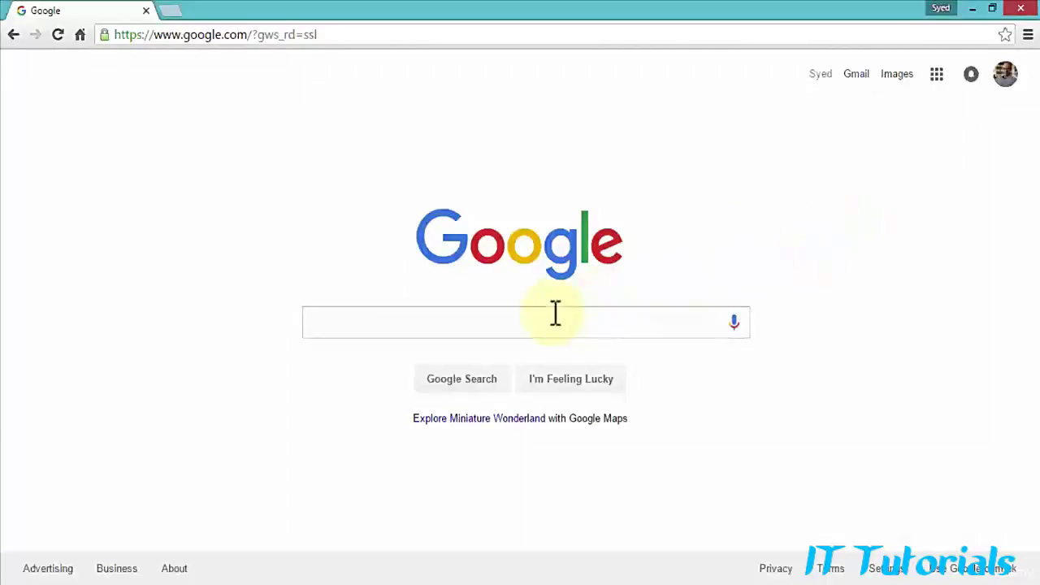
Step: Search Google for 'web server', review the results, and select the query text
{"action": "left_click", "coordinate": [531, 327]}
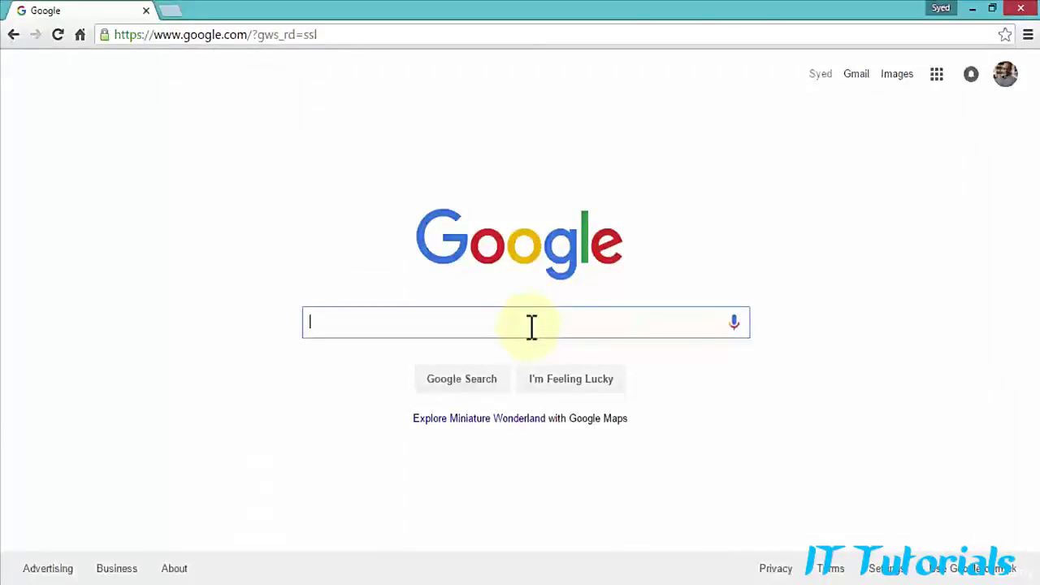
{"action": "type", "text": "web server"}
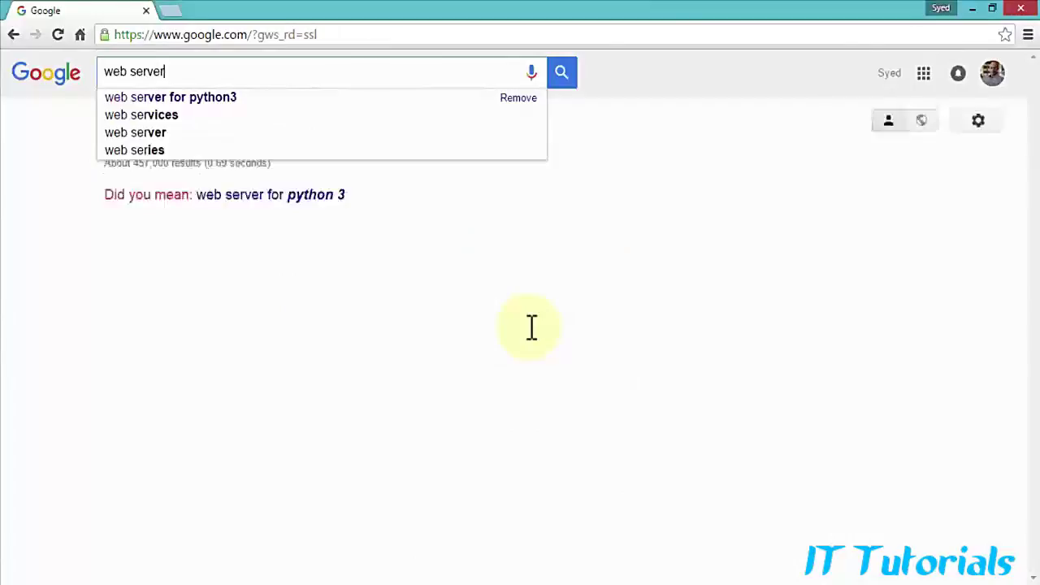
{"action": "key", "text": "Return"}
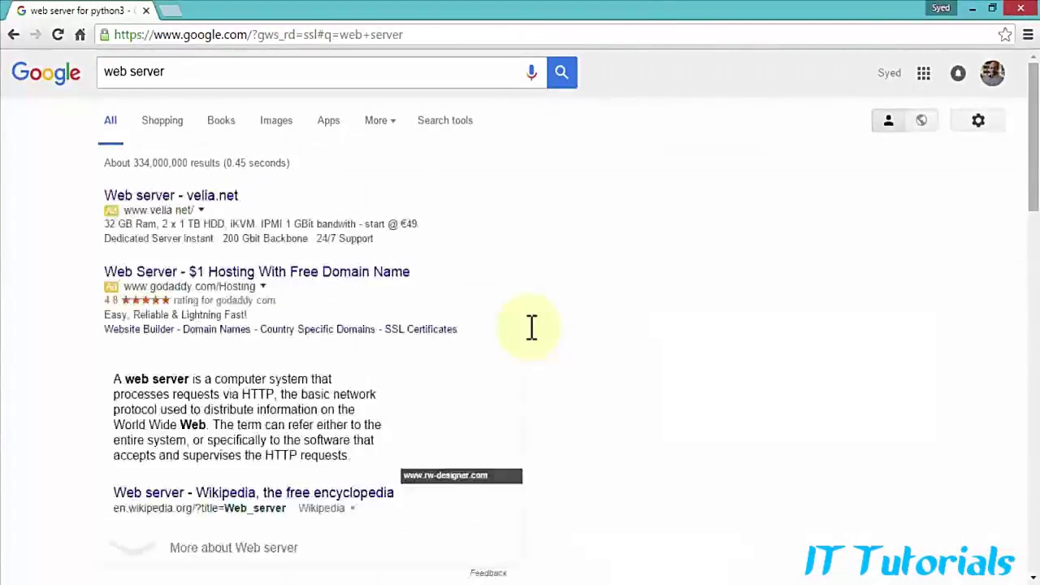
{"action": "scroll", "coordinate": [63, 371], "scroll_direction": "down", "scroll_amount": 2}
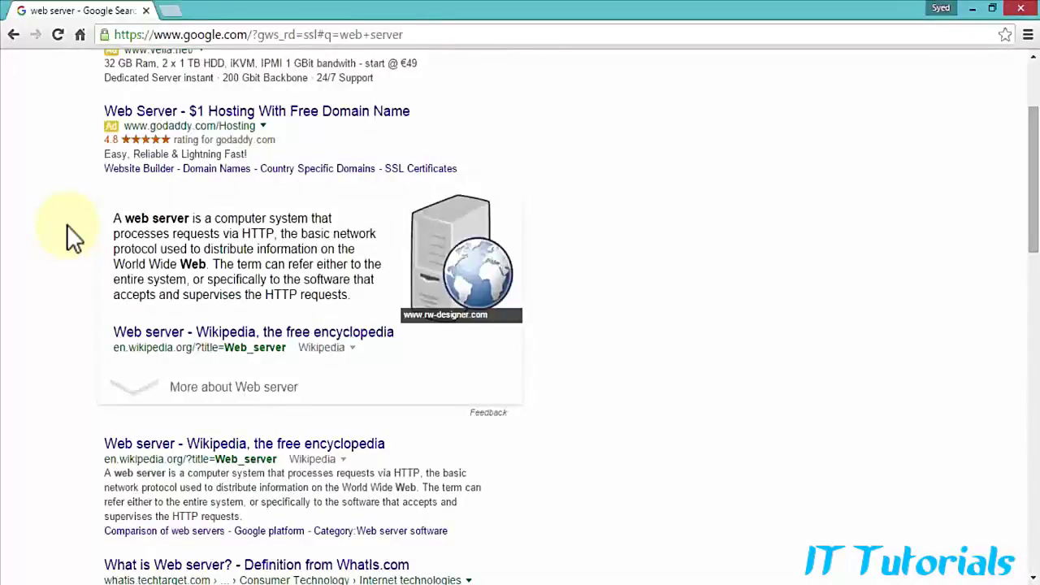
{"action": "scroll", "coordinate": [68, 225], "scroll_direction": "up", "scroll_amount": 2}
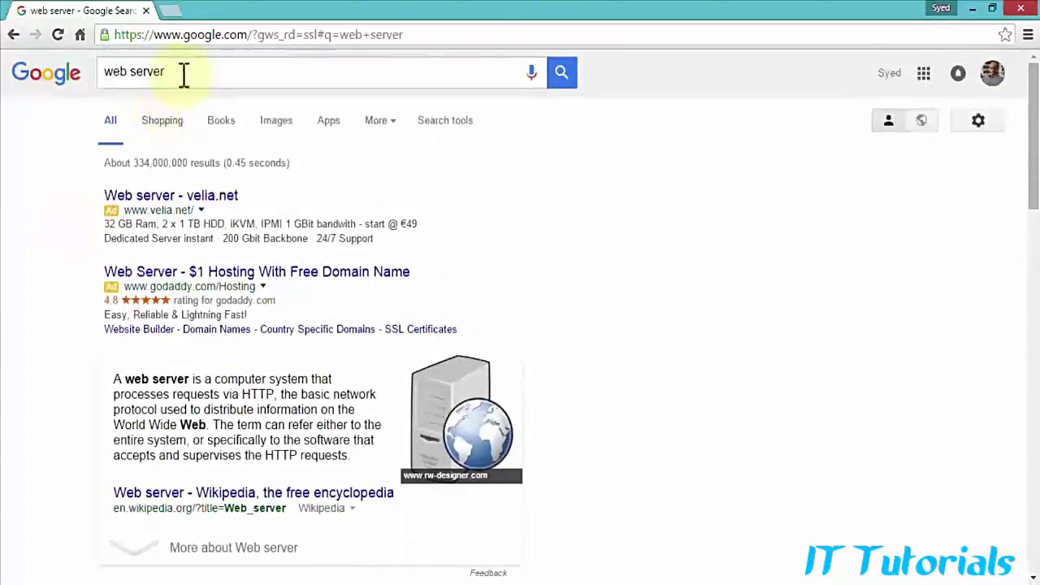
{"action": "left_click_drag", "start_coordinate": [183, 74], "coordinate": [98, 74]}
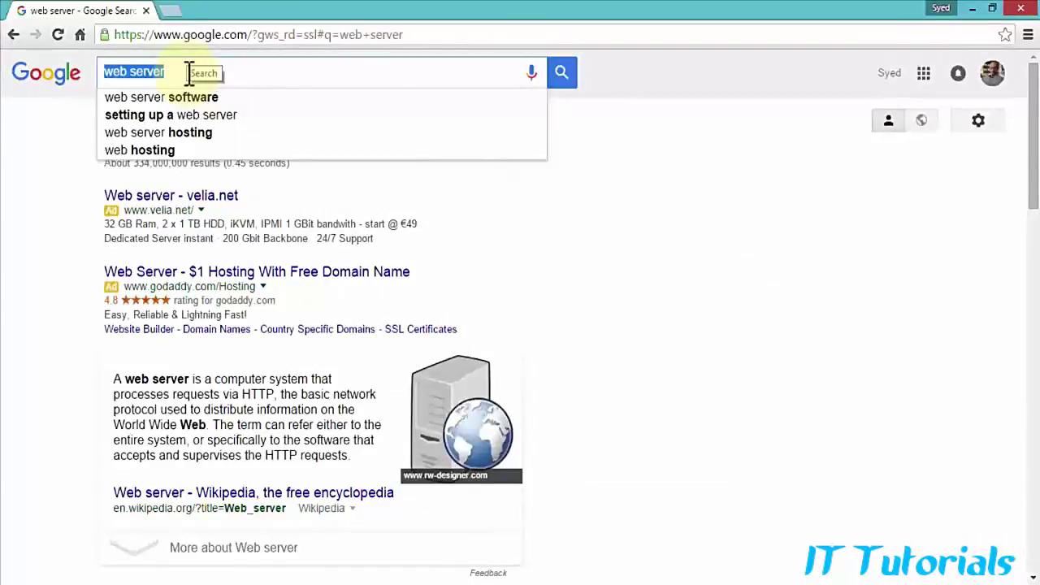
Step: Search for 'XAMPP' and open the 'XAMPP | SourceForge.net' result
{"action": "type", "text": "XAMPP"}
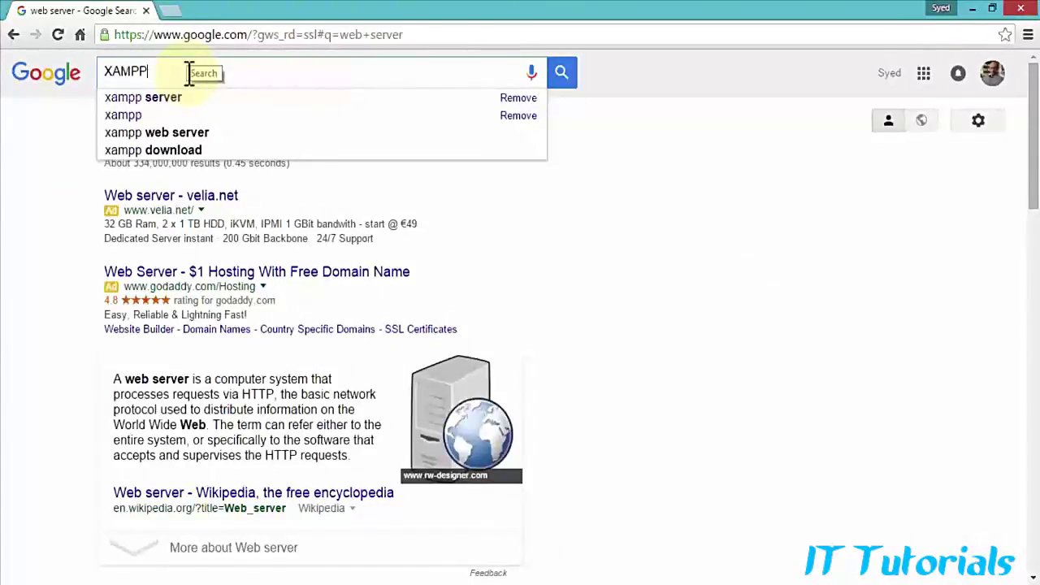
{"action": "key", "text": "Return"}
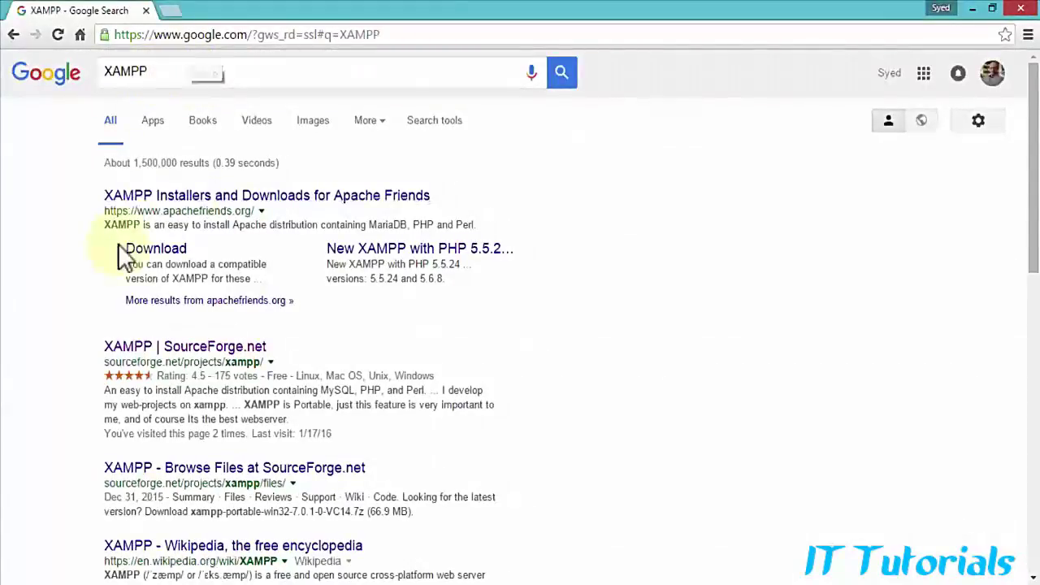
{"action": "scroll", "coordinate": [70, 268], "scroll_direction": "down", "scroll_amount": 1}
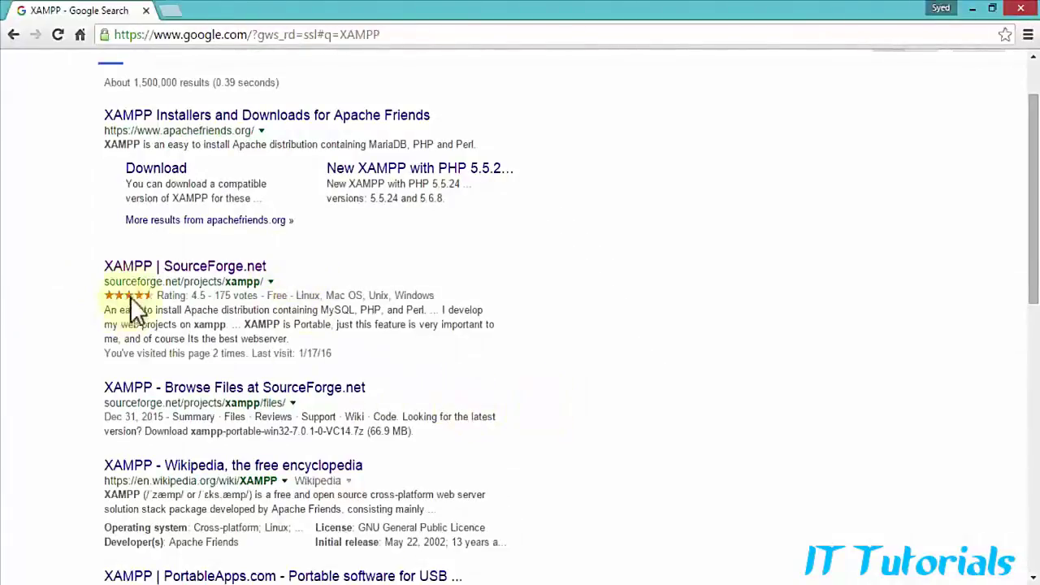
{"action": "left_click", "coordinate": [220, 268]}
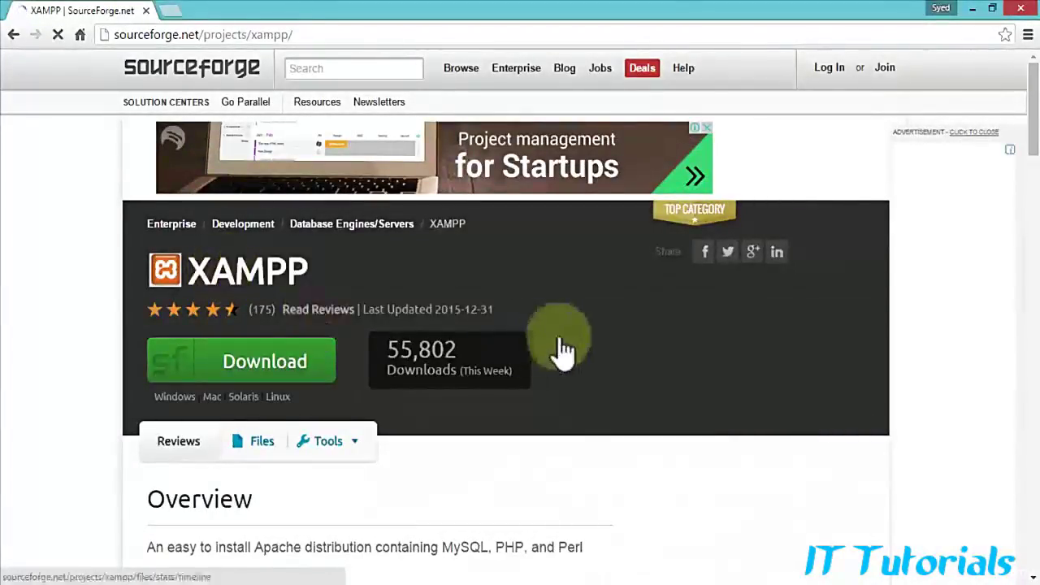
Step: Open the 'XAMPP Web Site' link from the SourceForge page in a new tab
{"action": "left_click", "coordinate": [317, 34]}
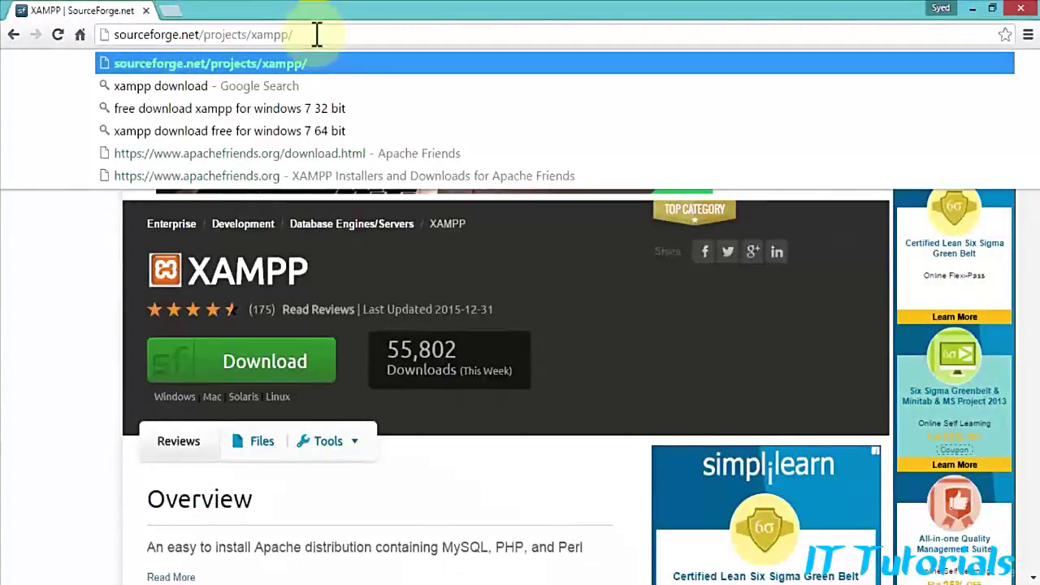
{"action": "left_click", "coordinate": [79, 284]}
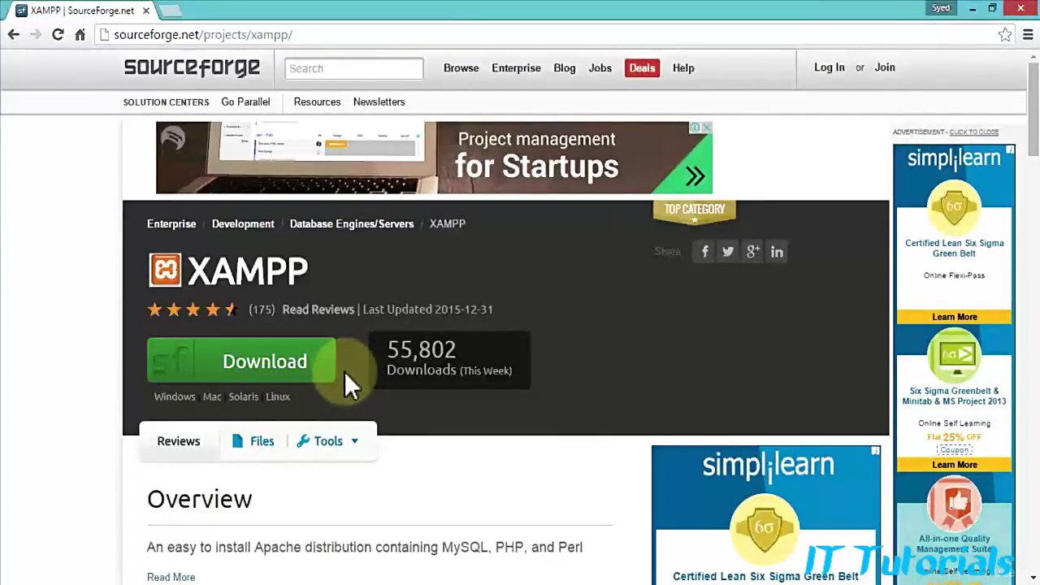
{"action": "scroll", "coordinate": [344, 371], "scroll_direction": "down", "scroll_amount": 2}
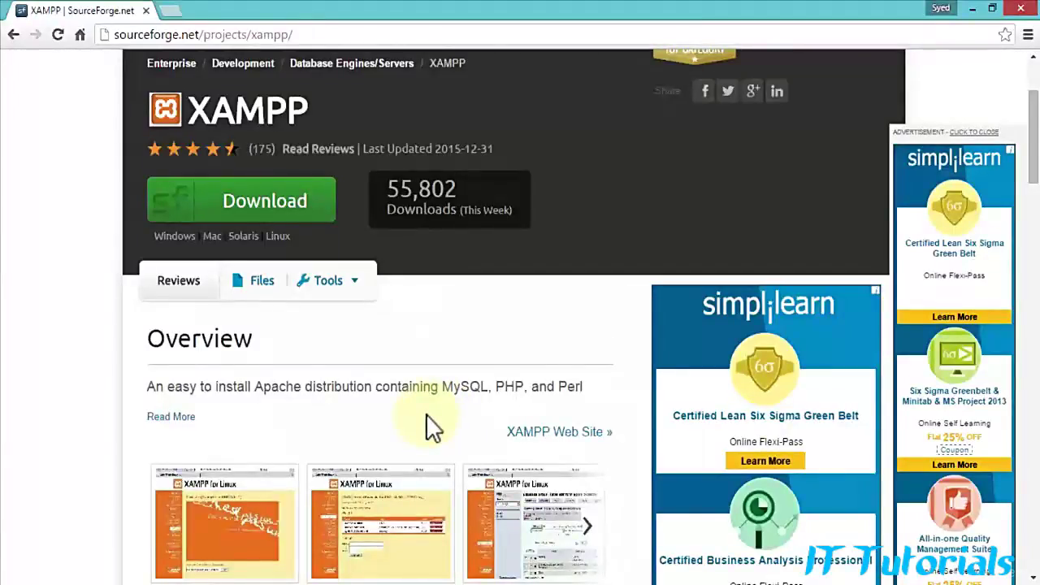
{"action": "scroll", "coordinate": [425, 414], "scroll_direction": "down", "scroll_amount": 1}
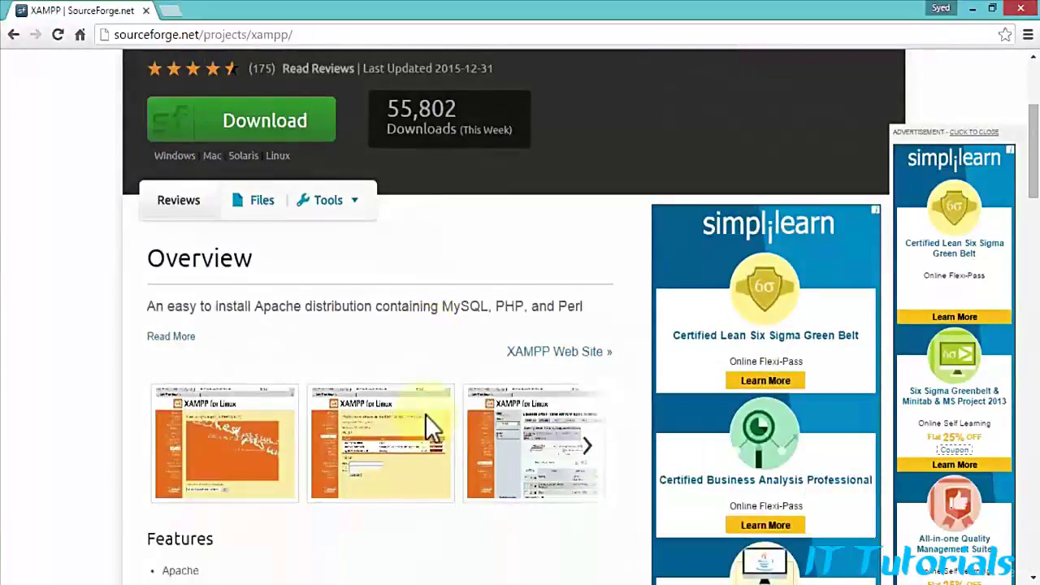
{"action": "right_click", "coordinate": [555, 355]}
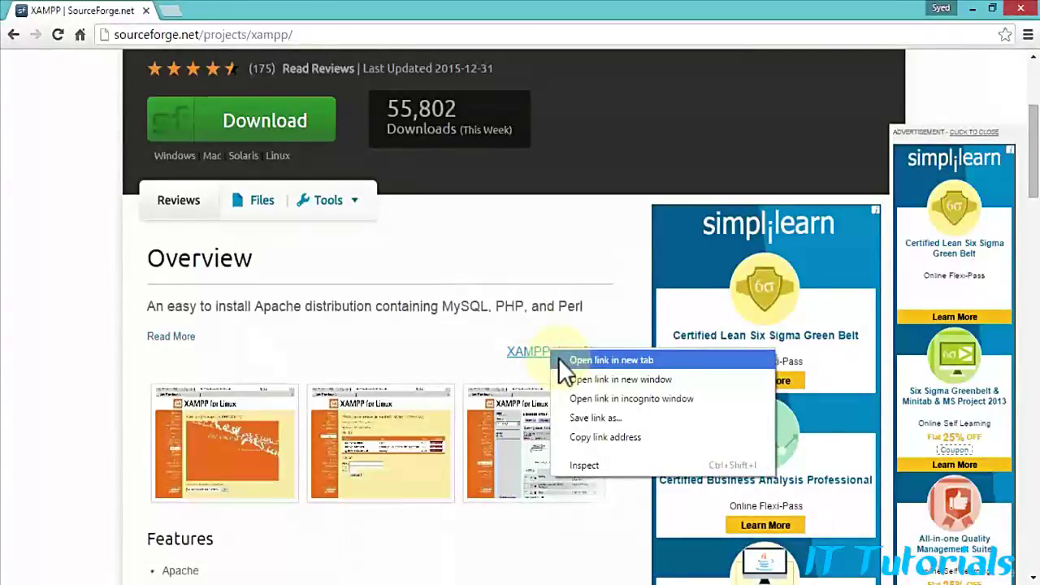
{"action": "left_click", "coordinate": [559, 359]}
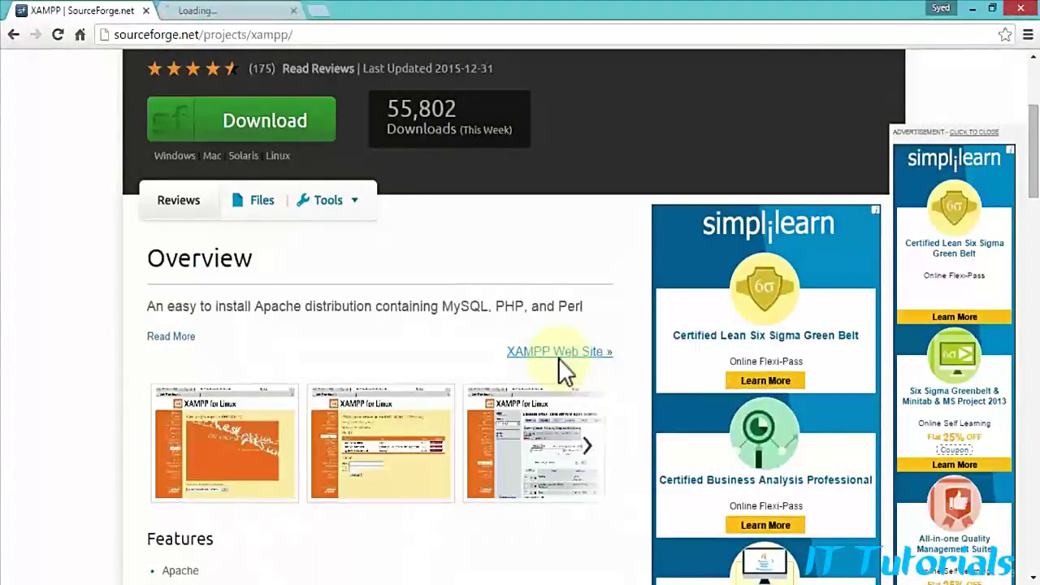
Step: On the apachefriends.org tab, start the XAMPP for Windows v5.6.15 download
{"action": "left_click", "coordinate": [253, 12]}
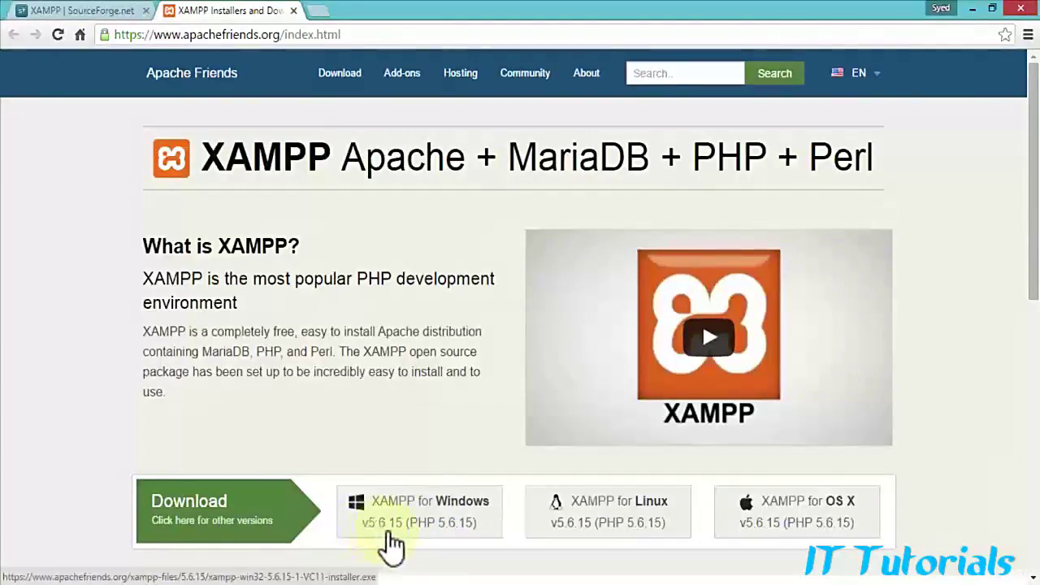
{"action": "left_click", "coordinate": [461, 530]}
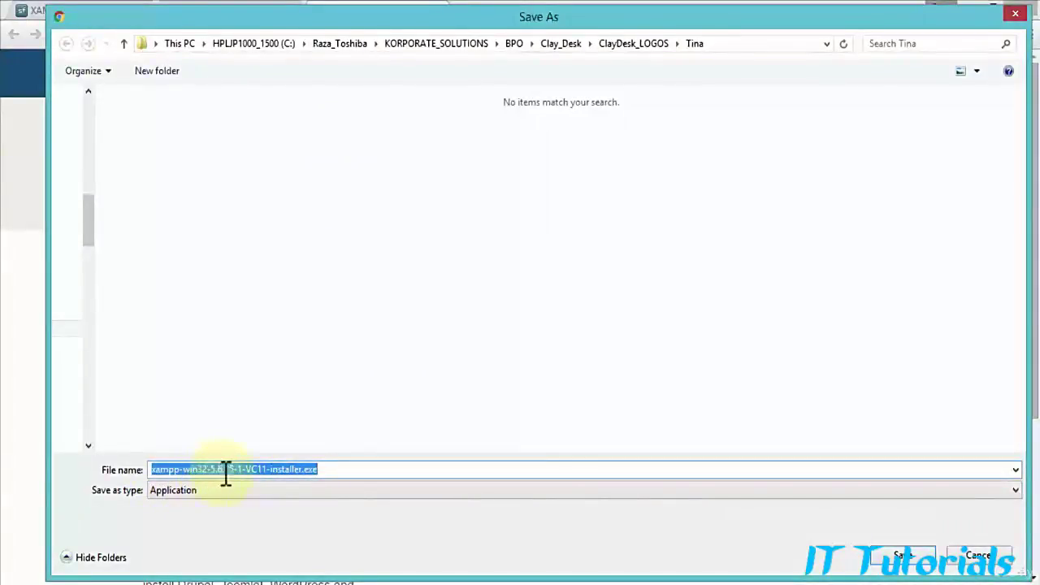
Step: Save xampp-win32-5.6.15-1-VC11-installer.exe into This PC > Documents > Data Files > XAMPP
{"action": "left_click", "coordinate": [334, 471]}
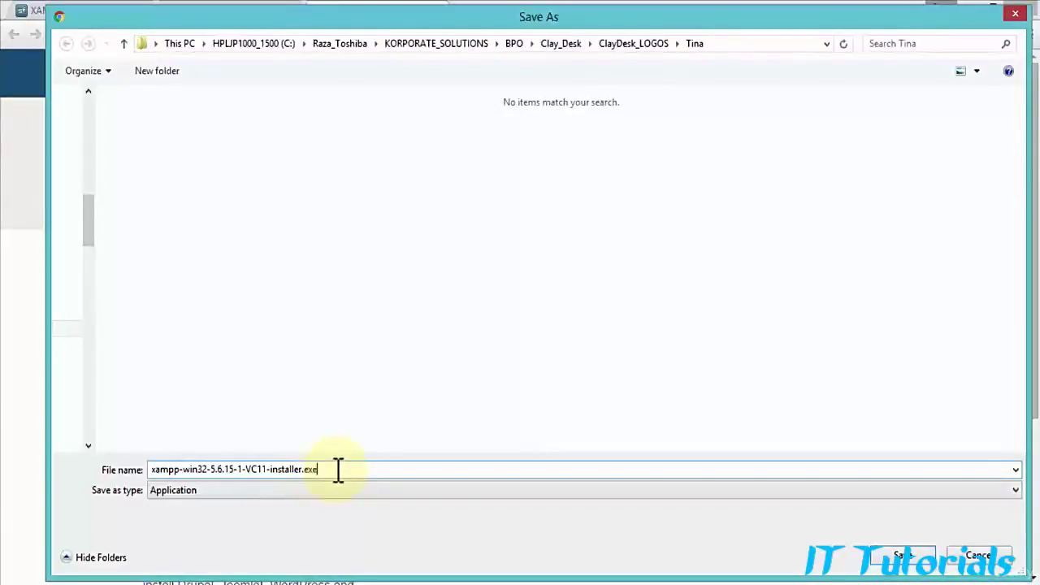
{"action": "left_click", "coordinate": [179, 44]}
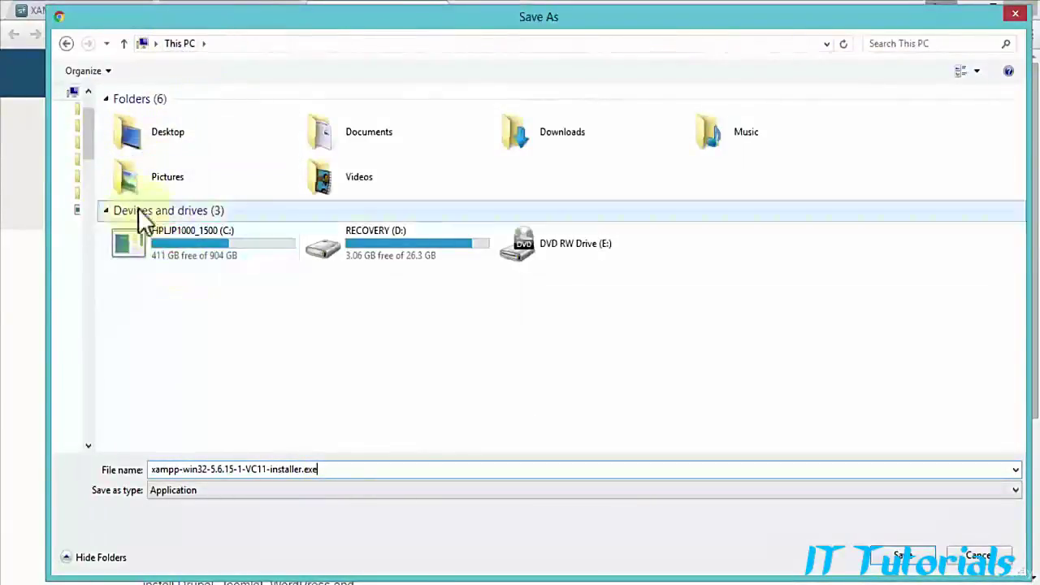
{"action": "double_click", "coordinate": [397, 141]}
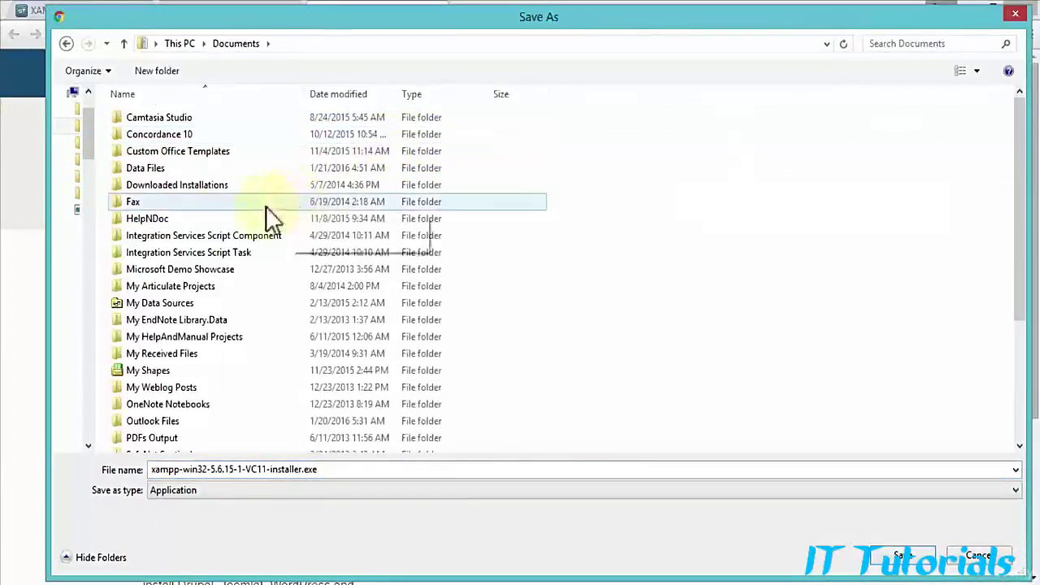
{"action": "left_click", "coordinate": [148, 170]}
{"action": "double_click", "coordinate": [147, 170]}
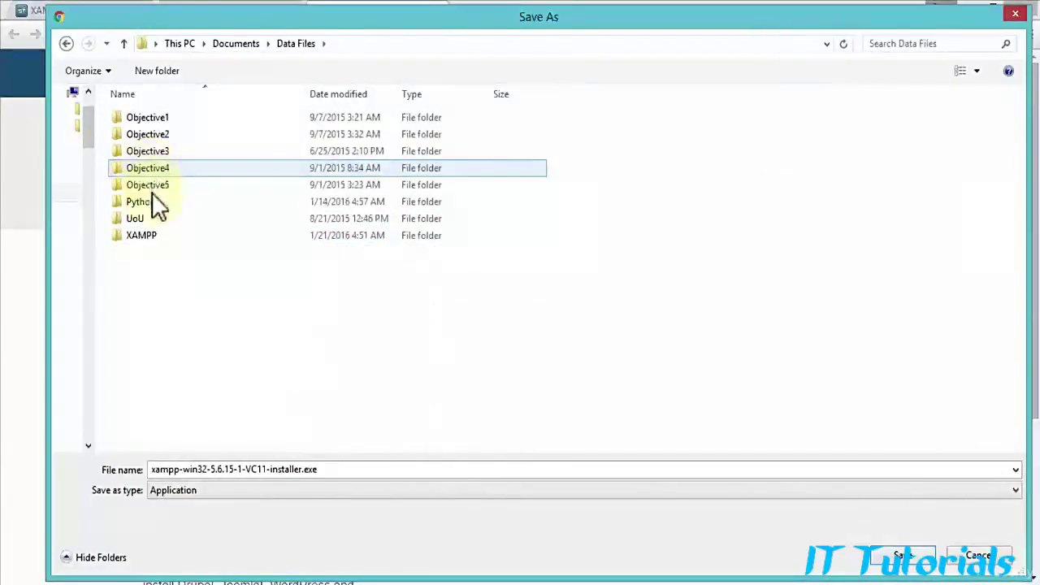
{"action": "left_click", "coordinate": [143, 238]}
{"action": "double_click", "coordinate": [143, 238]}
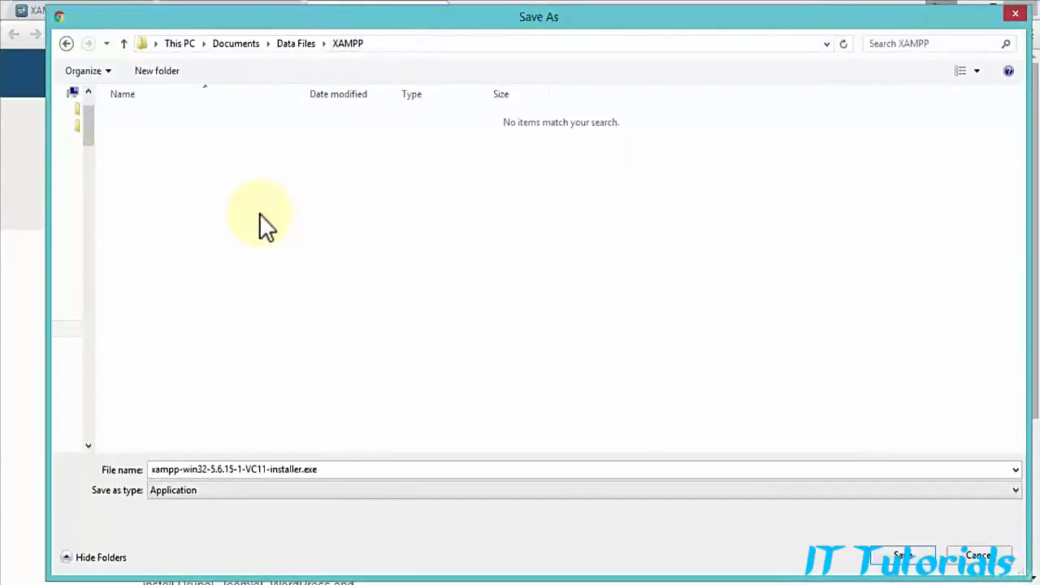
{"action": "left_click", "coordinate": [333, 470]}
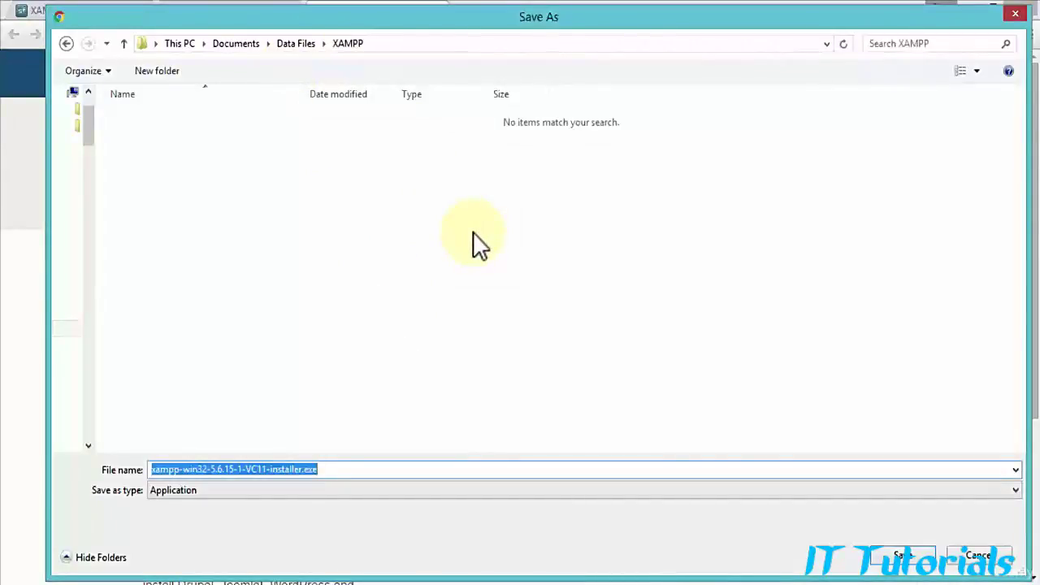
{"action": "left_click", "coordinate": [904, 557]}
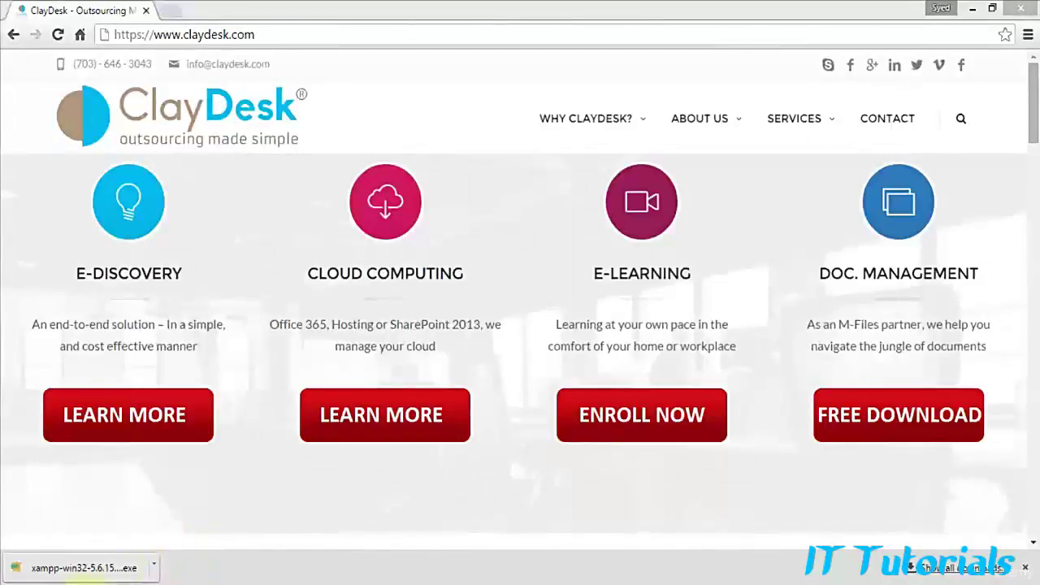
Step: After the installer download finishes, open File Explorer at This PC
{"action": "left_click", "coordinate": [67, 583]}
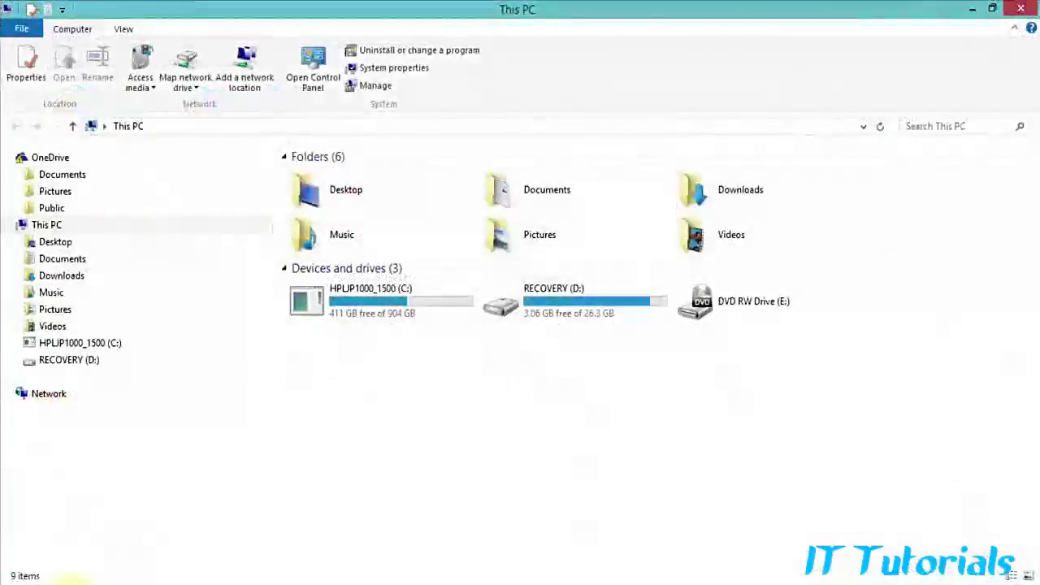
Step: Check the 111,436 KB installer in Documents > Data Files > XAMPP
{"action": "left_click", "coordinate": [18, 260]}
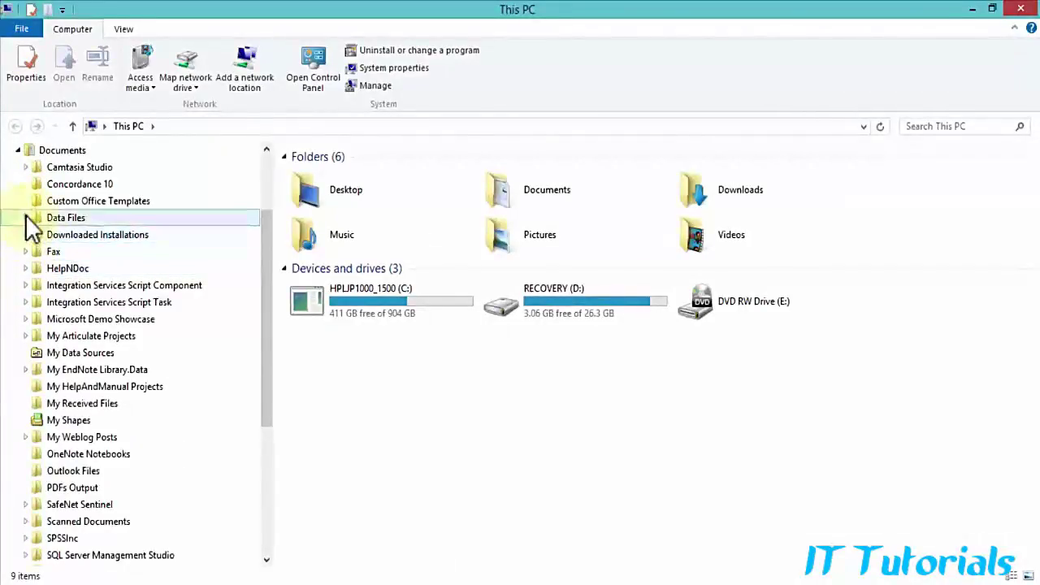
{"action": "left_click", "coordinate": [25, 216]}
{"action": "left_click", "coordinate": [72, 355]}
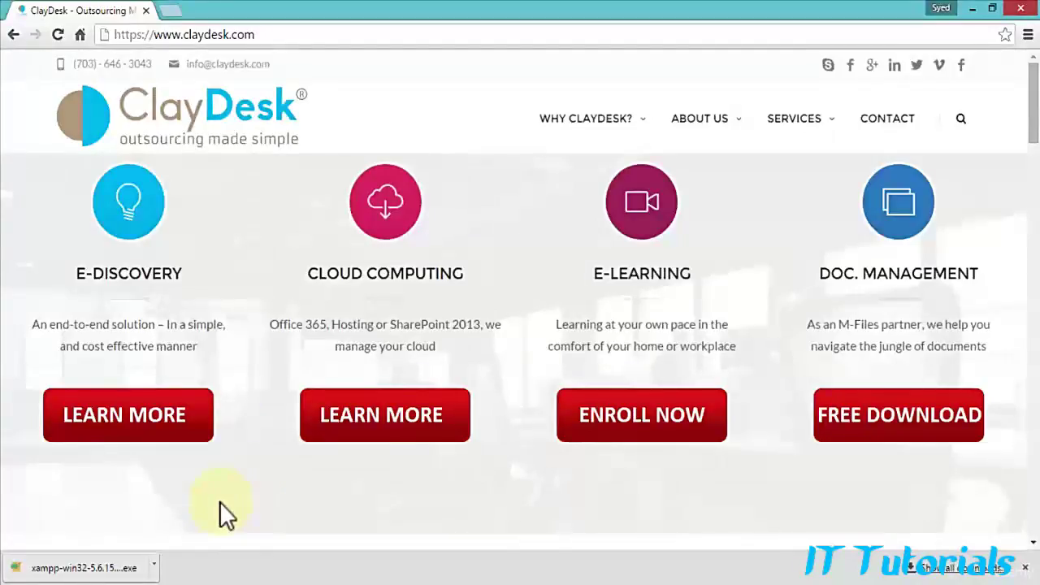
Step: Run the xampp-win32 installer from Chrome's download bar
{"action": "left_click", "coordinate": [121, 568]}
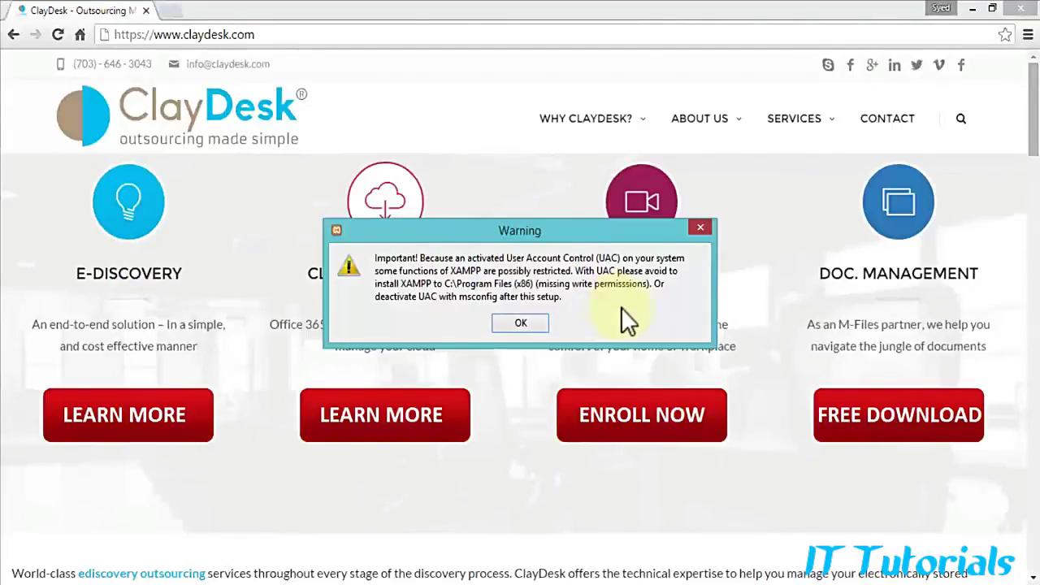
Step: Acknowledge the UAC warning about installing to C:\Program Files (x86)
{"action": "left_click", "coordinate": [529, 321]}
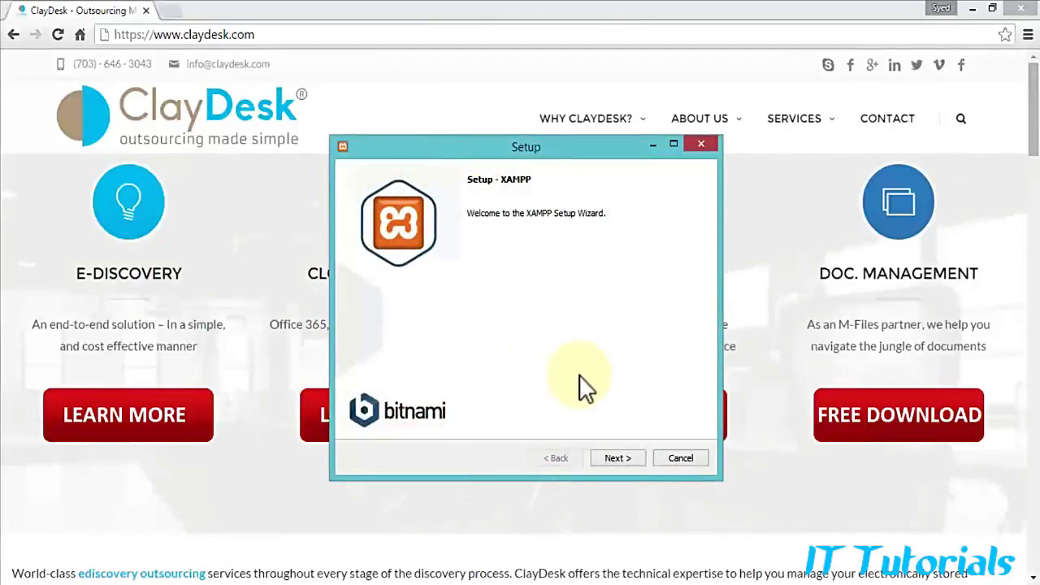
Step: Go past the welcome page to Select Components, leaving all components checked
{"action": "left_click", "coordinate": [630, 460]}
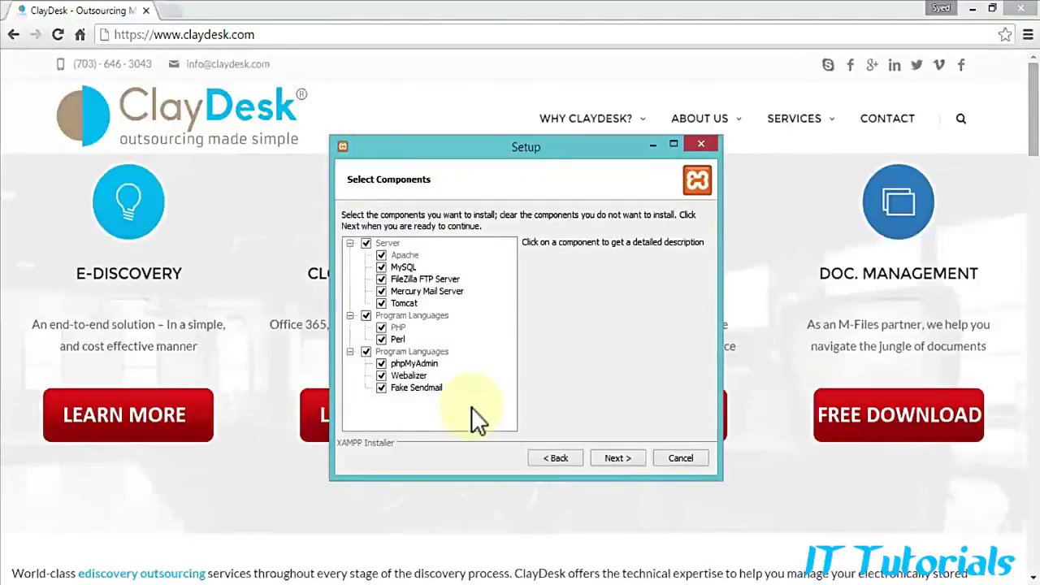
Step: Keep all components and set the install folder to Documents\Data Files\XAMPP
{"action": "left_click", "coordinate": [615, 458]}
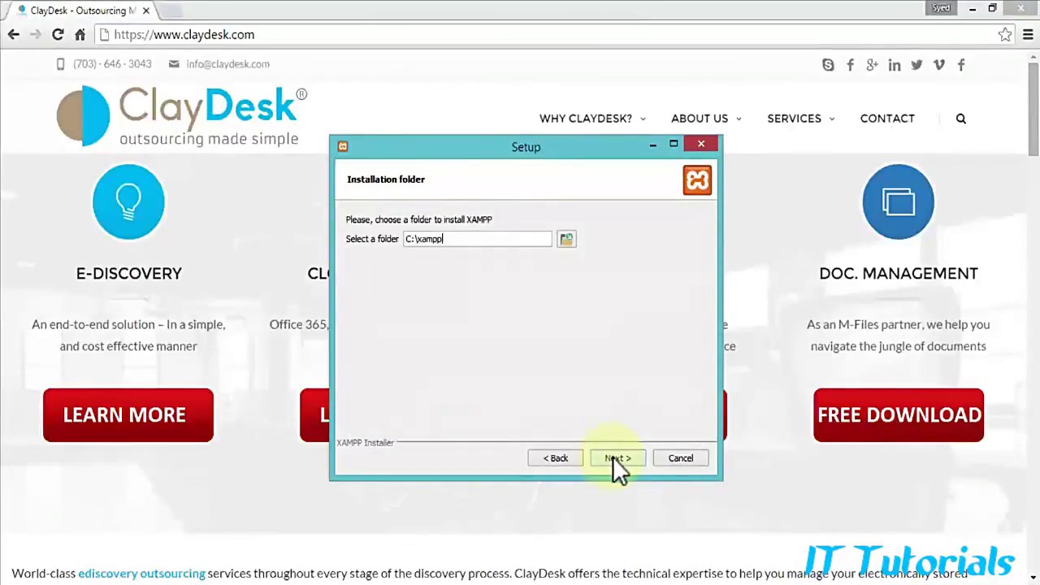
{"action": "left_click", "coordinate": [567, 238]}
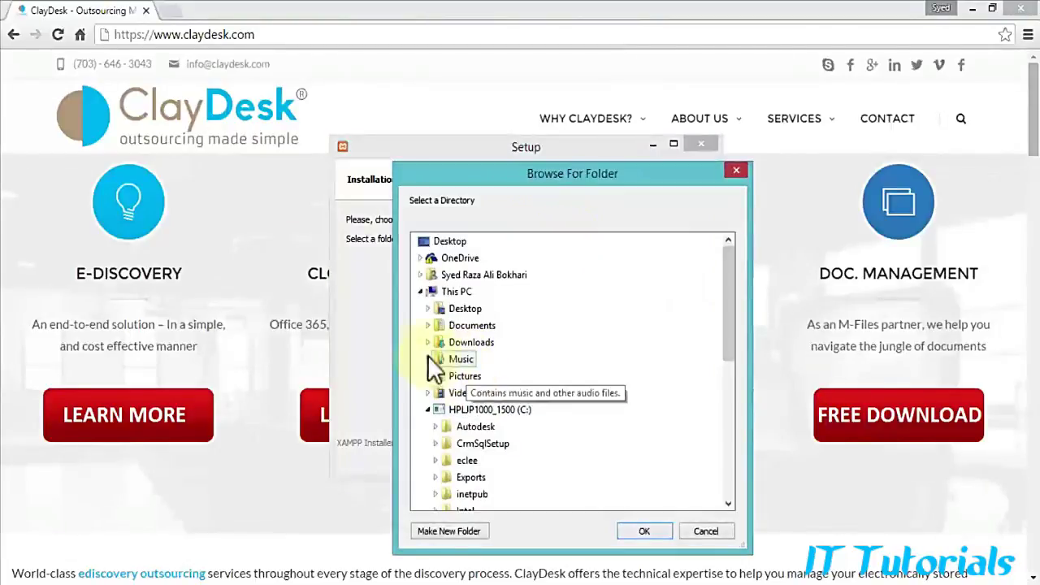
{"action": "left_click", "coordinate": [428, 325]}
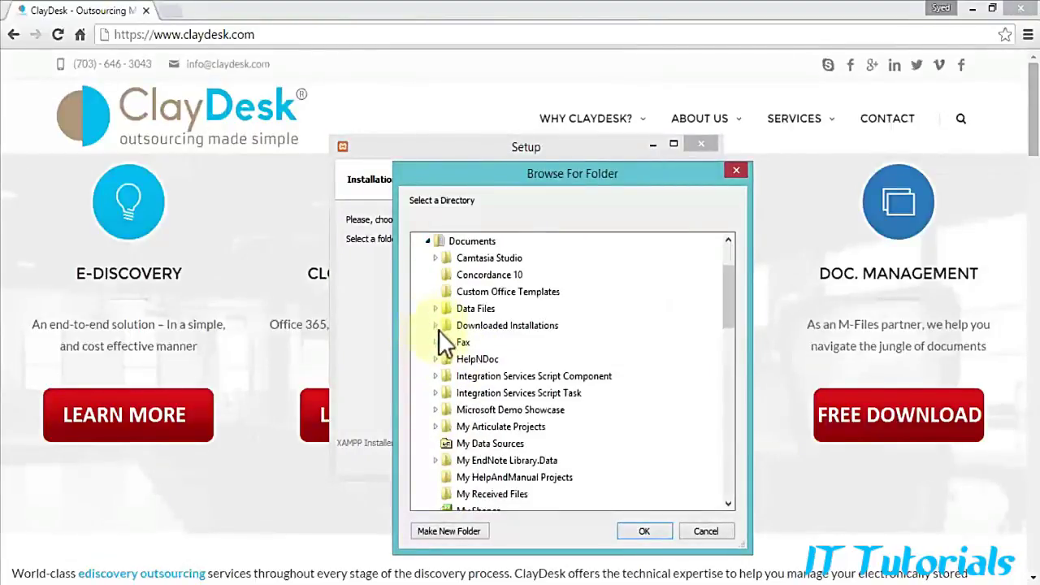
{"action": "left_click", "coordinate": [434, 309]}
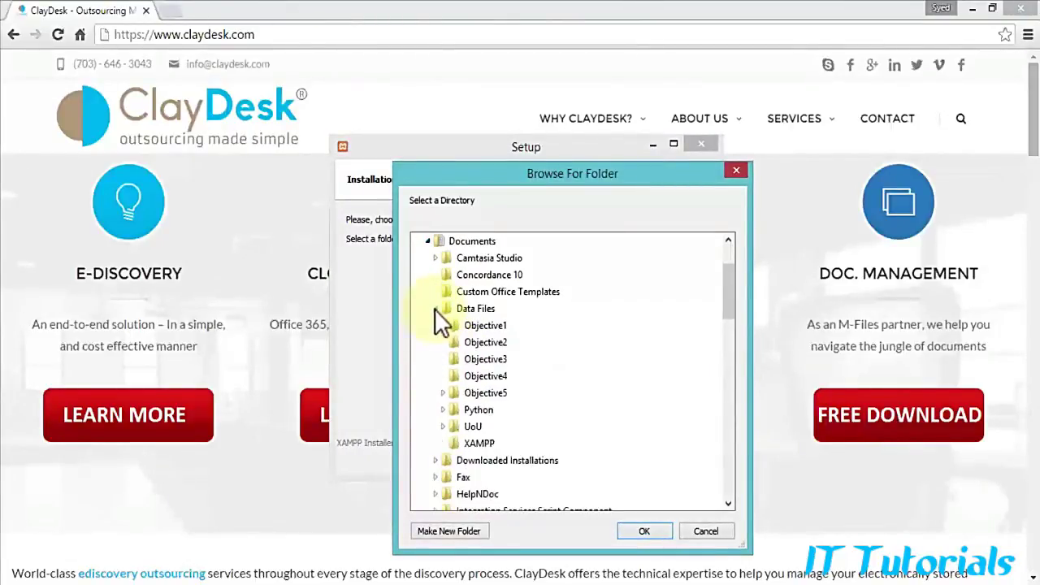
{"action": "left_click", "coordinate": [480, 445]}
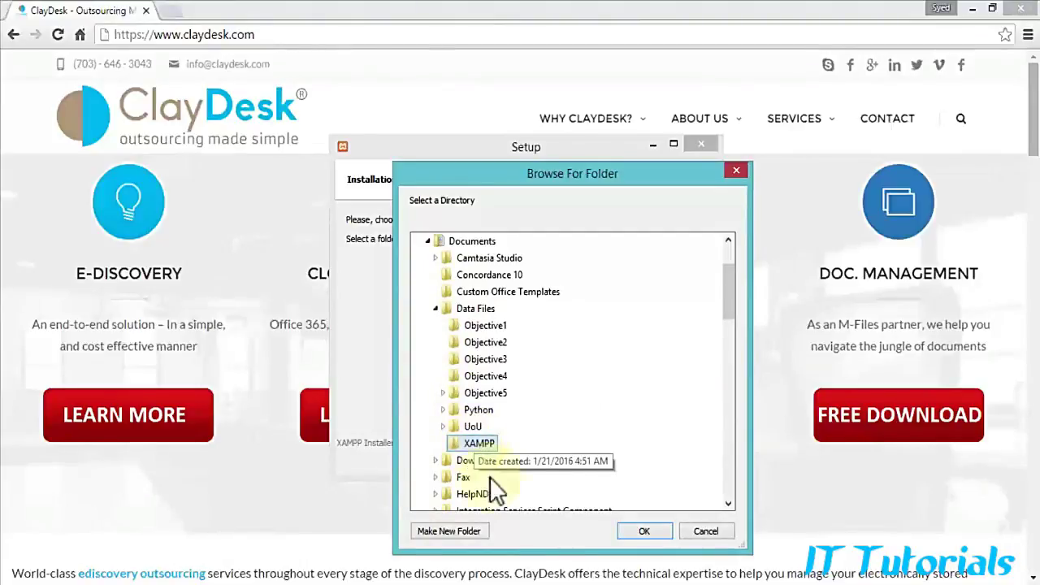
{"action": "left_click", "coordinate": [645, 530]}
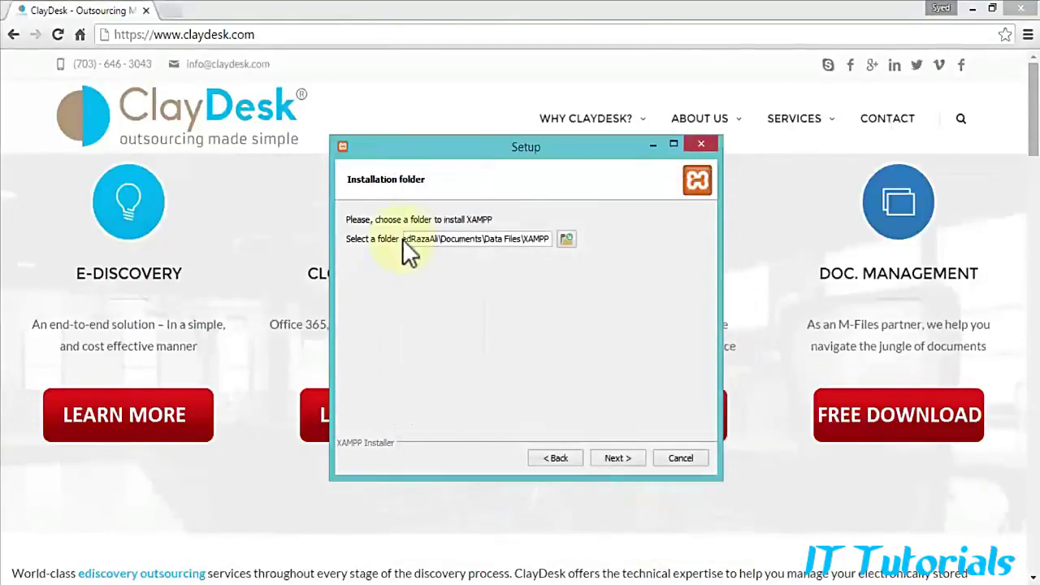
{"action": "left_click", "coordinate": [624, 456]}
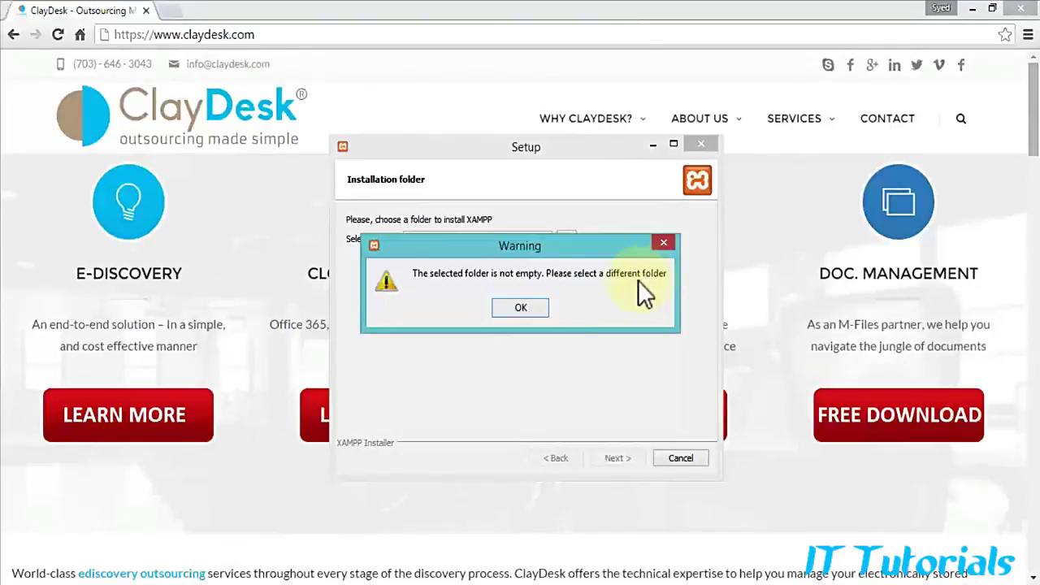
Step: Dismiss the warning and install into a new XAMPP_Install folder inside Data Files\XAMPP
{"action": "left_click", "coordinate": [524, 310]}
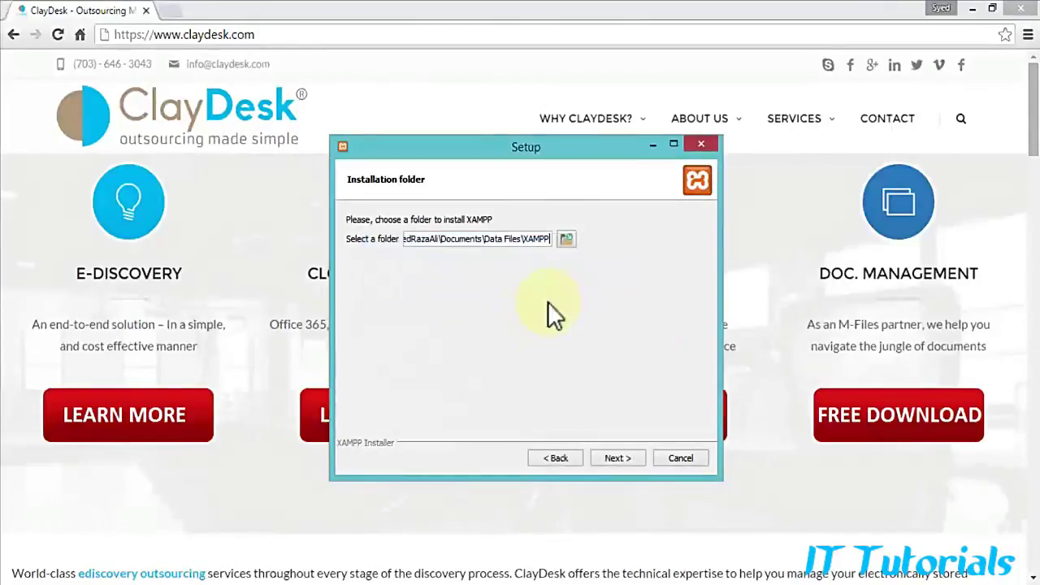
{"action": "left_click", "coordinate": [567, 240]}
{"action": "left_click_drag", "start_coordinate": [735, 301], "coordinate": [733, 349]}
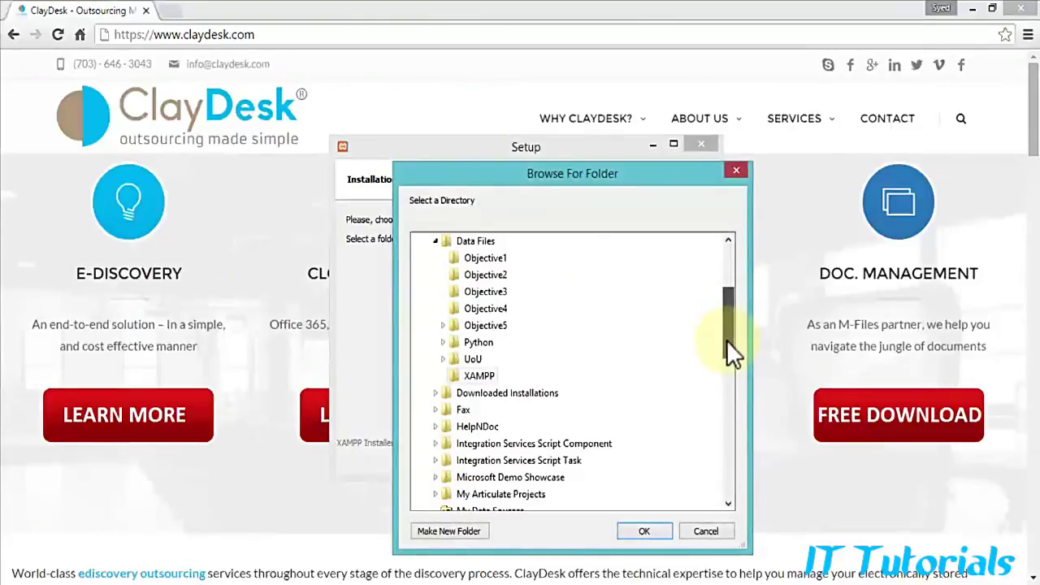
{"action": "left_click", "coordinate": [479, 376]}
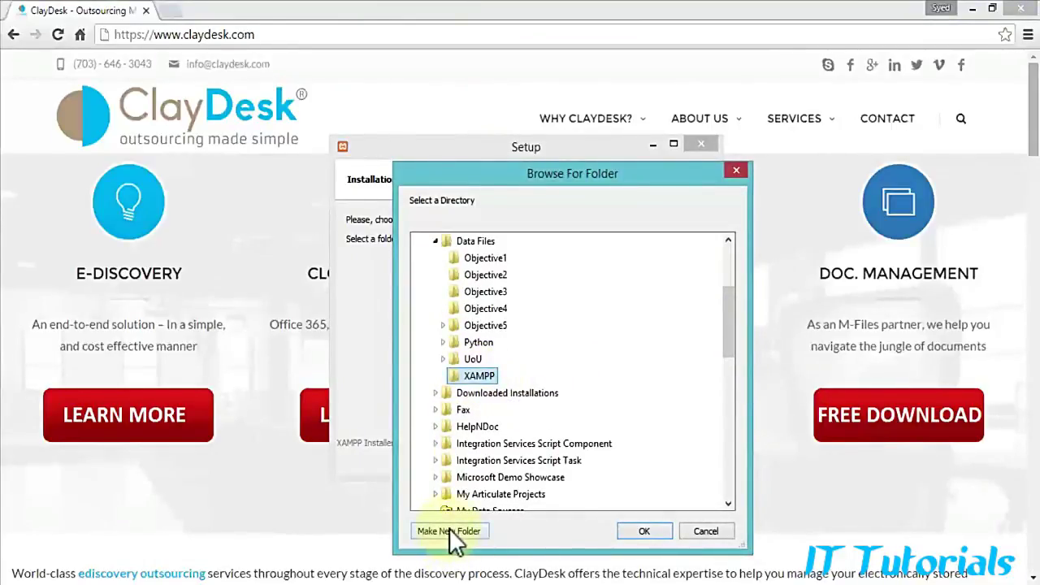
{"action": "left_click", "coordinate": [449, 531]}
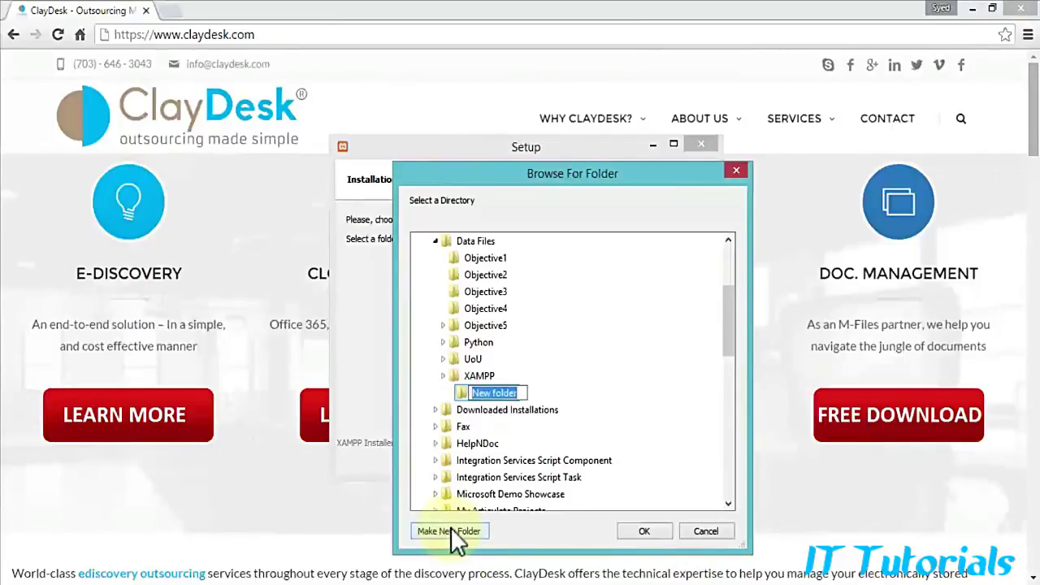
{"action": "type", "text": "XA"}
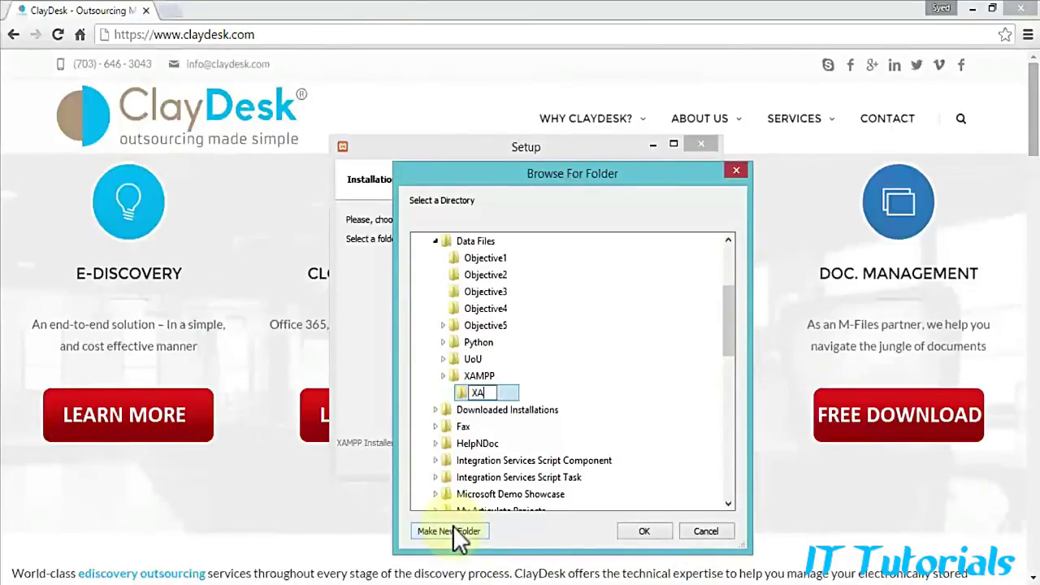
{"action": "type", "text": "MPP_Install"}
{"action": "key", "text": "Return"}
{"action": "left_click", "coordinate": [646, 530]}
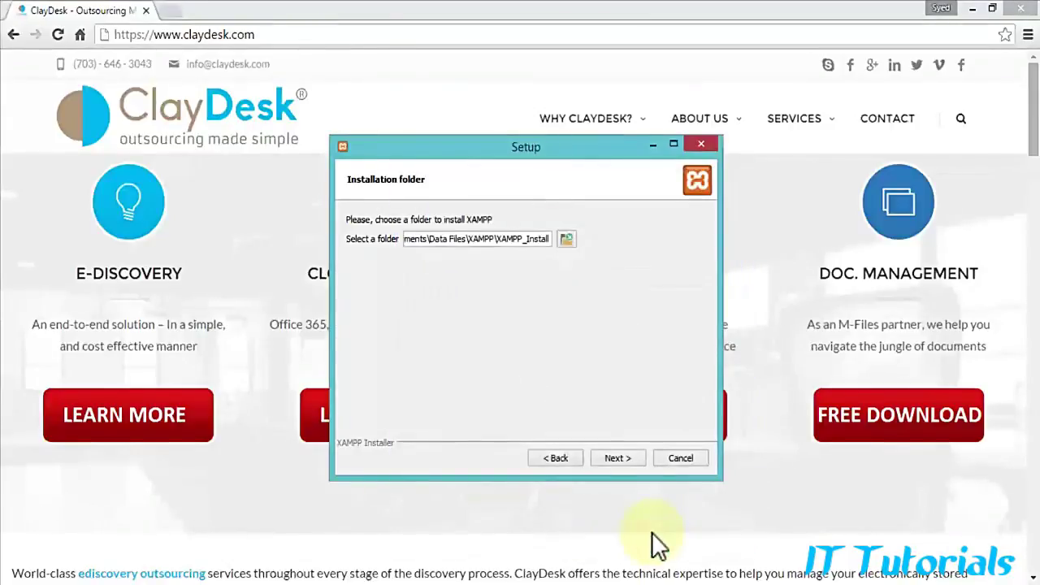
{"action": "left_click", "coordinate": [607, 459]}
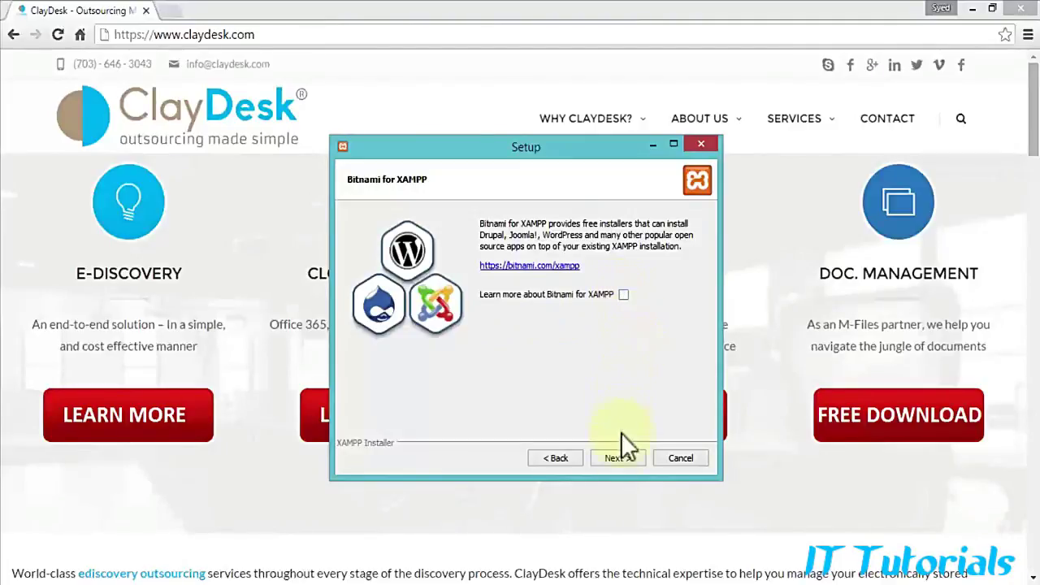
Step: Go past the Bitnami page, install XAMPP, and finish with the Control Panel launching
{"action": "left_click", "coordinate": [615, 458]}
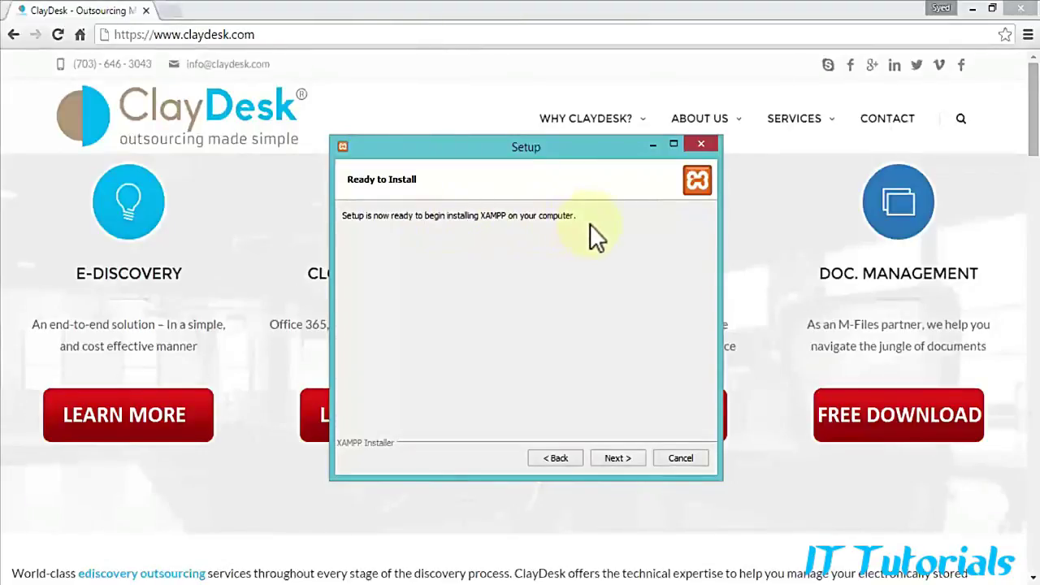
{"action": "left_click", "coordinate": [616, 458]}
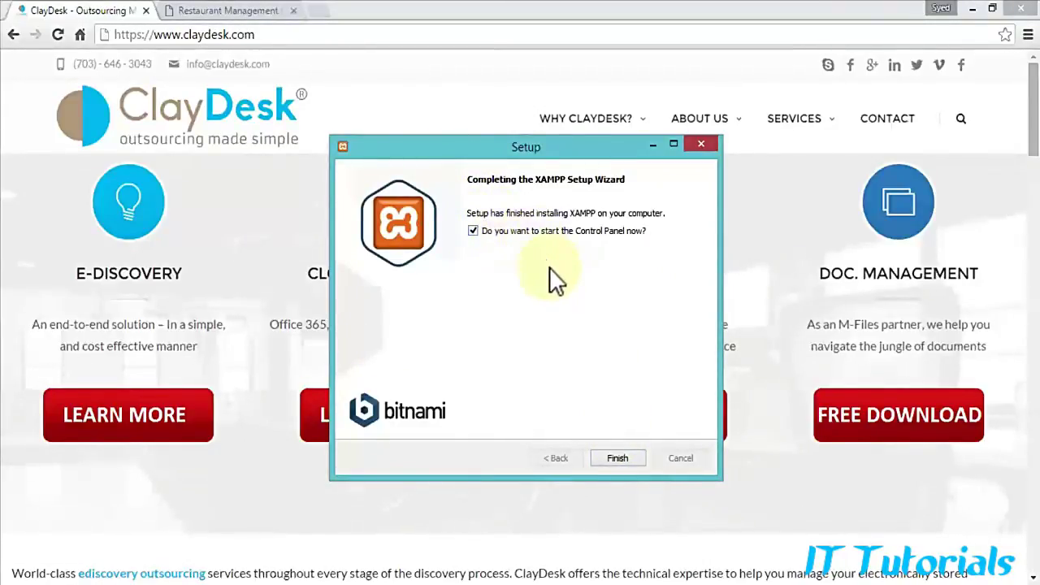
{"action": "left_click", "coordinate": [617, 460]}
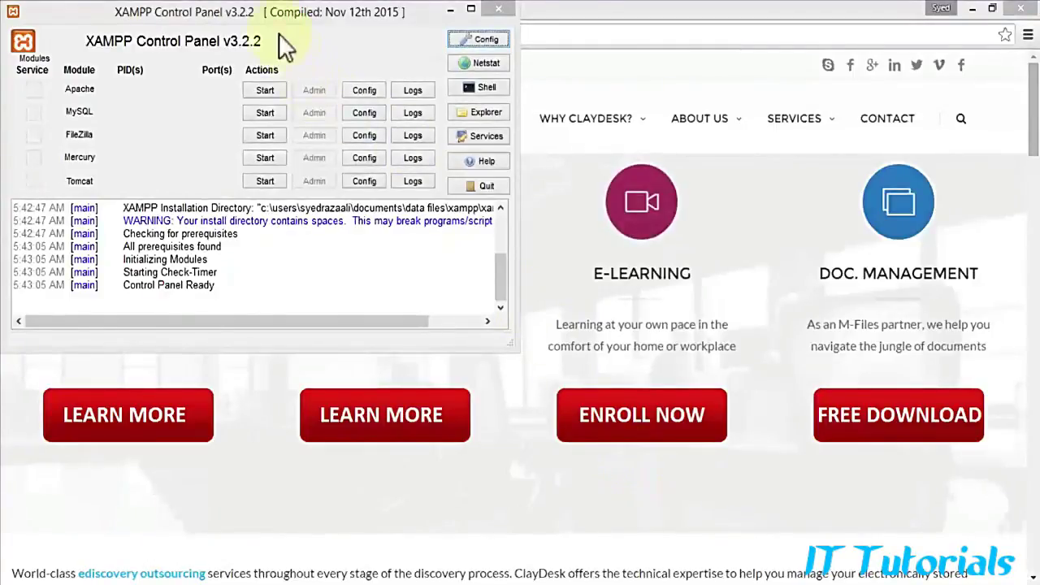
Step: Move the XAMPP Control Panel window to the centre of the screen
{"action": "left_click_drag", "start_coordinate": [262, 13], "coordinate": [527, 153]}
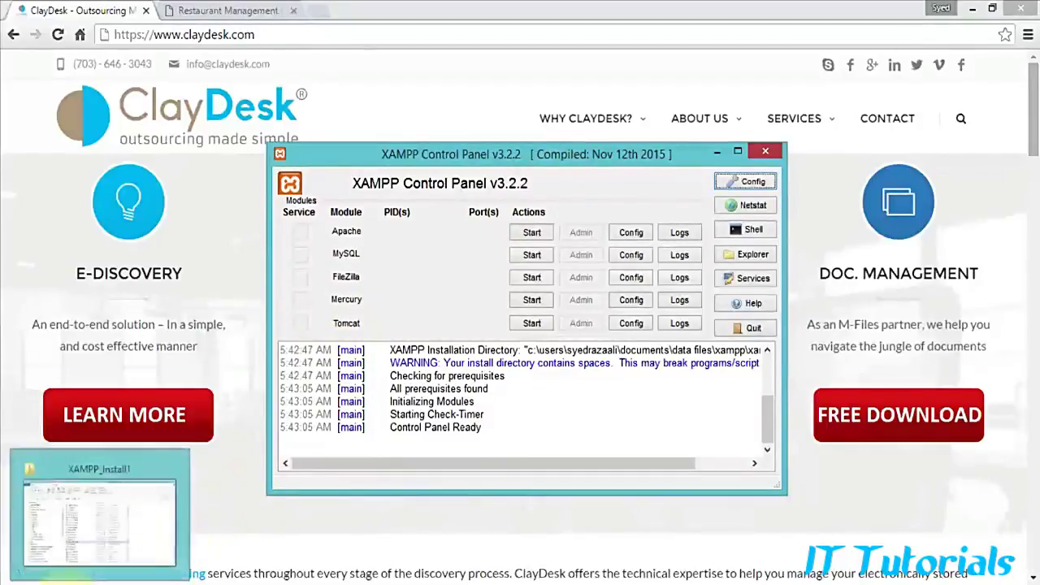
Step: Run setup_xampp.bat from the XAMPP_Install1 folder in File Explorer
{"action": "left_click", "coordinate": [85, 584]}
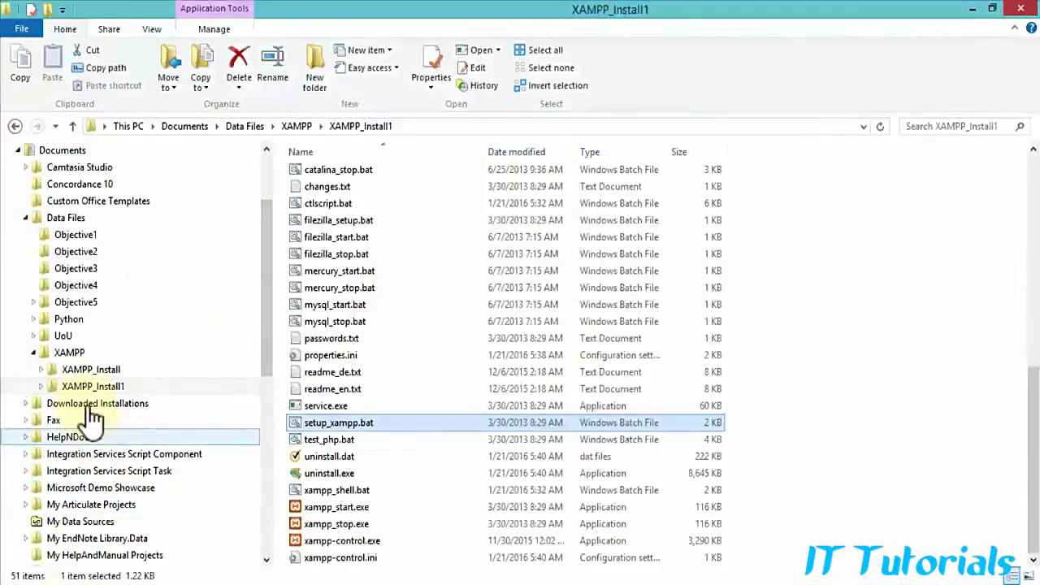
{"action": "left_click", "coordinate": [335, 426]}
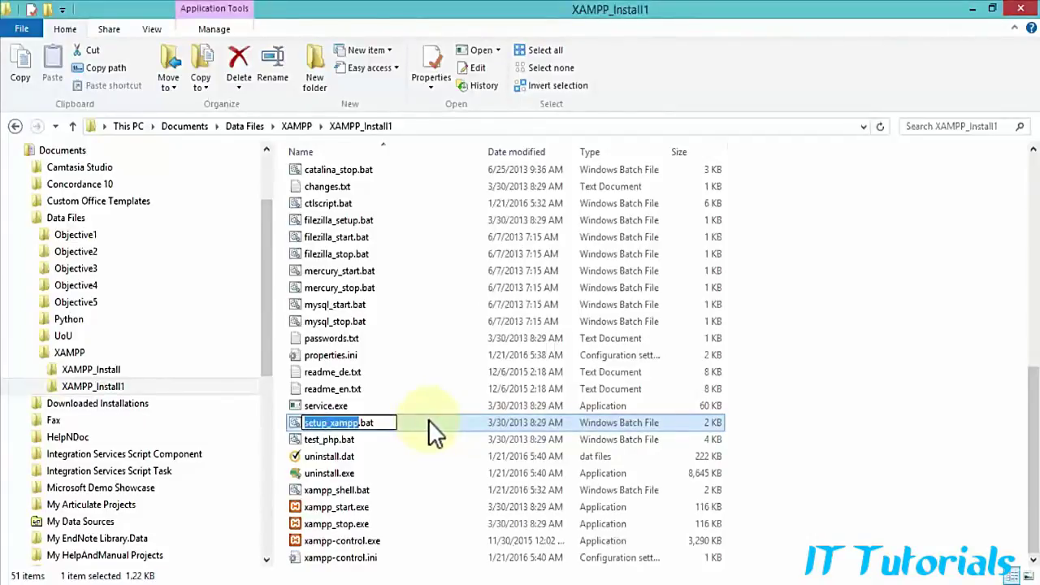
{"action": "key", "text": "Return"}
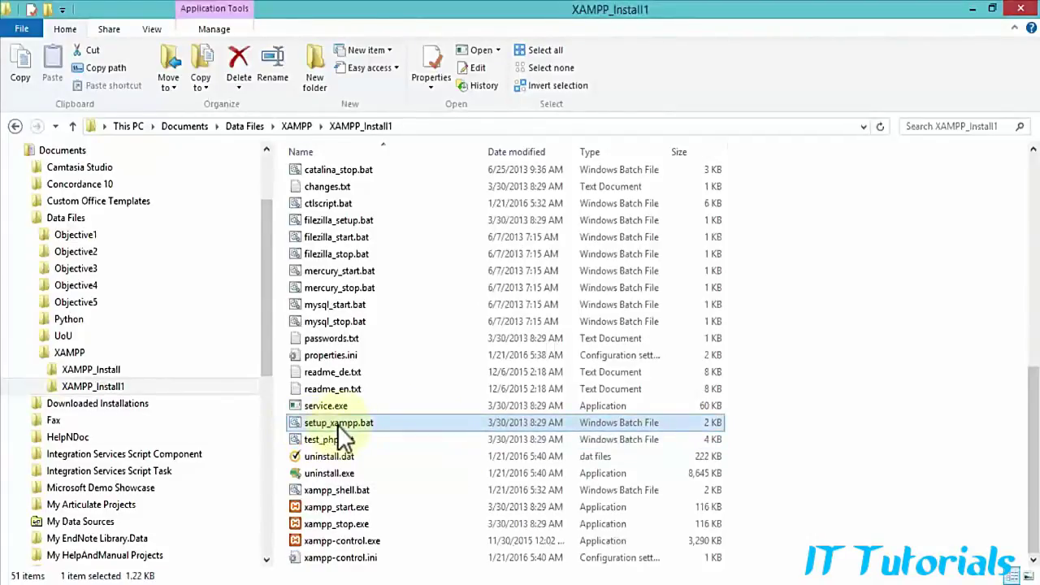
{"action": "double_click", "coordinate": [338, 424]}
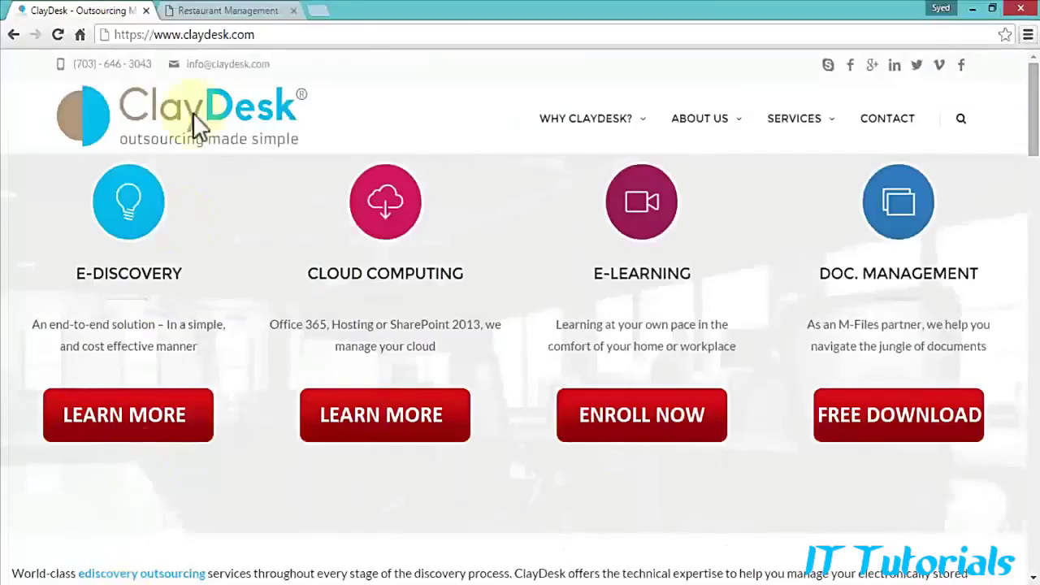
Step: Search Google for 'microsoft redistributable C++ 2008' in a new Chrome tab
{"action": "left_click", "coordinate": [317, 11]}
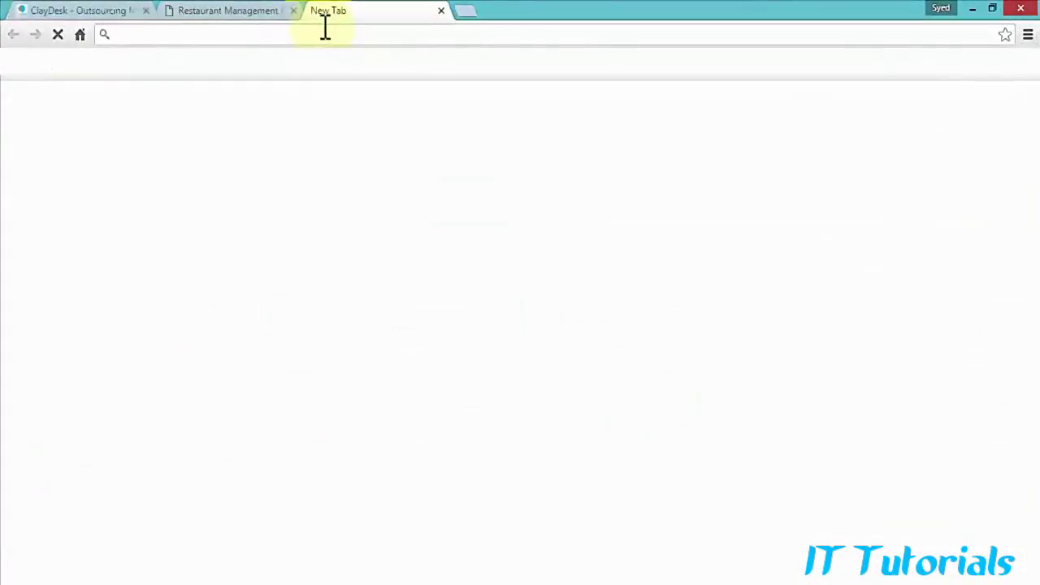
{"action": "type", "text": "microsoft"}
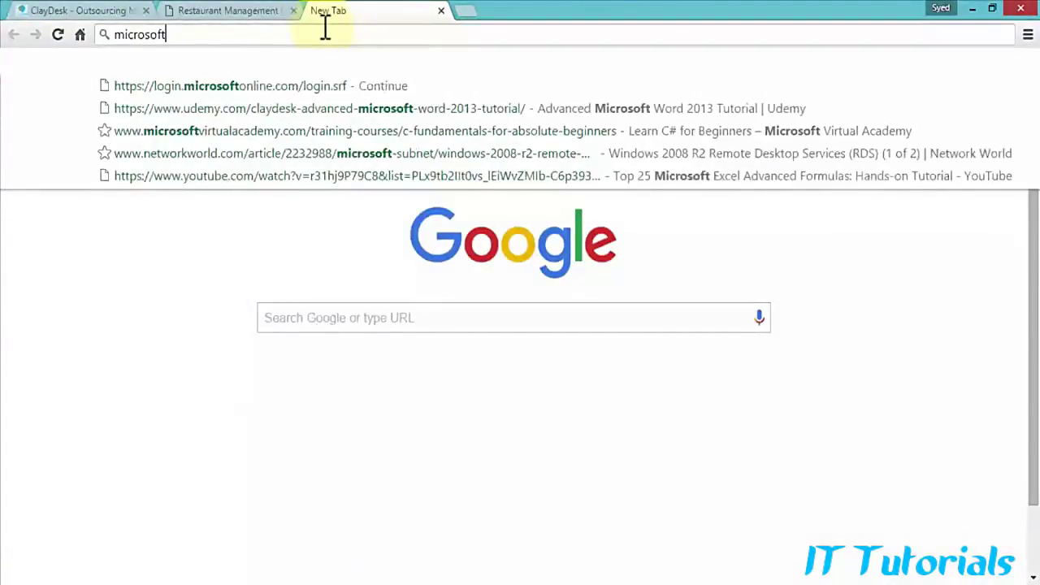
{"action": "type", "text": " redistr"}
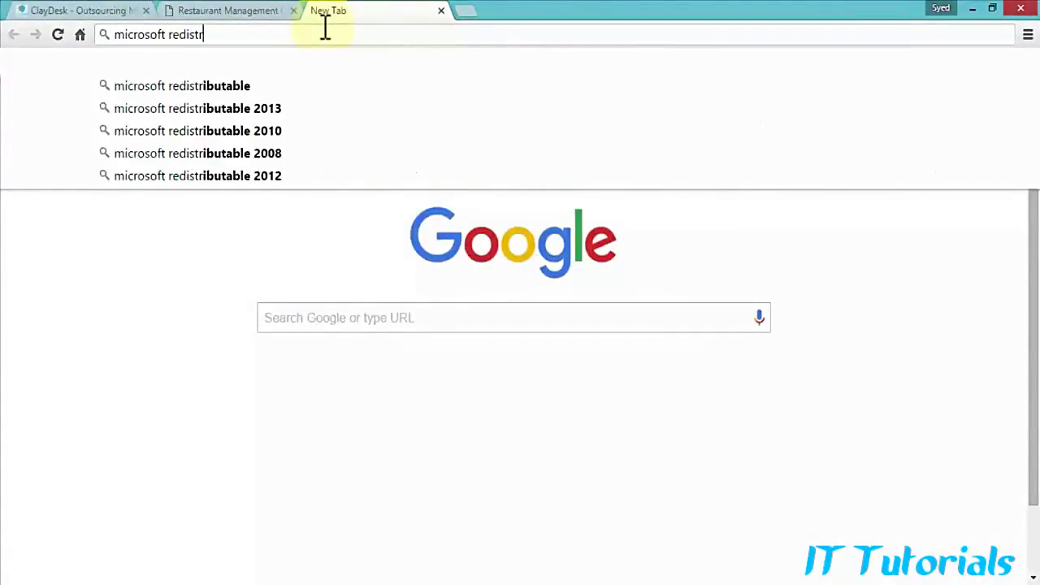
{"action": "type", "text": "ibutable C"}
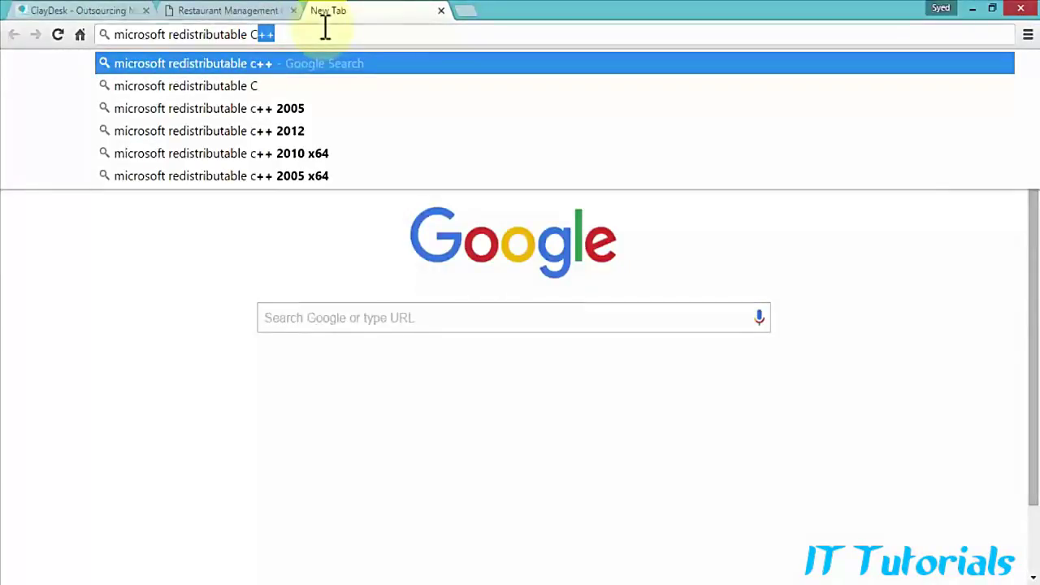
{"action": "type", "text": "++ 2008"}
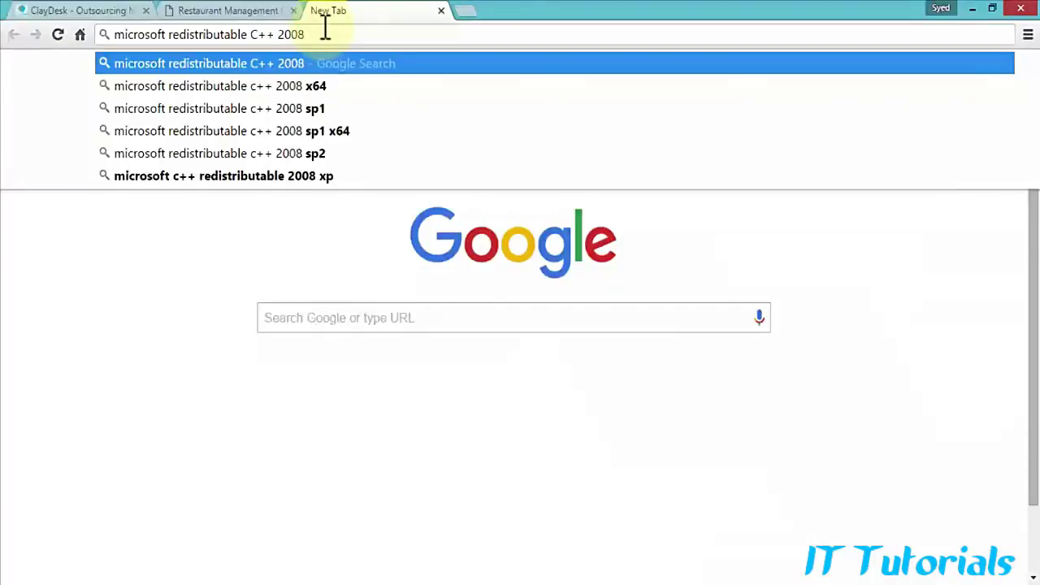
{"action": "key", "text": "Return"}
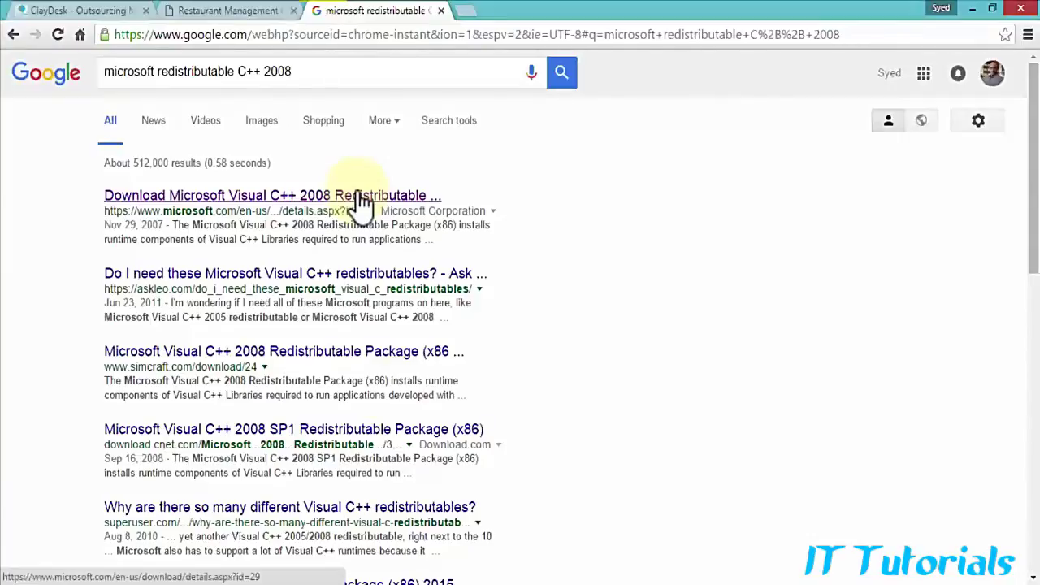
Step: Download the Visual C++ 2008 Redistributable Package (x86) from Microsoft's download page
{"action": "left_click", "coordinate": [359, 195]}
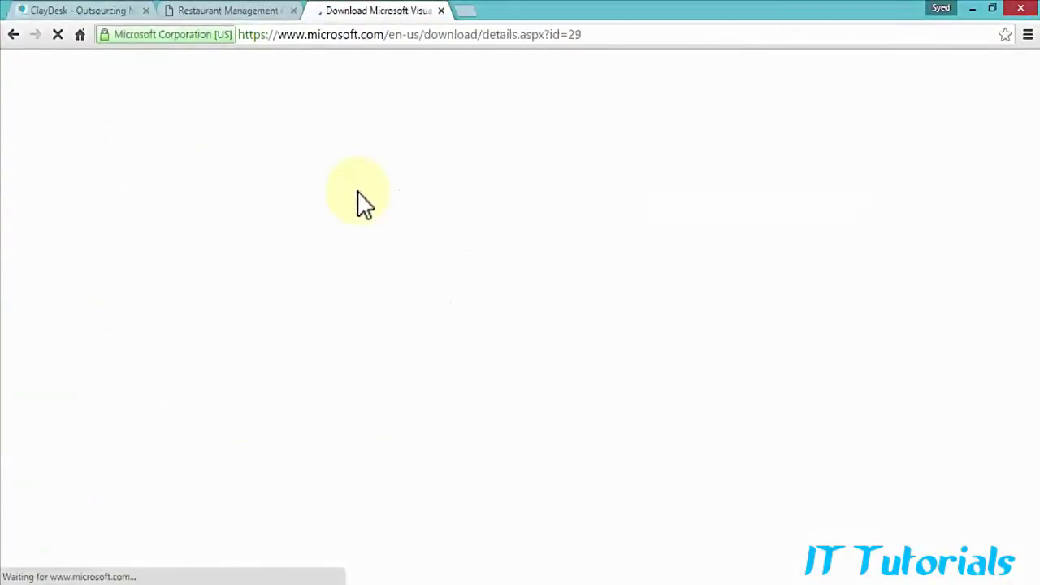
{"action": "scroll", "coordinate": [375, 268], "scroll_direction": "down", "scroll_amount": 3}
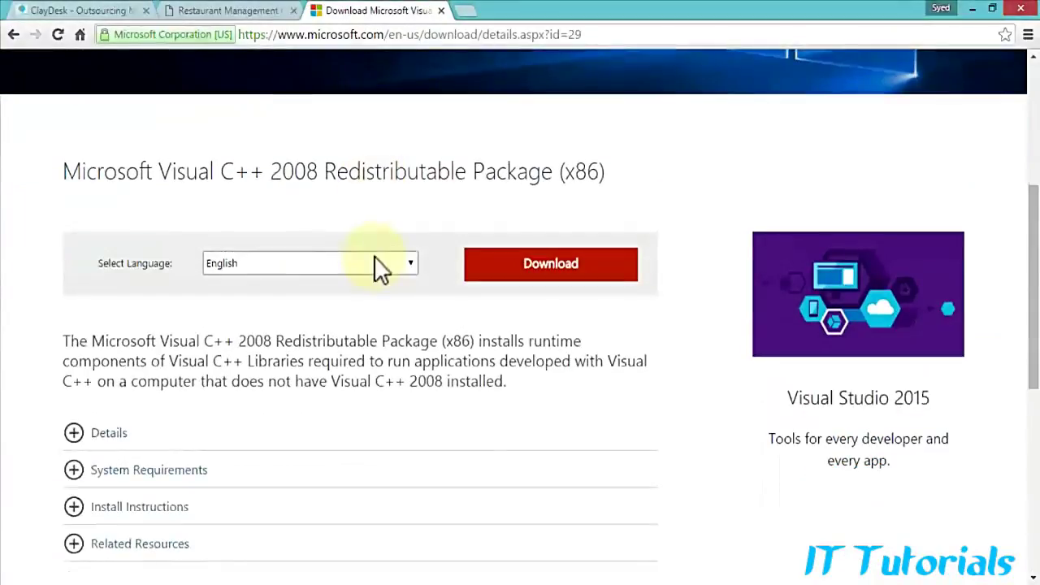
{"action": "left_click", "coordinate": [556, 268]}
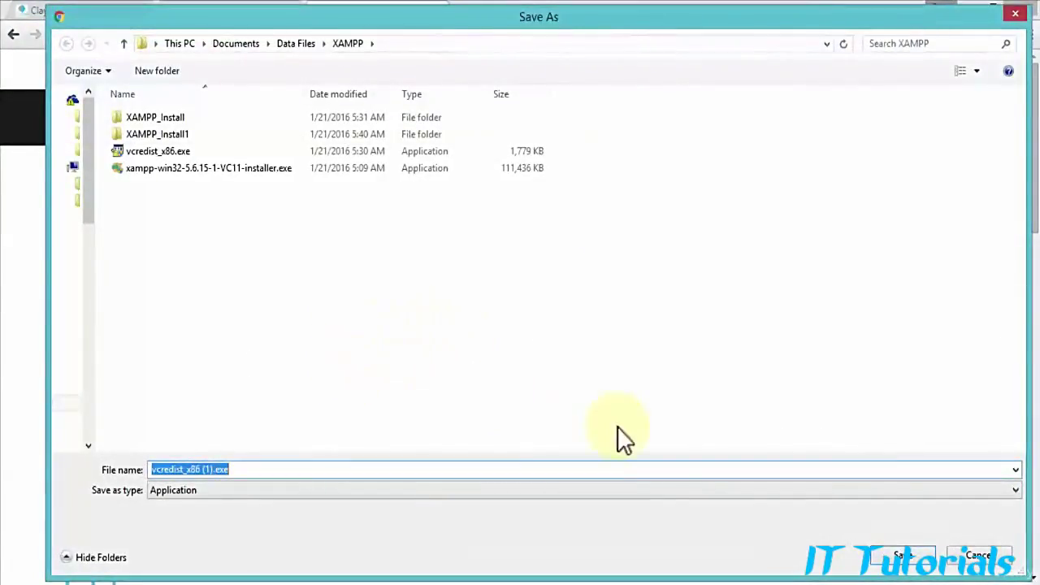
Step: Cancel saving a duplicate vcredist_x86.exe and return to the ClayDesk site tab
{"action": "left_click", "coordinate": [164, 151]}
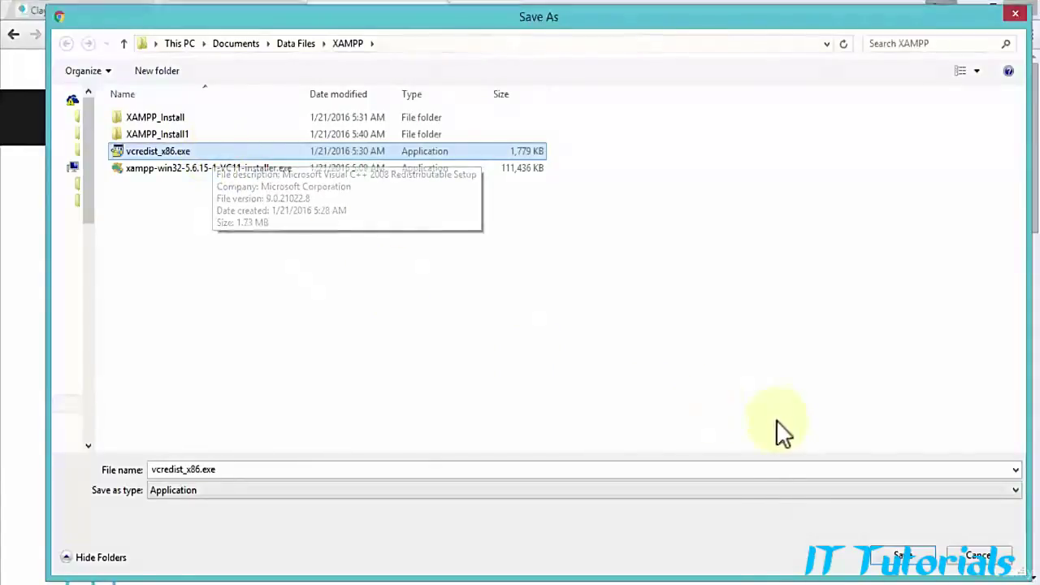
{"action": "left_click", "coordinate": [983, 557]}
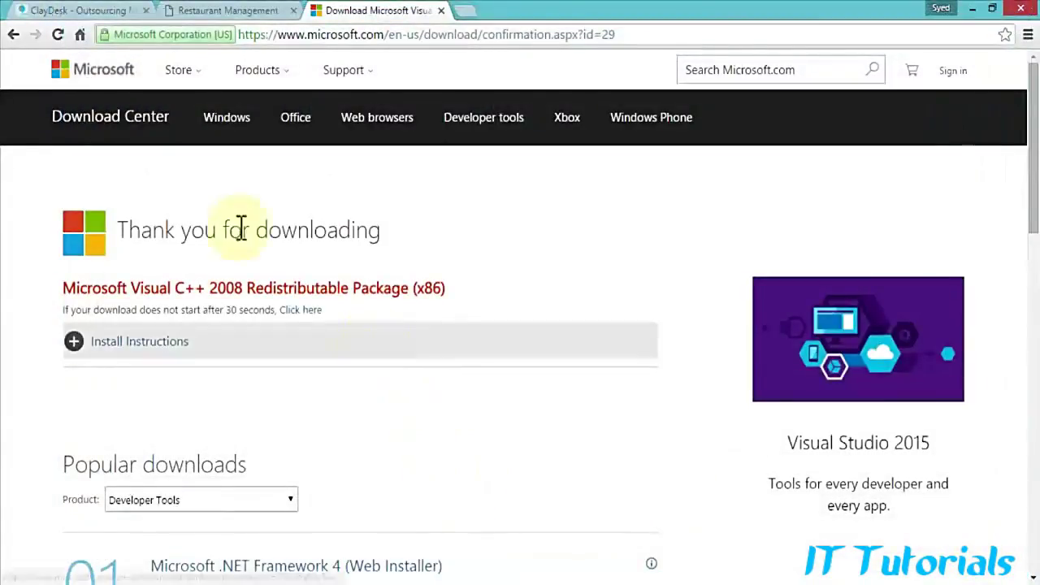
{"action": "left_click", "coordinate": [52, 11]}
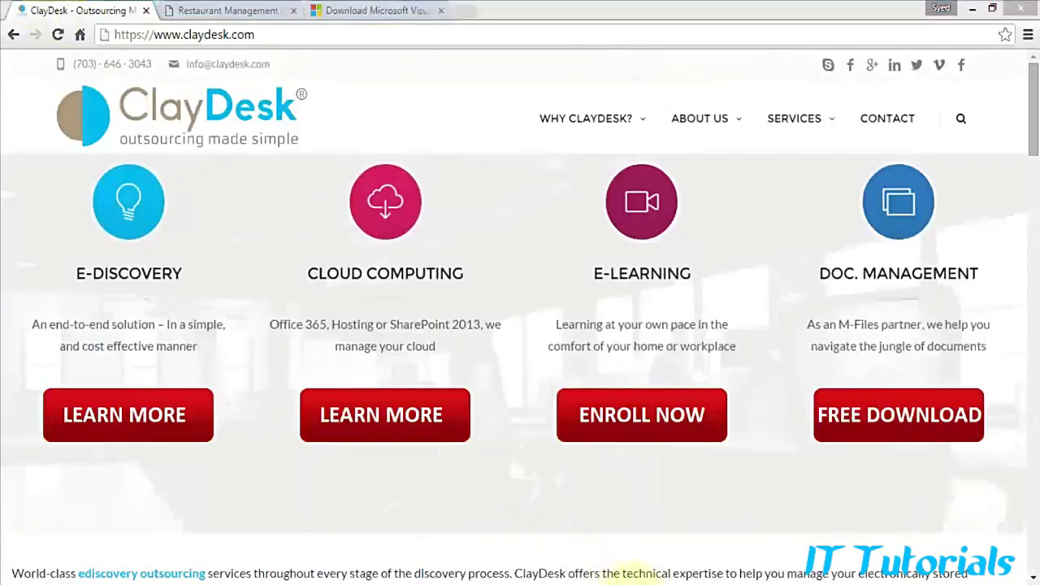
Step: Bring the XAMPP Control Panel forward and close the duplicate panel window
{"action": "mouse_move", "coordinate": [564, 539]}
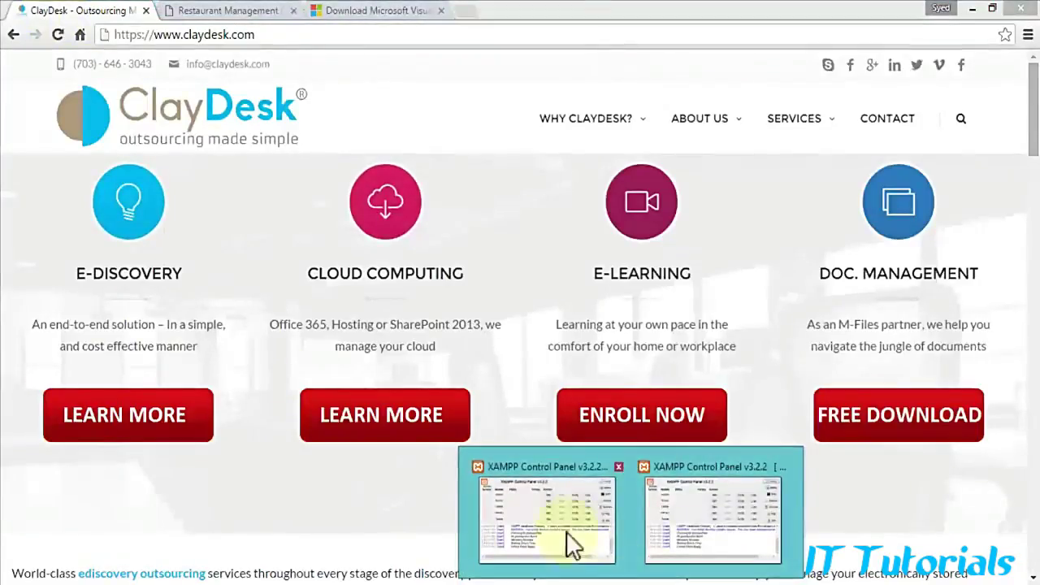
{"action": "left_click", "coordinate": [662, 508]}
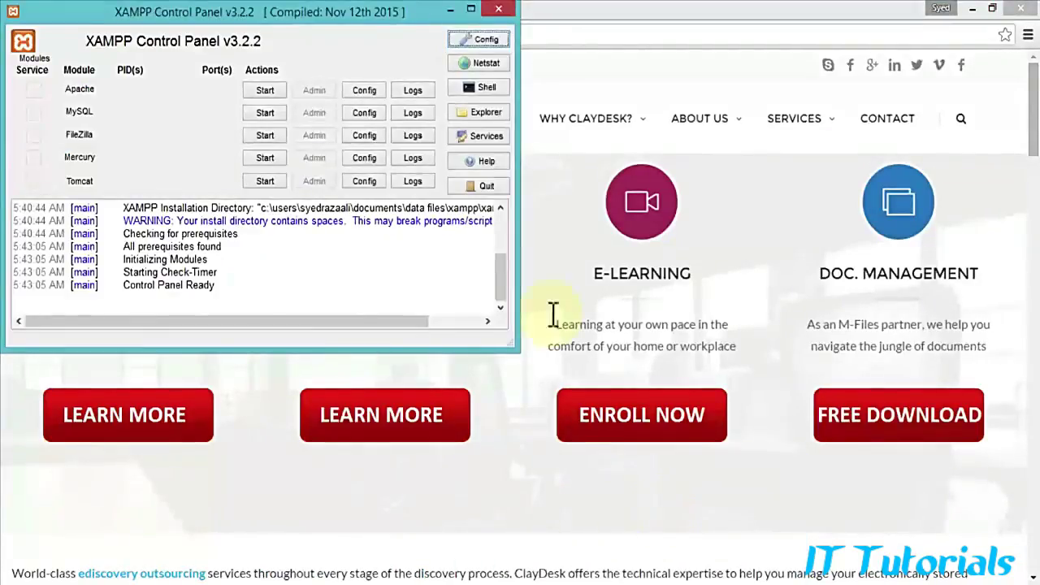
{"action": "left_click", "coordinate": [499, 12]}
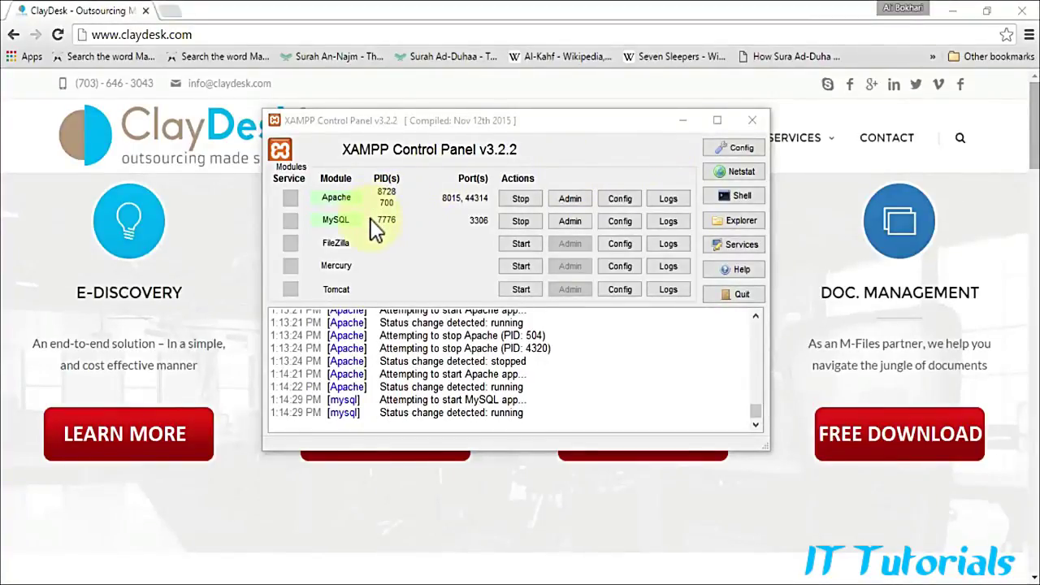
Step: Open the local XAMPP dashboard at localhost:8015 in a new tab
{"action": "left_click", "coordinate": [171, 13]}
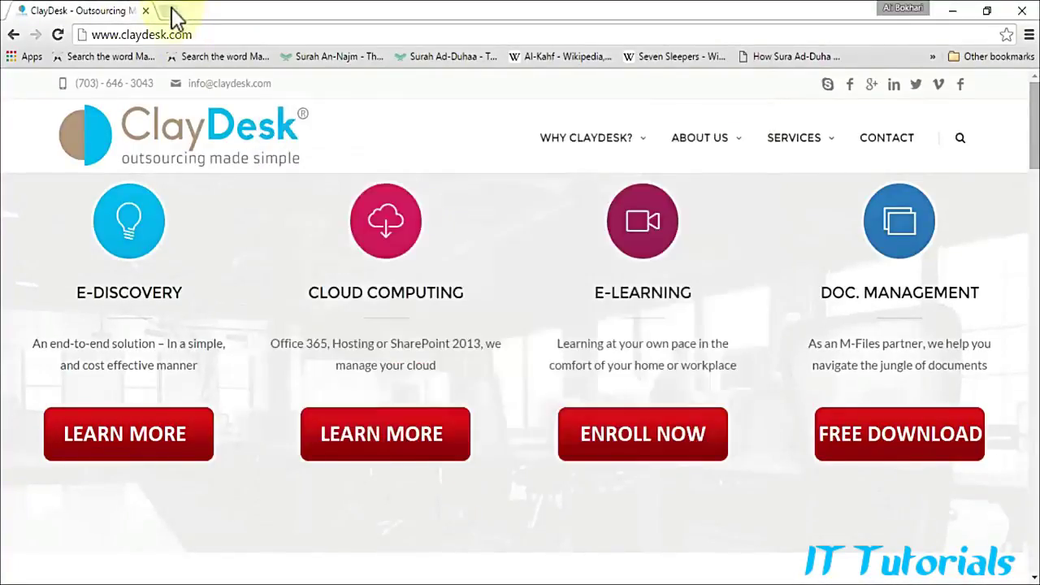
{"action": "type", "text": "local"}
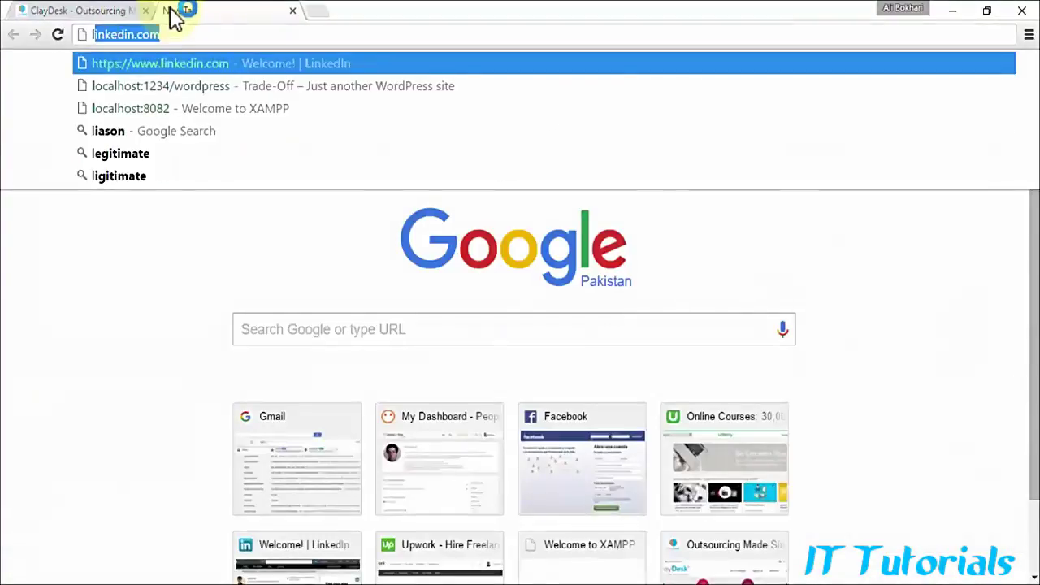
{"action": "type", "text": "host"}
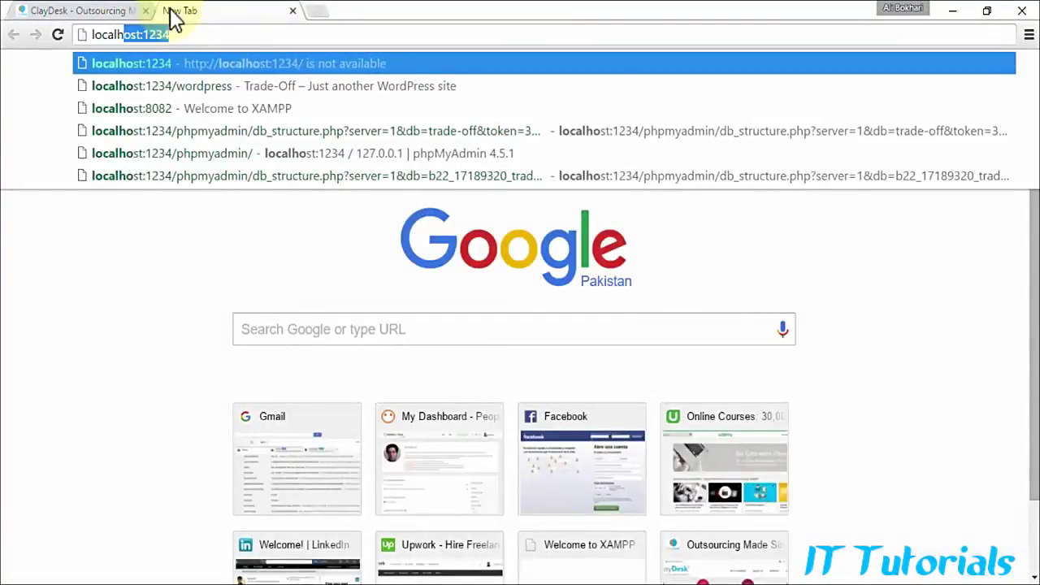
{"action": "key", "text": "Delete"}
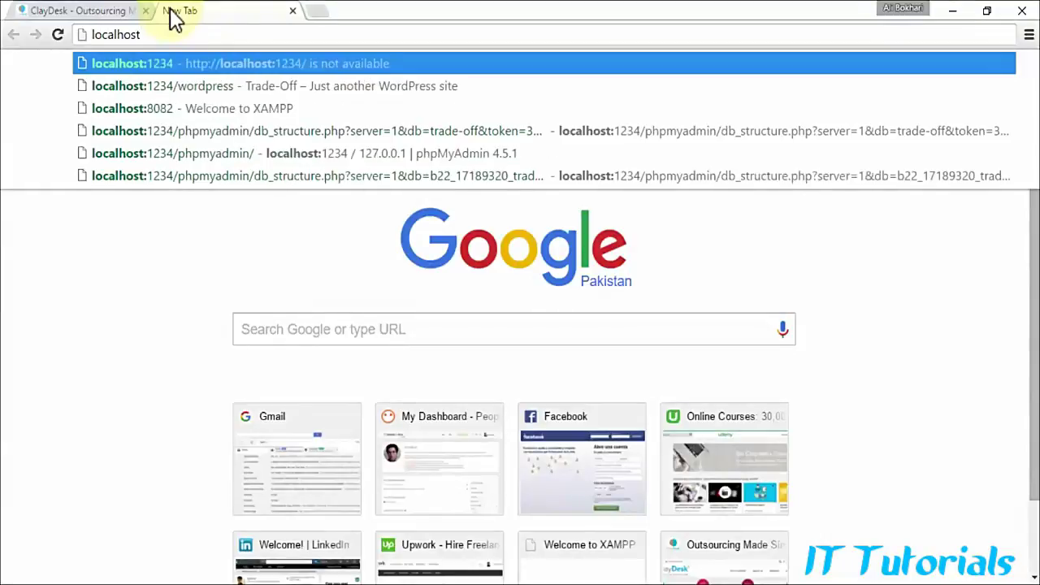
{"action": "type", "text": ":2015"}
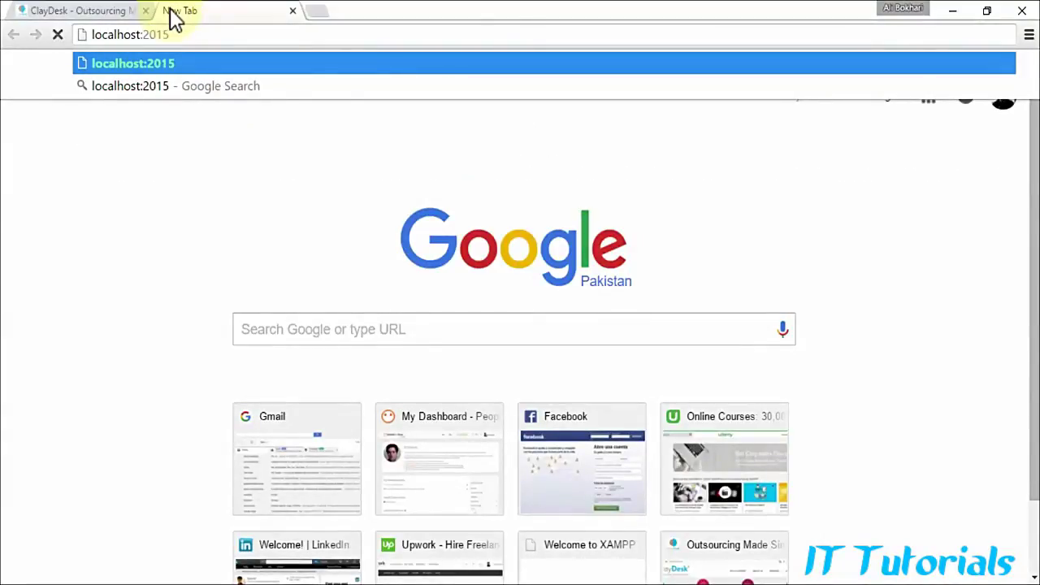
{"action": "key", "text": "BackSpace"}
{"action": "key", "text": "BackSpace"}
{"action": "key", "text": "BackSpace"}
{"action": "key", "text": "BackSpace"}
{"action": "type", "text": "8015"}
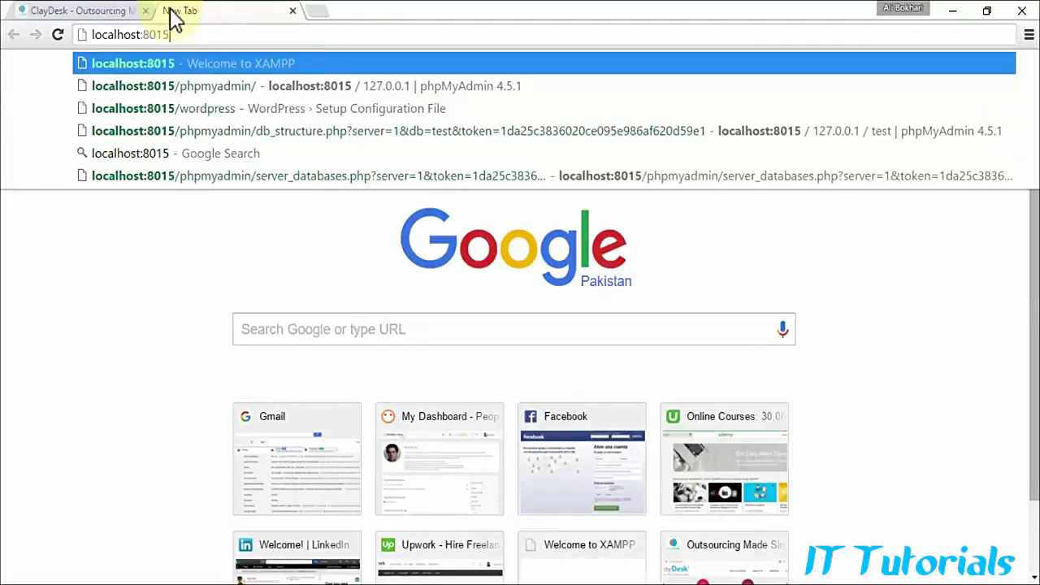
{"action": "key", "text": "Return"}
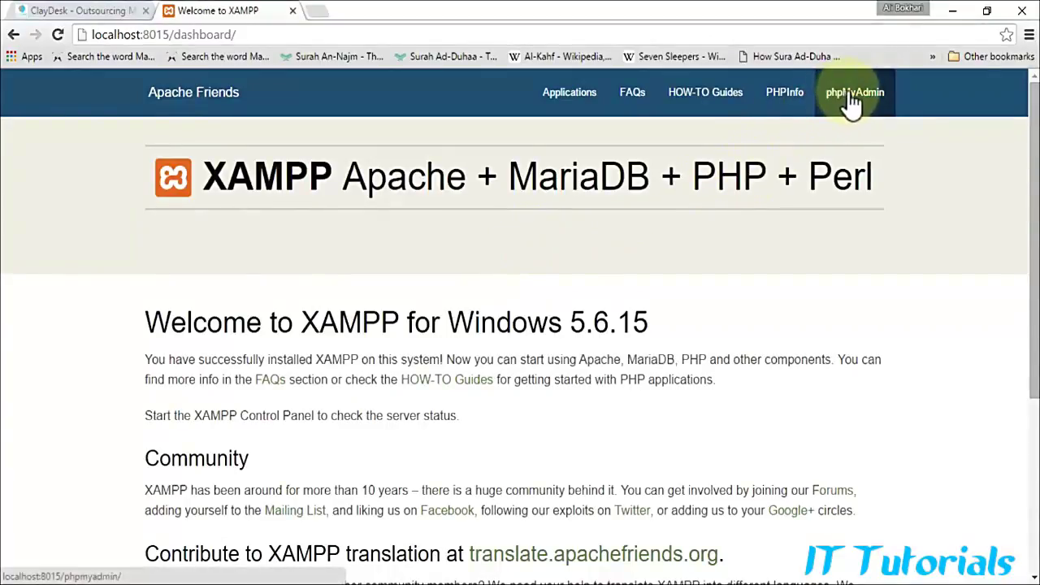
Step: Change the address to localhost:8015/phpmyadmin to load phpMyAdmin
{"action": "double_click", "coordinate": [208, 38]}
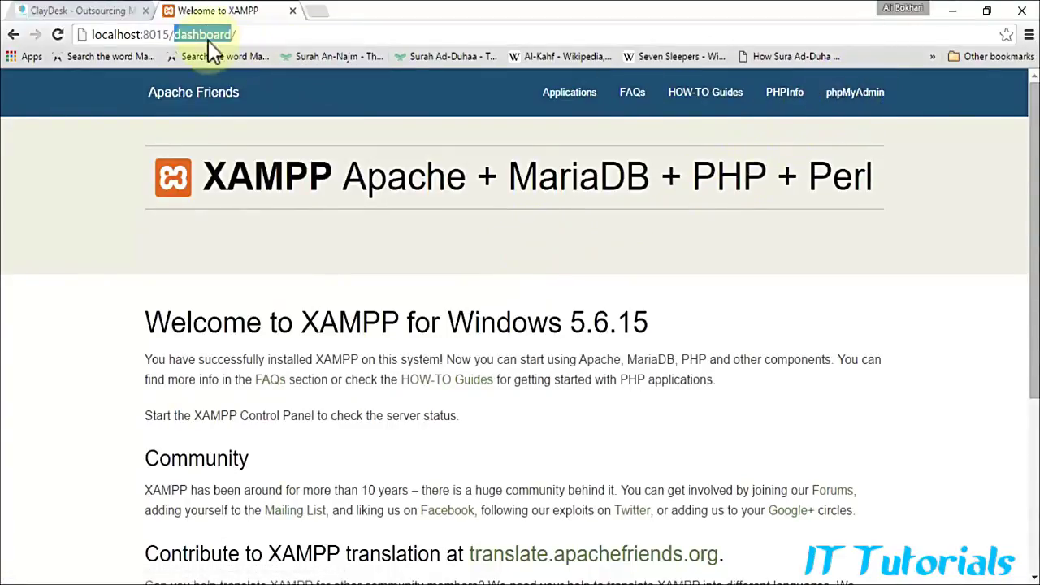
{"action": "type", "text": "p"}
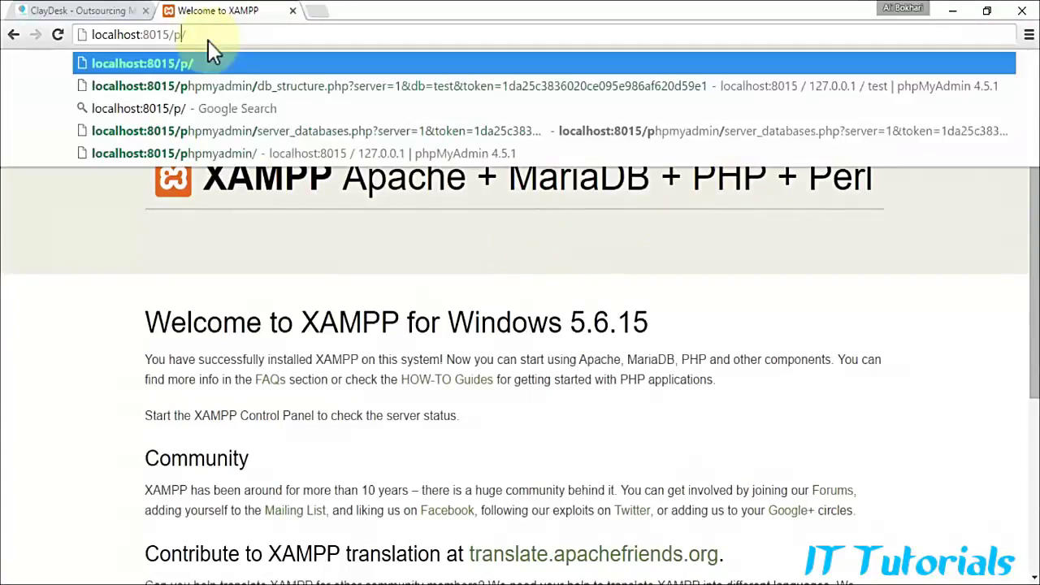
{"action": "type", "text": "hpmyadmin"}
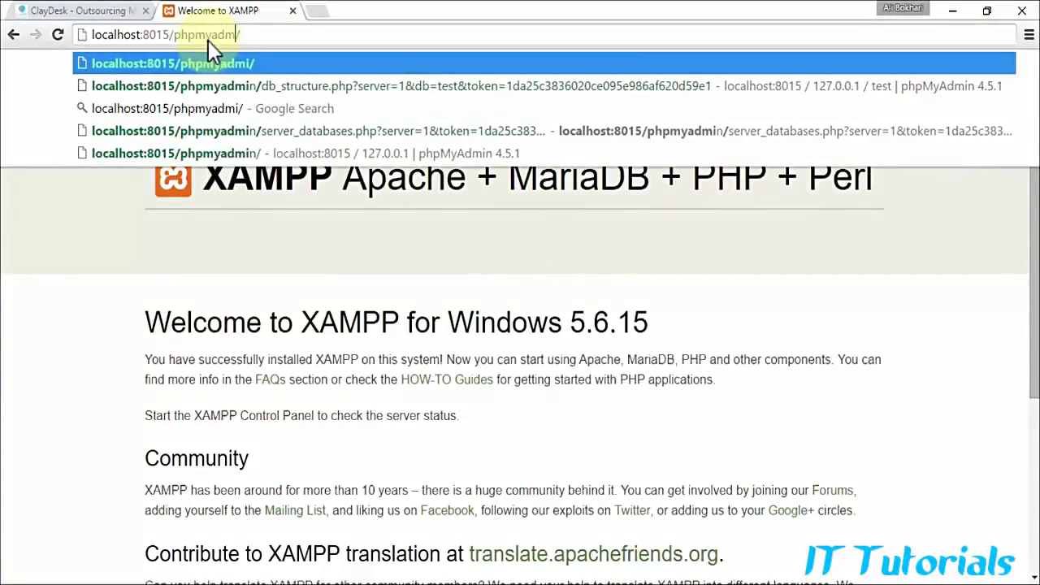
{"action": "key", "text": "Return"}
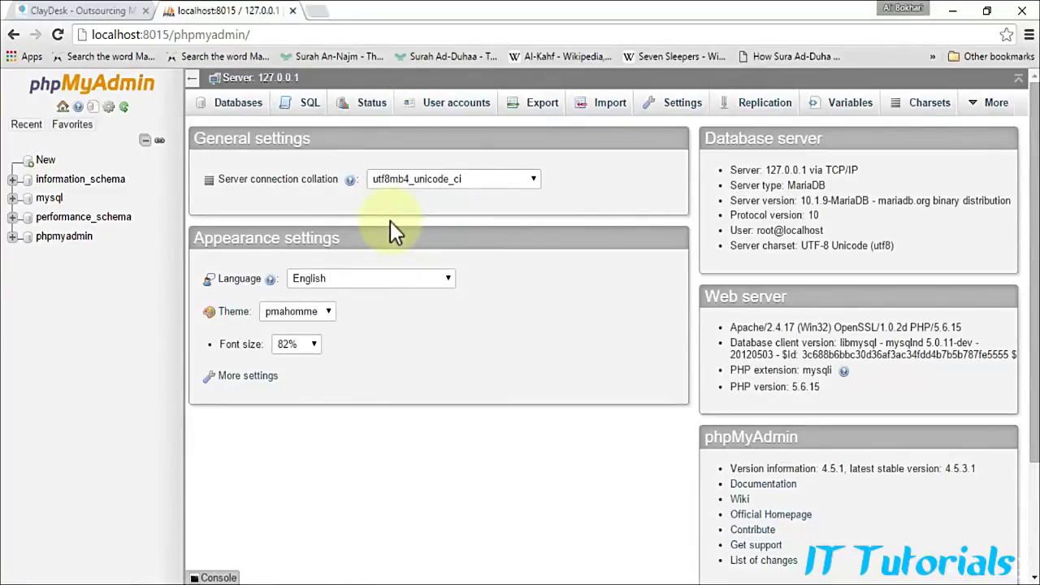
Step: Create a new database named 'ClayDesk eLearning' from phpMyAdmin's Databases page
{"action": "left_click", "coordinate": [45, 159]}
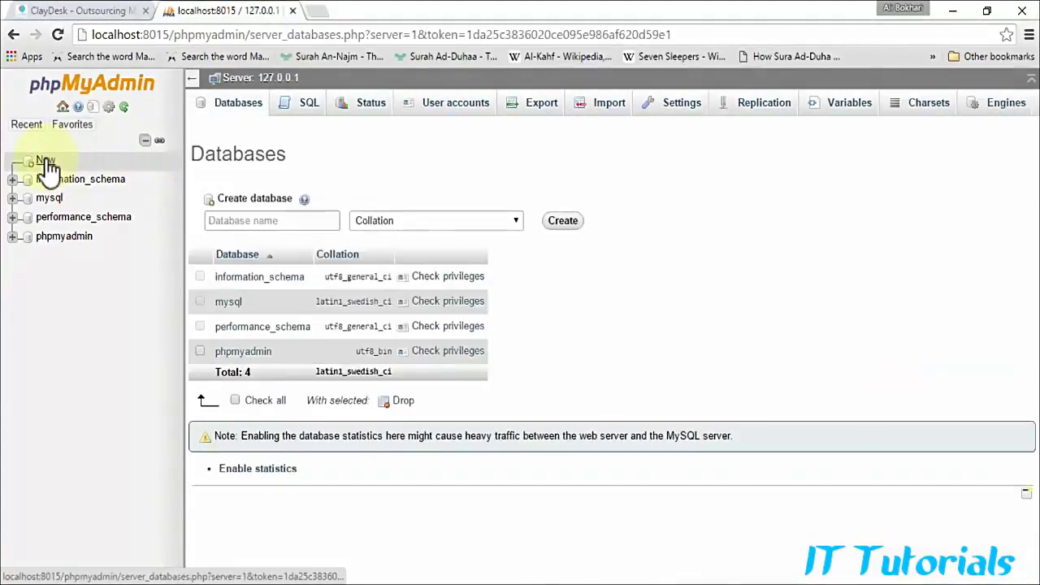
{"action": "left_click", "coordinate": [254, 221]}
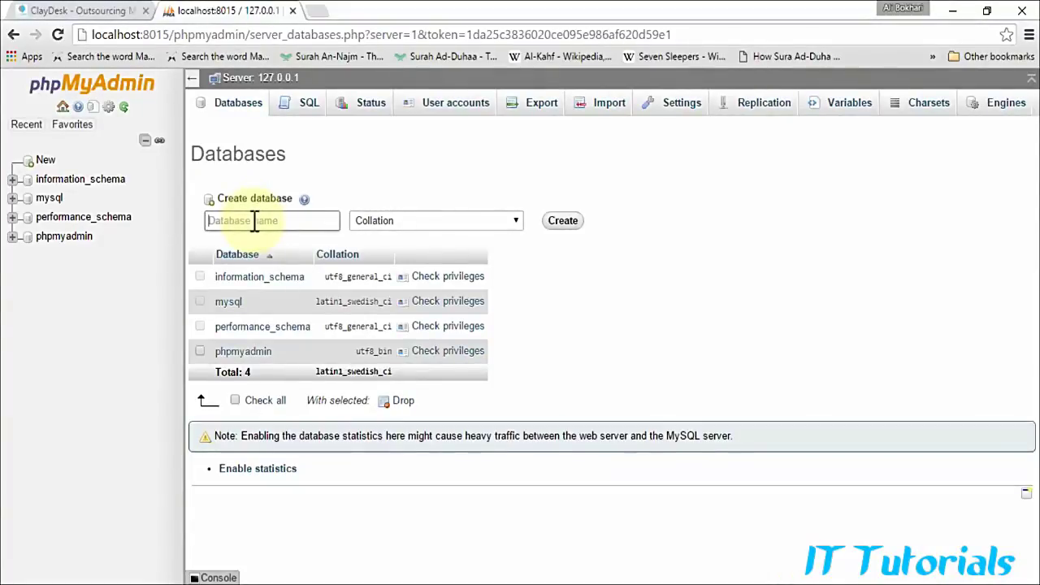
{"action": "left_click", "coordinate": [254, 223]}
{"action": "type", "text": "Cla"}
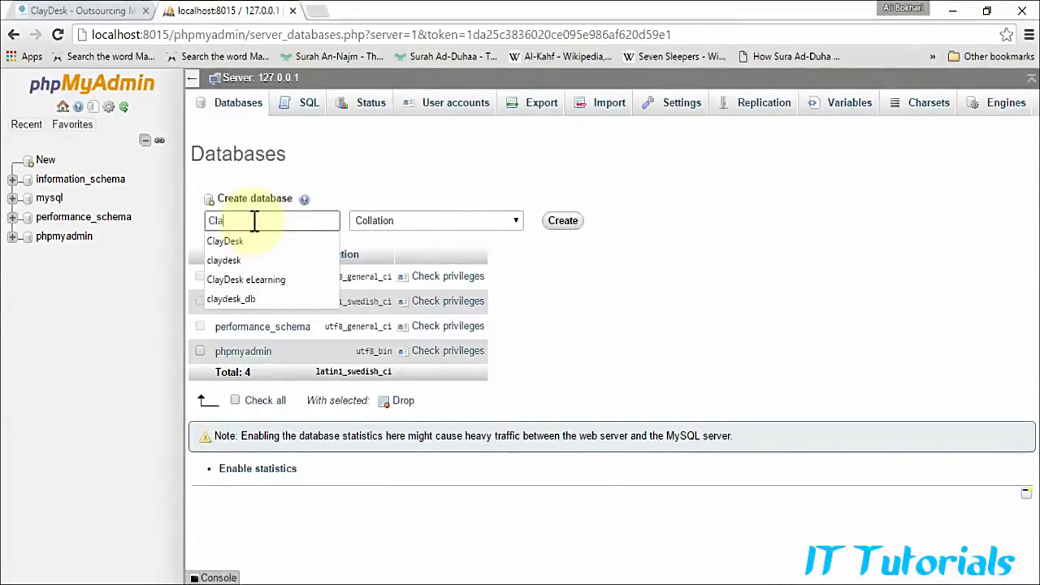
{"action": "type", "text": "yDesk e"}
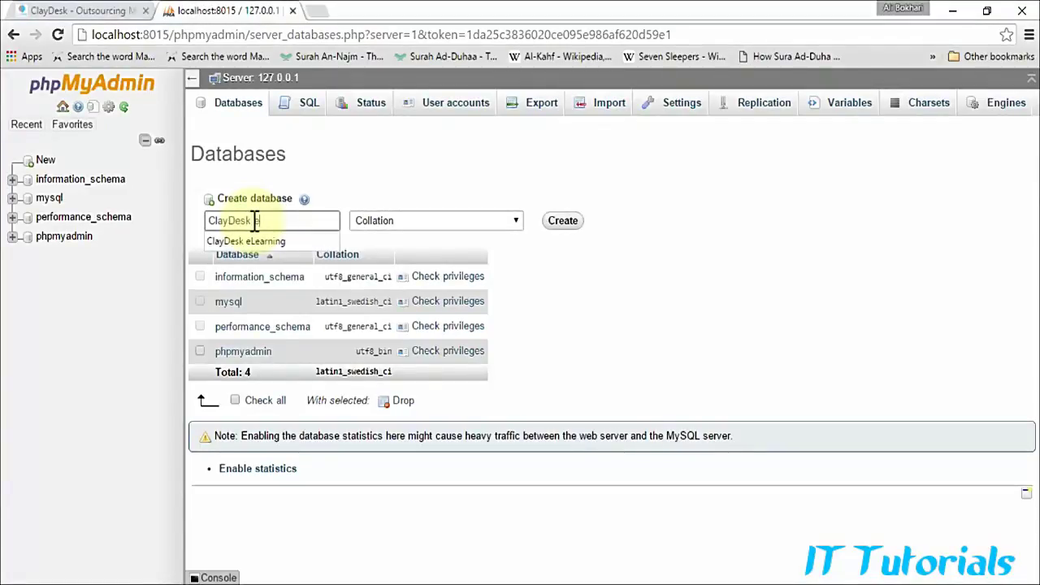
{"action": "key", "text": "Down"}
{"action": "key", "text": "Return"}
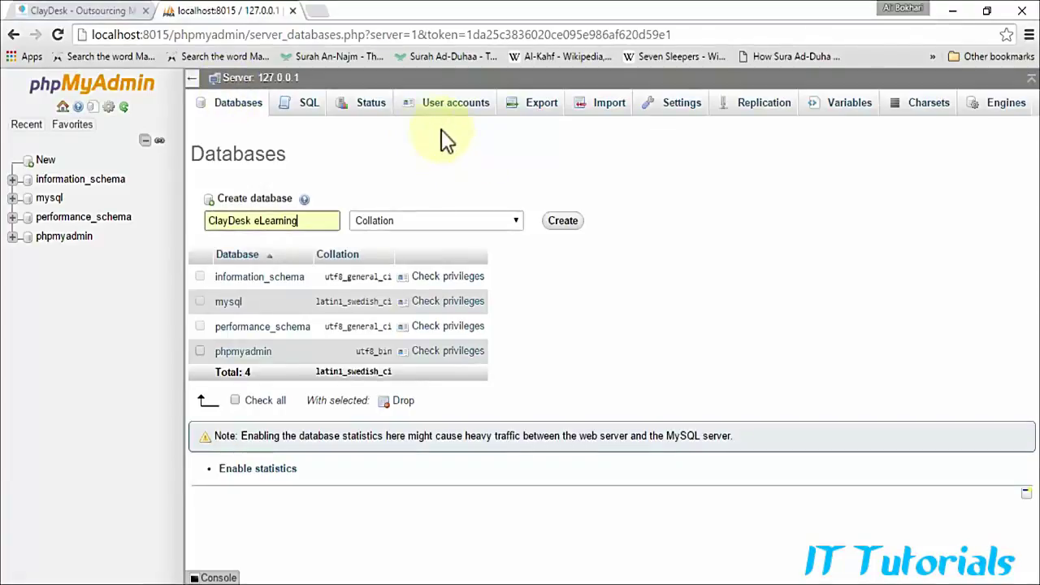
{"action": "left_click", "coordinate": [563, 221]}
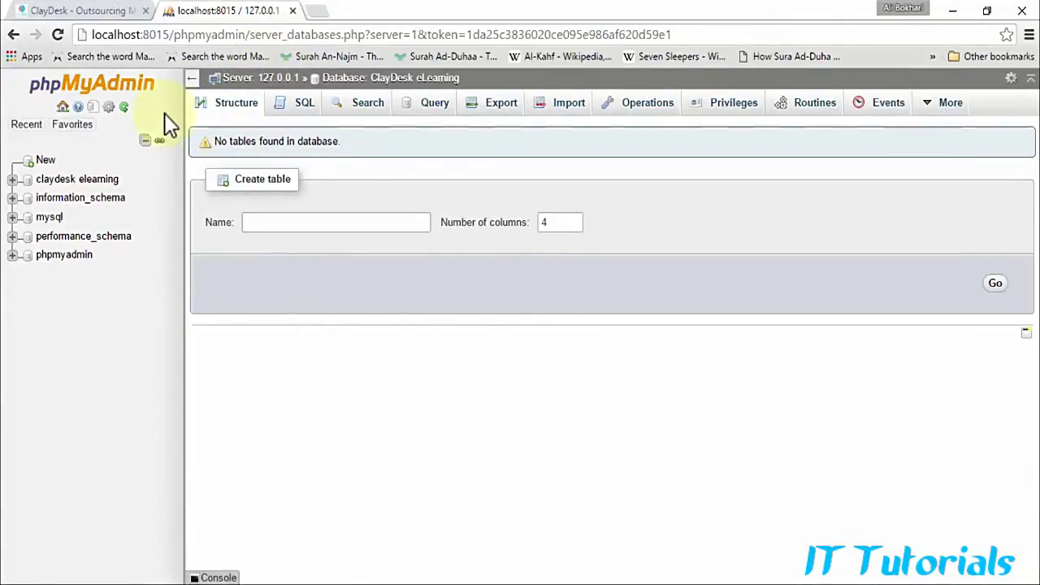
Step: Go to wordpress.org in a new tab and download the WordPress 4.4.1 zip package
{"action": "left_click", "coordinate": [315, 13]}
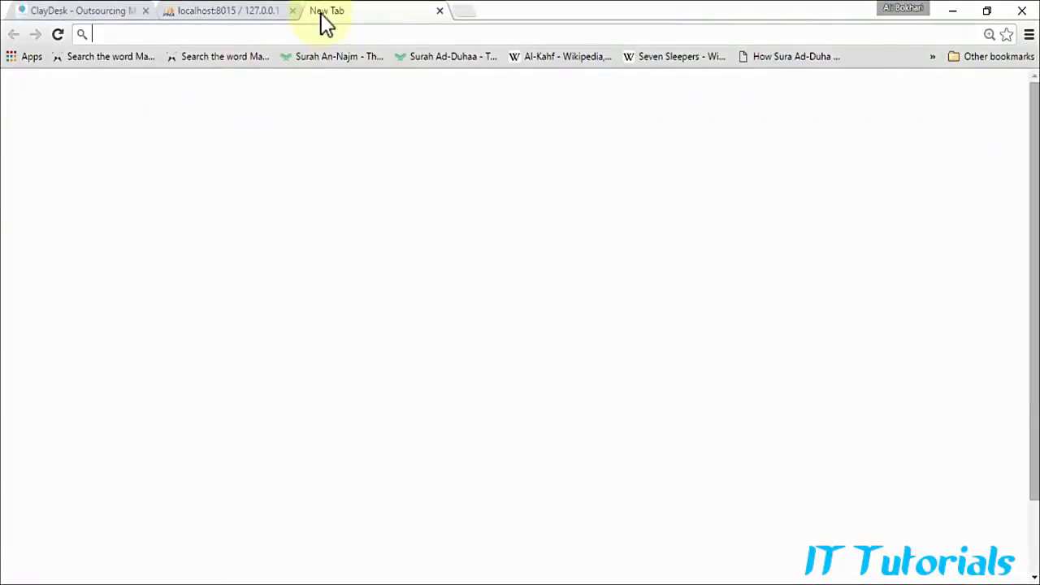
{"action": "type", "text": "wordpress"}
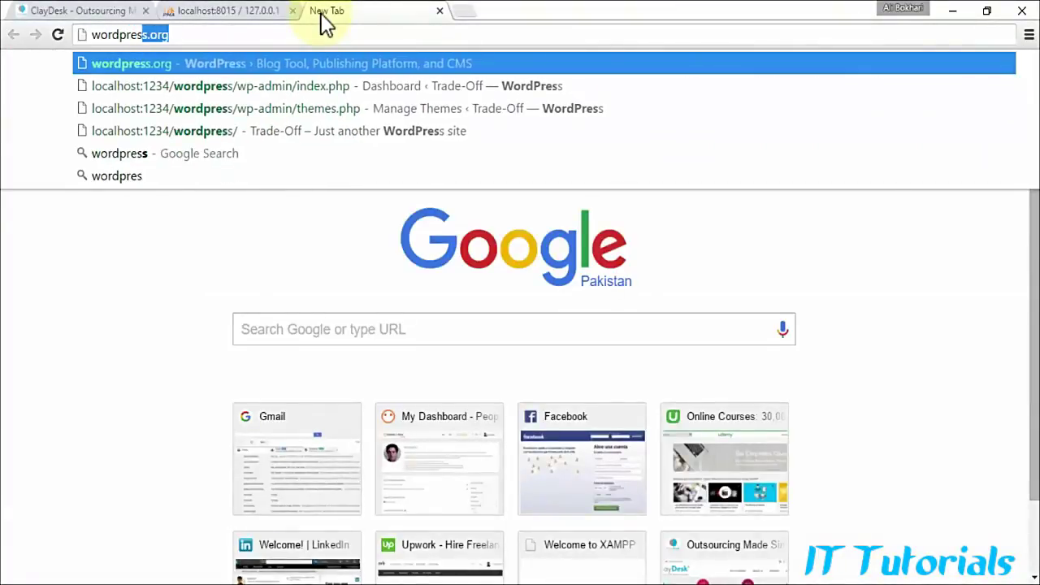
{"action": "key", "text": "Return"}
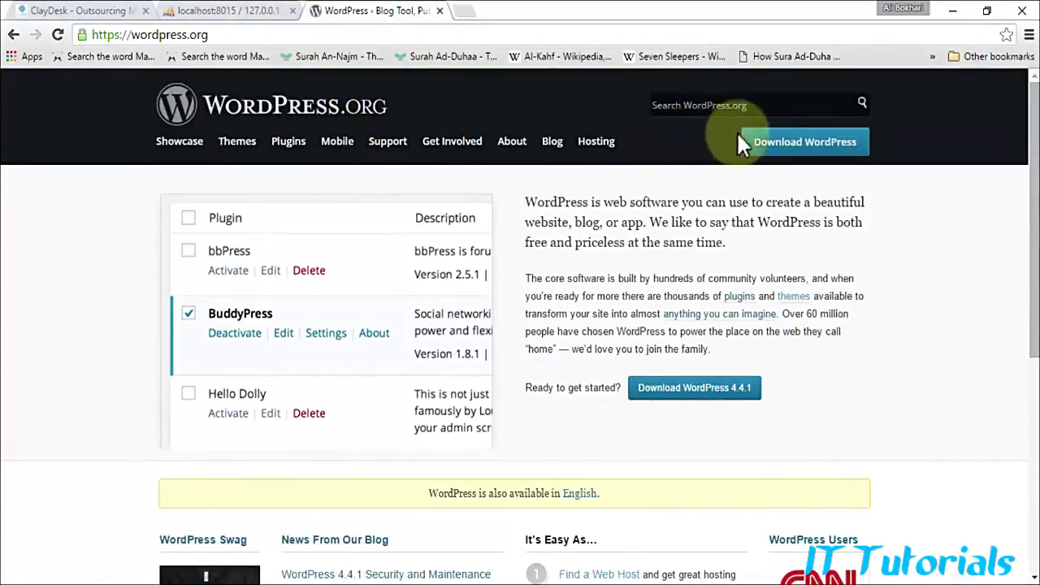
{"action": "left_click", "coordinate": [802, 146]}
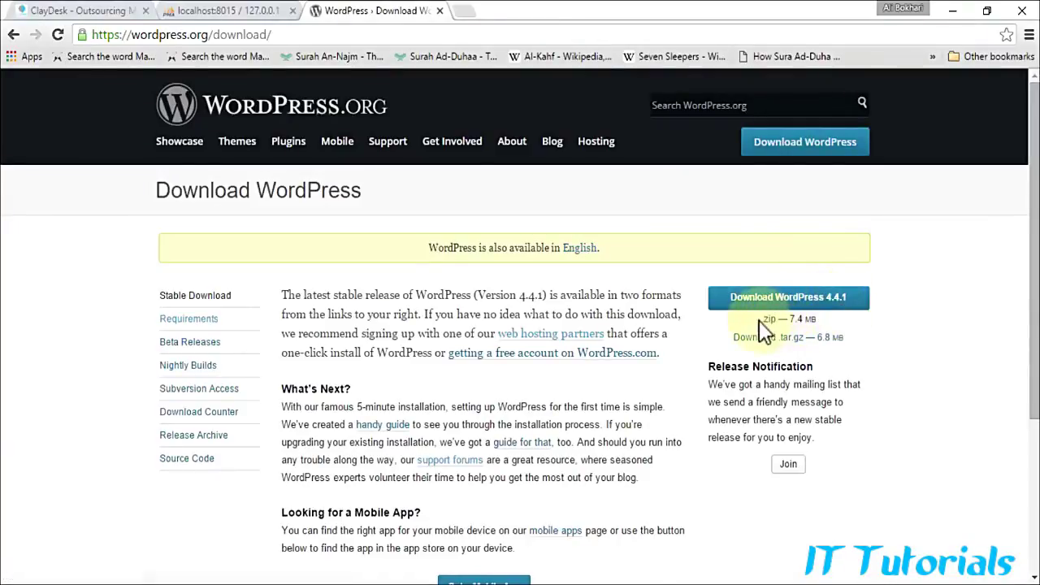
{"action": "left_click_drag", "start_coordinate": [761, 319], "coordinate": [821, 321]}
{"action": "left_click", "coordinate": [896, 334]}
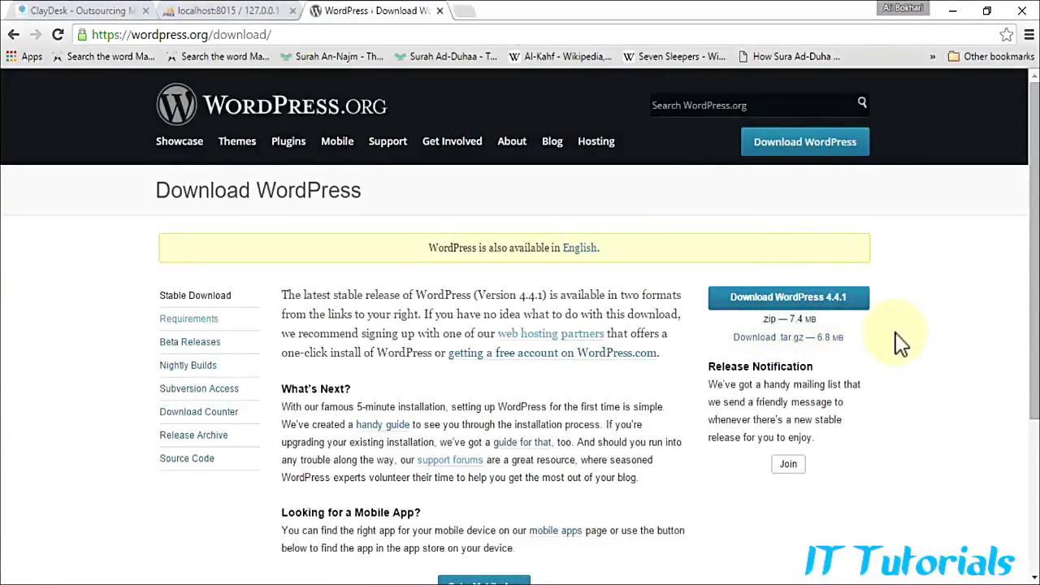
{"action": "left_click", "coordinate": [789, 301]}
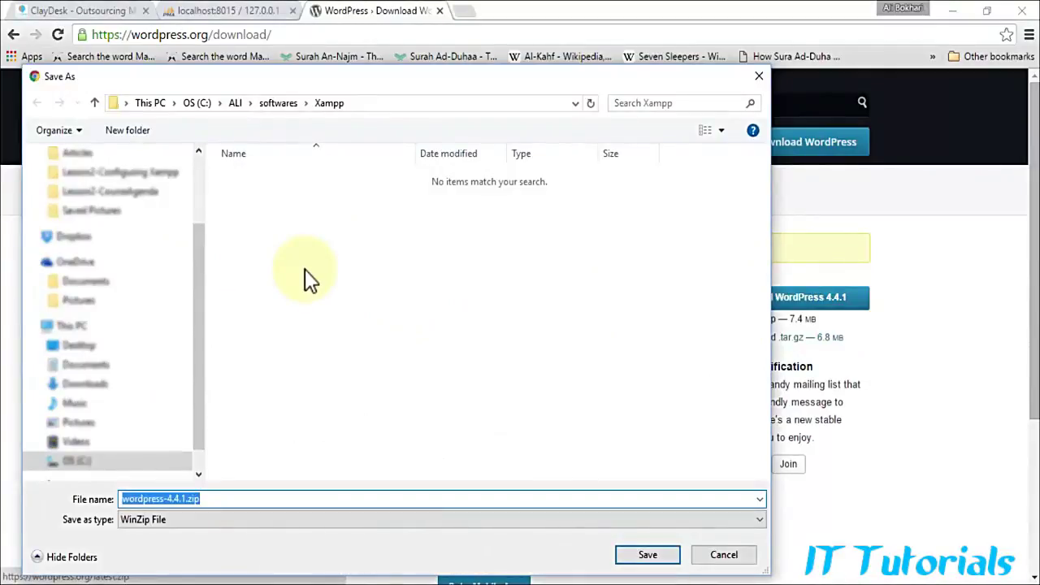
Step: Save wordpress-4.4.1.zip into the htdocs folder under OS (C:) > ALI > Xampp
{"action": "left_click", "coordinate": [72, 461]}
{"action": "left_click", "coordinate": [274, 178]}
{"action": "double_click", "coordinate": [275, 182]}
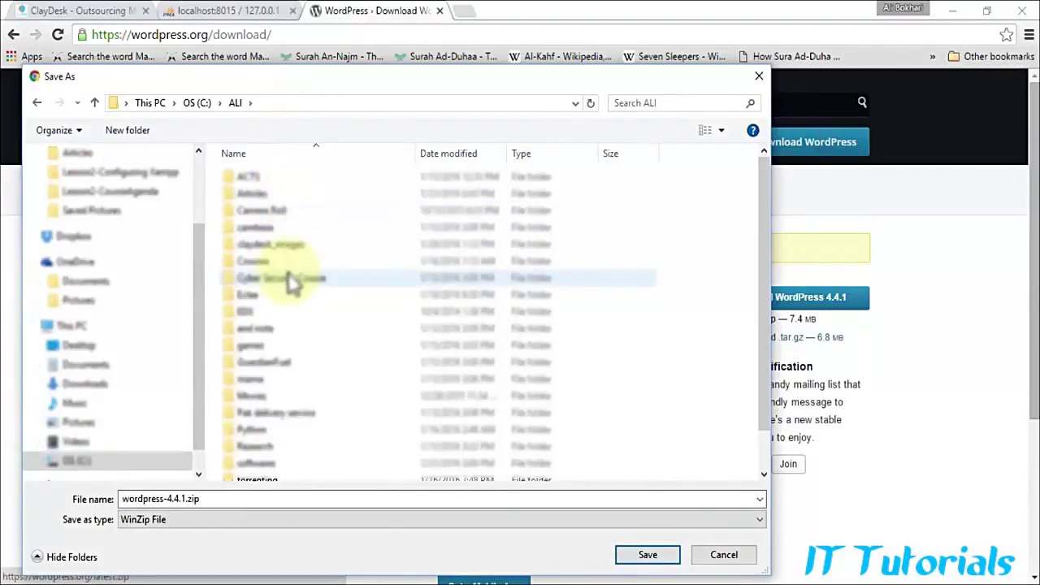
{"action": "scroll", "coordinate": [288, 280], "scroll_direction": "down", "scroll_amount": 1}
{"action": "scroll", "coordinate": [279, 186], "scroll_direction": "up", "scroll_amount": 3}
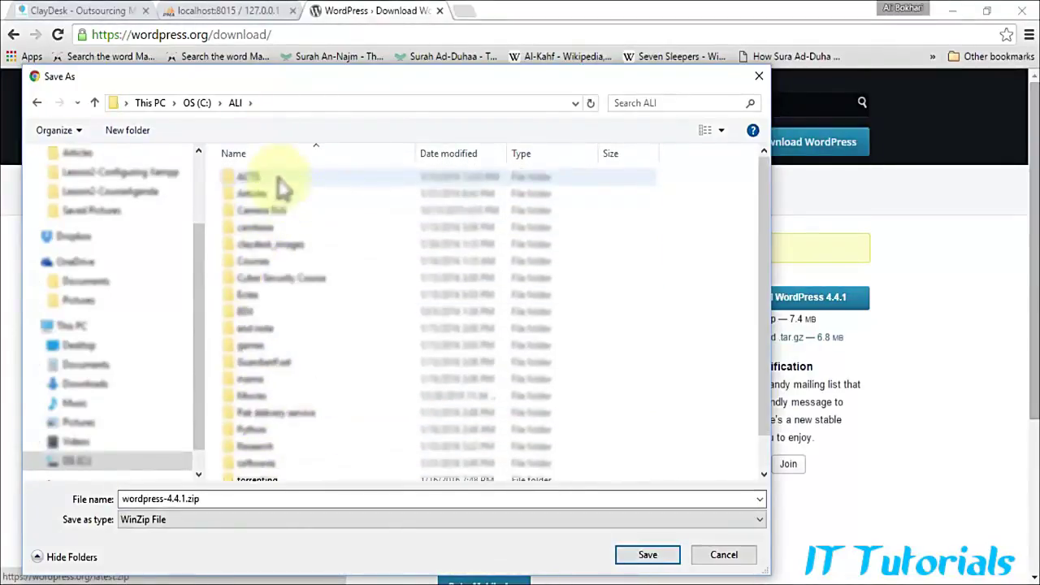
{"action": "scroll", "coordinate": [301, 476], "scroll_direction": "down", "scroll_amount": 3}
{"action": "left_click", "coordinate": [301, 474]}
{"action": "double_click", "coordinate": [295, 479]}
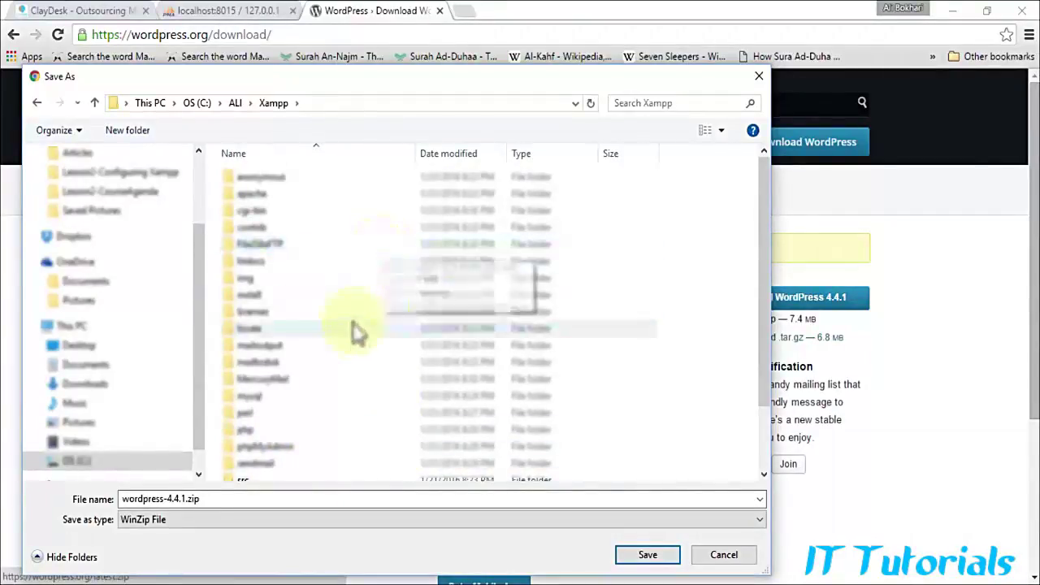
{"action": "scroll", "coordinate": [352, 332], "scroll_direction": "down", "scroll_amount": 2}
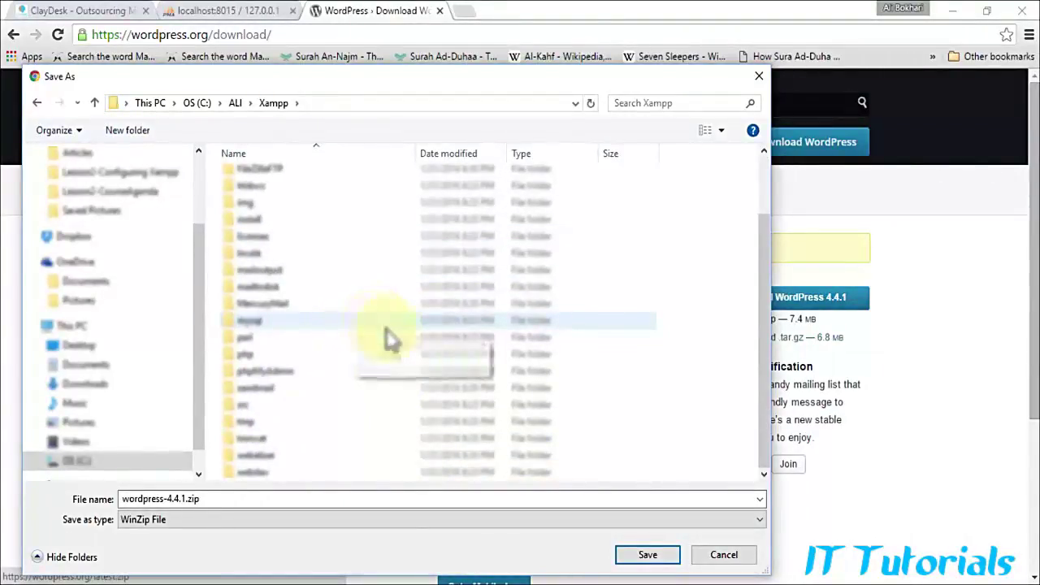
{"action": "scroll", "coordinate": [349, 333], "scroll_direction": "up", "scroll_amount": 2}
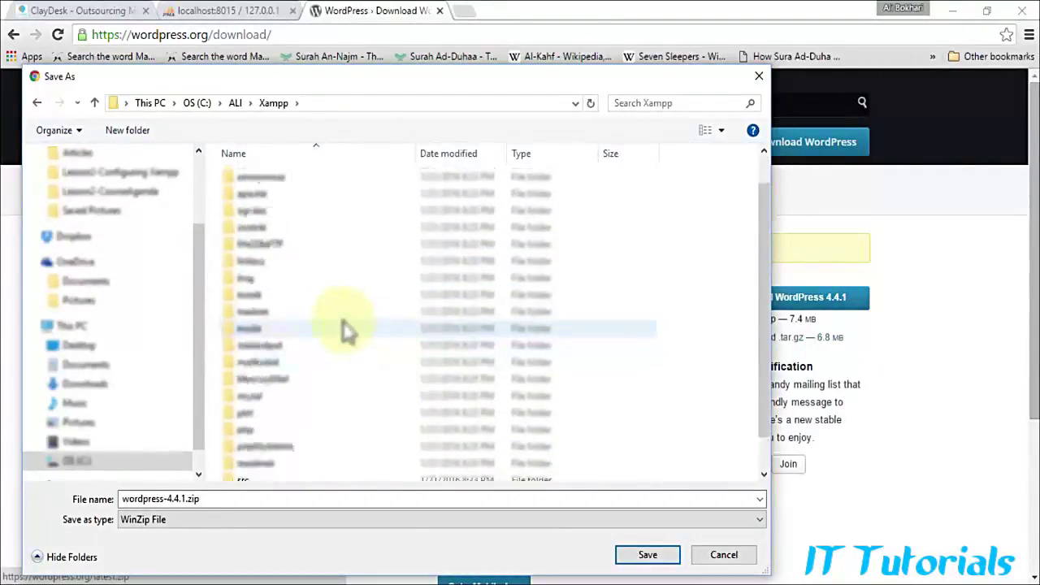
{"action": "double_click", "coordinate": [280, 263]}
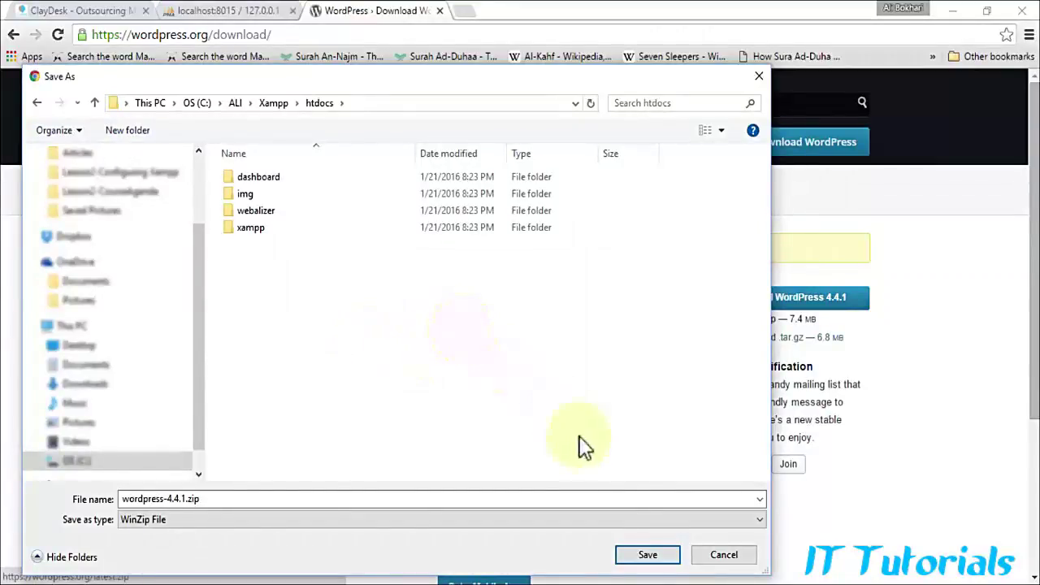
{"action": "left_click", "coordinate": [647, 559]}
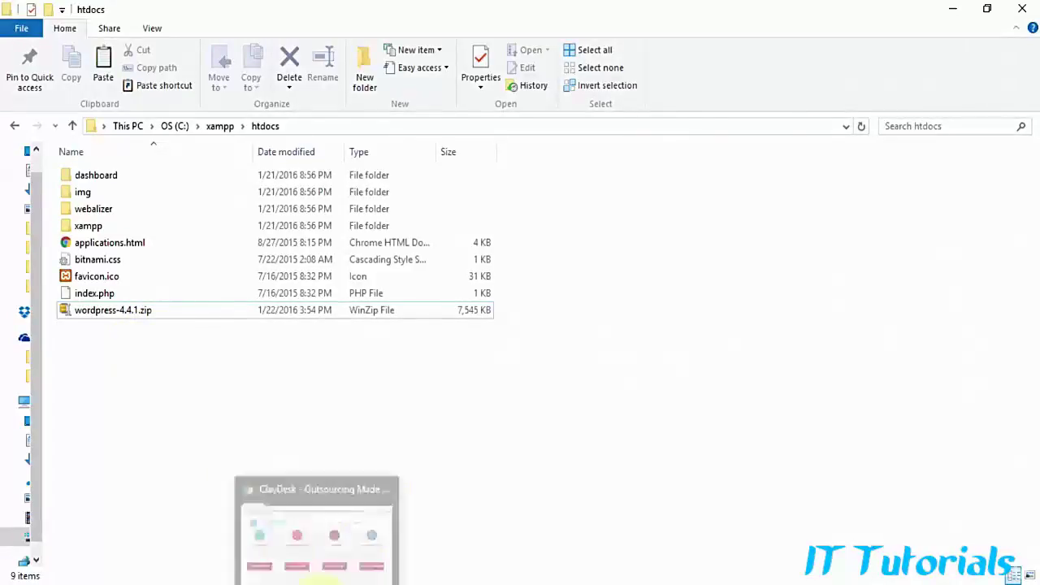
Step: Switch back to the ClayDesk browser window
{"action": "left_click", "coordinate": [292, 536]}
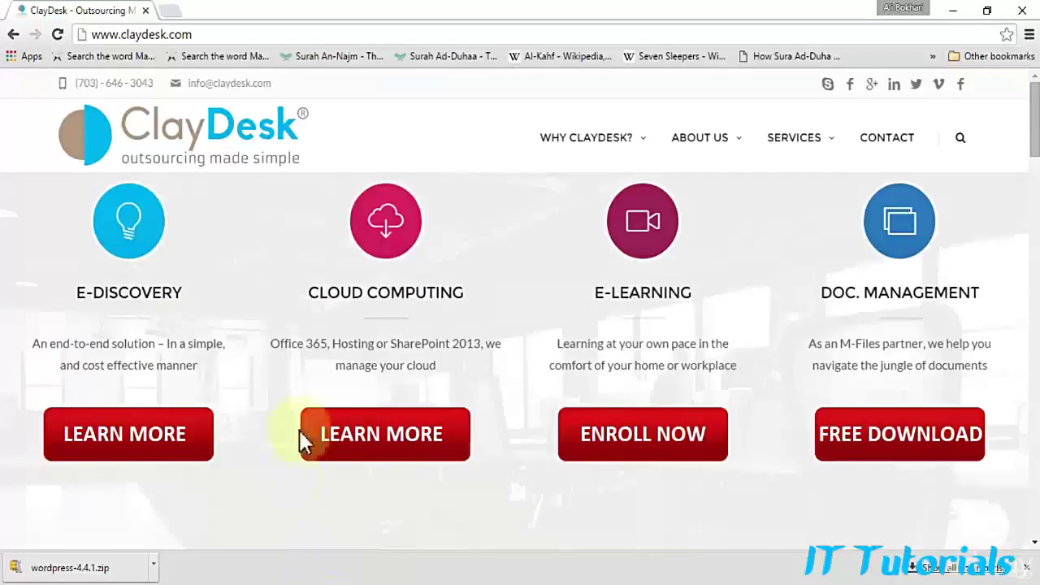
{"action": "left_click", "coordinate": [169, 12]}
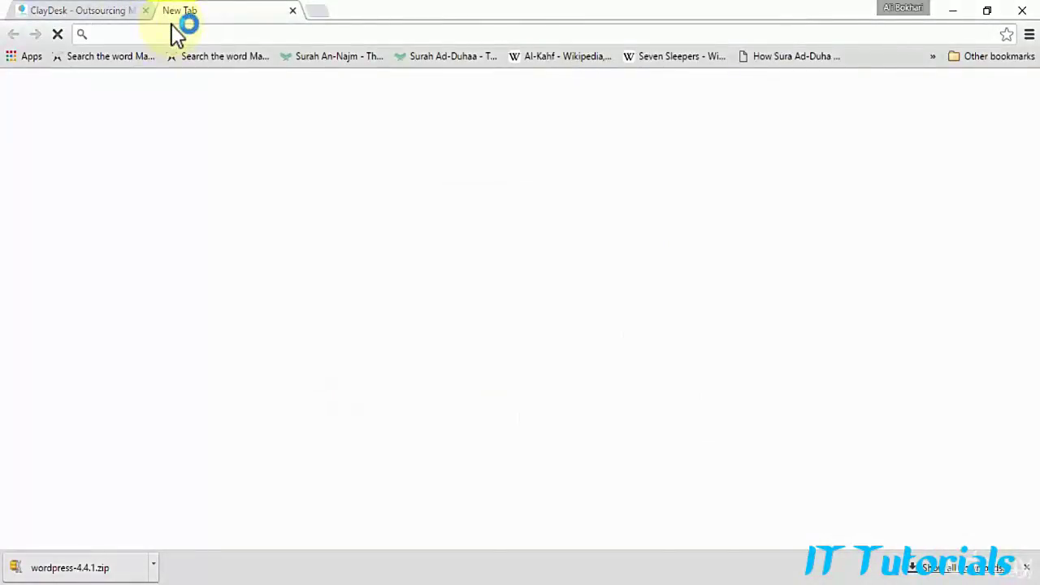
{"action": "type", "text": "download"}
{"action": "type", "text": "winz"}
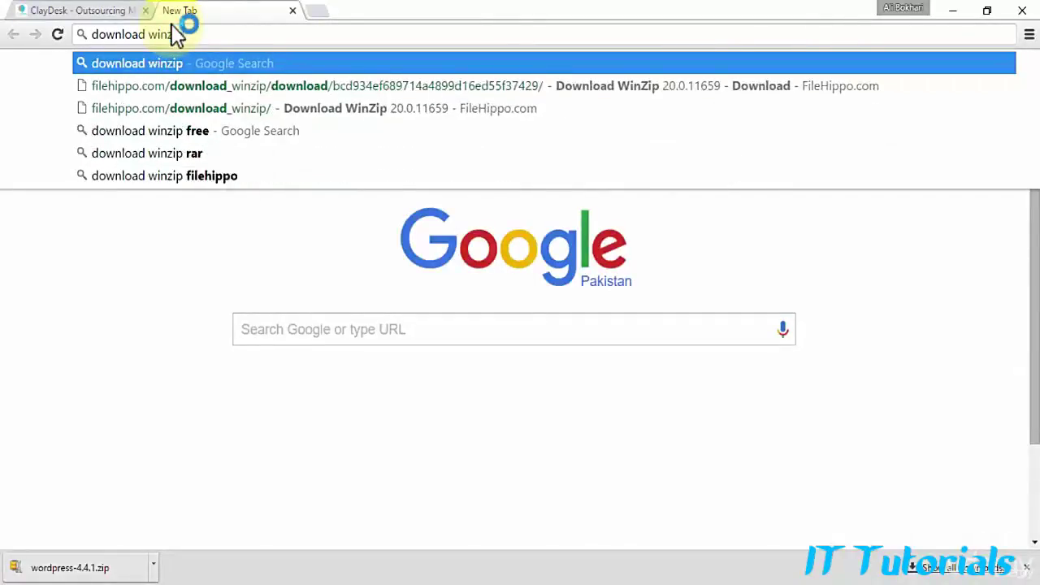
{"action": "key", "text": "Return"}
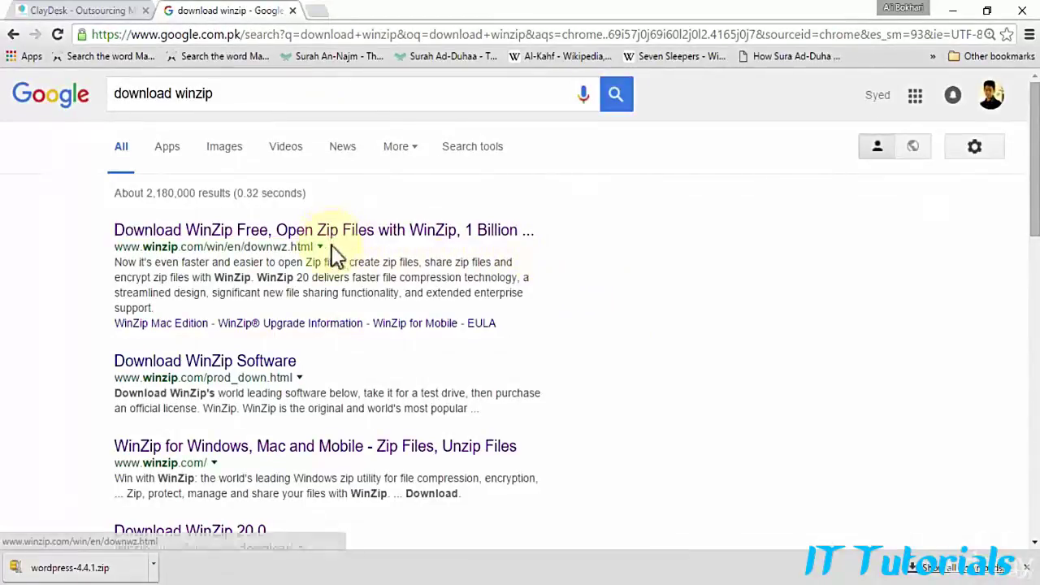
{"action": "left_click_drag", "start_coordinate": [301, 250], "coordinate": [99, 250]}
{"action": "left_click", "coordinate": [99, 250]}
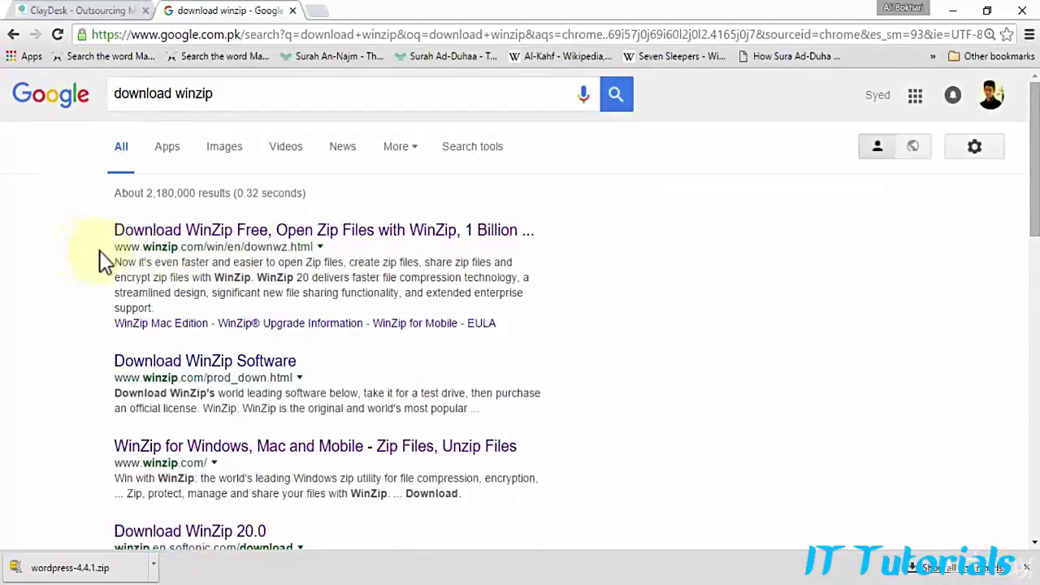
{"action": "left_click", "coordinate": [344, 234]}
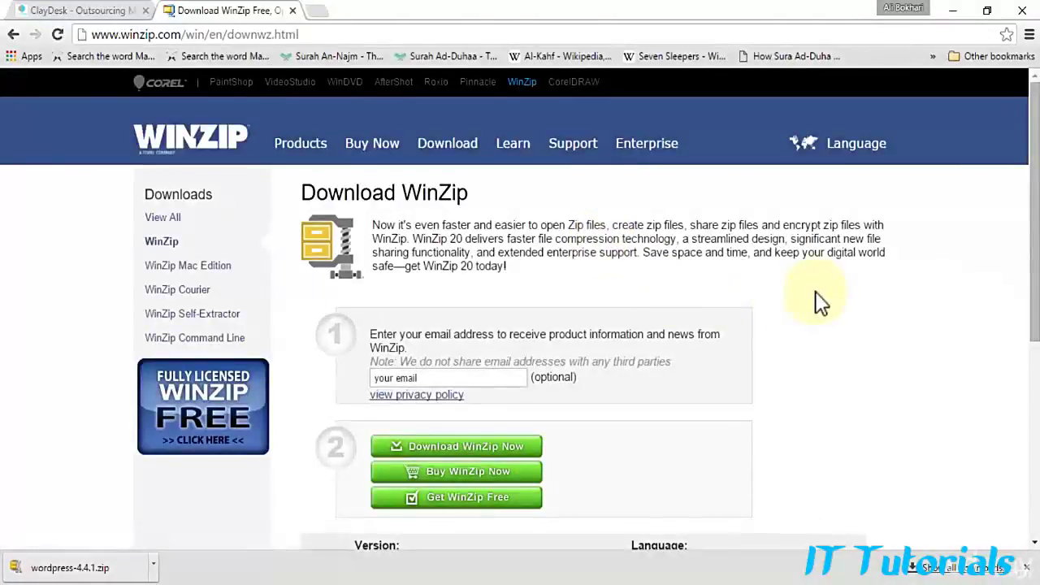
{"action": "scroll", "coordinate": [812, 294], "scroll_direction": "down", "scroll_amount": 1}
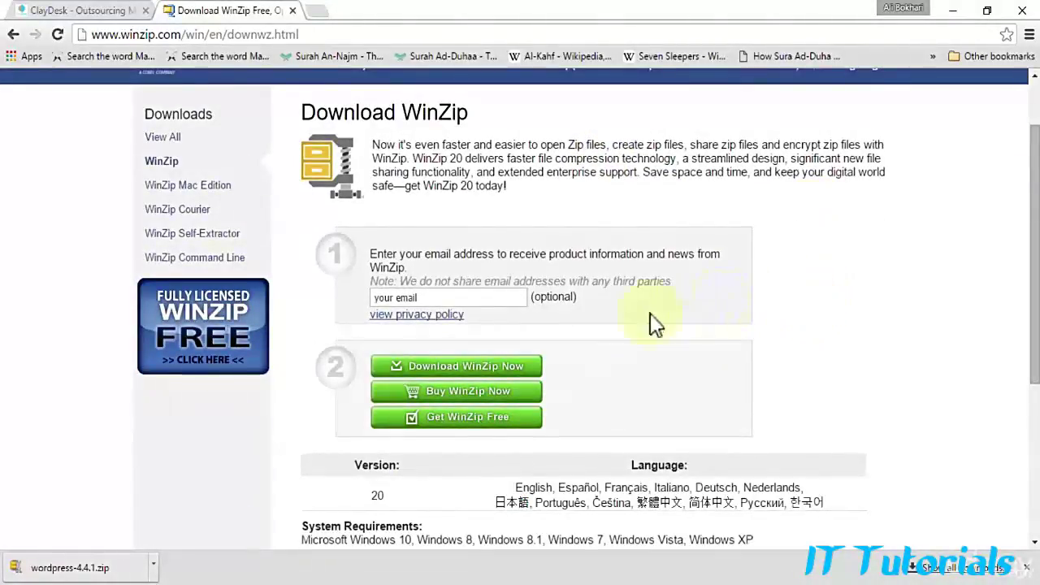
{"action": "left_click", "coordinate": [470, 365]}
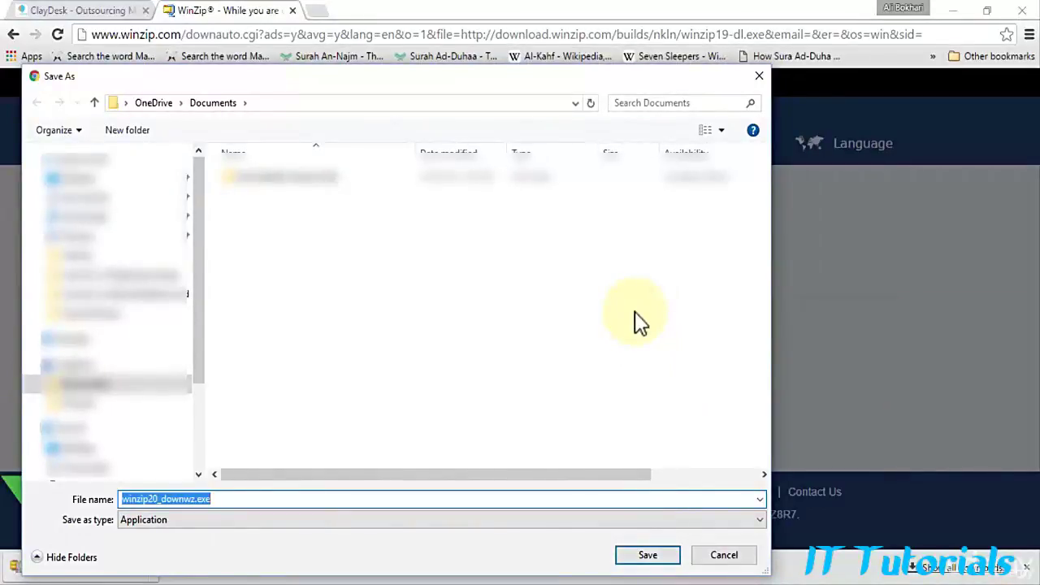
{"action": "left_click", "coordinate": [760, 79]}
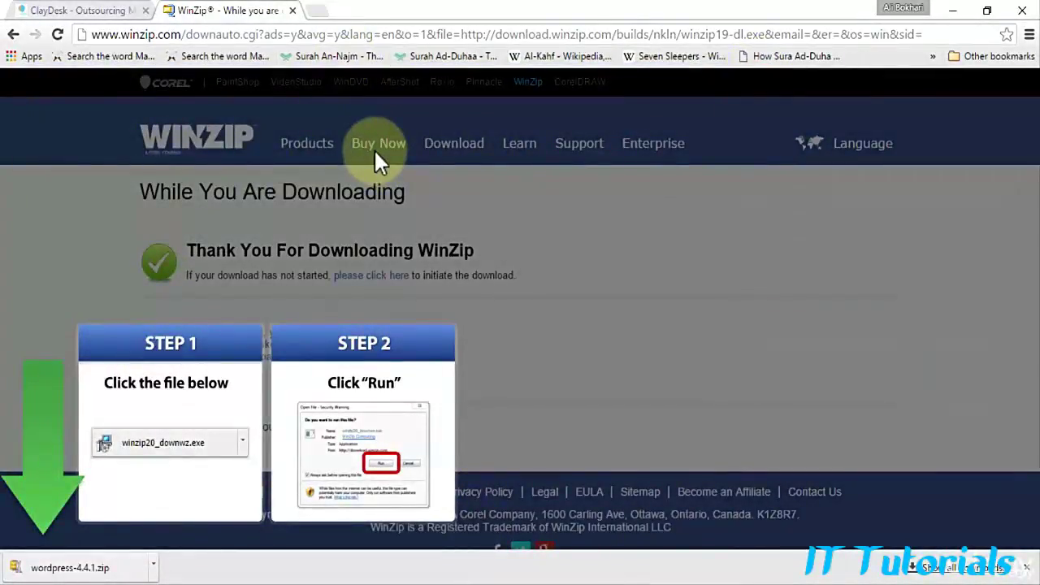
{"action": "left_click", "coordinate": [292, 10]}
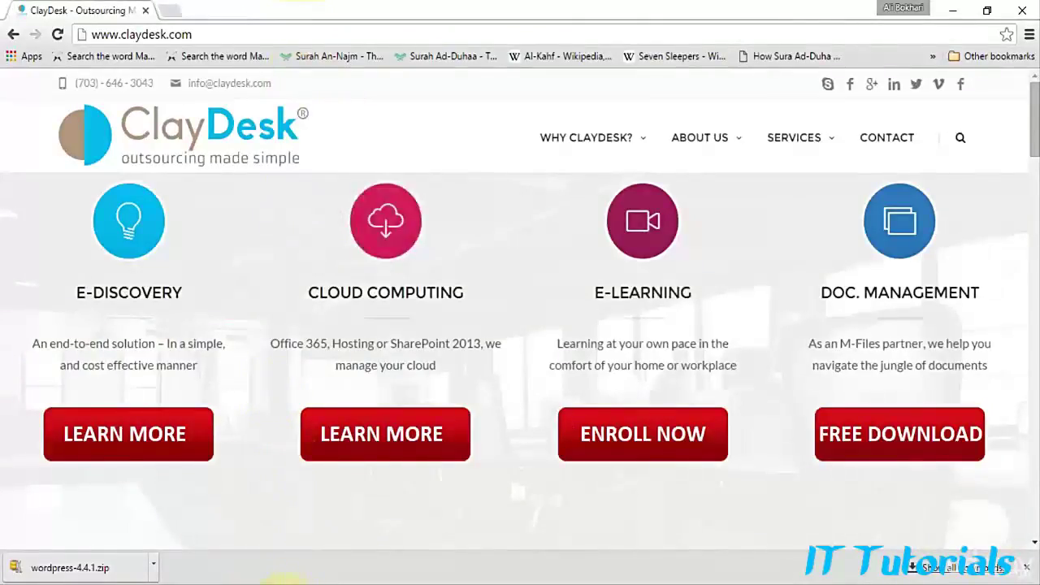
Step: Extract wordpress-4.4.1.zip right inside htdocs, continuing with the zip tool's evaluation version
{"action": "left_click", "coordinate": [286, 584]}
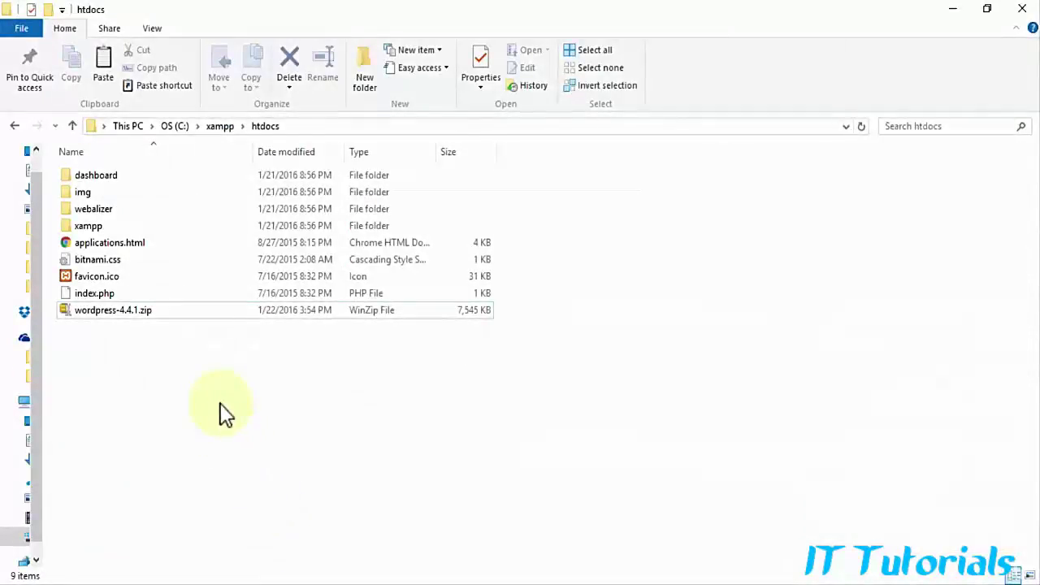
{"action": "right_click", "coordinate": [112, 318]}
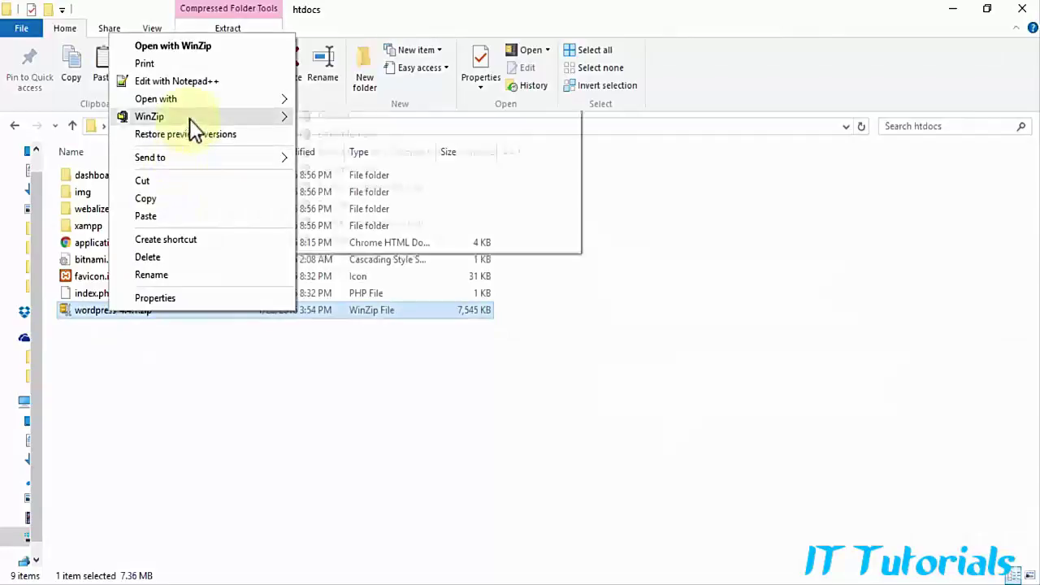
{"action": "mouse_move", "coordinate": [189, 118]}
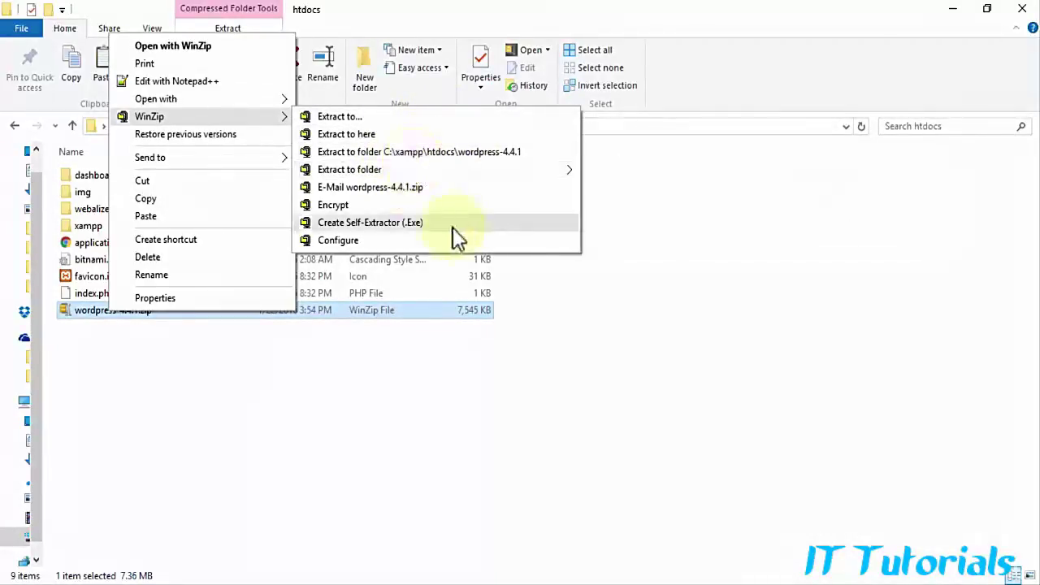
{"action": "left_click", "coordinate": [394, 135]}
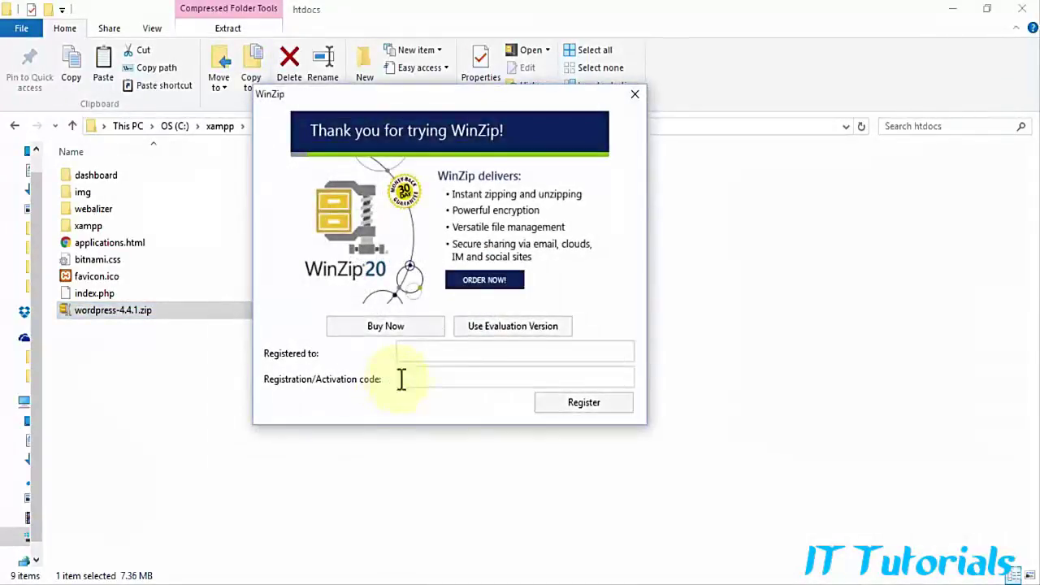
{"action": "left_click", "coordinate": [498, 327]}
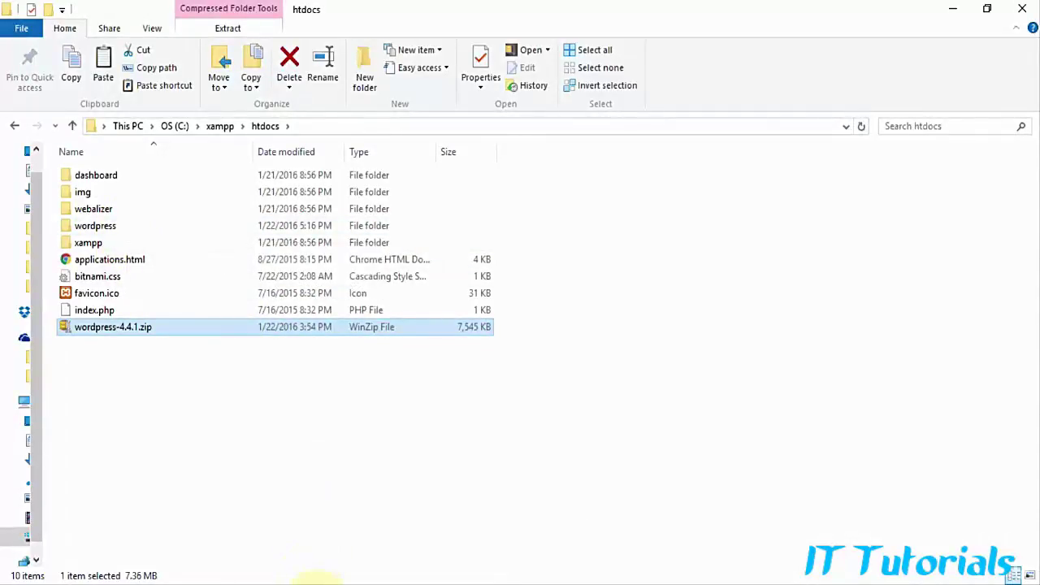
Step: Load localhost:8015/wordpress in a new browser tab
{"action": "left_click", "coordinate": [315, 584]}
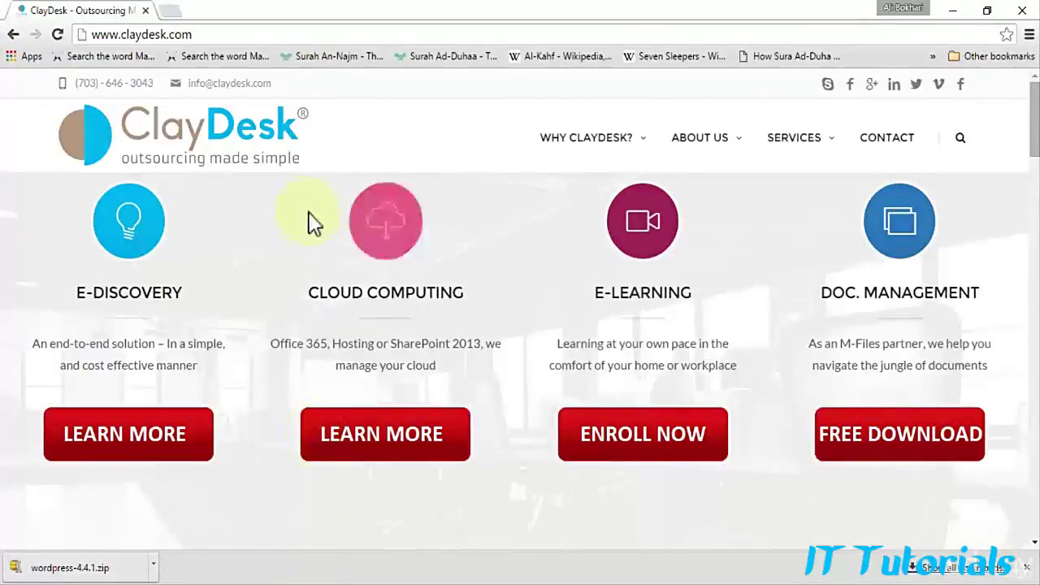
{"action": "left_click", "coordinate": [173, 11]}
{"action": "type", "text": "localhos"}
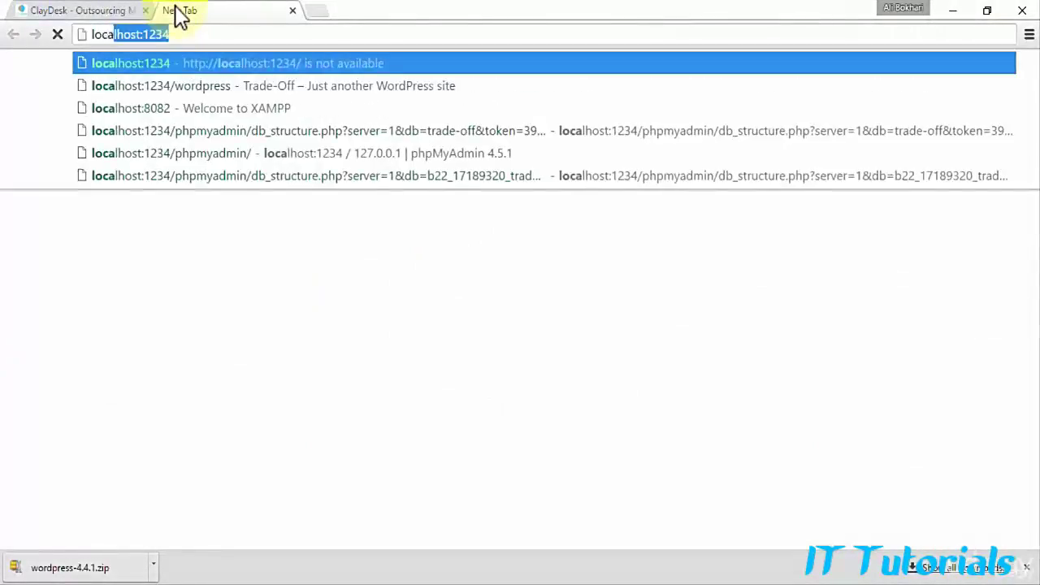
{"action": "type", "text": "t"}
{"action": "key", "text": "Delete"}
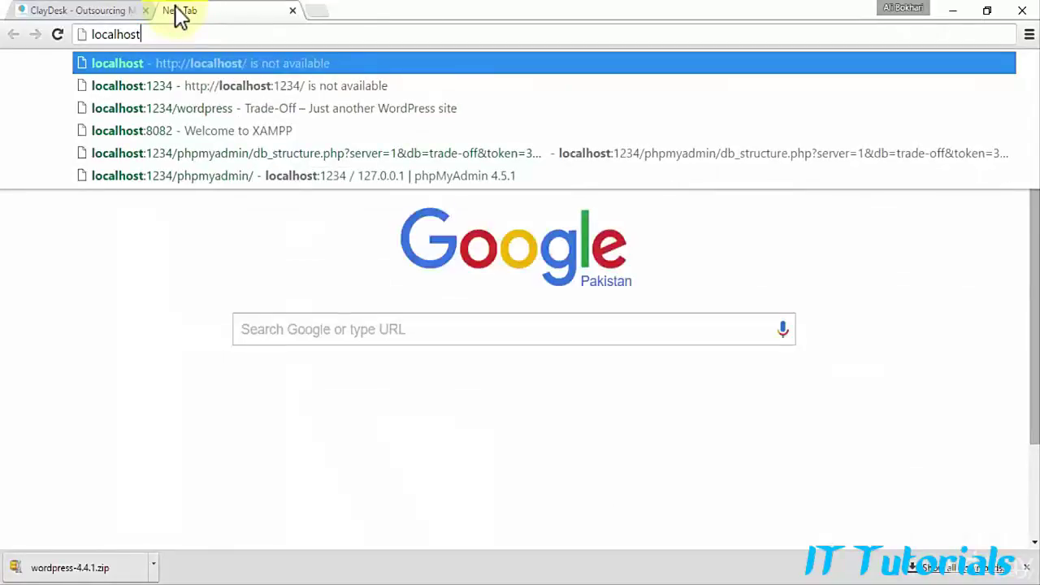
{"action": "type", "text": ":"}
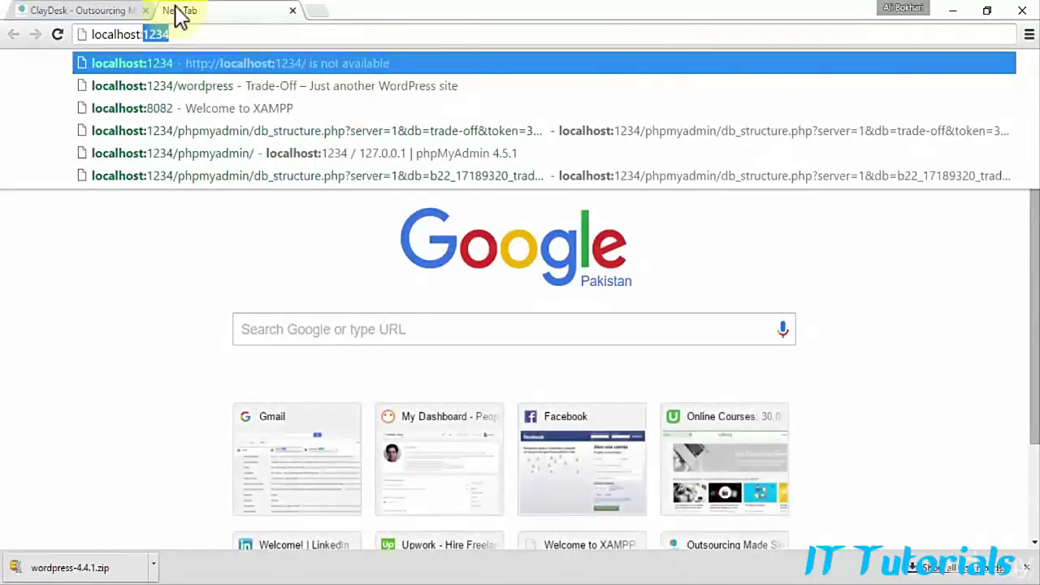
{"action": "type", "text": "8015"}
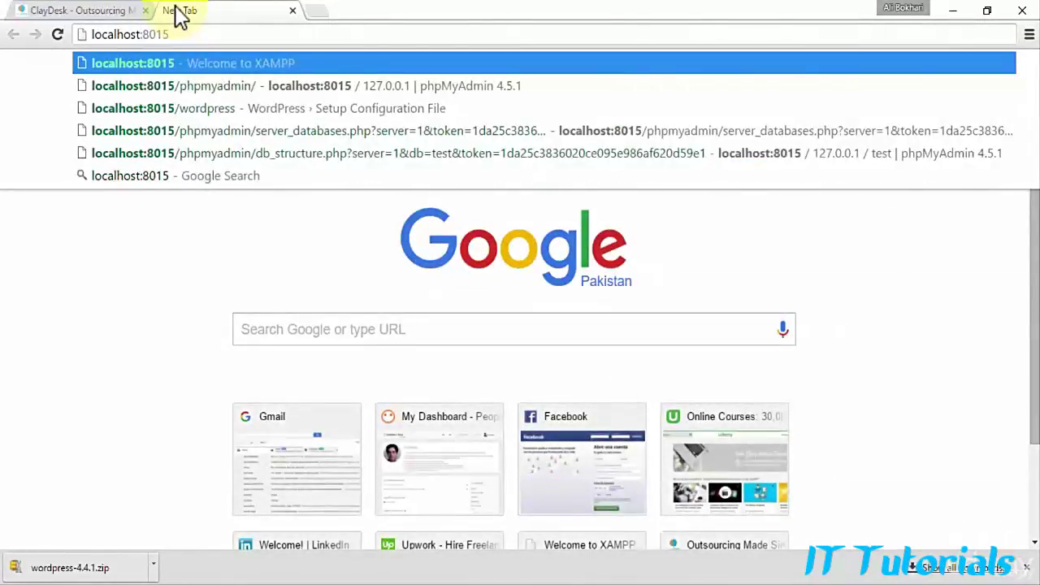
{"action": "type", "text": "/"}
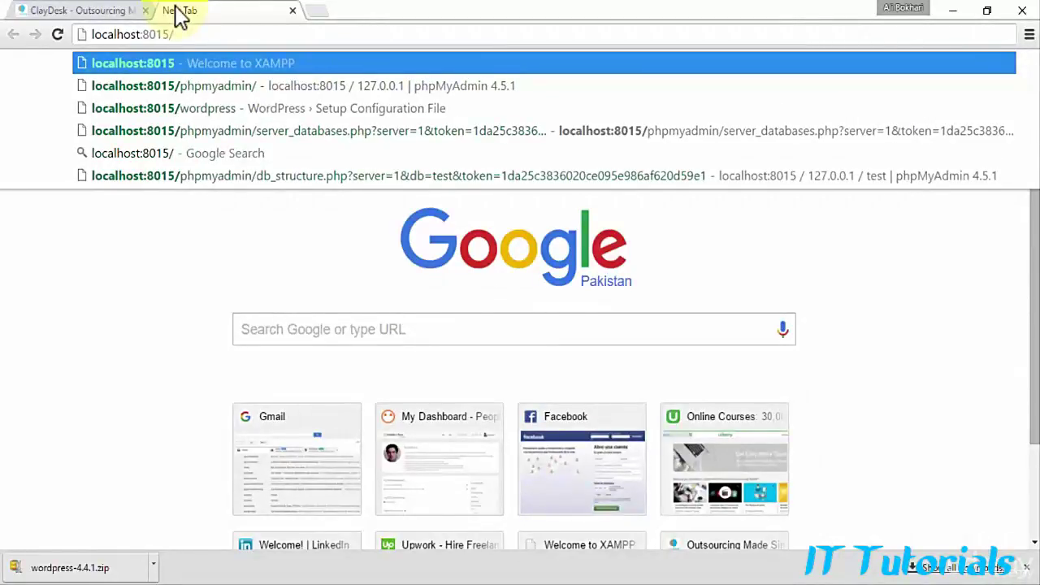
{"action": "type", "text": "w"}
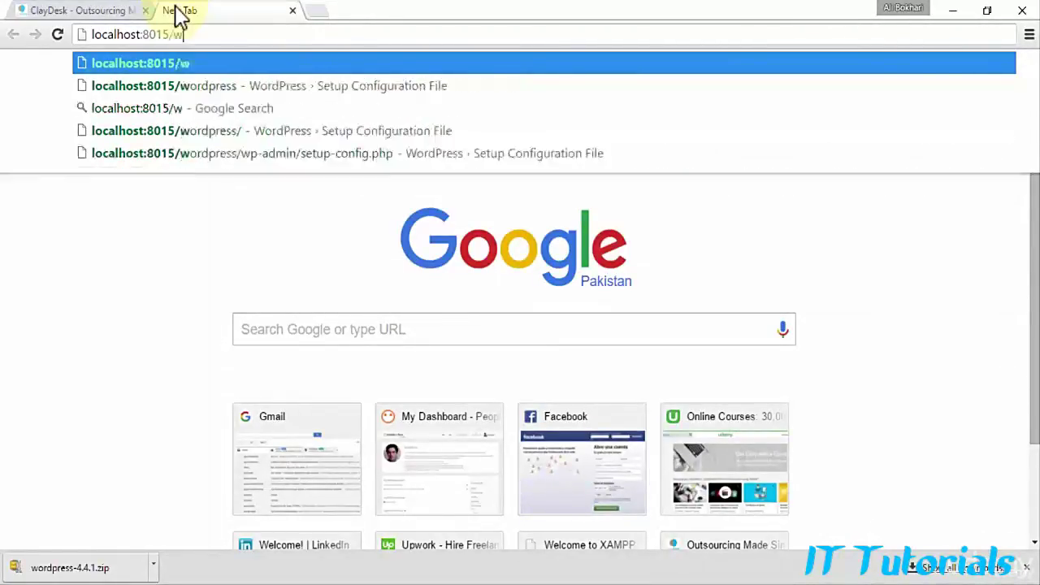
{"action": "type", "text": "ord"}
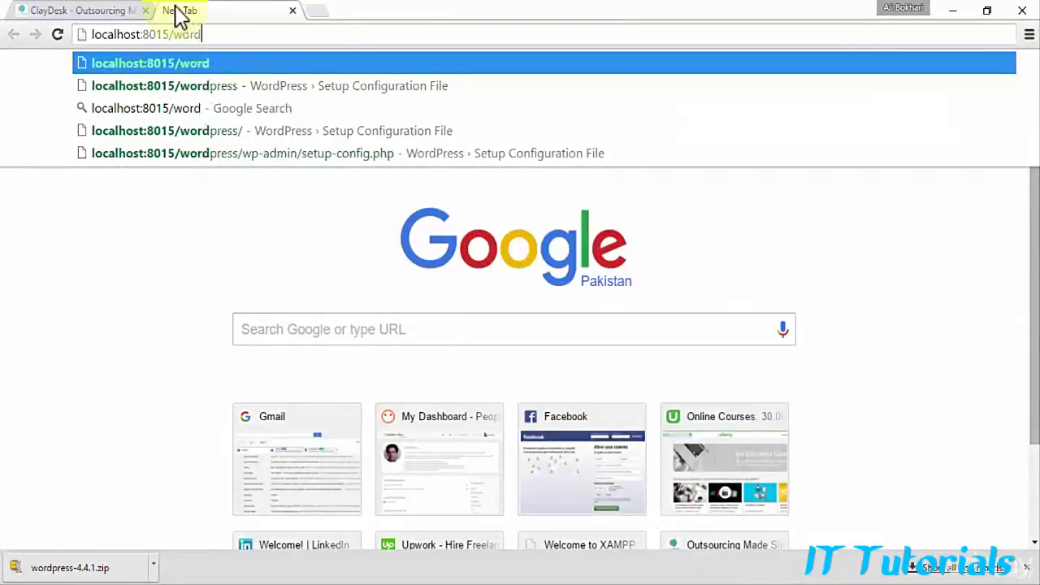
{"action": "type", "text": "press"}
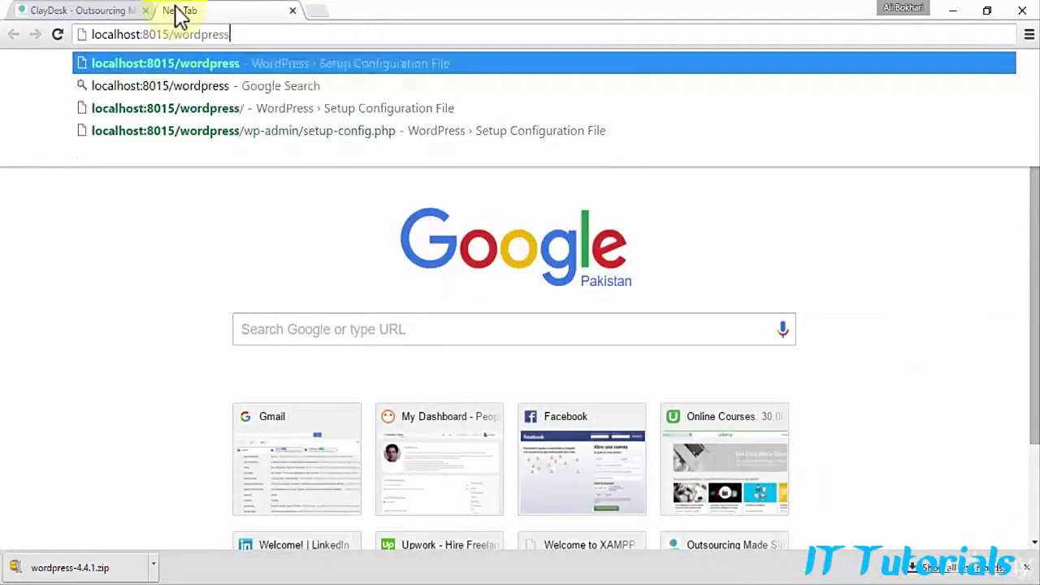
{"action": "key", "text": "Return"}
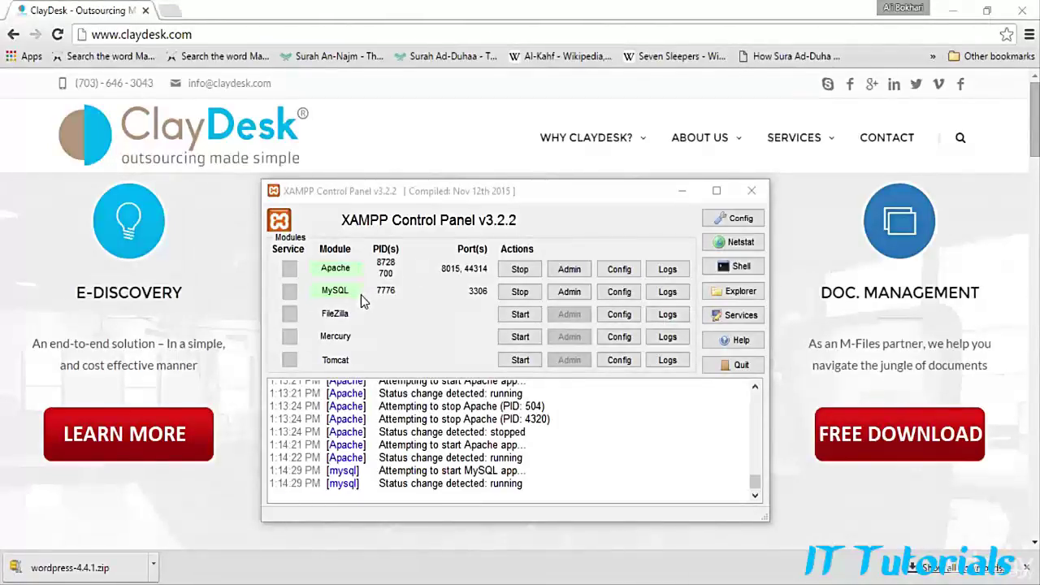
Step: Minimize XAMPP Control Panel and load localhost:8015/wordpress/wp-admin in a new tab
{"action": "left_click", "coordinate": [683, 194]}
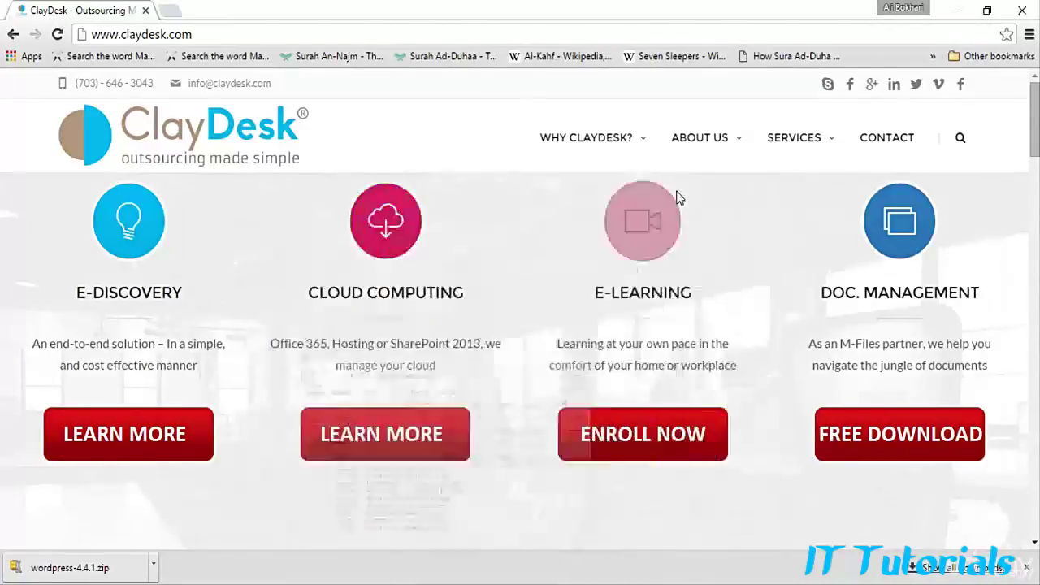
{"action": "left_click", "coordinate": [172, 14]}
{"action": "type", "text": "lo"}
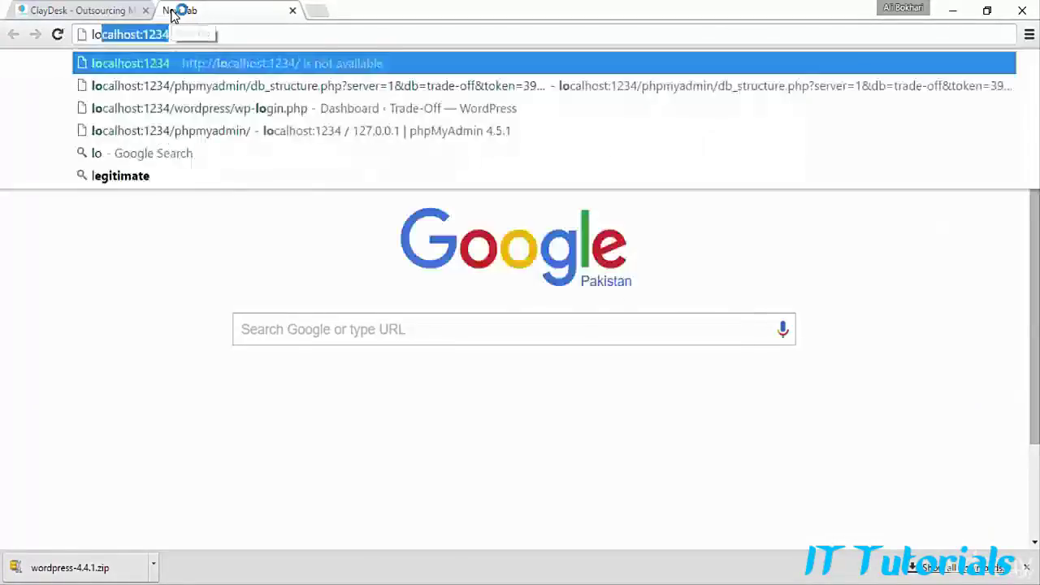
{"action": "type", "text": "calhost"}
{"action": "key", "text": "Delete"}
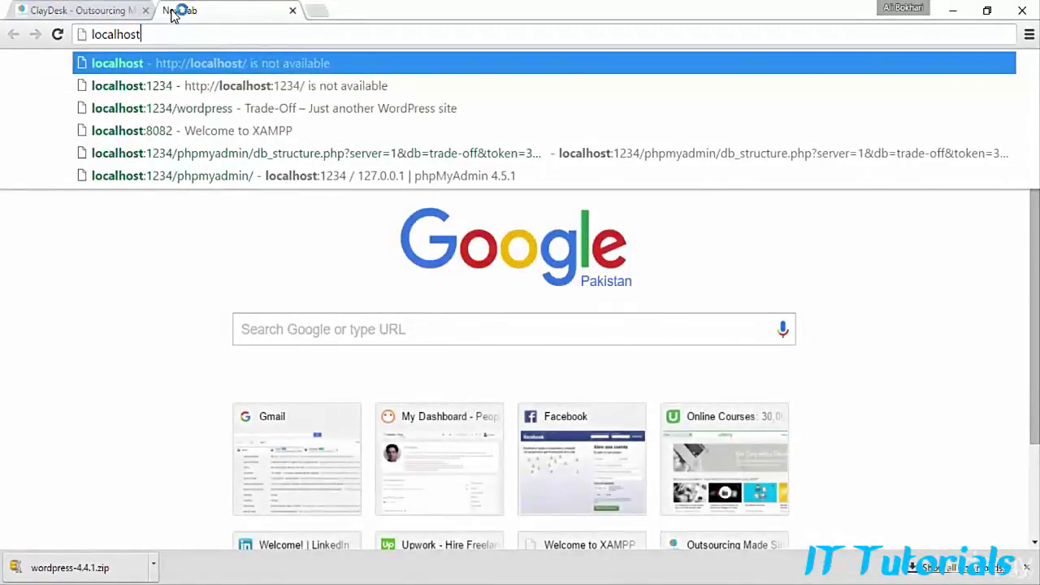
{"action": "type", "text": ":80"}
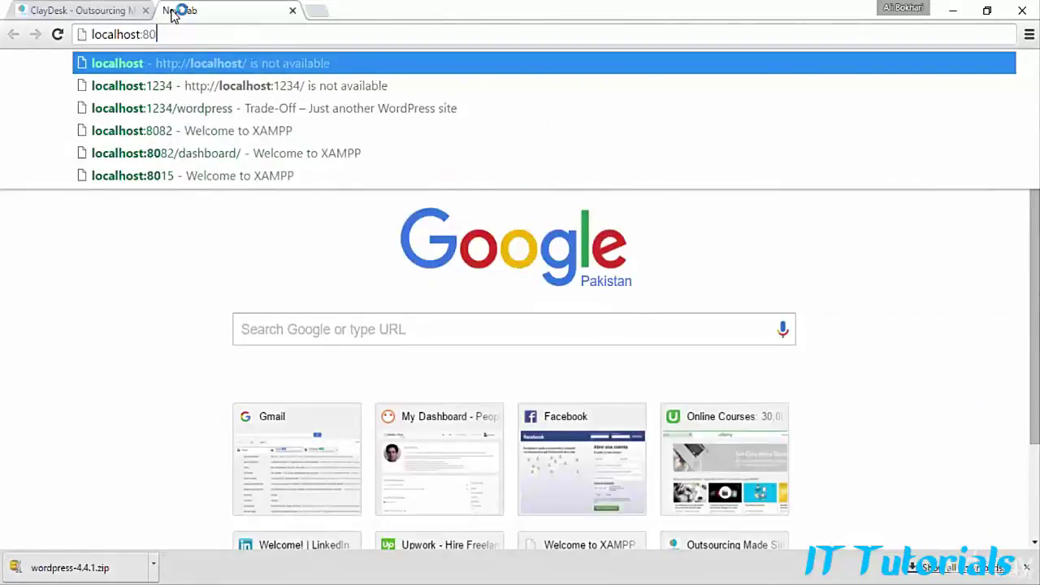
{"action": "type", "text": "15/"}
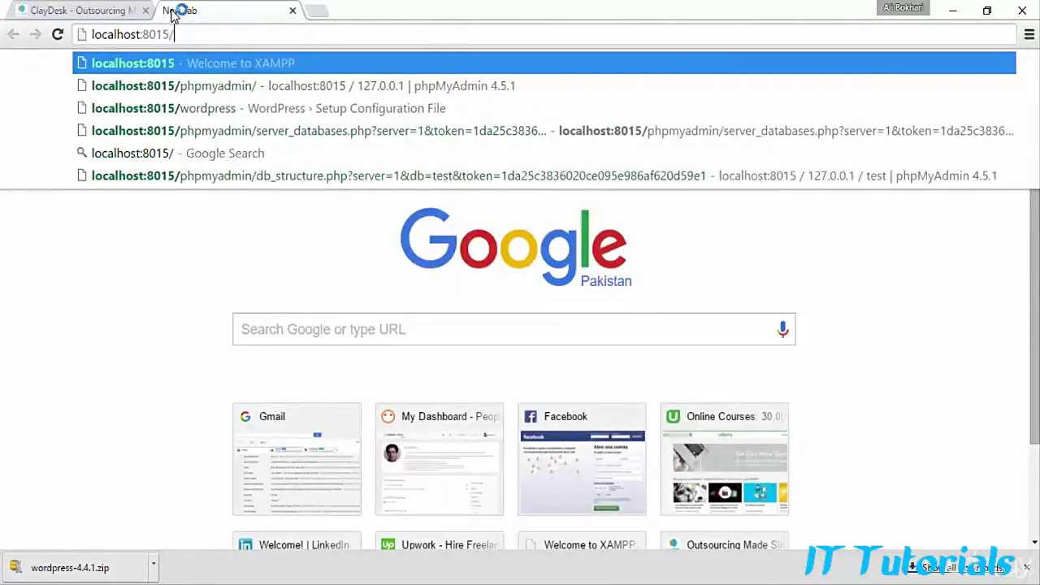
{"action": "type", "text": "wordpress"}
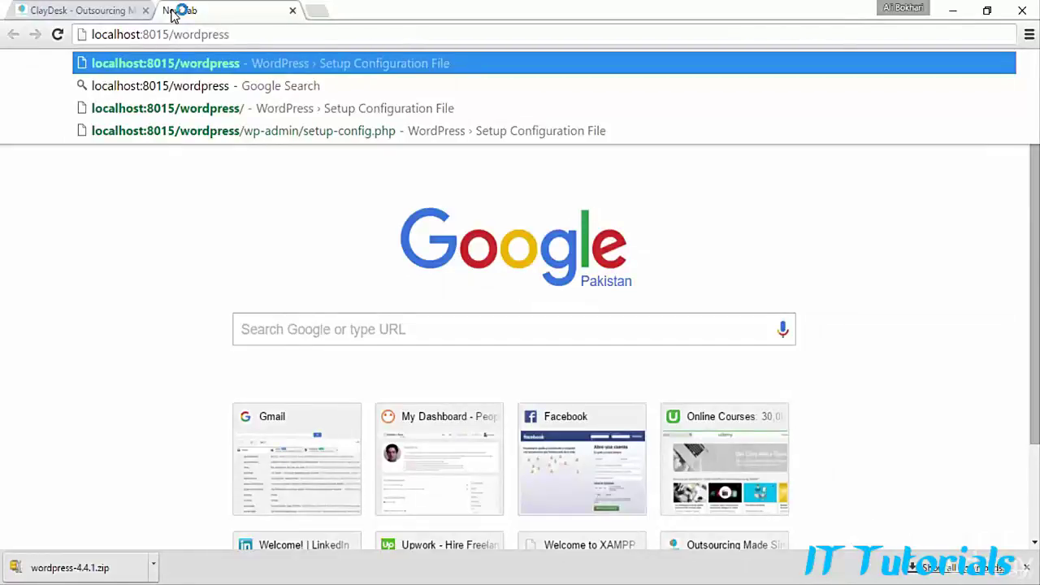
{"action": "type", "text": "/"}
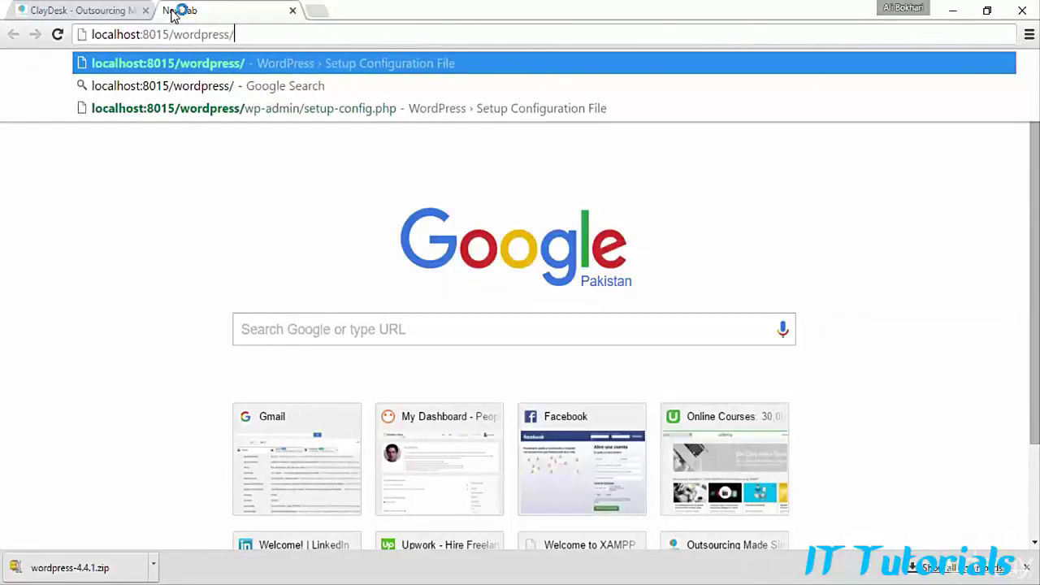
{"action": "type", "text": "wp-admin"}
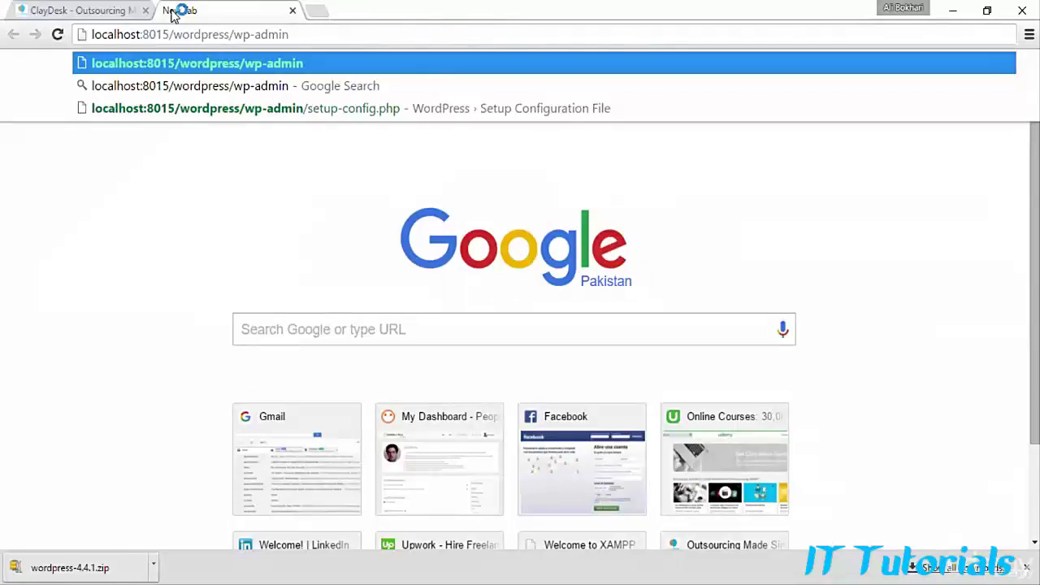
{"action": "key", "text": "Return"}
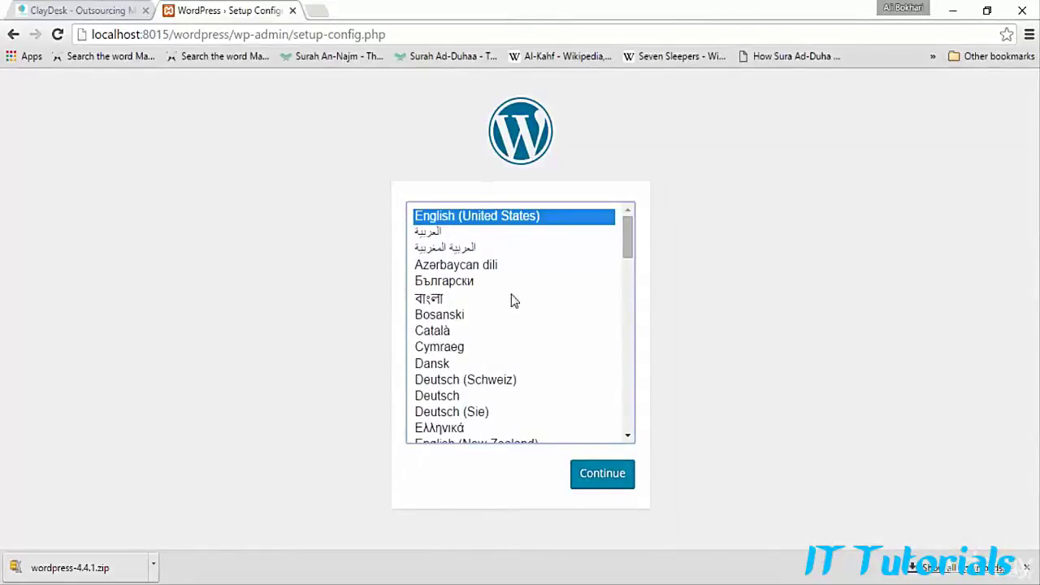
Step: Keep English (United States) as the setup language and continue
{"action": "scroll", "coordinate": [512, 300], "scroll_direction": "down", "scroll_amount": 3}
{"action": "scroll", "coordinate": [509, 325], "scroll_direction": "up", "scroll_amount": 3}
{"action": "left_click", "coordinate": [603, 485]}
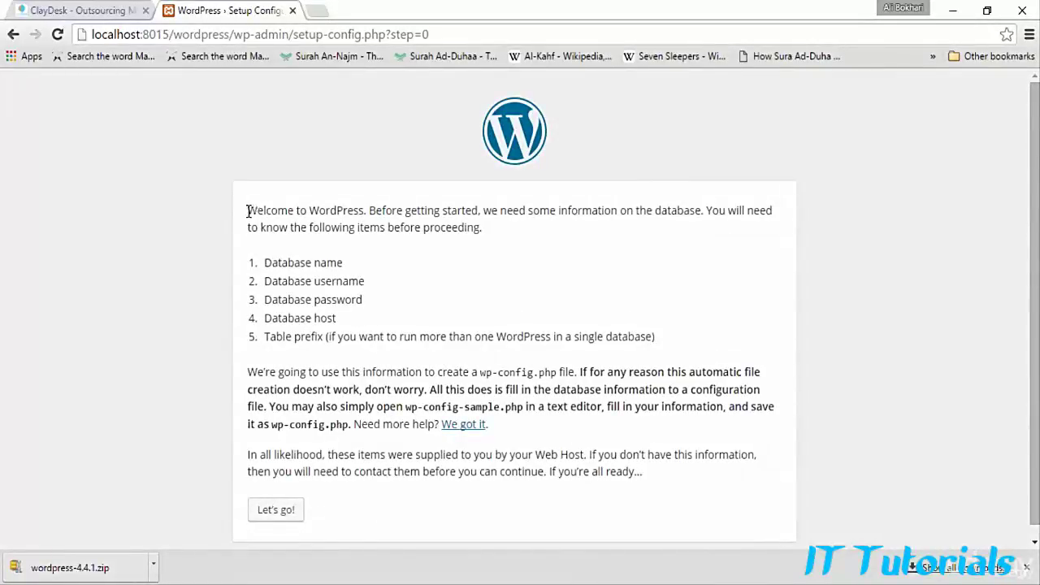
Step: Review the required database details on the welcome page and proceed with "Let's go!"
{"action": "left_click_drag", "start_coordinate": [262, 211], "coordinate": [358, 229]}
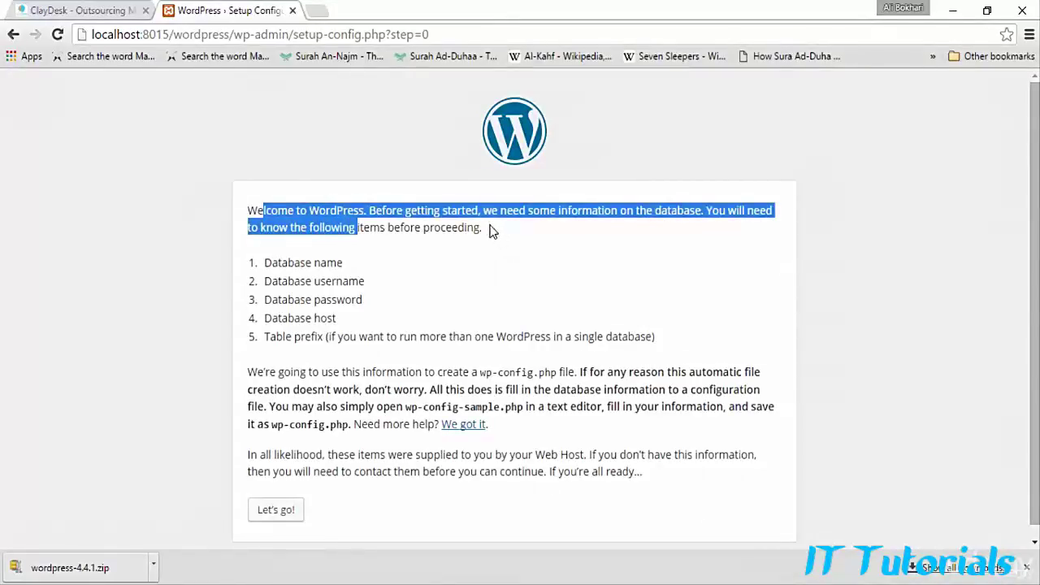
{"action": "left_click", "coordinate": [664, 228]}
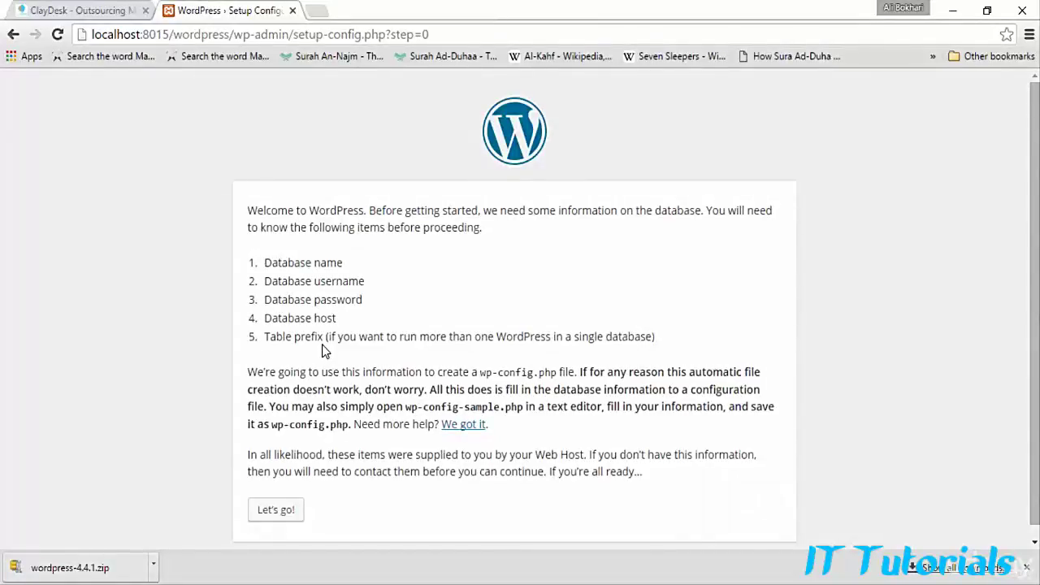
{"action": "left_click_drag", "start_coordinate": [342, 263], "coordinate": [260, 265]}
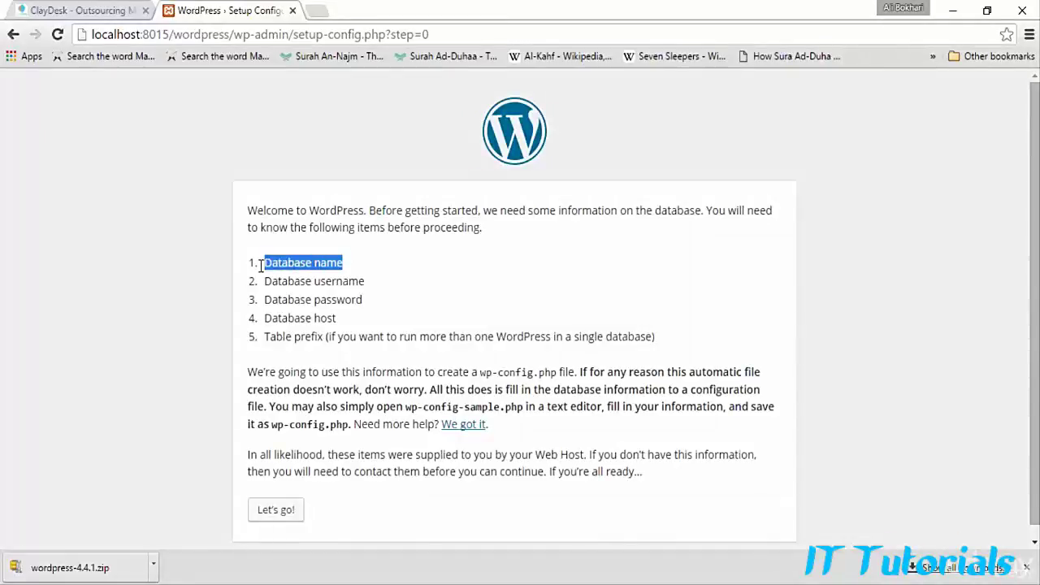
{"action": "left_click_drag", "start_coordinate": [364, 281], "coordinate": [329, 299]}
{"action": "left_click_drag", "start_coordinate": [265, 318], "coordinate": [341, 323]}
{"action": "left_click", "coordinate": [400, 309]}
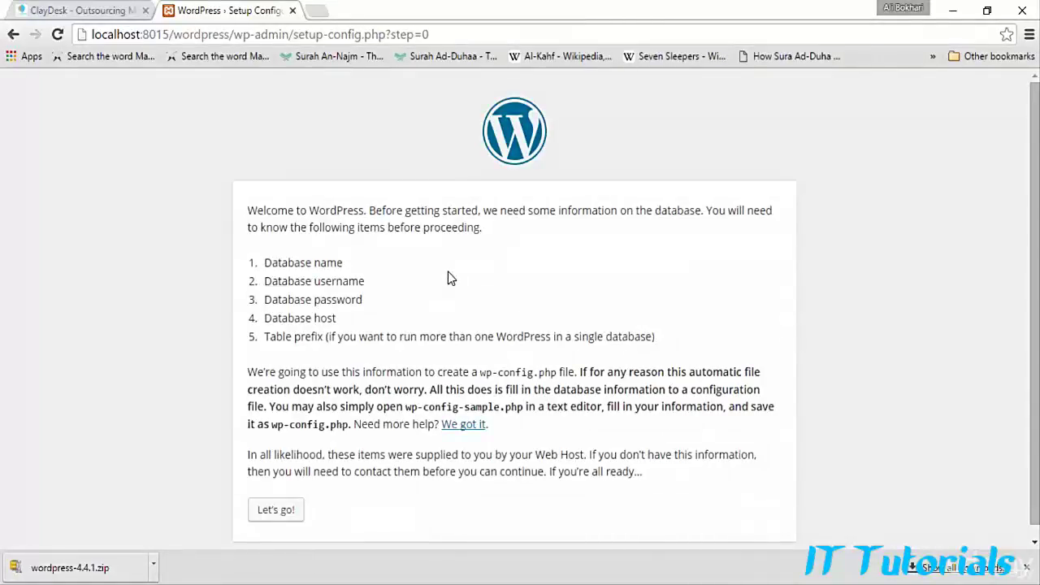
{"action": "left_click", "coordinate": [290, 518]}
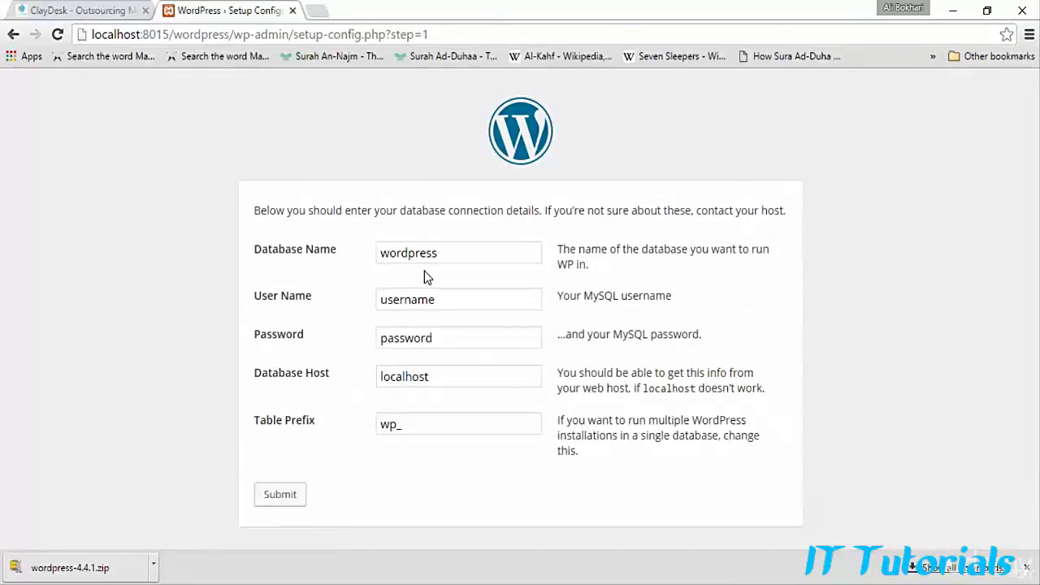
Step: Enter database name 'claydesk elearning' and user name root
{"action": "left_click", "coordinate": [452, 253]}
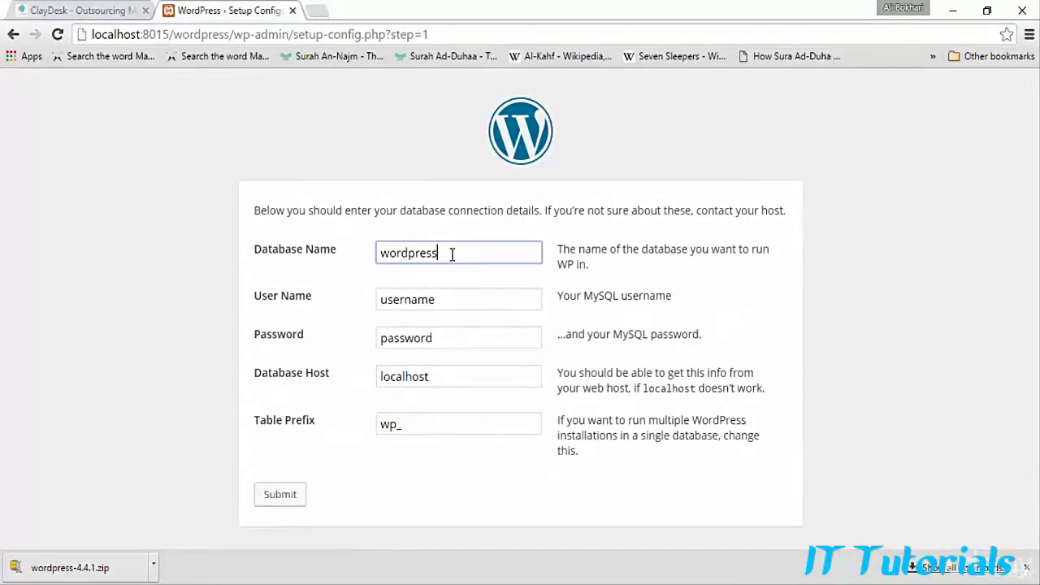
{"action": "left_click_drag", "start_coordinate": [452, 254], "coordinate": [340, 256]}
{"action": "type", "text": "claydes"}
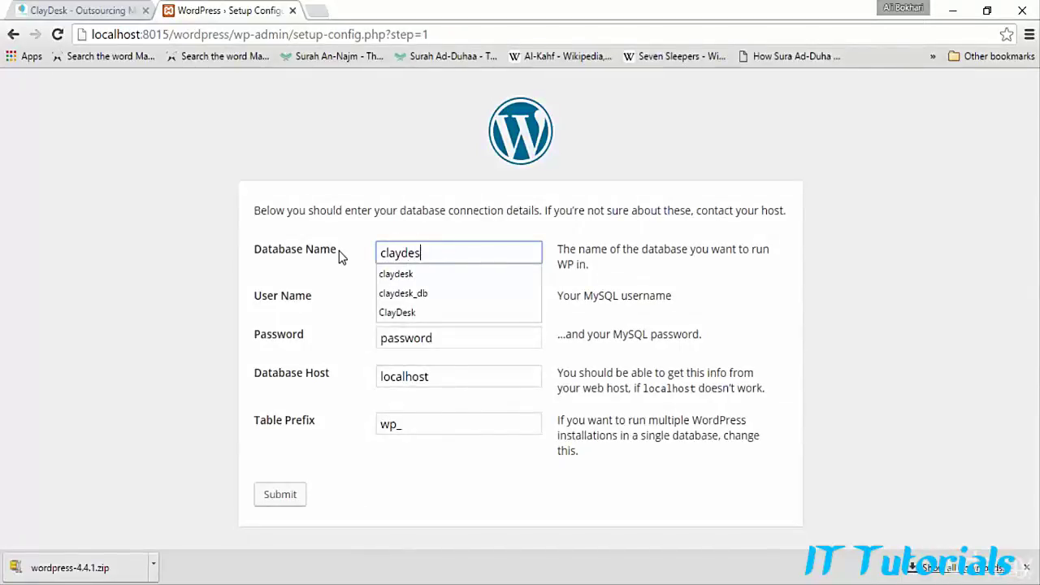
{"action": "type", "text": "k elearning"}
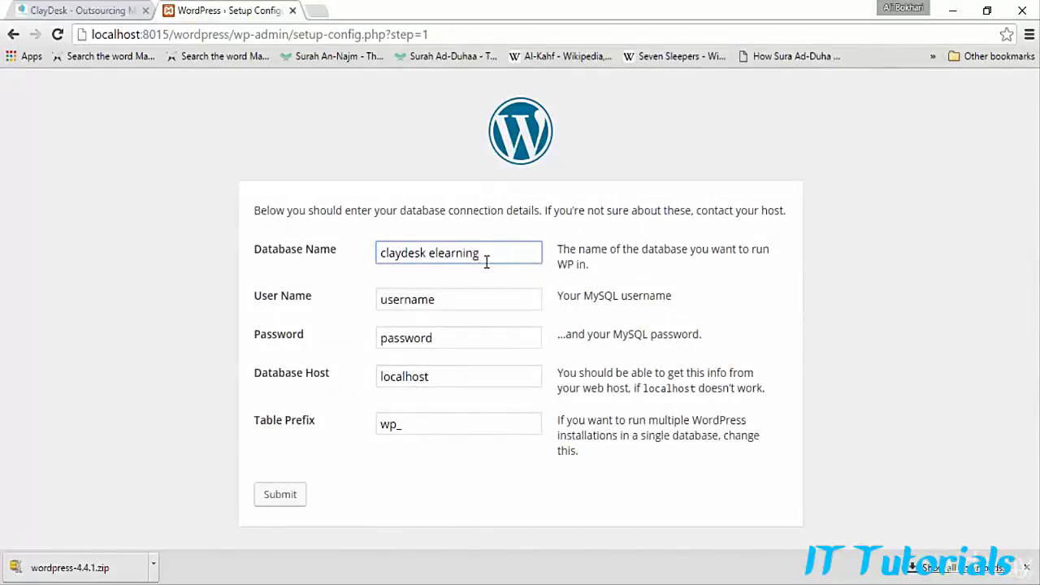
{"action": "left_click", "coordinate": [446, 298]}
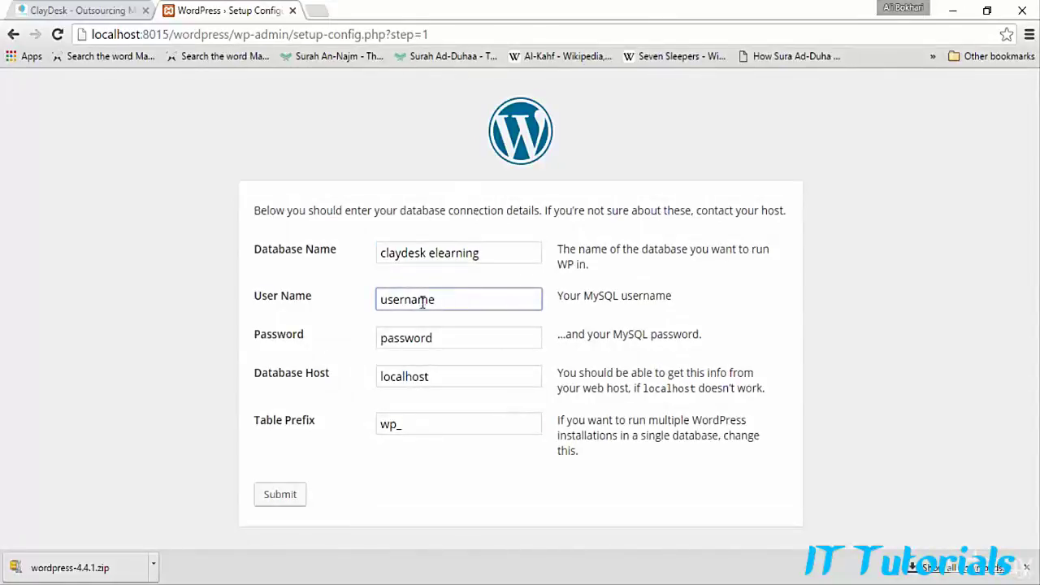
{"action": "double_click", "coordinate": [422, 302]}
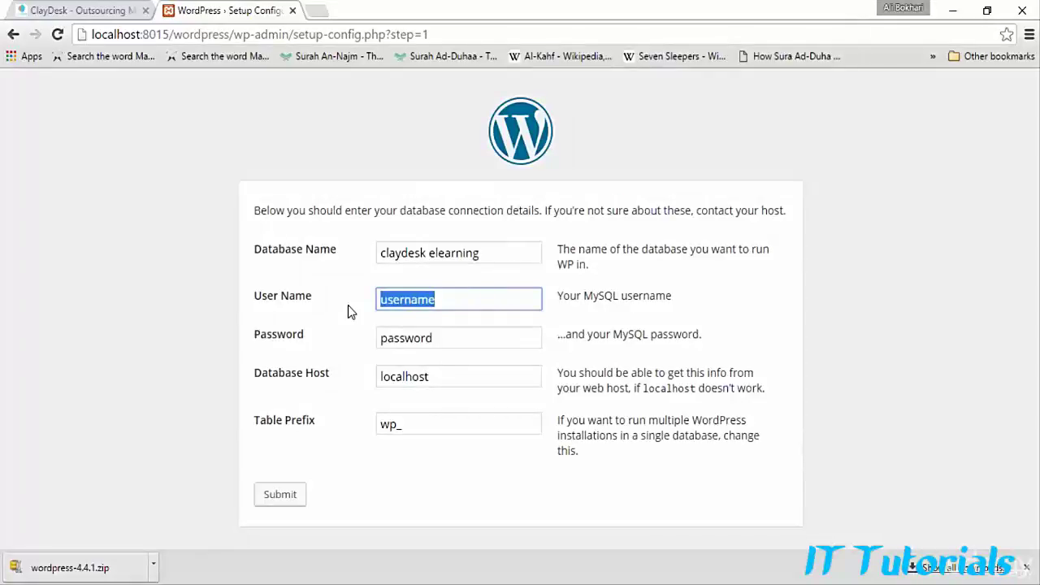
{"action": "type", "text": "root"}
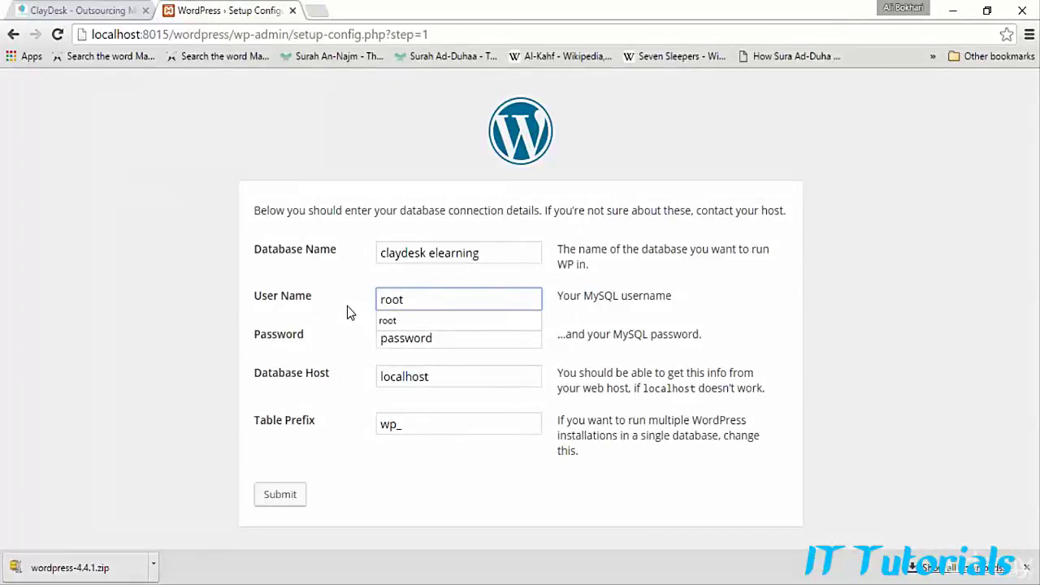
{"action": "left_click", "coordinate": [415, 322]}
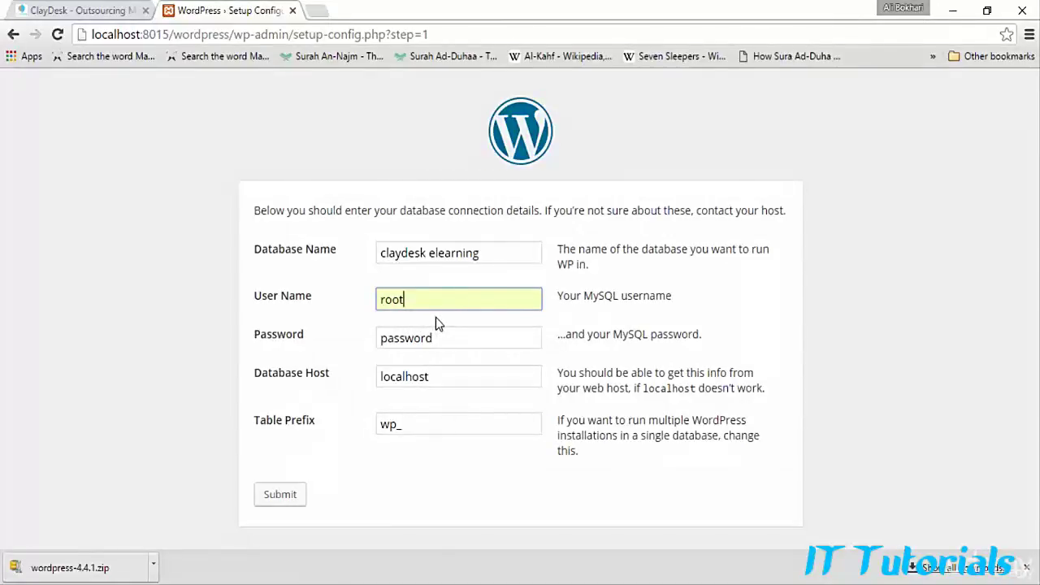
Step: Leave the database password empty and keep the table prefix as wp_
{"action": "key", "text": "Tab"}
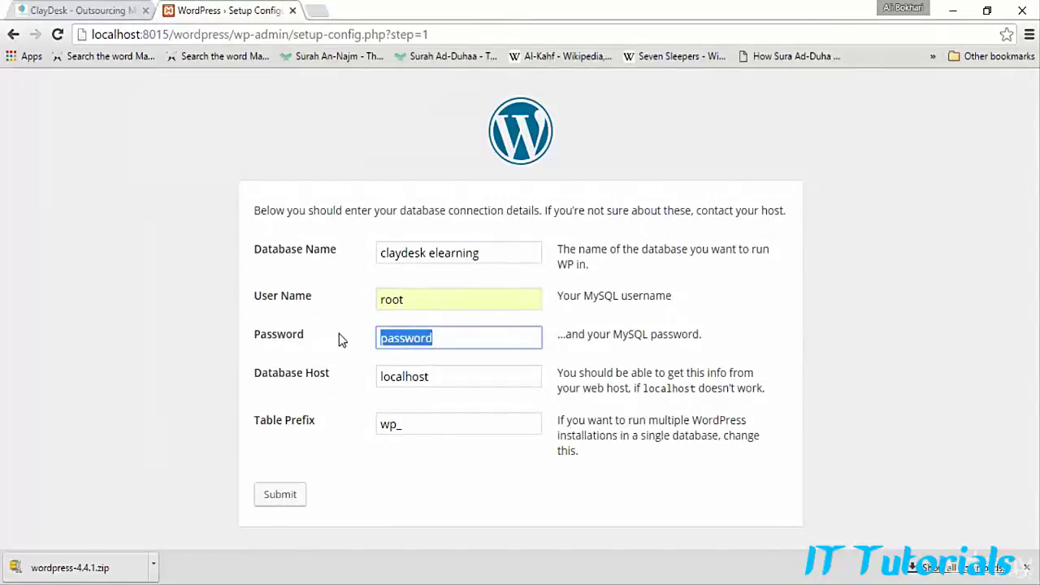
{"action": "key", "text": "BackSpace"}
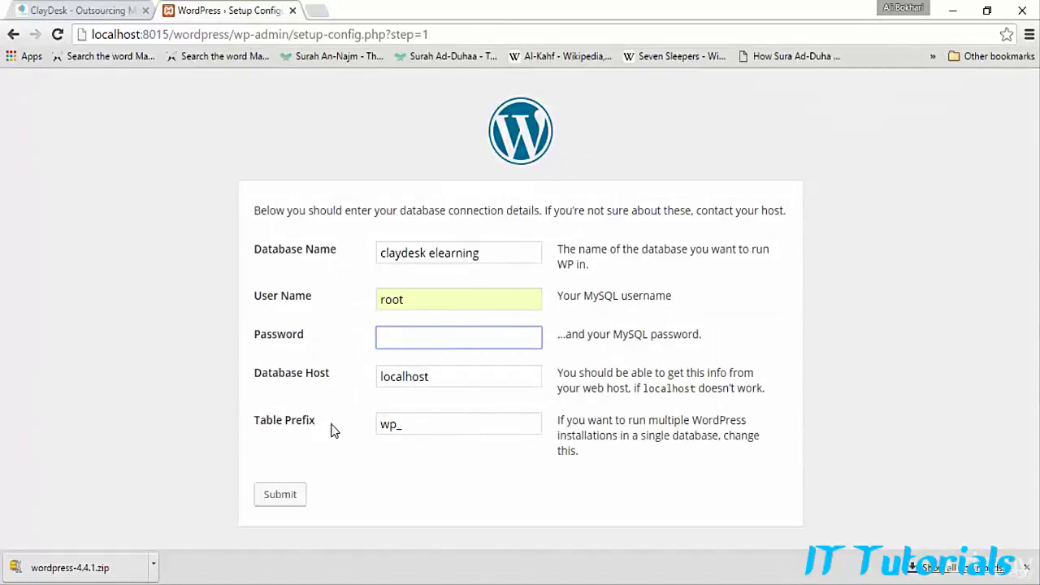
{"action": "left_click", "coordinate": [413, 428]}
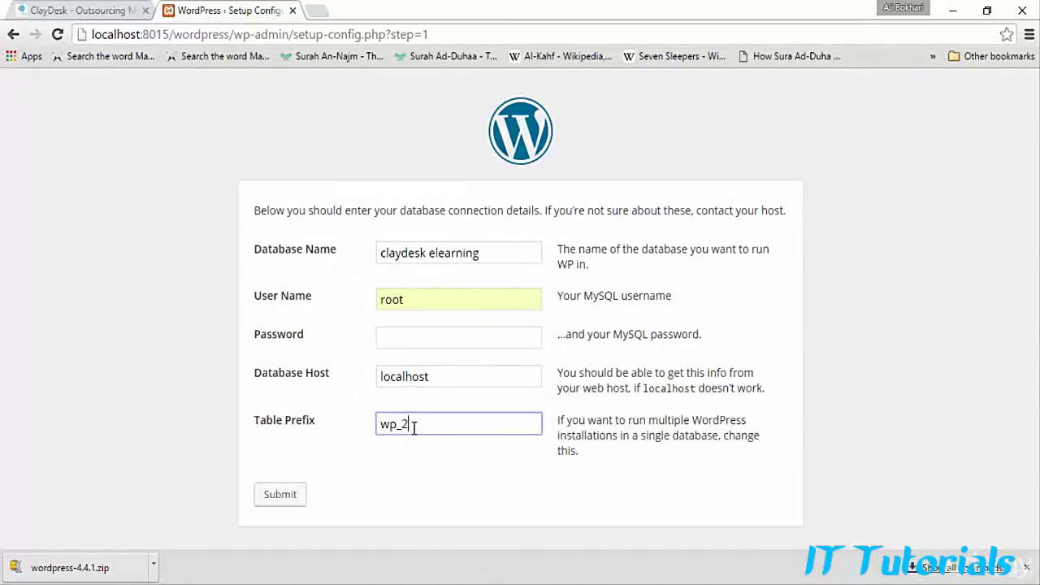
{"action": "type", "text": "2"}
{"action": "key", "text": "BackSpace"}
{"action": "type", "text": "3"}
{"action": "key", "text": "BackSpace"}
Step: Submit the database connection details and run the WordPress installation
{"action": "left_click", "coordinate": [281, 496]}
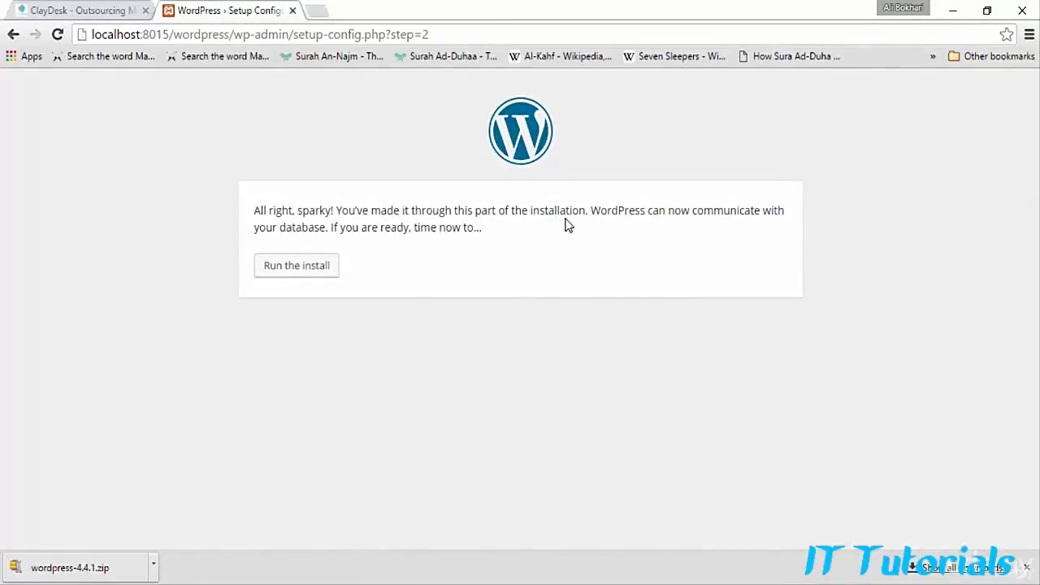
{"action": "left_click", "coordinate": [293, 276]}
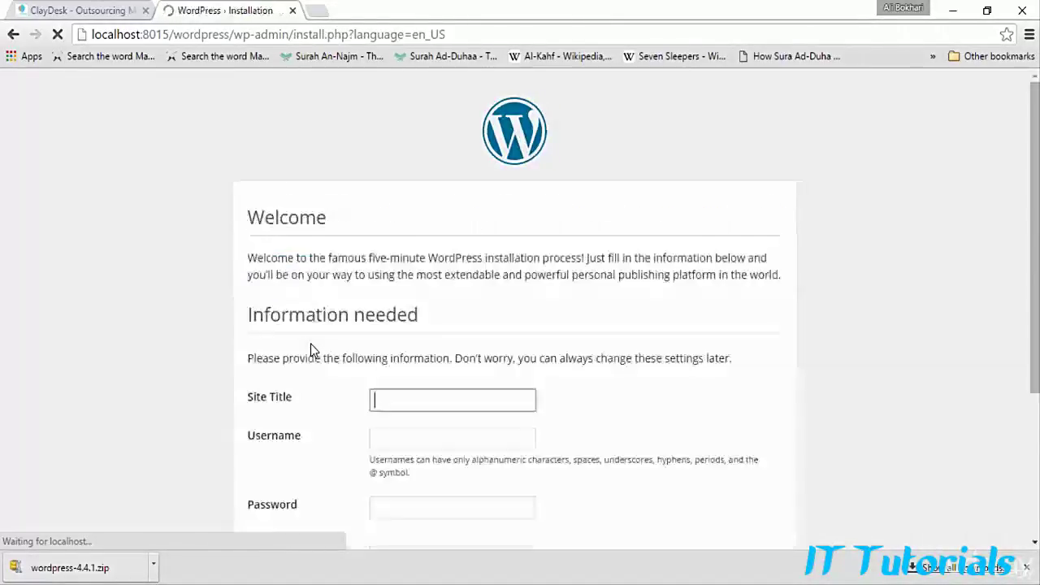
Step: Enter 'ClayDesk E-Learning' as the site title on the install form
{"action": "scroll", "coordinate": [341, 336], "scroll_direction": "down", "scroll_amount": 2}
{"action": "scroll", "coordinate": [342, 339], "scroll_direction": "down", "scroll_amount": 1}
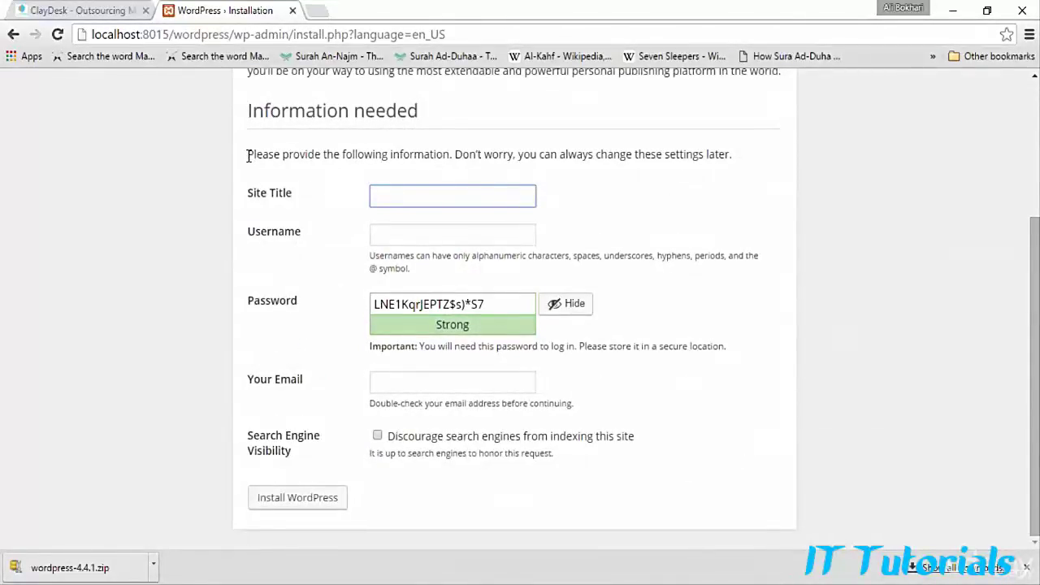
{"action": "left_click_drag", "start_coordinate": [249, 156], "coordinate": [735, 156]}
{"action": "left_click", "coordinate": [685, 201]}
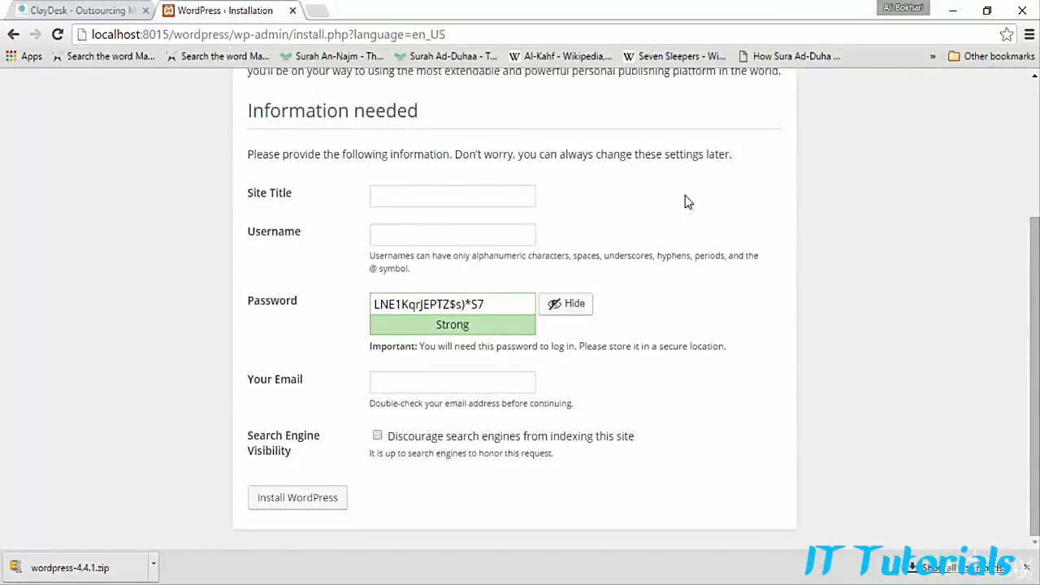
{"action": "left_click", "coordinate": [485, 196]}
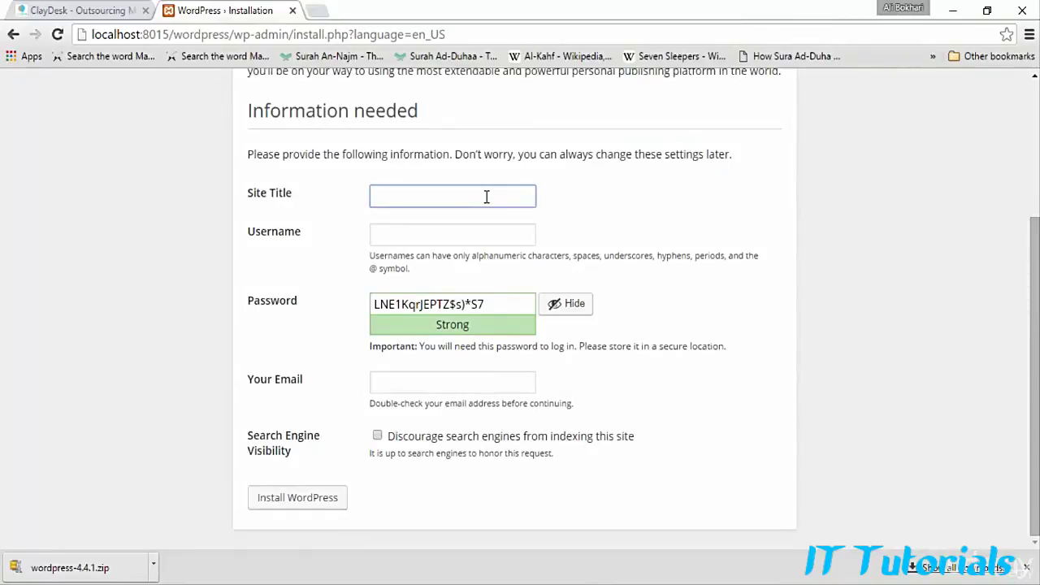
{"action": "type", "text": "ClayDesk E-Learning"}
Step: Set the admin username and replace the generated password with a masked custom one
{"action": "key", "text": "Tab"}
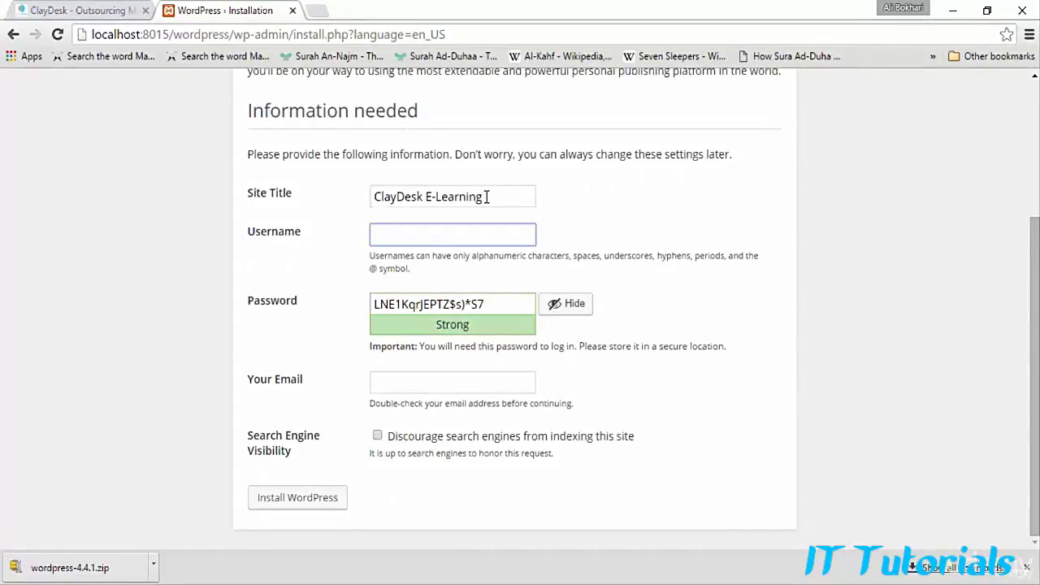
{"action": "type", "text": "clay123"}
{"action": "left_click_drag", "start_coordinate": [517, 303], "coordinate": [440, 324]}
{"action": "left_click", "coordinate": [554, 303]}
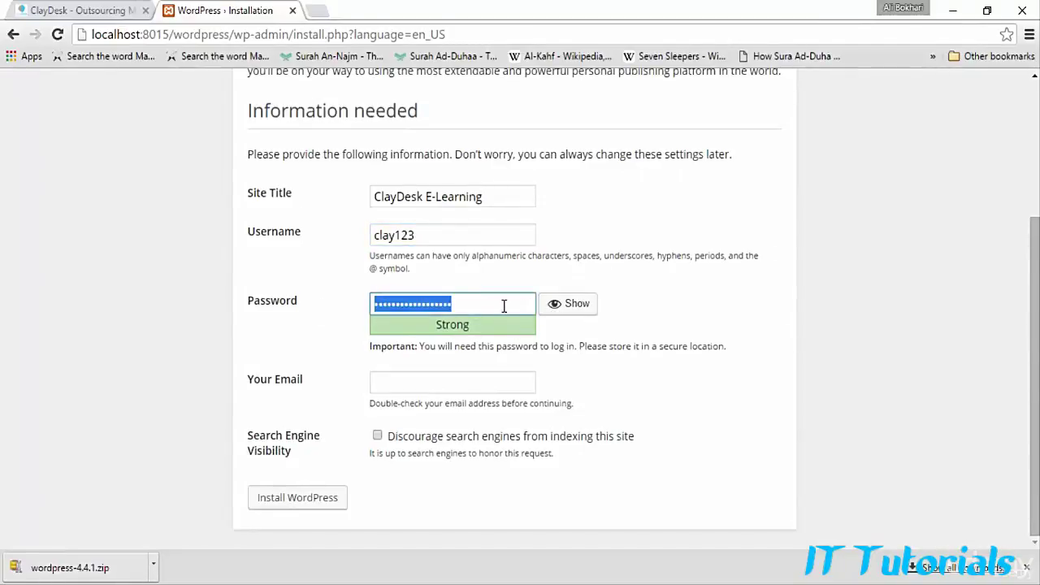
{"action": "type", "text": "cl"}
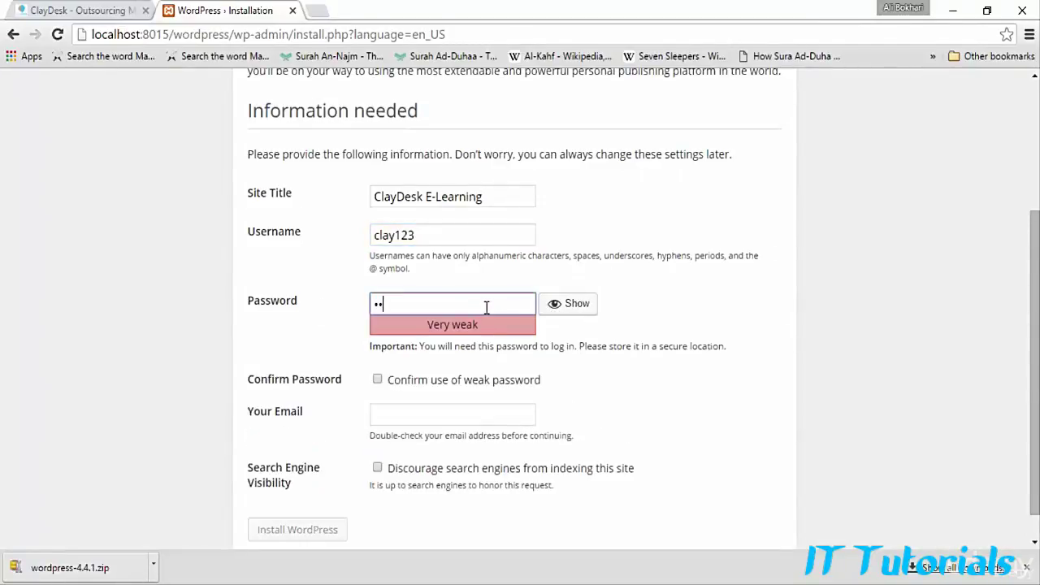
{"action": "type", "text": "•••••••••••"}
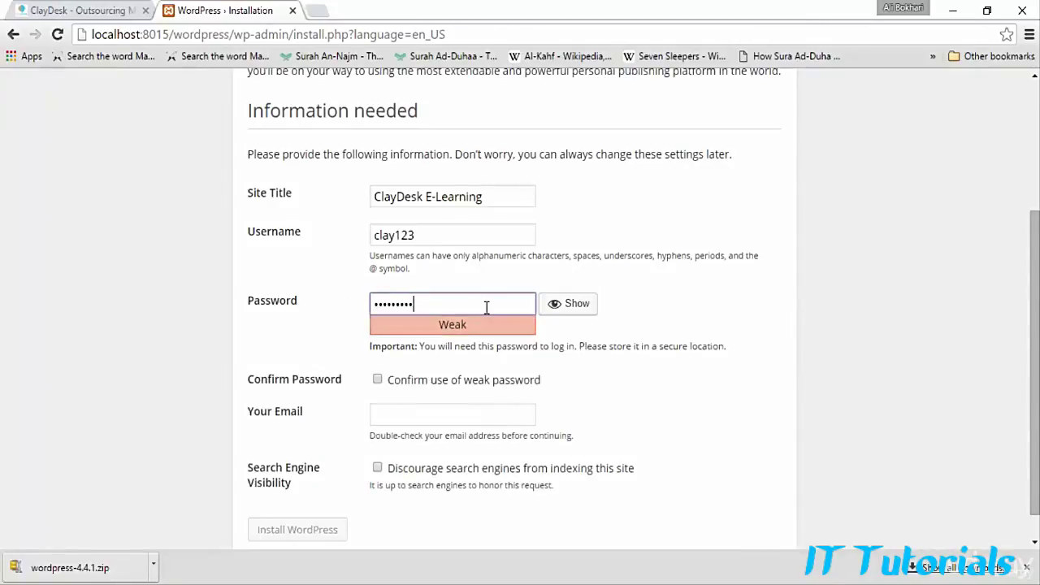
{"action": "type", "text": "•"}
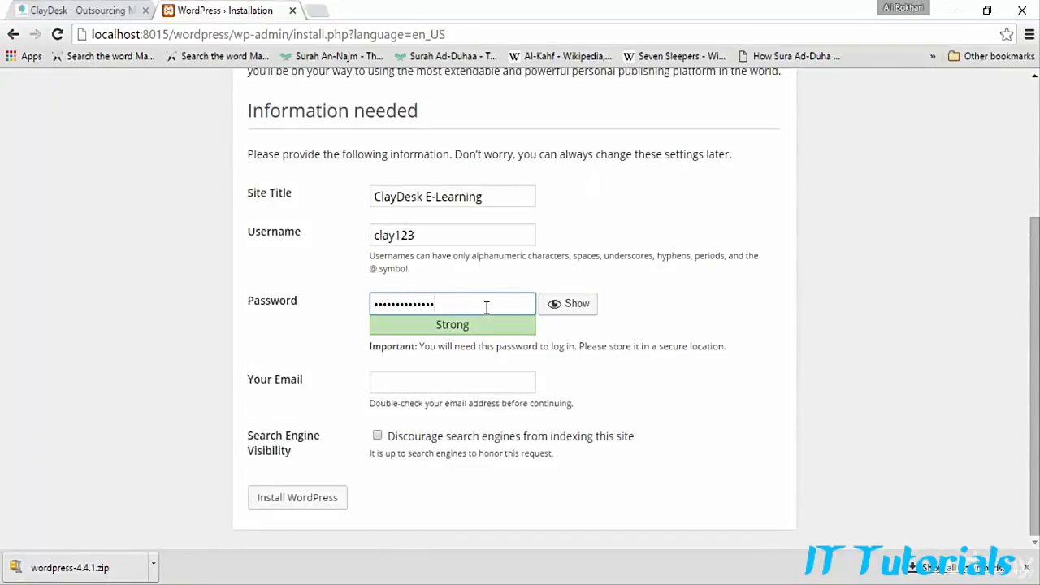
Step: Fill in the admin e-mail address and run the WordPress installation
{"action": "left_click", "coordinate": [483, 381]}
{"action": "type", "text": "a"}
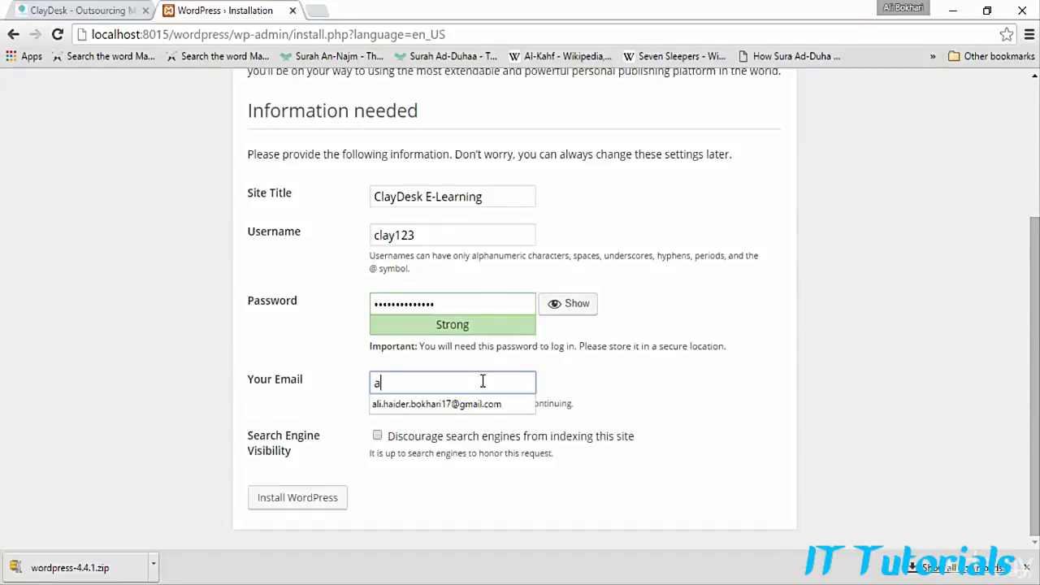
{"action": "left_click", "coordinate": [479, 403]}
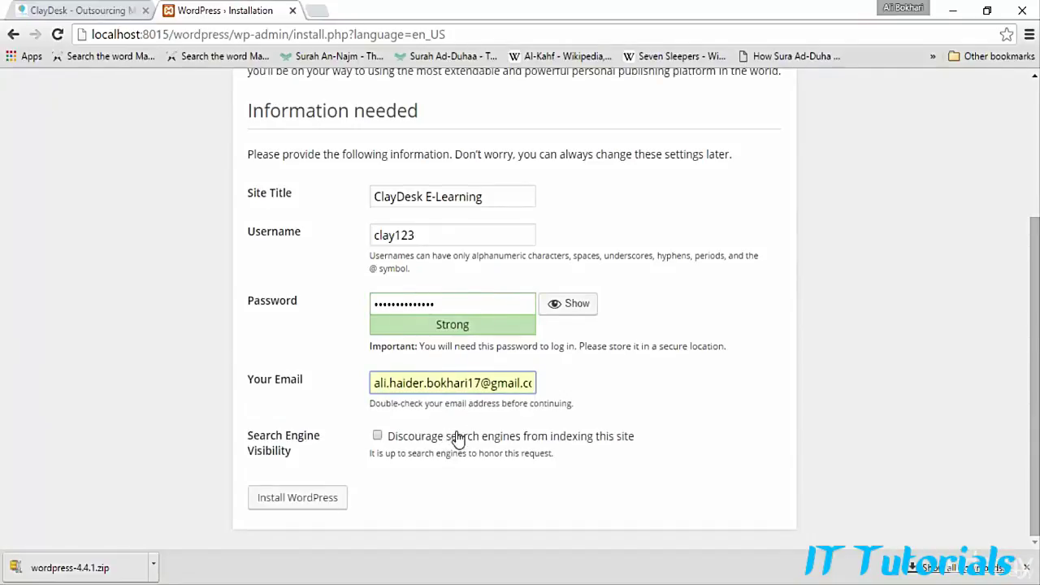
{"action": "left_click", "coordinate": [377, 437]}
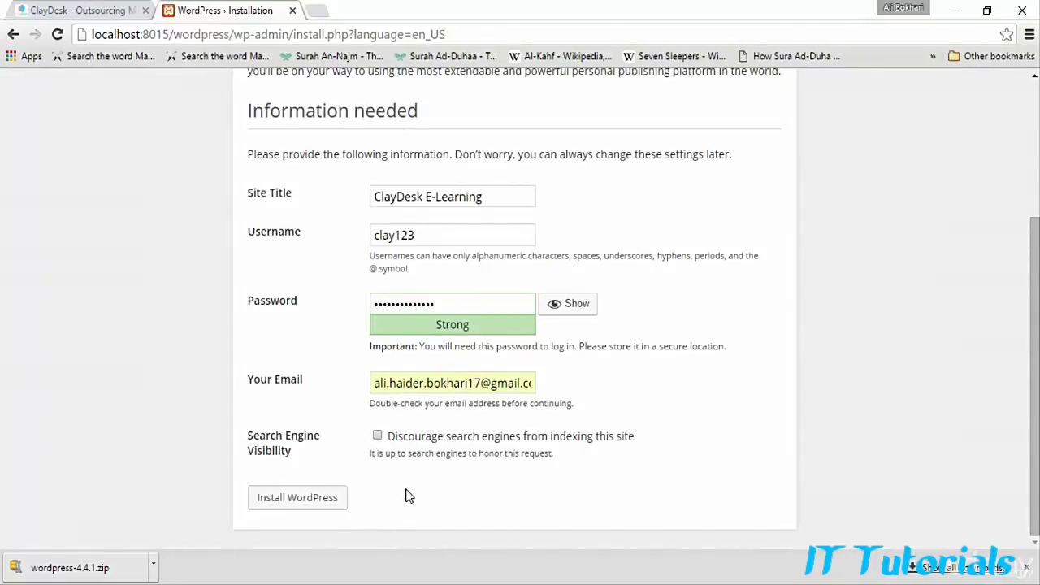
{"action": "left_click", "coordinate": [309, 506]}
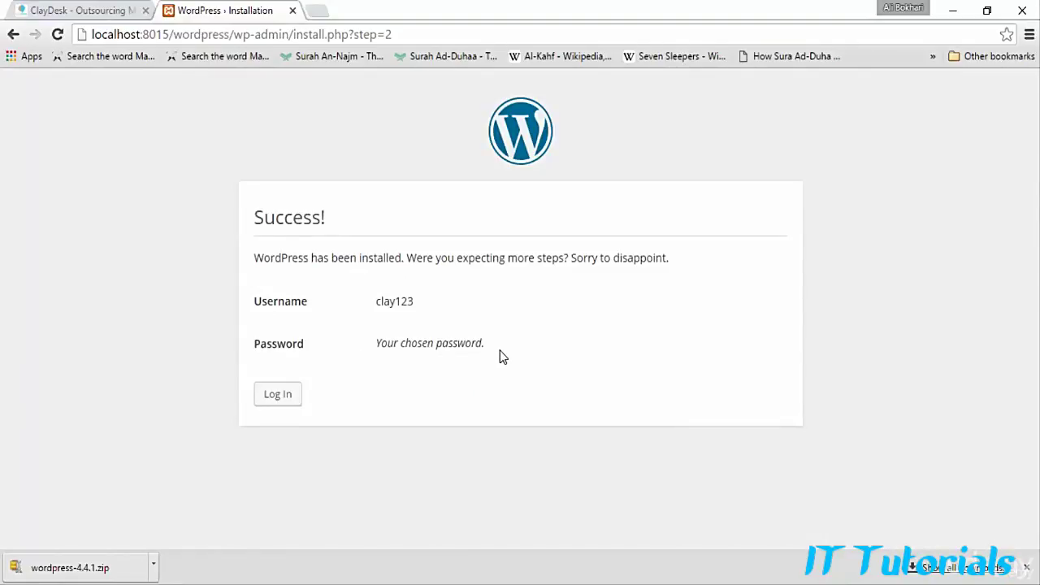
Step: Log in to the new site with the admin username and password
{"action": "left_click", "coordinate": [276, 395]}
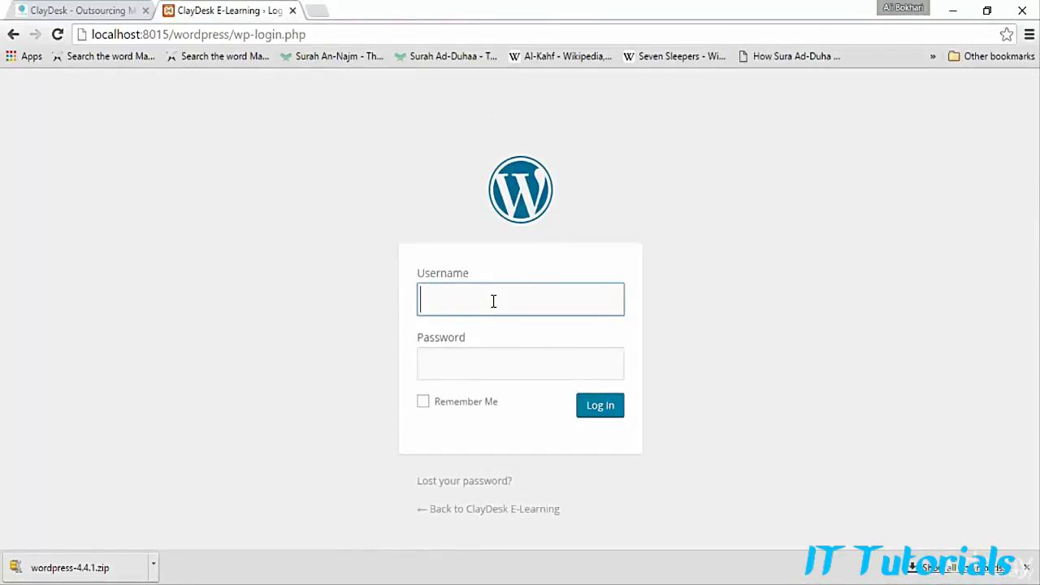
{"action": "type", "text": "clay123"}
{"action": "key", "text": "Tab"}
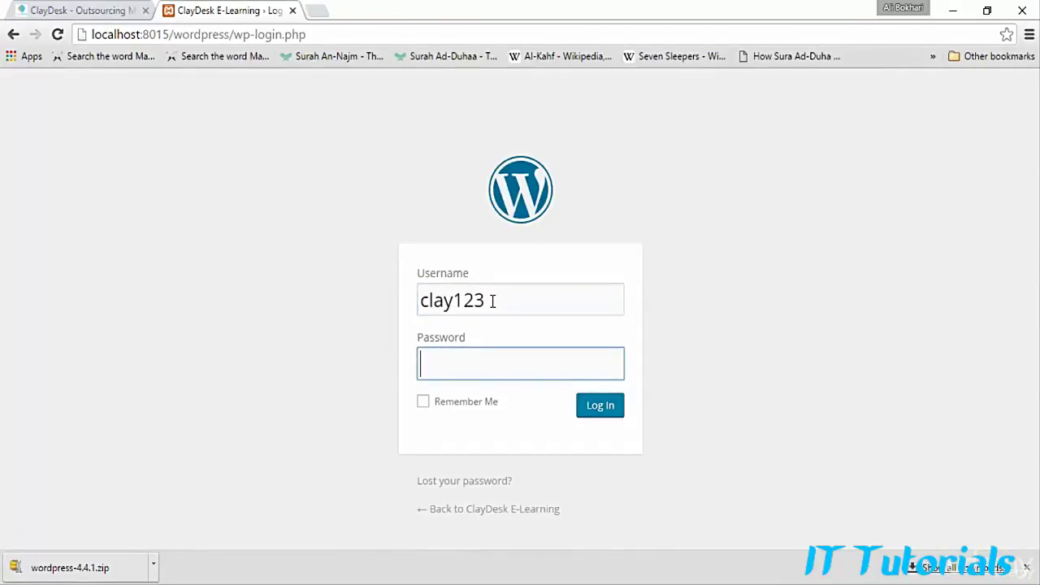
{"action": "type", "text": "••••••••••••"}
{"action": "key", "text": "Return"}
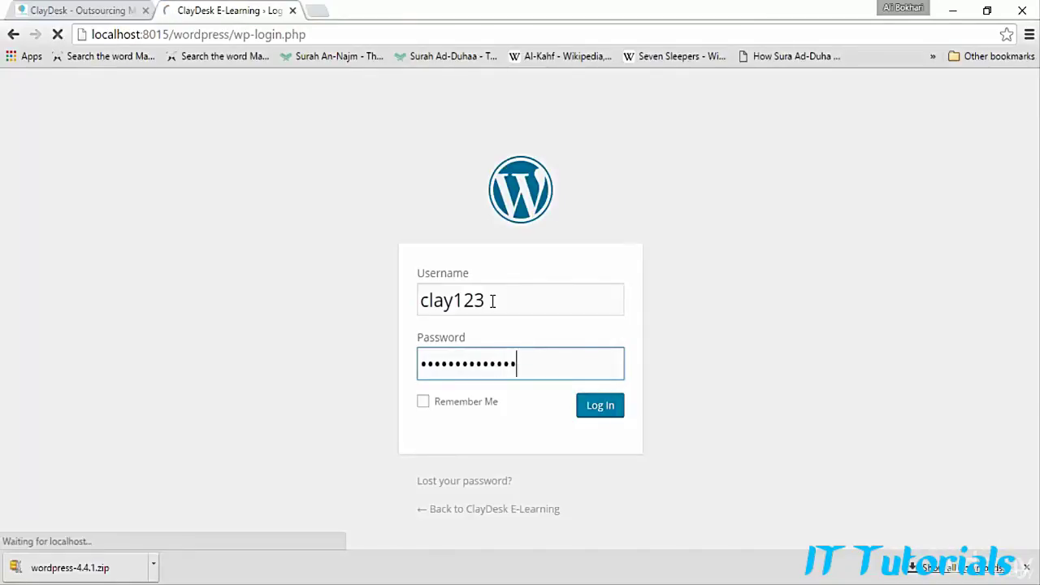
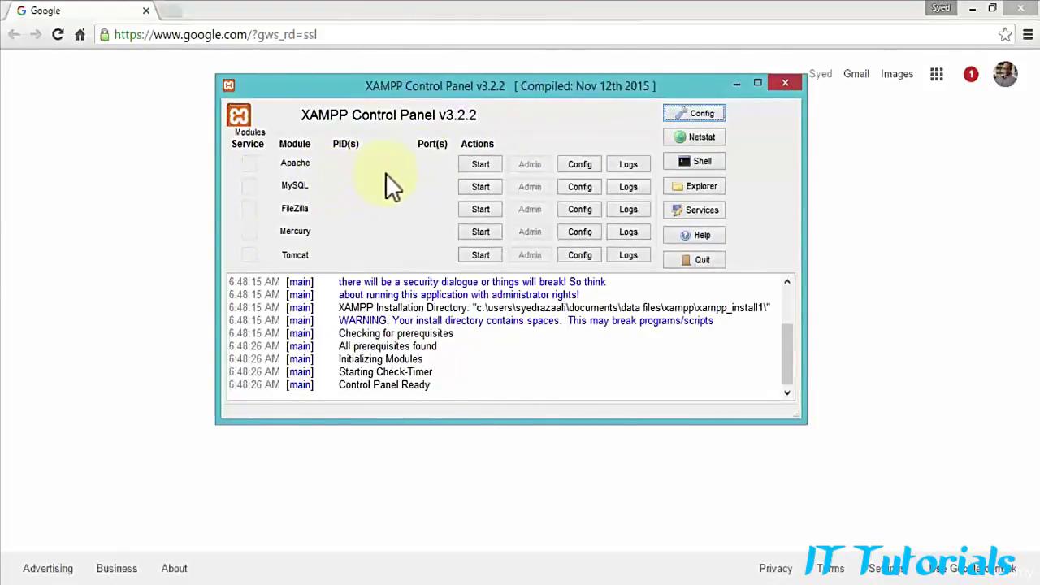
Step: Start the Apache and MySQL servers in the XAMPP Control Panel
{"action": "left_click", "coordinate": [481, 166]}
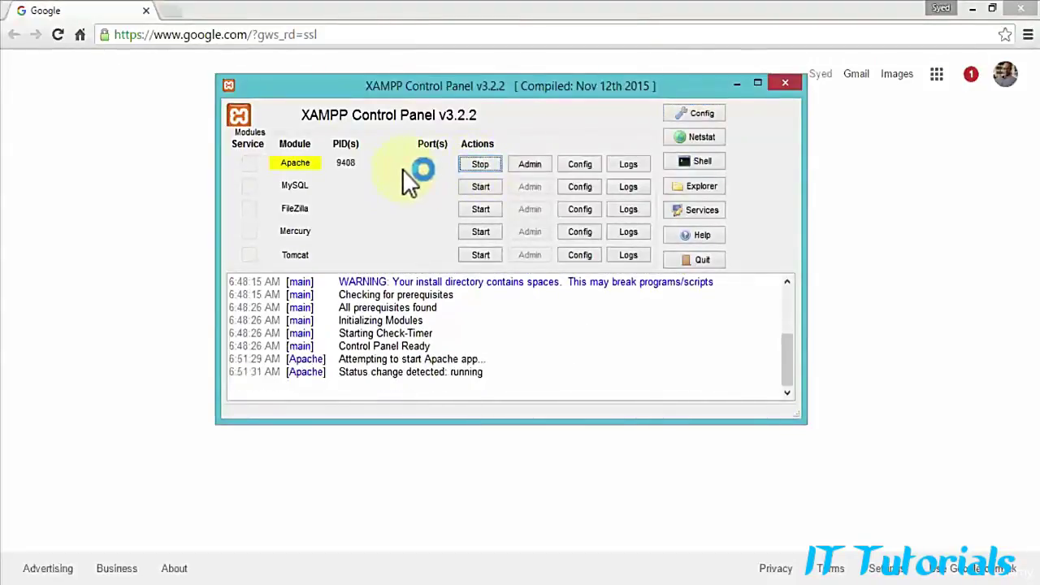
{"action": "left_click", "coordinate": [487, 189]}
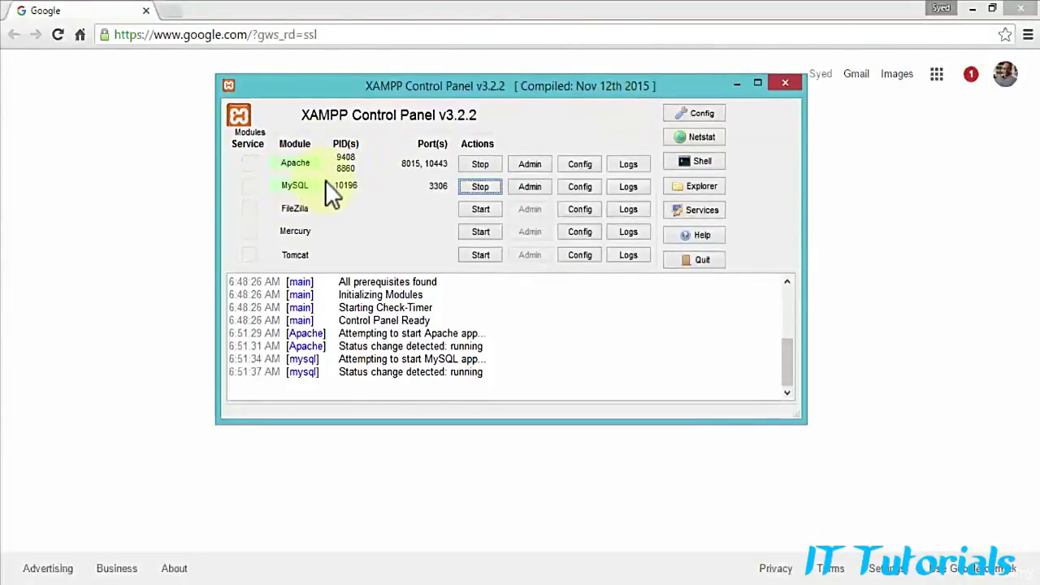
Step: Load localhost:8015 in Chrome, then change the address to localhost:8015/wordpress/
{"action": "left_click", "coordinate": [736, 82]}
{"action": "left_click", "coordinate": [313, 35]}
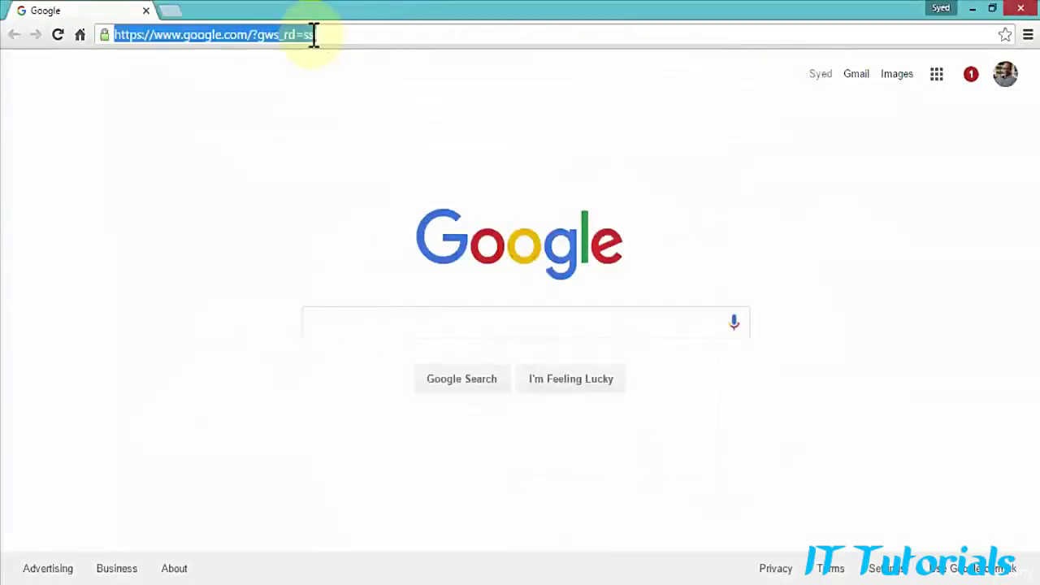
{"action": "type", "text": "localhost:8015"}
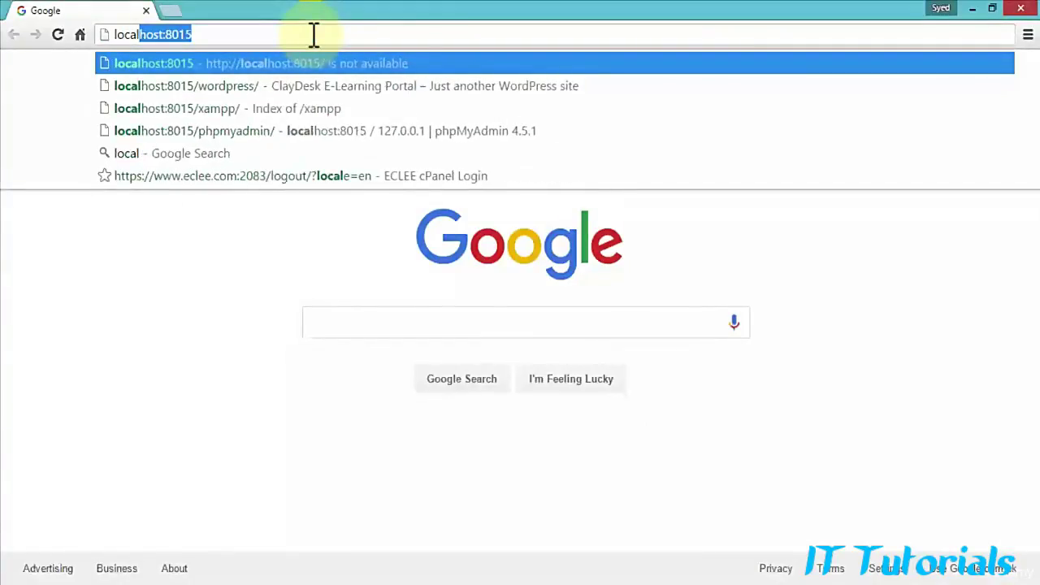
{"action": "key", "text": "Return"}
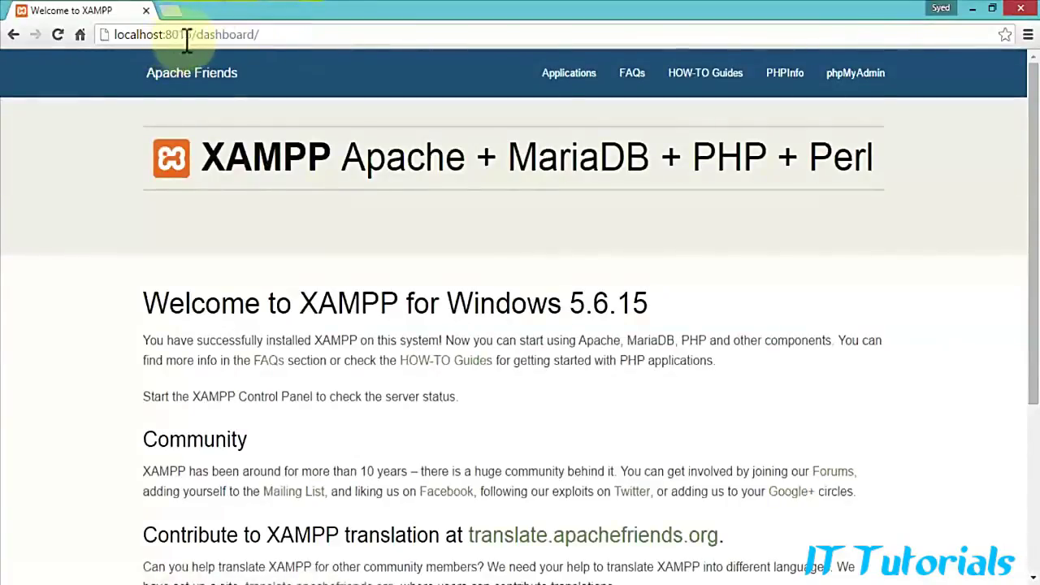
{"action": "double_click", "coordinate": [235, 35]}
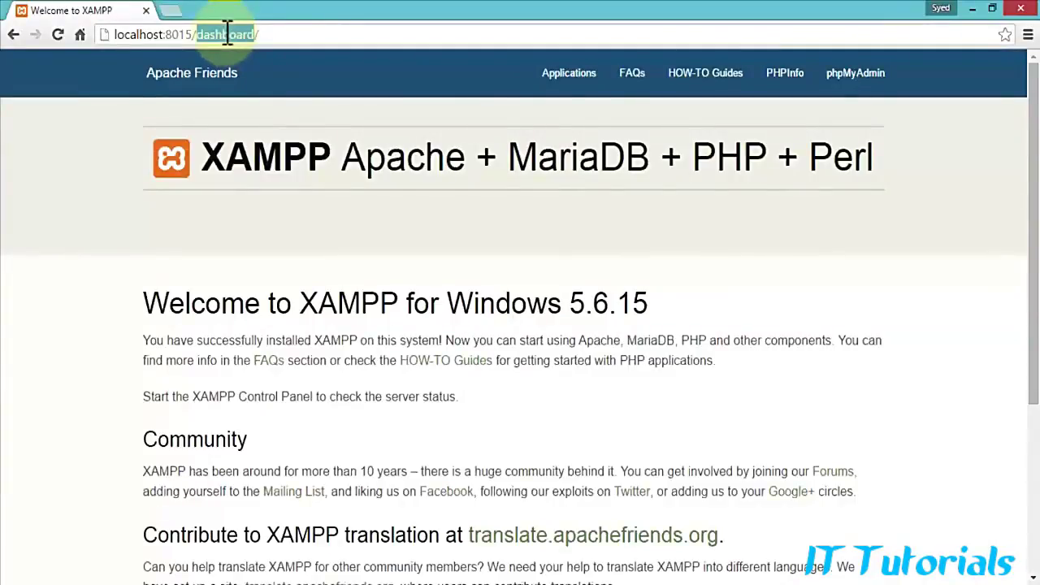
{"action": "type", "text": "wordpress"}
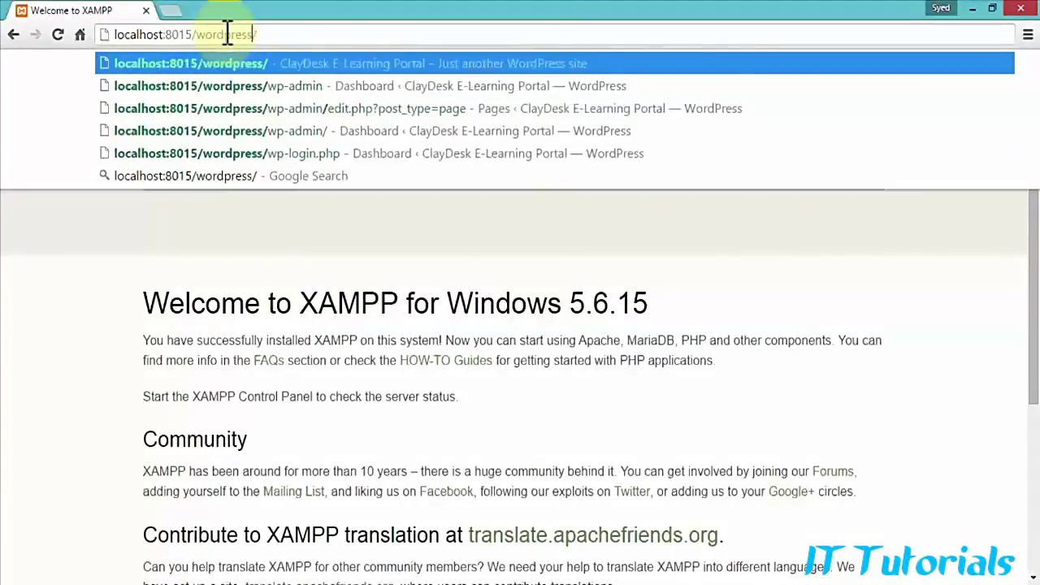
{"action": "key", "text": "Return"}
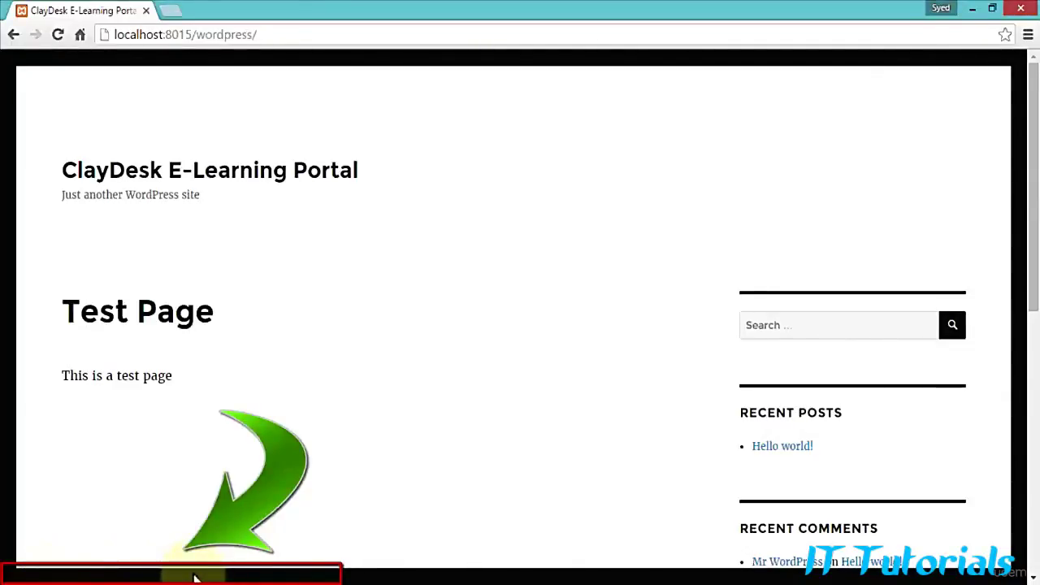
{"action": "left_click", "coordinate": [777, 452]}
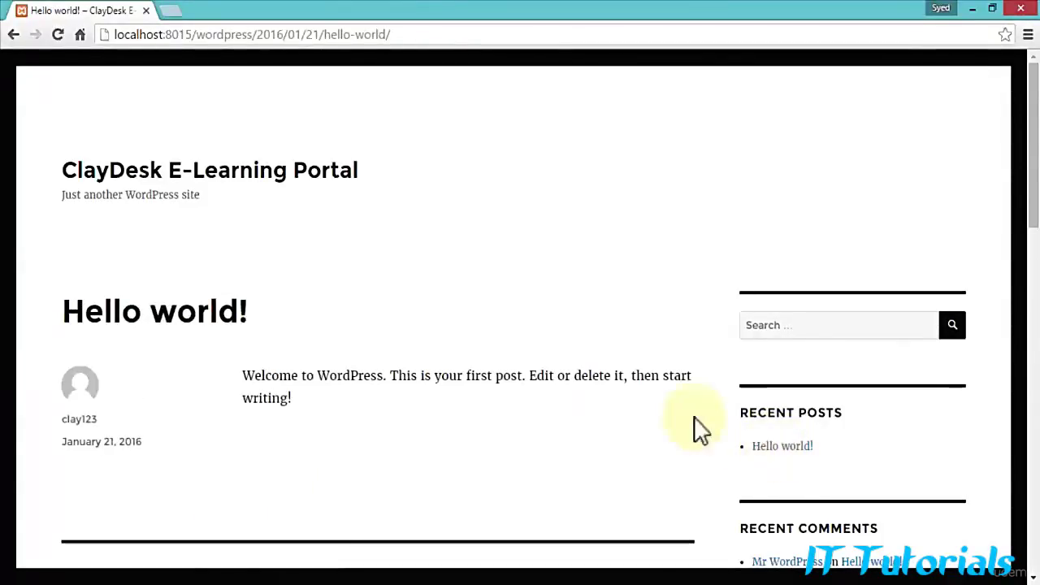
{"action": "scroll", "coordinate": [187, 258], "scroll_direction": "down", "scroll_amount": 4}
{"action": "scroll", "coordinate": [244, 255], "scroll_direction": "up", "scroll_amount": 4}
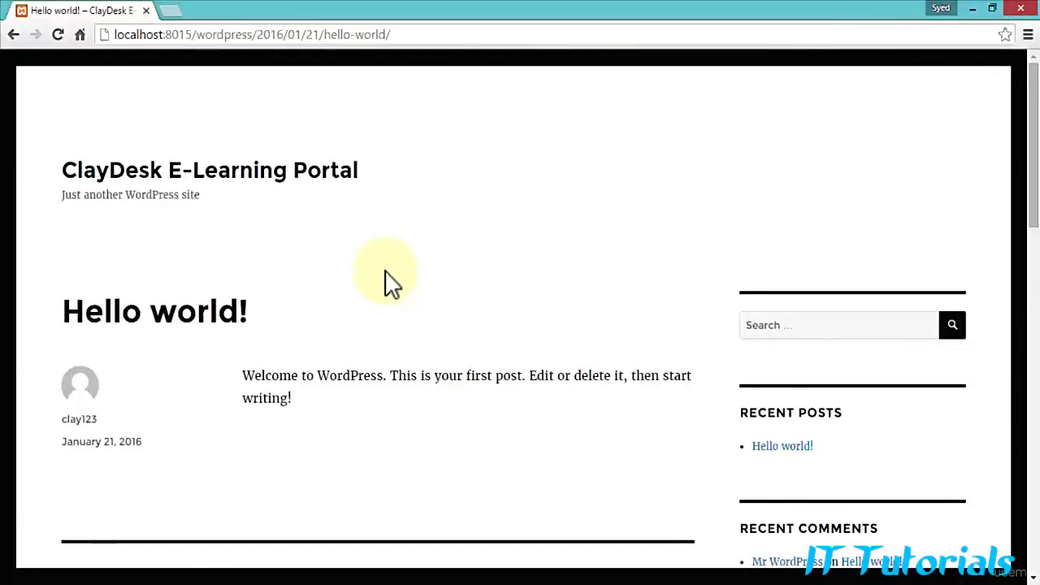
{"action": "left_click", "coordinate": [12, 35]}
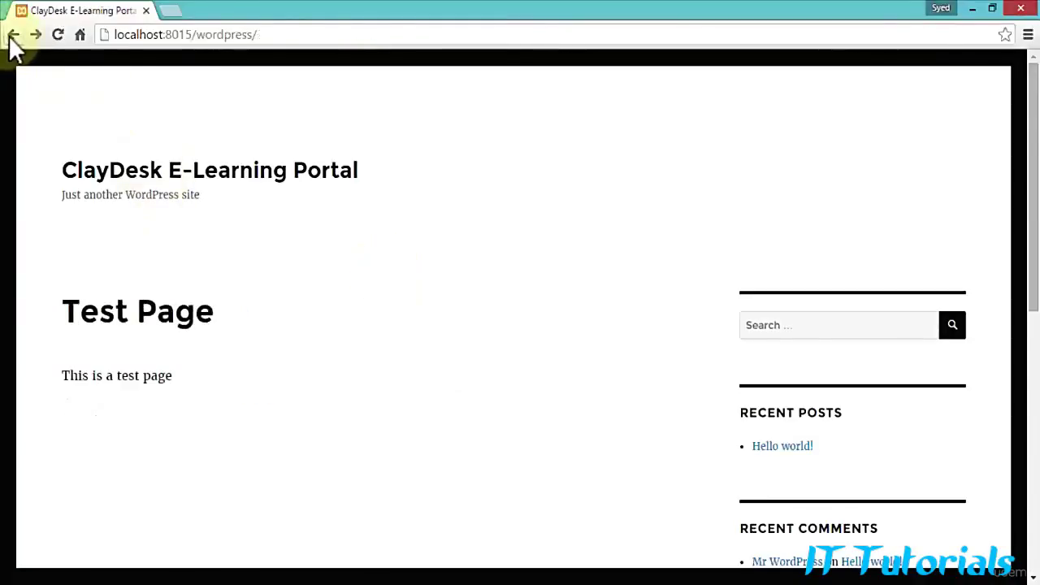
{"action": "left_click", "coordinate": [272, 34]}
{"action": "left_click", "coordinate": [274, 34]}
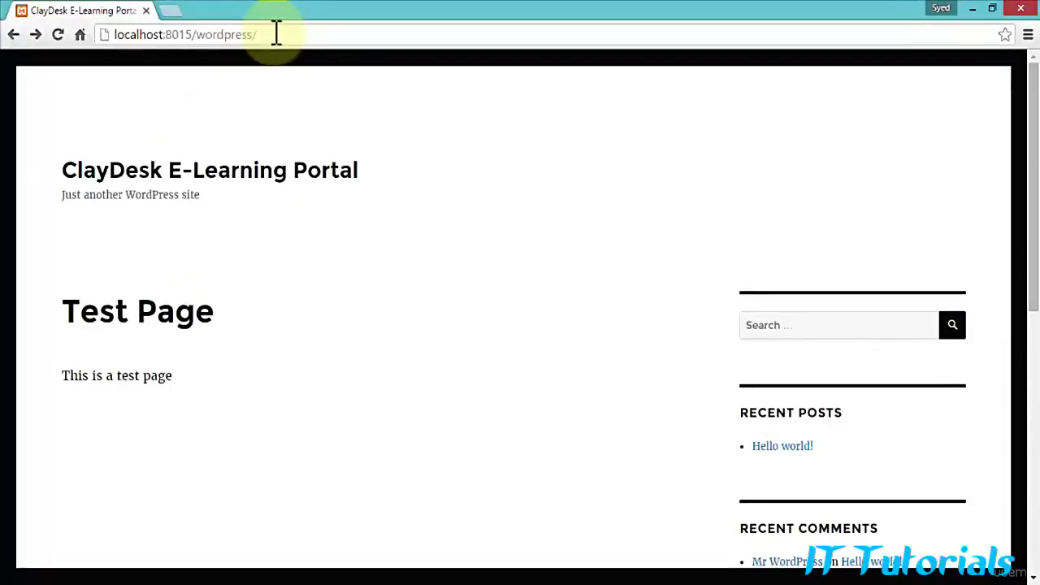
Step: Go to localhost:8015/wordpress/wp-admin and enter the admin username and password
{"action": "type", "text": "wp-admin"}
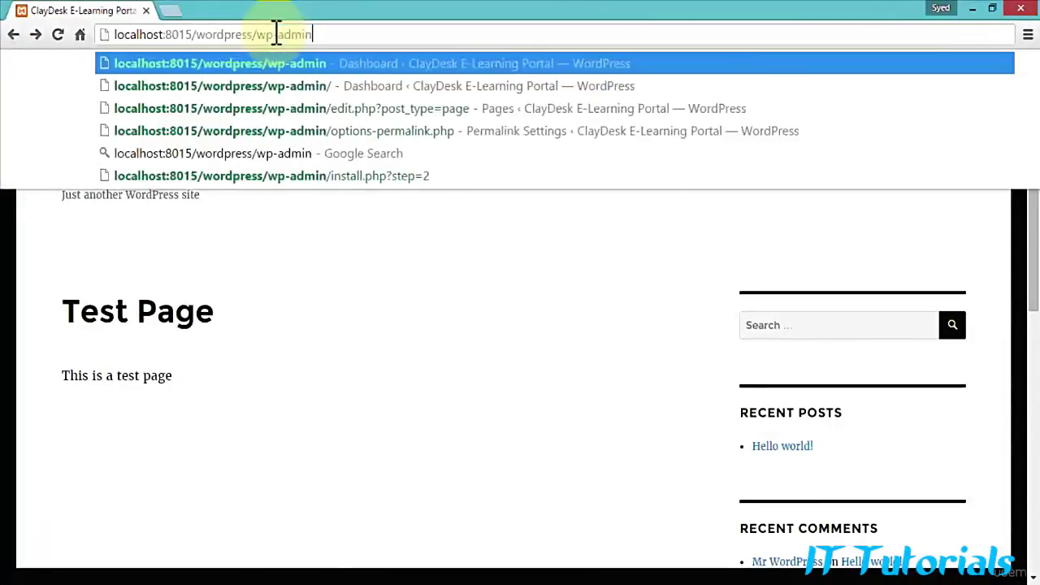
{"action": "key", "text": "Return"}
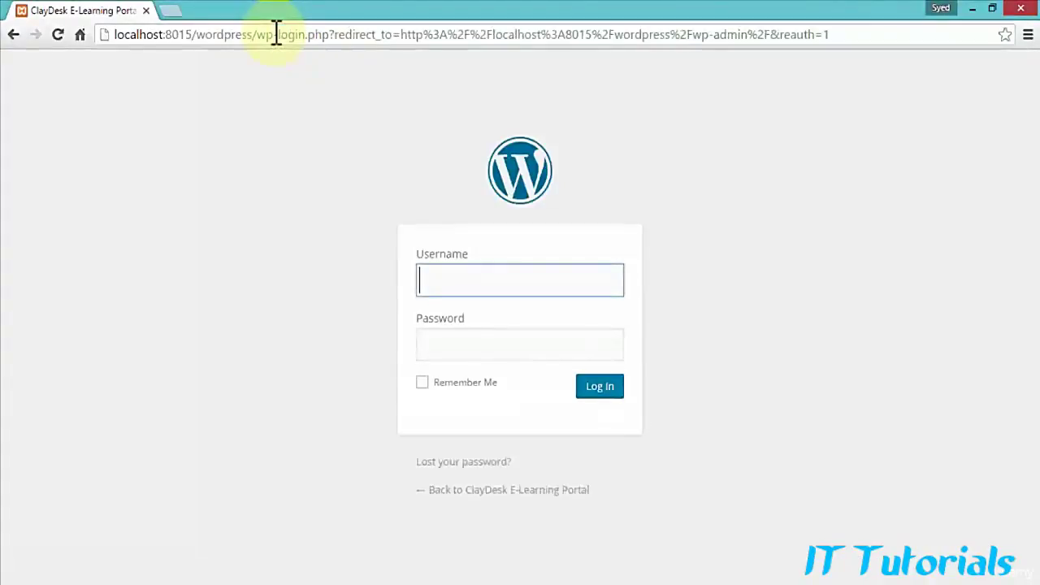
{"action": "mouse_move", "coordinate": [257, 34]}
{"action": "left_mouse_down"}
{"action": "mouse_move", "coordinate": [287, 35]}
{"action": "mouse_move", "coordinate": [273, 34]}
{"action": "left_mouse_up"}
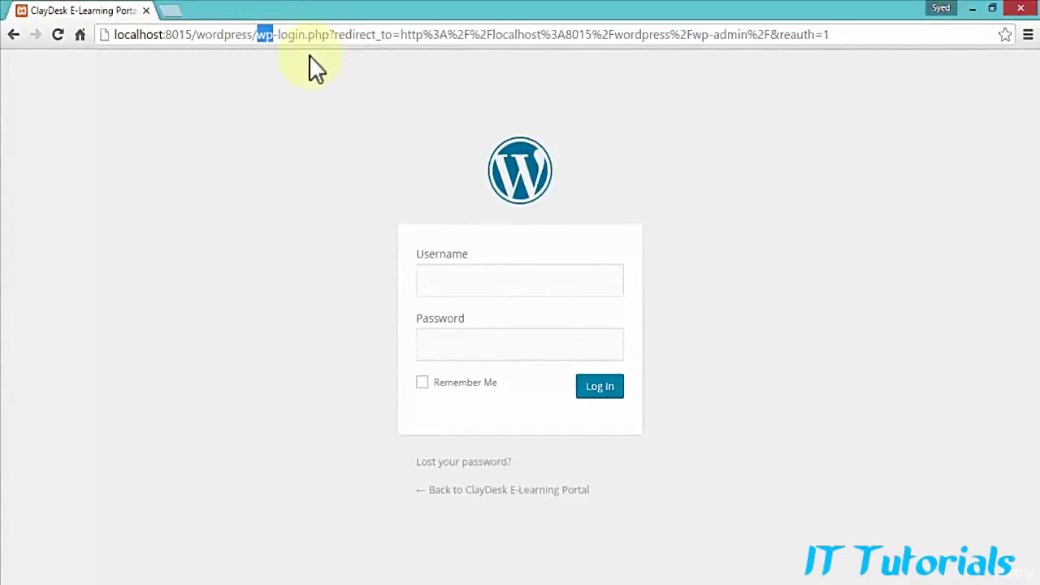
{"action": "left_click", "coordinate": [308, 61]}
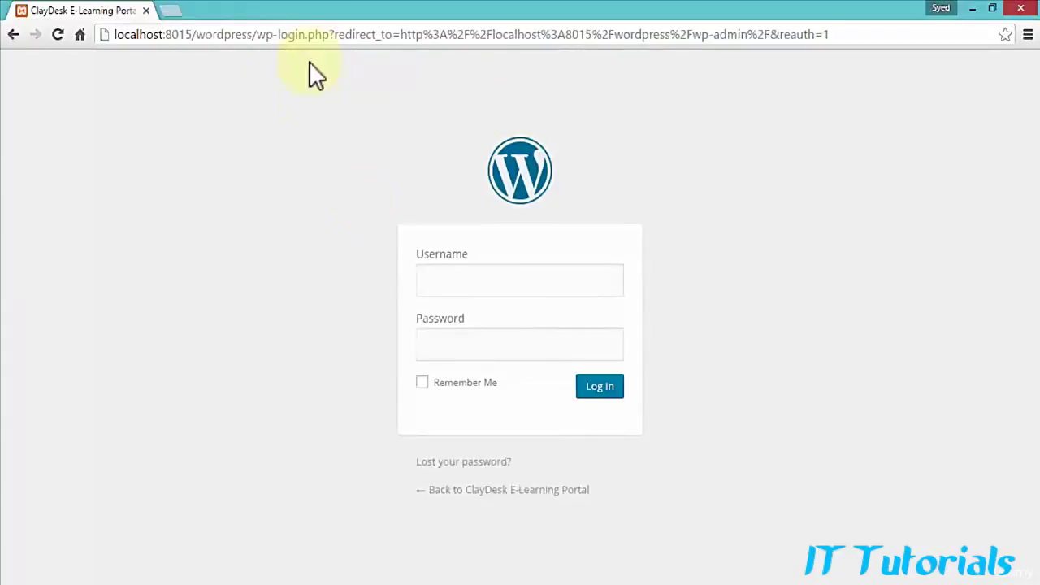
{"action": "left_click", "coordinate": [475, 276]}
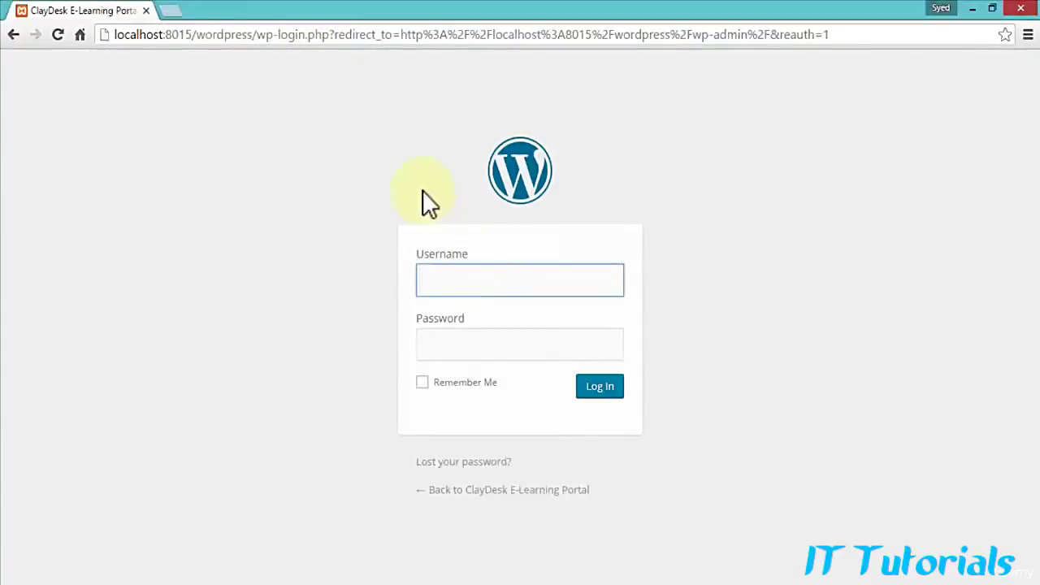
{"action": "type", "text": "clay123"}
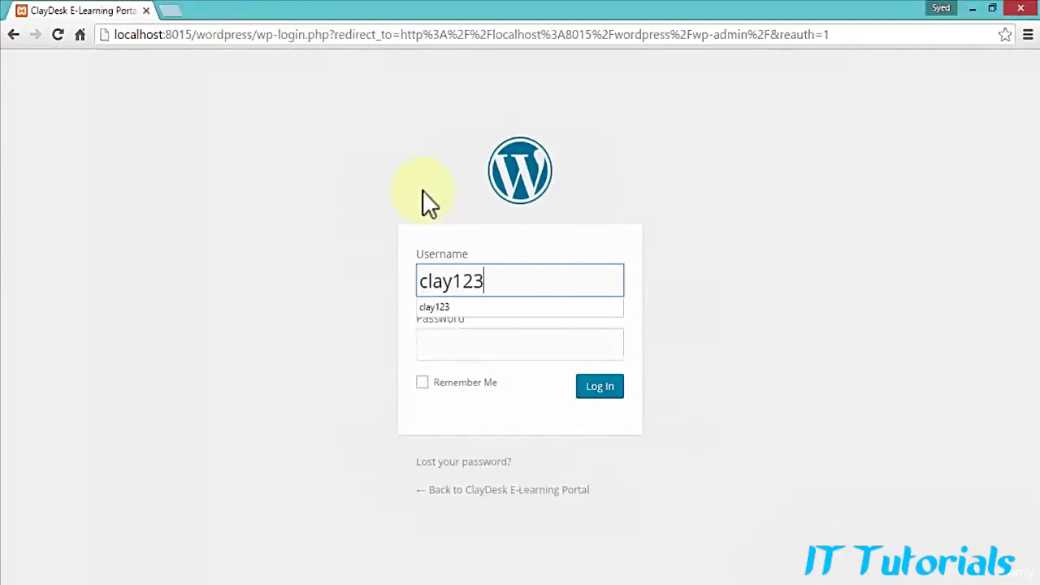
{"action": "key", "text": "Tab"}
{"action": "type", "text": "********"}
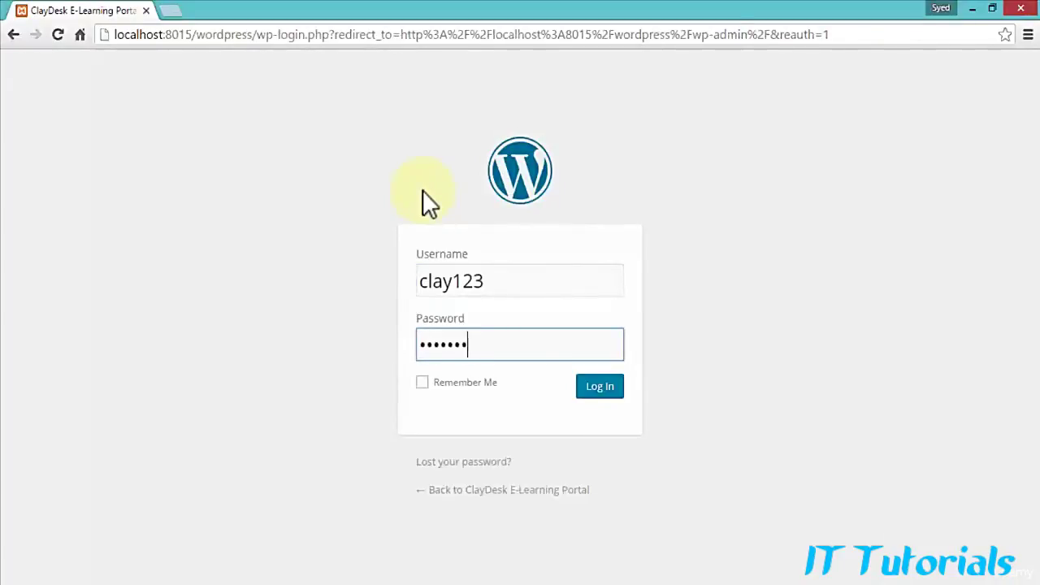
{"action": "type", "text": "*"}
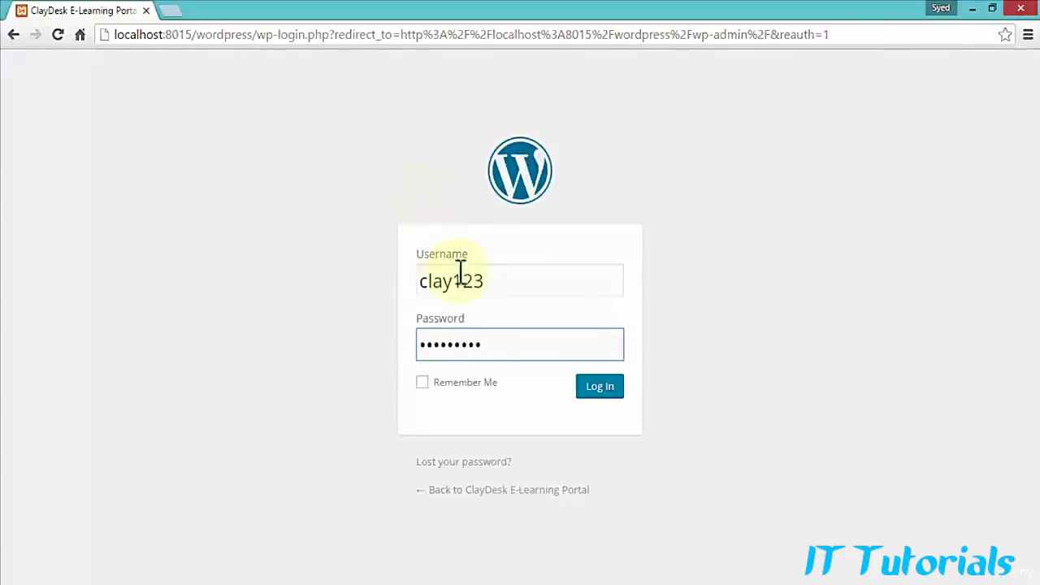
{"action": "left_click", "coordinate": [507, 283]}
{"action": "left_click", "coordinate": [539, 349]}
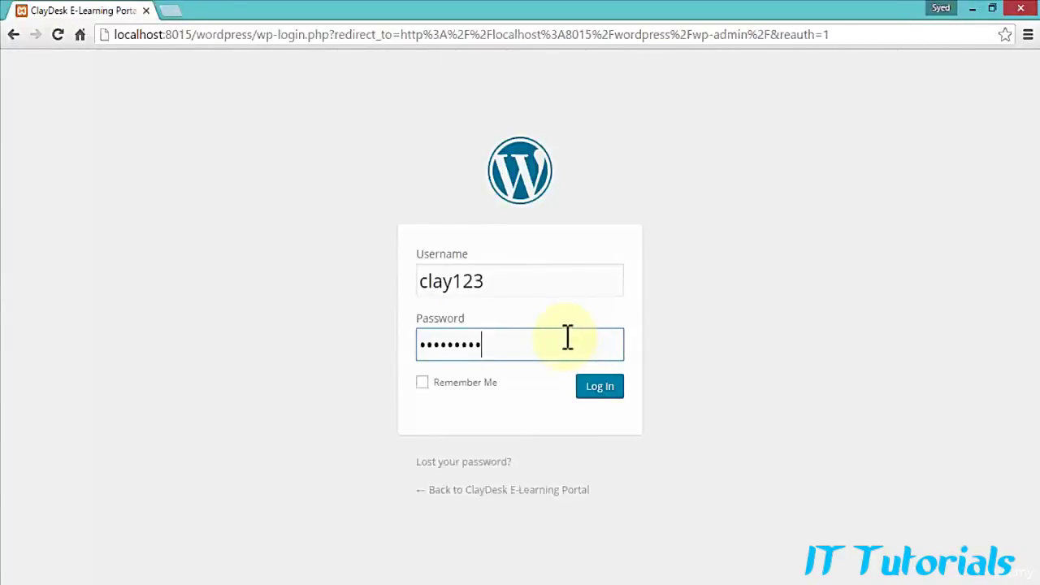
Step: Log in and look over the Dashboard's sidebar menus and overview panels
{"action": "left_click", "coordinate": [593, 387]}
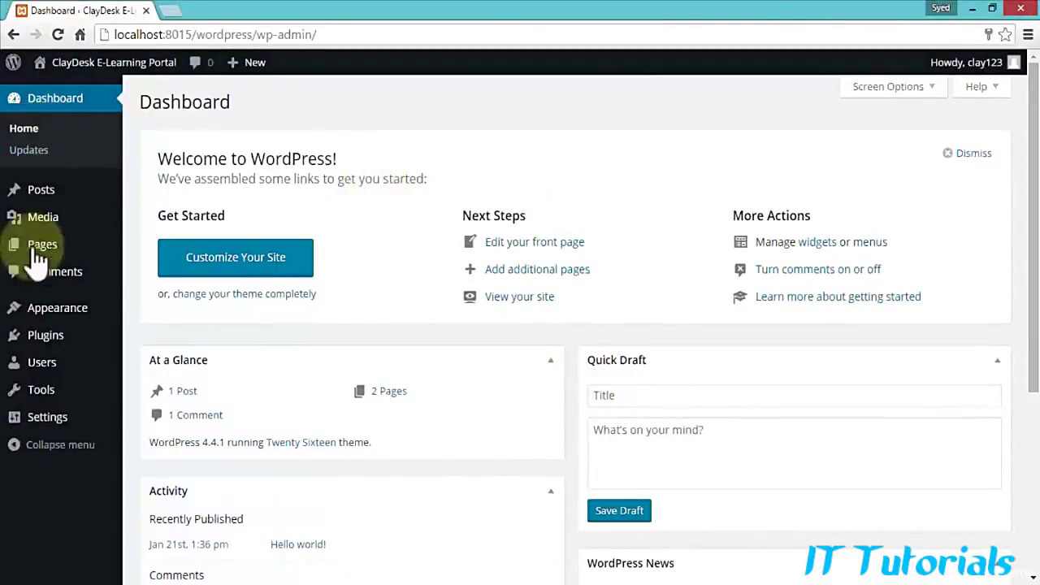
{"action": "mouse_move", "coordinate": [37, 401]}
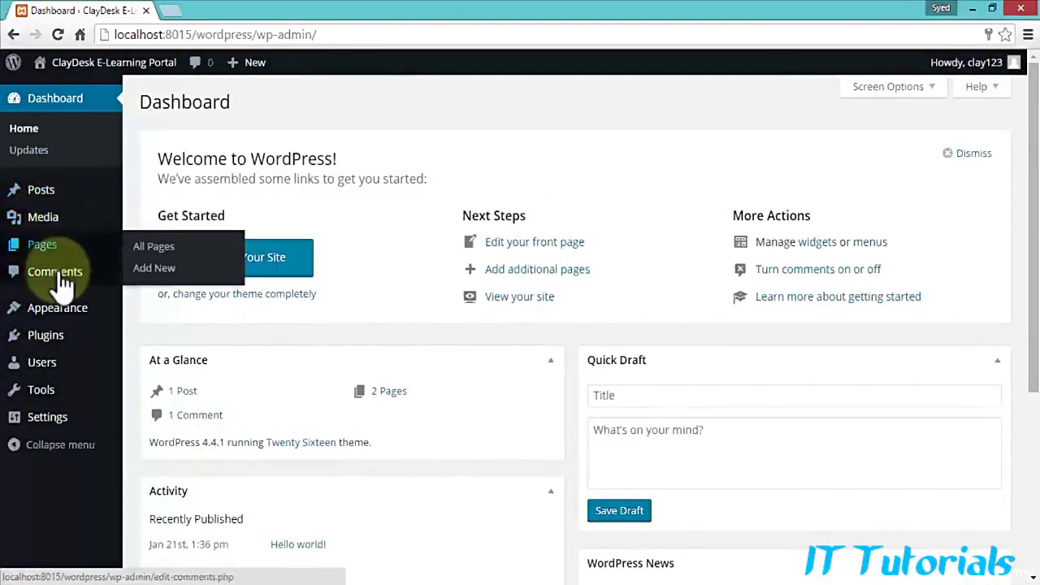
{"action": "mouse_move", "coordinate": [61, 315]}
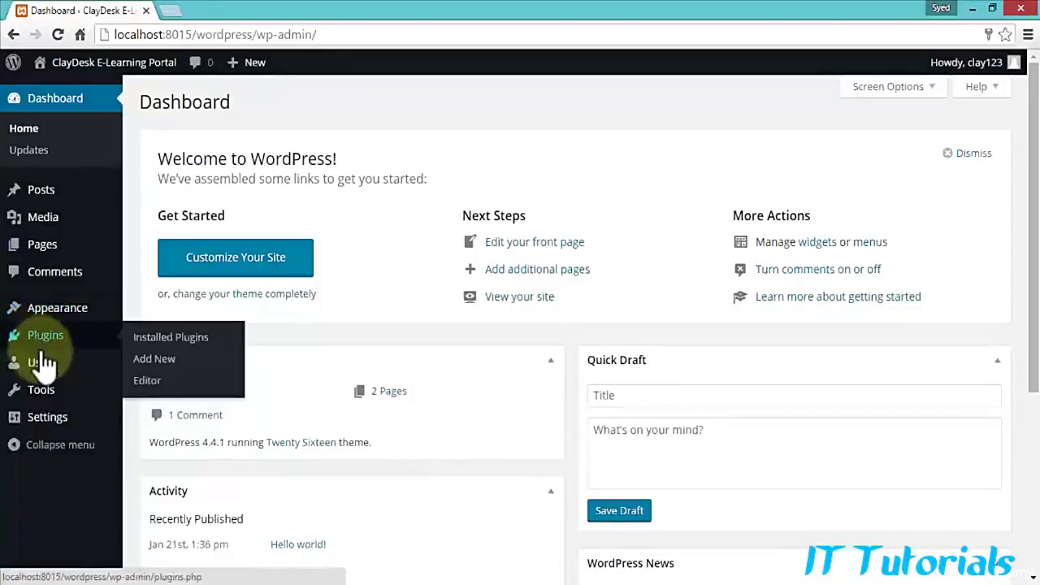
{"action": "mouse_move", "coordinate": [73, 424]}
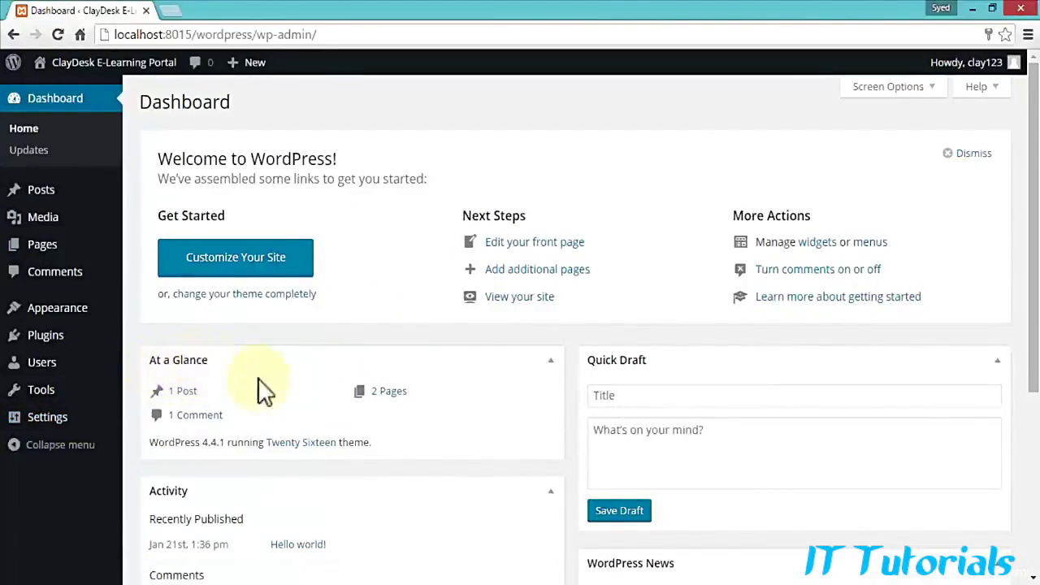
{"action": "scroll", "coordinate": [420, 384], "scroll_direction": "down", "scroll_amount": 2}
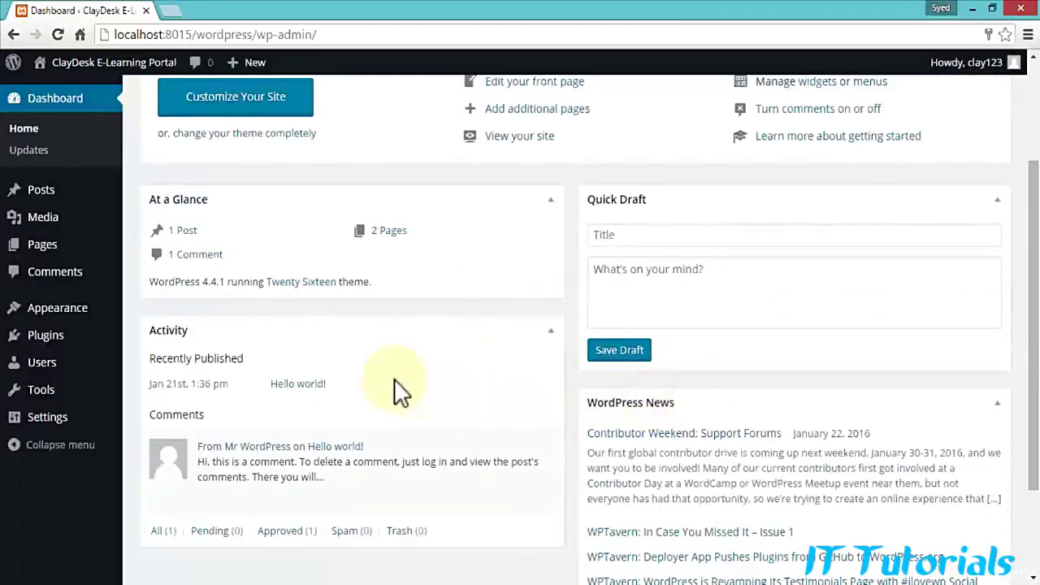
{"action": "scroll", "coordinate": [288, 354], "scroll_direction": "down", "scroll_amount": 1}
{"action": "scroll", "coordinate": [338, 328], "scroll_direction": "up", "scroll_amount": 3}
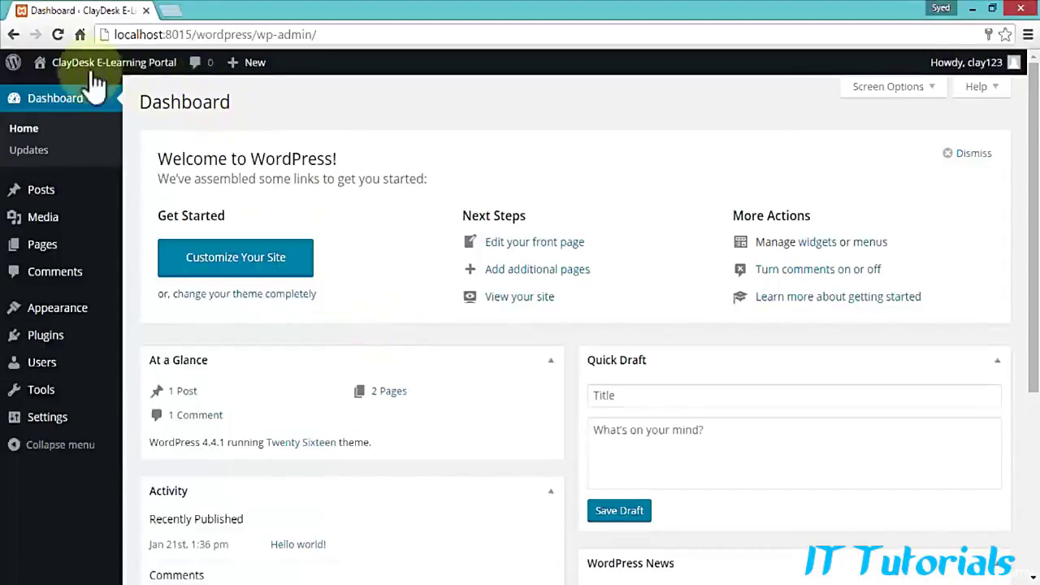
{"action": "mouse_move", "coordinate": [64, 65]}
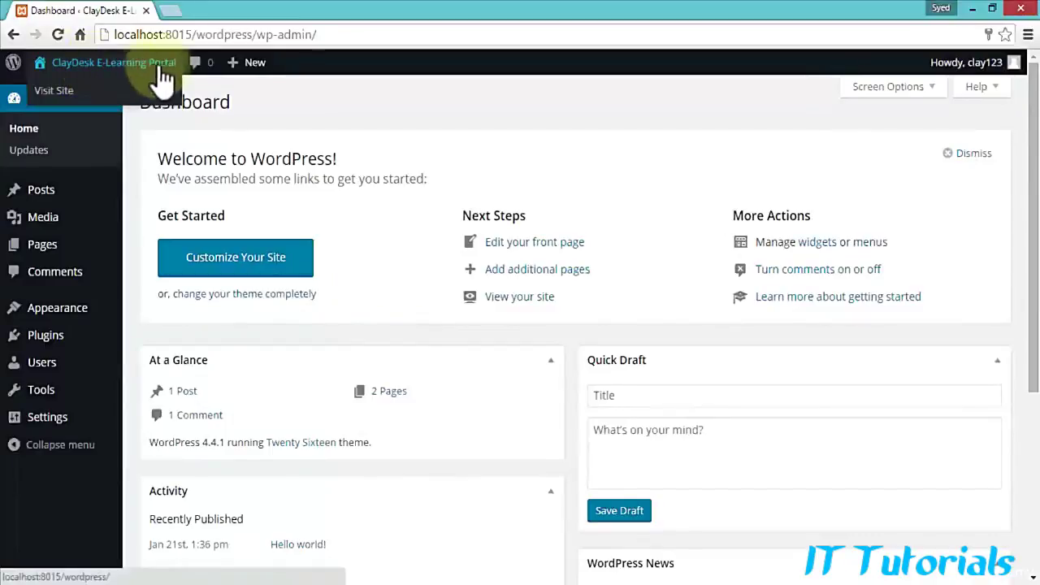
Step: Open the live site in a new tab, then return to the Dashboard tab
{"action": "right_click", "coordinate": [55, 104]}
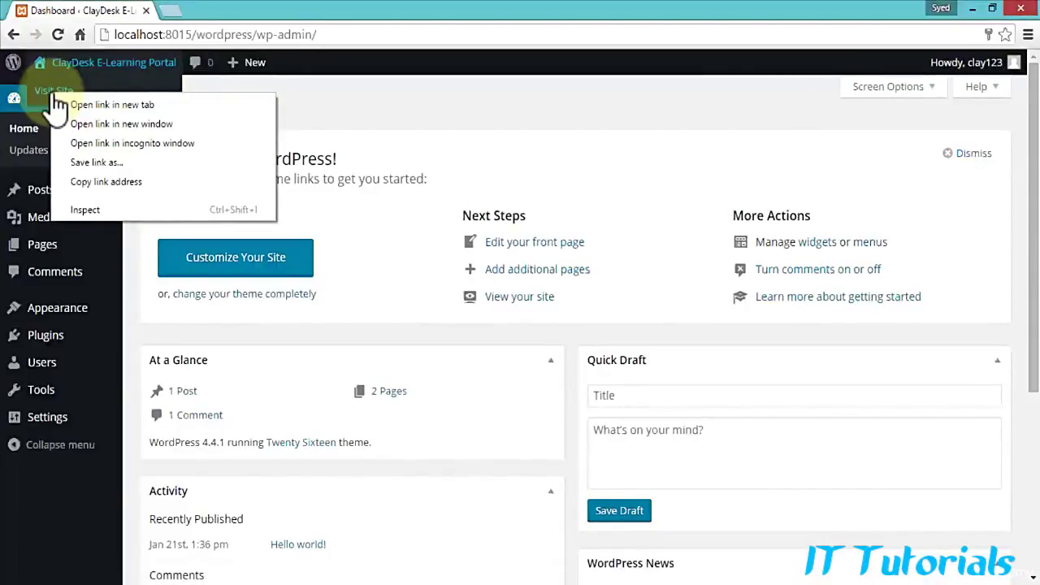
{"action": "left_click", "coordinate": [112, 104]}
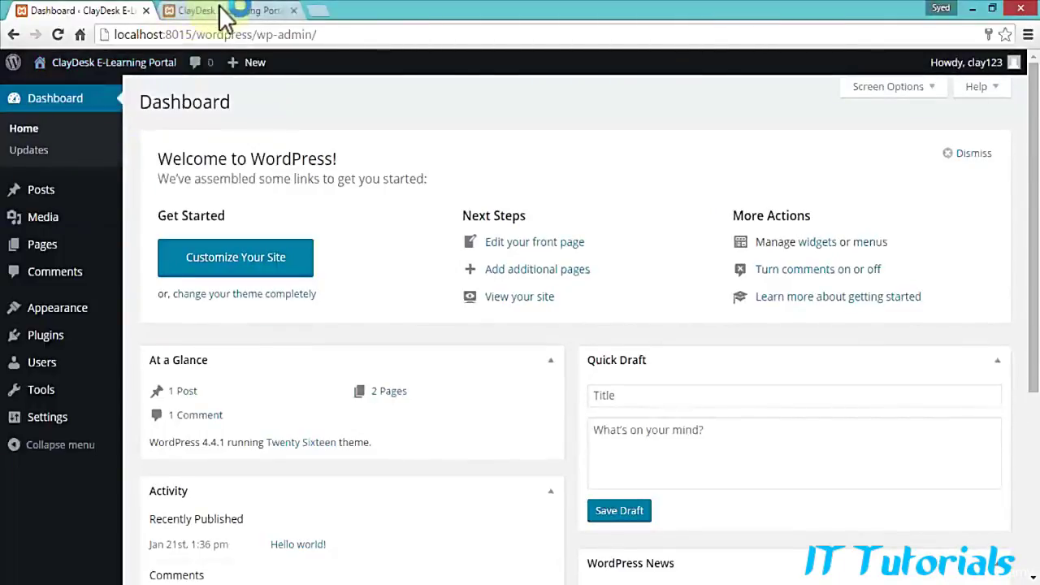
{"action": "left_click", "coordinate": [243, 10]}
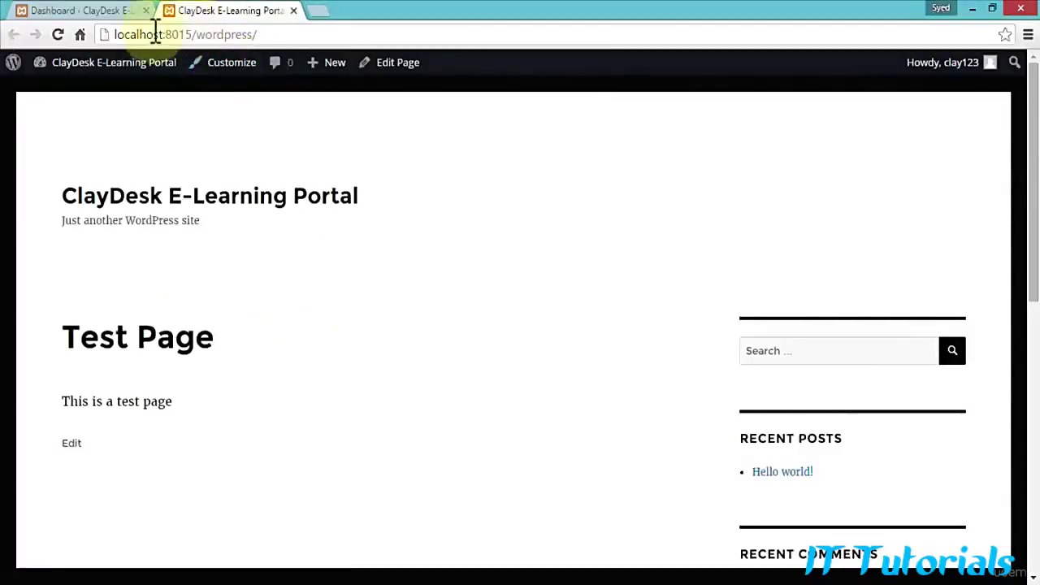
{"action": "left_click_drag", "start_coordinate": [121, 34], "coordinate": [268, 34]}
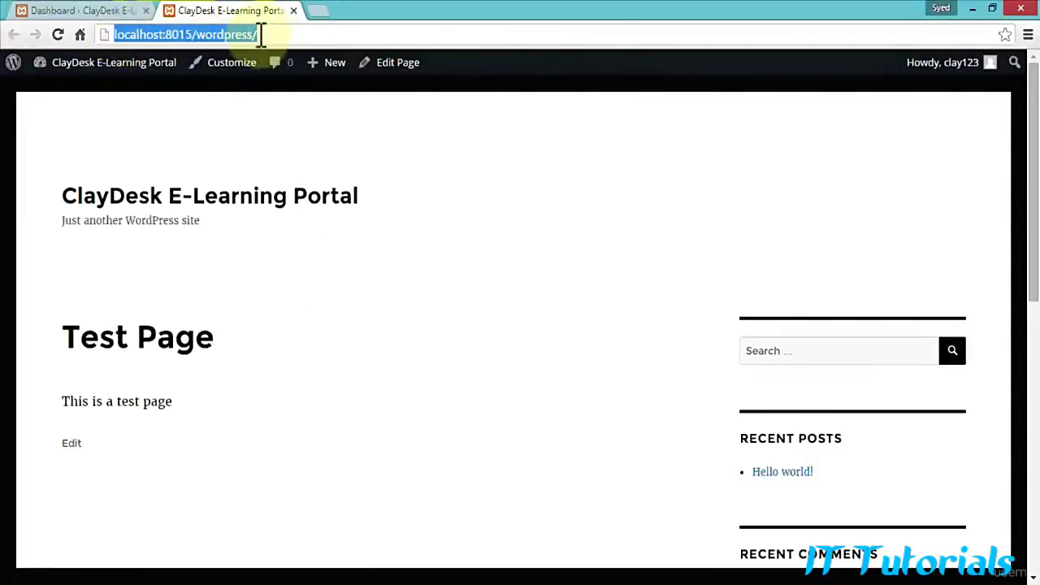
{"action": "left_click", "coordinate": [98, 11]}
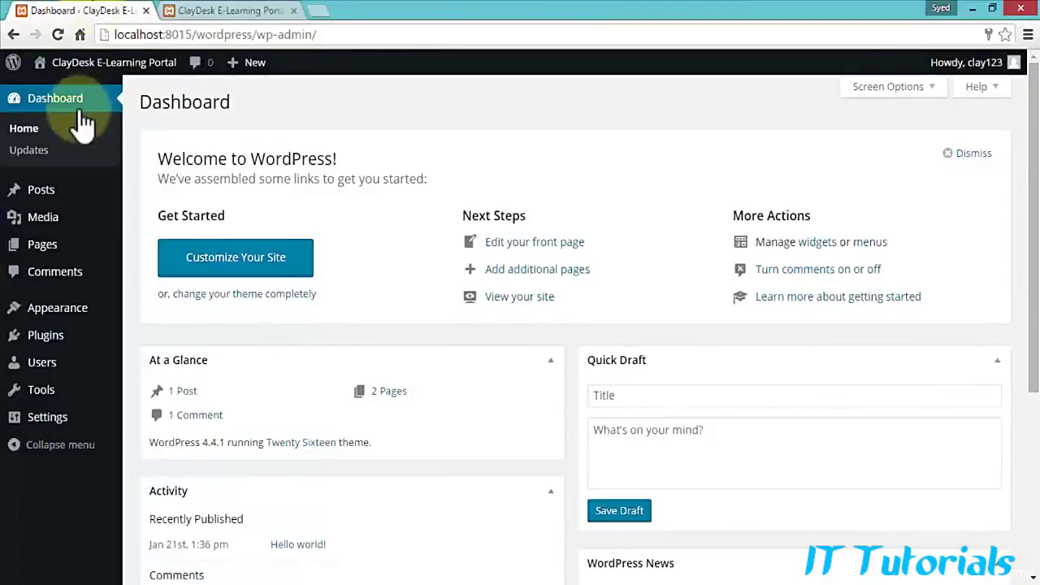
Step: Switch back to the live site and scroll through the Test Page front page
{"action": "mouse_move", "coordinate": [84, 203]}
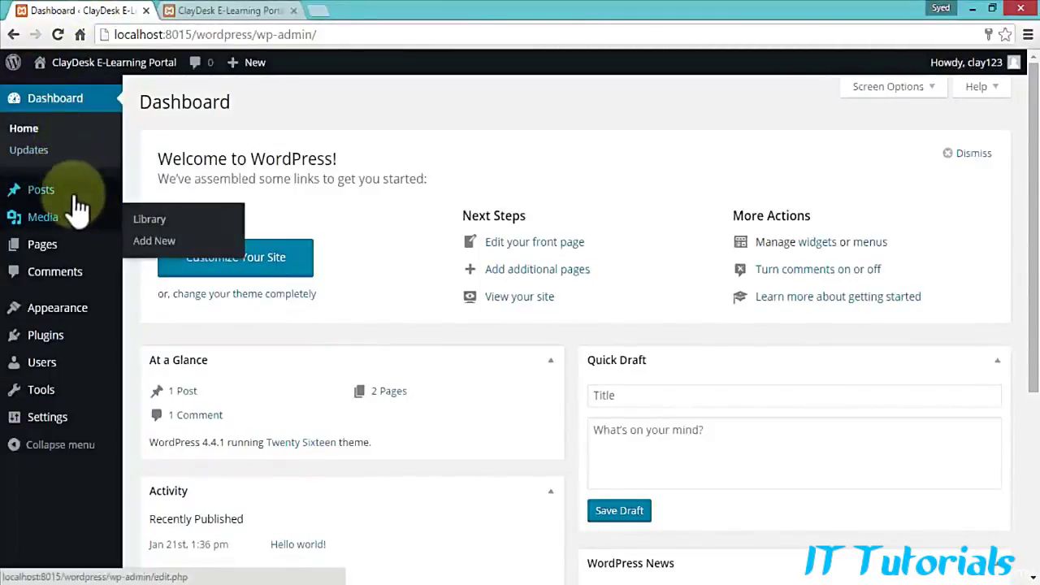
{"action": "mouse_move", "coordinate": [40, 255]}
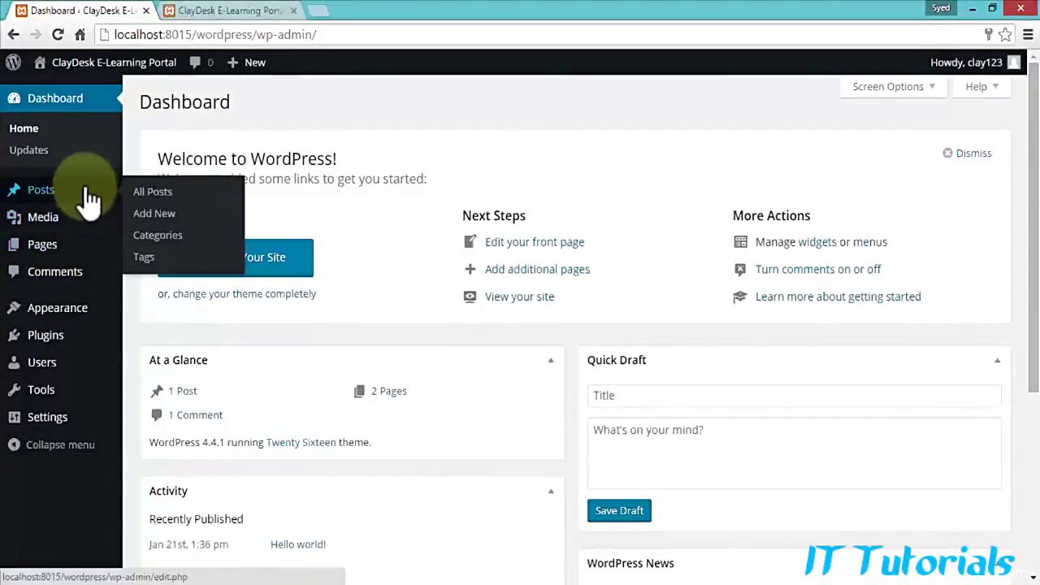
{"action": "mouse_move", "coordinate": [79, 252]}
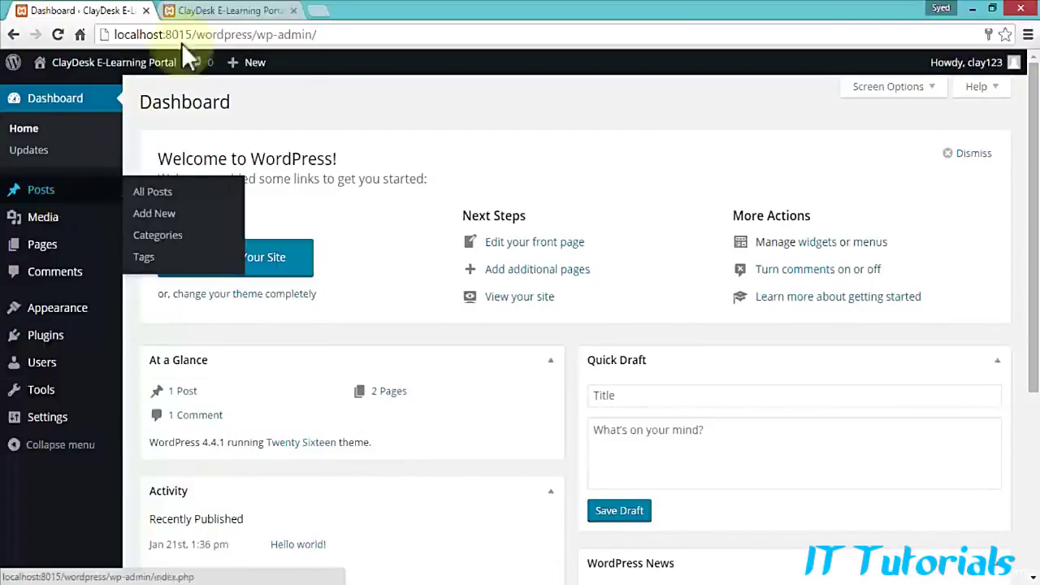
{"action": "left_click", "coordinate": [230, 13]}
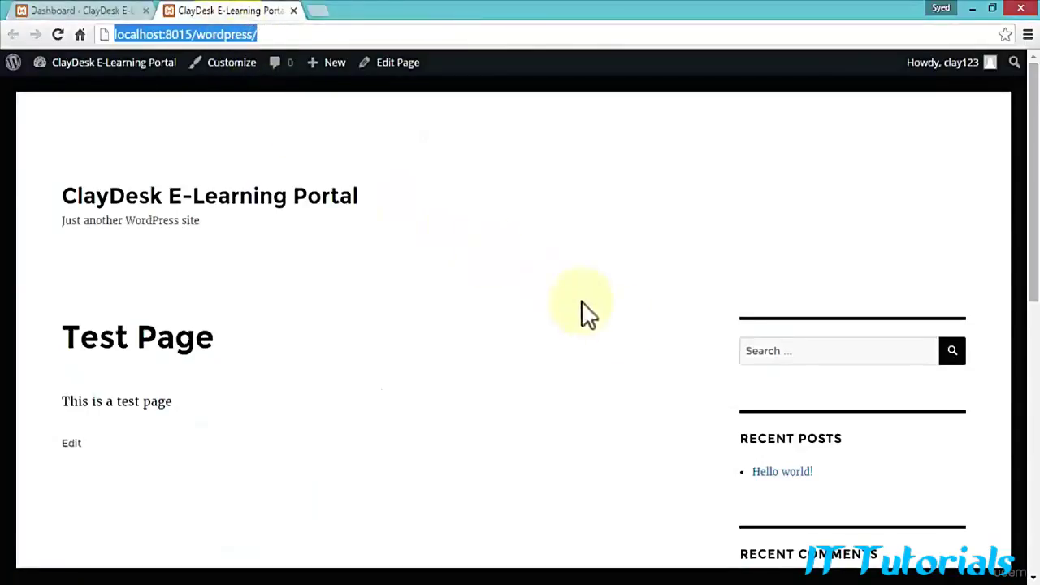
{"action": "scroll", "coordinate": [795, 414], "scroll_direction": "down", "scroll_amount": 2}
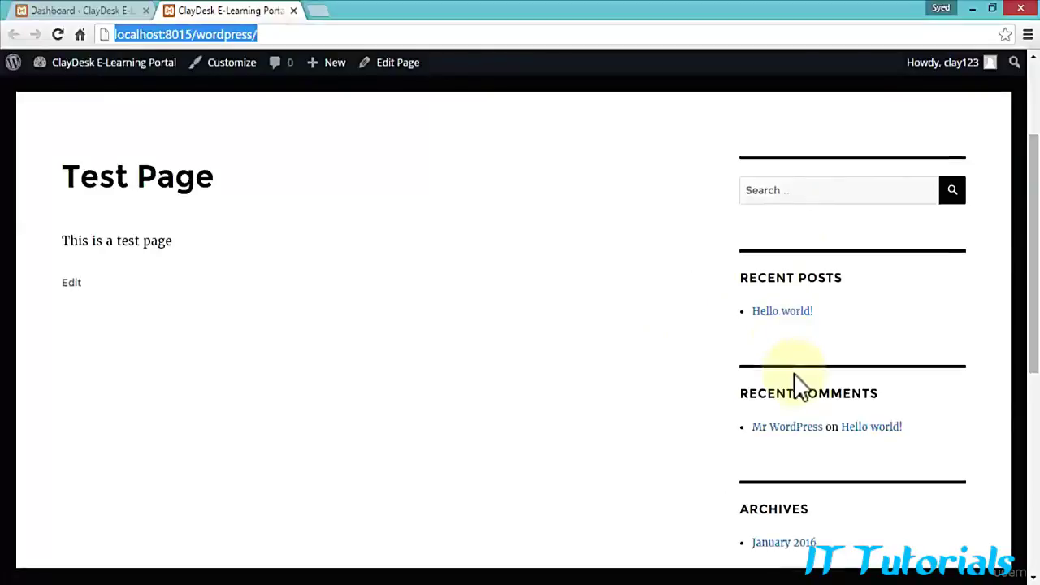
{"action": "scroll", "coordinate": [794, 373], "scroll_direction": "down", "scroll_amount": 2}
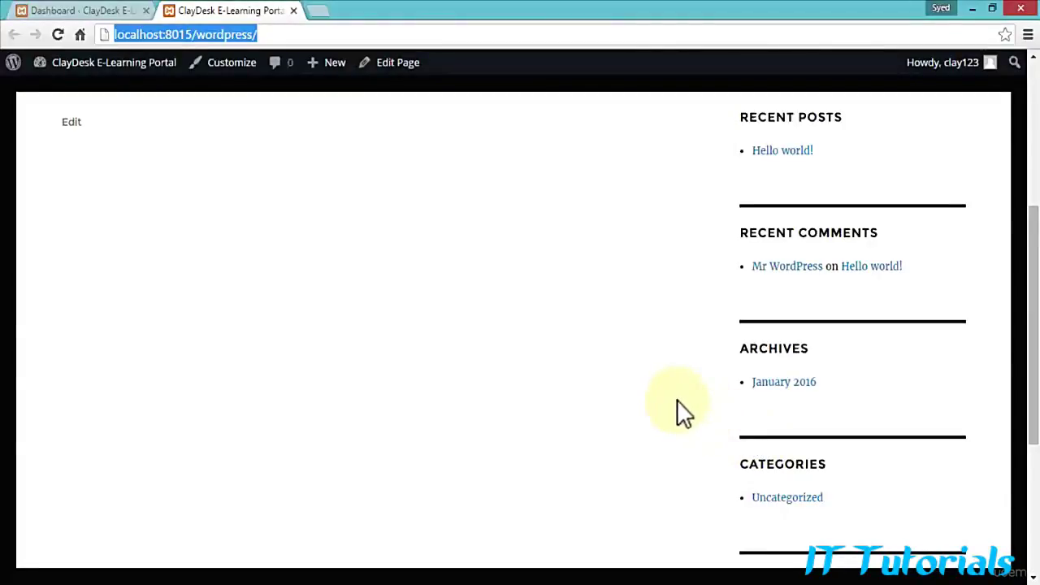
{"action": "scroll", "coordinate": [676, 399], "scroll_direction": "up", "scroll_amount": 5}
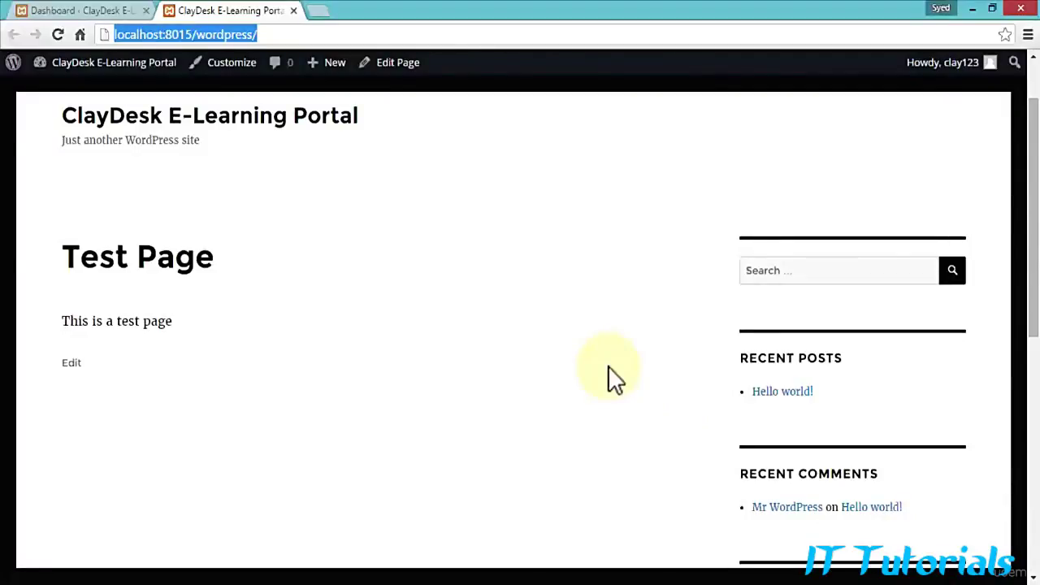
Step: Return to the Dashboard tab and look over the Posts, Pages, Media and Comments menus
{"action": "left_click", "coordinate": [105, 12]}
{"action": "mouse_move", "coordinate": [41, 199]}
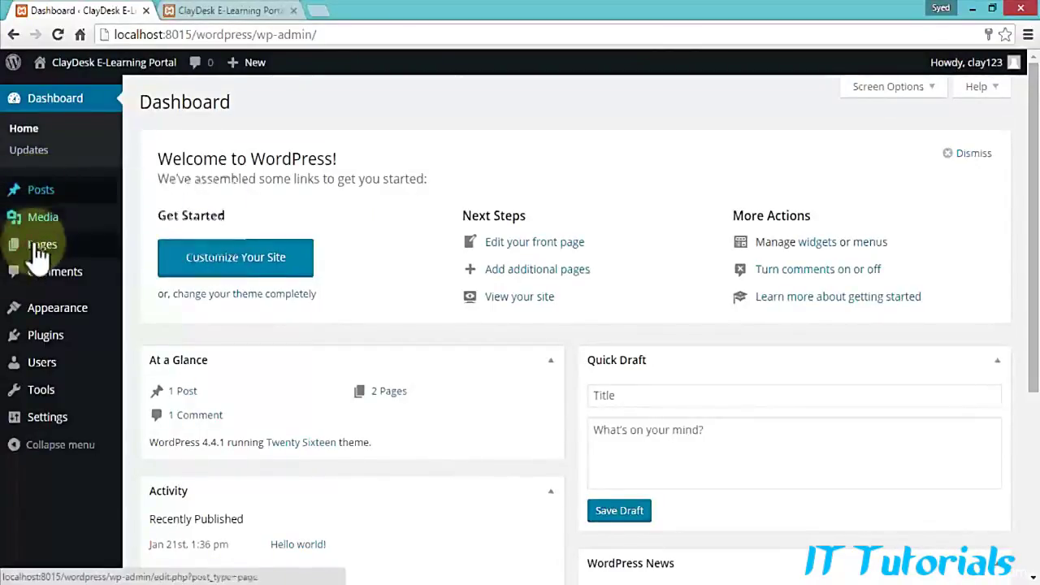
{"action": "mouse_move", "coordinate": [59, 250]}
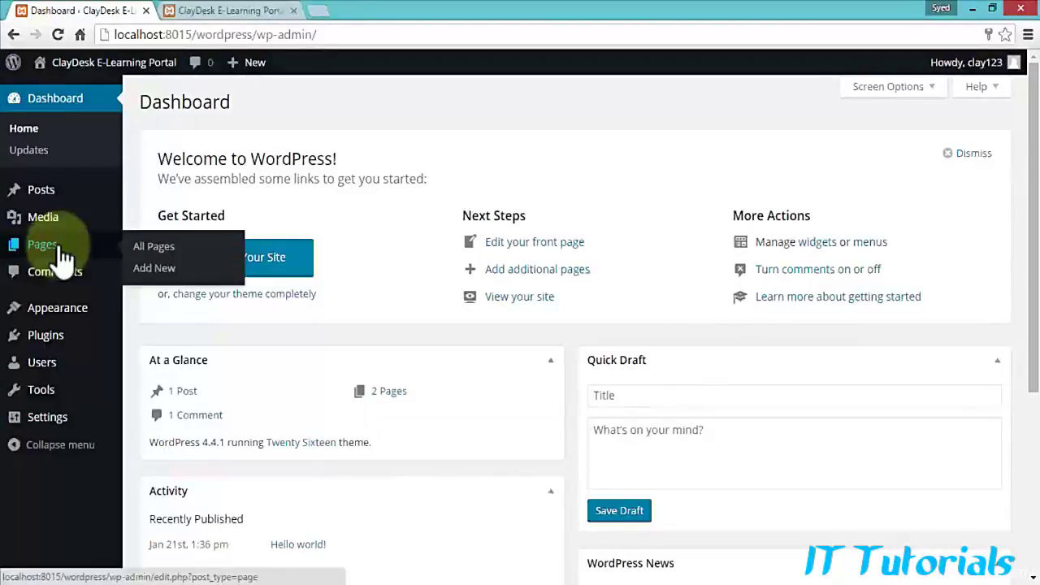
{"action": "mouse_move", "coordinate": [47, 221]}
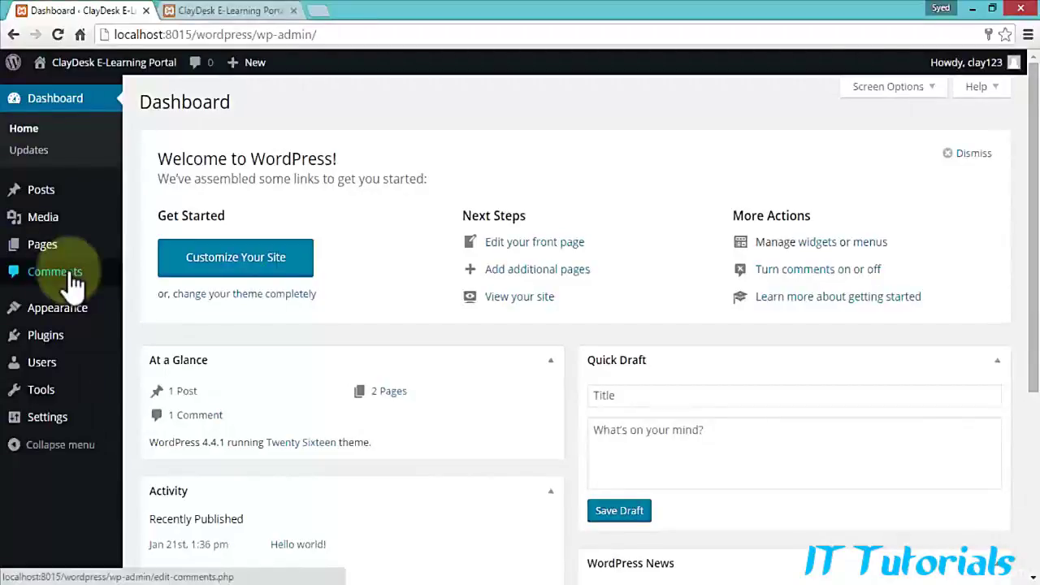
{"action": "mouse_move", "coordinate": [62, 317]}
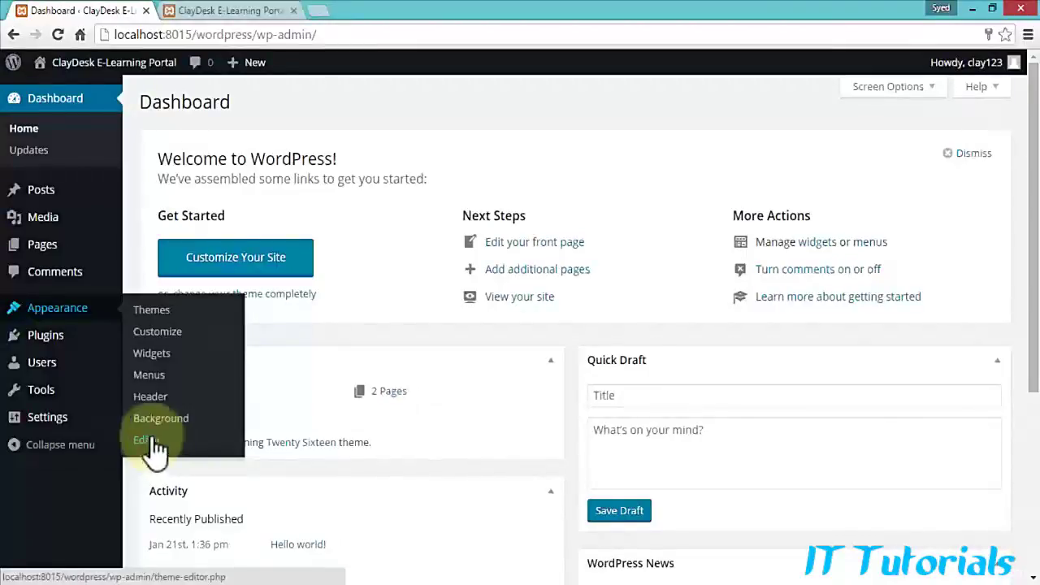
{"action": "mouse_move", "coordinate": [50, 337]}
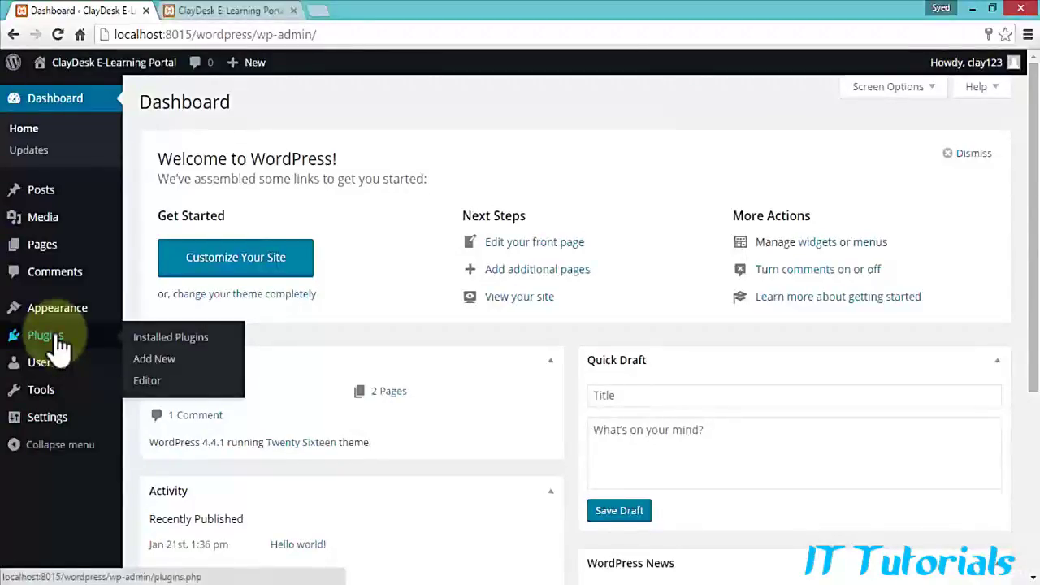
{"action": "mouse_move", "coordinate": [69, 373]}
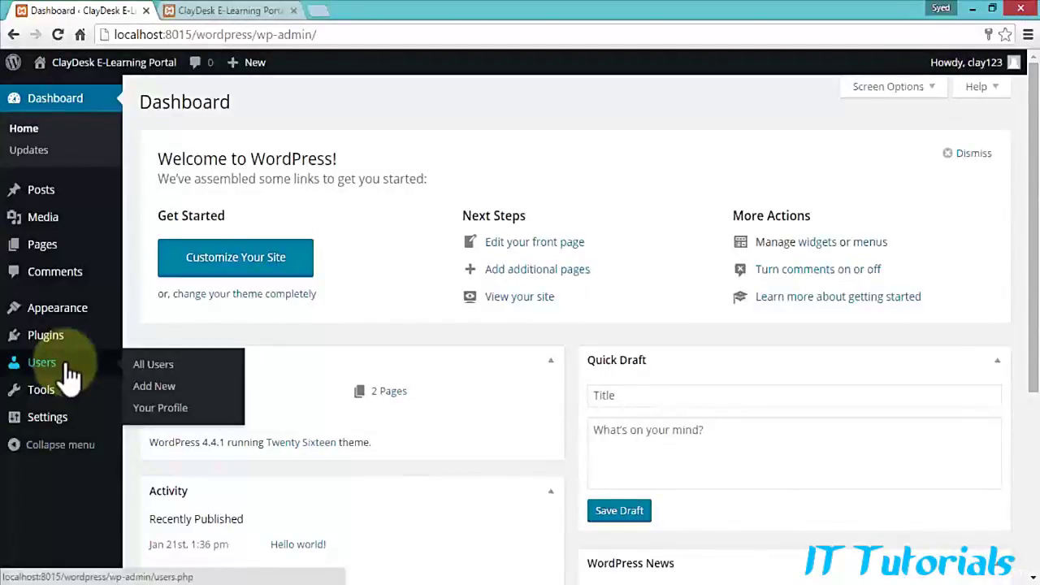
{"action": "mouse_move", "coordinate": [58, 402]}
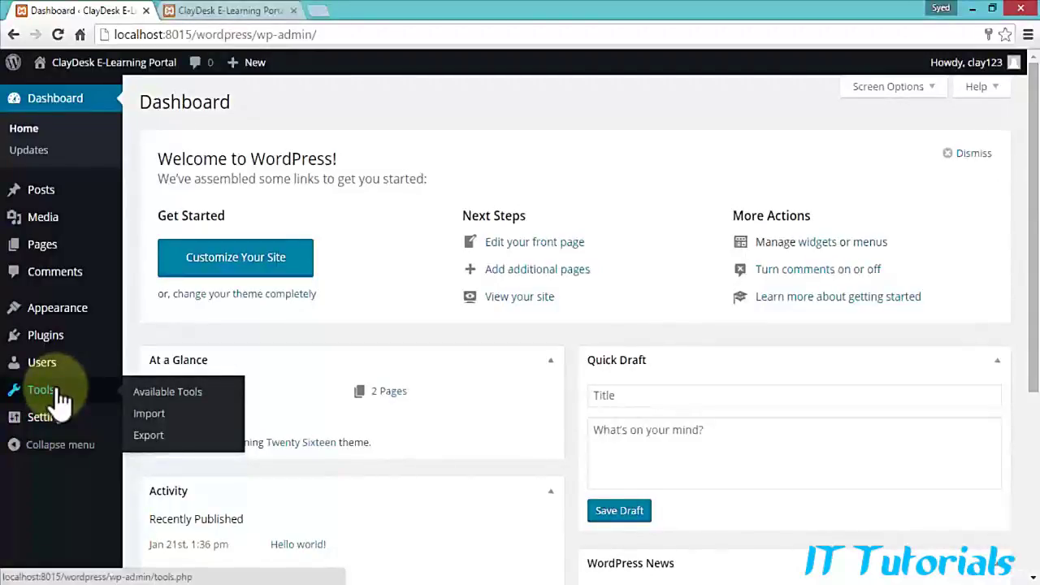
{"action": "mouse_move", "coordinate": [65, 426]}
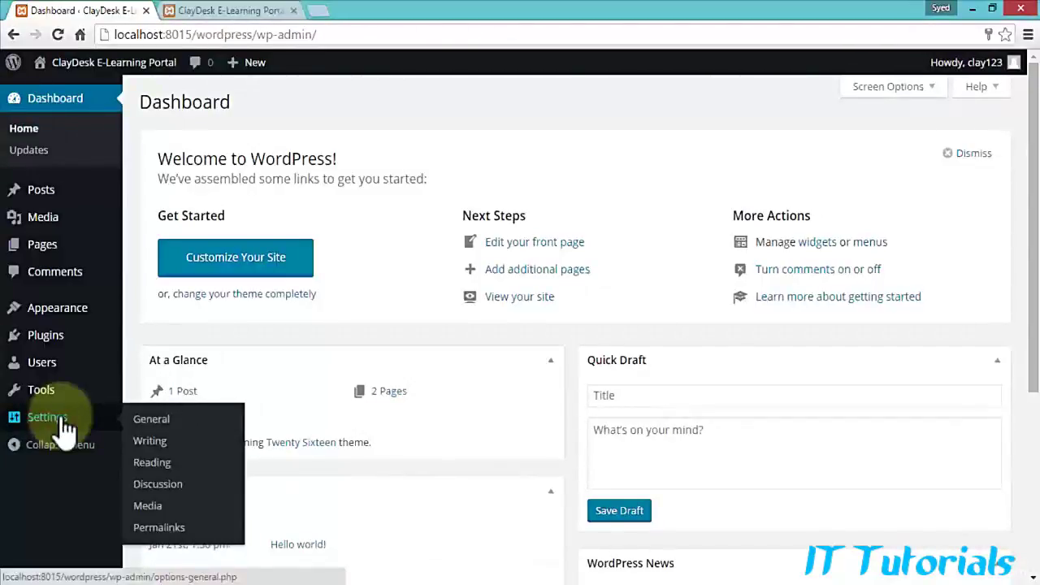
{"action": "left_click", "coordinate": [319, 9]}
{"action": "type", "text": "www.cla"}
{"action": "key", "text": "Return"}
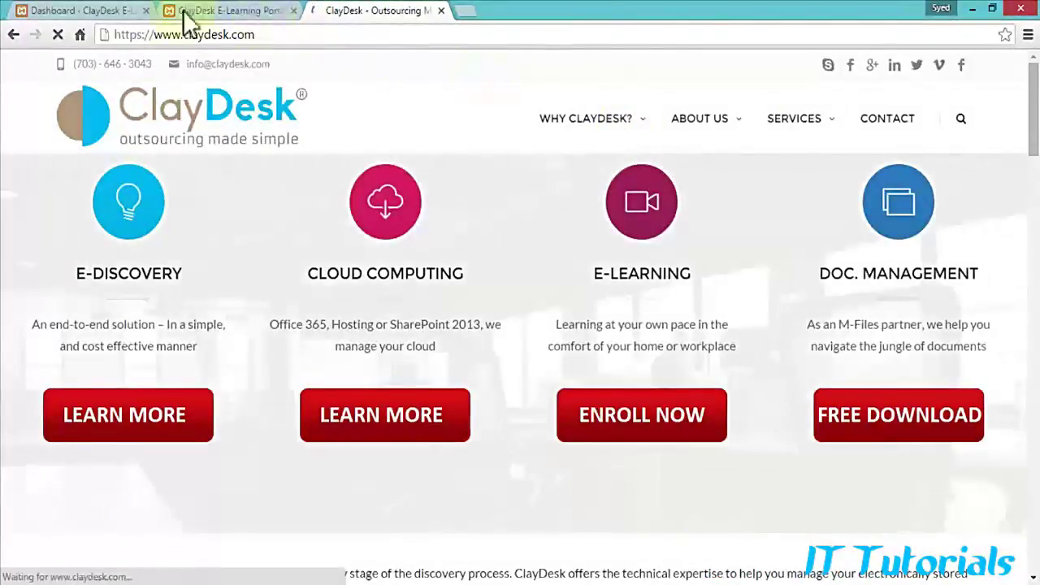
Step: Open Appearance > Menus in WordPress admin, then switch to the claydesk.com tab
{"action": "left_click", "coordinate": [98, 12]}
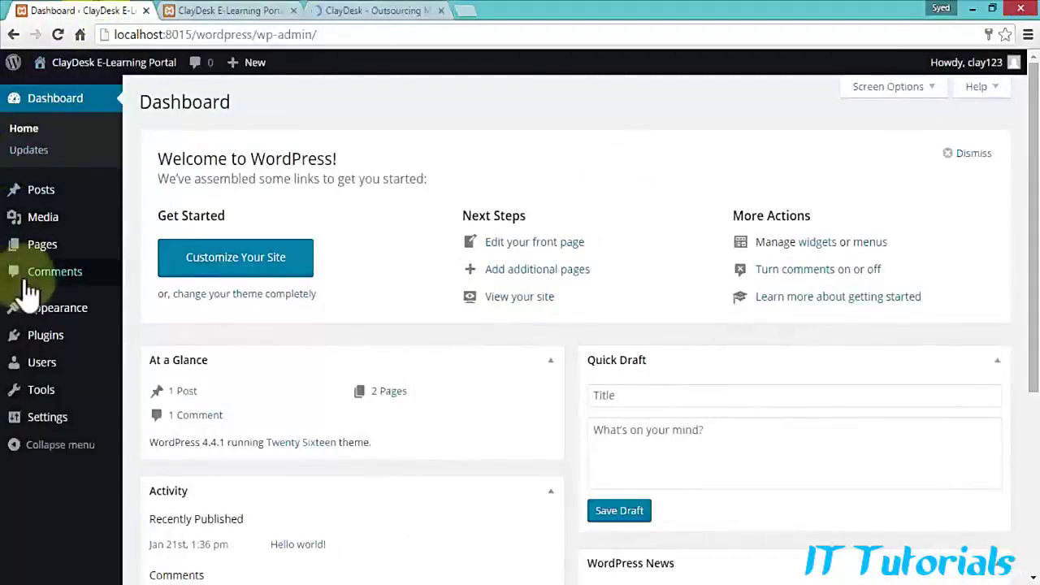
{"action": "mouse_move", "coordinate": [56, 321]}
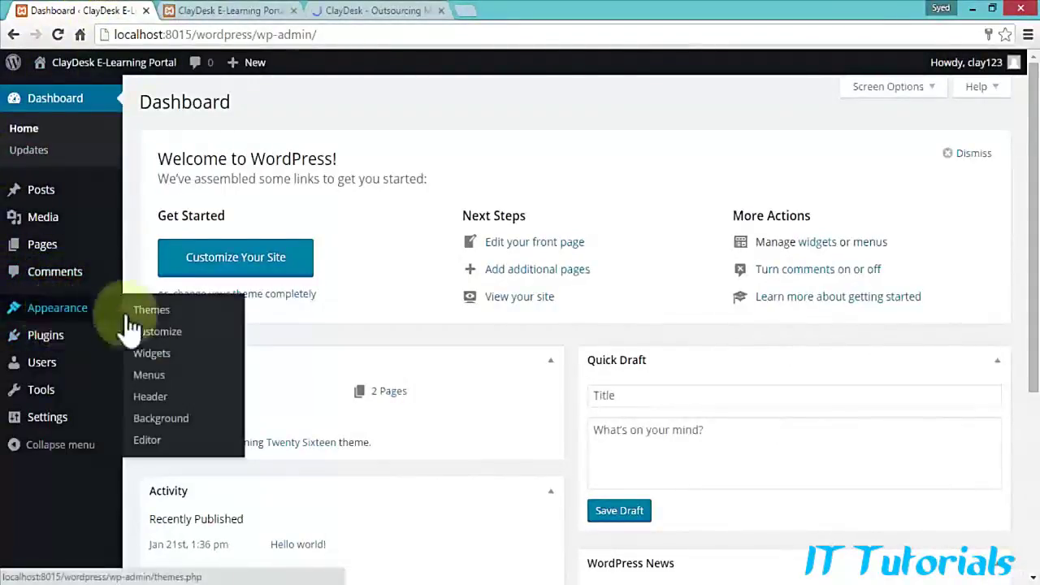
{"action": "left_click", "coordinate": [151, 375]}
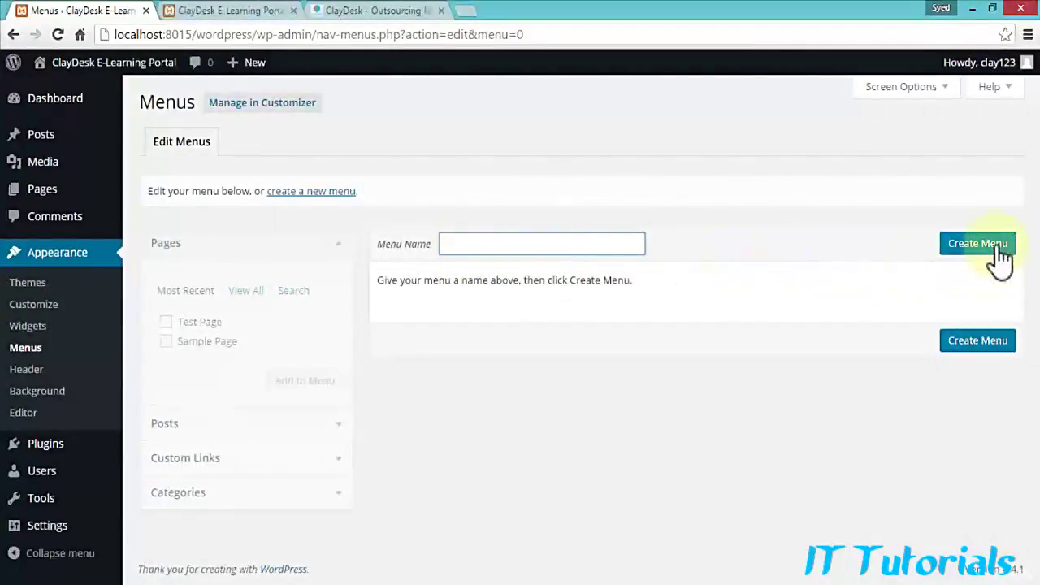
{"action": "left_click", "coordinate": [360, 10]}
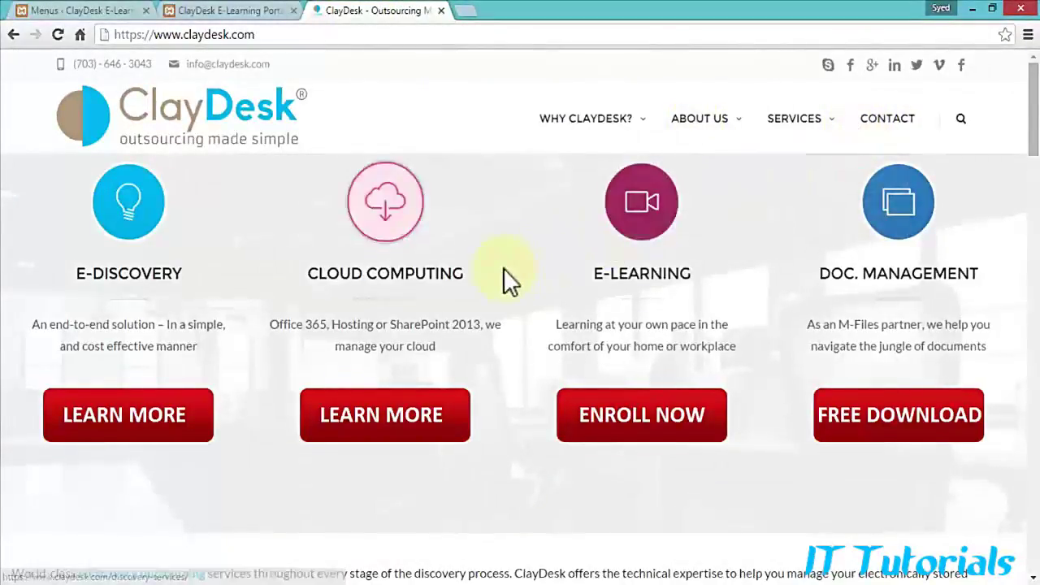
{"action": "scroll", "coordinate": [492, 278], "scroll_direction": "down", "scroll_amount": 4}
{"action": "scroll", "coordinate": [339, 252], "scroll_direction": "down", "scroll_amount": 12}
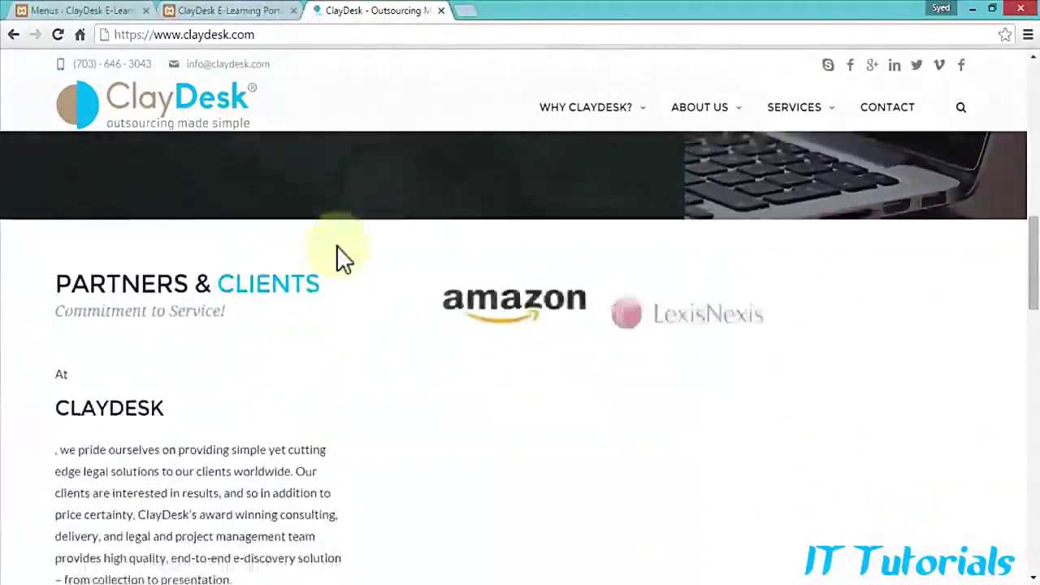
{"action": "scroll", "coordinate": [337, 245], "scroll_direction": "down", "scroll_amount": 12}
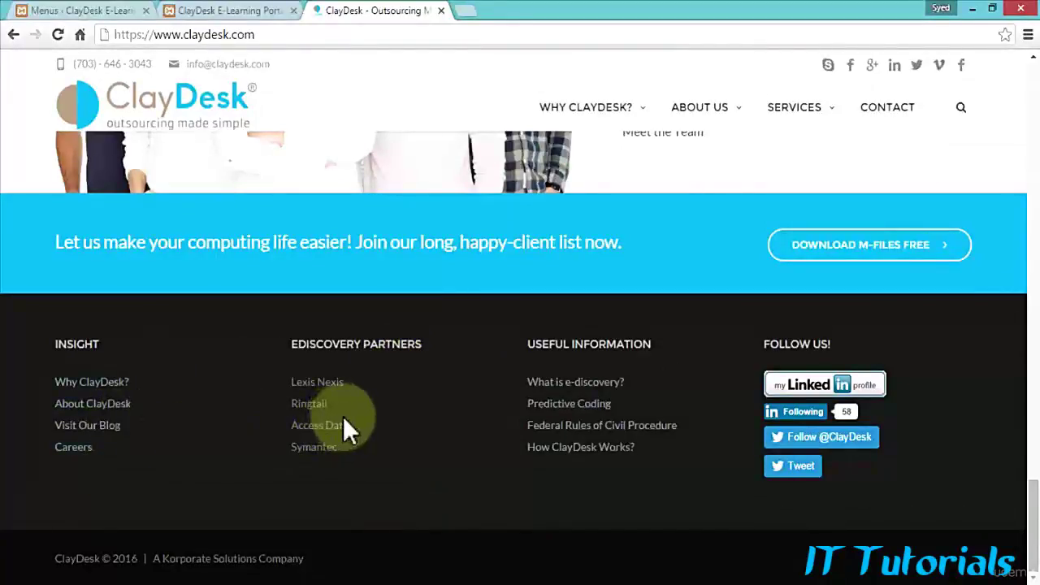
Step: Back in the WordPress admin tab, open Appearance > Widgets
{"action": "left_click", "coordinate": [106, 12]}
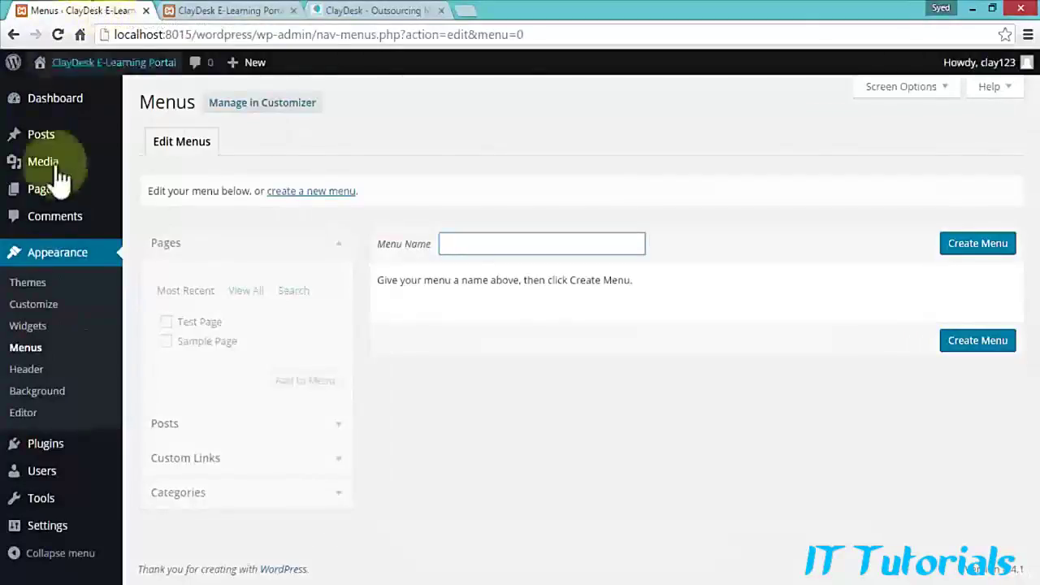
{"action": "mouse_move", "coordinate": [63, 473]}
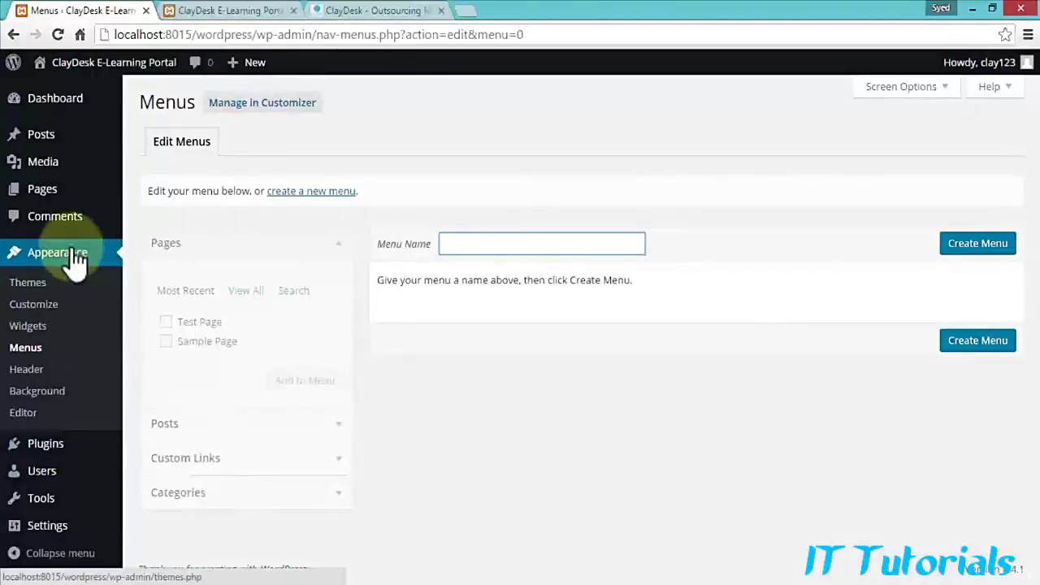
{"action": "left_click", "coordinate": [29, 325]}
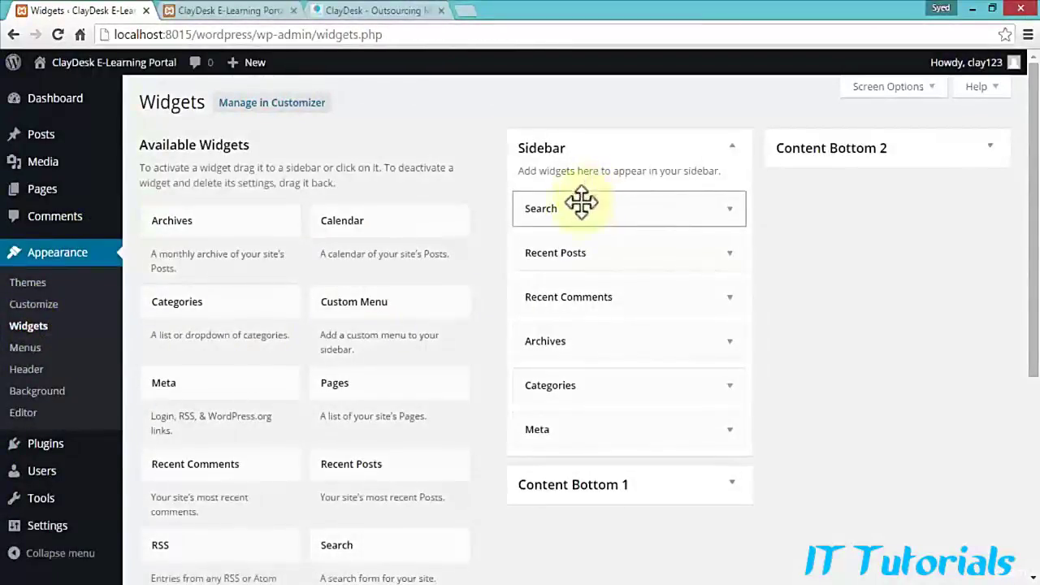
{"action": "left_click", "coordinate": [704, 208]}
{"action": "left_click", "coordinate": [693, 210]}
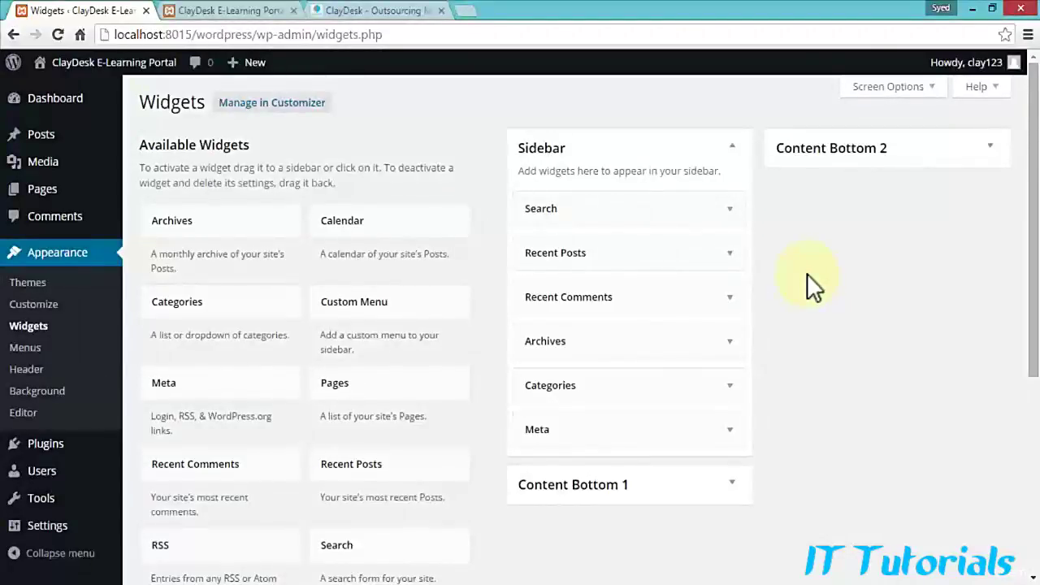
Step: Open the claydesk.com E-Learning Enroll Now course archive, then return to the Widgets tab
{"action": "left_click", "coordinate": [372, 10]}
{"action": "scroll", "coordinate": [347, 315], "scroll_direction": "up", "scroll_amount": 20}
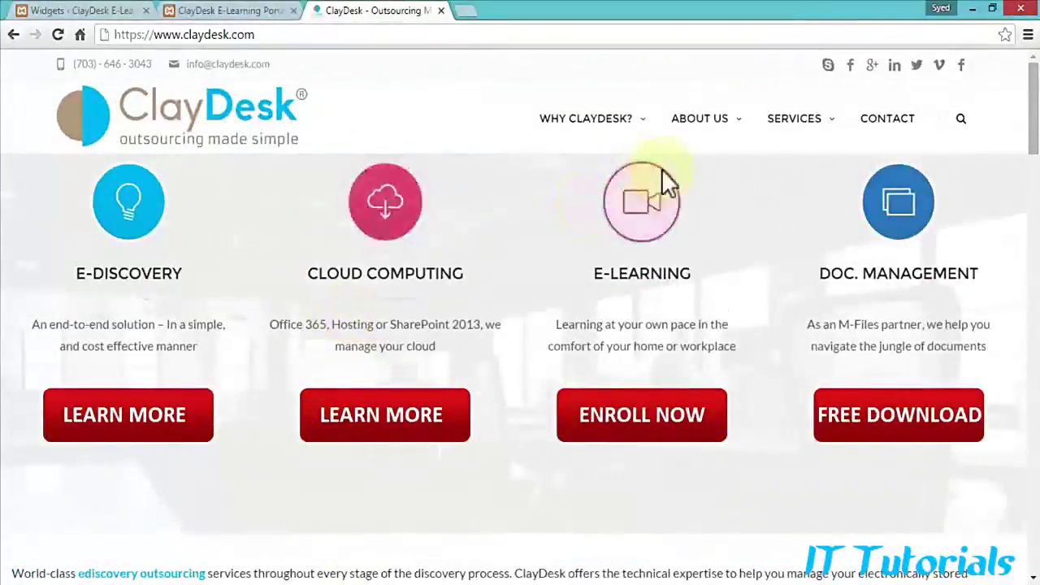
{"action": "left_click", "coordinate": [686, 423]}
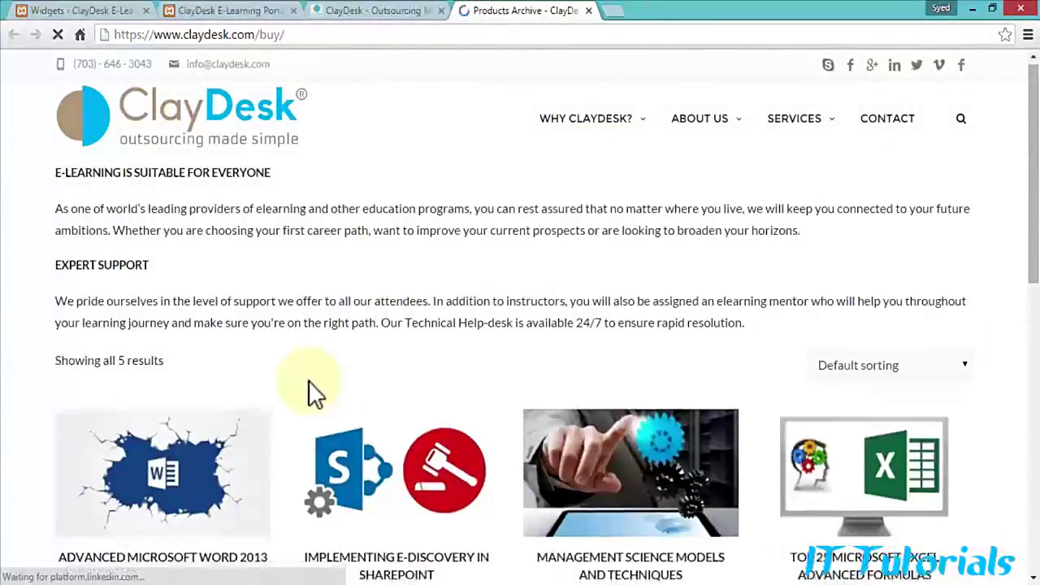
{"action": "scroll", "coordinate": [341, 439], "scroll_direction": "down", "scroll_amount": 1}
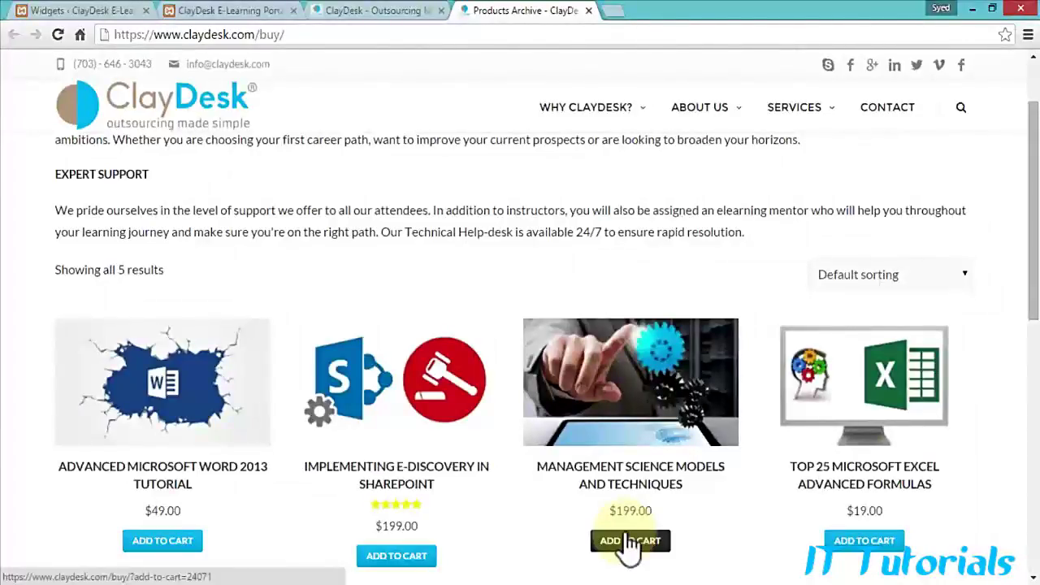
{"action": "left_click", "coordinate": [109, 12]}
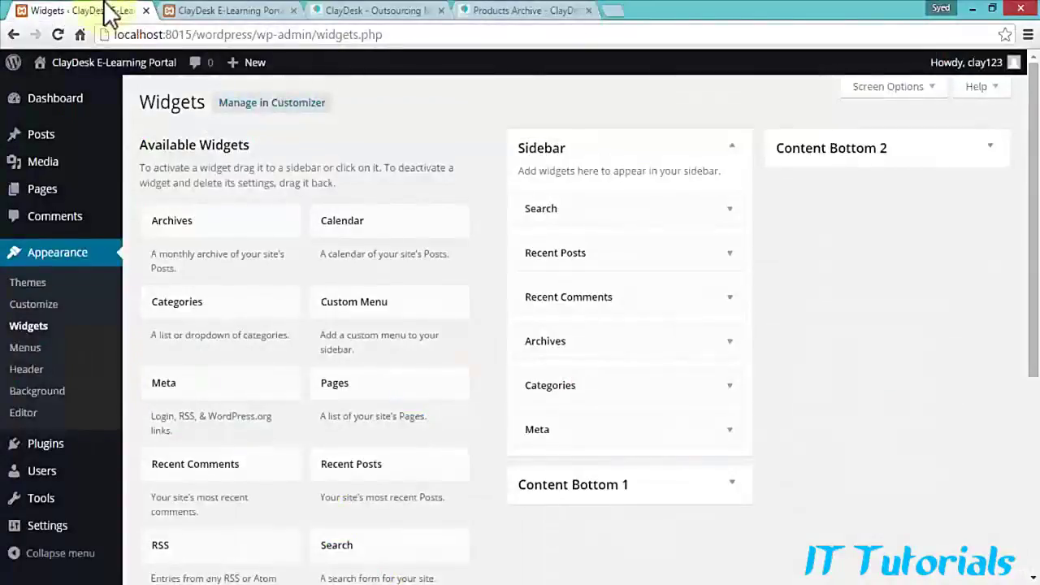
Step: Return to the local admin Dashboard, then bring the Chrome window showing Google to the front
{"action": "left_click", "coordinate": [39, 104]}
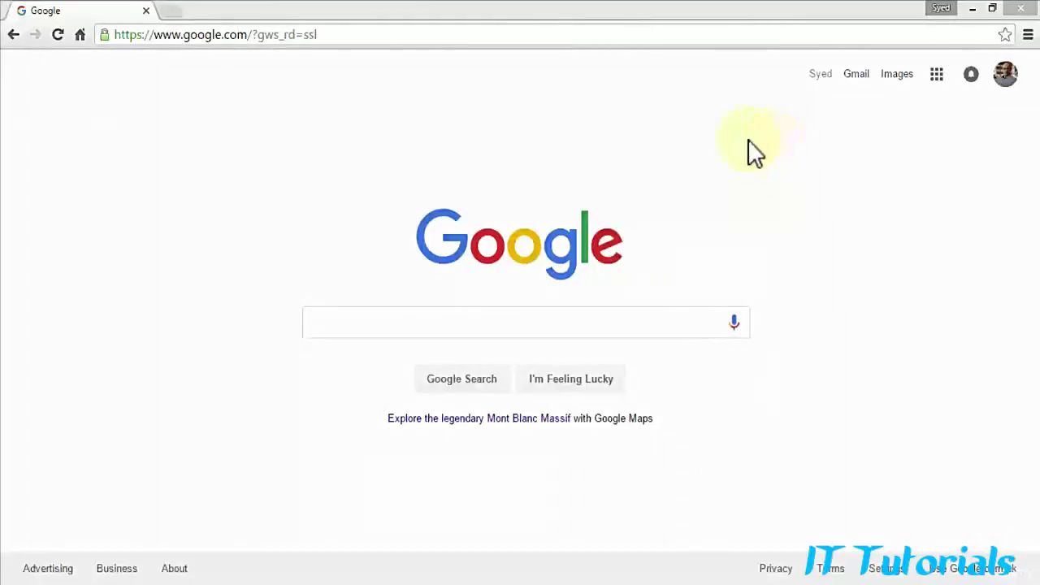
Step: Load the live ClayDesk E-Learning Portal at claydeskcourse.atwebpages.com in Chrome
{"action": "left_click", "coordinate": [267, 37]}
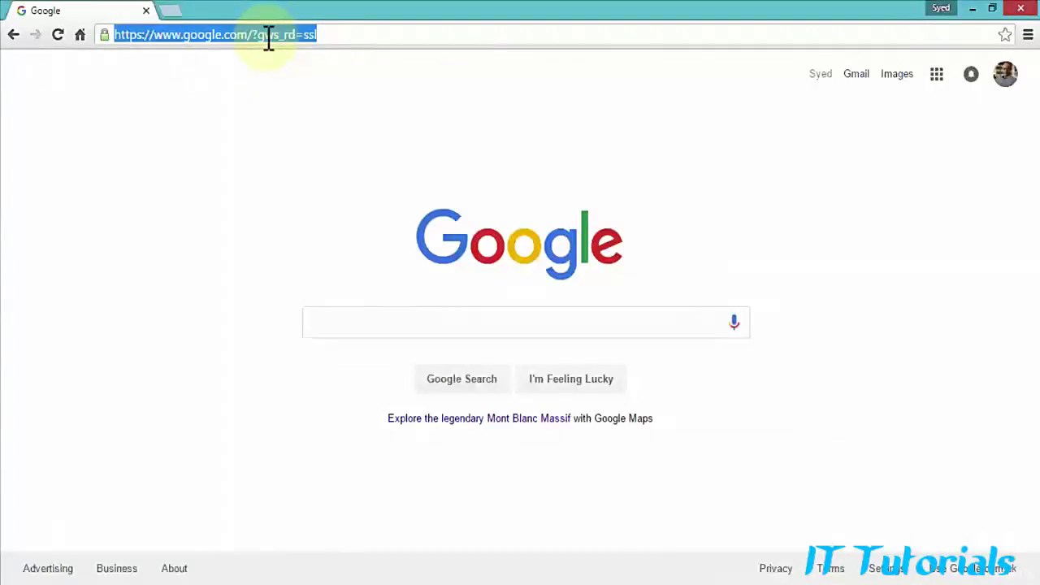
{"action": "type", "text": "claydeskcourse.atwebpages.com"}
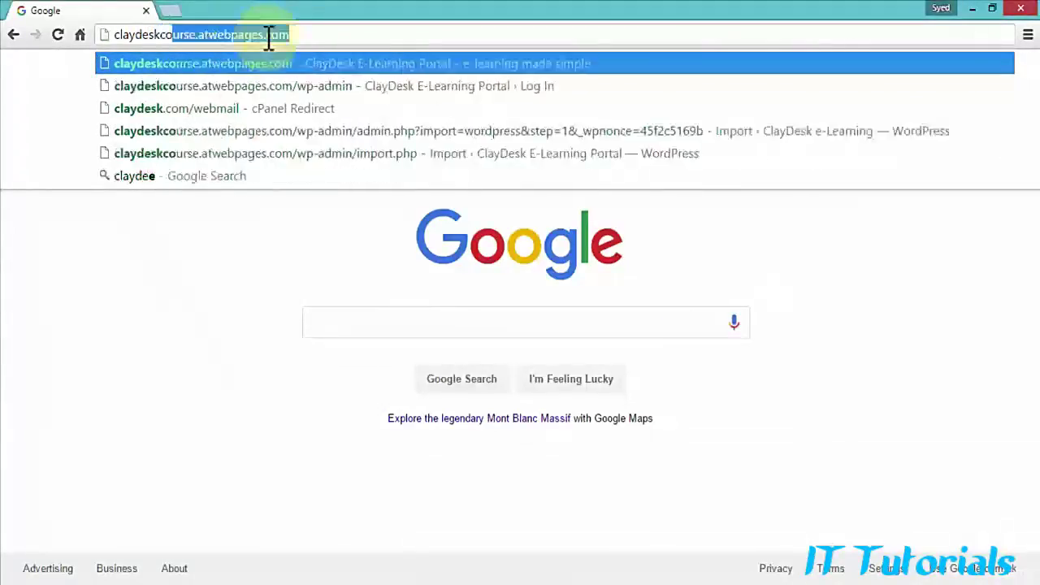
{"action": "key", "text": "Return"}
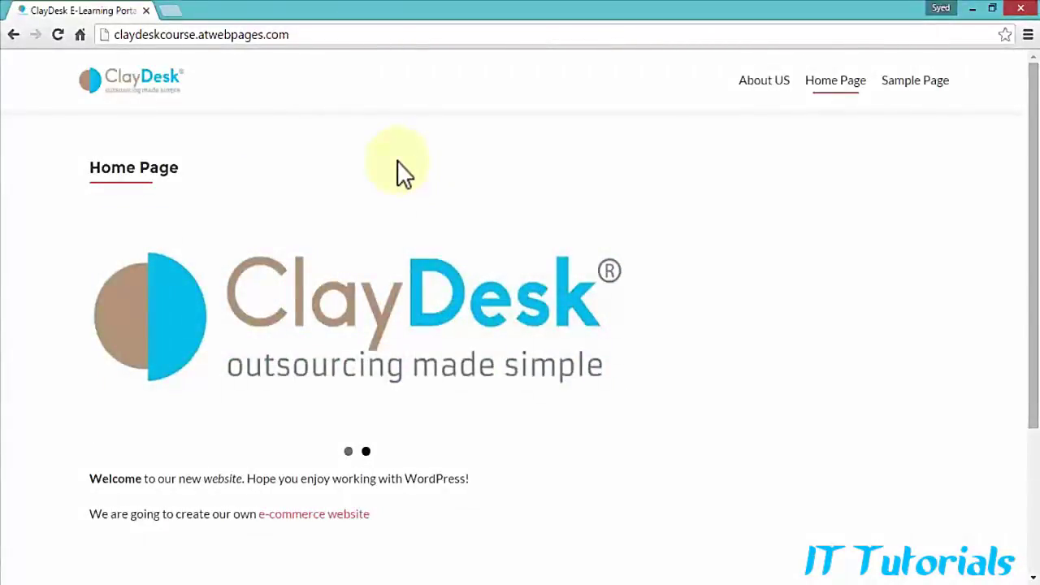
Step: Append /wp-admin to the live site's web address
{"action": "left_click", "coordinate": [143, 34]}
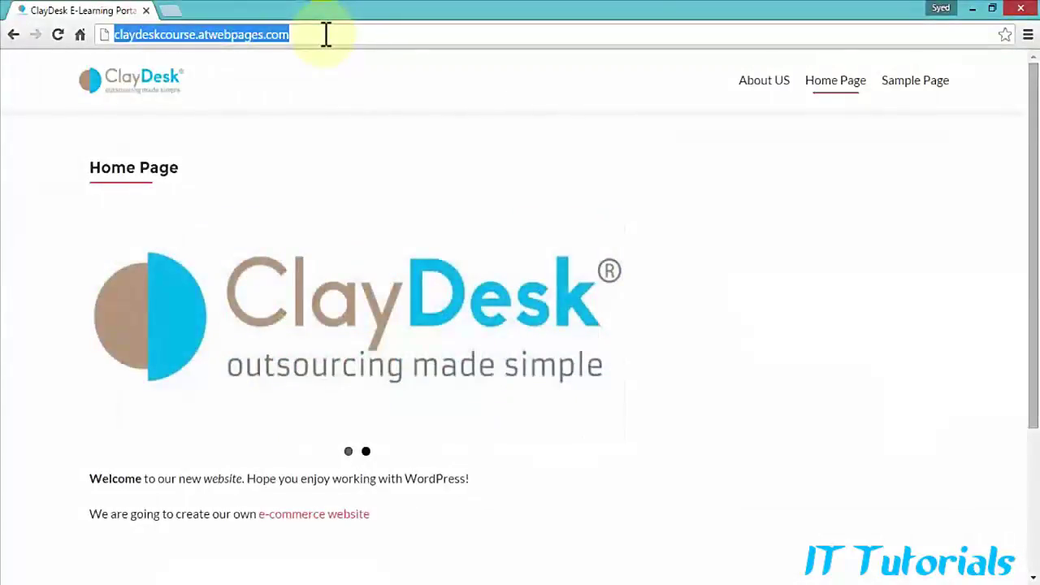
{"action": "left_click", "coordinate": [326, 35]}
{"action": "type", "text": "/"}
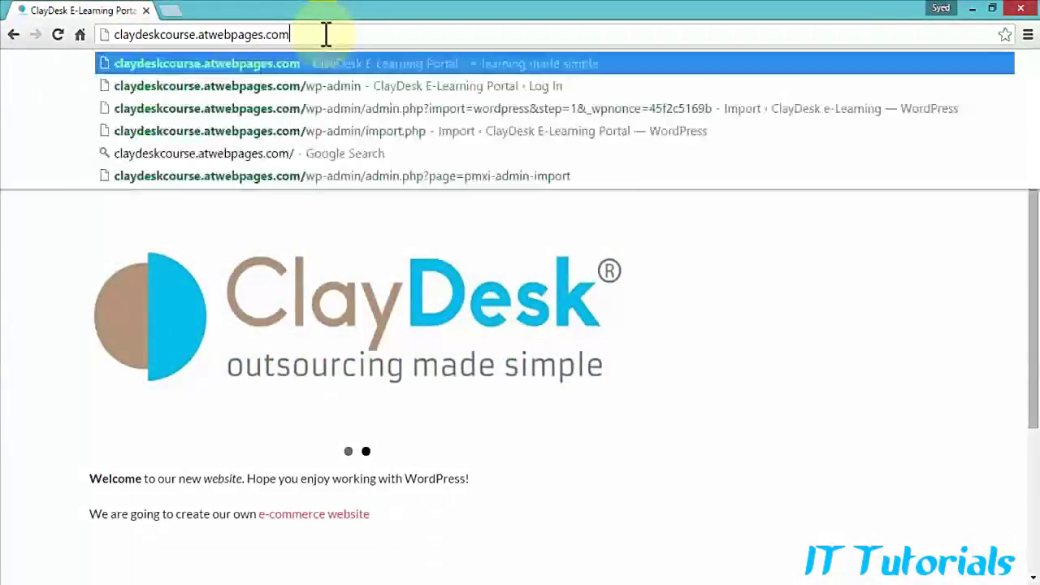
{"action": "type", "text": "wp-admin"}
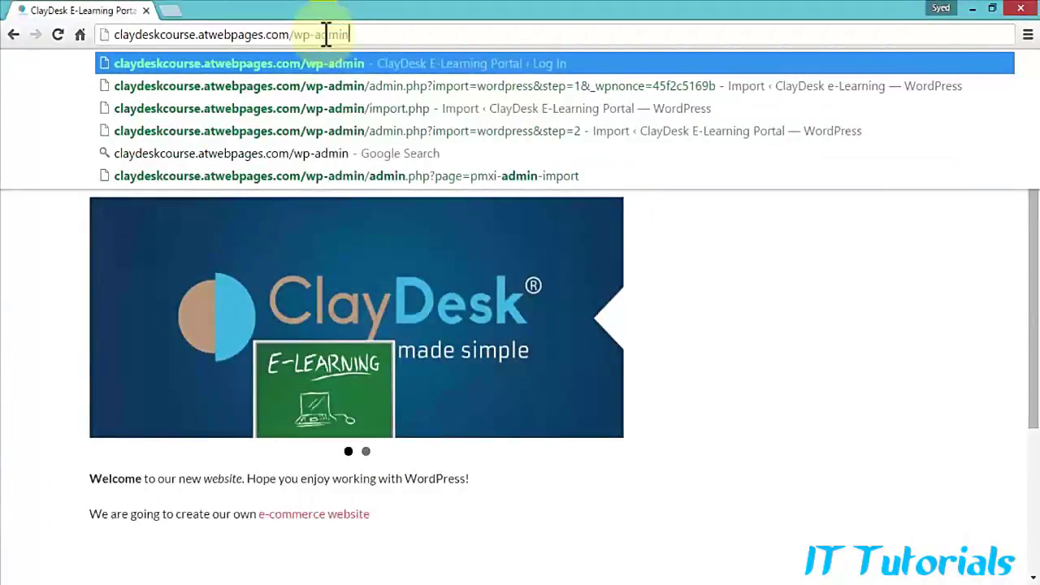
Step: Open the live site's wp-admin login and sign in with the admin username and password
{"action": "key", "text": "Return"}
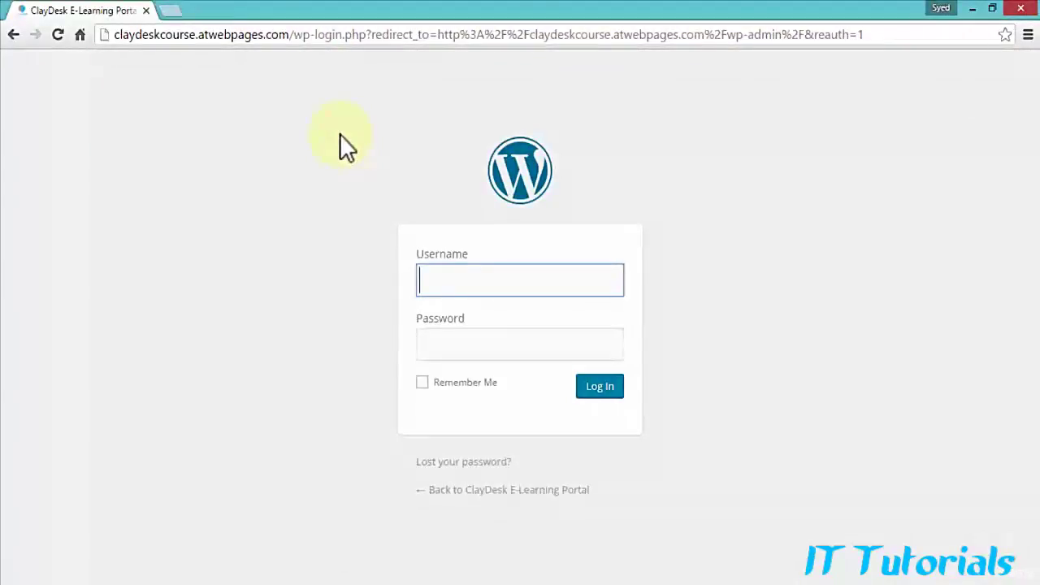
{"action": "type", "text": "clay"}
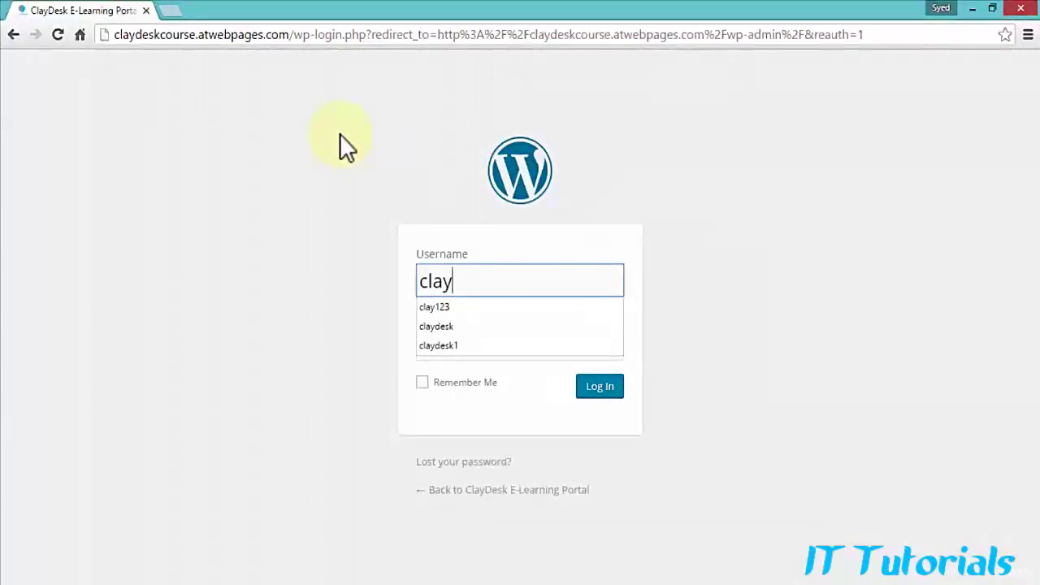
{"action": "type", "text": "123"}
{"action": "key", "text": "Tab"}
{"action": "type", "text": "********"}
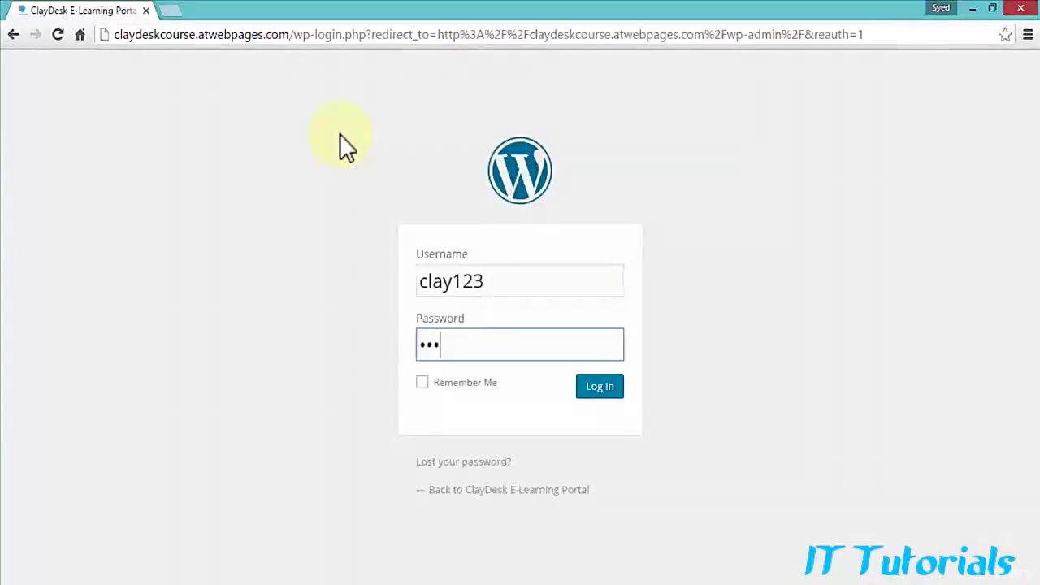
{"action": "type", "text": "*"}
{"action": "key", "text": "Return"}
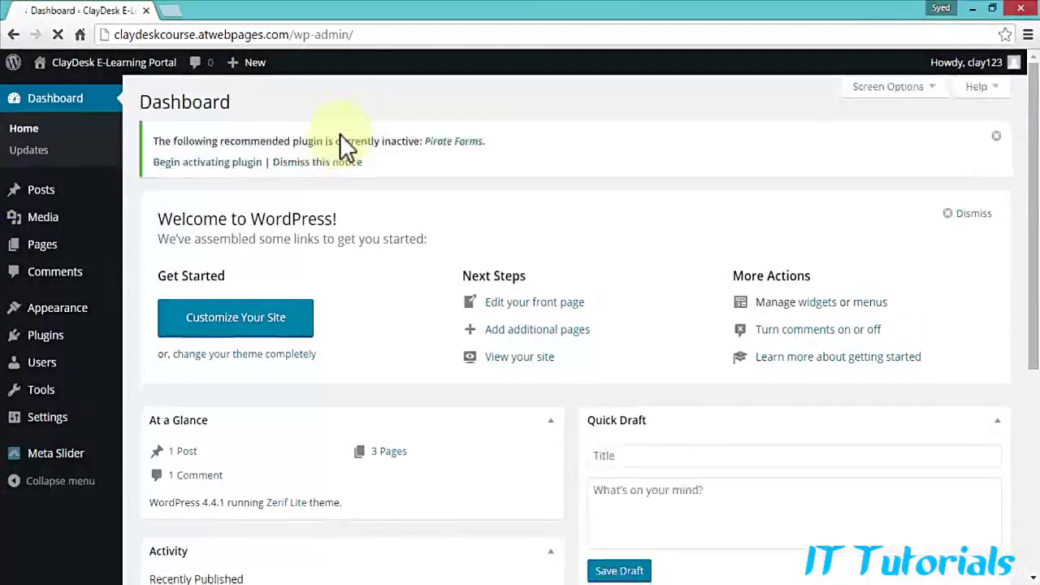
Step: Open the live site's Home Page in the editor from the Pages list
{"action": "left_click", "coordinate": [39, 251]}
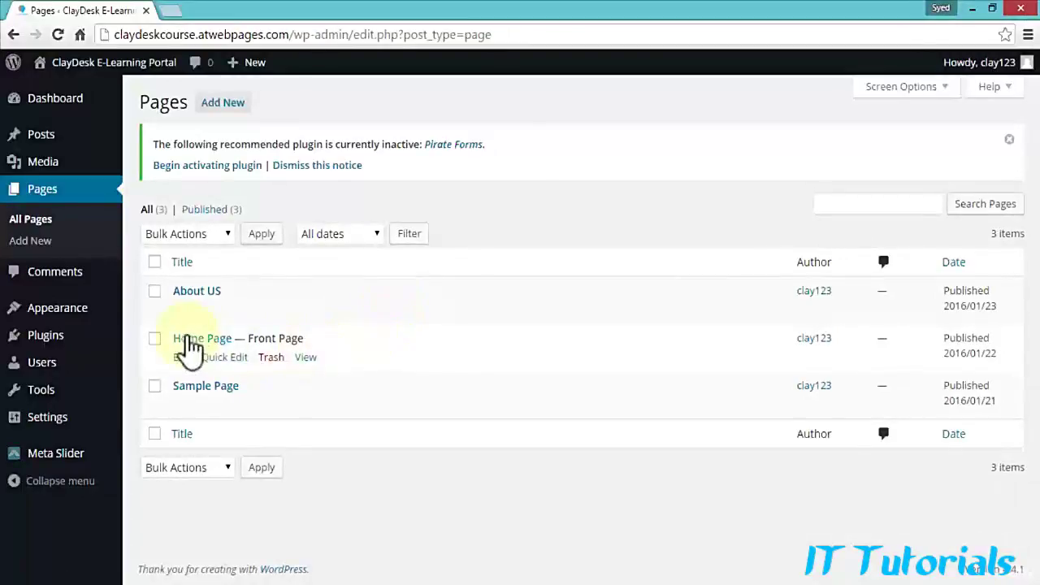
{"action": "left_click", "coordinate": [188, 344]}
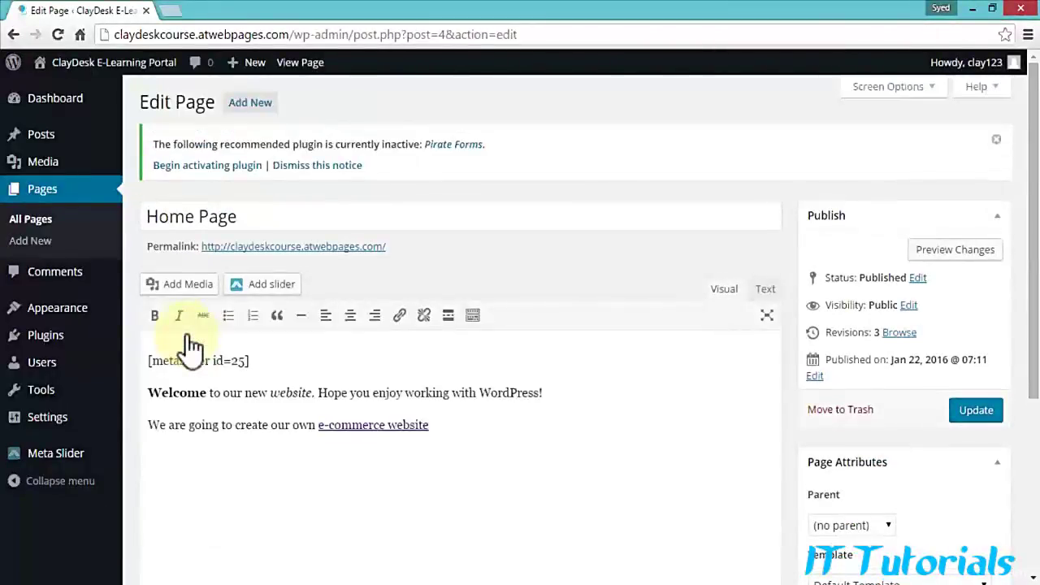
Step: Inspect the [metaslider id=25] shortcode and confirm the e-commerce website link targets claydesk.com/buy
{"action": "double_click", "coordinate": [237, 361]}
{"action": "left_click_drag", "start_coordinate": [218, 360], "coordinate": [572, 394]}
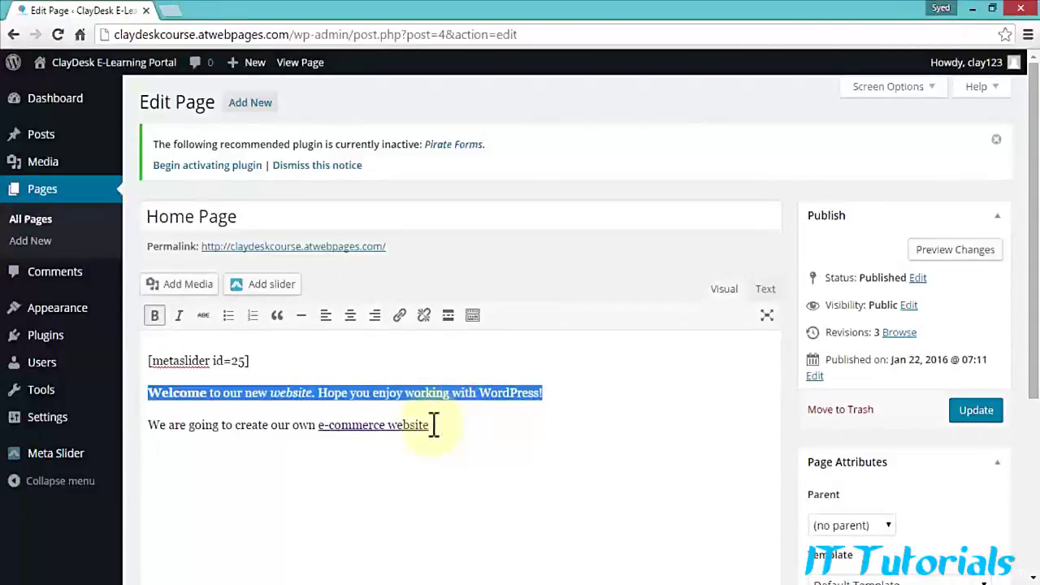
{"action": "left_click_drag", "start_coordinate": [431, 425], "coordinate": [318, 425]}
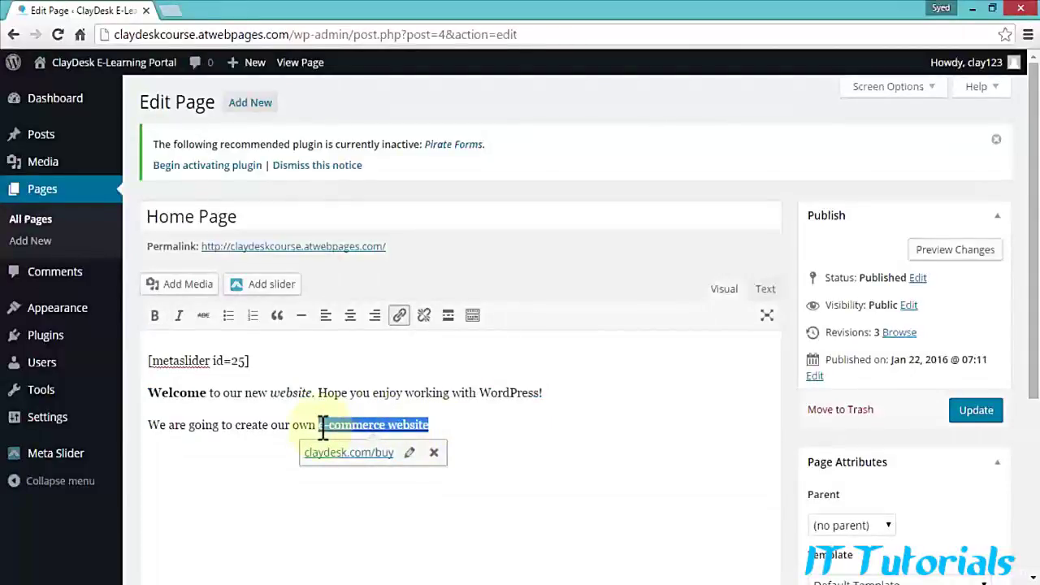
{"action": "left_click", "coordinate": [458, 427]}
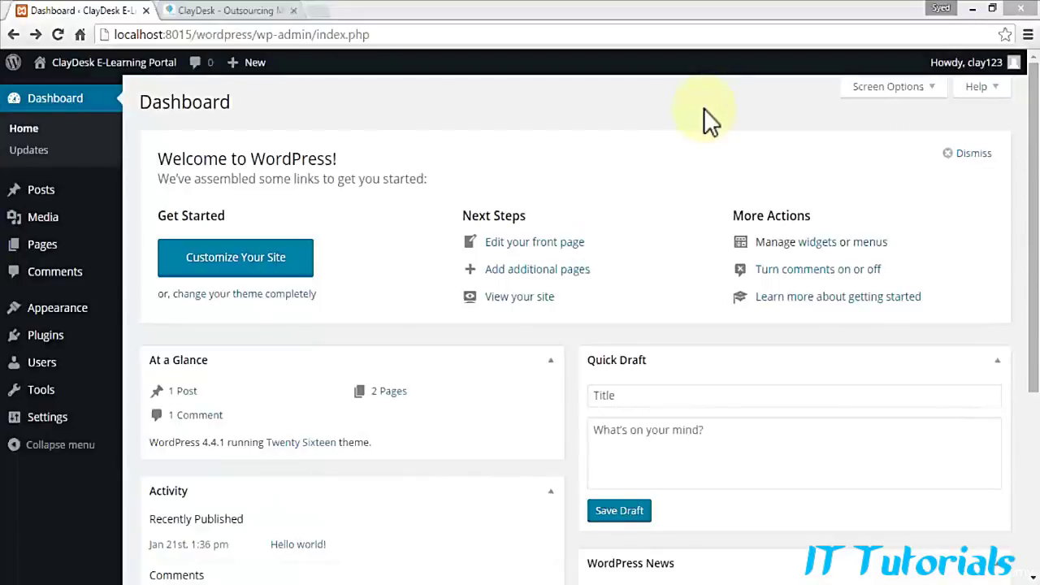
Step: Open the local site's front page in a new tab and scroll through the Test Page
{"action": "mouse_move", "coordinate": [96, 69]}
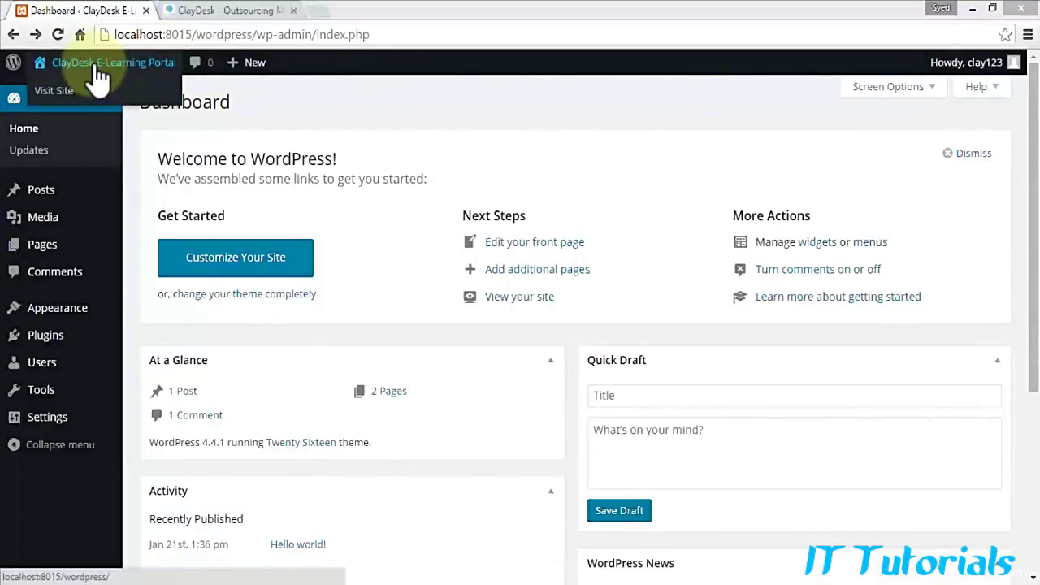
{"action": "right_click", "coordinate": [62, 101]}
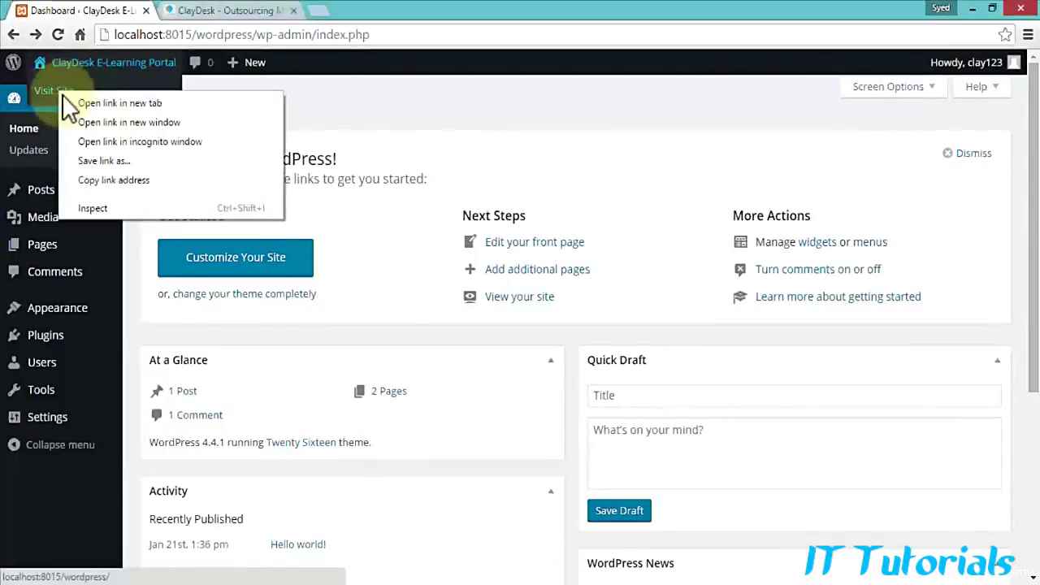
{"action": "left_click", "coordinate": [72, 101]}
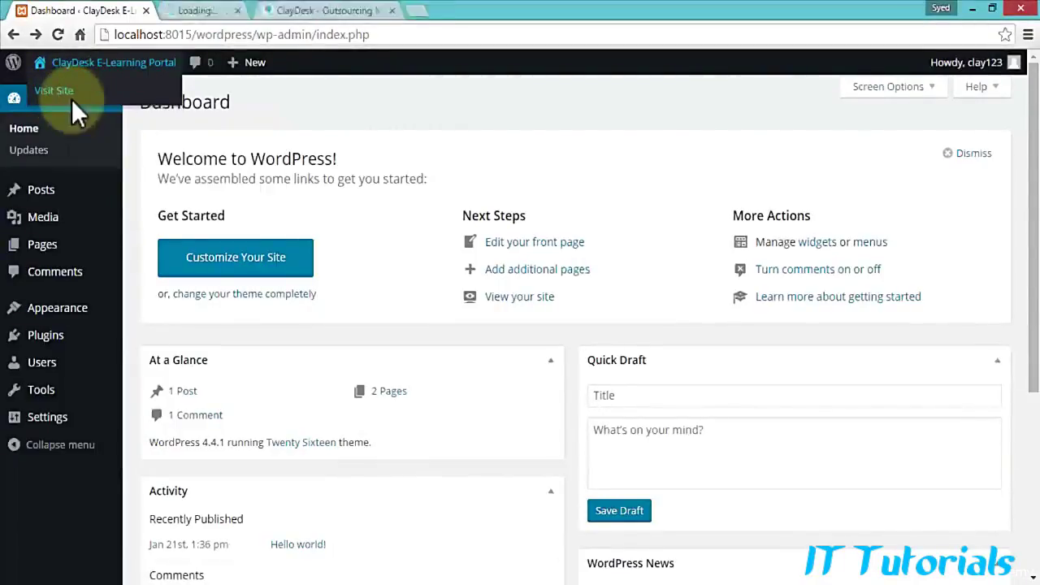
{"action": "left_click", "coordinate": [225, 10]}
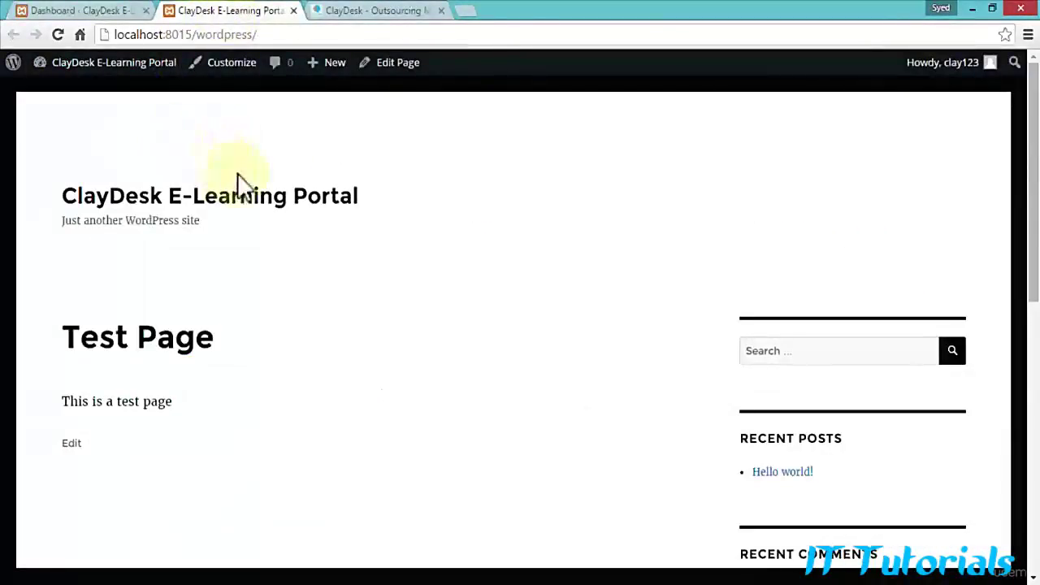
{"action": "scroll", "coordinate": [241, 285], "scroll_direction": "down", "scroll_amount": 5}
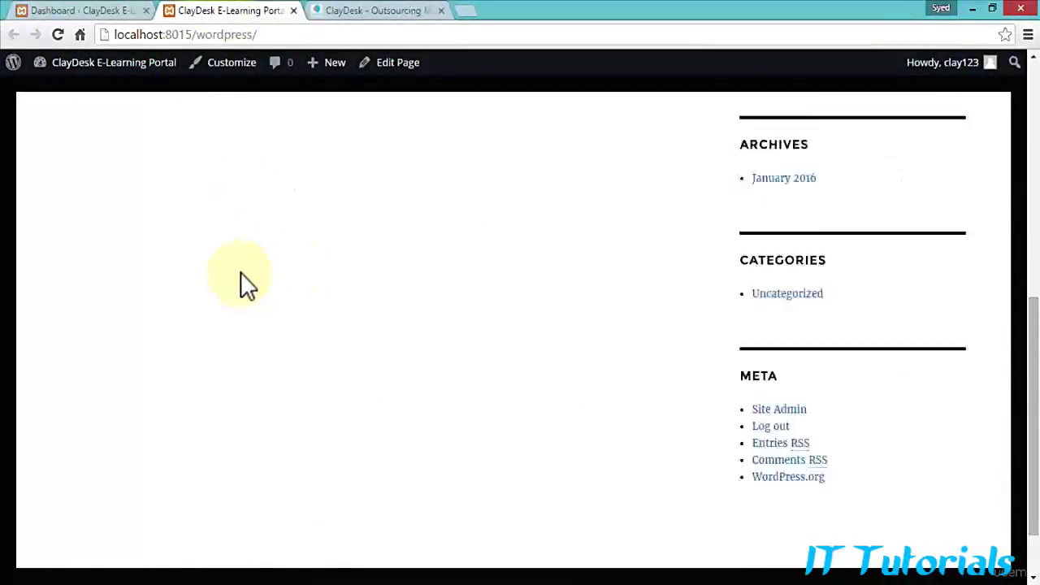
{"action": "scroll", "coordinate": [248, 282], "scroll_direction": "up", "scroll_amount": 5}
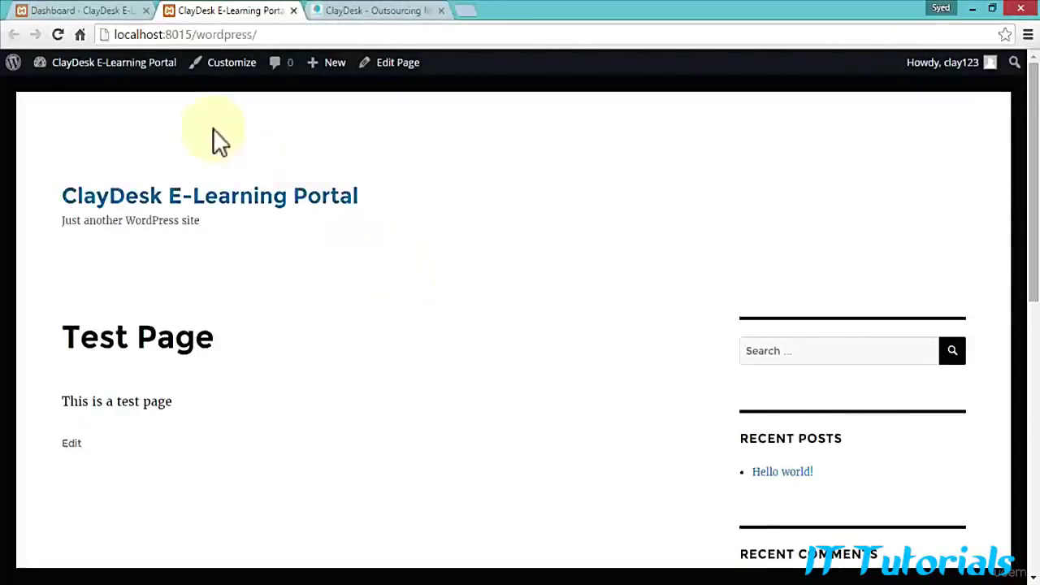
Step: Go to Appearance > Themes from the admin Dashboard tab
{"action": "left_click", "coordinate": [105, 13]}
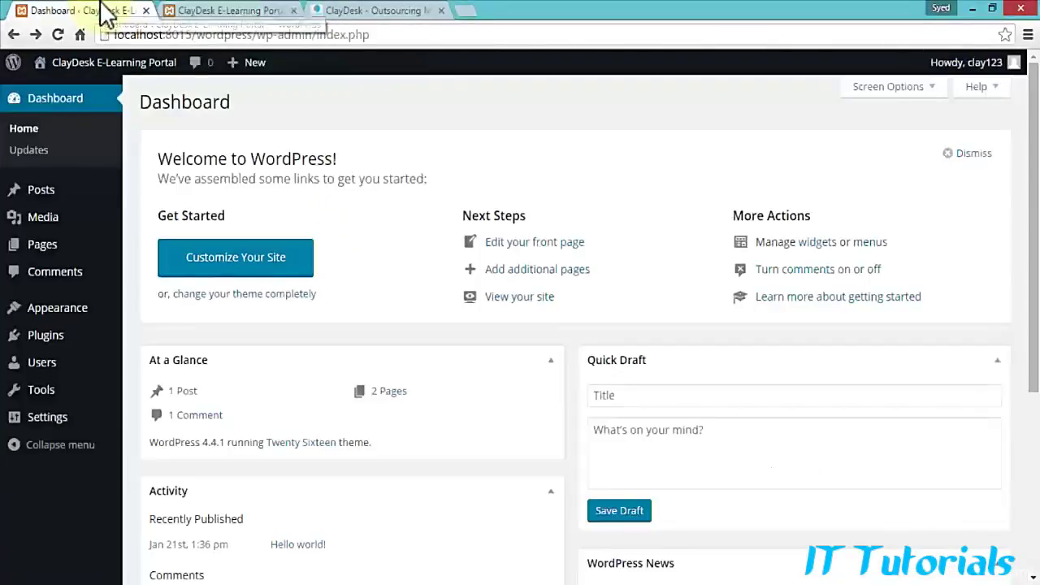
{"action": "mouse_move", "coordinate": [70, 313]}
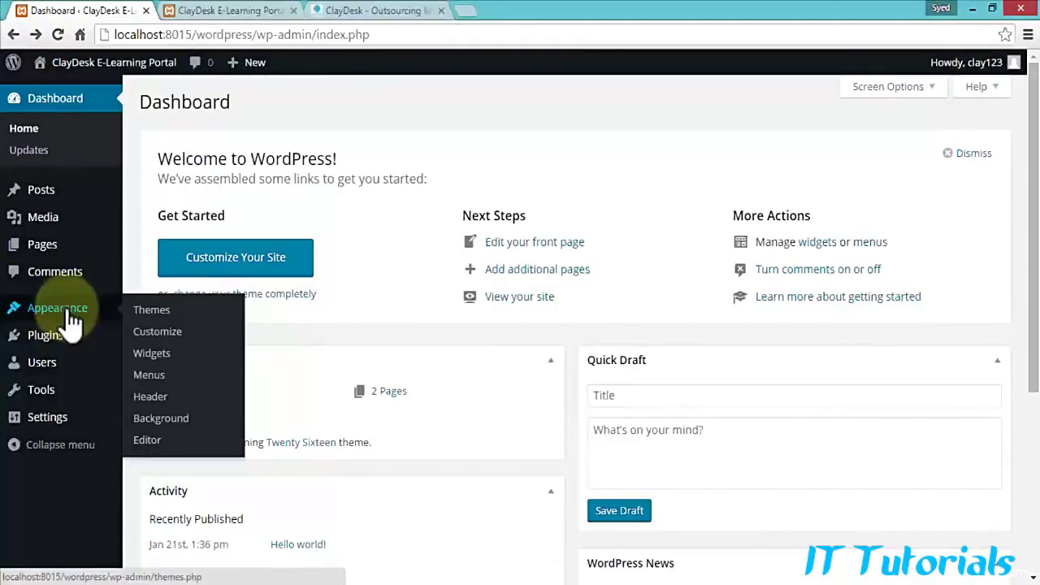
{"action": "left_click", "coordinate": [164, 310]}
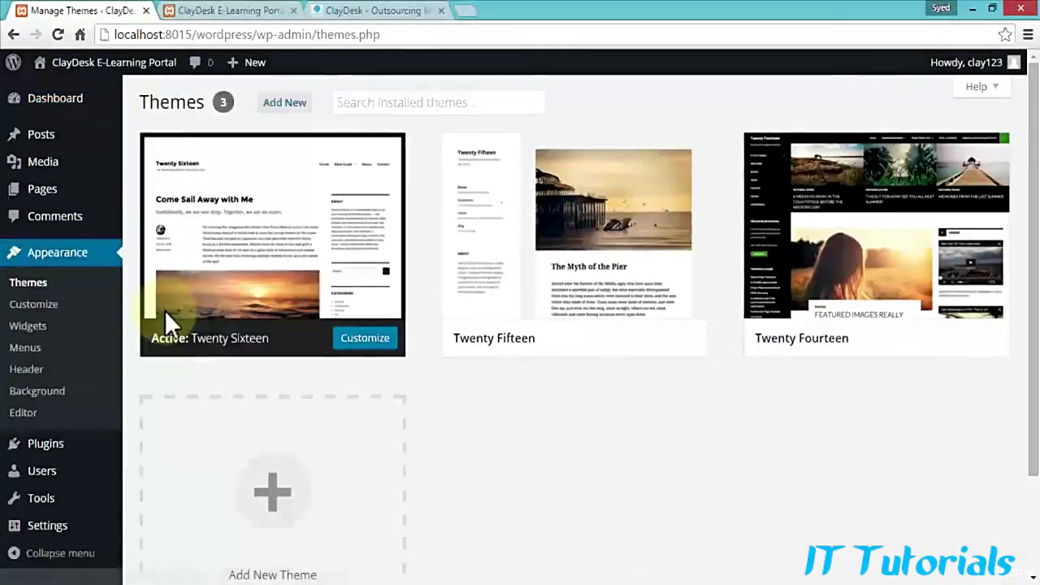
{"action": "mouse_move", "coordinate": [164, 309]}
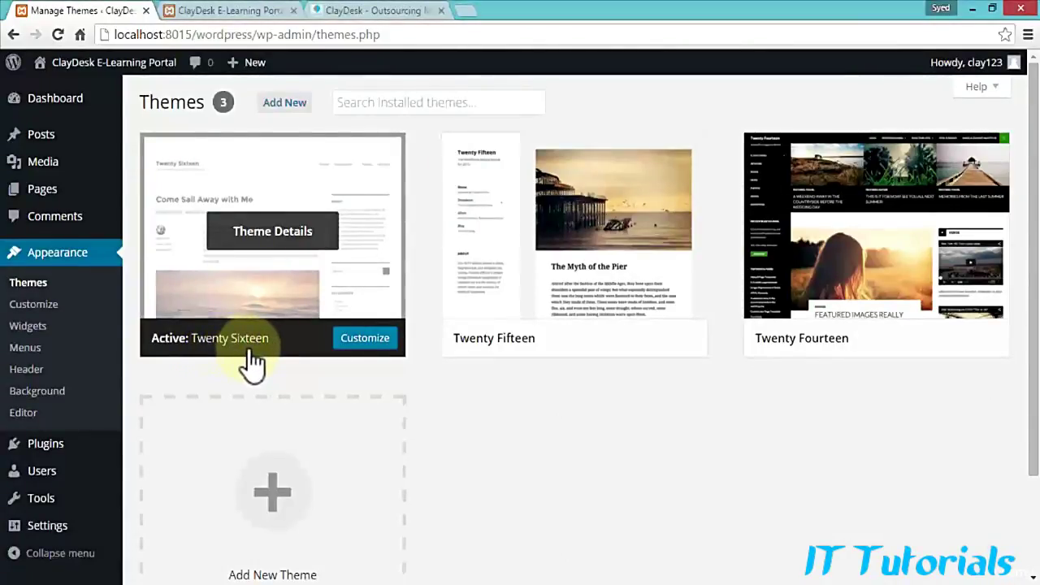
Step: Check the site tab, then return to the Manage Themes page listing three themes
{"action": "left_click", "coordinate": [205, 12]}
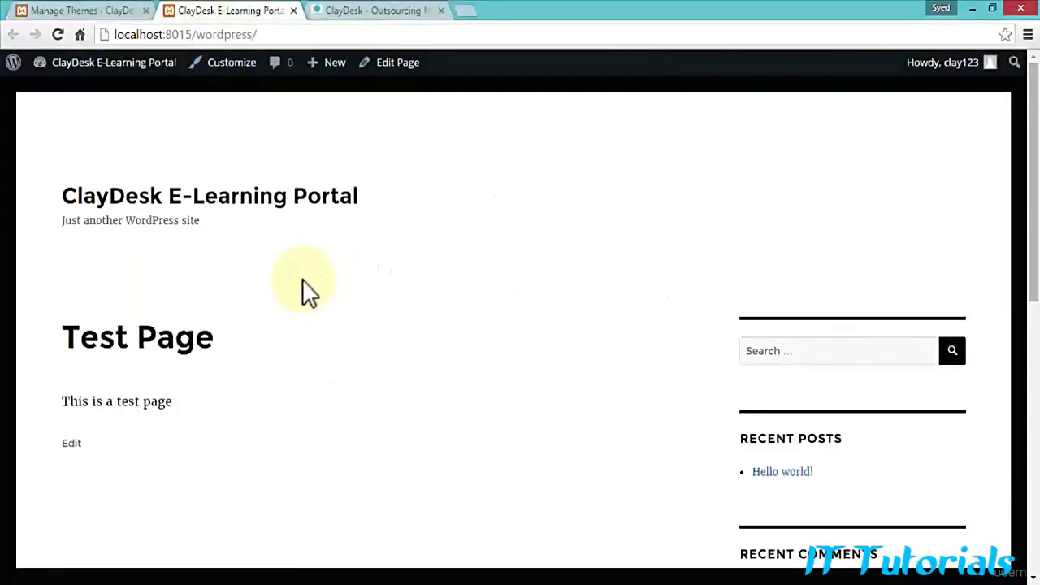
{"action": "scroll", "coordinate": [297, 284], "scroll_direction": "down", "scroll_amount": 6}
{"action": "scroll", "coordinate": [291, 260], "scroll_direction": "up", "scroll_amount": 5}
{"action": "scroll", "coordinate": [300, 297], "scroll_direction": "up", "scroll_amount": 1}
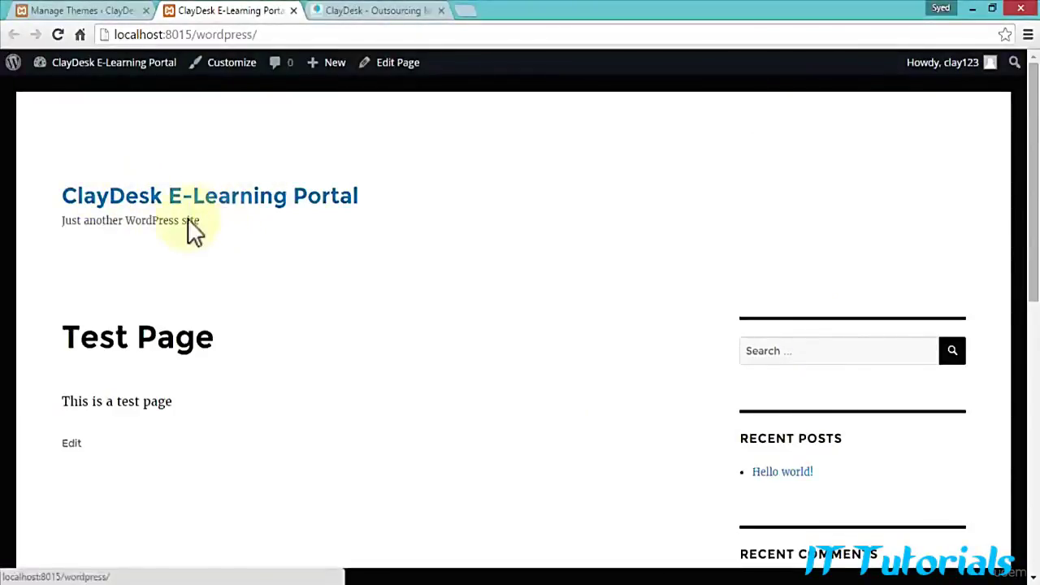
{"action": "left_click", "coordinate": [91, 11]}
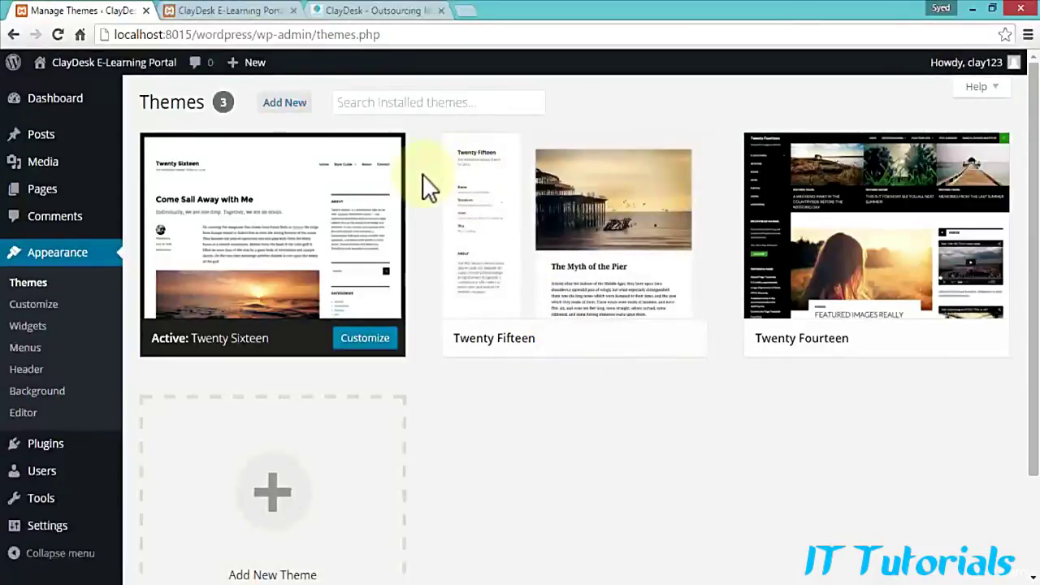
{"action": "mouse_move", "coordinate": [454, 248]}
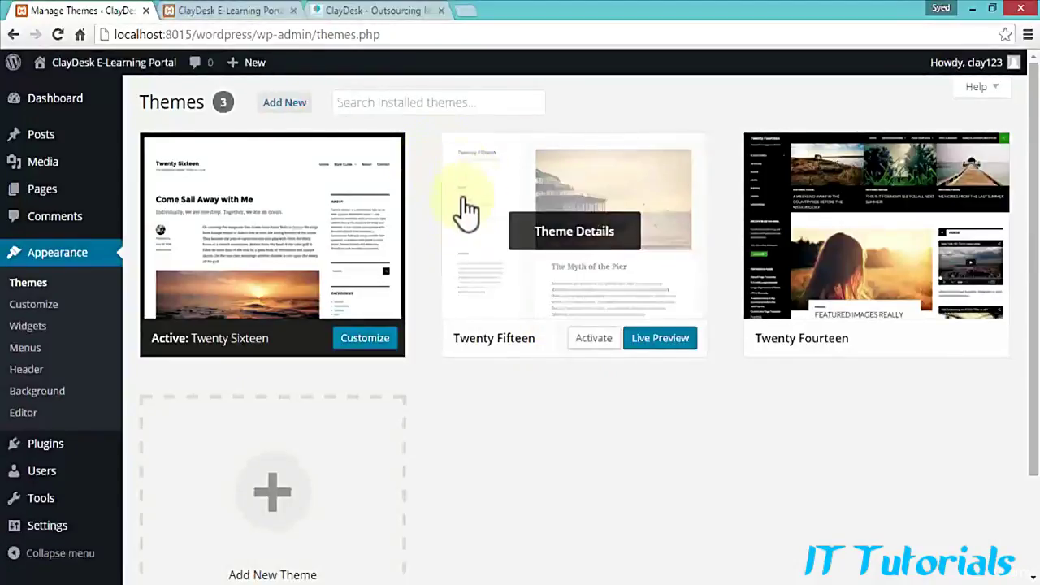
Step: Live-preview Twenty Fifteen in the Customizer and save and activate it
{"action": "left_click", "coordinate": [664, 338]}
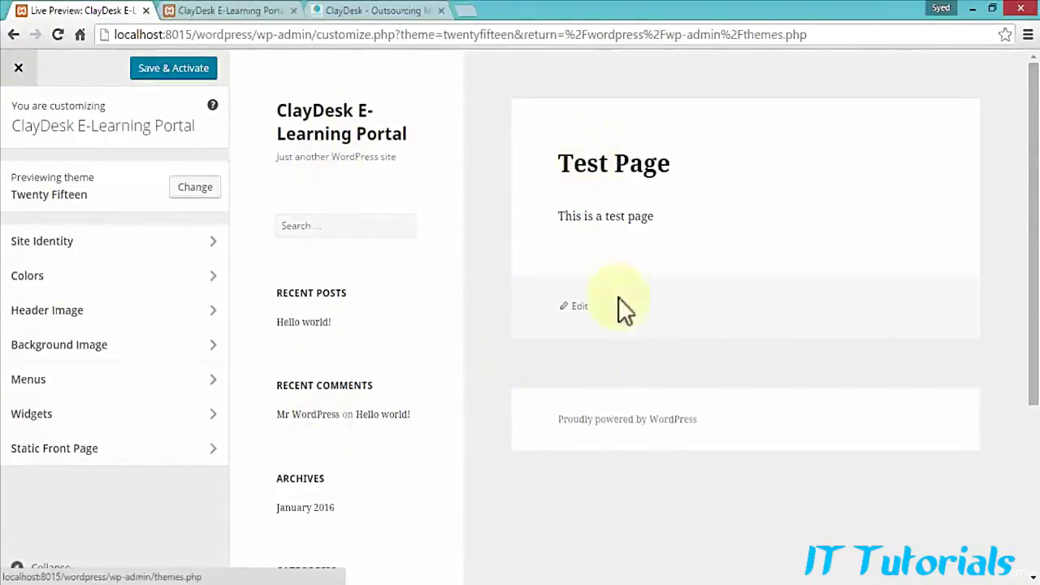
{"action": "left_click", "coordinate": [166, 70]}
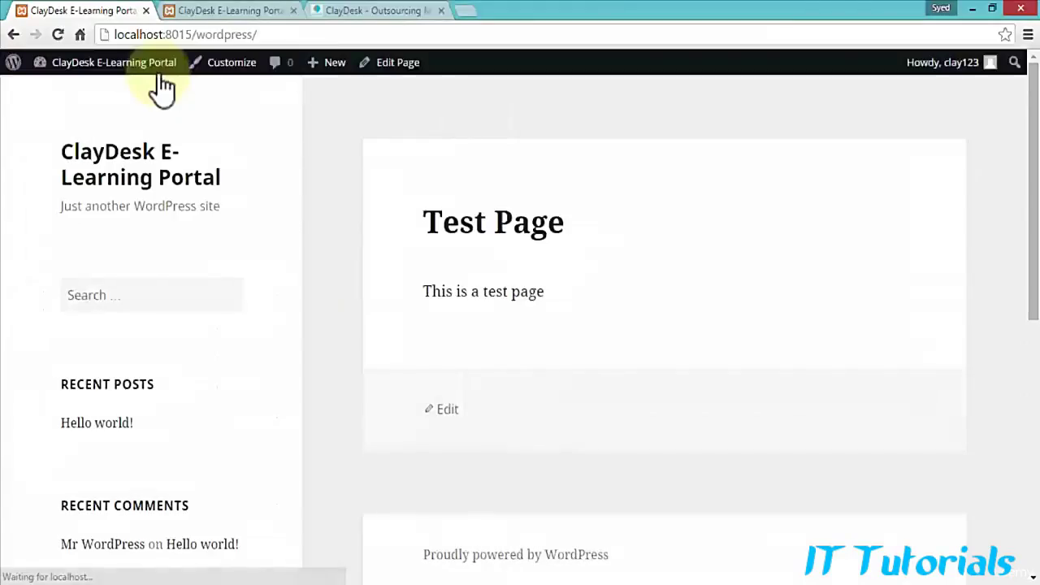
{"action": "mouse_move", "coordinate": [163, 73]}
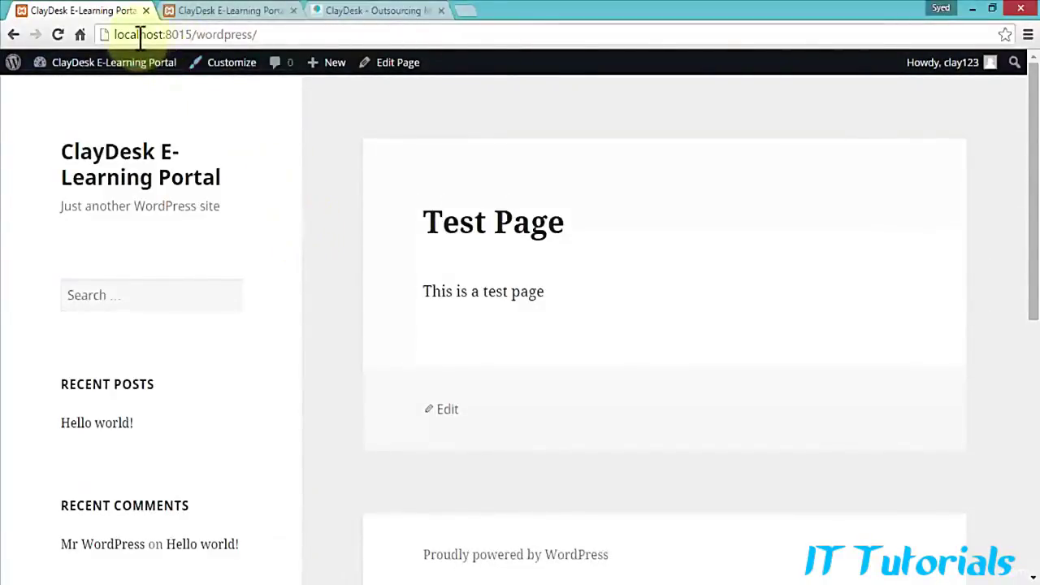
Step: Activate the Twenty Fourteen theme from Appearance > Themes in the admin
{"action": "left_click", "coordinate": [207, 34]}
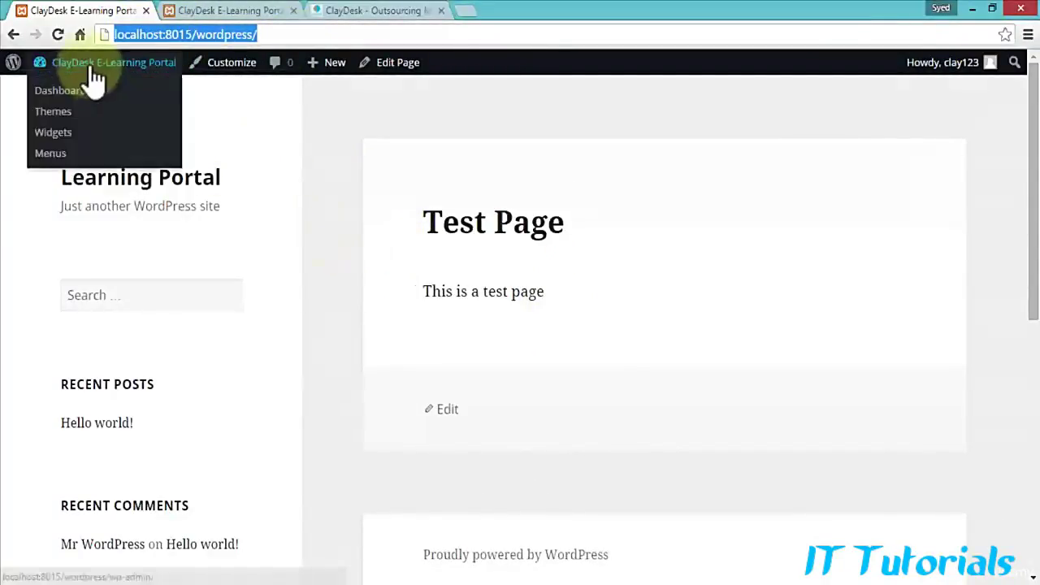
{"action": "left_click", "coordinate": [91, 76]}
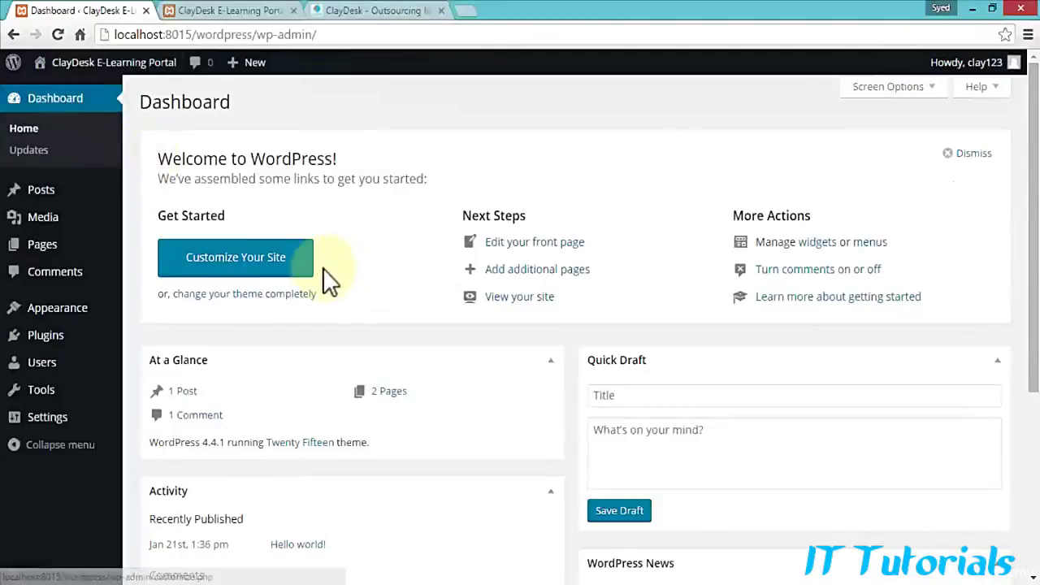
{"action": "mouse_move", "coordinate": [56, 321]}
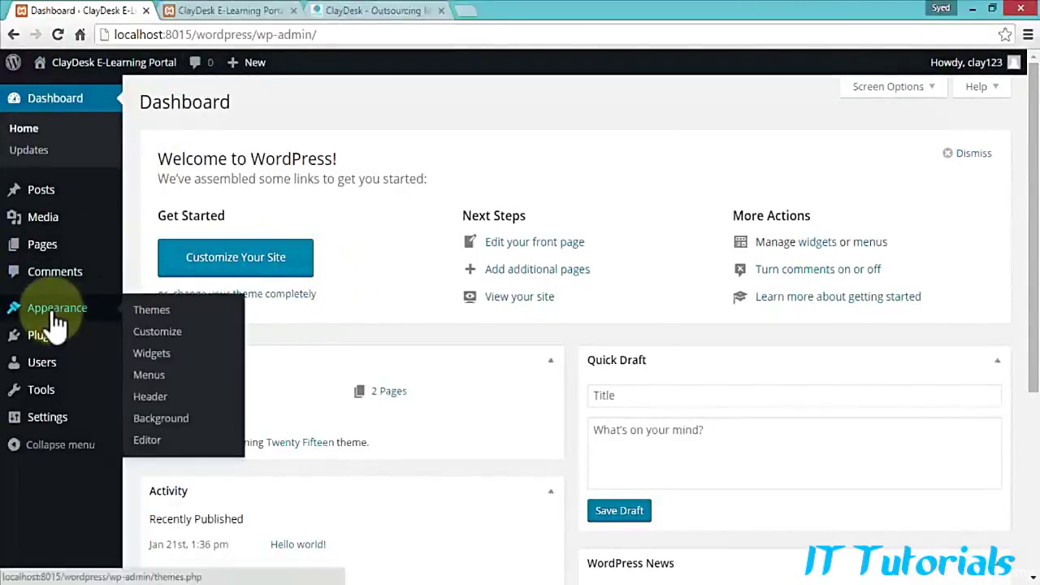
{"action": "left_click", "coordinate": [163, 315]}
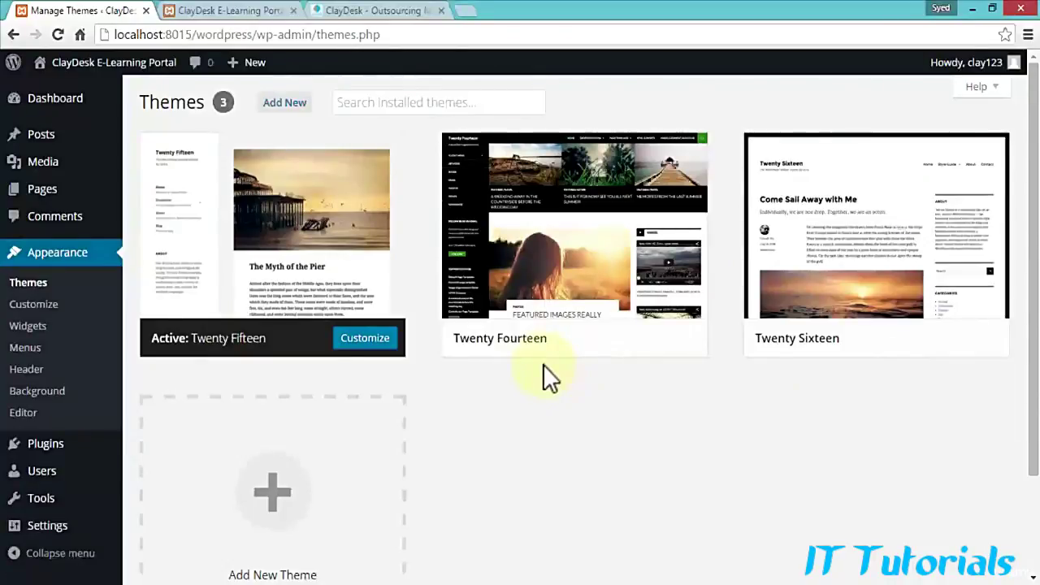
{"action": "mouse_move", "coordinate": [476, 354]}
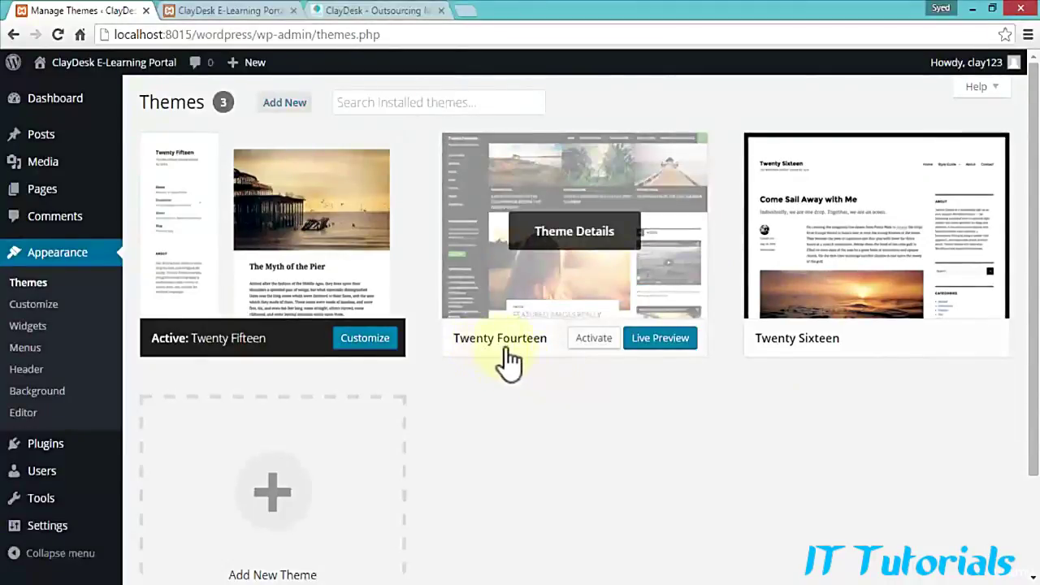
{"action": "left_click", "coordinate": [594, 339]}
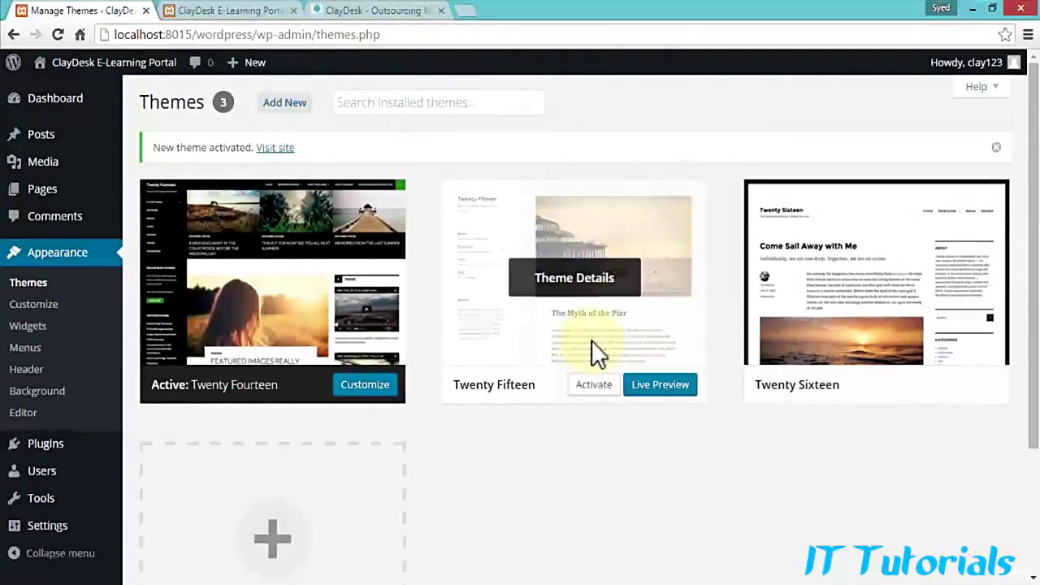
{"action": "mouse_move", "coordinate": [68, 82]}
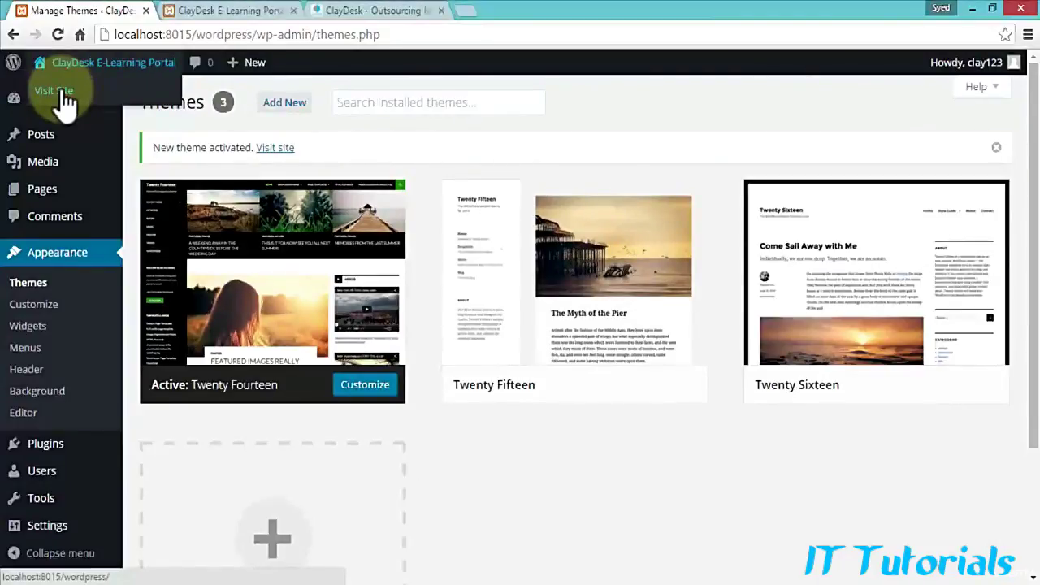
Step: View the live site with Test Page in Twenty Fourteen in a new tab, then return to Themes
{"action": "right_click", "coordinate": [61, 92]}
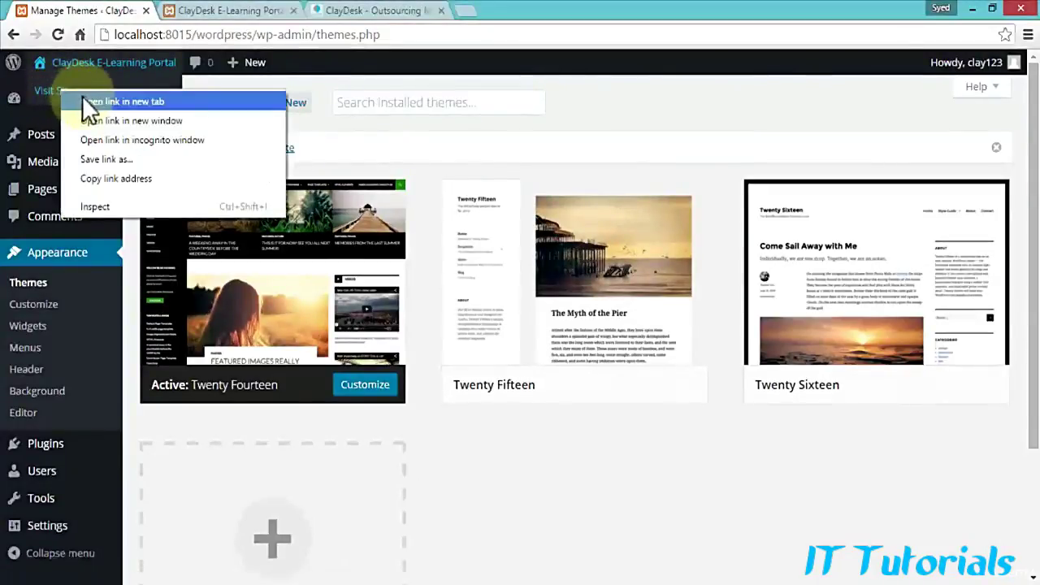
{"action": "left_click", "coordinate": [83, 97]}
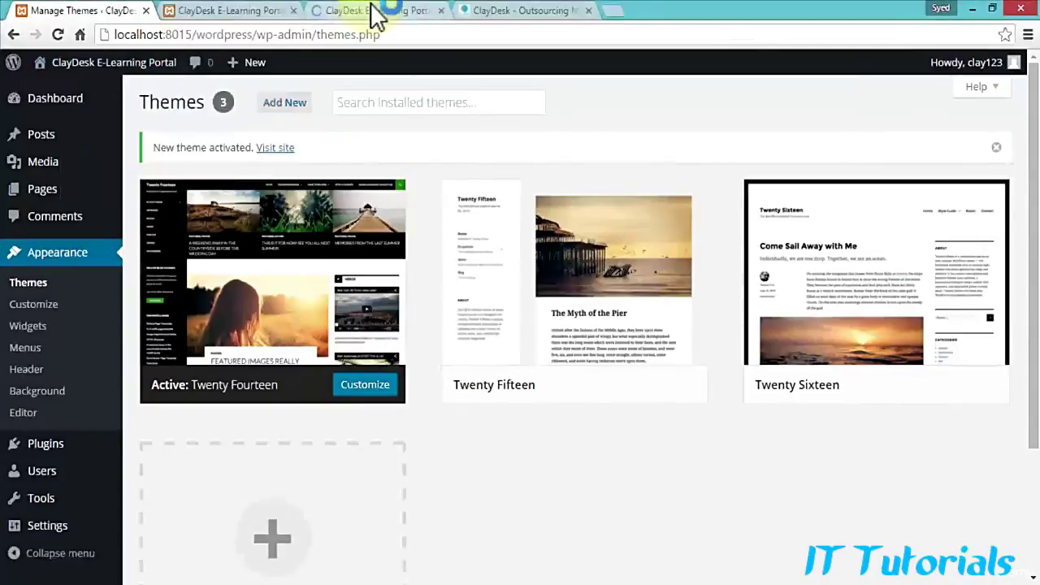
{"action": "left_click", "coordinate": [371, 11]}
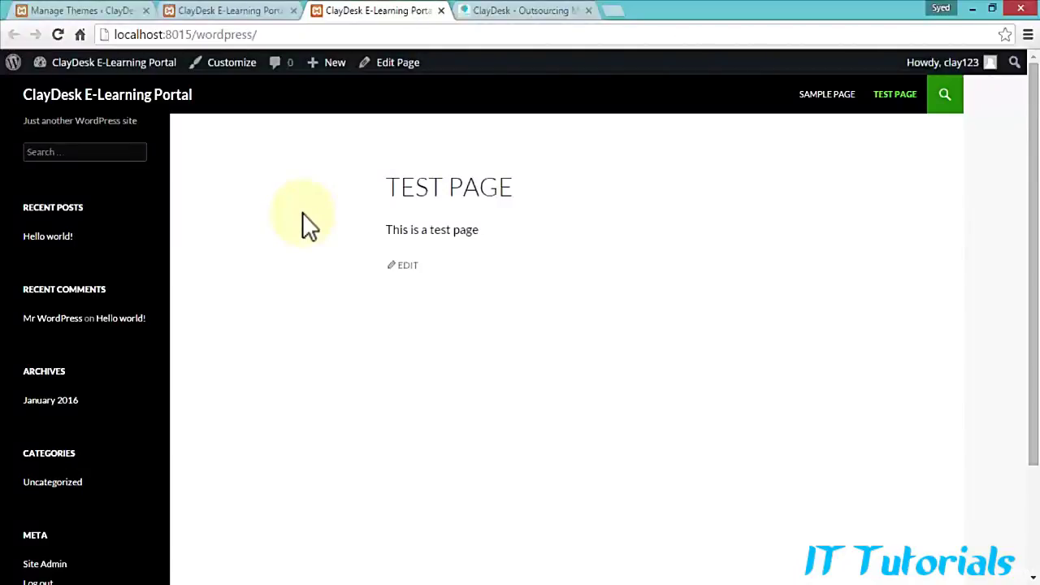
{"action": "left_click", "coordinate": [107, 14]}
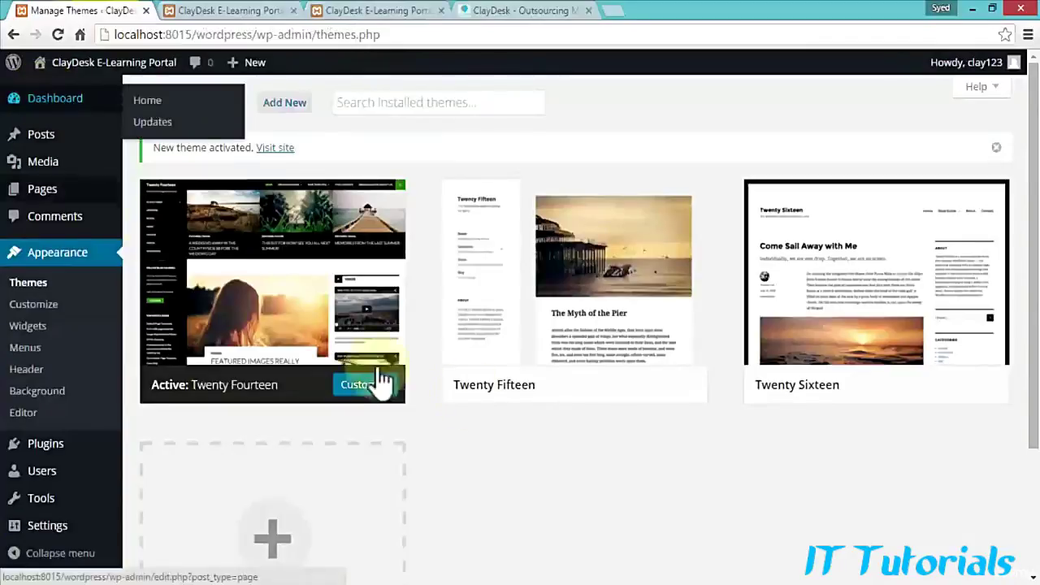
Step: Browse the Featured themes grid on Add Themes down to the Beta, Horas and Gravida row
{"action": "left_click", "coordinate": [284, 104]}
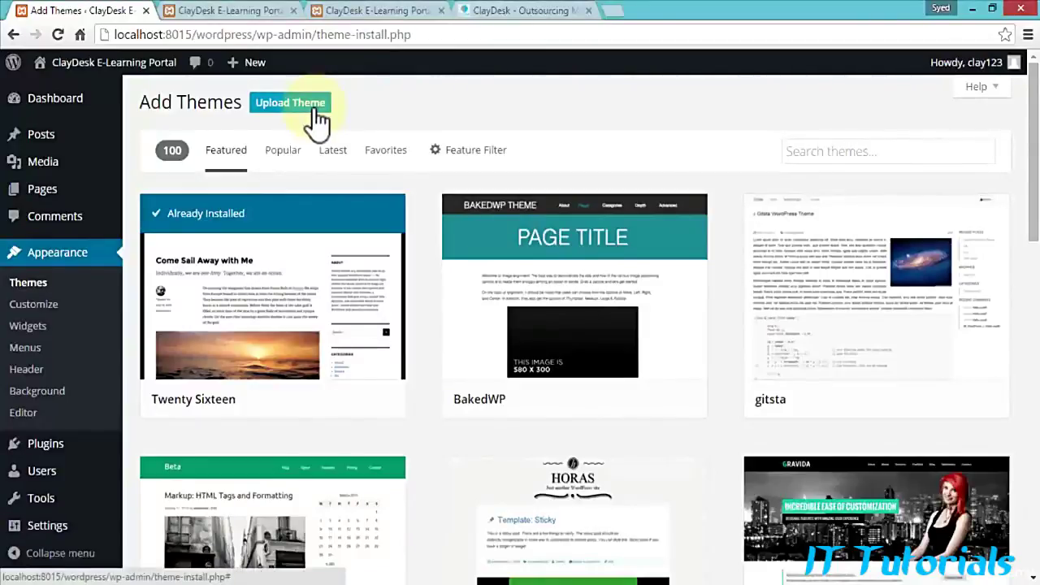
{"action": "left_click", "coordinate": [804, 145]}
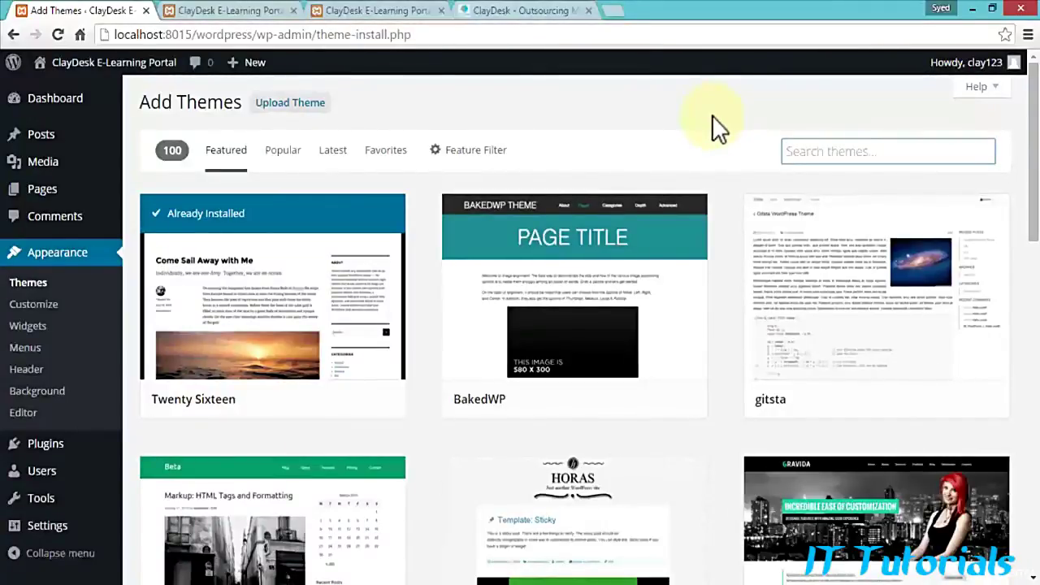
{"action": "mouse_move", "coordinate": [466, 276]}
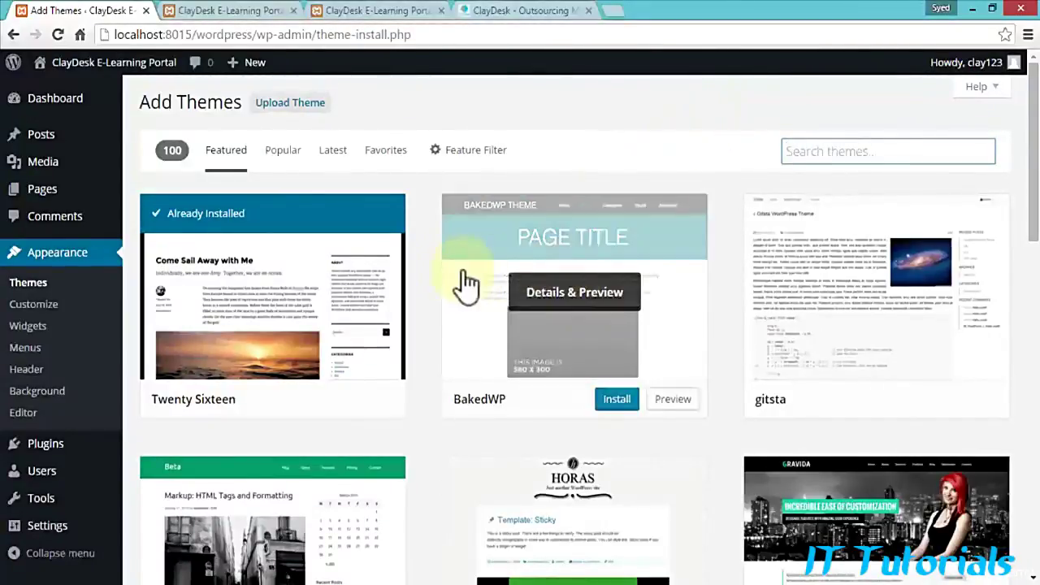
{"action": "scroll", "coordinate": [430, 274], "scroll_direction": "down", "scroll_amount": 3}
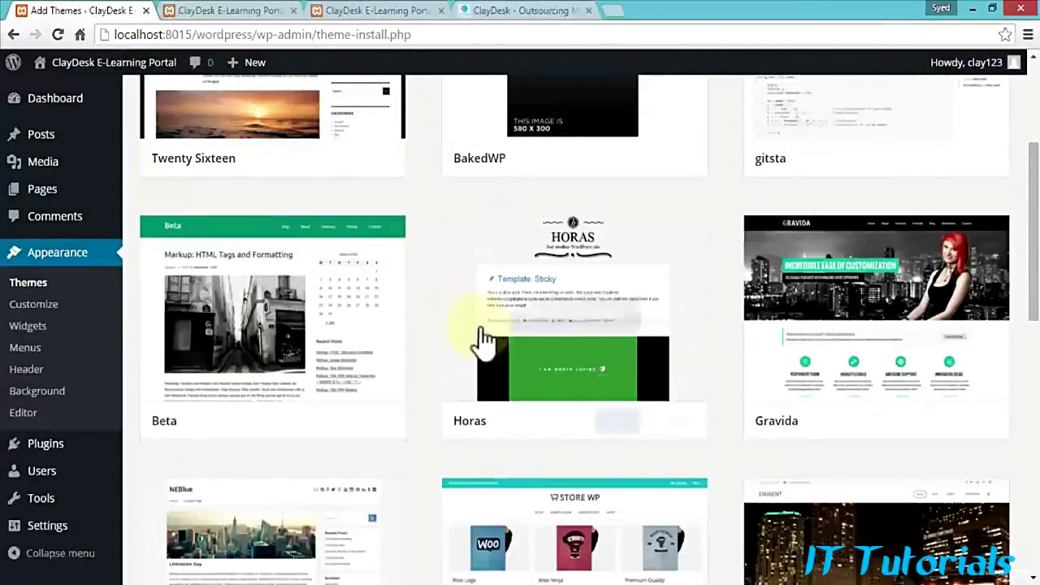
{"action": "scroll", "coordinate": [380, 426], "scroll_direction": "down", "scroll_amount": 1}
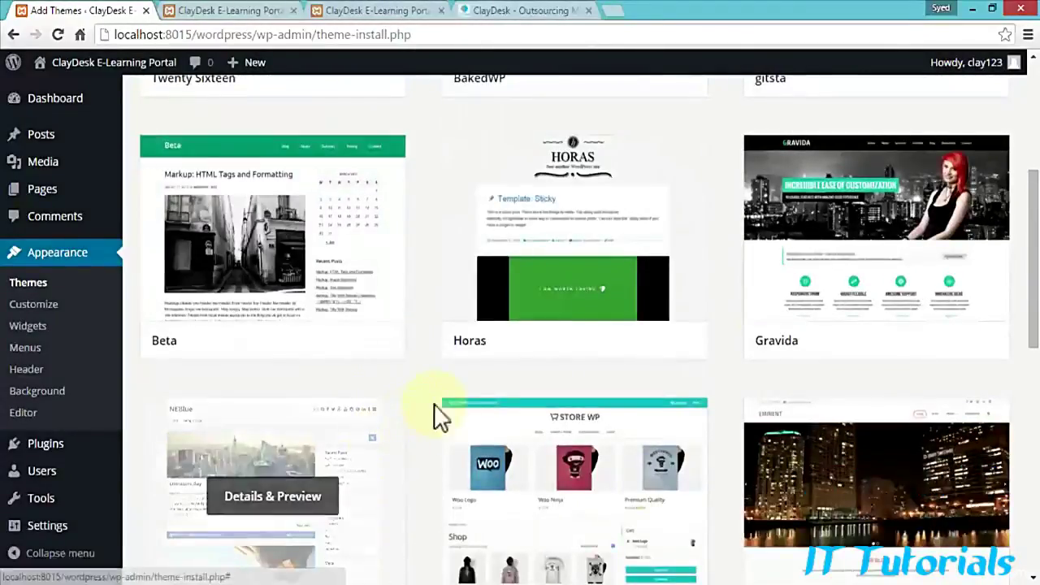
{"action": "mouse_move", "coordinate": [511, 343]}
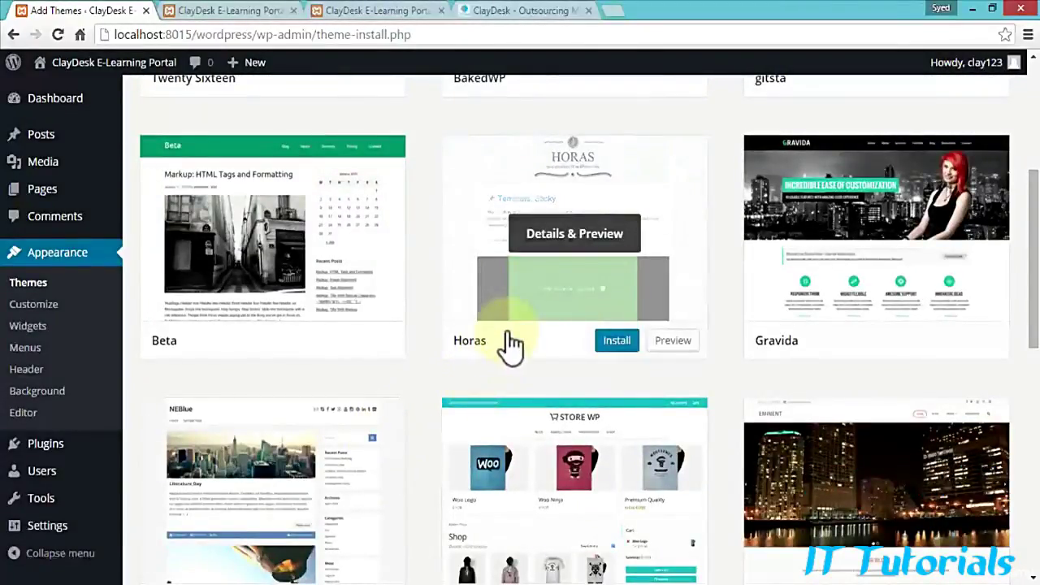
{"action": "mouse_move", "coordinate": [295, 259]}
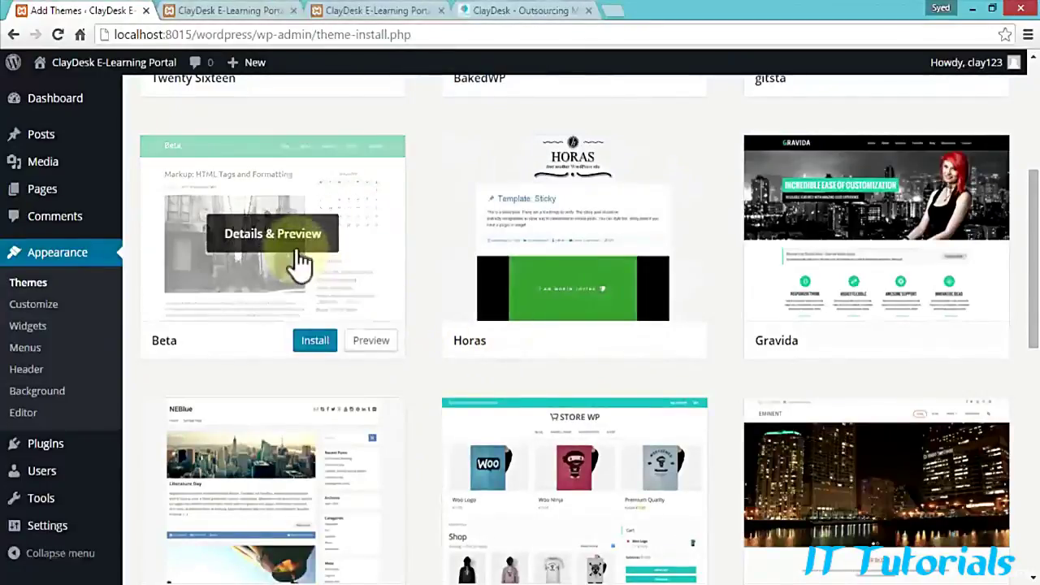
{"action": "left_click", "coordinate": [371, 341]}
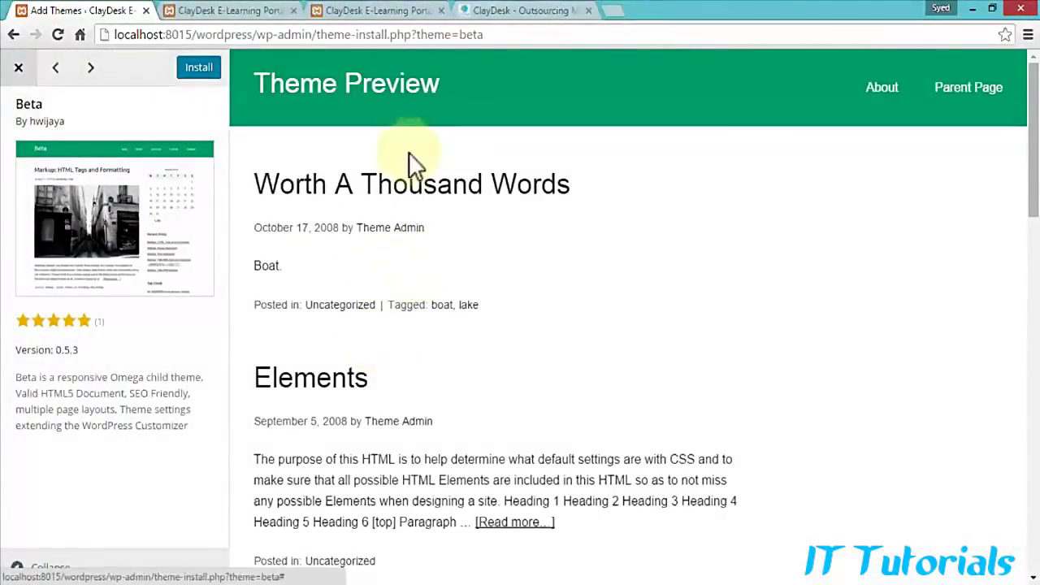
{"action": "scroll", "coordinate": [446, 309], "scroll_direction": "down", "scroll_amount": 6}
{"action": "scroll", "coordinate": [448, 298], "scroll_direction": "down", "scroll_amount": 9}
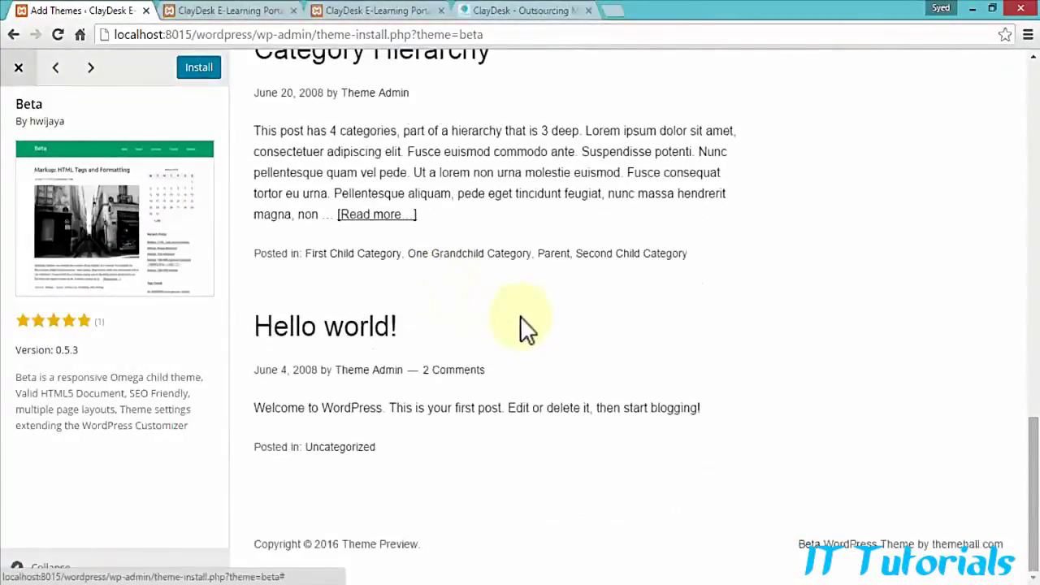
{"action": "scroll", "coordinate": [520, 321], "scroll_direction": "up", "scroll_amount": 10}
{"action": "scroll", "coordinate": [520, 316], "scroll_direction": "up", "scroll_amount": 5}
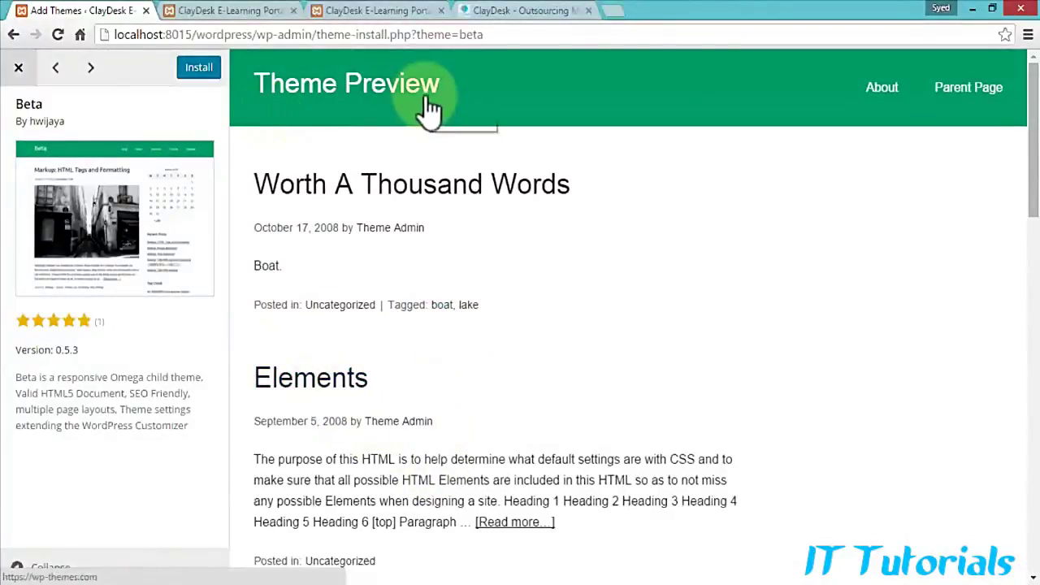
{"action": "left_click", "coordinate": [18, 72]}
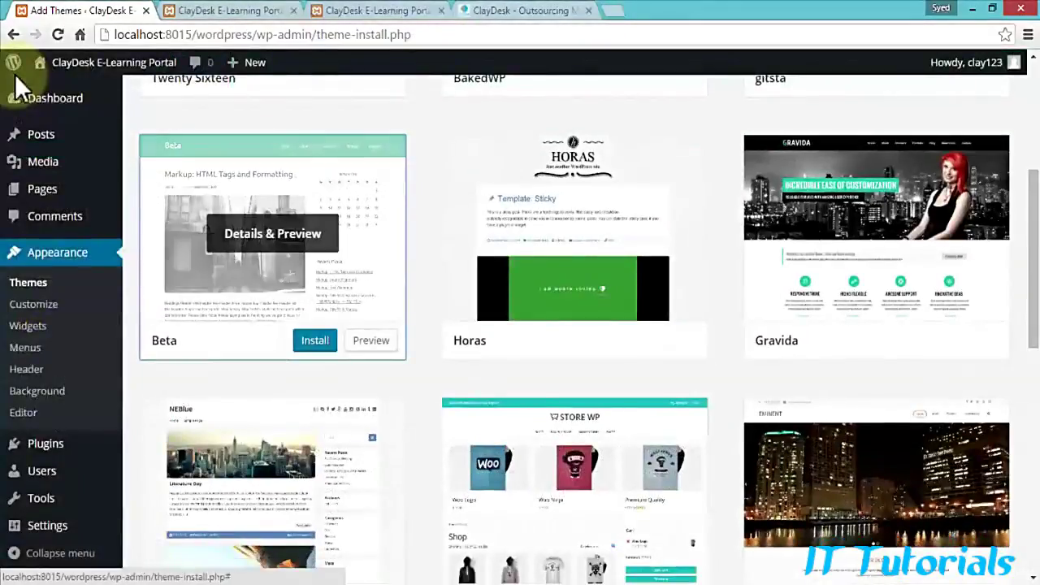
{"action": "scroll", "coordinate": [441, 278], "scroll_direction": "down", "scroll_amount": 3}
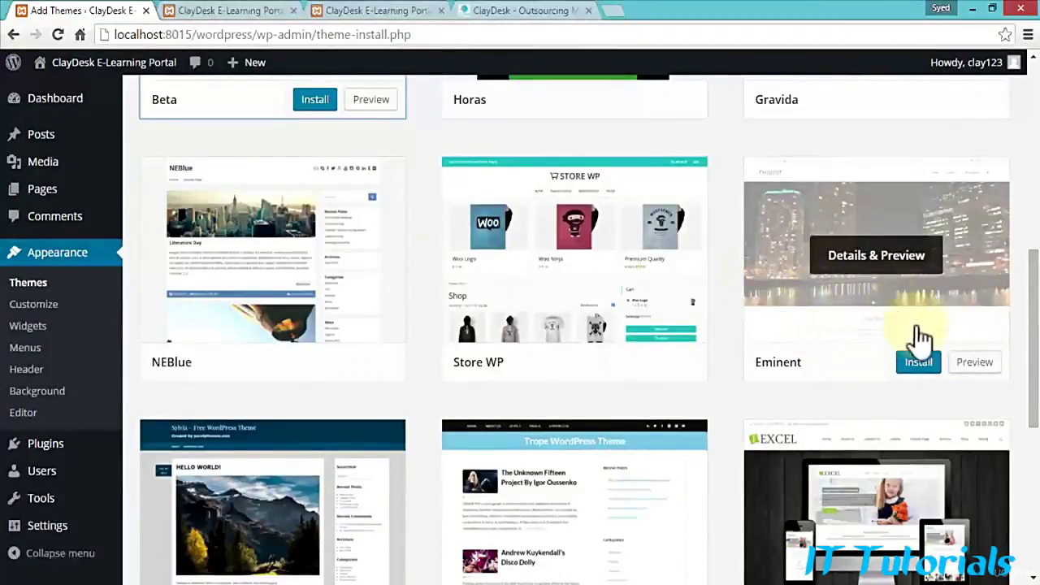
{"action": "left_click", "coordinate": [975, 362]}
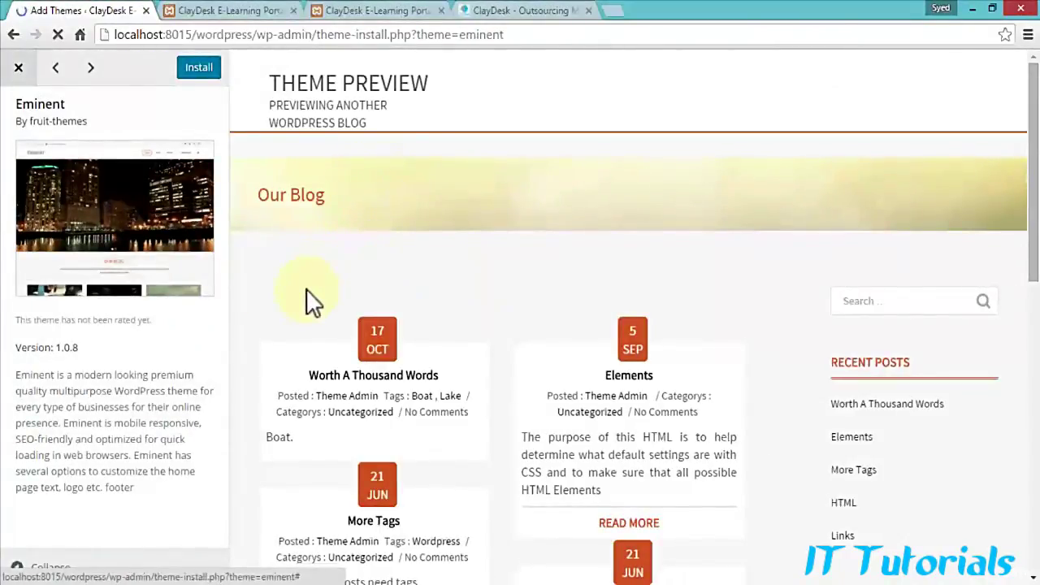
{"action": "scroll", "coordinate": [313, 301], "scroll_direction": "down", "scroll_amount": 6}
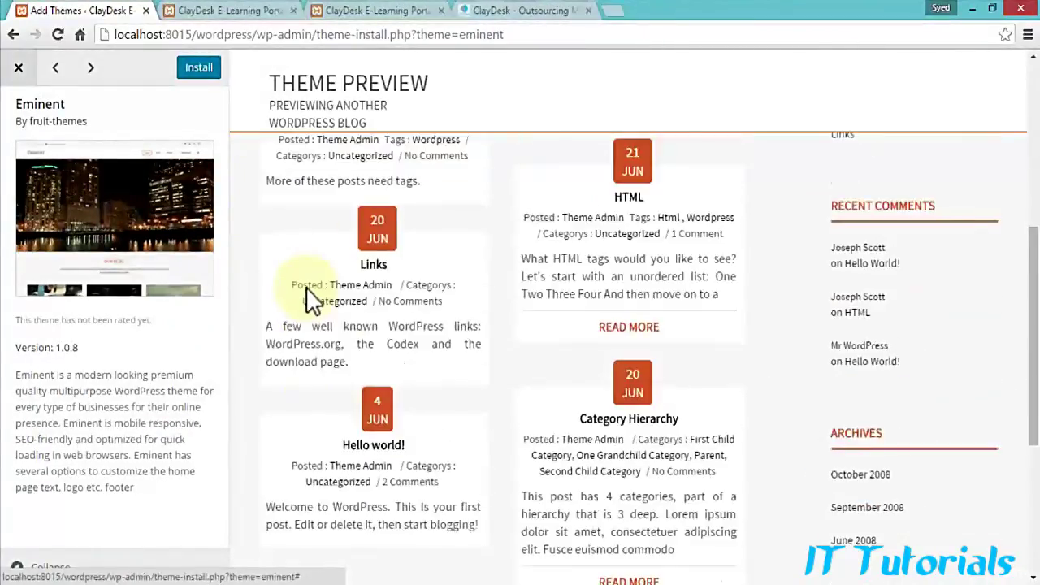
{"action": "scroll", "coordinate": [313, 300], "scroll_direction": "up", "scroll_amount": 4}
{"action": "scroll", "coordinate": [312, 296], "scroll_direction": "up", "scroll_amount": 2}
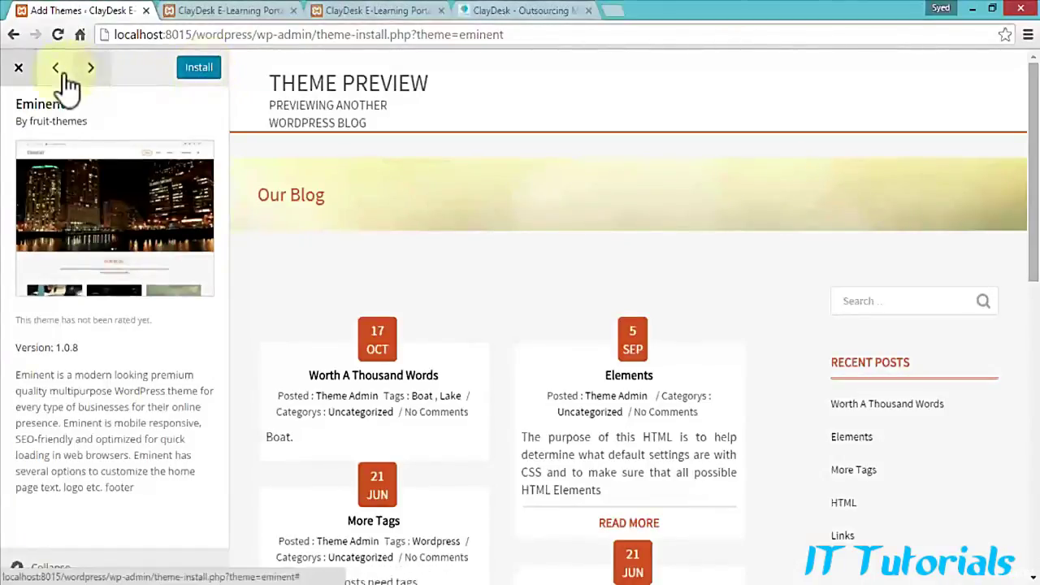
{"action": "left_click", "coordinate": [18, 69]}
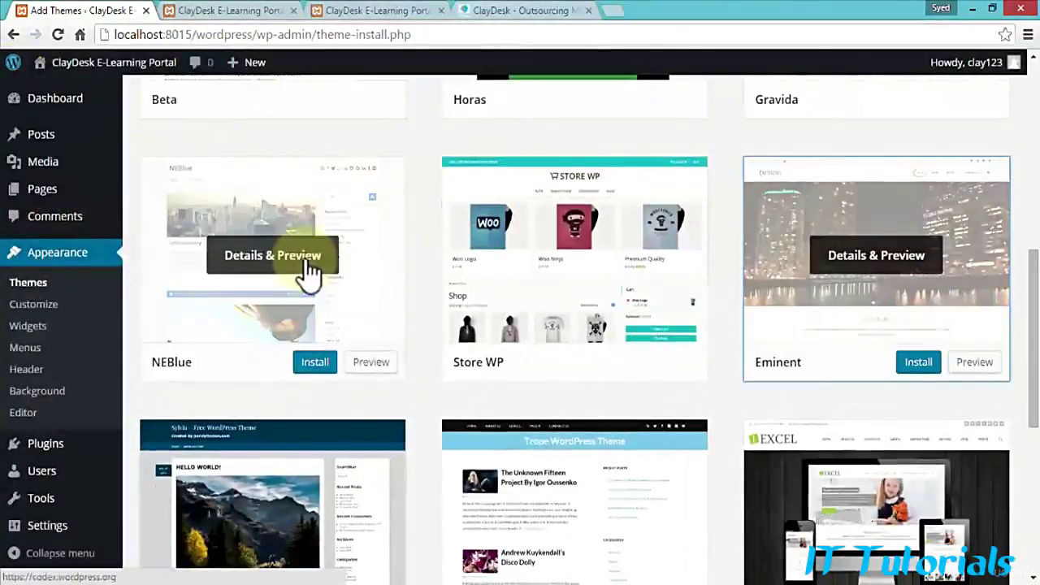
{"action": "scroll", "coordinate": [321, 289], "scroll_direction": "up", "scroll_amount": 5}
{"action": "scroll", "coordinate": [329, 296], "scroll_direction": "up", "scroll_amount": 2}
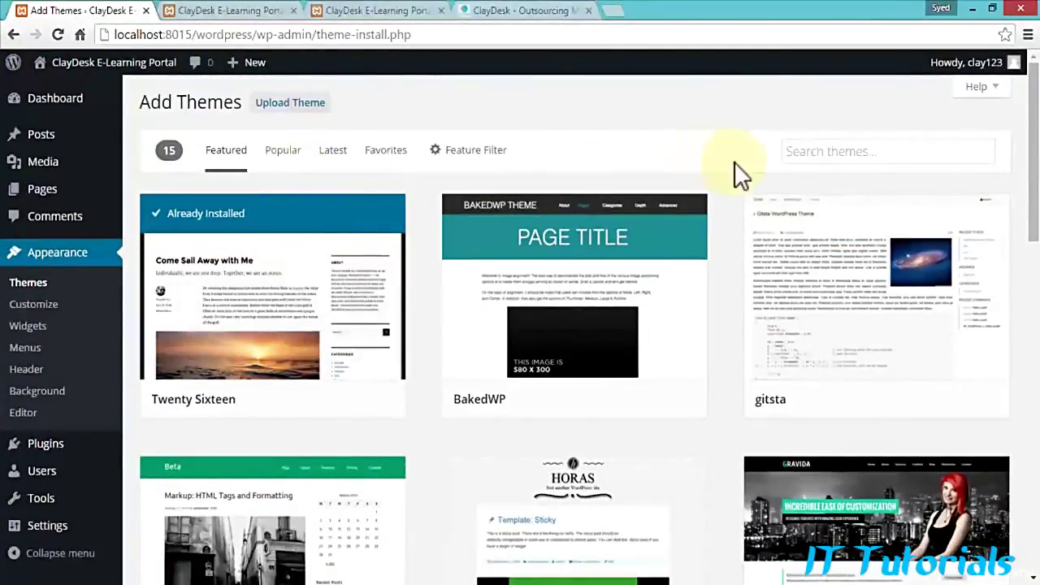
Step: Search the theme directory for 'zeri' and scroll the results down to the Zerif Lite card
{"action": "left_click", "coordinate": [808, 159]}
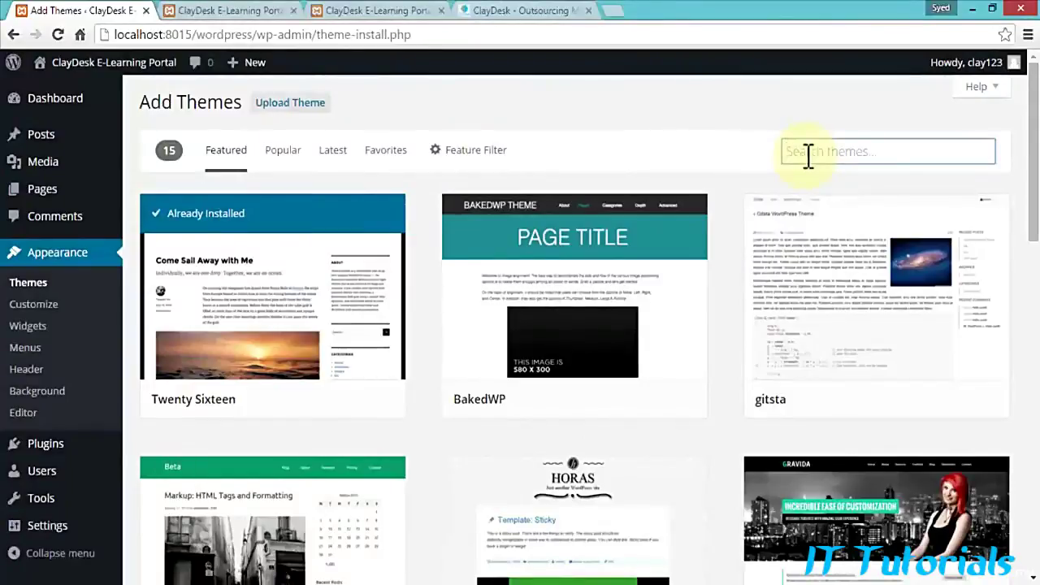
{"action": "type", "text": "zerif"}
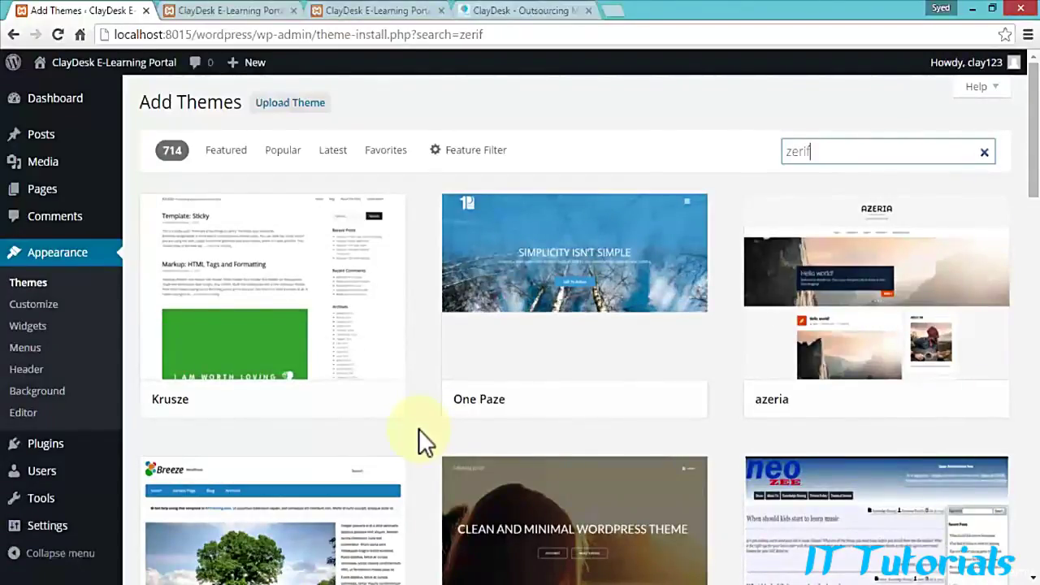
{"action": "scroll", "coordinate": [419, 427], "scroll_direction": "down", "scroll_amount": 10}
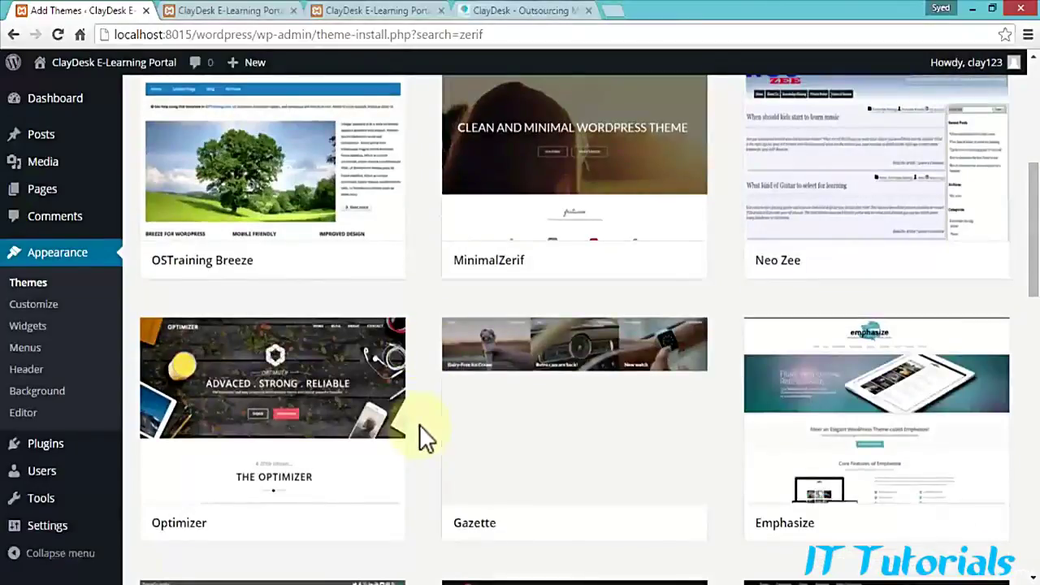
{"action": "scroll", "coordinate": [419, 437], "scroll_direction": "down", "scroll_amount": 6}
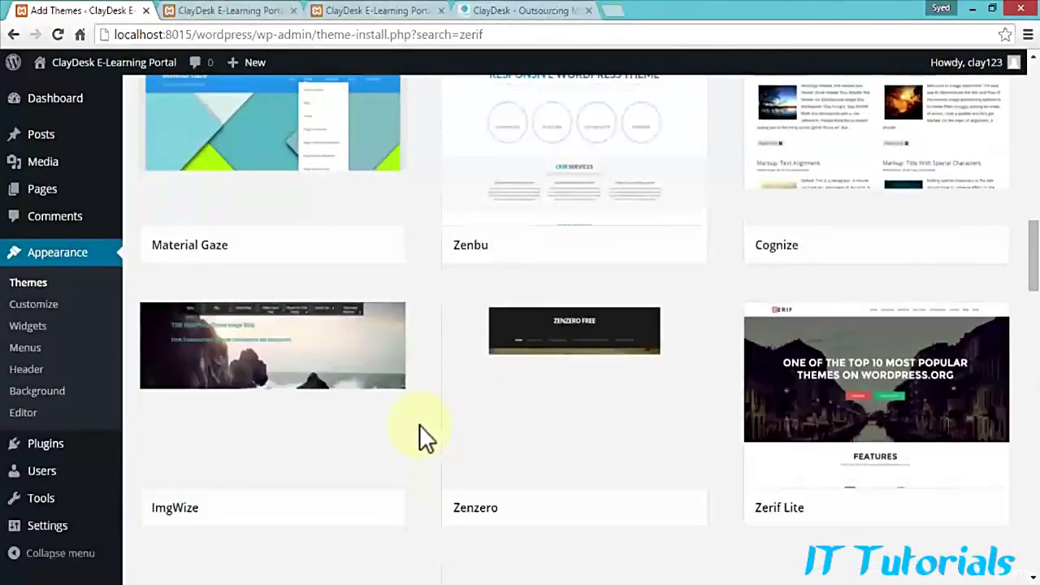
{"action": "scroll", "coordinate": [419, 438], "scroll_direction": "down", "scroll_amount": 1}
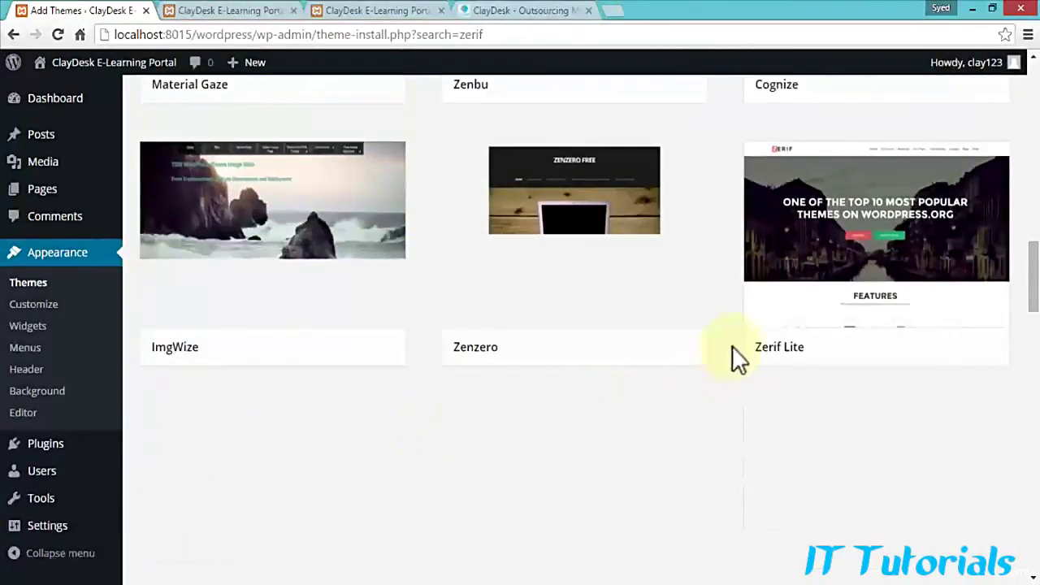
{"action": "mouse_move", "coordinate": [798, 341]}
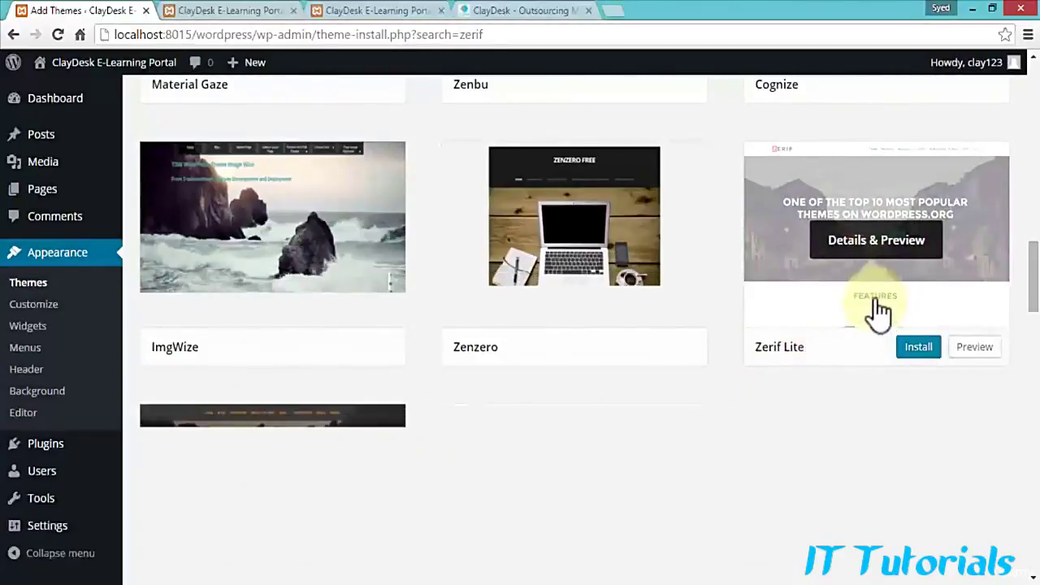
Step: Install Zerif Lite 1.8.3.3 and activate it as the site's theme
{"action": "left_click", "coordinate": [918, 349]}
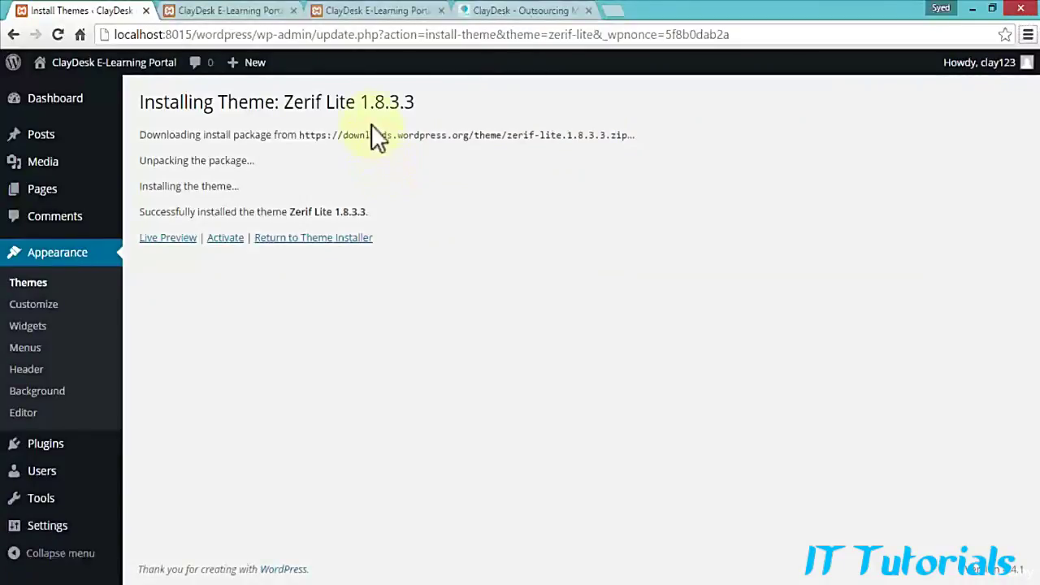
{"action": "left_click", "coordinate": [227, 239]}
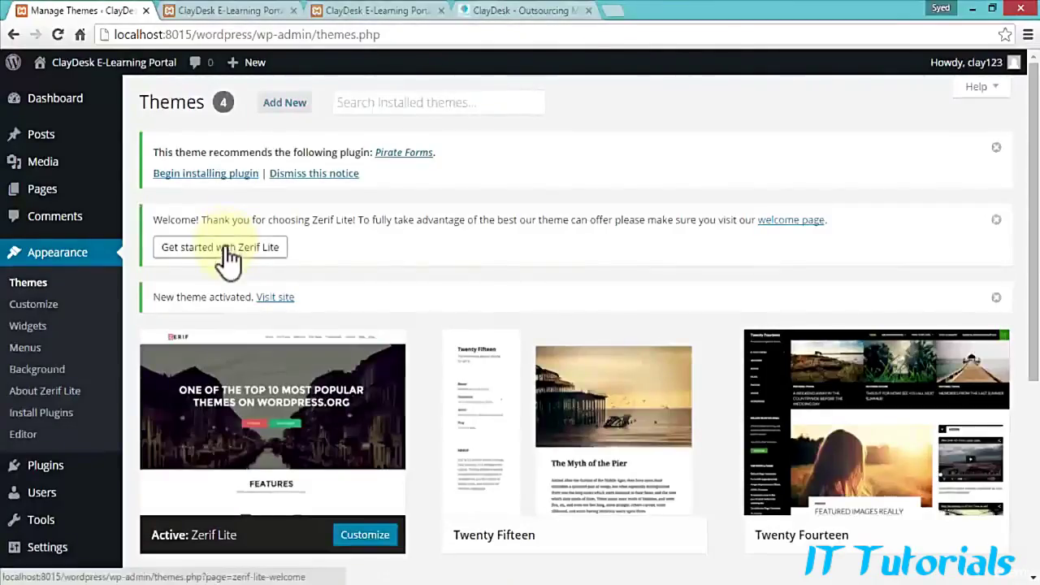
Step: View the live site with Test Page in the Zerif Lite layout in a new tab, then return to Themes
{"action": "scroll", "coordinate": [244, 388], "scroll_direction": "down", "scroll_amount": 1}
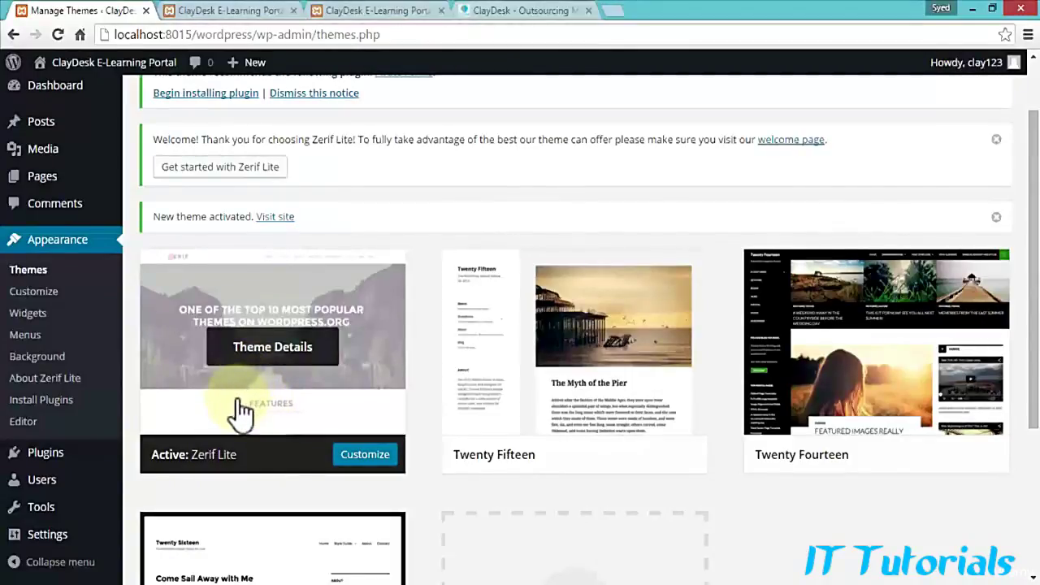
{"action": "mouse_move", "coordinate": [85, 66]}
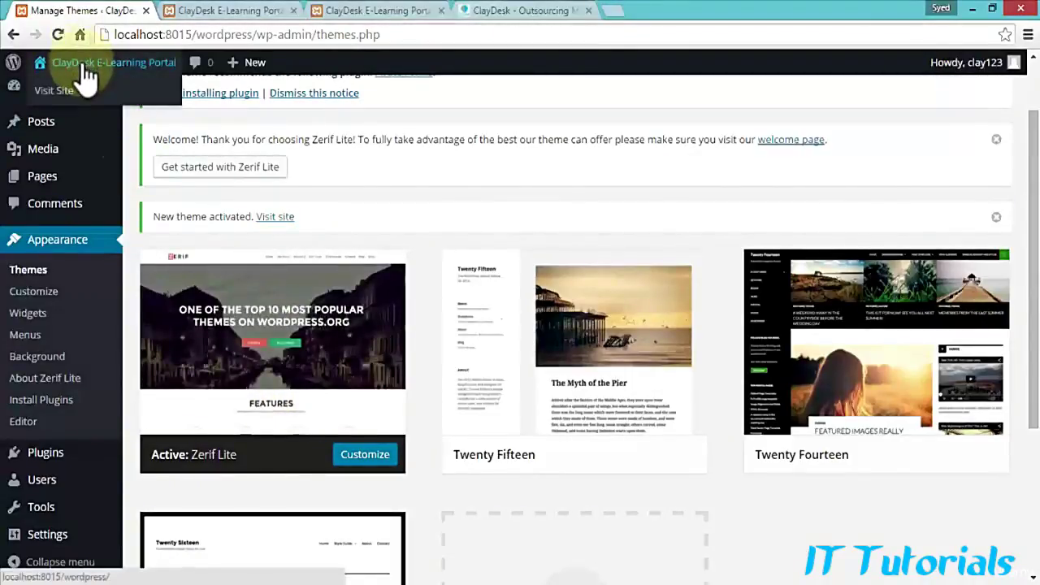
{"action": "right_click", "coordinate": [63, 97]}
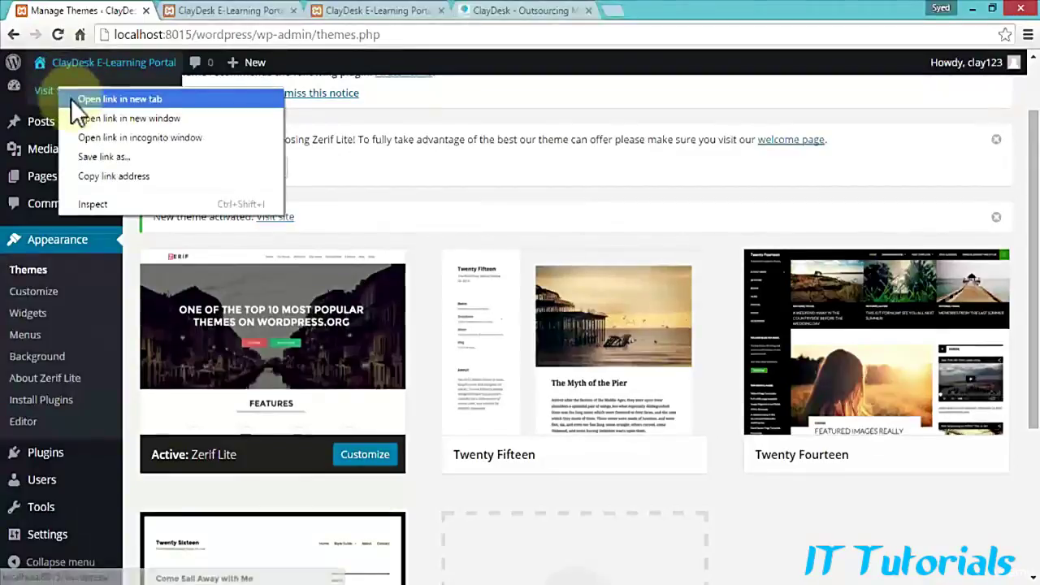
{"action": "left_click", "coordinate": [73, 99]}
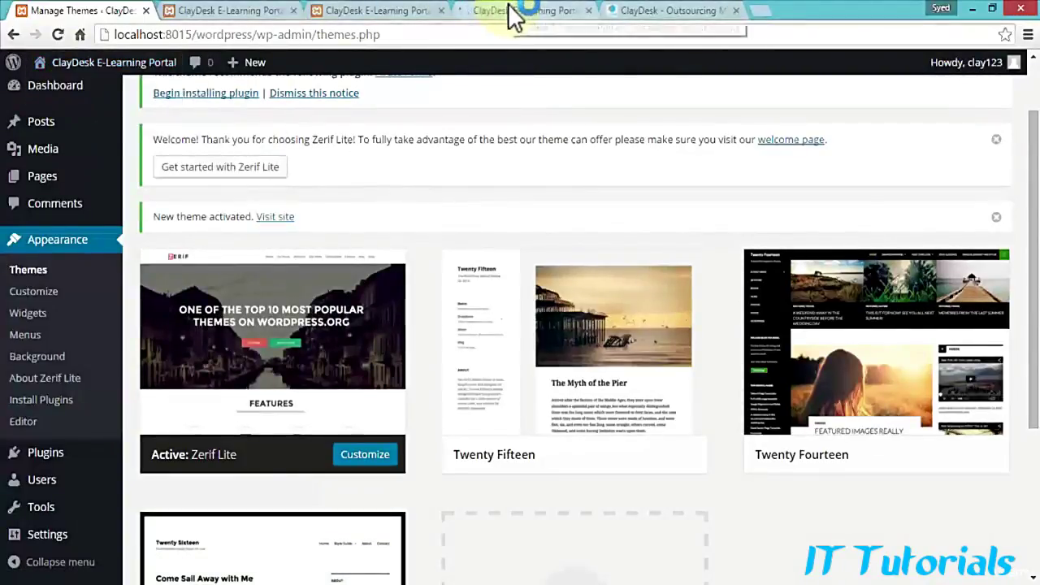
{"action": "left_click", "coordinate": [520, 11]}
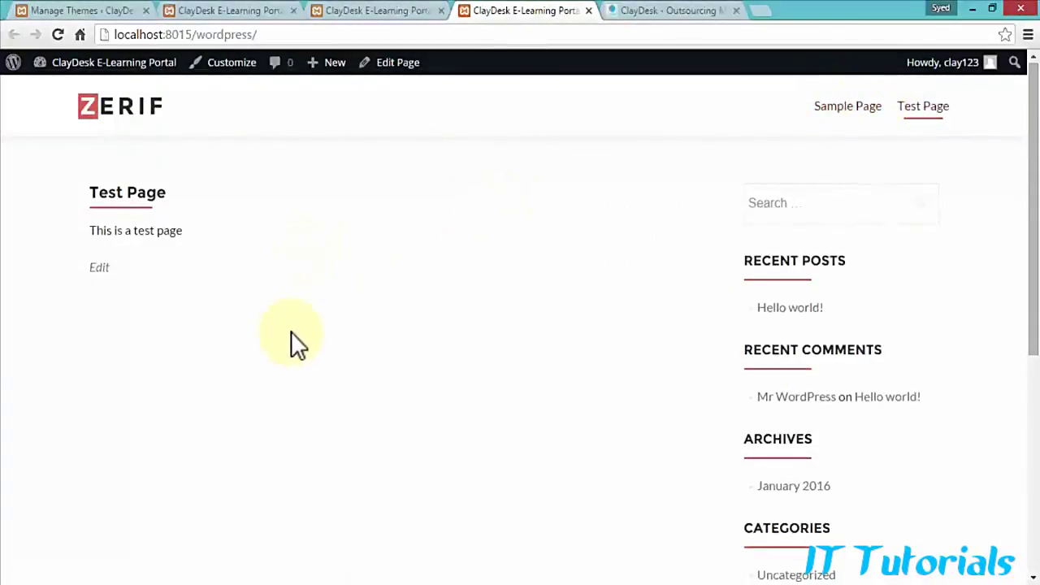
{"action": "scroll", "coordinate": [290, 331], "scroll_direction": "down", "scroll_amount": 5}
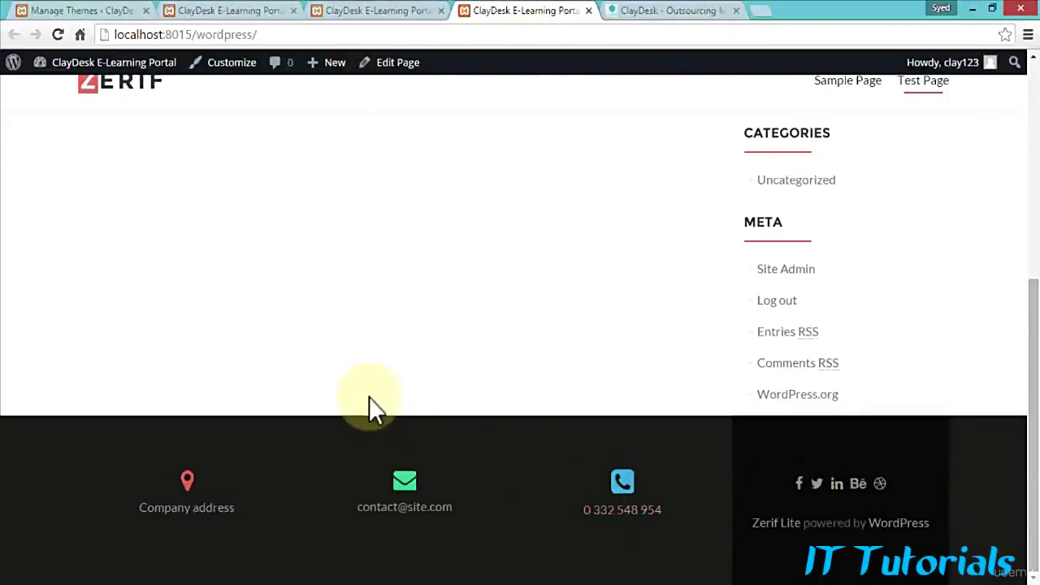
{"action": "scroll", "coordinate": [369, 397], "scroll_direction": "up", "scroll_amount": 5}
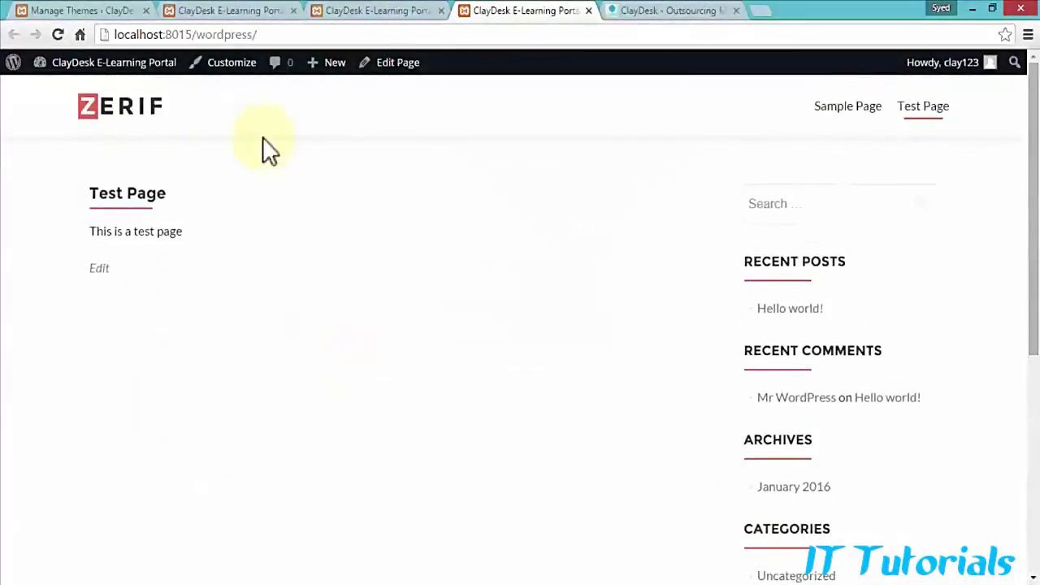
{"action": "left_click", "coordinate": [107, 11]}
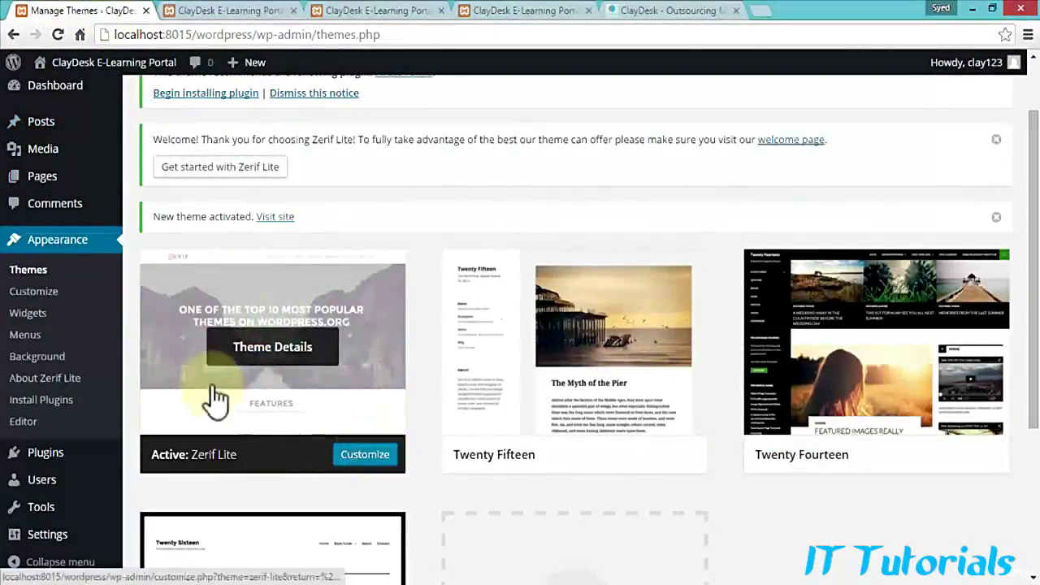
Step: Open Test Page from All Pages and place the caret after 'This is a test page'
{"action": "left_click", "coordinate": [36, 321]}
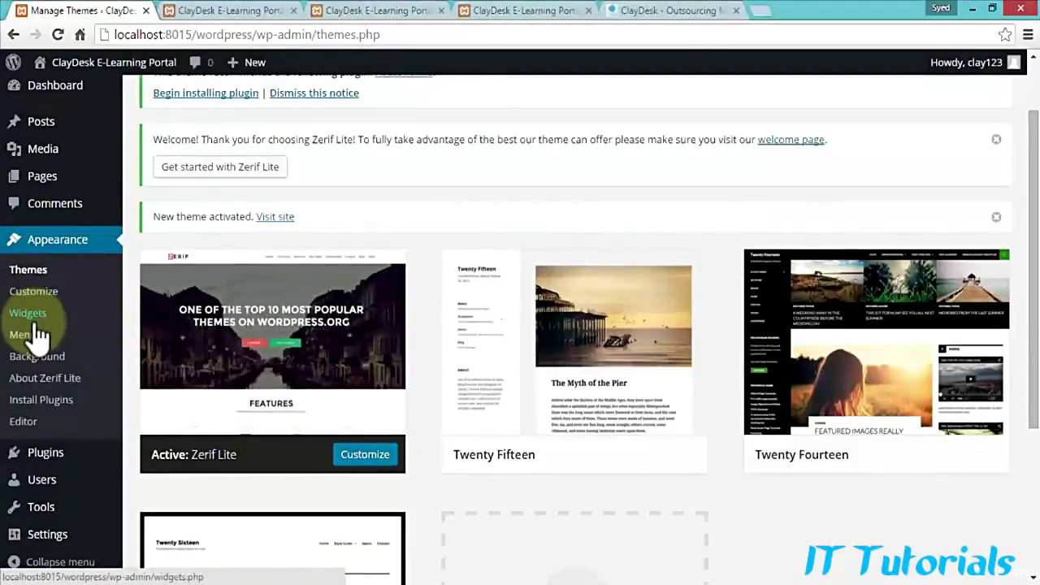
{"action": "scroll", "coordinate": [37, 335], "scroll_direction": "up", "scroll_amount": 1}
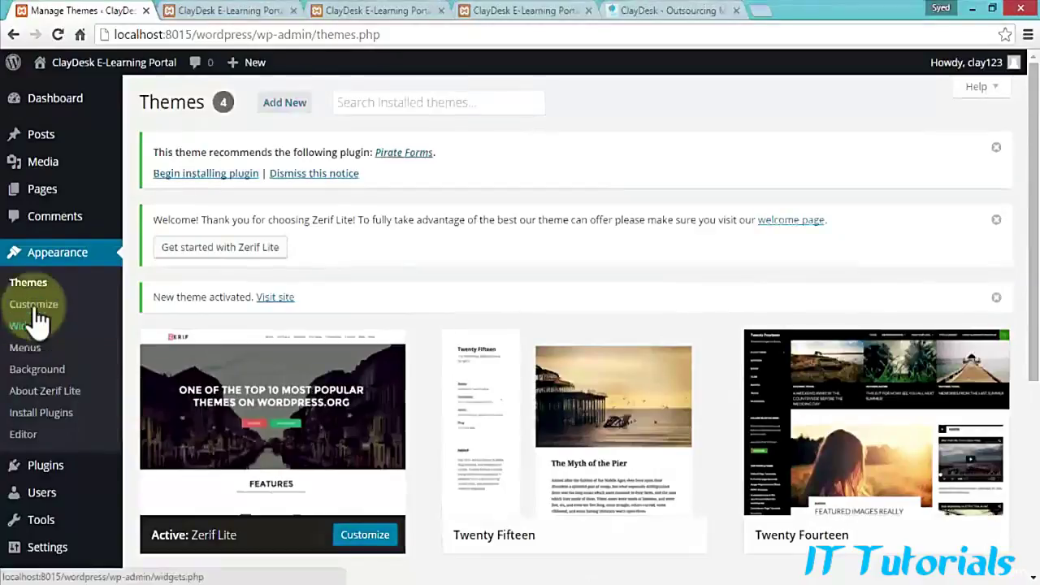
{"action": "mouse_move", "coordinate": [45, 191]}
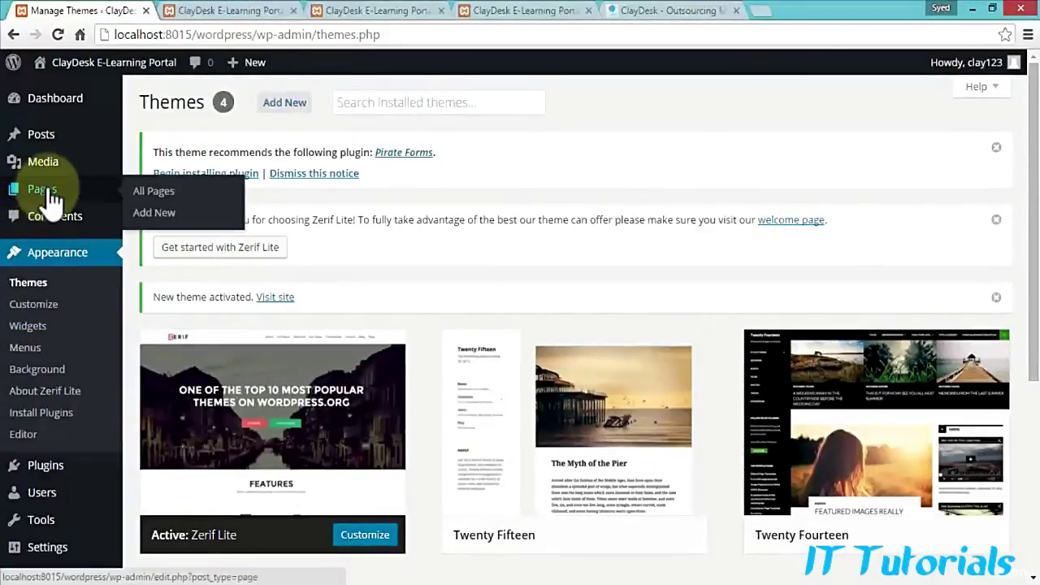
{"action": "left_click", "coordinate": [46, 189]}
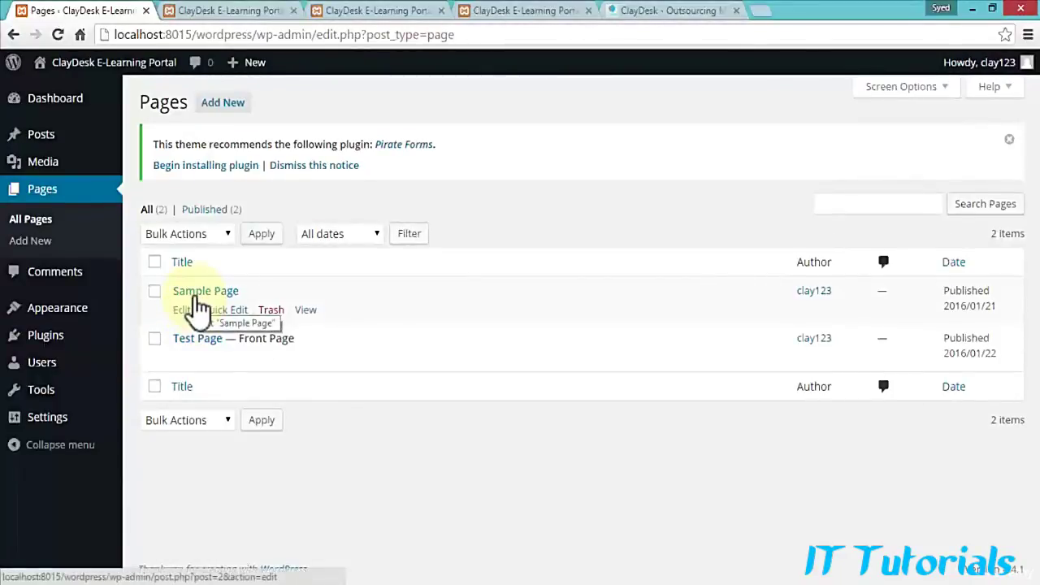
{"action": "left_click", "coordinate": [196, 339]}
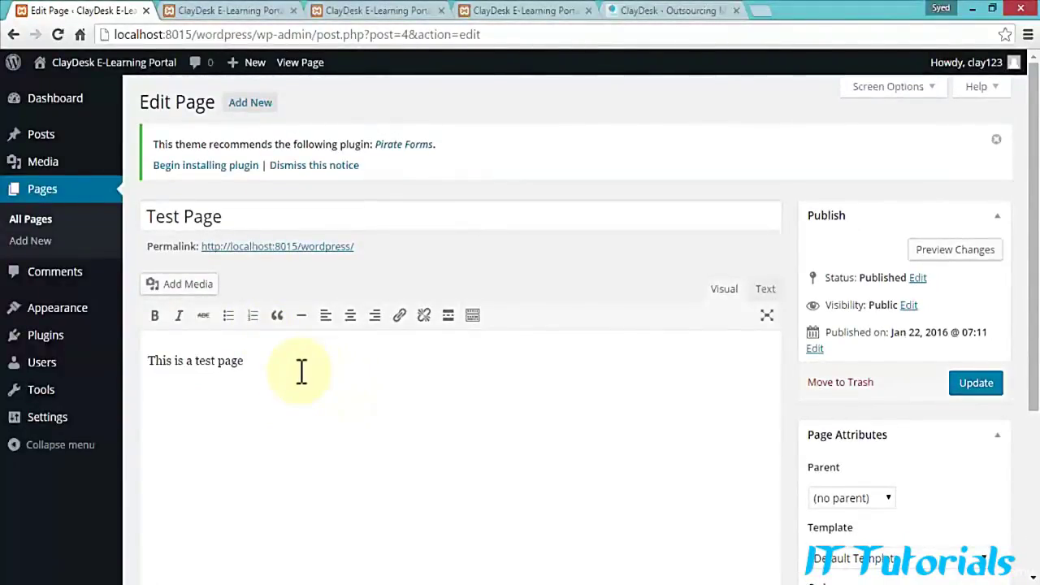
{"action": "scroll", "coordinate": [297, 358], "scroll_direction": "down", "scroll_amount": 1}
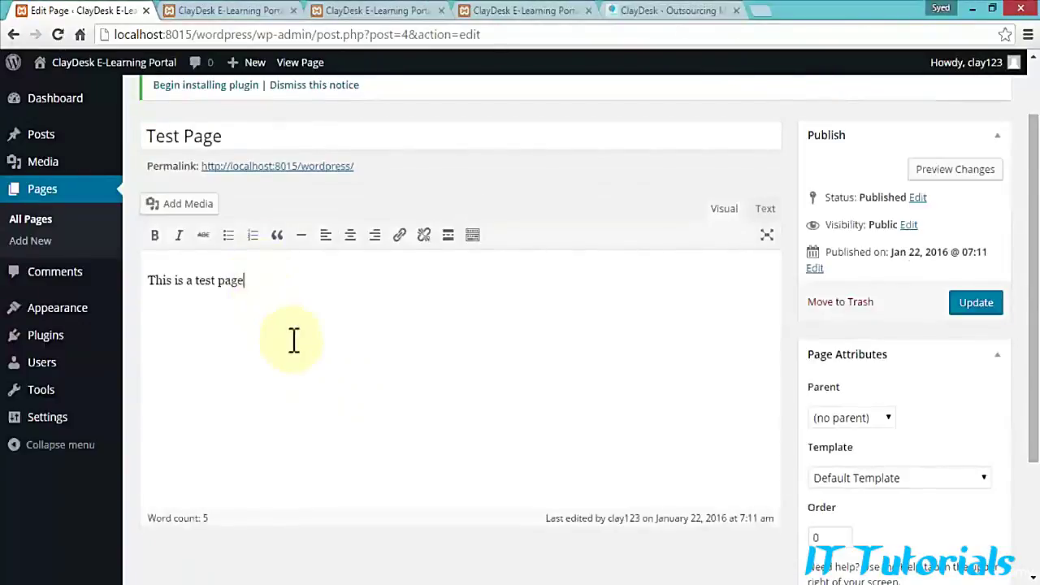
{"action": "scroll", "coordinate": [294, 342], "scroll_direction": "up", "scroll_amount": 1}
{"action": "left_click", "coordinate": [305, 382]}
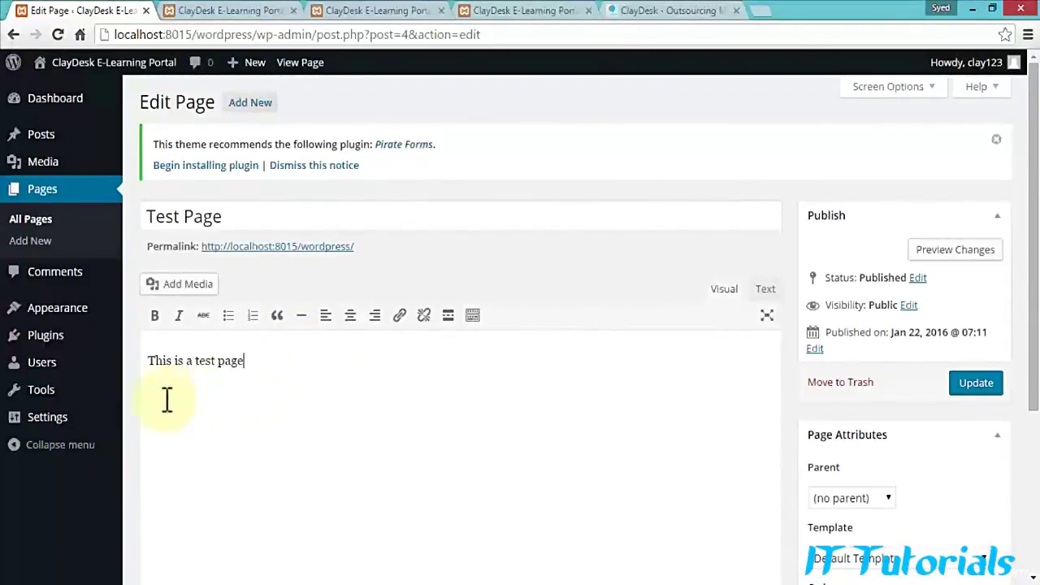
{"action": "mouse_move", "coordinate": [47, 426]}
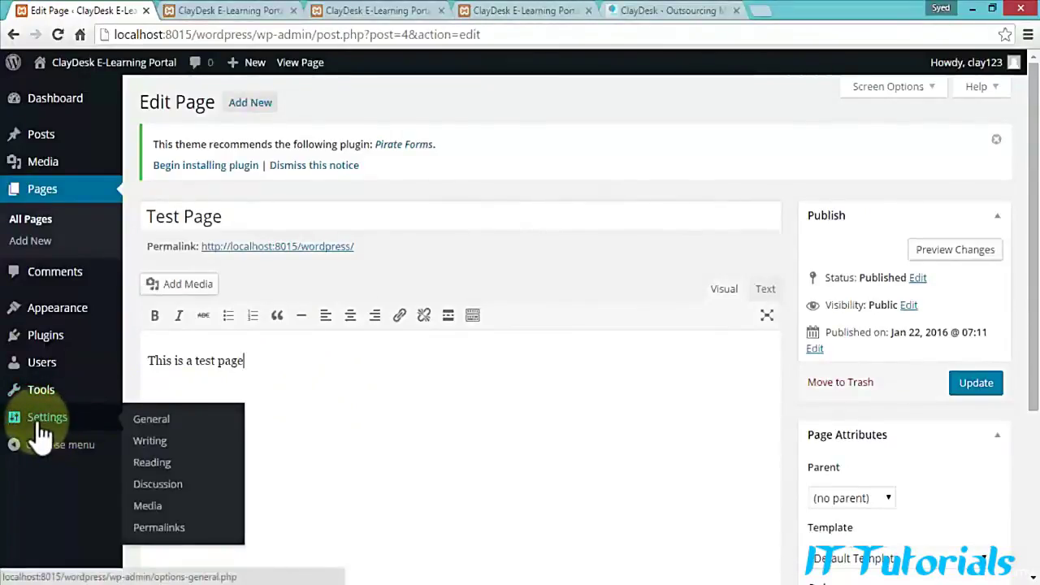
Step: In General Settings, change the tagline to 'I love WordPress'
{"action": "left_click", "coordinate": [41, 428]}
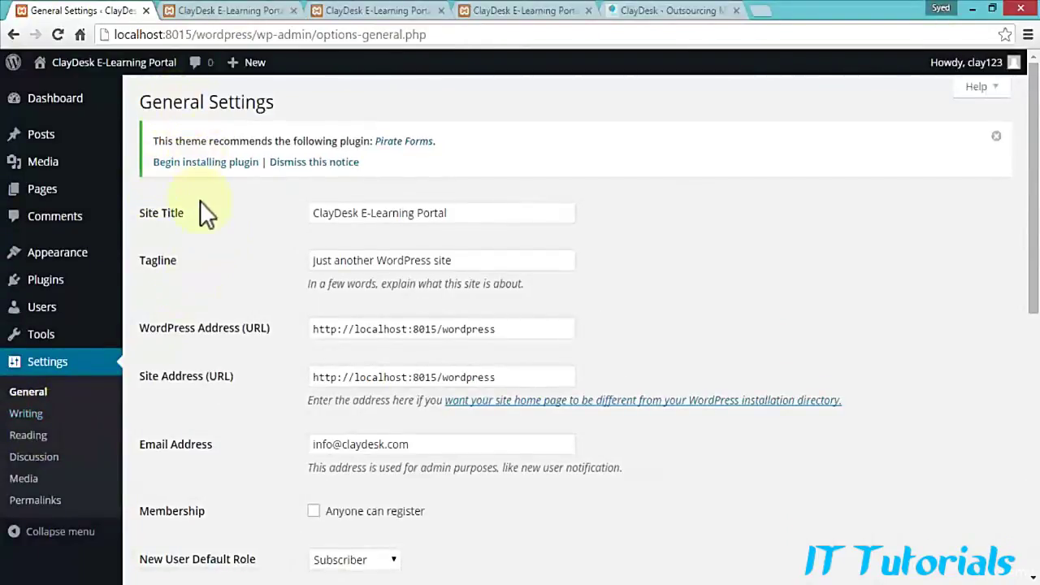
{"action": "left_click", "coordinate": [469, 213]}
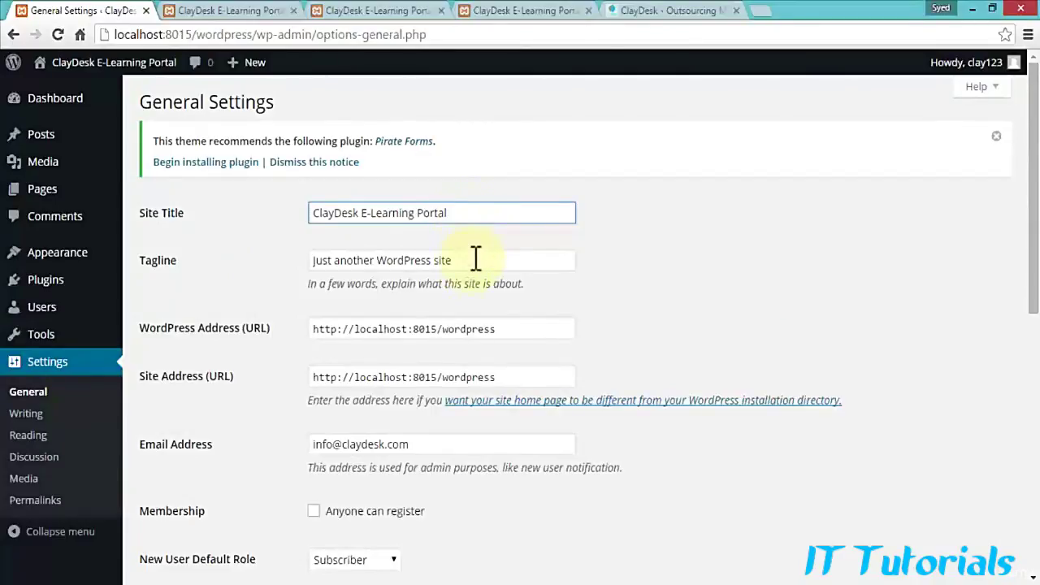
{"action": "key", "text": "Tab"}
{"action": "type", "text": "I"}
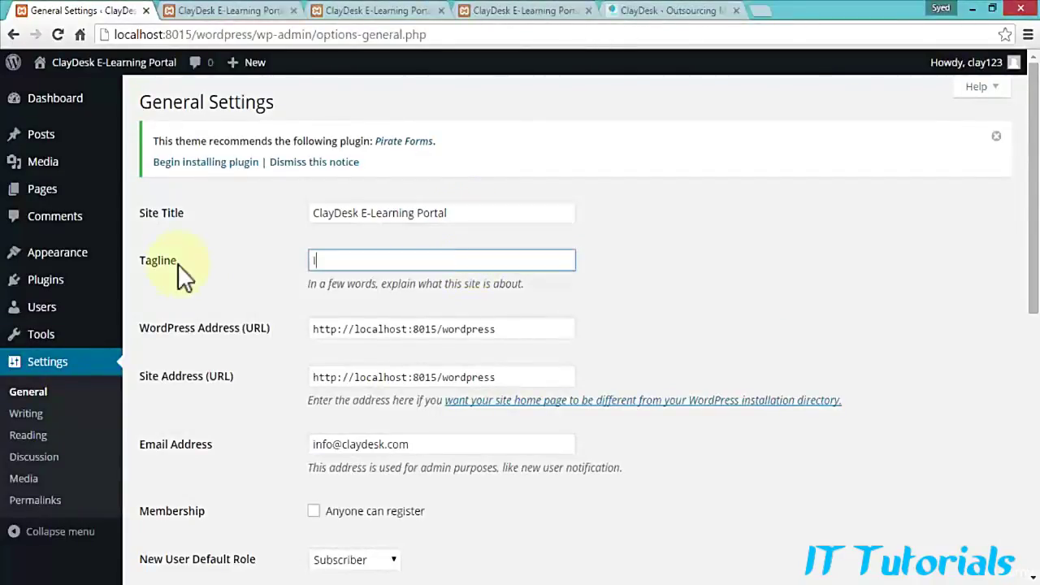
{"action": "type", "text": " love WordPress"}
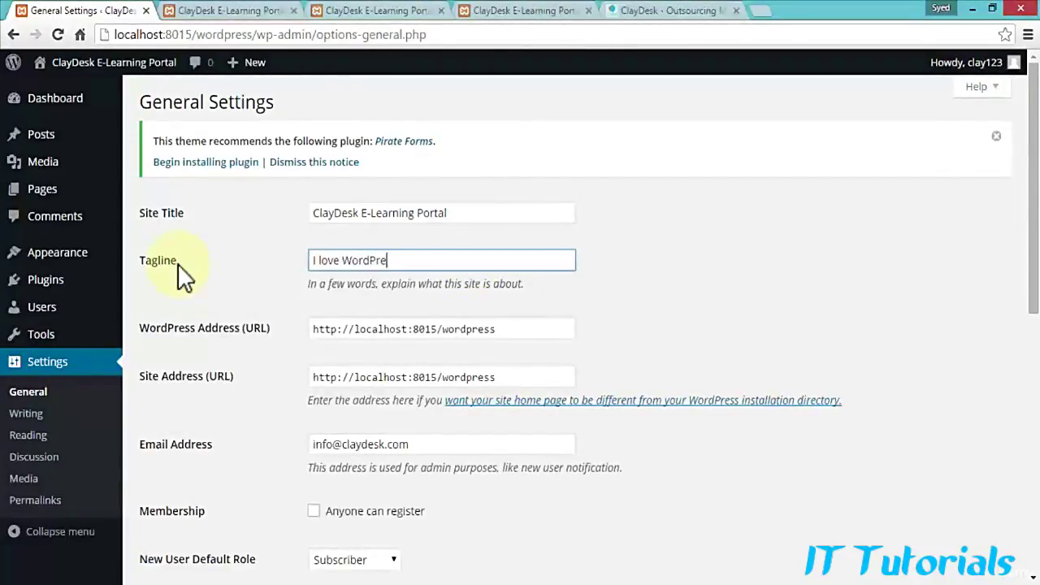
Step: Review the remaining General settings, leaving the new-user default role as Subscriber
{"action": "left_click", "coordinate": [505, 325]}
{"action": "scroll", "coordinate": [507, 345], "scroll_direction": "down", "scroll_amount": 1}
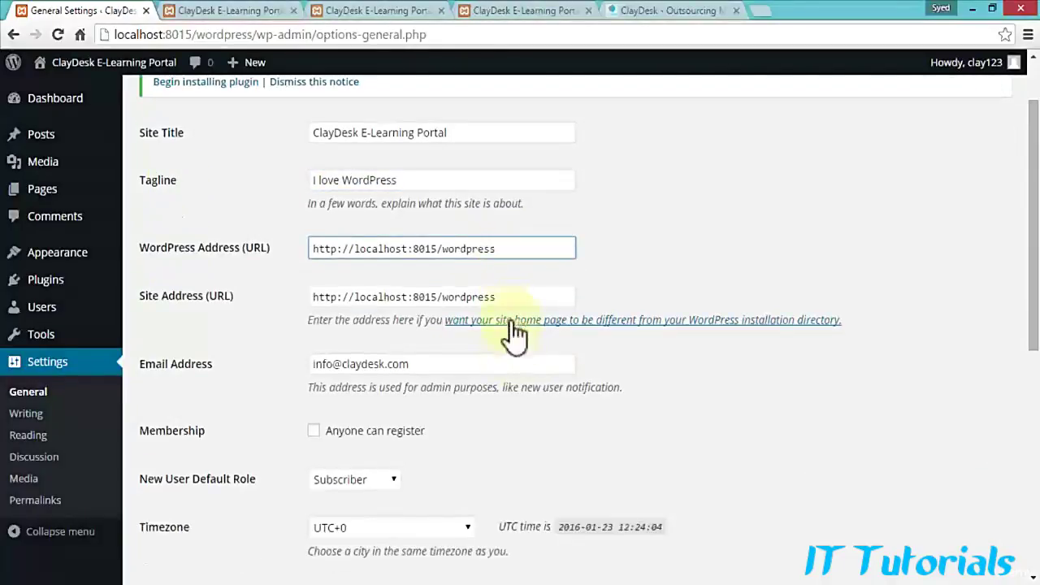
{"action": "scroll", "coordinate": [526, 312], "scroll_direction": "down", "scroll_amount": 1}
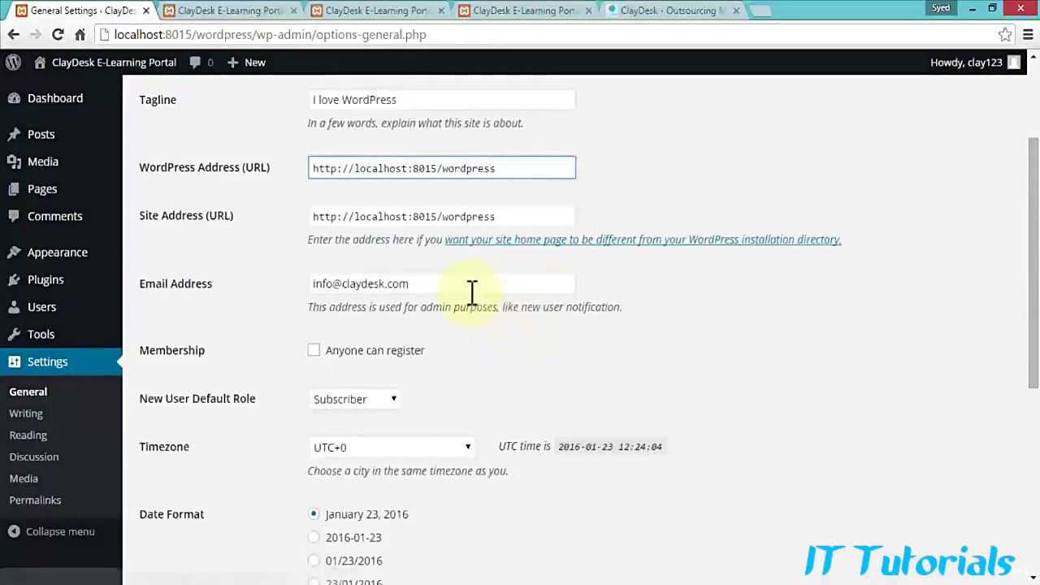
{"action": "scroll", "coordinate": [473, 288], "scroll_direction": "down", "scroll_amount": 2}
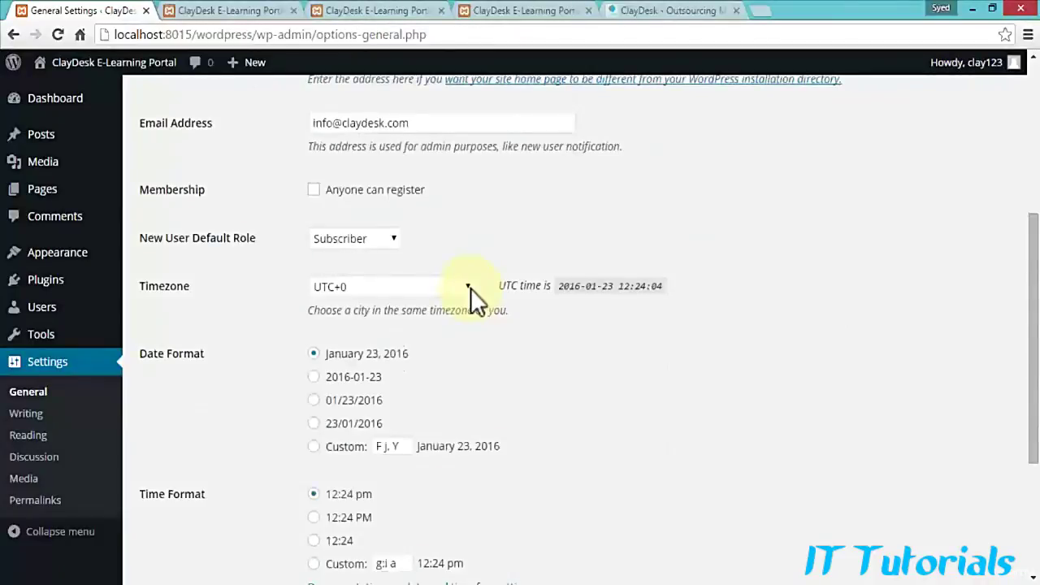
{"action": "left_click", "coordinate": [390, 240]}
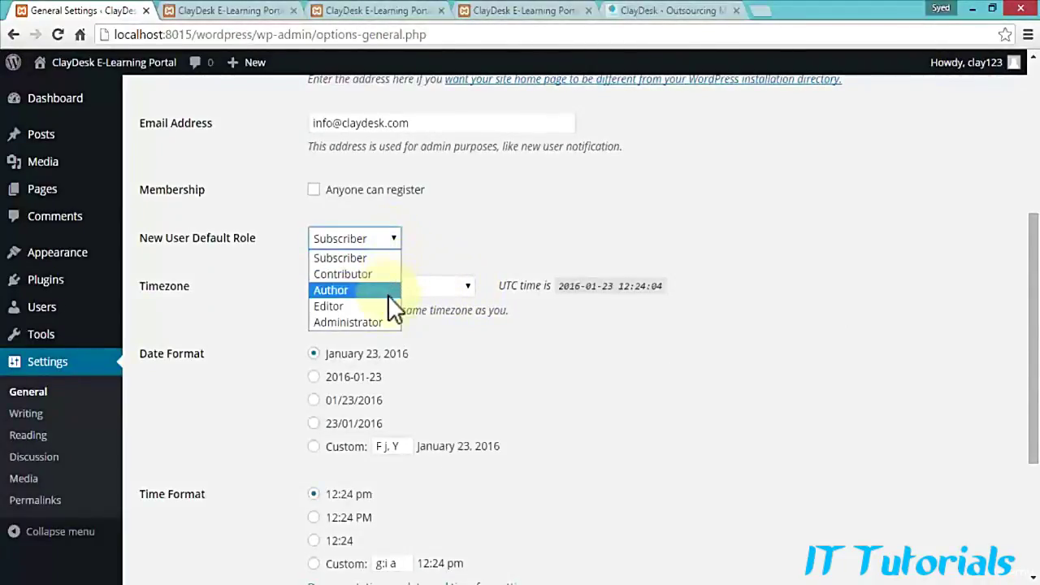
{"action": "left_click", "coordinate": [506, 252]}
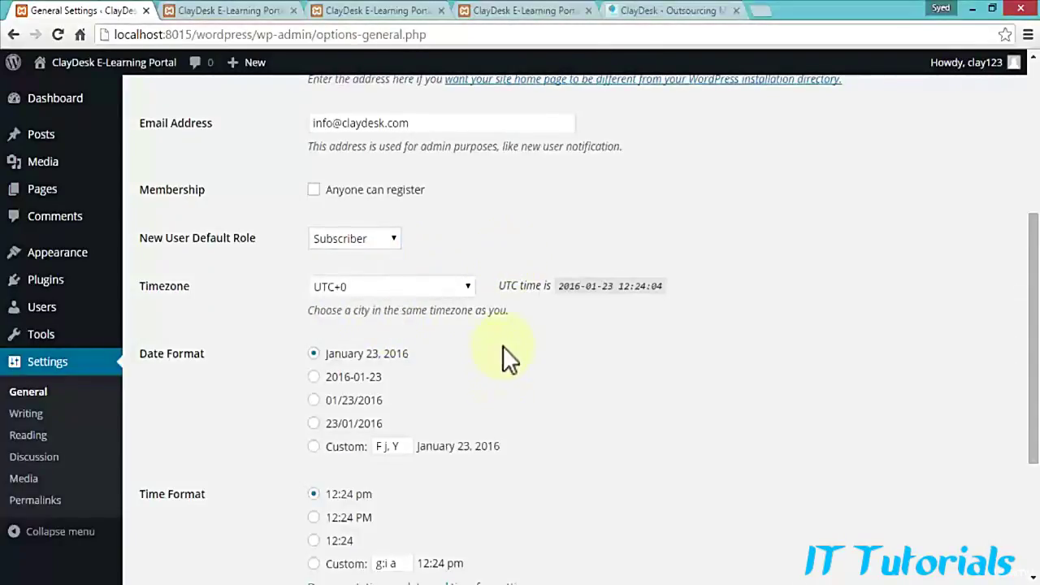
{"action": "scroll", "coordinate": [502, 345], "scroll_direction": "down", "scroll_amount": 1}
{"action": "scroll", "coordinate": [514, 294], "scroll_direction": "down", "scroll_amount": 1}
{"action": "scroll", "coordinate": [524, 285], "scroll_direction": "down", "scroll_amount": 1}
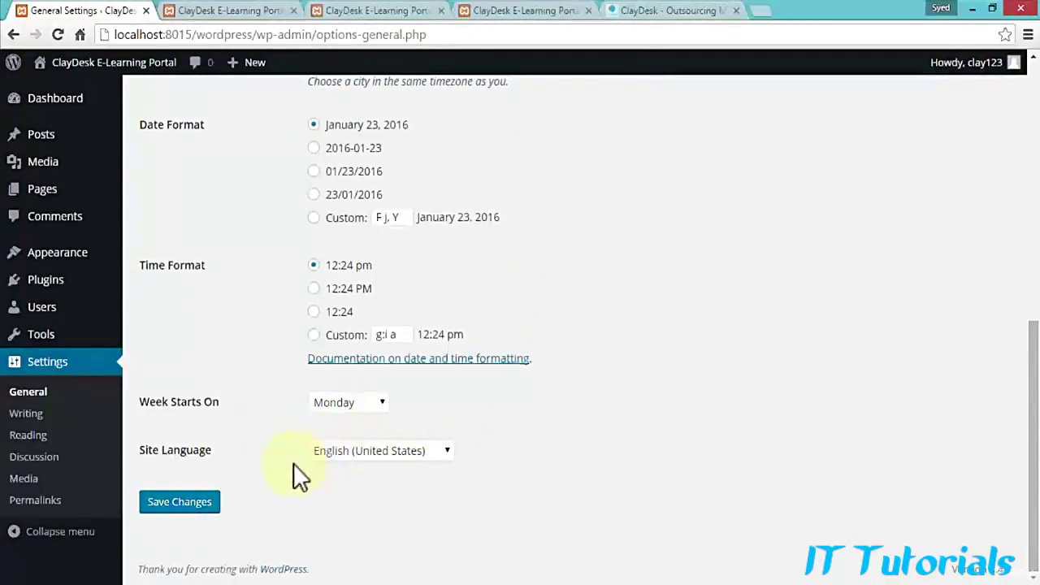
{"action": "scroll", "coordinate": [237, 423], "scroll_direction": "up", "scroll_amount": 4}
{"action": "scroll", "coordinate": [236, 417], "scroll_direction": "down", "scroll_amount": 4}
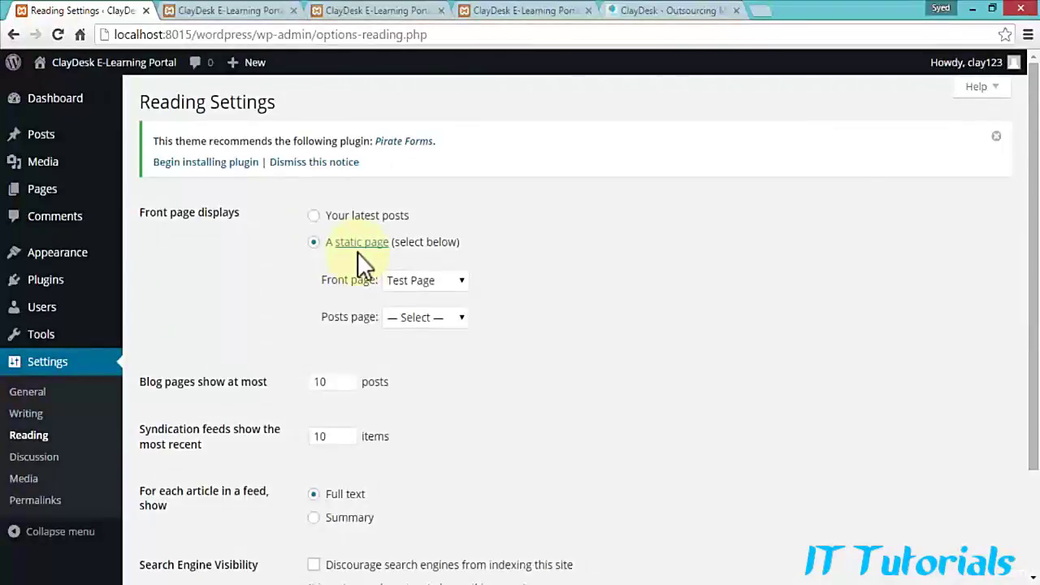
Step: Close the two outdated front-end preview tabs and go back to Reading Settings
{"action": "left_click", "coordinate": [236, 18]}
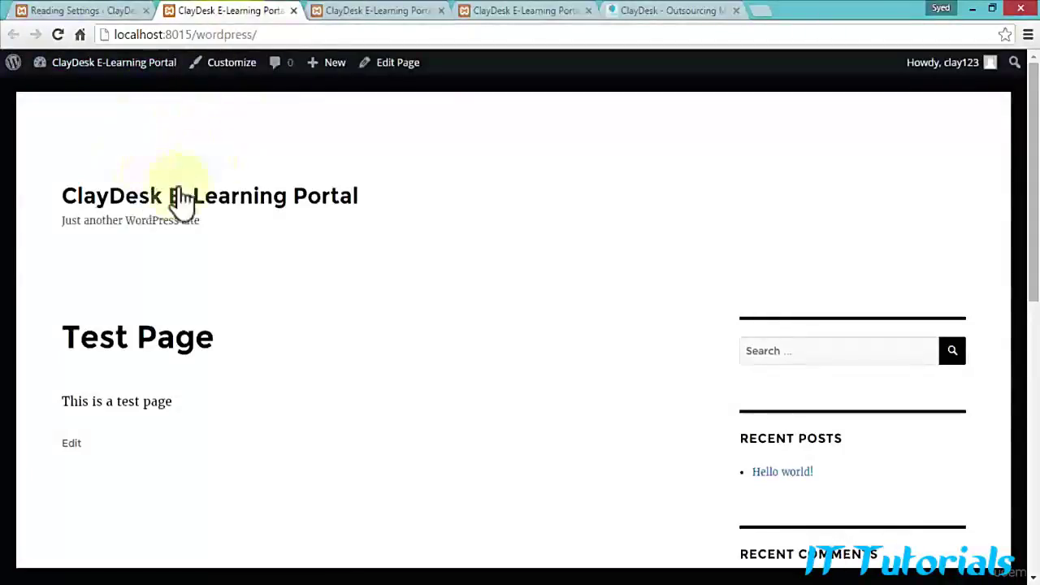
{"action": "left_click", "coordinate": [294, 12]}
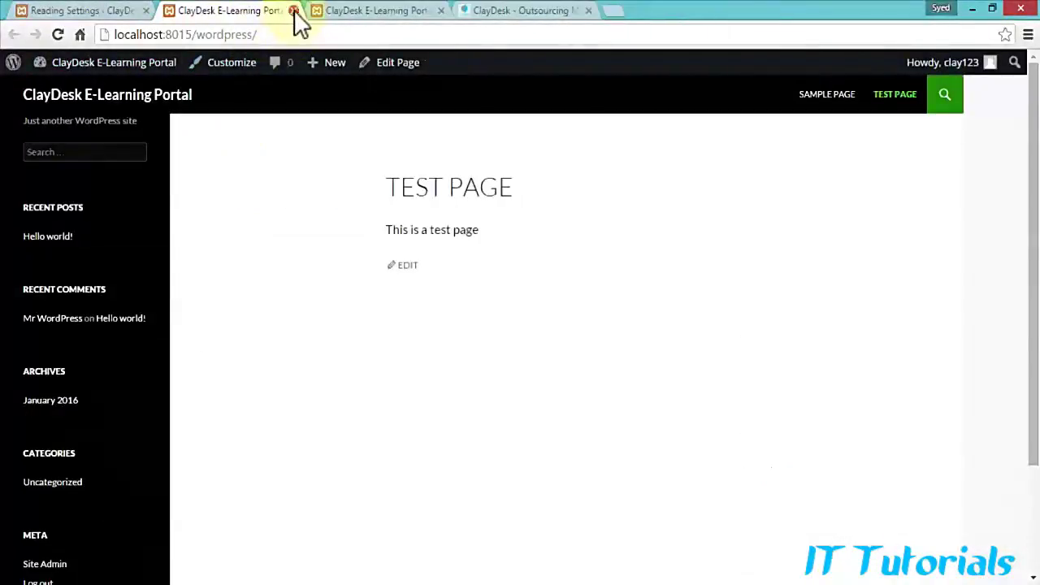
{"action": "left_click", "coordinate": [294, 13]}
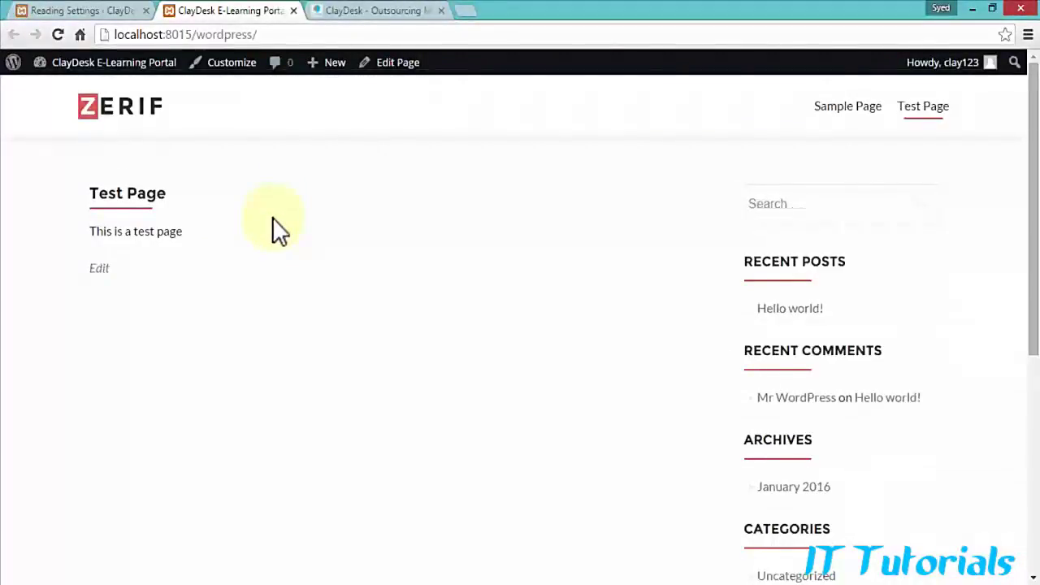
{"action": "left_click", "coordinate": [69, 9]}
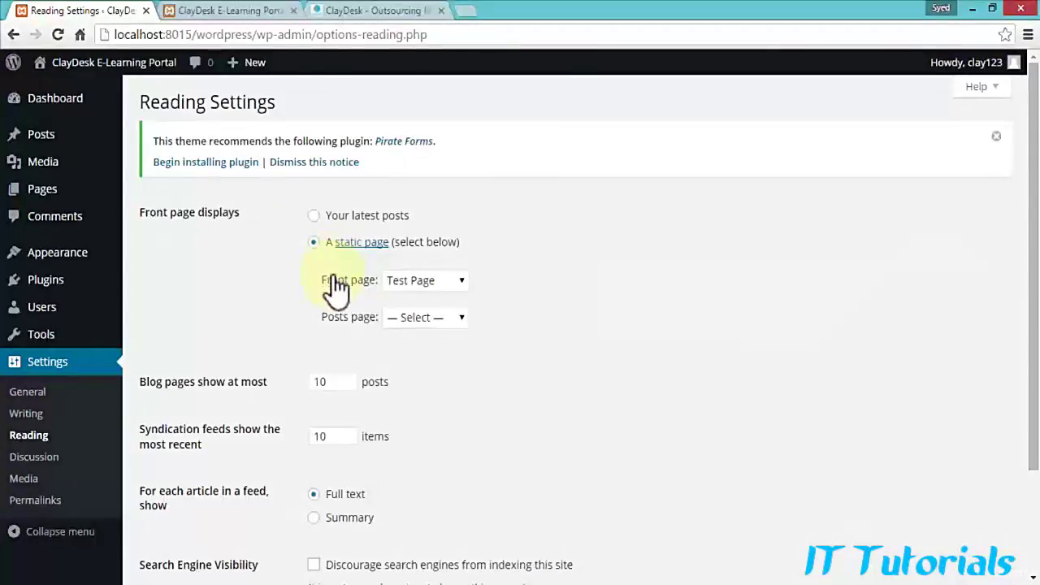
Step: Choose Test Page as the static front page and save the Reading settings
{"action": "left_click", "coordinate": [455, 288]}
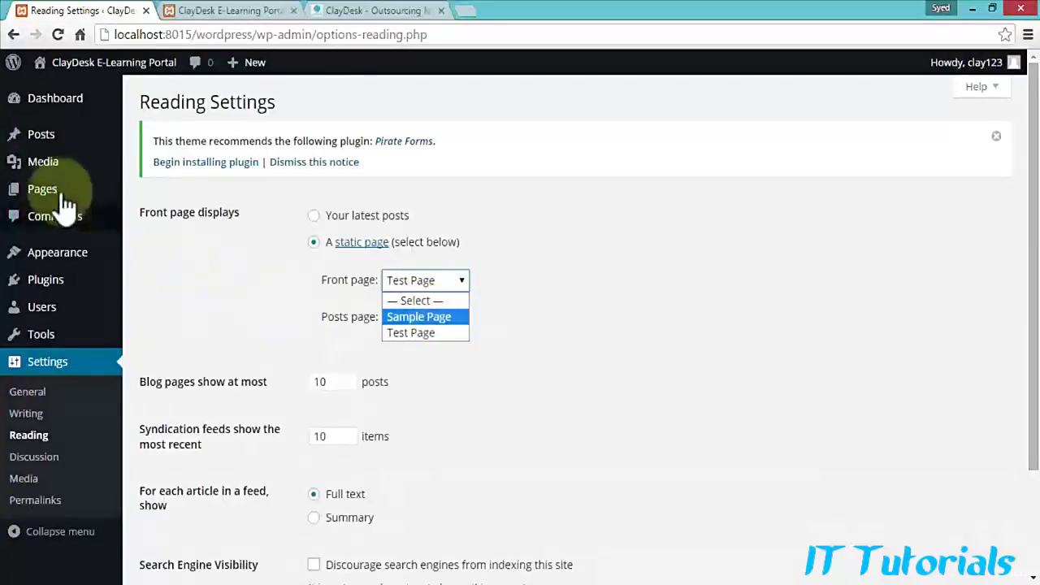
{"action": "mouse_move", "coordinate": [63, 202]}
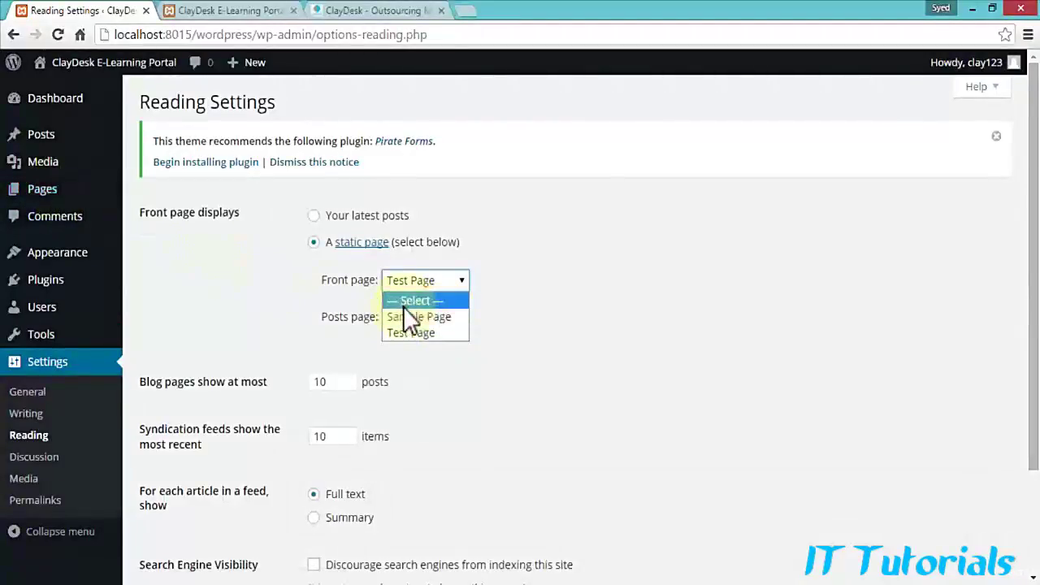
{"action": "left_click", "coordinate": [424, 332]}
{"action": "scroll", "coordinate": [520, 339], "scroll_direction": "down", "scroll_amount": 2}
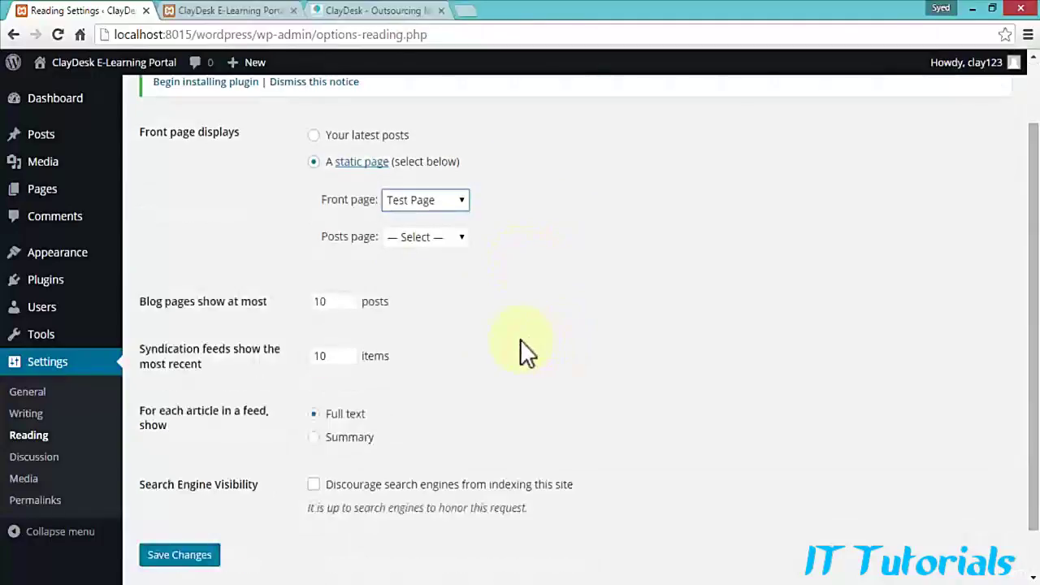
{"action": "scroll", "coordinate": [520, 338], "scroll_direction": "down", "scroll_amount": 1}
{"action": "left_click", "coordinate": [178, 505]}
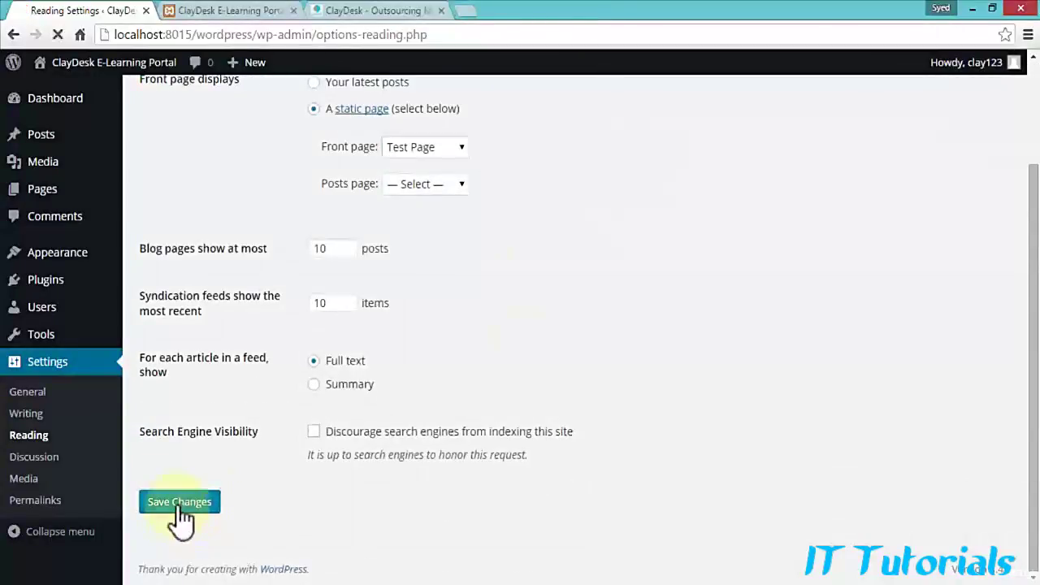
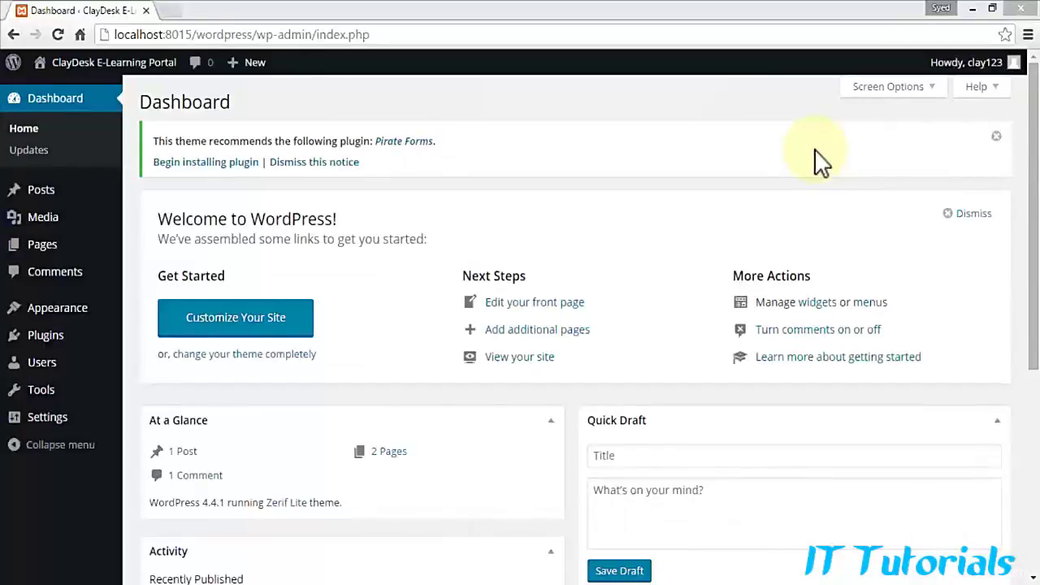
Step: Open Test Page in the page editor from the Pages list
{"action": "left_click", "coordinate": [47, 255]}
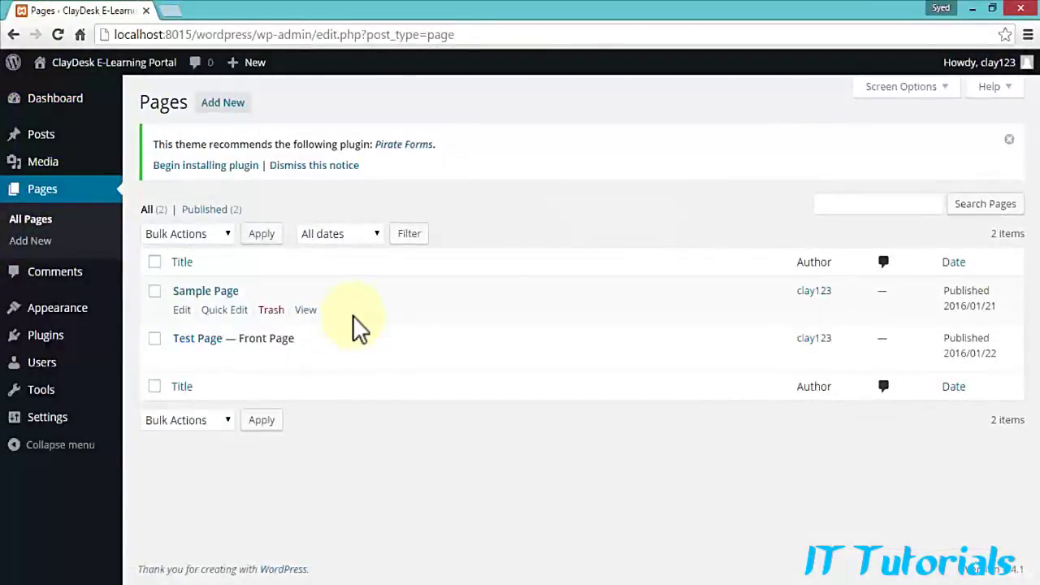
{"action": "mouse_move", "coordinate": [216, 343]}
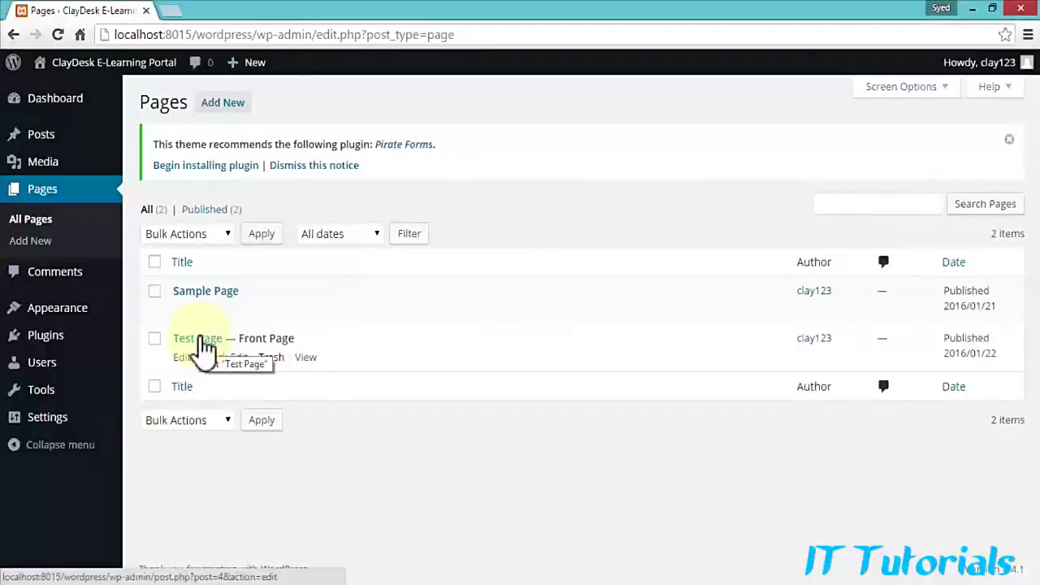
{"action": "left_click", "coordinate": [202, 339]}
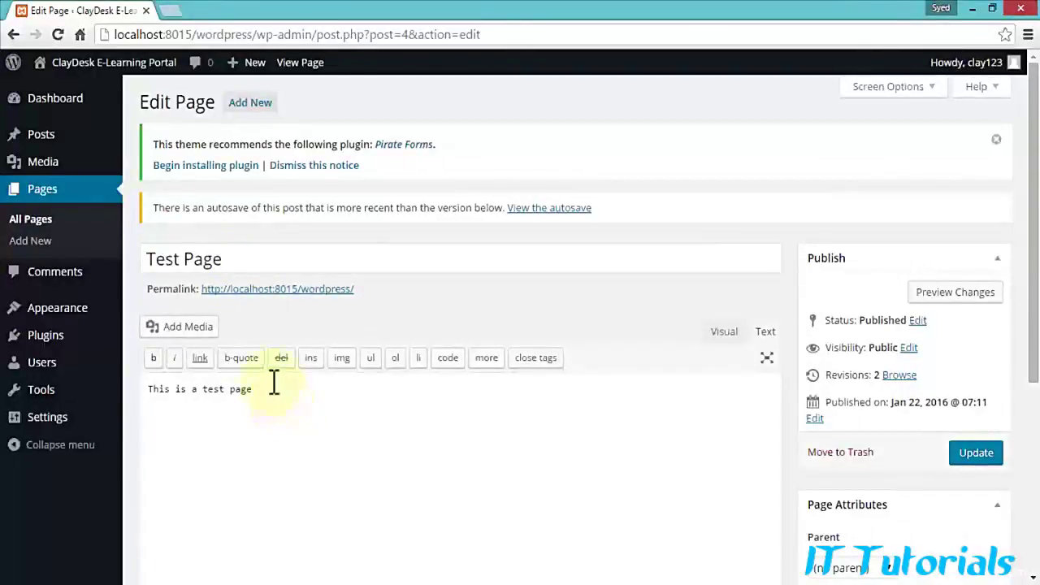
Step: Retitle the page 'Home Page' and replace its body with the welcome sentence
{"action": "left_click_drag", "start_coordinate": [232, 259], "coordinate": [138, 264]}
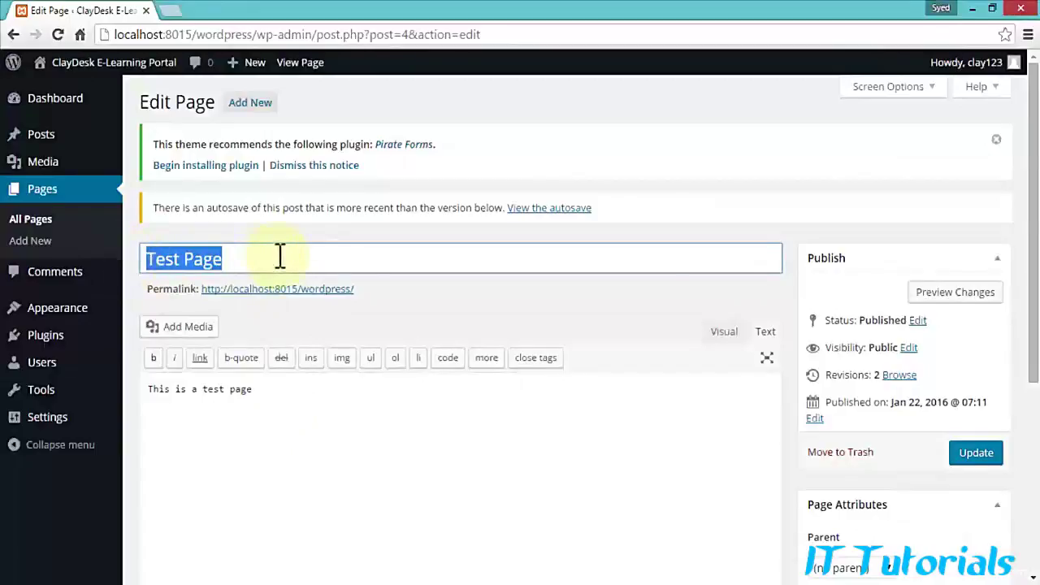
{"action": "type", "text": "Home"}
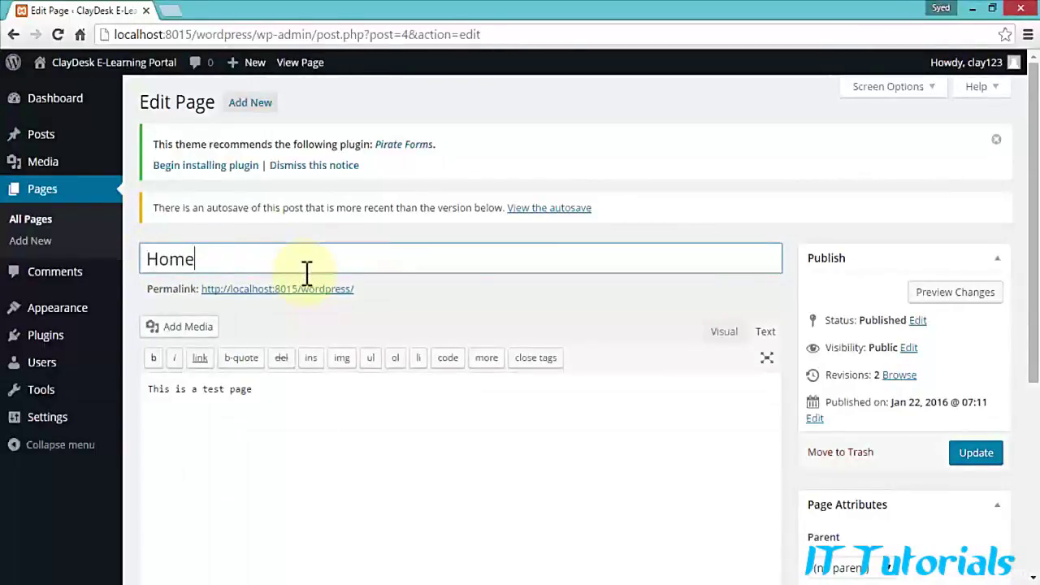
{"action": "type", "text": " Page"}
{"action": "left_click", "coordinate": [281, 393]}
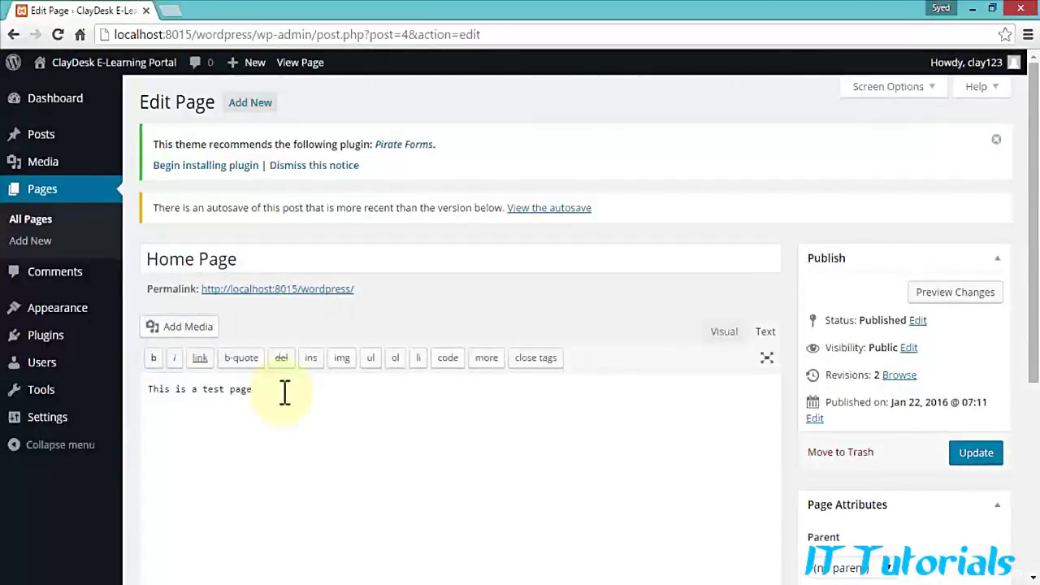
{"action": "scroll", "coordinate": [285, 393], "scroll_direction": "down", "scroll_amount": 1}
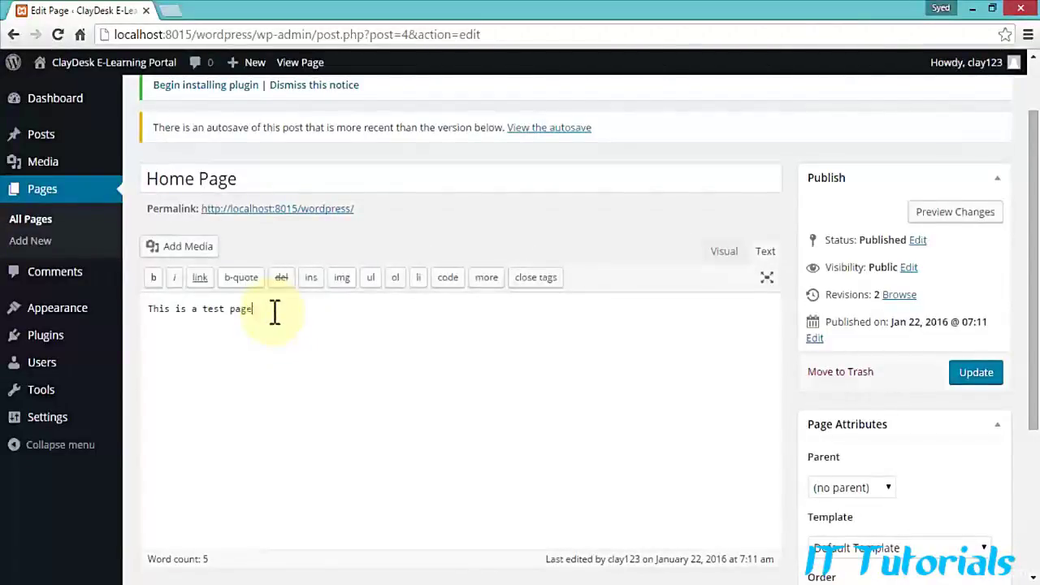
{"action": "left_click_drag", "start_coordinate": [275, 311], "coordinate": [111, 320]}
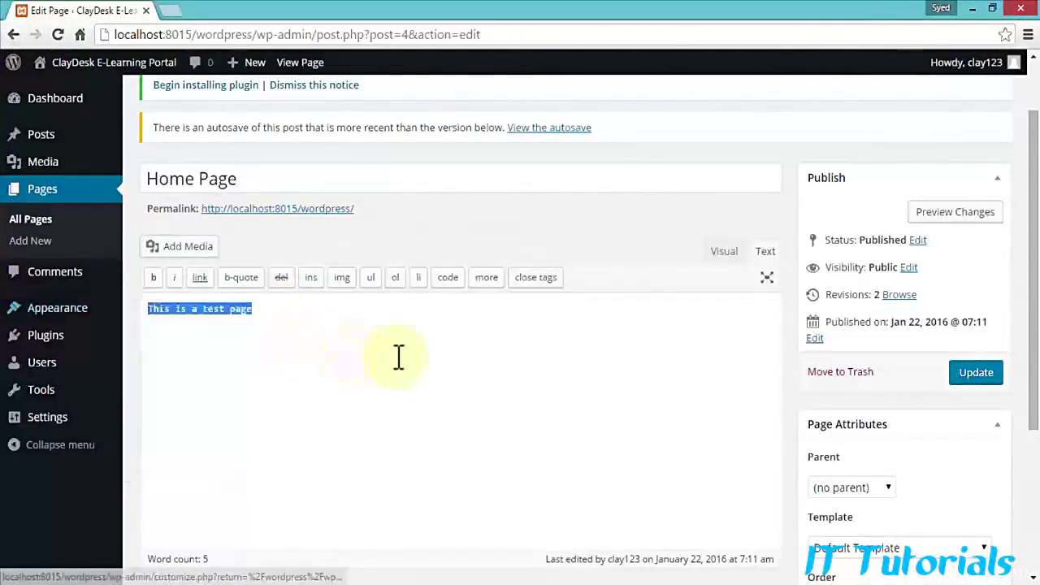
{"action": "type", "text": "welcome to our e"}
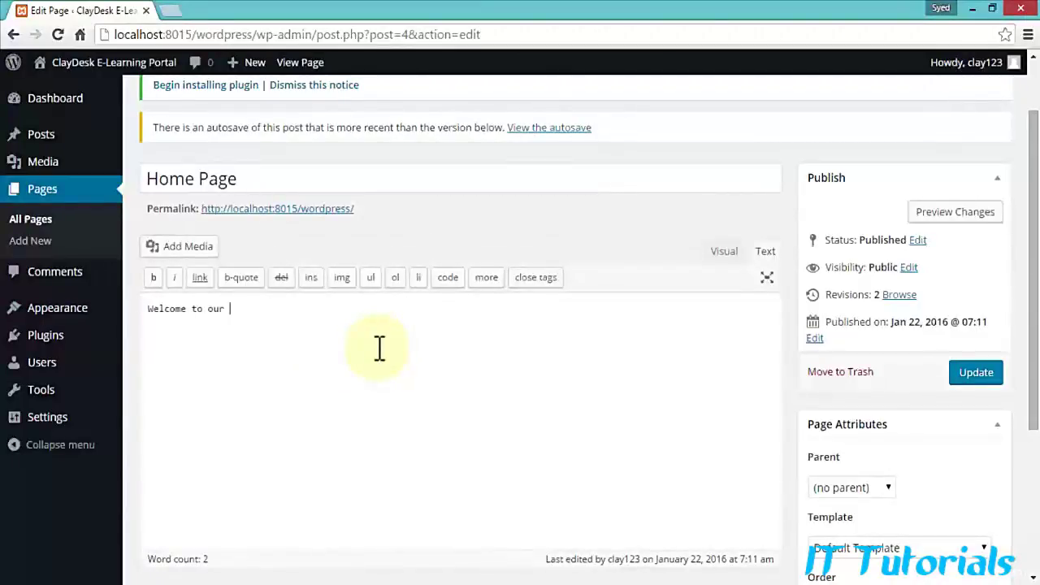
{"action": "type", "text": "new website. Hope you enjoy working with"}
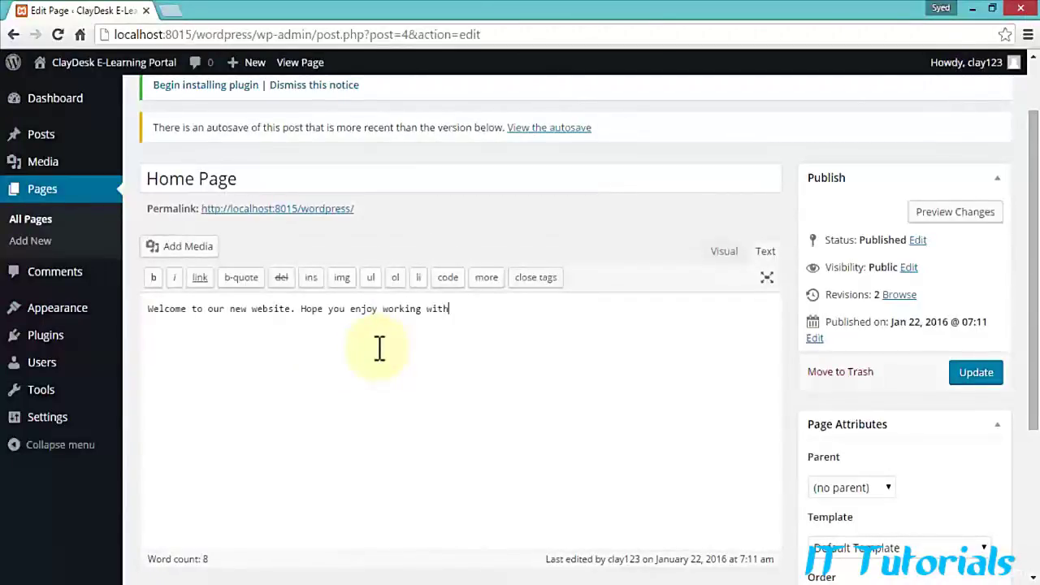
{"action": "type", "text": " WordPress!"}
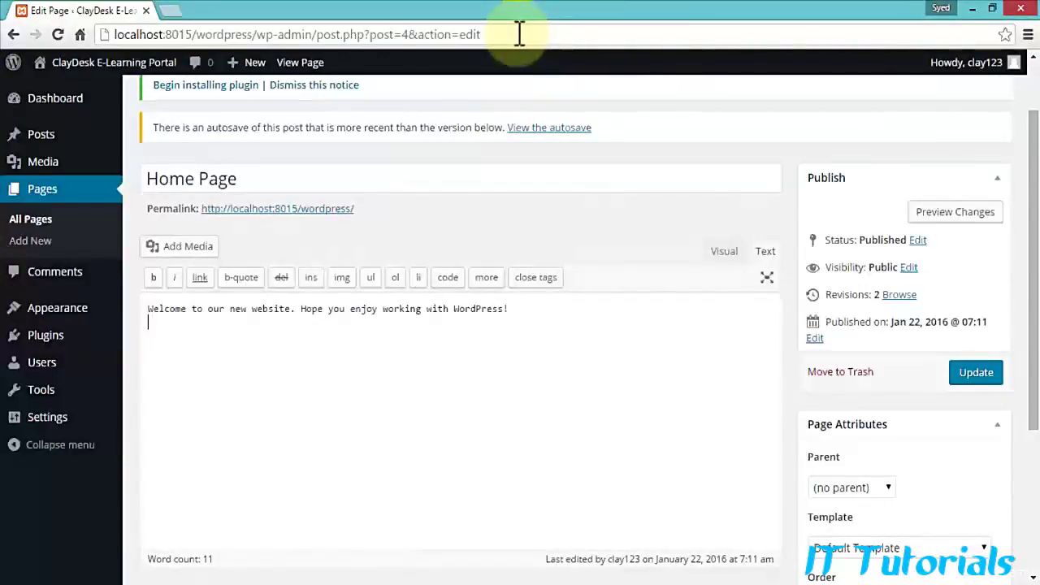
Step: Preview the Home Page welcome sentence in a new tab, then return to the editor
{"action": "left_click", "coordinate": [917, 213]}
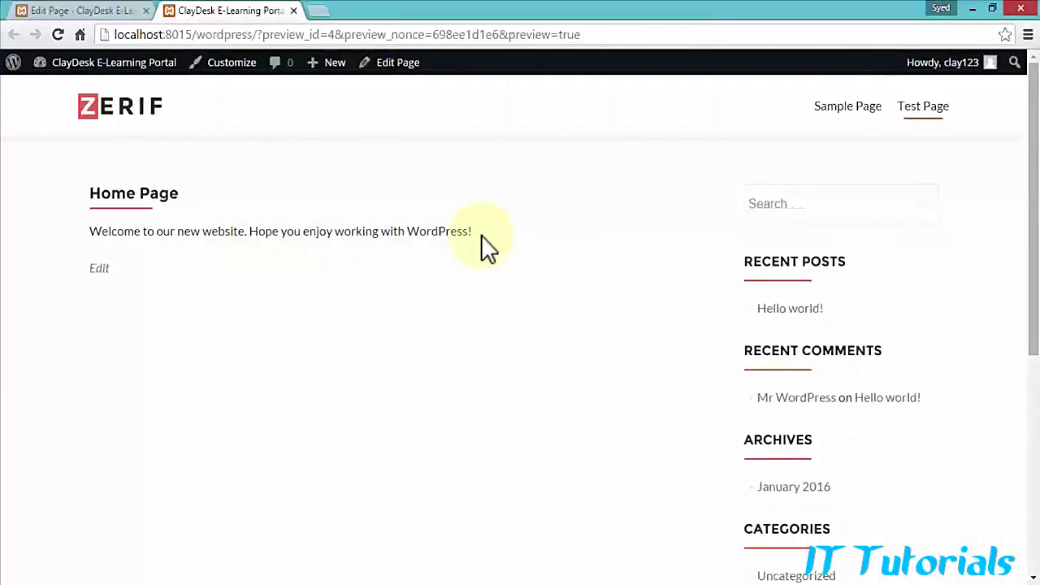
{"action": "left_click", "coordinate": [114, 13]}
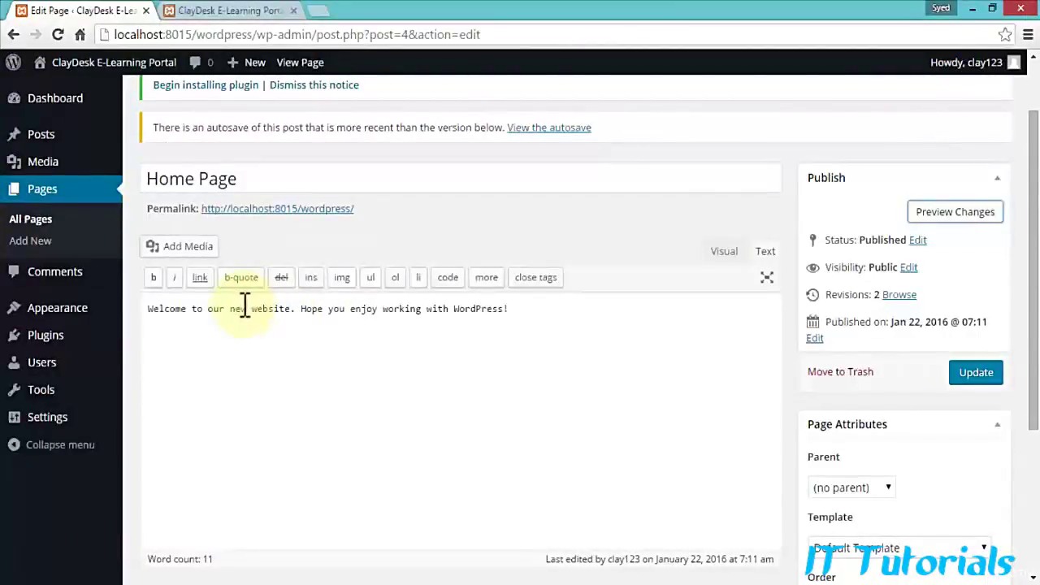
Step: Bold 'Welcome' with the b quicktag and compare its strong tags in Visual and Text views
{"action": "left_click_drag", "start_coordinate": [148, 308], "coordinate": [181, 312]}
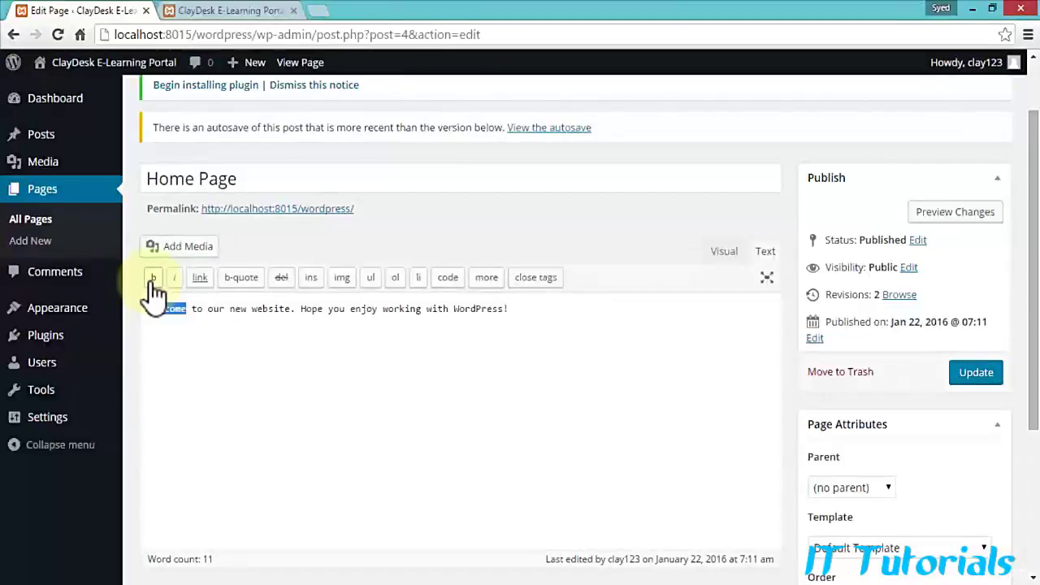
{"action": "left_click", "coordinate": [153, 280]}
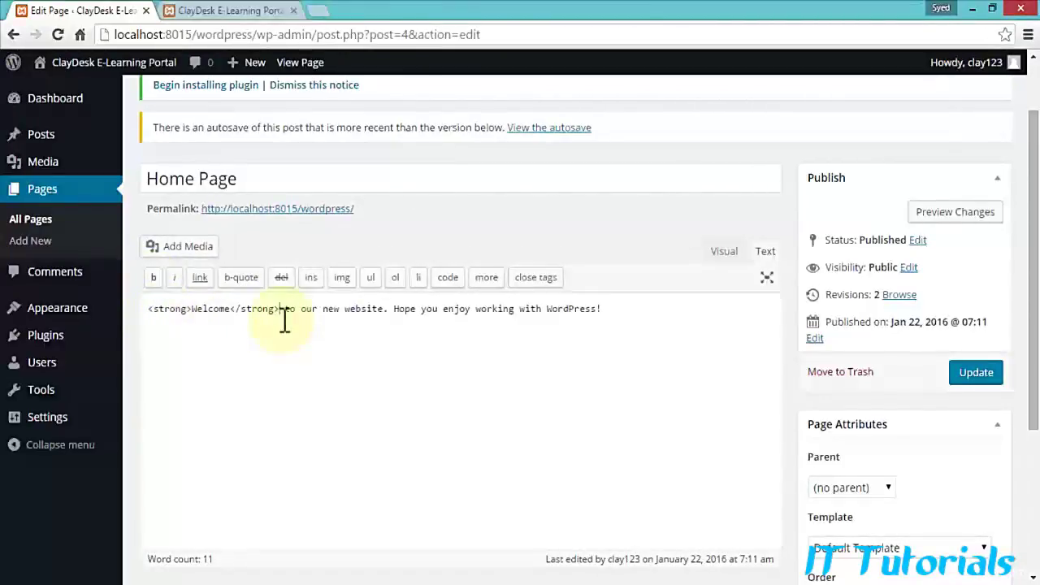
{"action": "left_click_drag", "start_coordinate": [148, 309], "coordinate": [192, 308]}
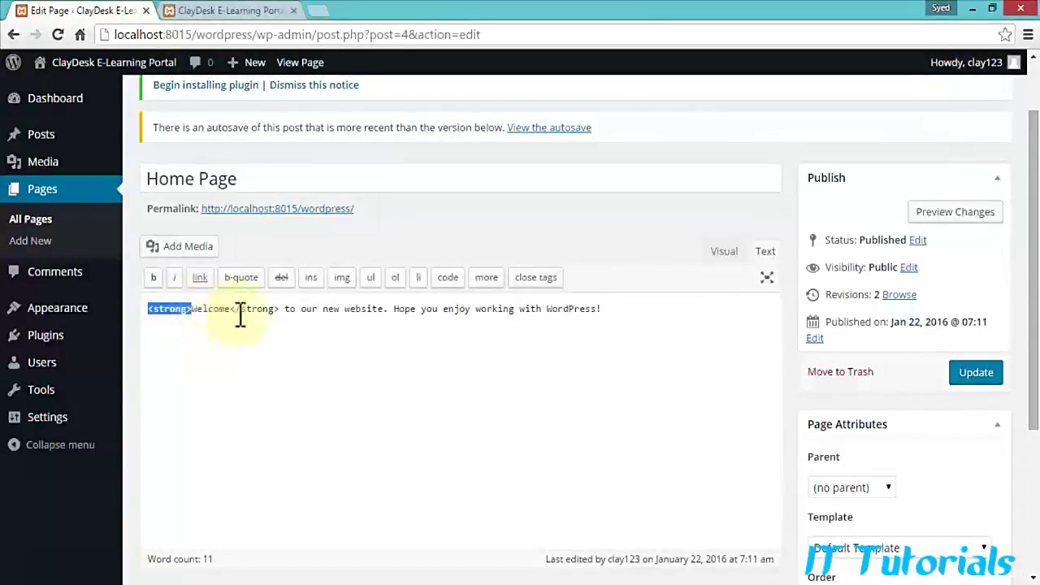
{"action": "left_click_drag", "start_coordinate": [231, 309], "coordinate": [281, 309]}
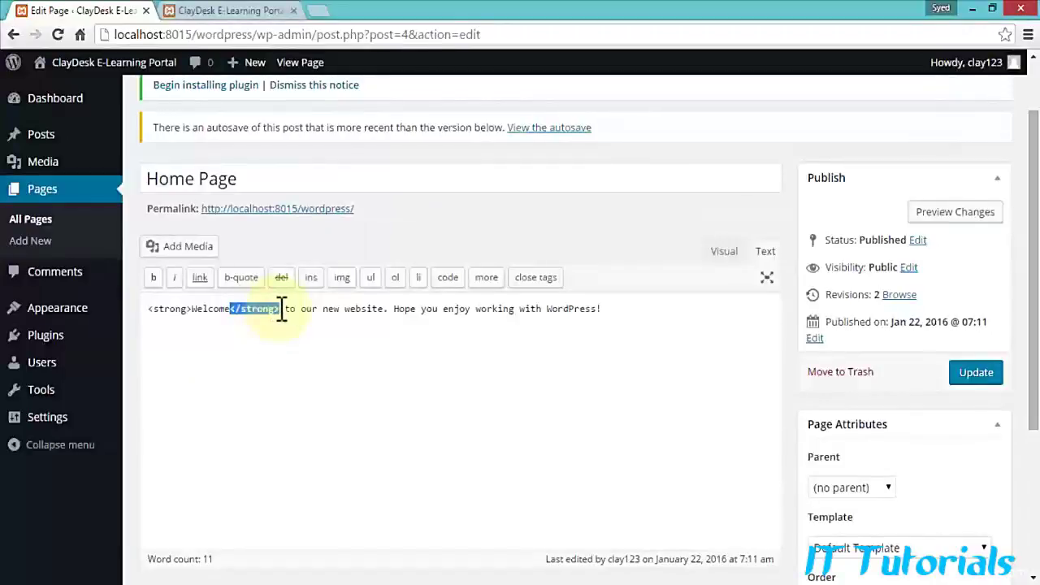
{"action": "left_click", "coordinate": [260, 348]}
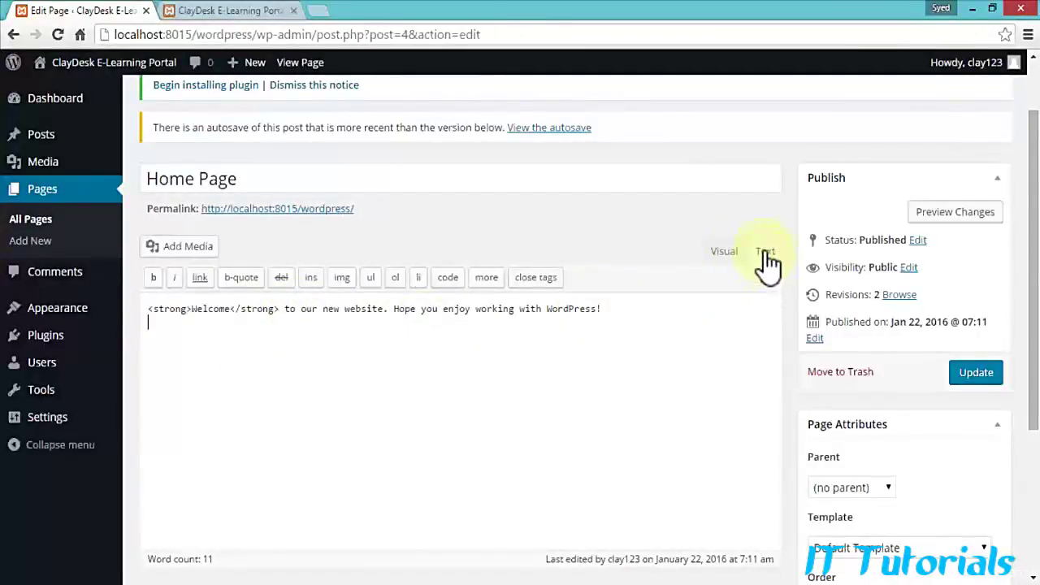
{"action": "left_click", "coordinate": [724, 253]}
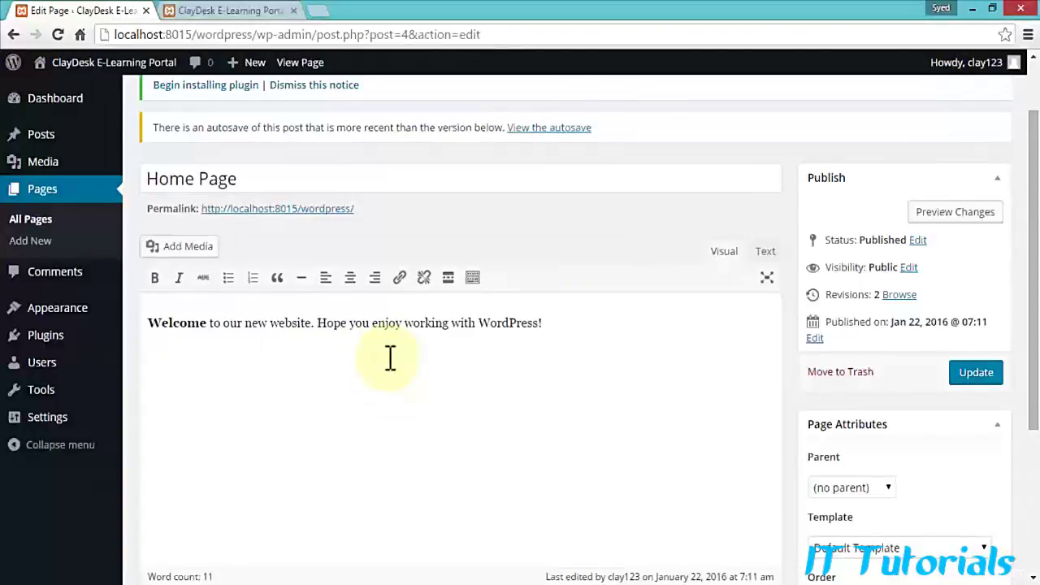
{"action": "left_click", "coordinate": [765, 251]}
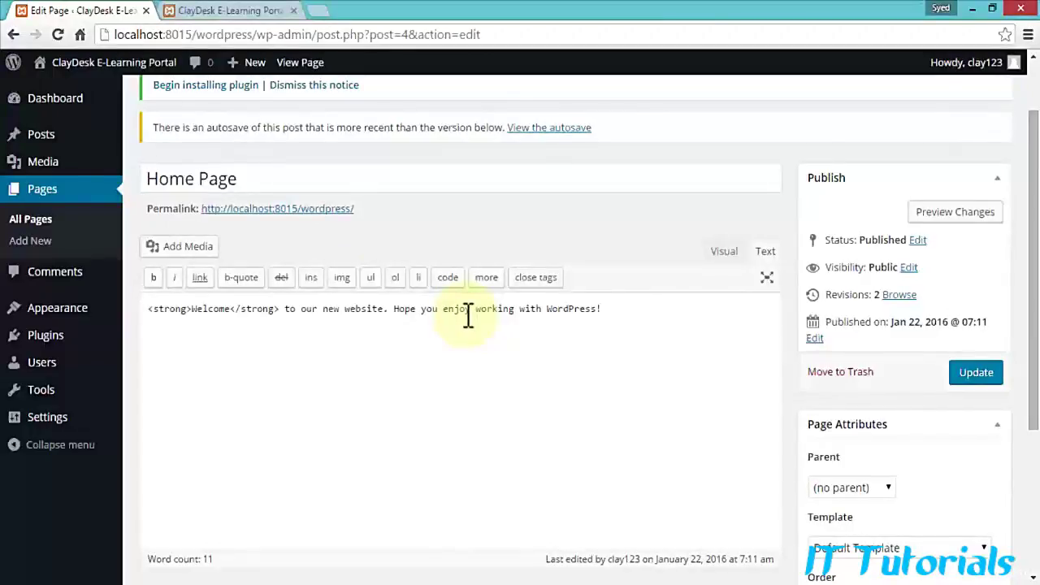
Step: Italicize the word 'website' and inspect its em tags in the HTML source
{"action": "left_click", "coordinate": [723, 254]}
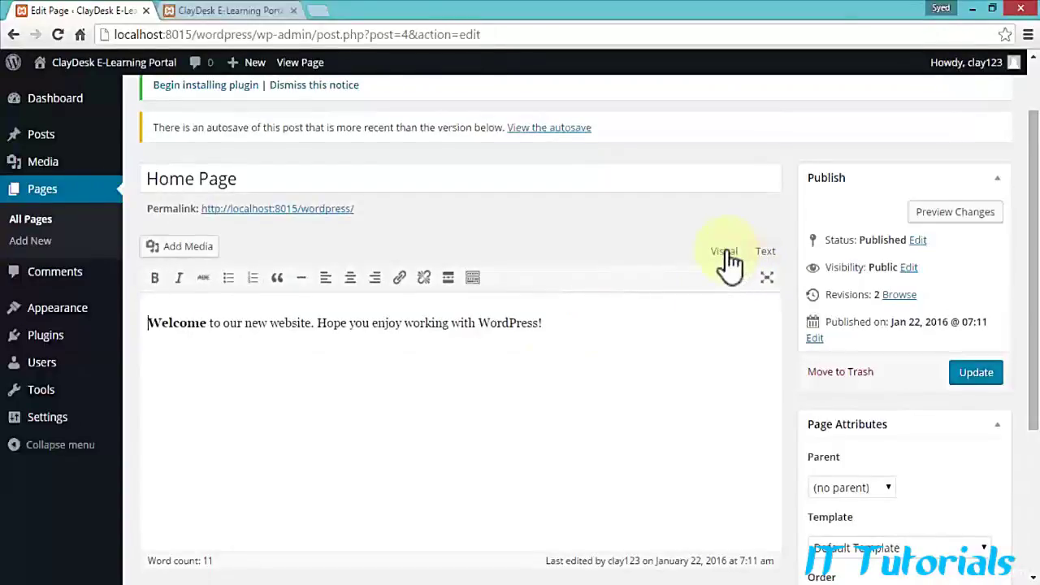
{"action": "double_click", "coordinate": [291, 324]}
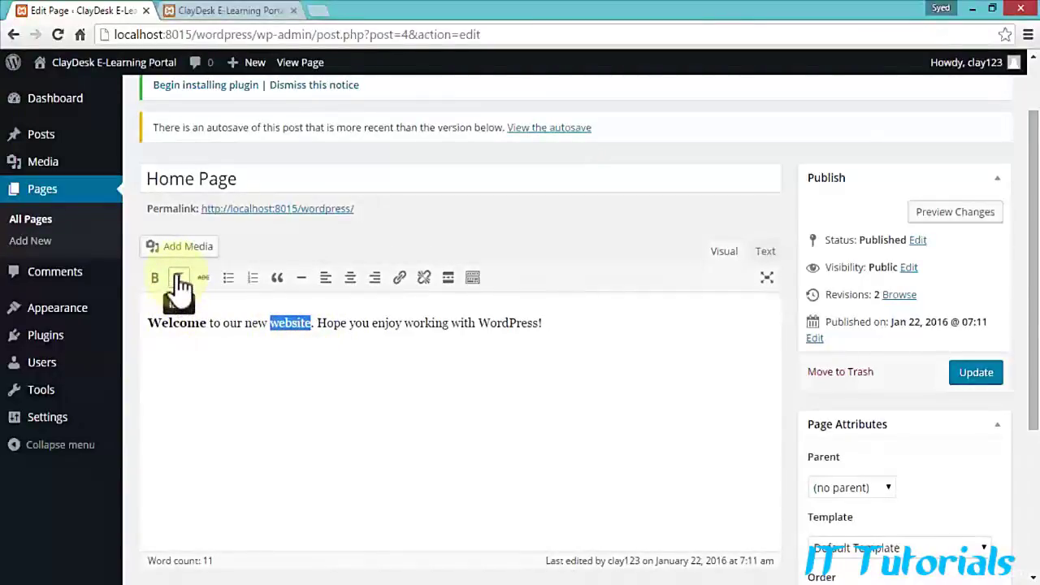
{"action": "left_click", "coordinate": [181, 280]}
{"action": "left_click", "coordinate": [324, 329]}
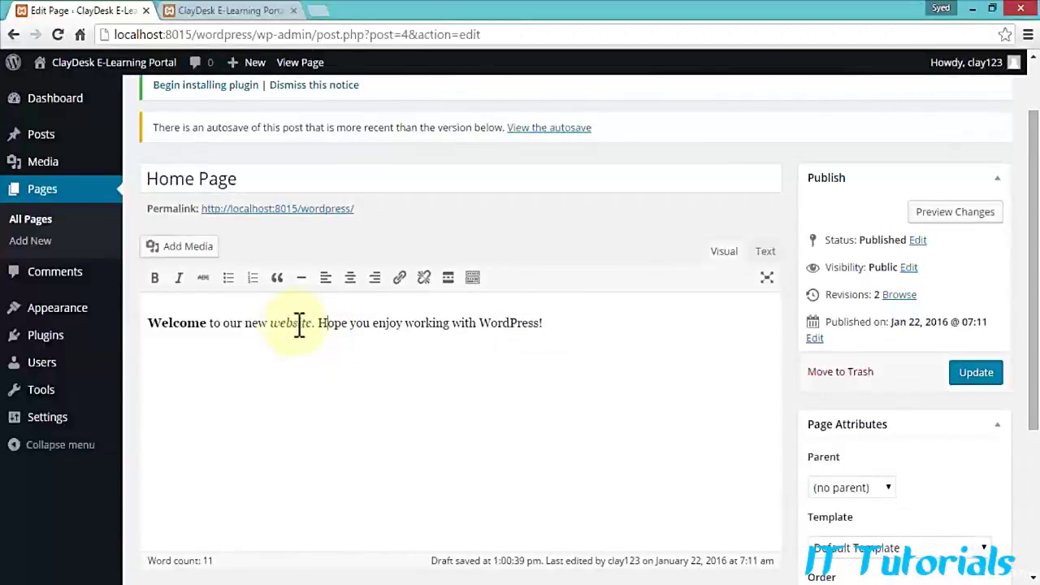
{"action": "left_click", "coordinate": [766, 253]}
{"action": "left_click_drag", "start_coordinate": [344, 309], "coordinate": [370, 307]}
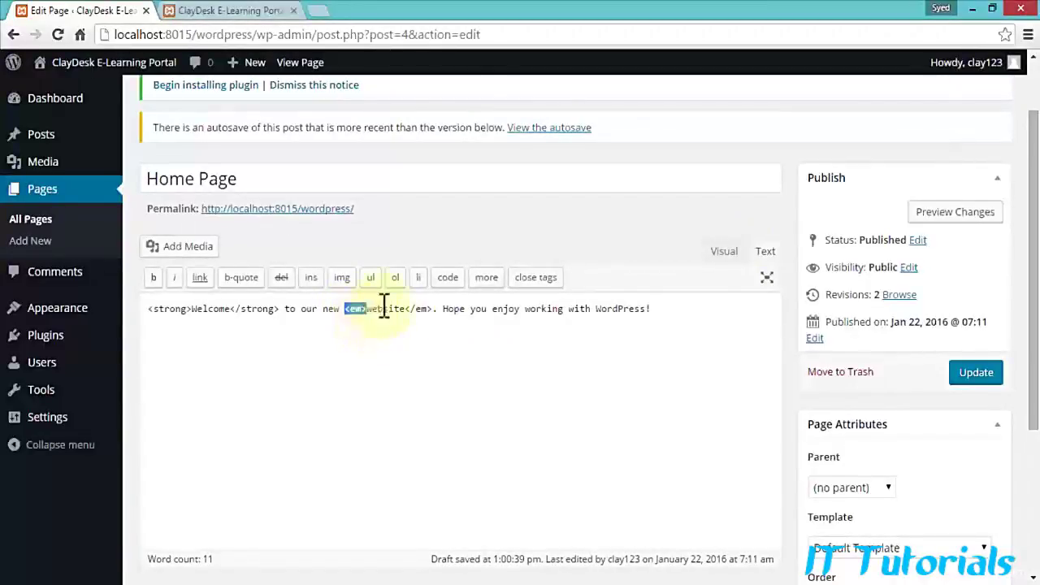
{"action": "left_click", "coordinate": [383, 308]}
{"action": "left_click_drag", "start_coordinate": [404, 309], "coordinate": [443, 321]}
{"action": "left_click", "coordinate": [464, 346]}
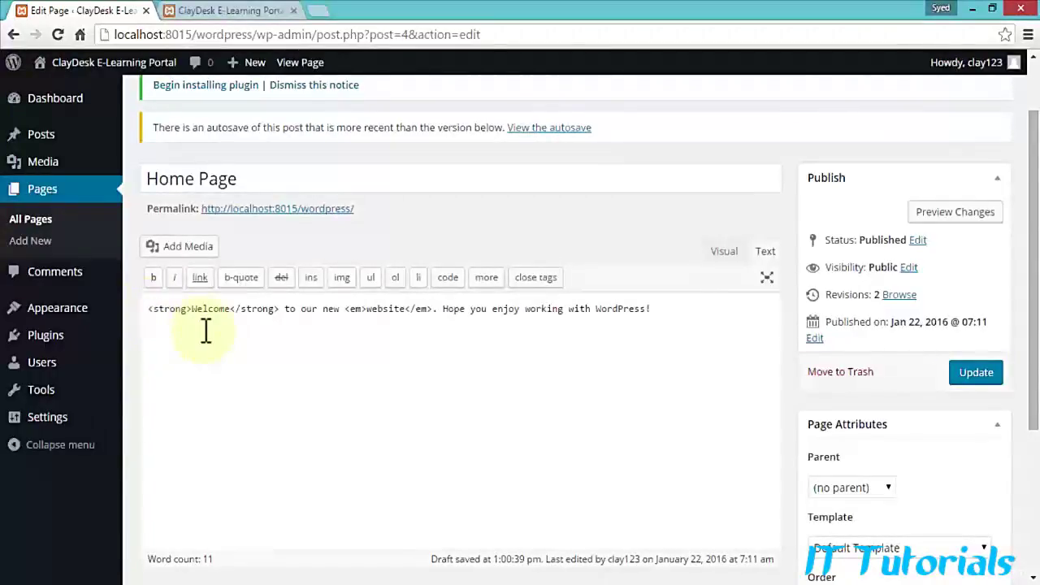
Step: Wrap the whole welcome sentence in <center> and </center> tags
{"action": "type", "text": "<center>"}
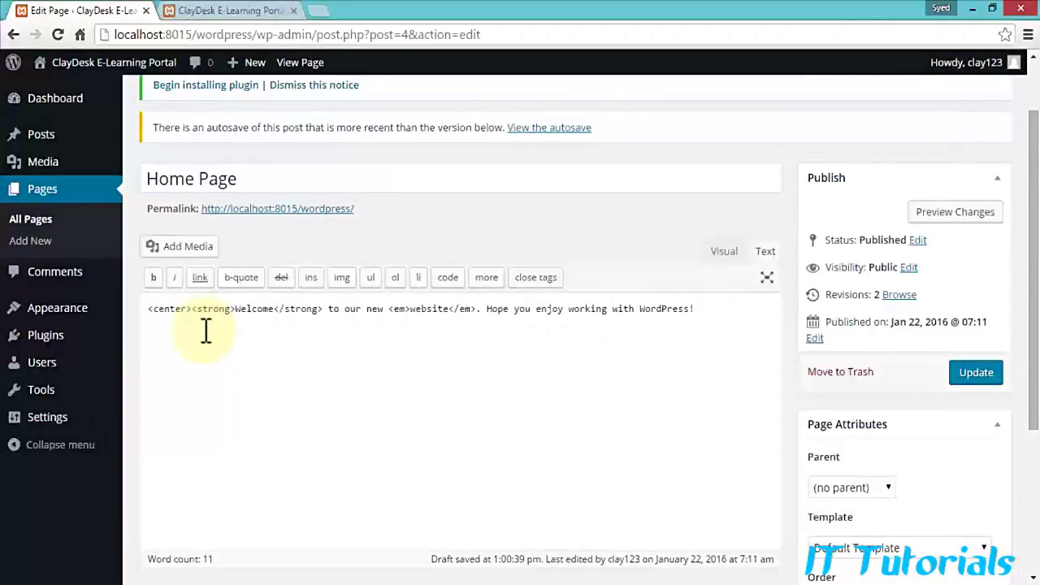
{"action": "left_click", "coordinate": [717, 307]}
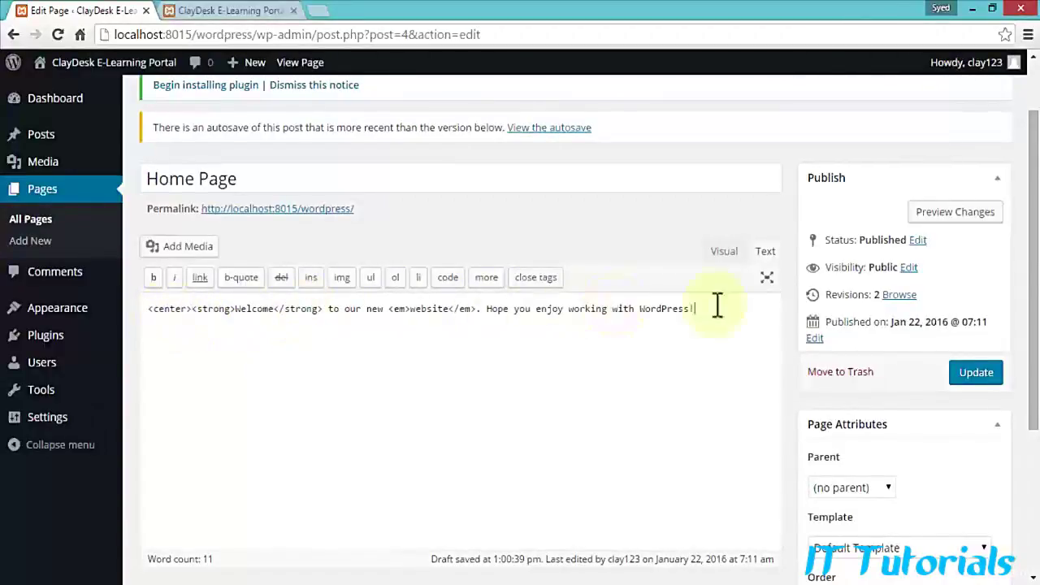
{"action": "type", "text": "</center>"}
{"action": "left_click_drag", "start_coordinate": [692, 308], "coordinate": [192, 309]}
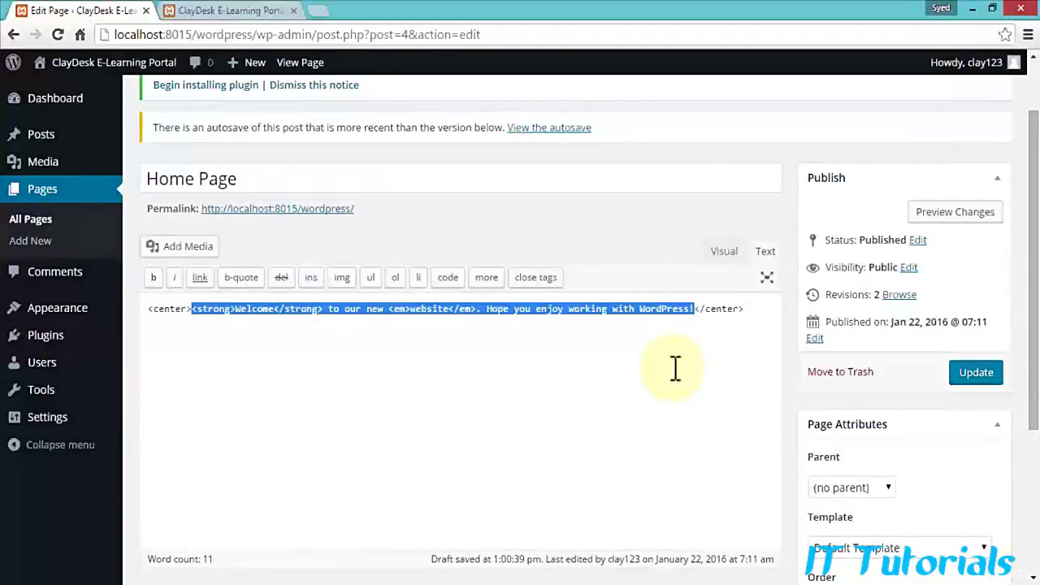
Step: Preview the page to confirm the sentence is centred, with Welcome bold and website italic
{"action": "left_click", "coordinate": [962, 213]}
{"action": "left_click", "coordinate": [231, 10]}
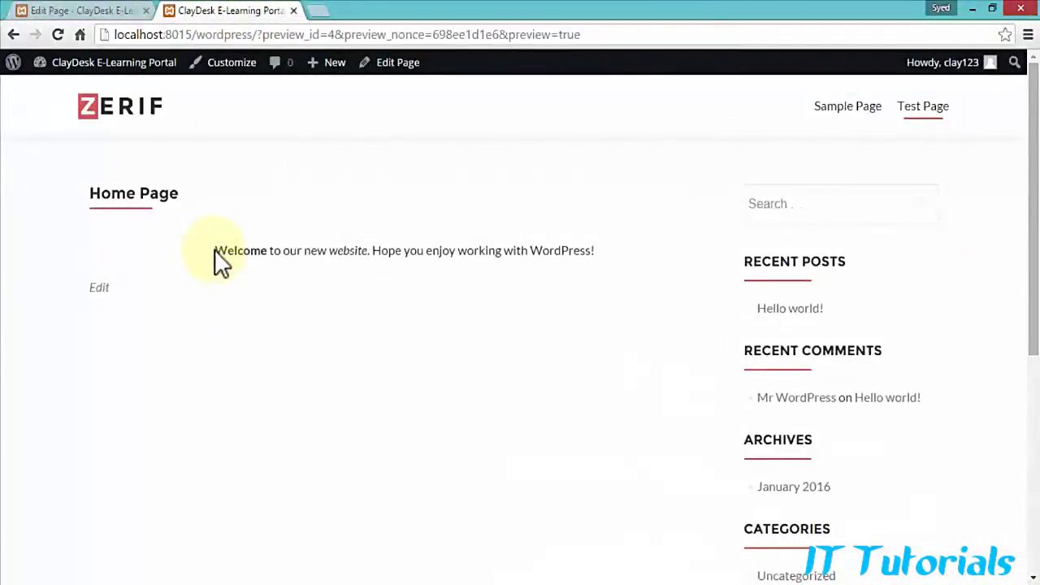
{"action": "left_click_drag", "start_coordinate": [214, 250], "coordinate": [596, 252]}
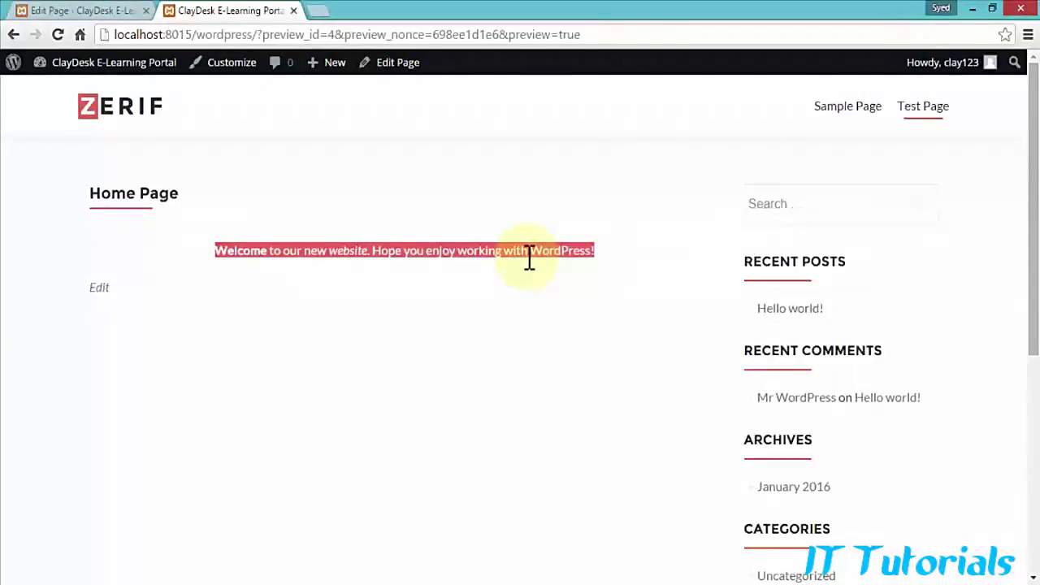
{"action": "left_click", "coordinate": [90, 10]}
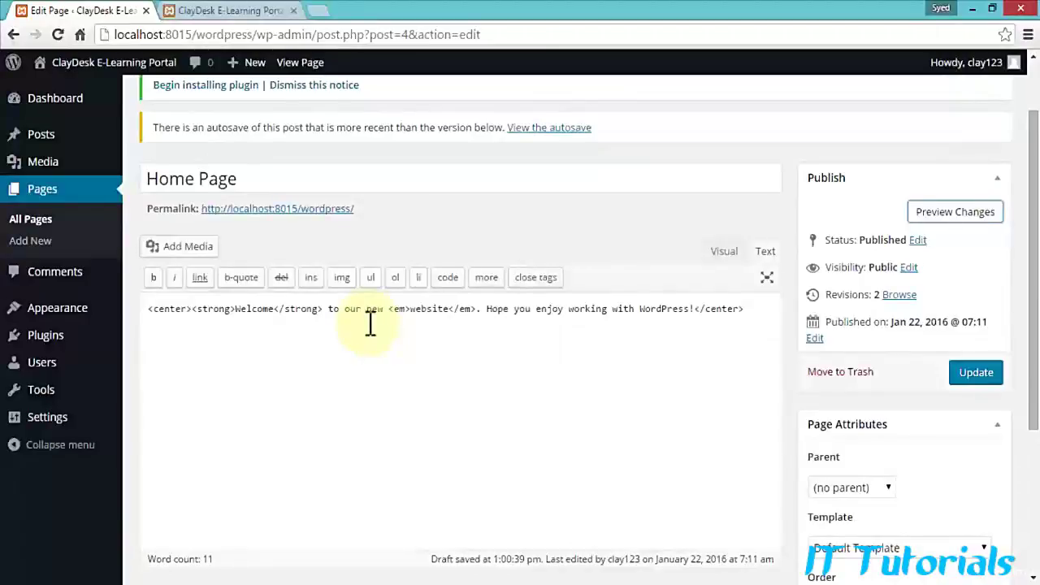
Step: Delete the <center> and </center> tags from the page source
{"action": "left_click", "coordinate": [722, 253]}
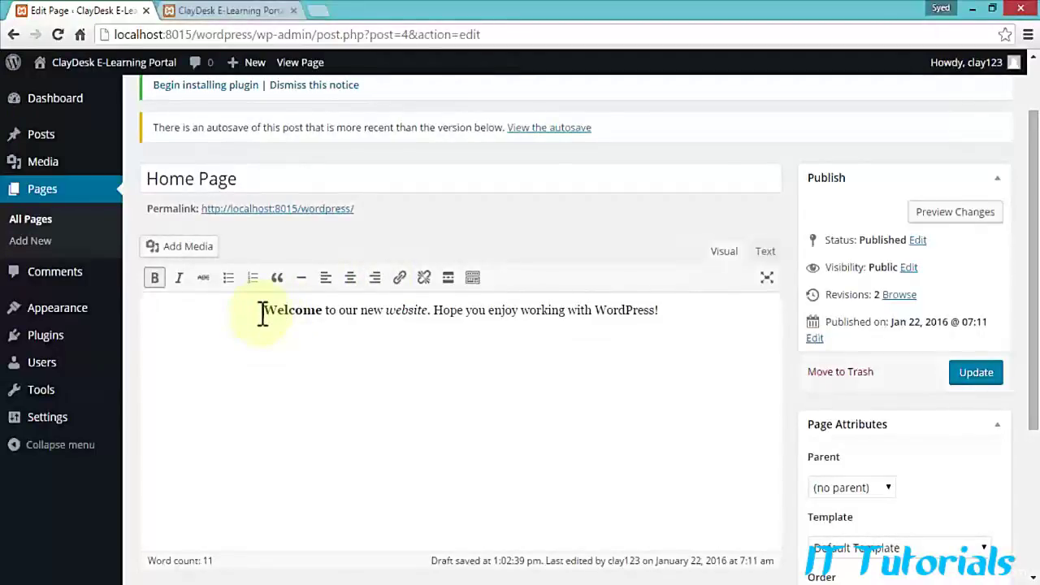
{"action": "left_click", "coordinate": [759, 252]}
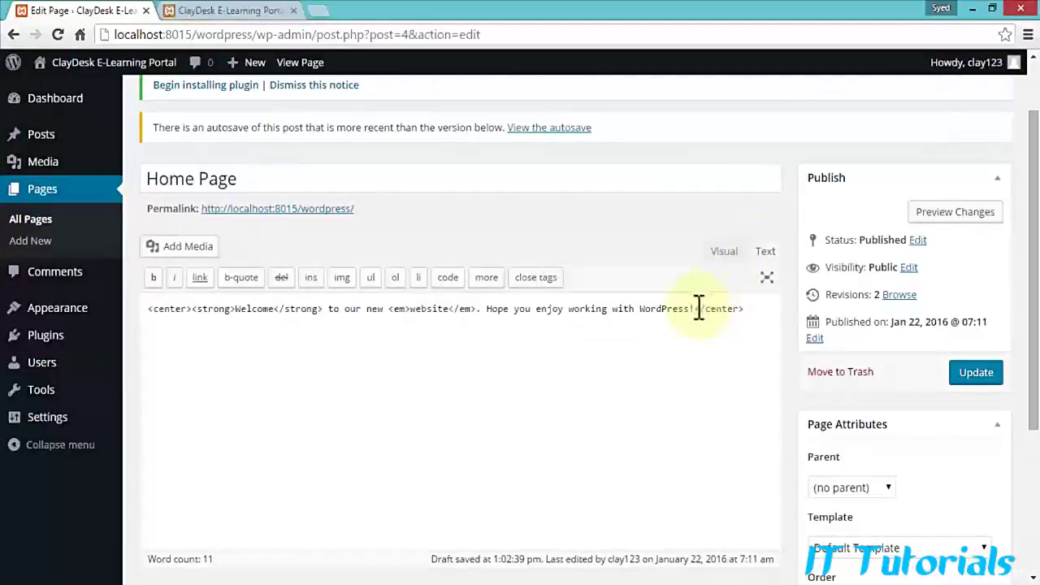
{"action": "left_click_drag", "start_coordinate": [694, 309], "coordinate": [753, 309]}
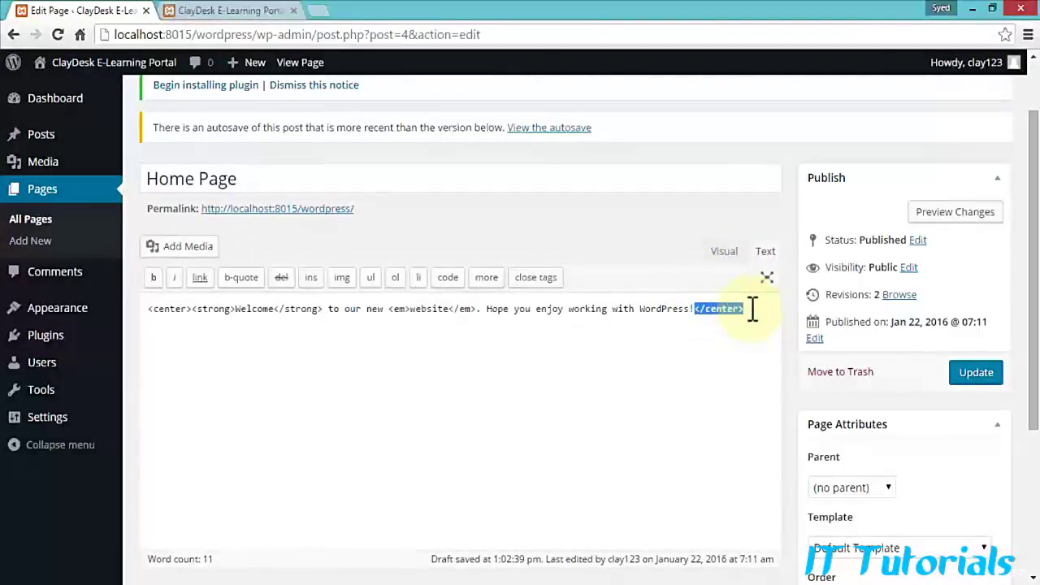
{"action": "key", "text": "BackSpace"}
{"action": "left_click_drag", "start_coordinate": [190, 309], "coordinate": [147, 313]}
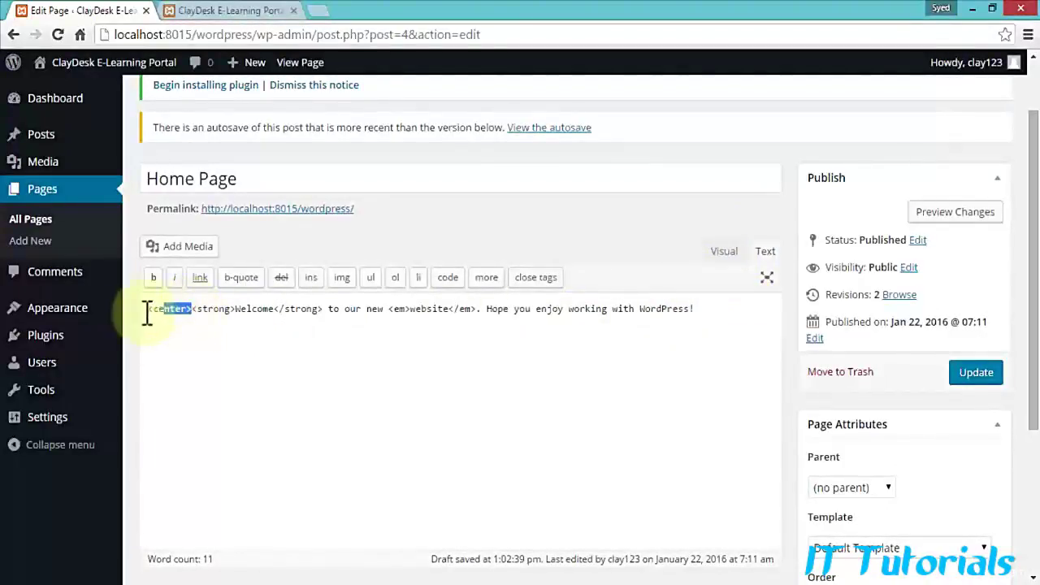
{"action": "key", "text": "BackSpace"}
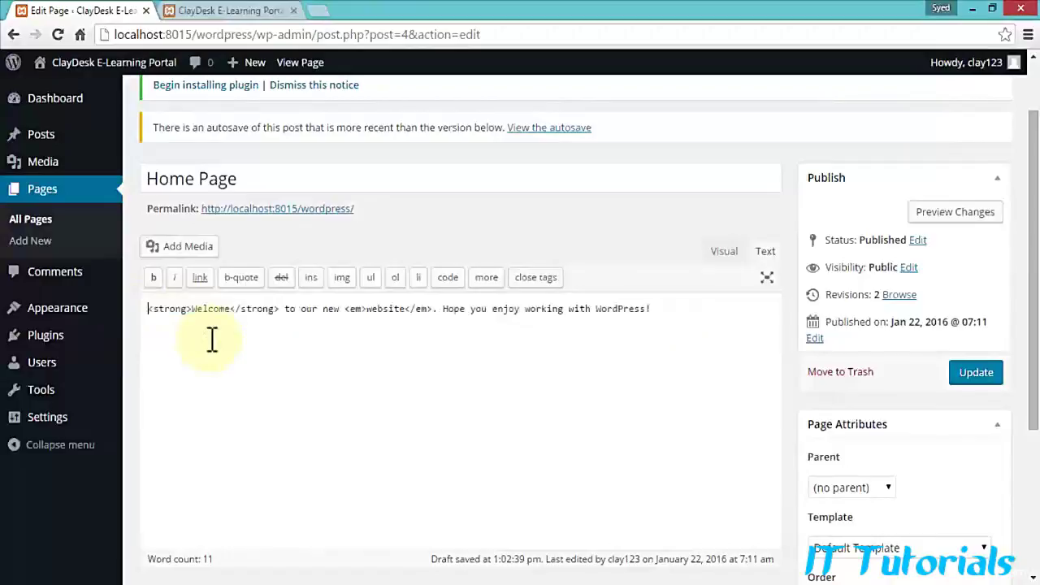
Step: Preview the page to confirm the Welcome line is now left-aligned
{"action": "left_click", "coordinate": [956, 216]}
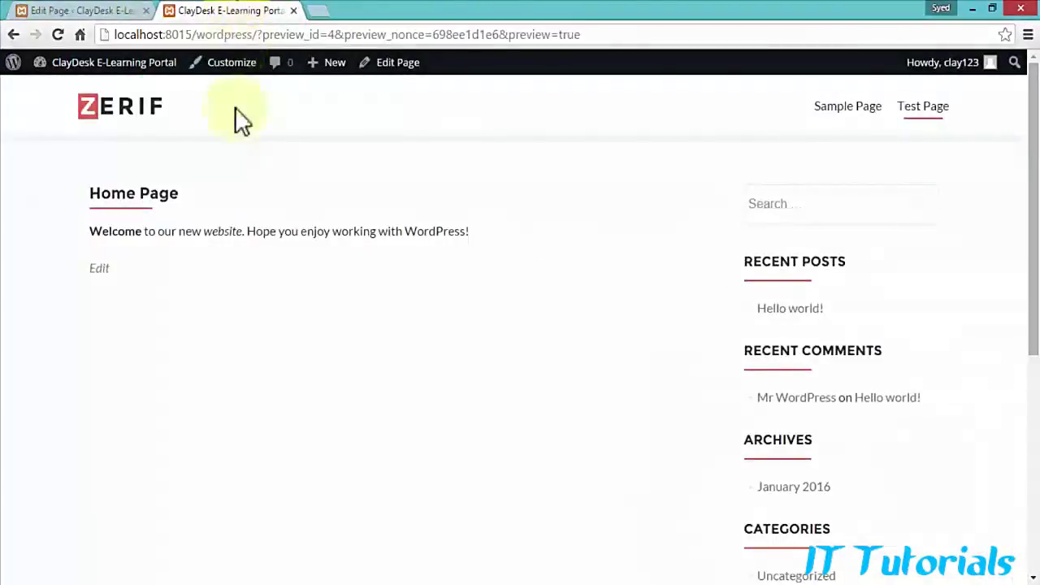
{"action": "left_click_drag", "start_coordinate": [89, 231], "coordinate": [508, 227]}
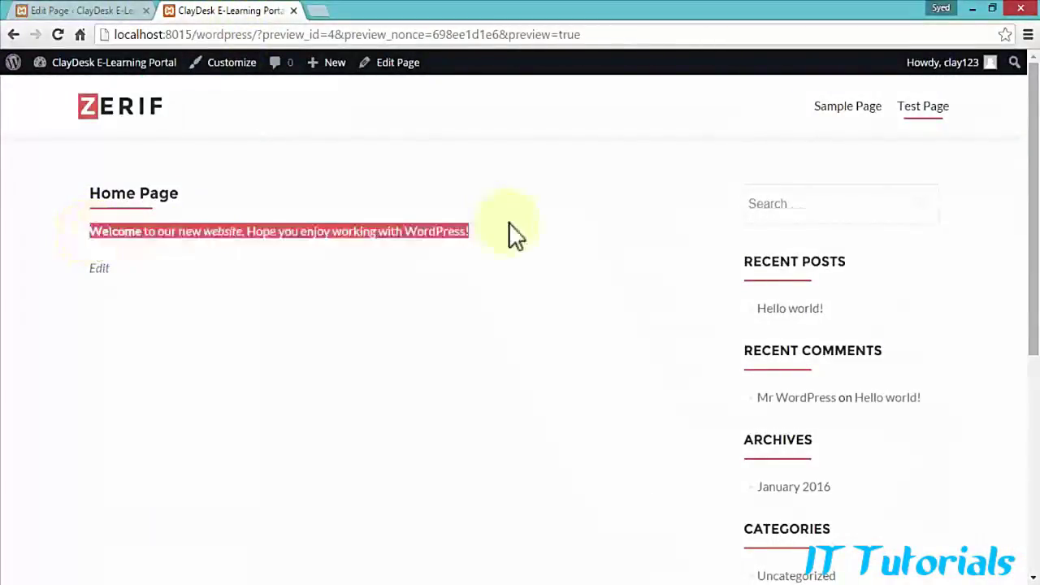
{"action": "left_click", "coordinate": [88, 11]}
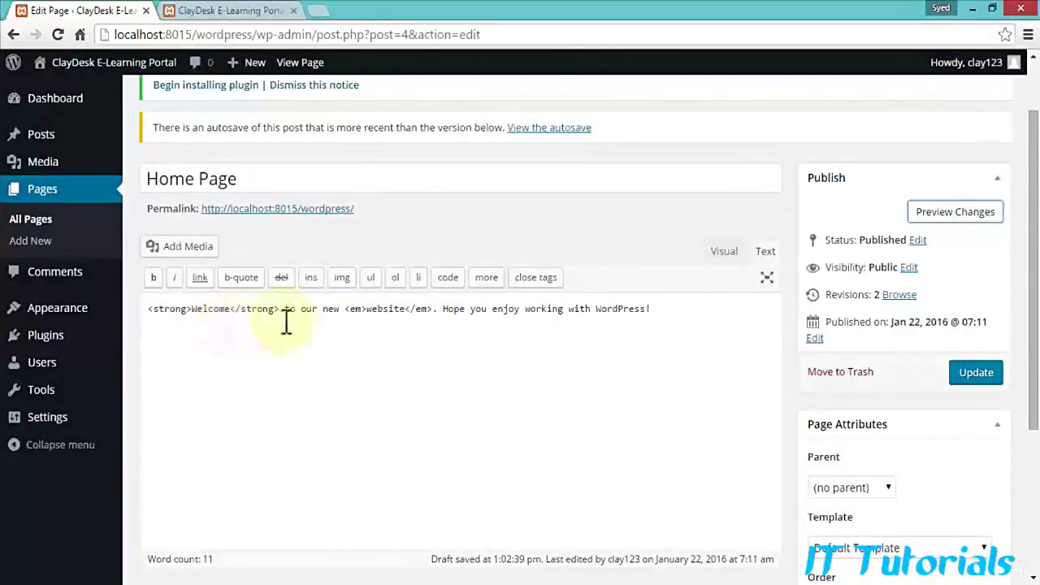
Step: Add 'We are going to create our own e-commerce website' below as a blockquote
{"action": "left_click", "coordinate": [718, 256]}
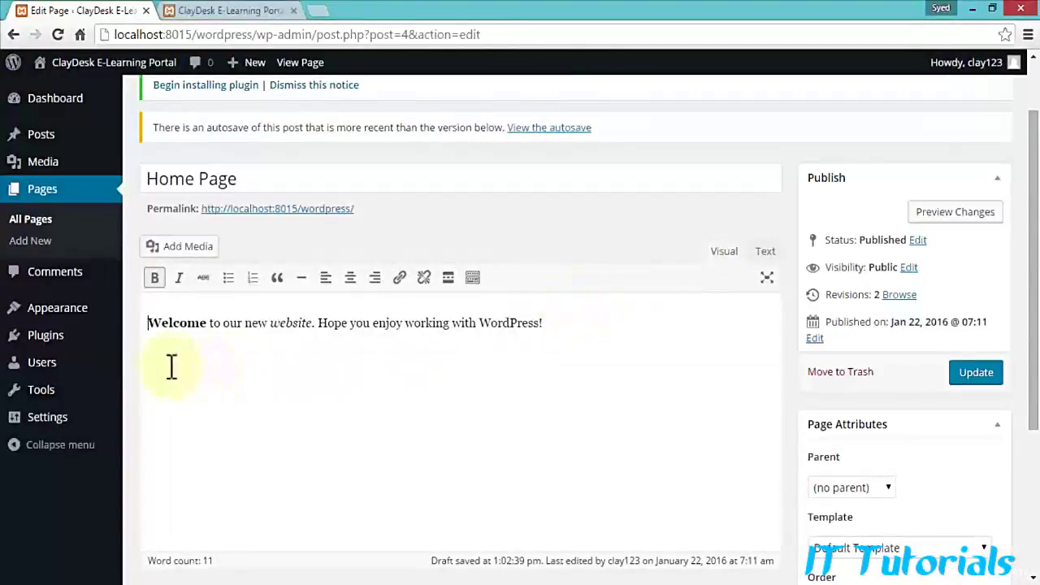
{"action": "left_click", "coordinate": [569, 322]}
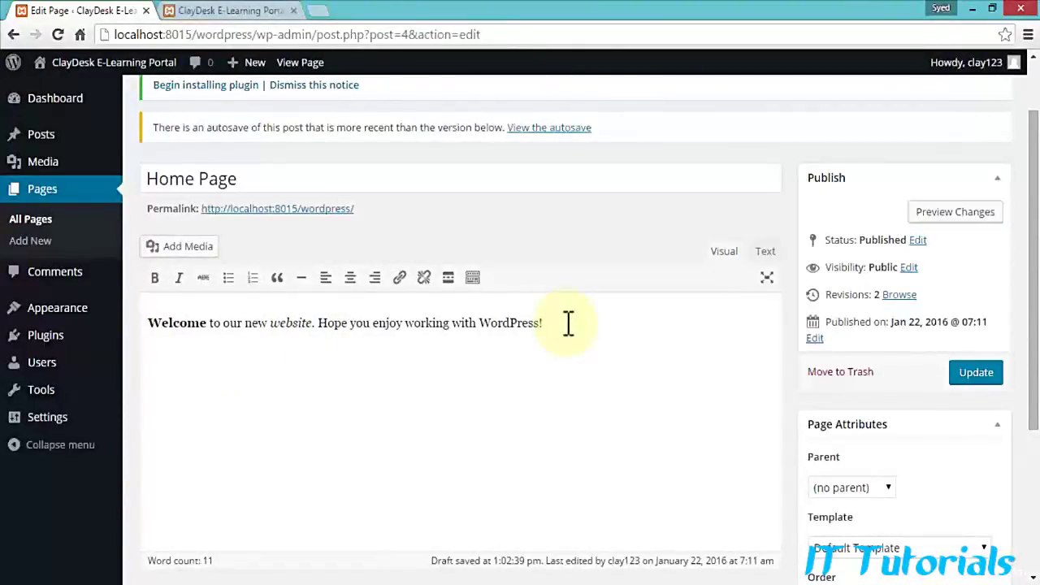
{"action": "type", "text": "We are going to to create our own e-commerce"}
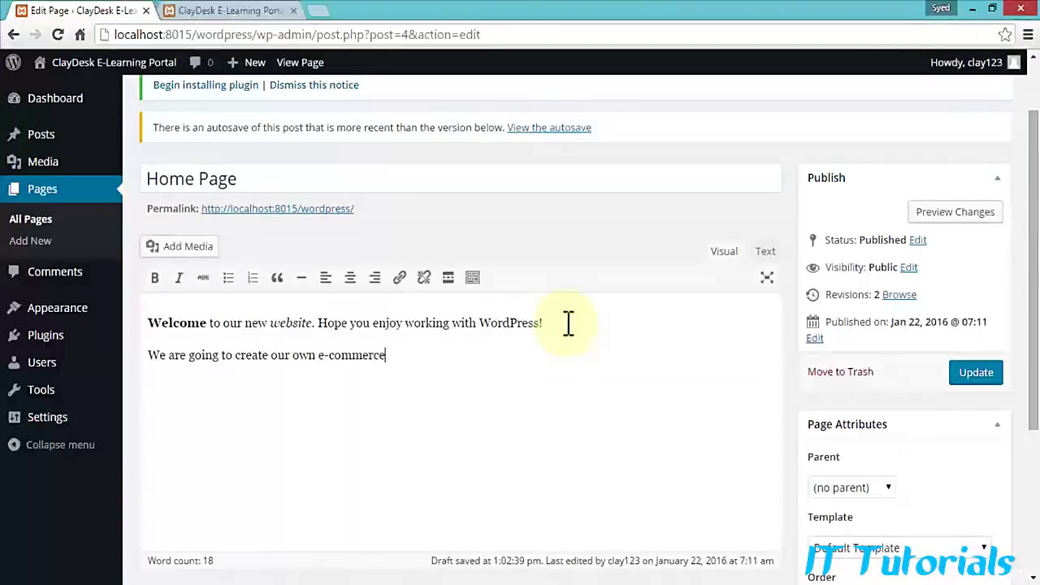
{"action": "type", "text": " website"}
{"action": "left_click_drag", "start_coordinate": [447, 355], "coordinate": [154, 357]}
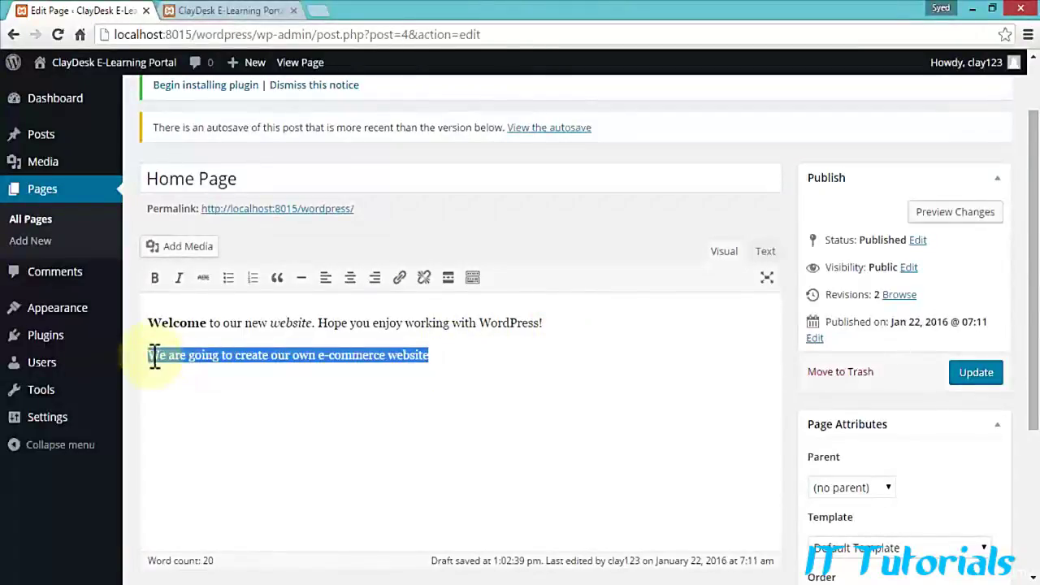
{"action": "left_click", "coordinate": [278, 280]}
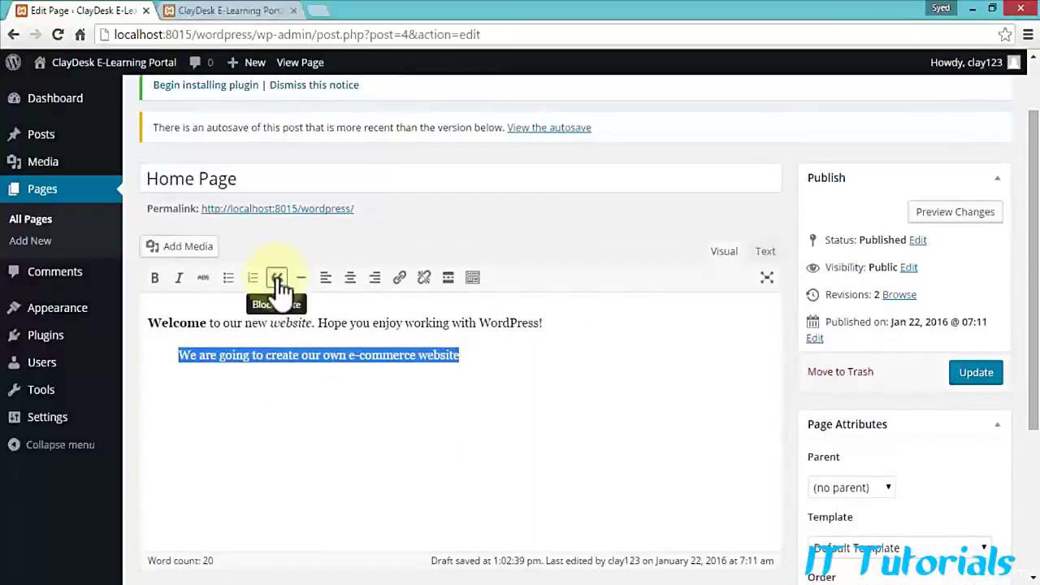
Step: Preview the indented italic quote, then turn the e-commerce sentence back into a plain paragraph
{"action": "left_click", "coordinate": [966, 227]}
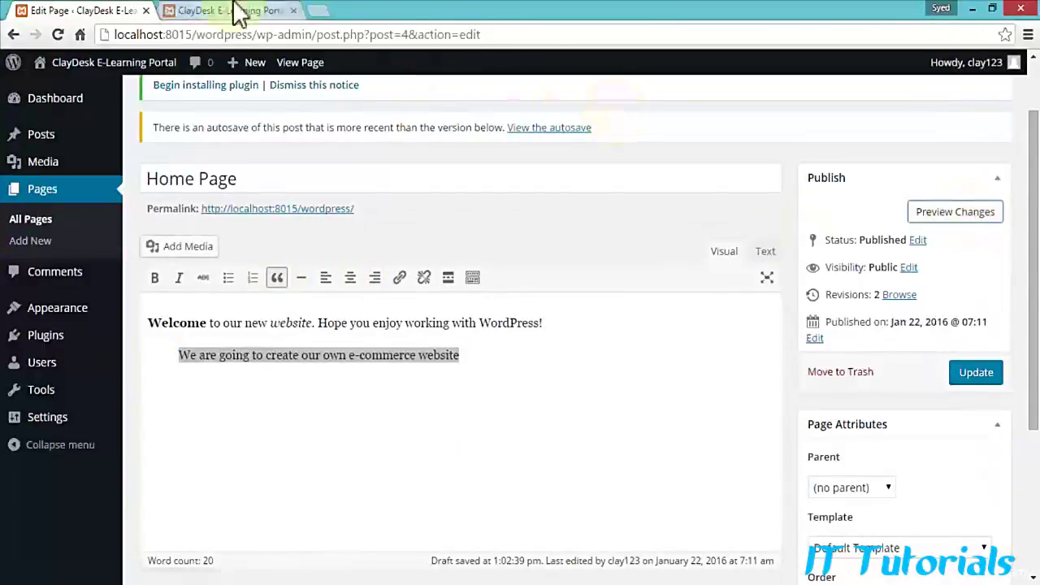
{"action": "left_click", "coordinate": [241, 10]}
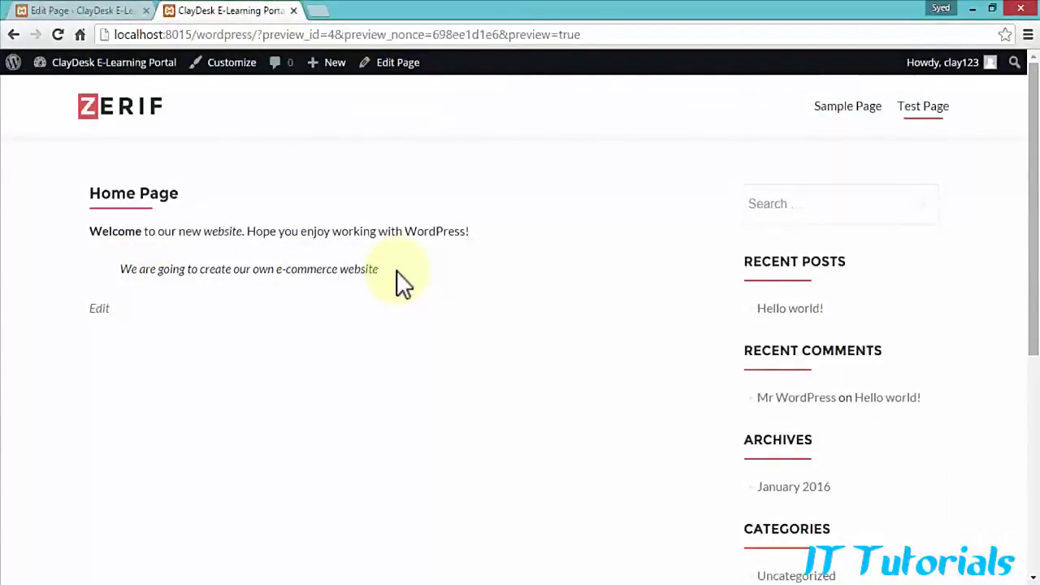
{"action": "left_click", "coordinate": [114, 12]}
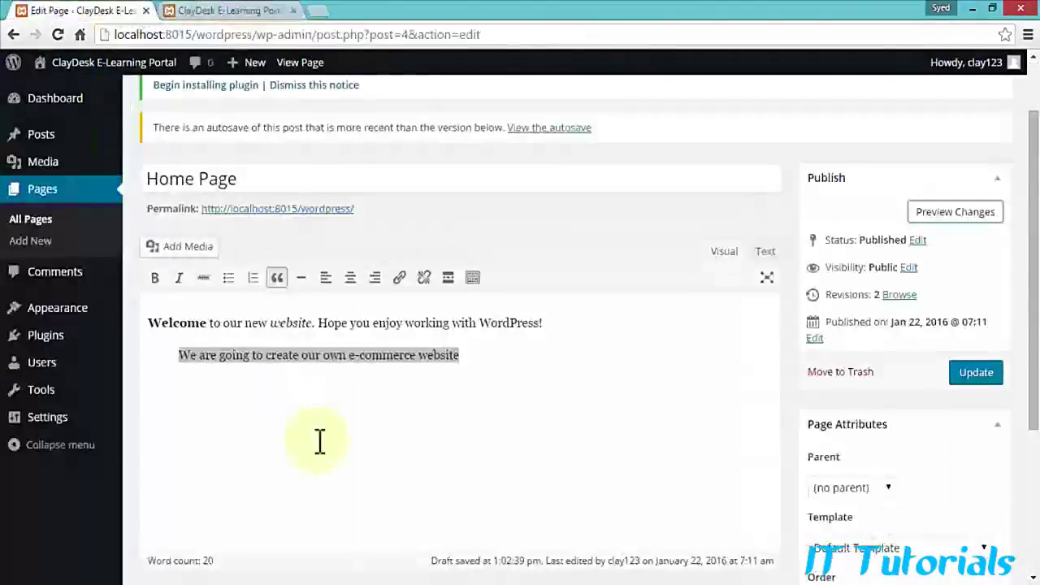
{"action": "left_click", "coordinate": [290, 390]}
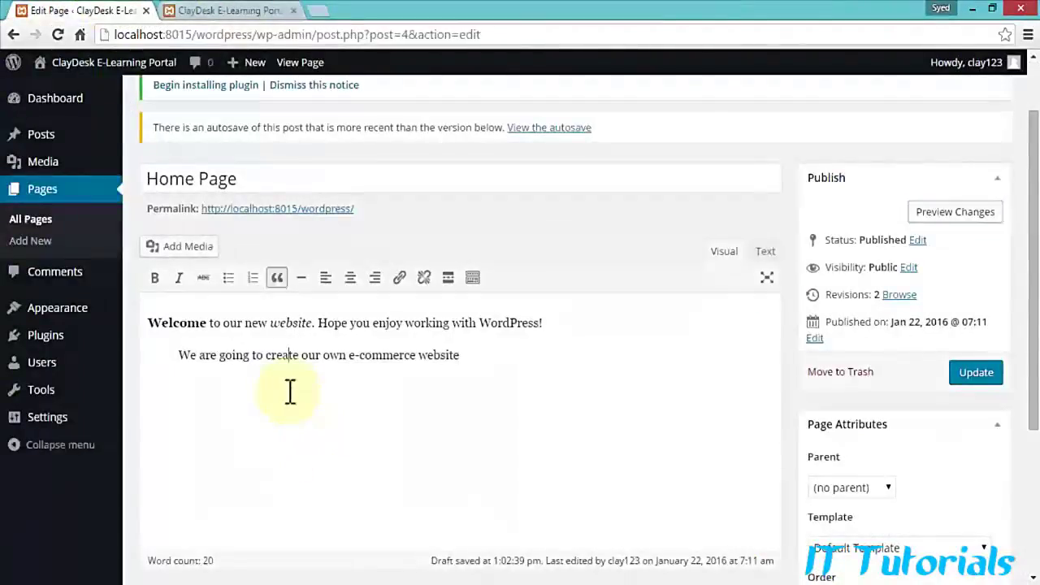
{"action": "left_click", "coordinate": [277, 280]}
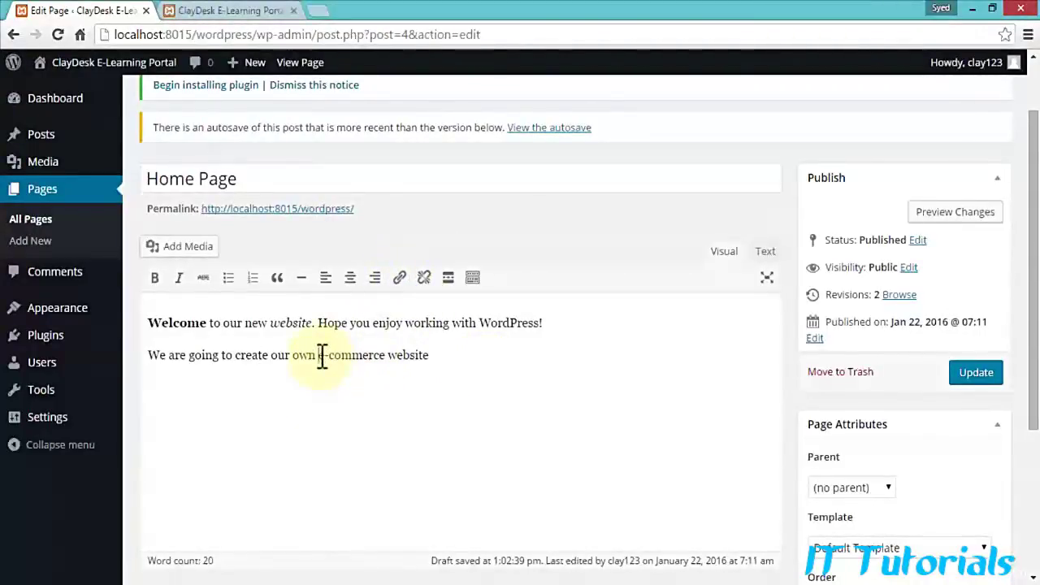
{"action": "left_click_drag", "start_coordinate": [321, 355], "coordinate": [430, 352]}
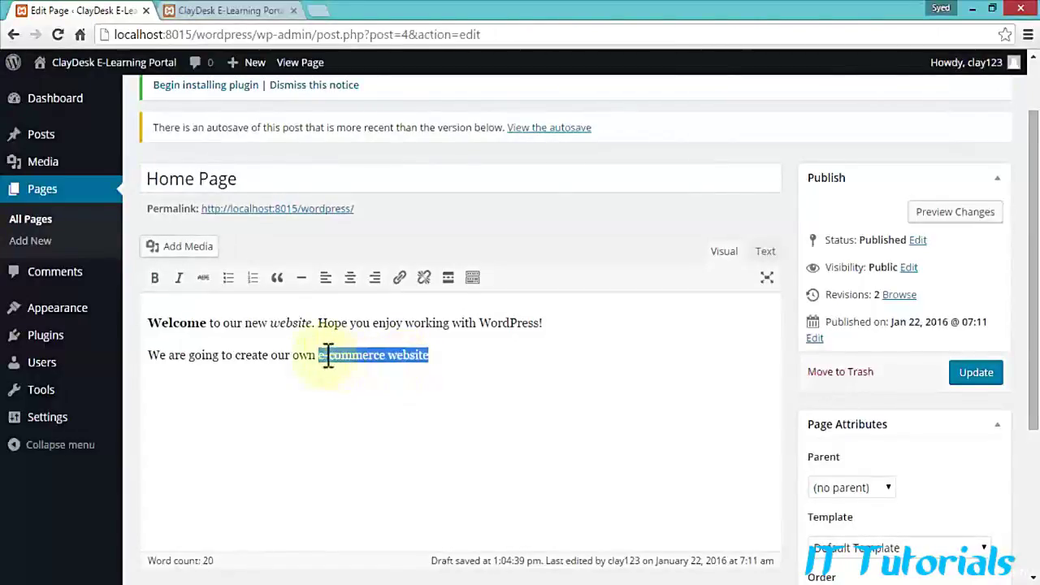
{"action": "left_click", "coordinate": [400, 284]}
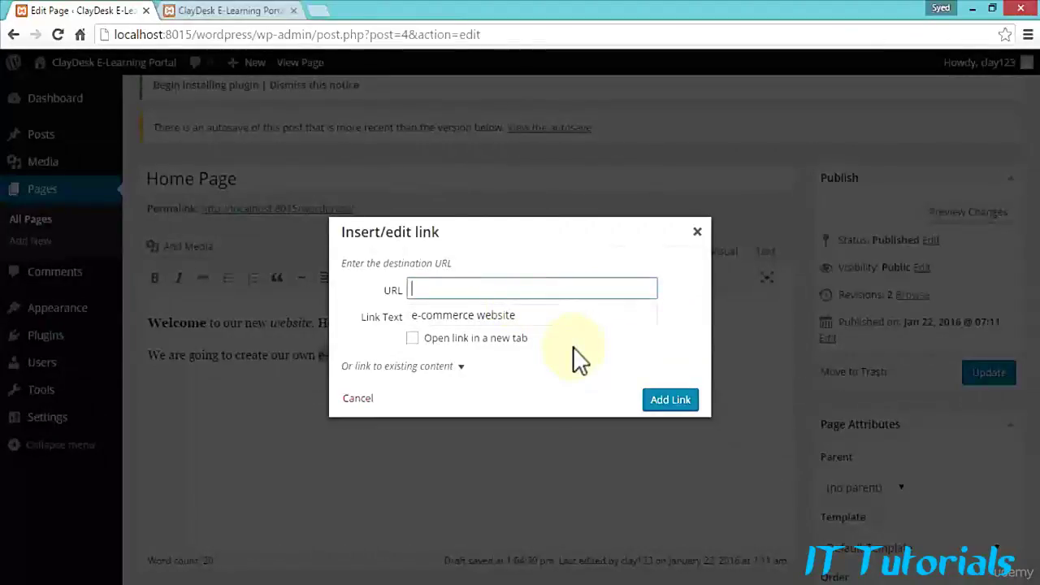
{"action": "type", "text": "https://www.claydesk.com"}
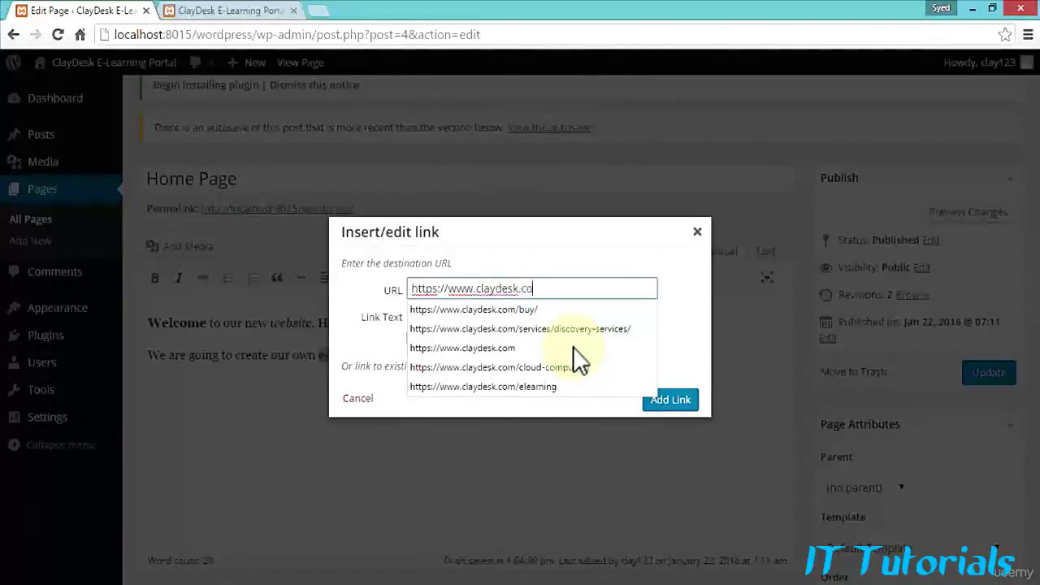
{"action": "left_click", "coordinate": [524, 309]}
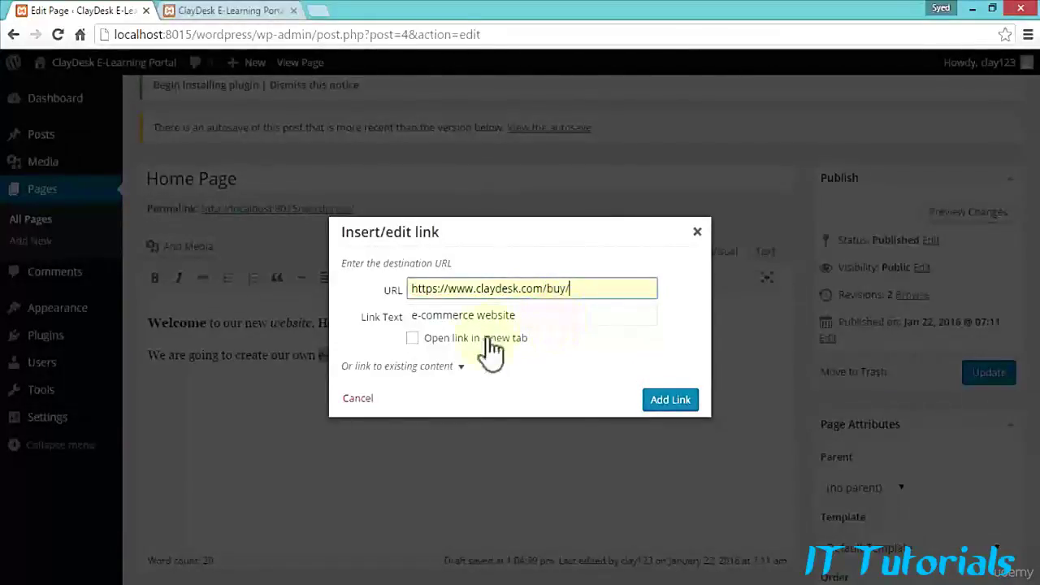
{"action": "left_click", "coordinate": [412, 339]}
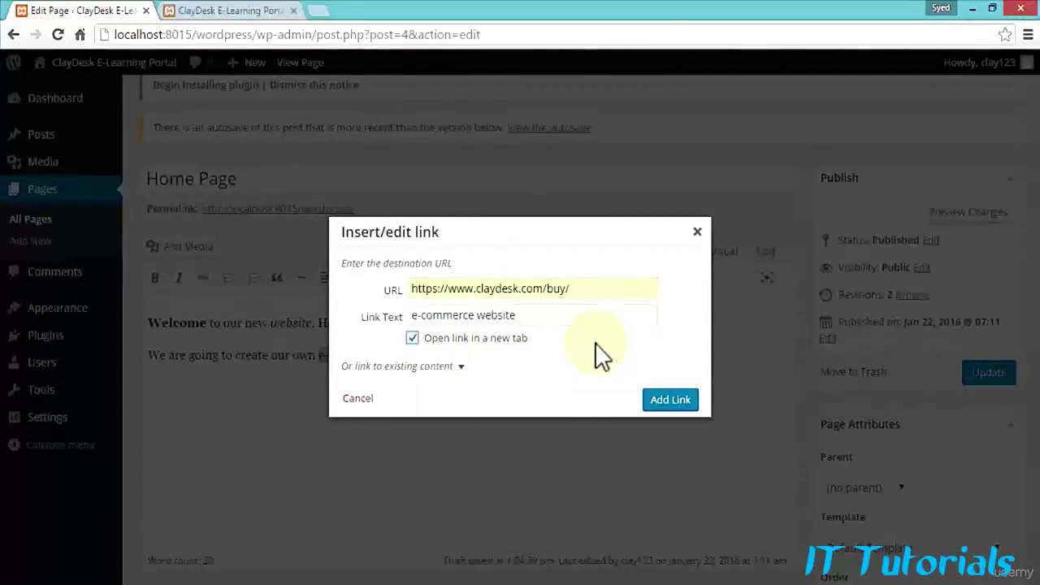
{"action": "left_click", "coordinate": [680, 402]}
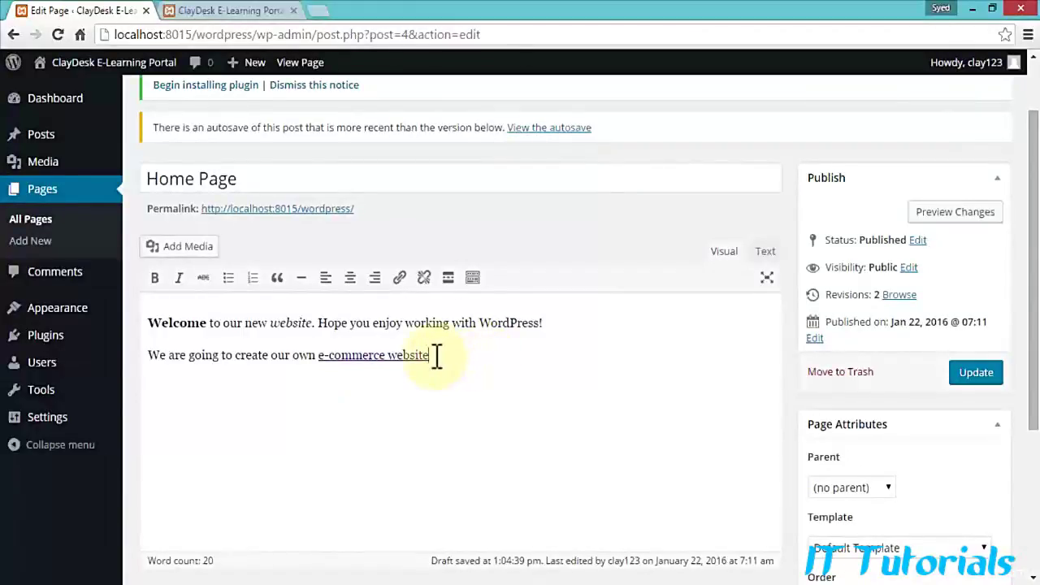
{"action": "left_click", "coordinate": [766, 259]}
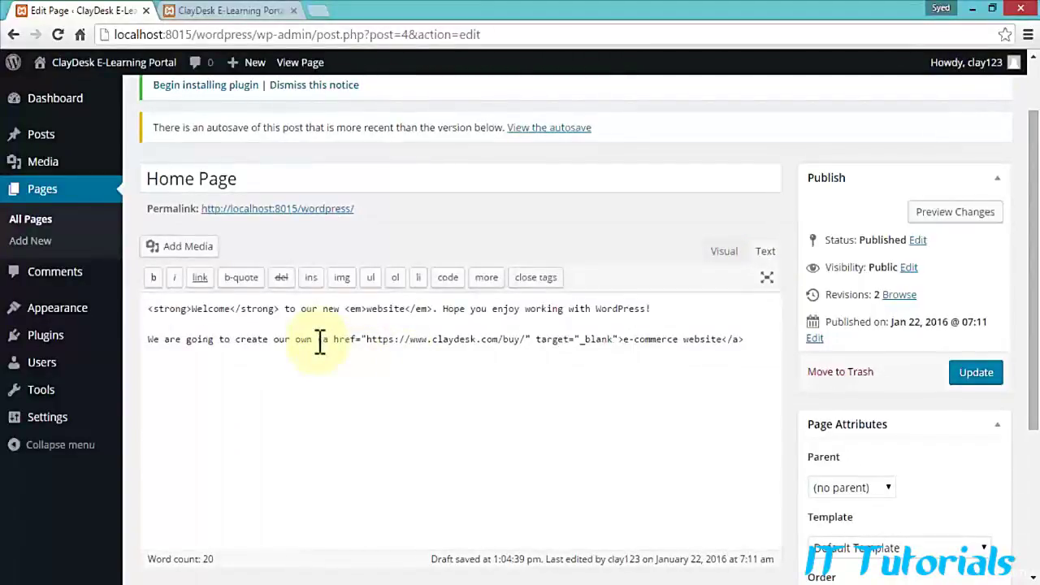
{"action": "left_click_drag", "start_coordinate": [320, 341], "coordinate": [359, 342]}
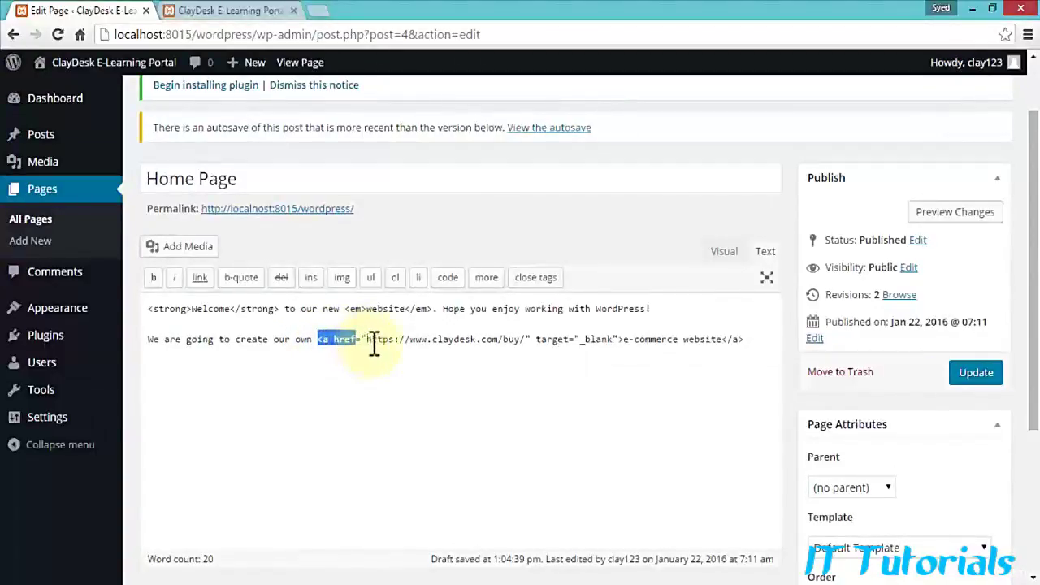
{"action": "left_click", "coordinate": [382, 340]}
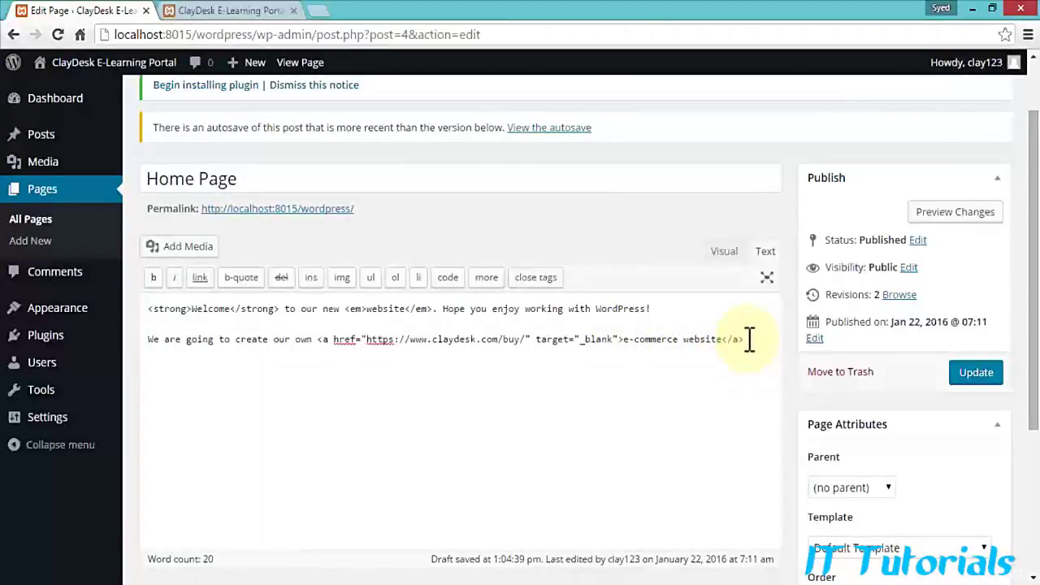
{"action": "left_click_drag", "start_coordinate": [318, 340], "coordinate": [750, 371]}
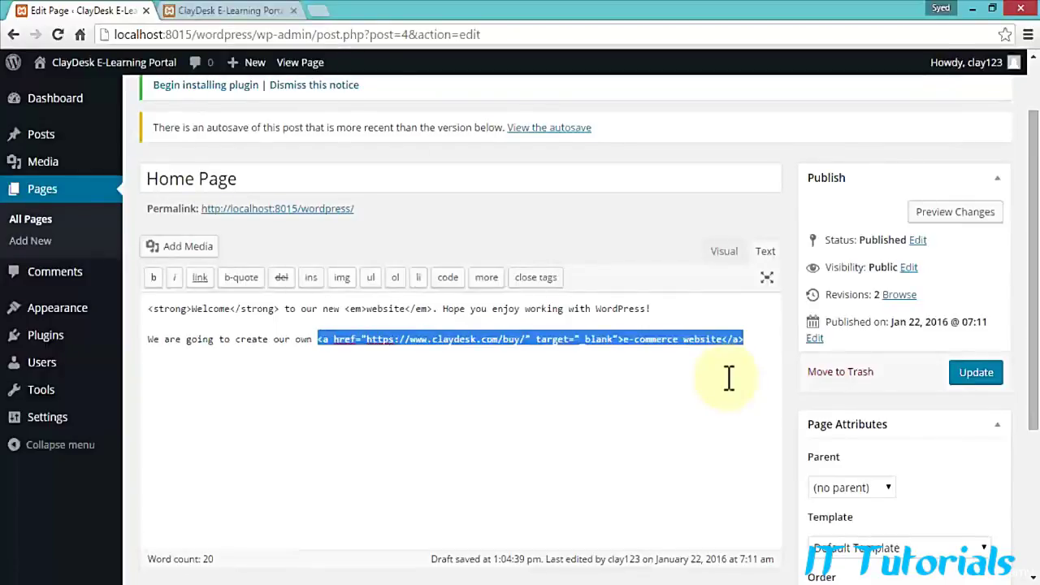
{"action": "left_click", "coordinate": [692, 351]}
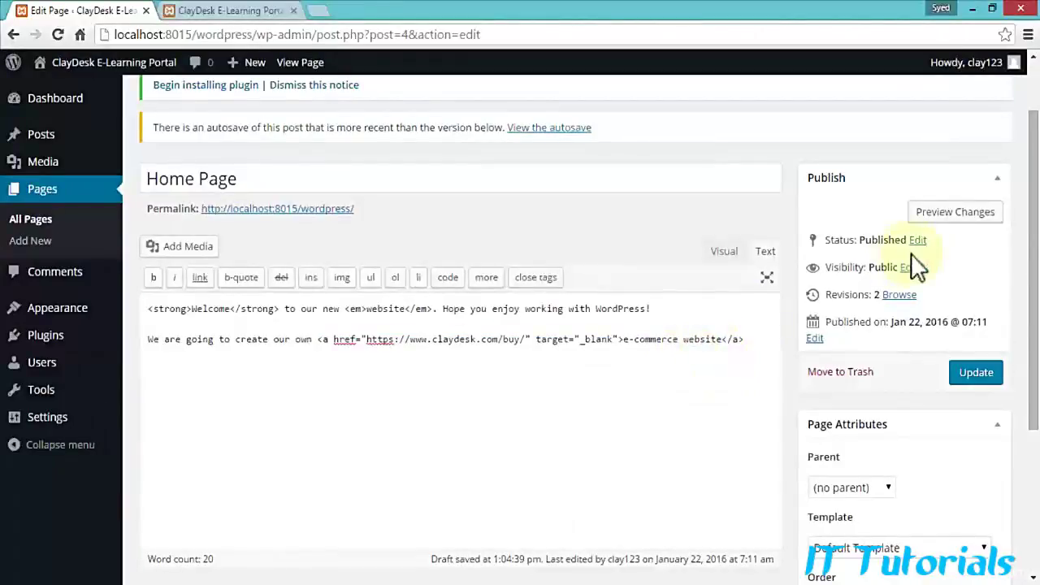
Step: Preview the page and test the e-commerce website link, which opens claydesk.com/buy/ in a new tab
{"action": "left_click", "coordinate": [955, 211]}
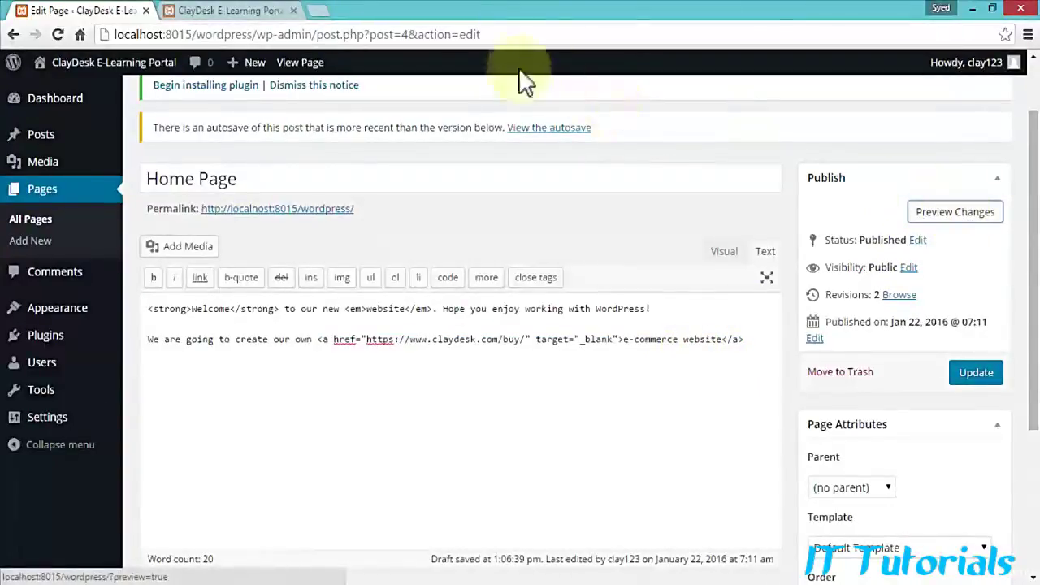
{"action": "left_click", "coordinate": [252, 10]}
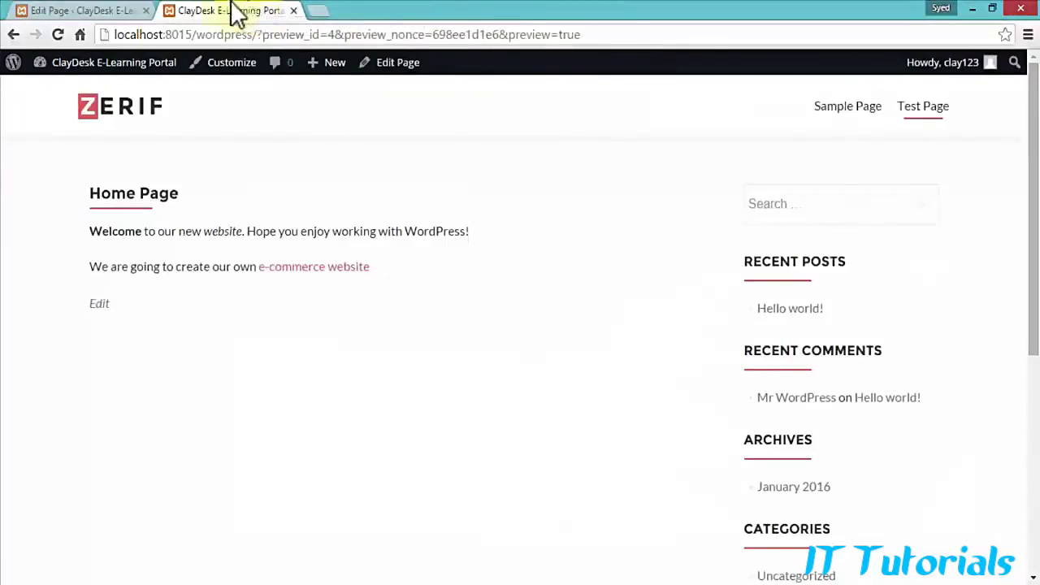
{"action": "left_click", "coordinate": [343, 268]}
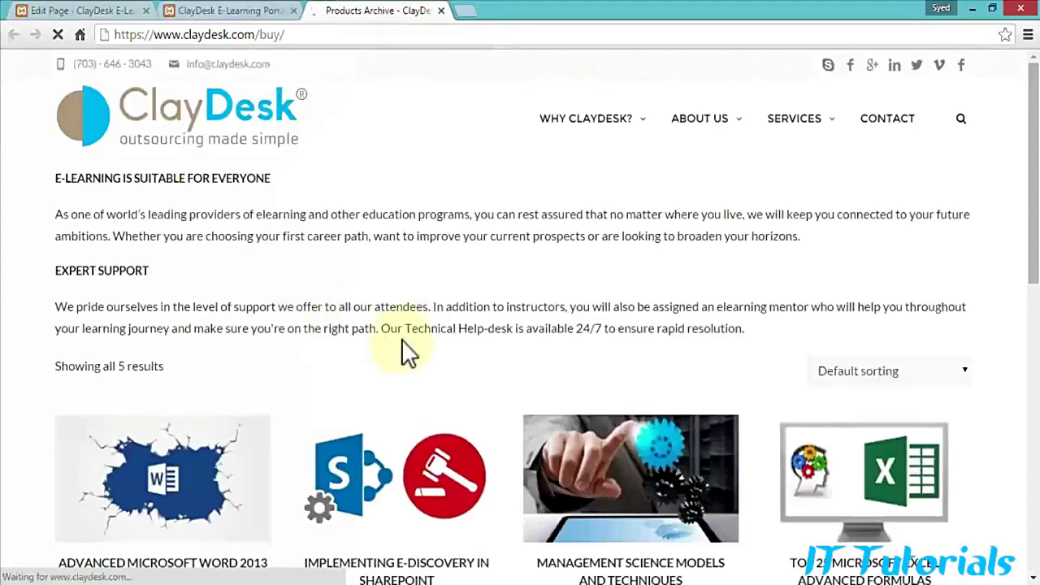
{"action": "left_click", "coordinate": [219, 11]}
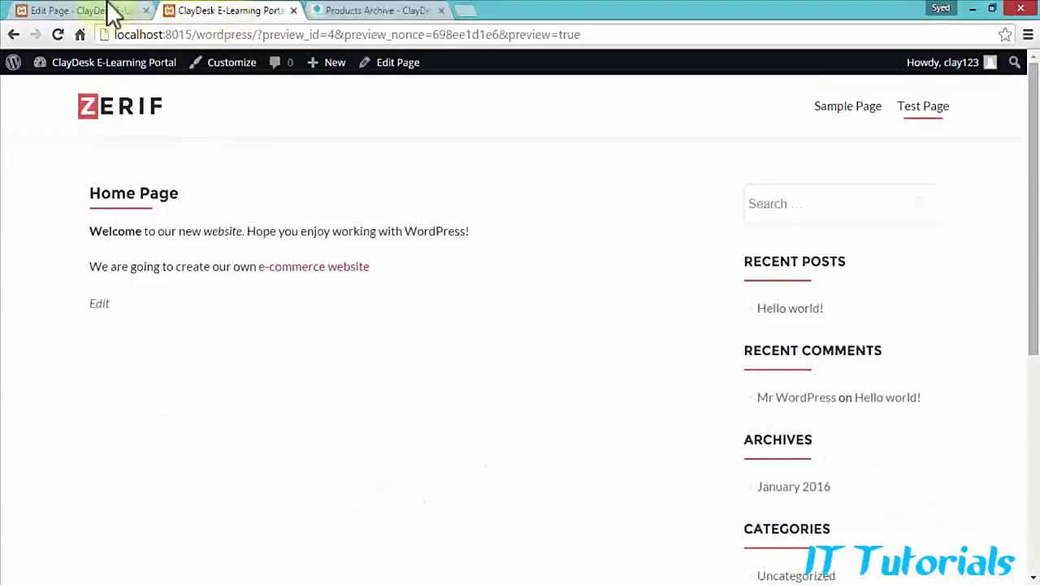
{"action": "left_click", "coordinate": [82, 8]}
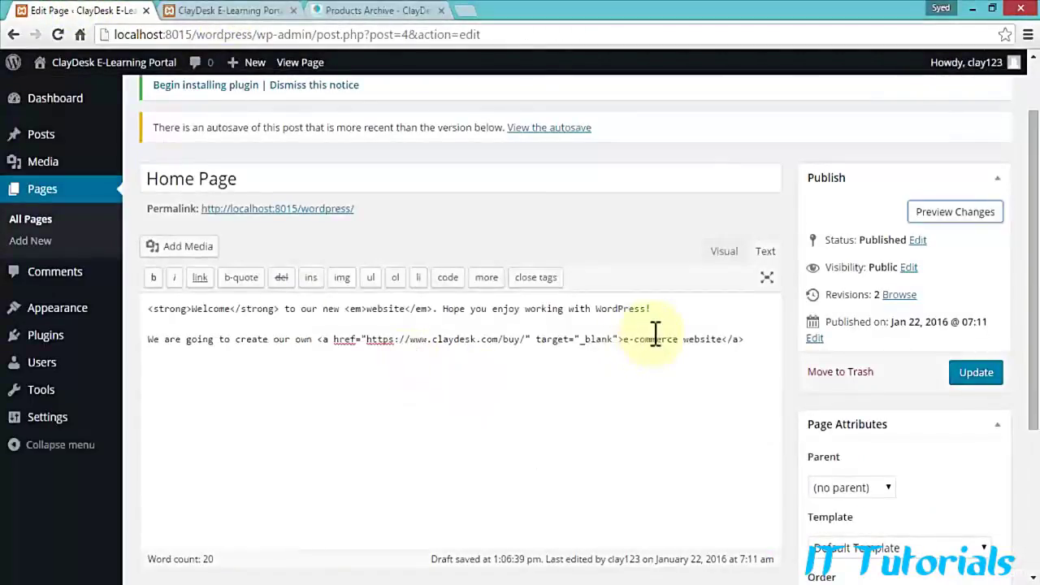
Step: Delete target="_blank" from the link and confirm in preview that claydesk.com/buy/ opens in the same tab
{"action": "left_click_drag", "start_coordinate": [538, 339], "coordinate": [620, 339]}
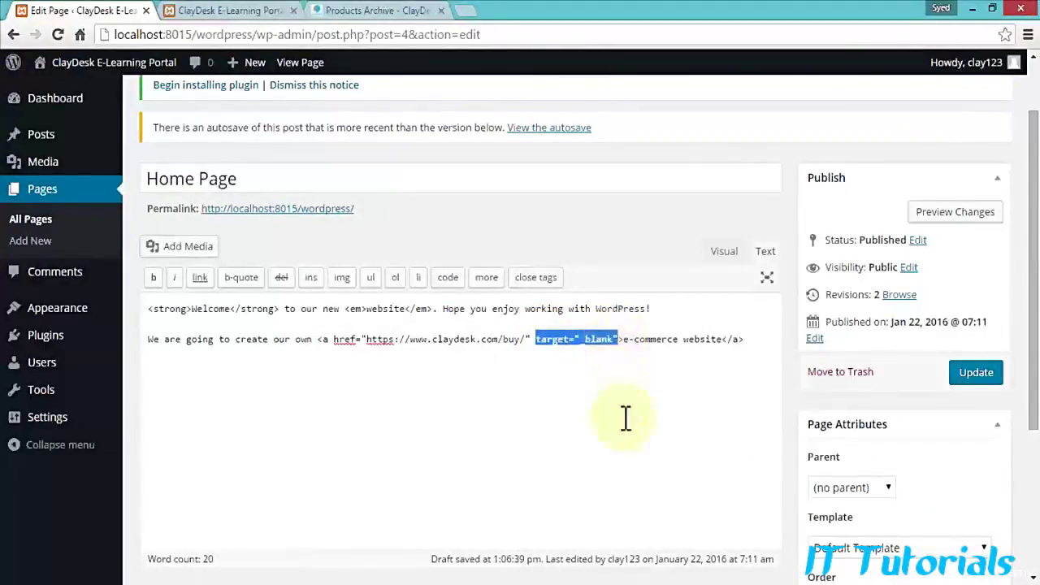
{"action": "key", "text": "BackSpace"}
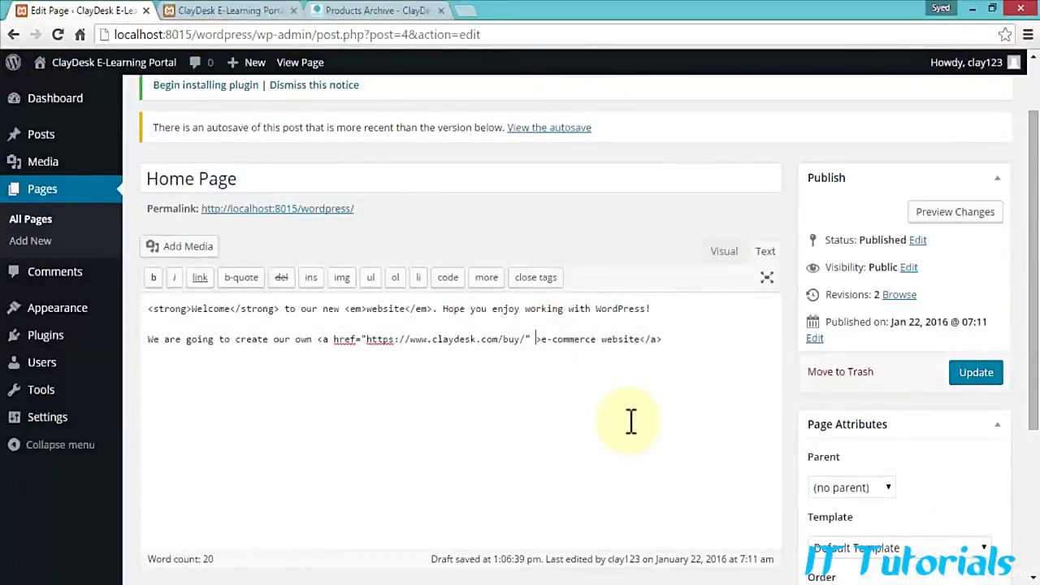
{"action": "left_click", "coordinate": [954, 212]}
{"action": "left_click", "coordinate": [232, 11]}
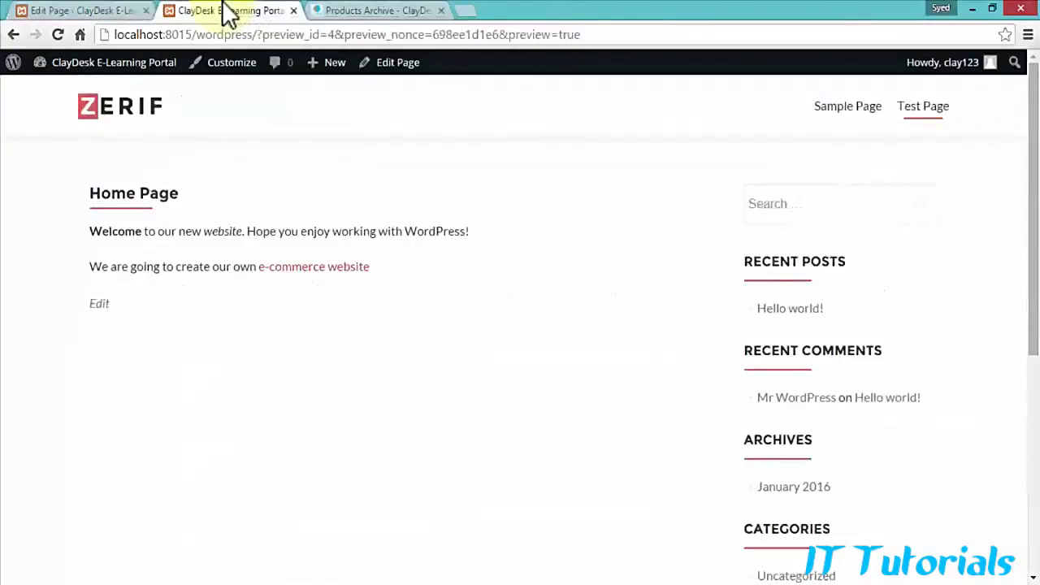
{"action": "left_click", "coordinate": [336, 276]}
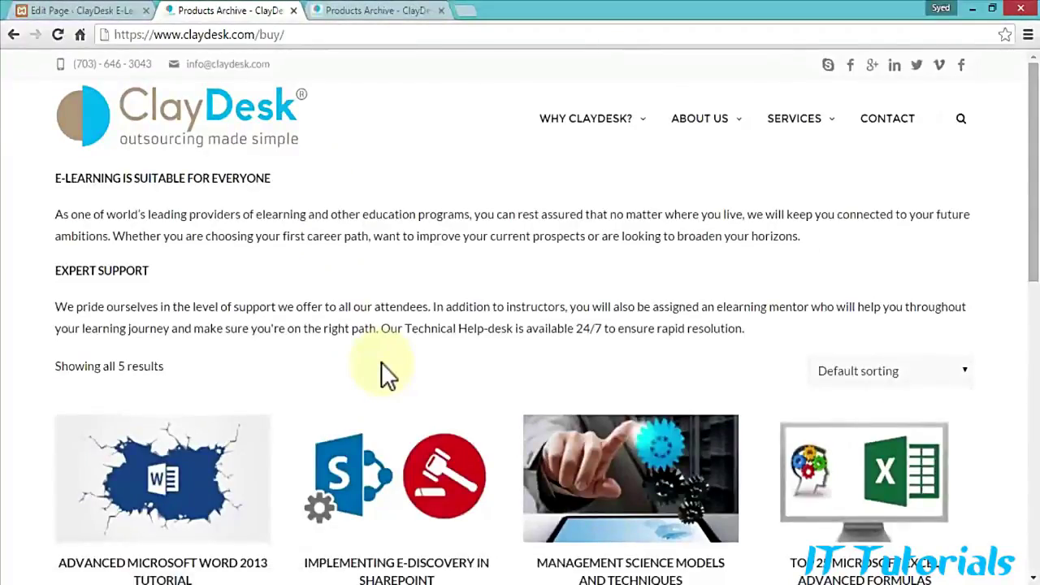
{"action": "left_click", "coordinate": [104, 11]}
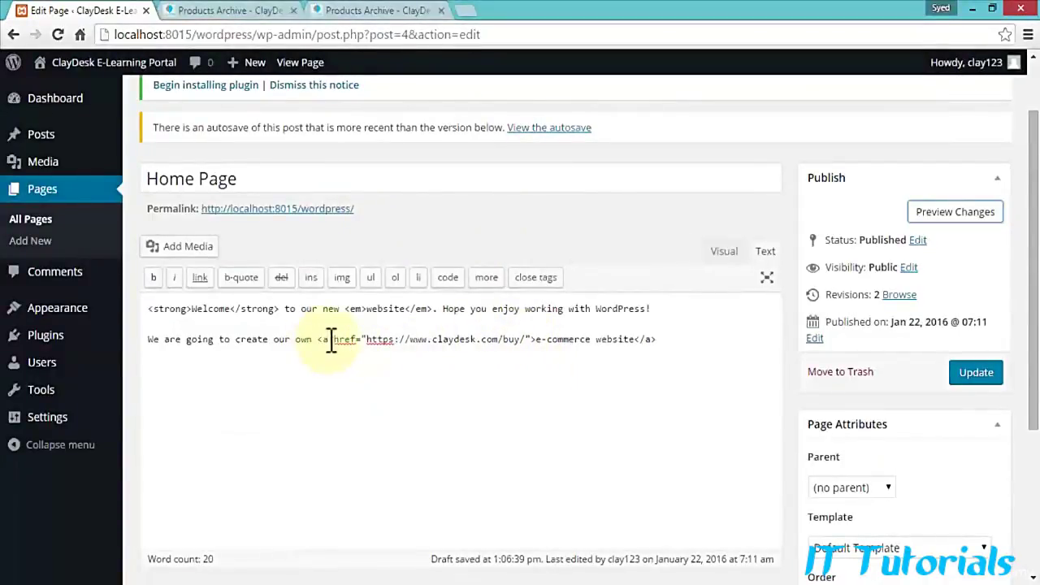
{"action": "double_click", "coordinate": [456, 339]}
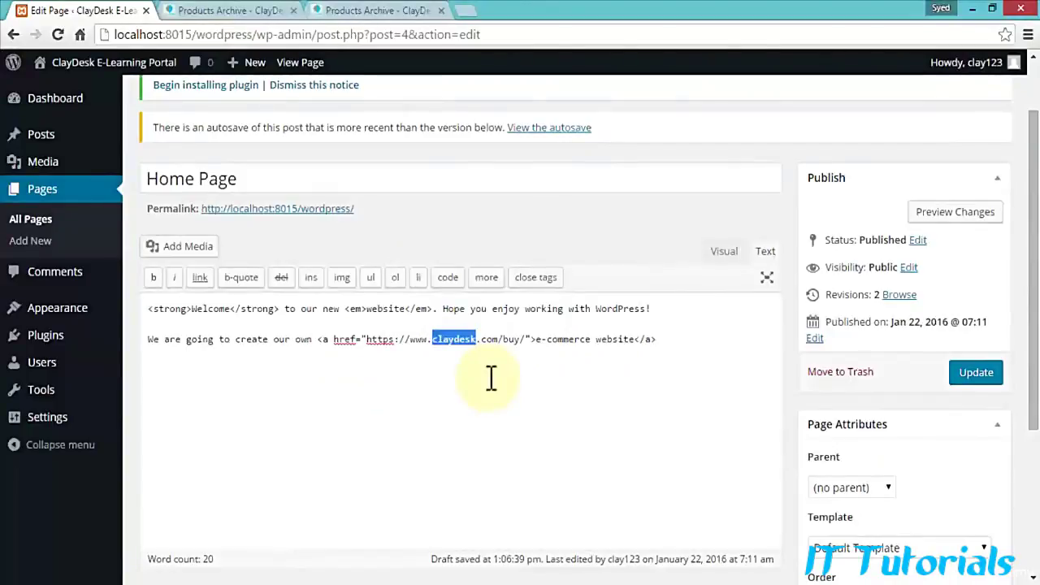
{"action": "type", "text": "wordpress.c"}
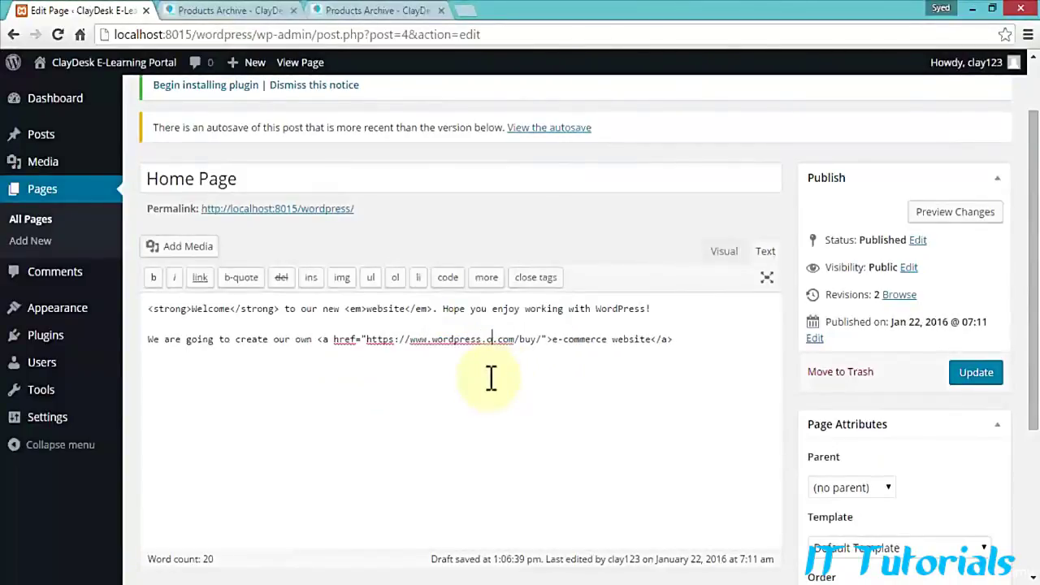
{"action": "key", "text": "Delete"}
{"action": "key", "text": "Delete"}
{"action": "key", "text": "Delete"}
{"action": "key", "text": "Delete"}
{"action": "key", "text": "Delete"}
{"action": "key", "text": "Delete"}
{"action": "key", "text": "Delete"}
{"action": "key", "text": "Delete"}
{"action": "key", "text": "Delete"}
{"action": "type", "text": "rg"}
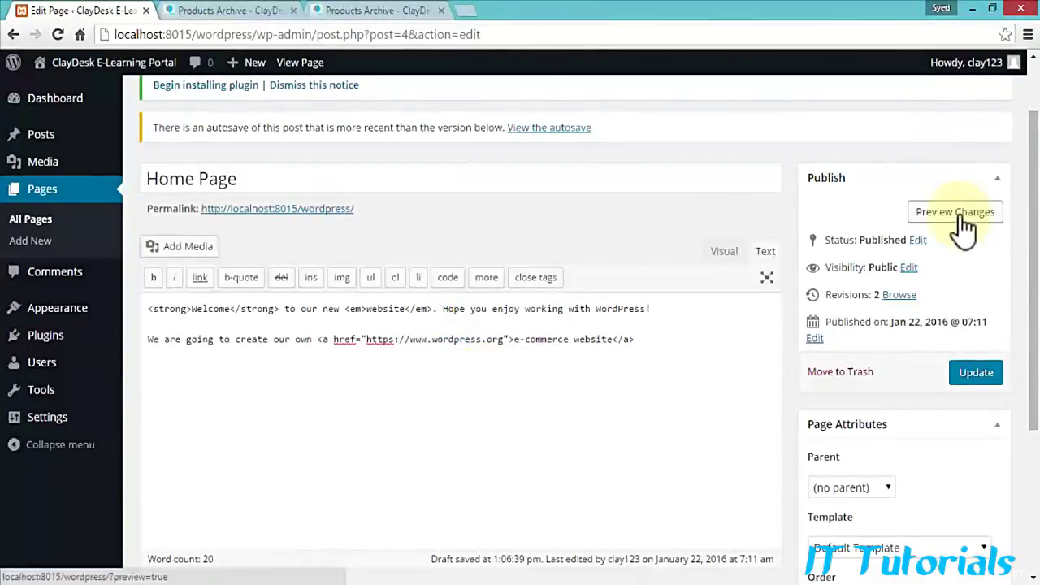
{"action": "left_click", "coordinate": [959, 212]}
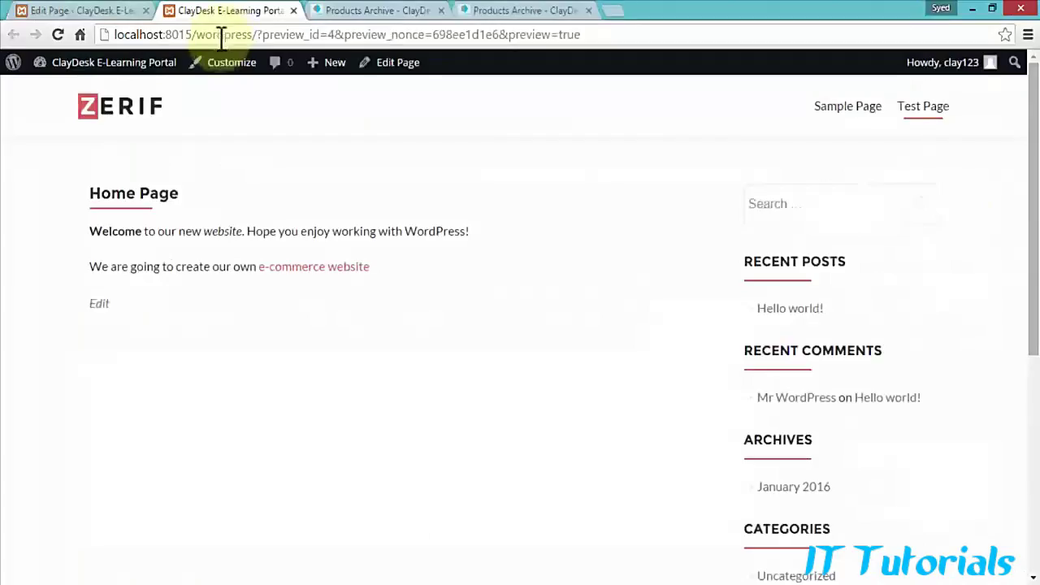
{"action": "left_click", "coordinate": [309, 267]}
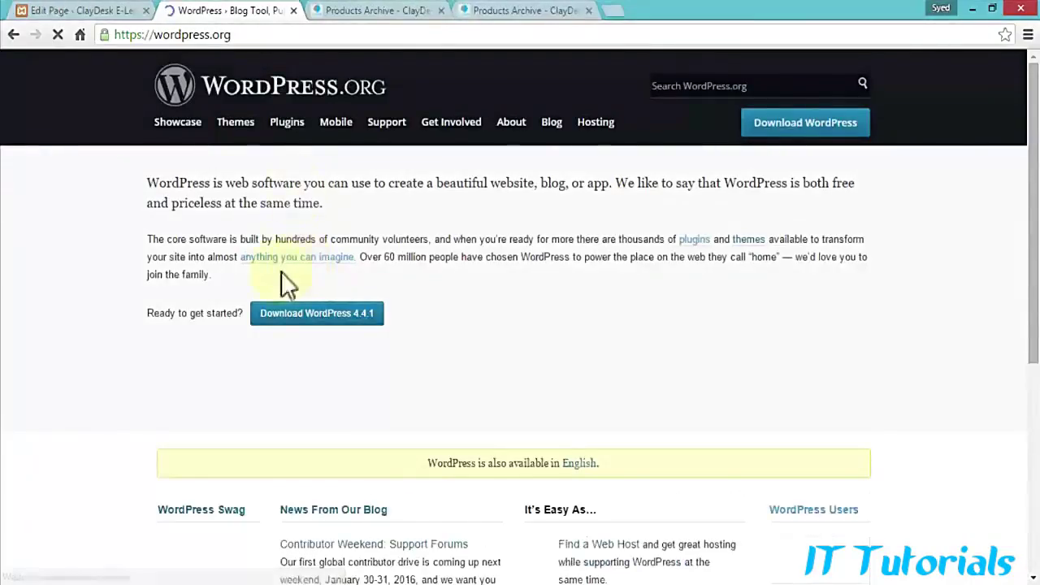
{"action": "left_click", "coordinate": [99, 11]}
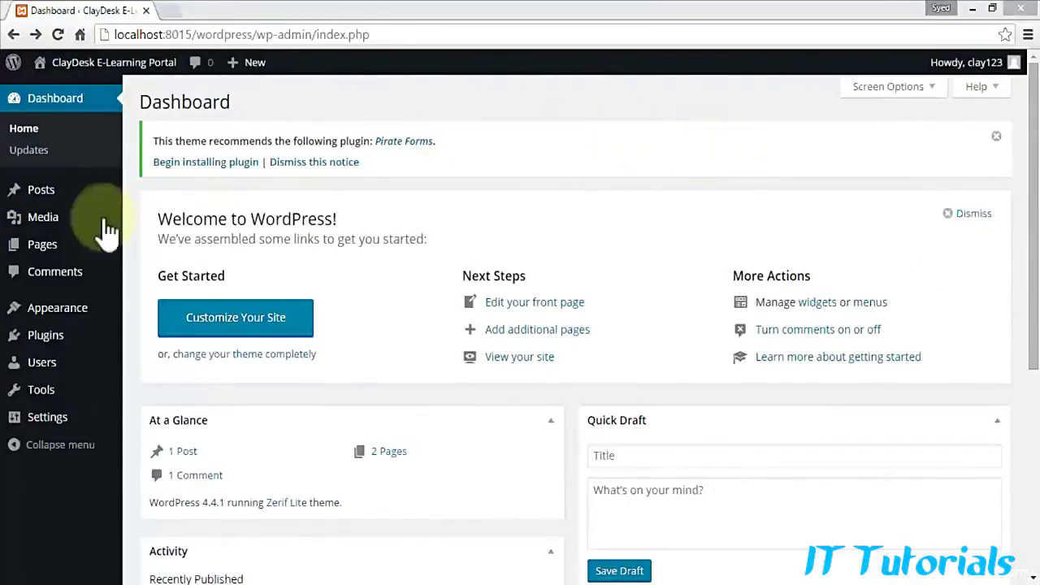
{"action": "mouse_move", "coordinate": [62, 251]}
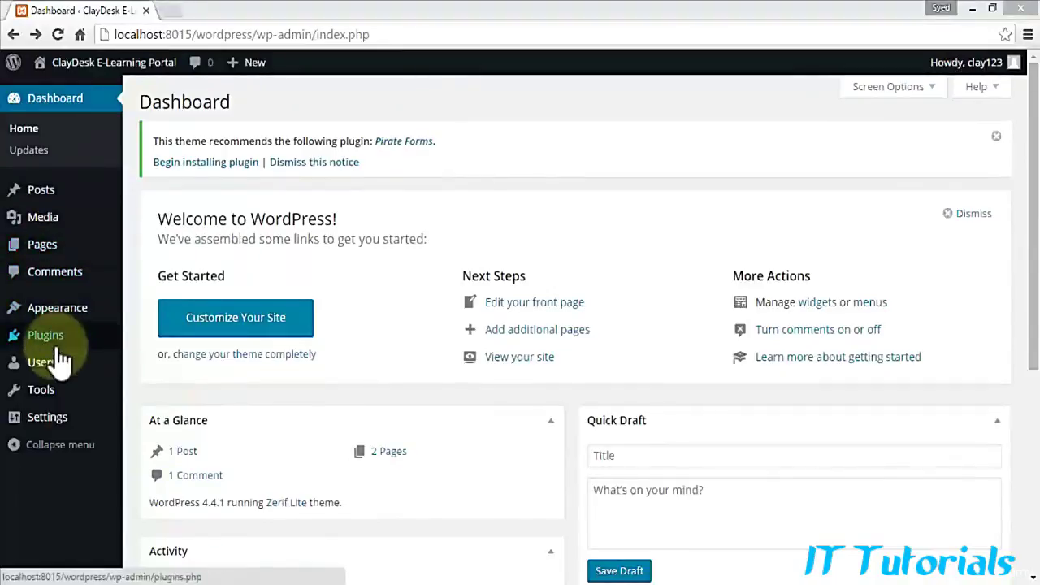
{"action": "mouse_move", "coordinate": [60, 345]}
{"action": "mouse_move", "coordinate": [59, 321]}
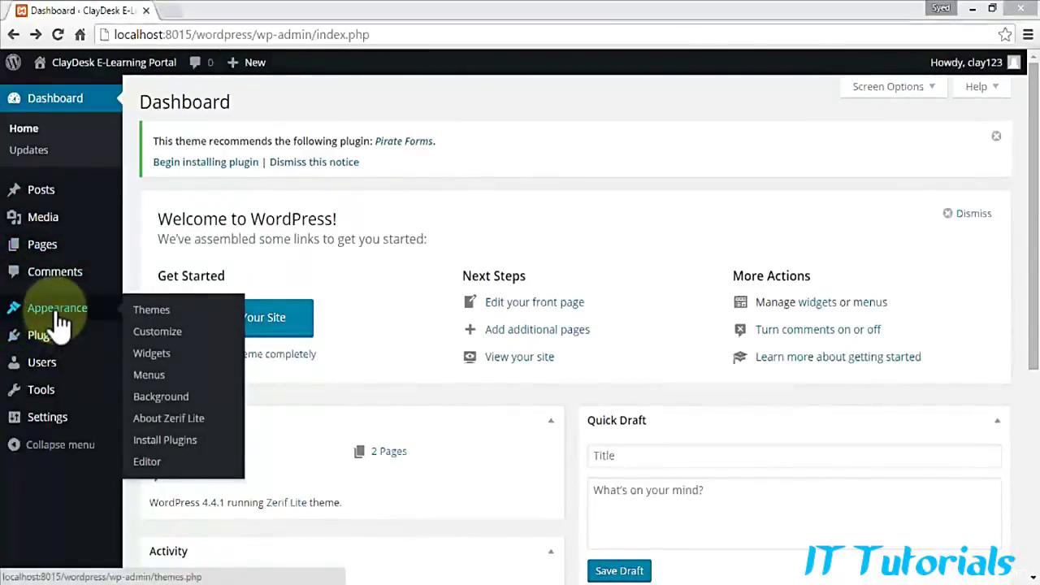
Step: Open Appearance > Widgets and look over the available widgets, Sidebar and Zerif section areas
{"action": "left_click", "coordinate": [160, 357]}
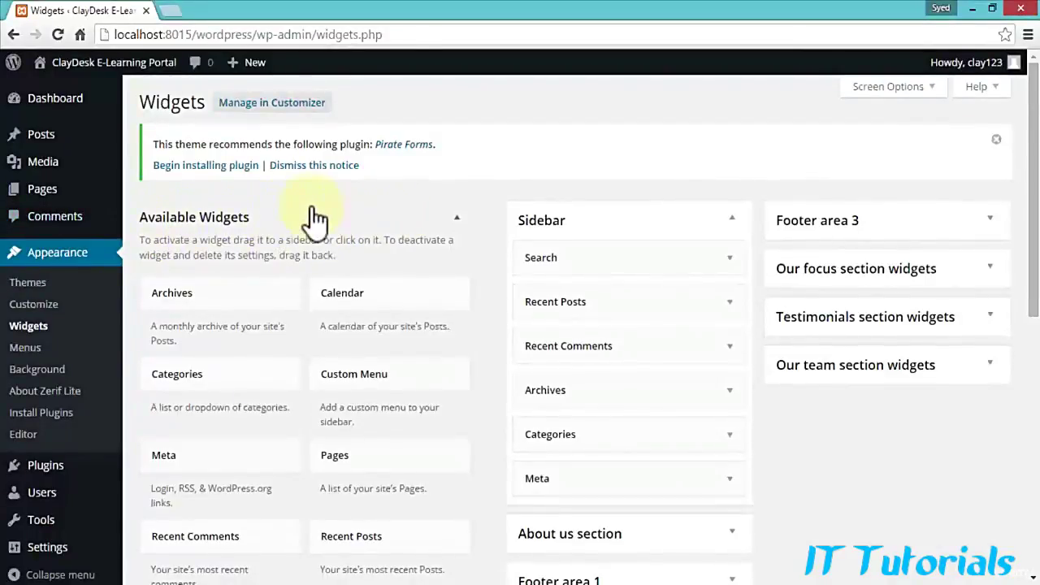
{"action": "scroll", "coordinate": [269, 240], "scroll_direction": "down", "scroll_amount": 1}
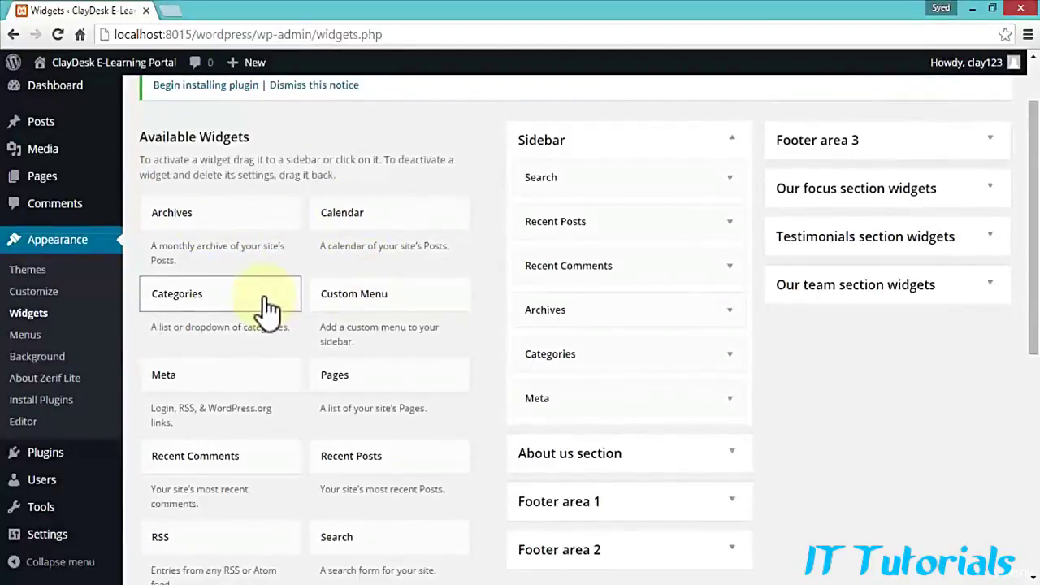
{"action": "scroll", "coordinate": [262, 406], "scroll_direction": "down", "scroll_amount": 1}
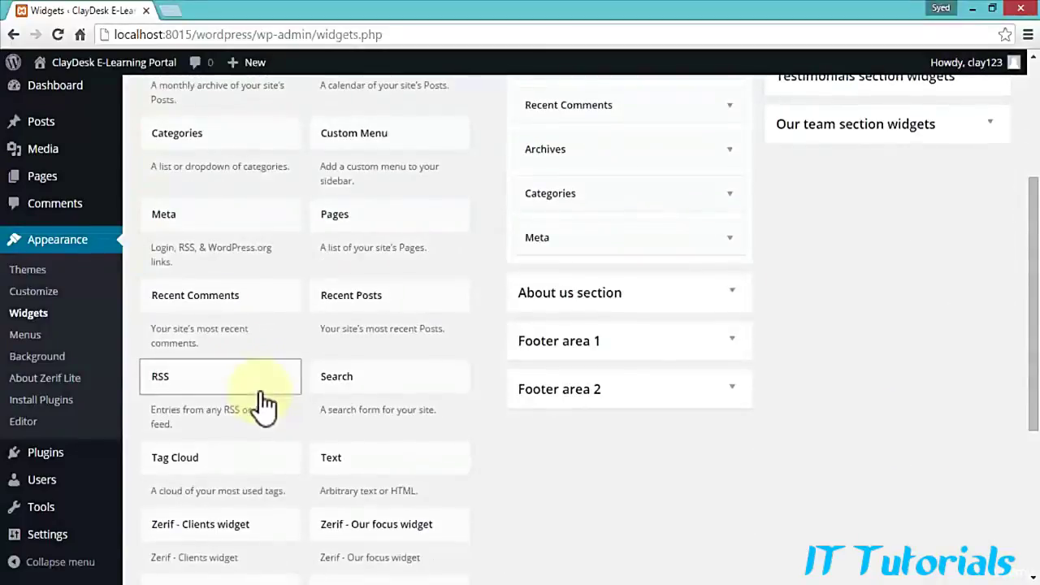
{"action": "scroll", "coordinate": [262, 407], "scroll_direction": "up", "scroll_amount": 1}
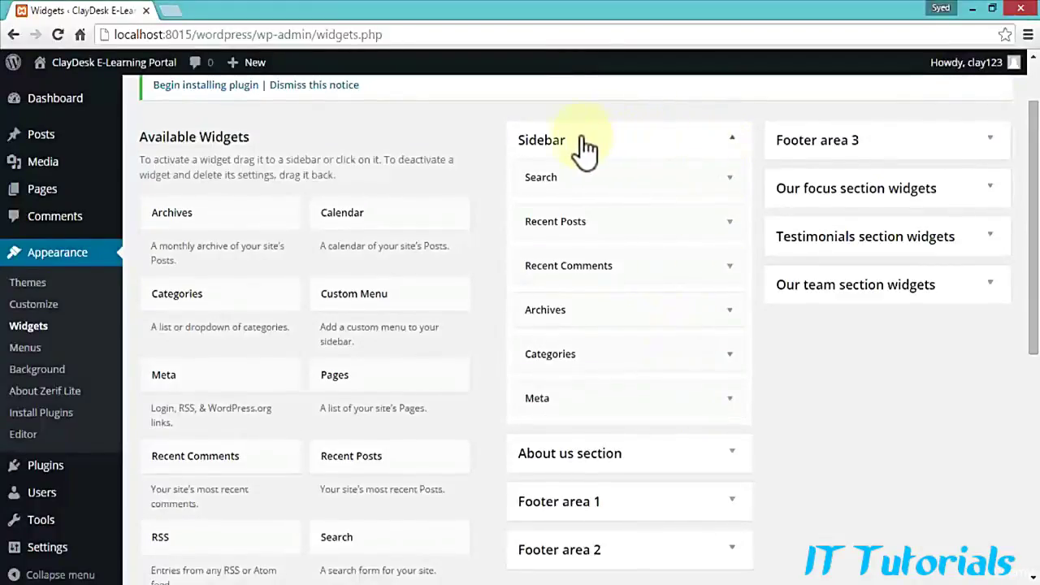
{"action": "scroll", "coordinate": [819, 318], "scroll_direction": "down", "scroll_amount": 1}
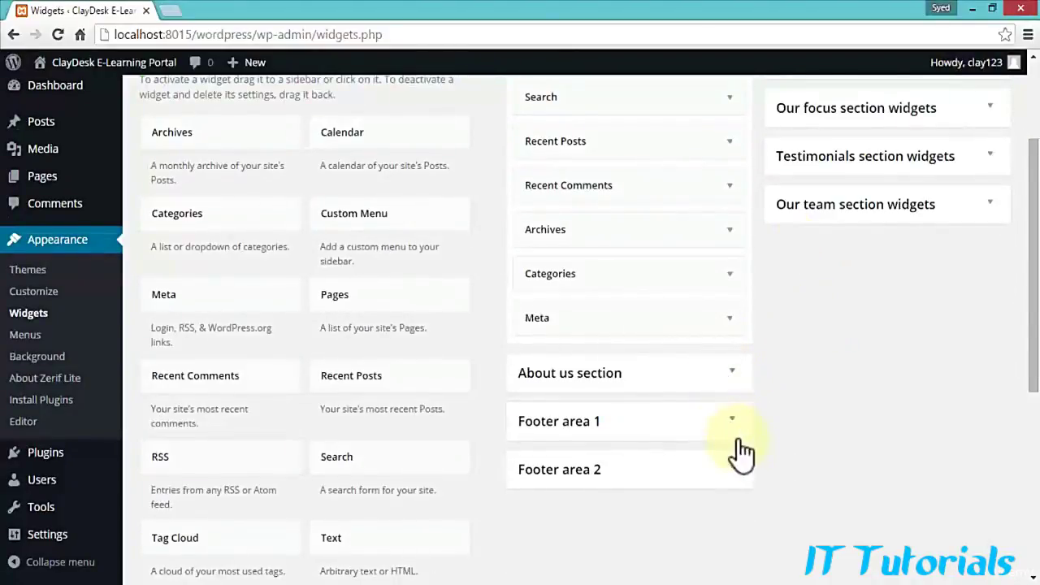
{"action": "scroll", "coordinate": [820, 390], "scroll_direction": "up", "scroll_amount": 2}
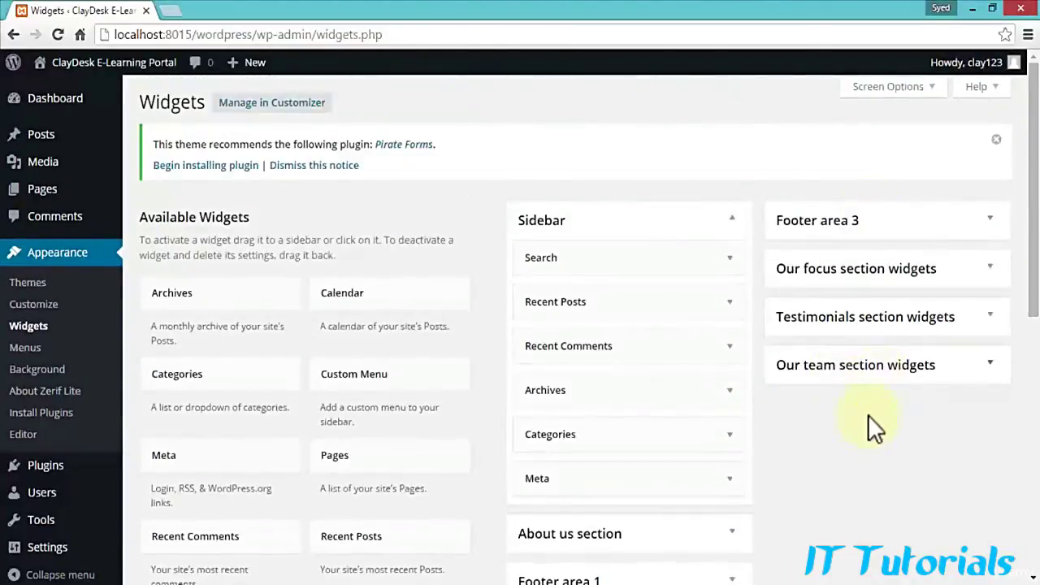
Step: Expand Our team and Testimonials widget areas, inspect a testimonial widget, then collapse Testimonials again
{"action": "left_click", "coordinate": [991, 370]}
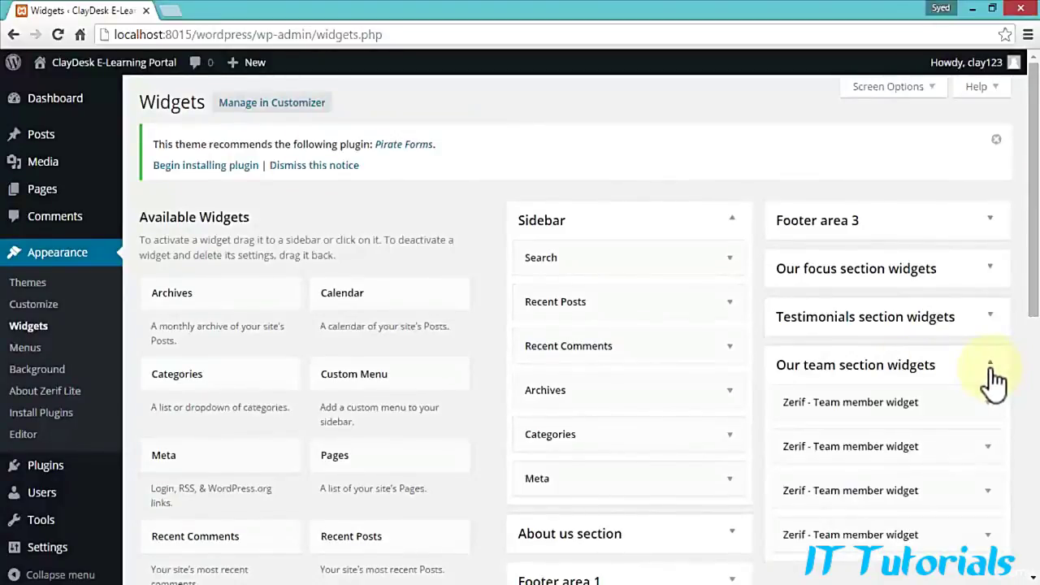
{"action": "left_click", "coordinate": [987, 317]}
{"action": "scroll", "coordinate": [966, 316], "scroll_direction": "down", "scroll_amount": 1}
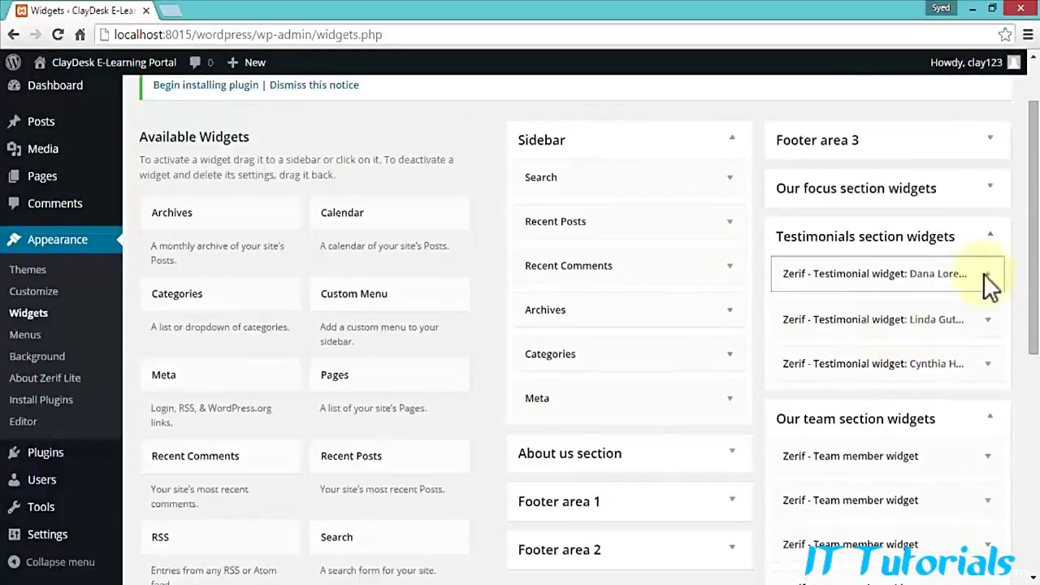
{"action": "left_click", "coordinate": [987, 276]}
{"action": "scroll", "coordinate": [860, 388], "scroll_direction": "down", "scroll_amount": 1}
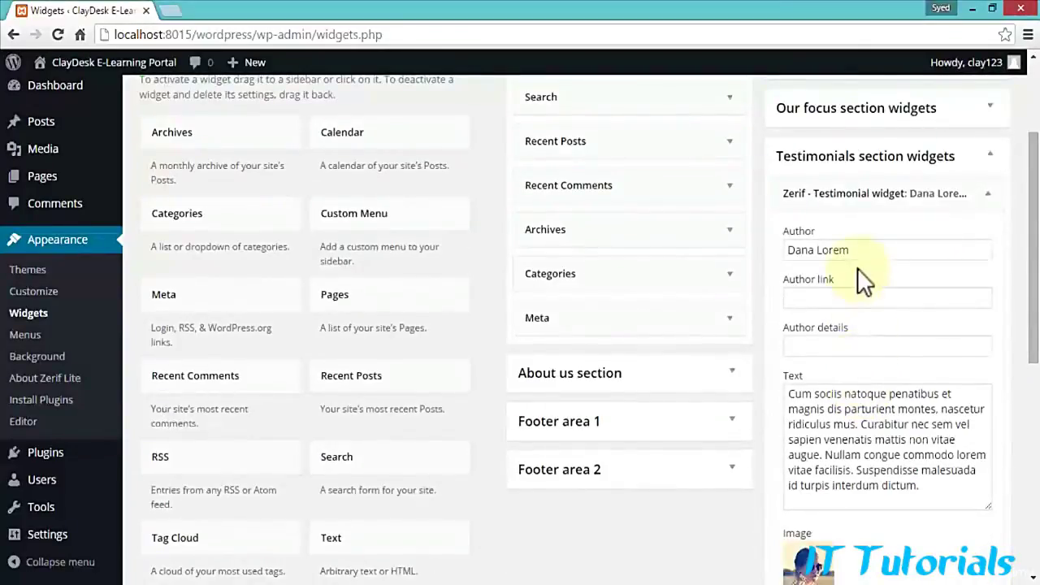
{"action": "scroll", "coordinate": [857, 267], "scroll_direction": "down", "scroll_amount": 1}
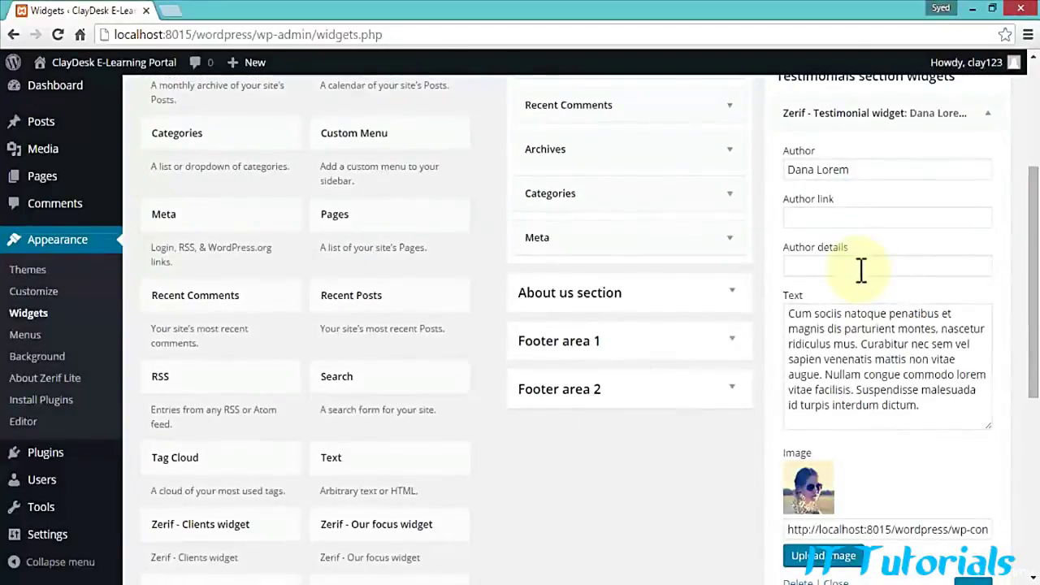
{"action": "scroll", "coordinate": [865, 280], "scroll_direction": "up", "scroll_amount": 2}
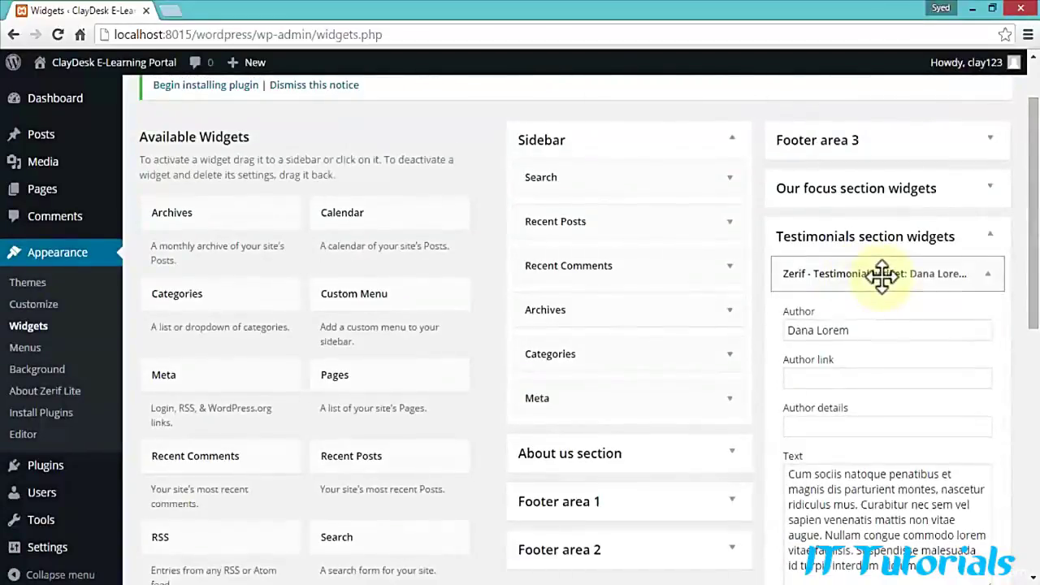
{"action": "left_click", "coordinate": [994, 281]}
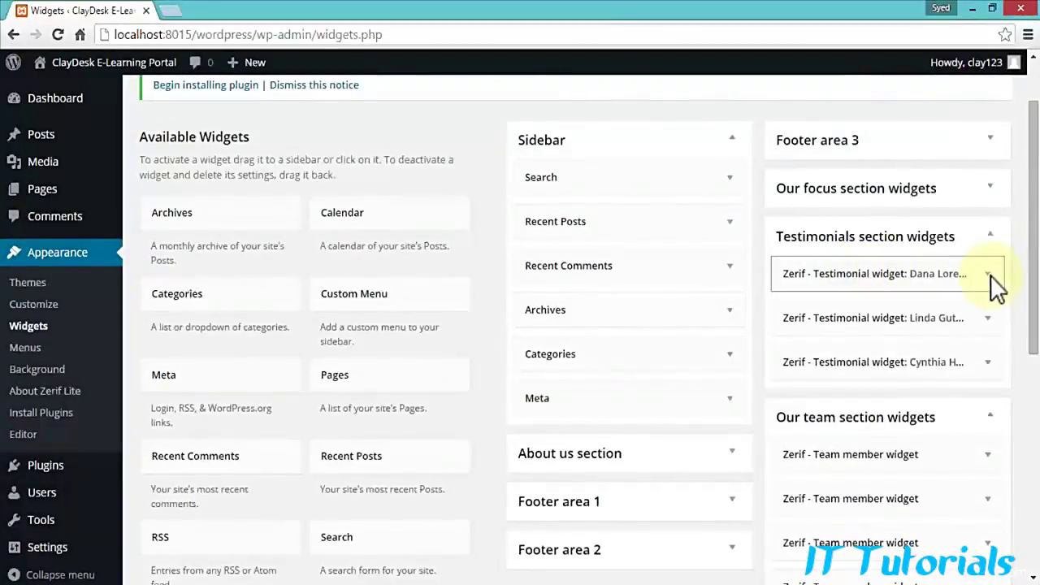
{"action": "left_click", "coordinate": [993, 239]}
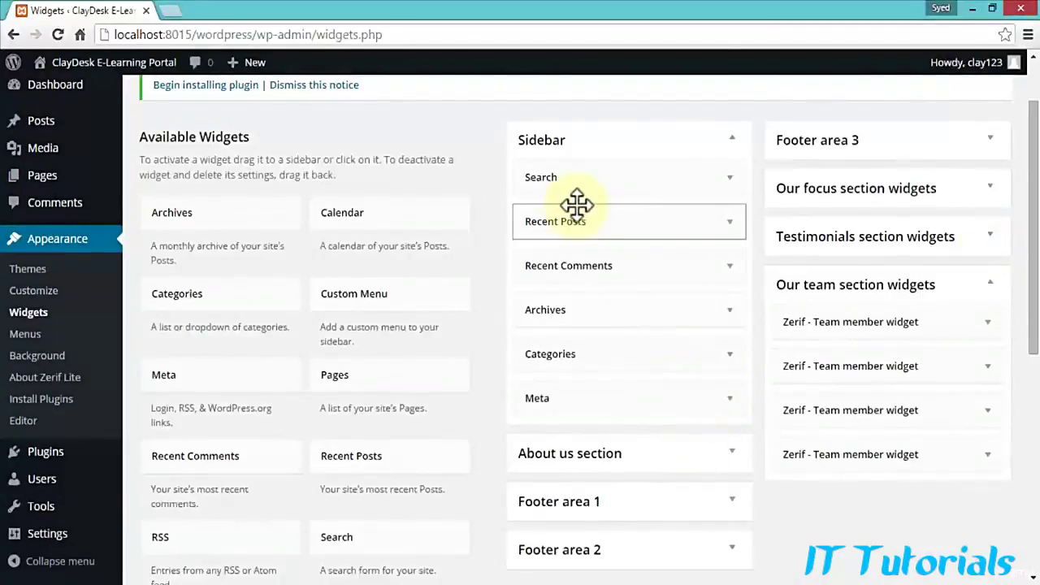
{"action": "mouse_move", "coordinate": [84, 84]}
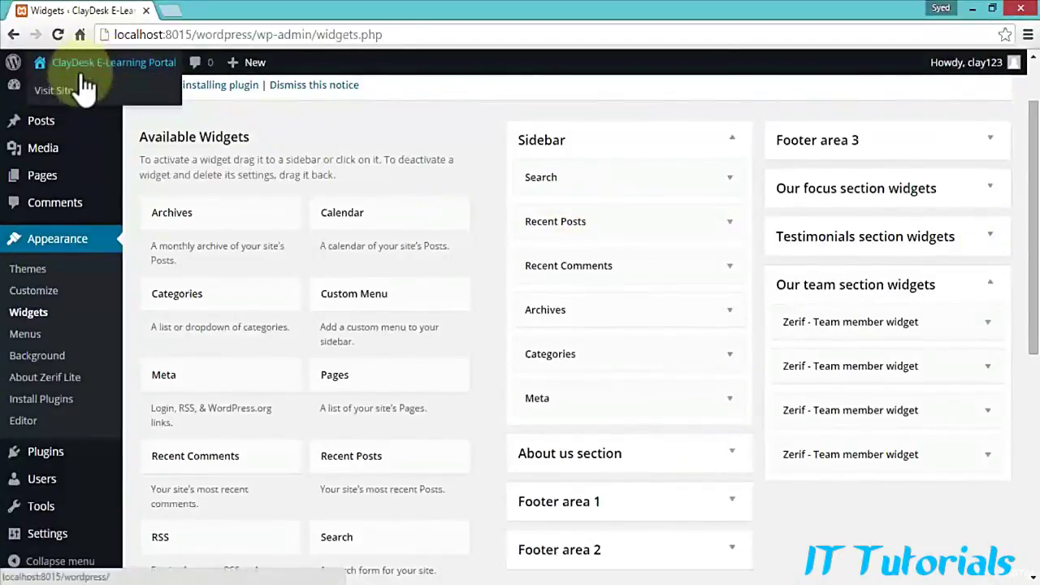
{"action": "right_click", "coordinate": [57, 95]}
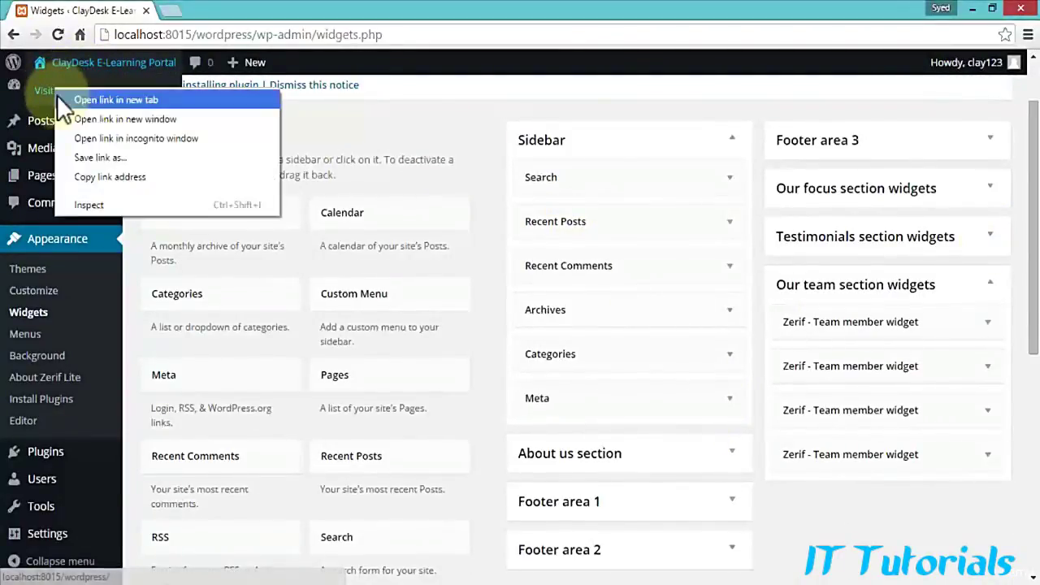
{"action": "left_click", "coordinate": [81, 99]}
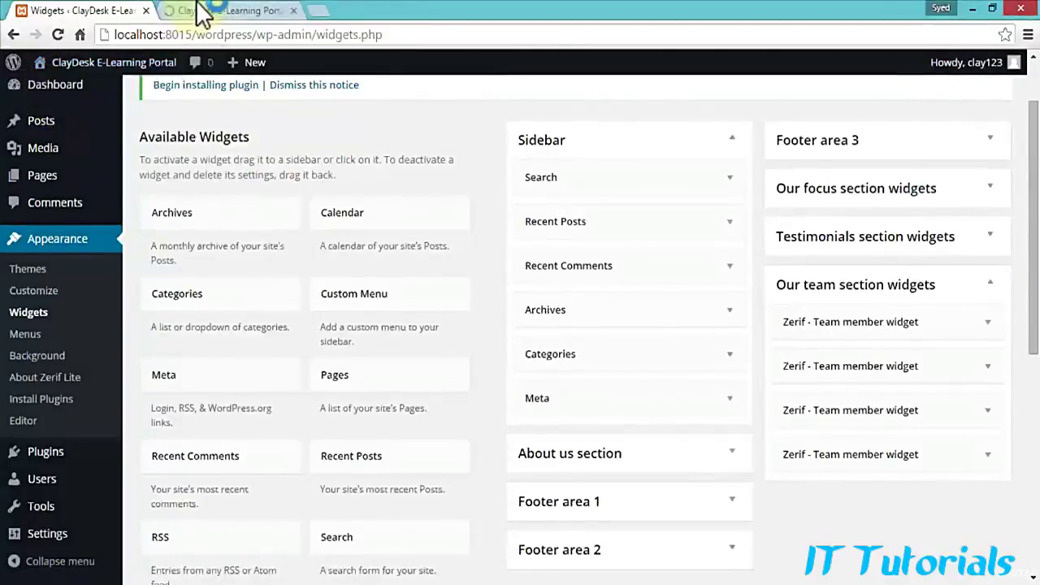
{"action": "left_click", "coordinate": [211, 9]}
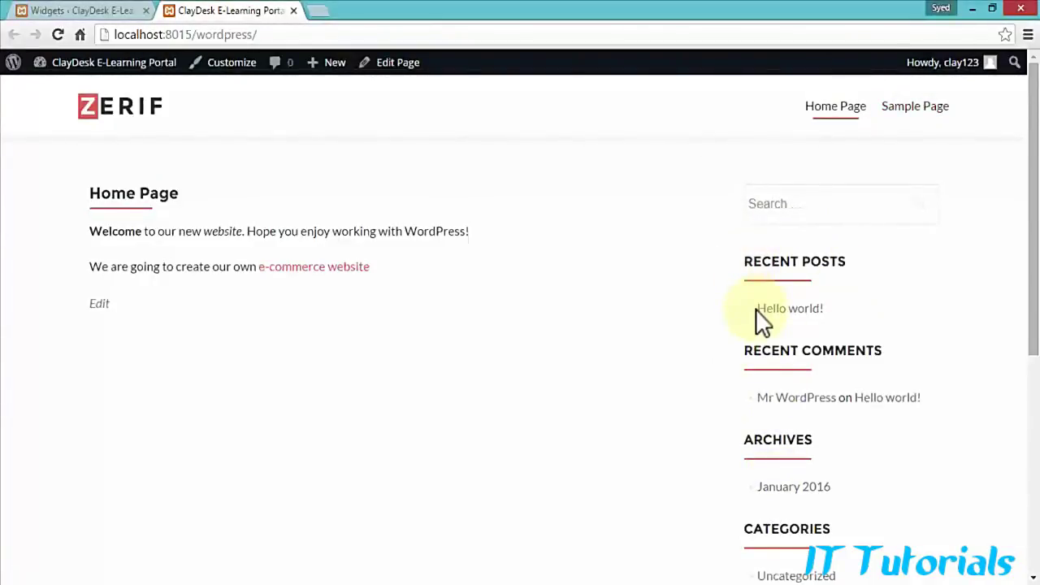
{"action": "scroll", "coordinate": [756, 313], "scroll_direction": "down", "scroll_amount": 2}
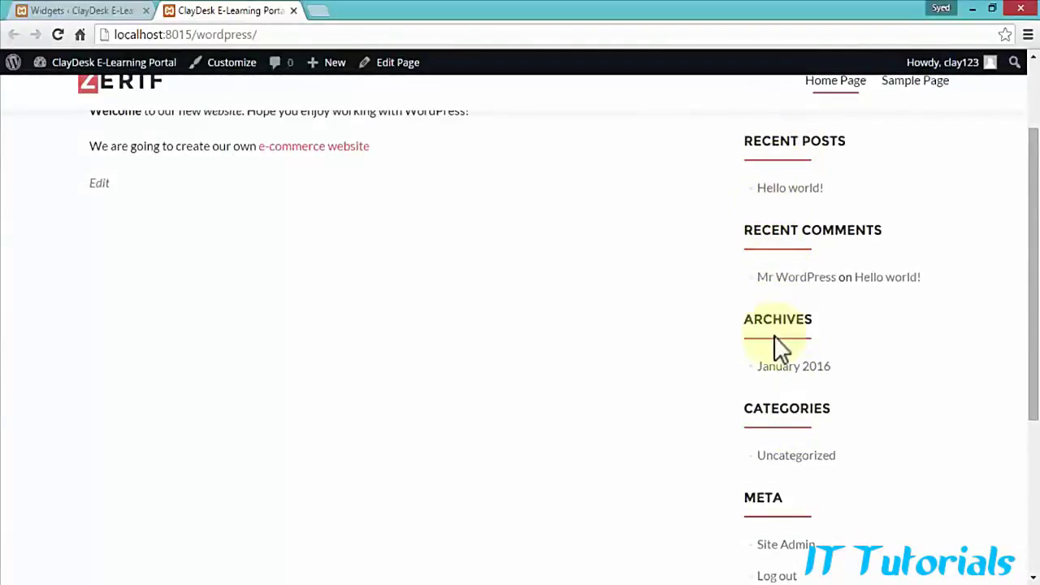
{"action": "scroll", "coordinate": [756, 416], "scroll_direction": "down", "scroll_amount": 3}
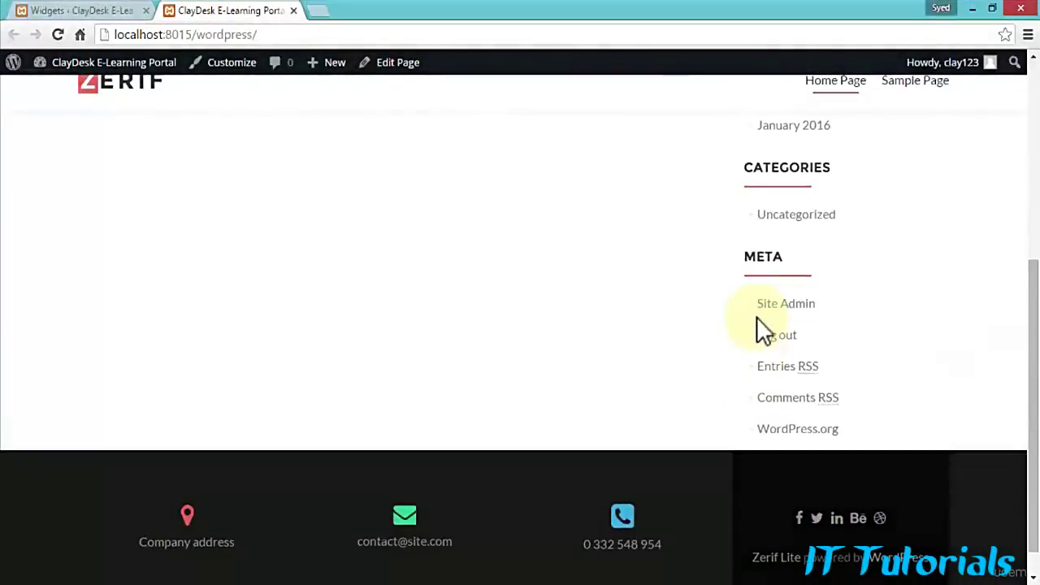
{"action": "scroll", "coordinate": [756, 316], "scroll_direction": "up", "scroll_amount": 5}
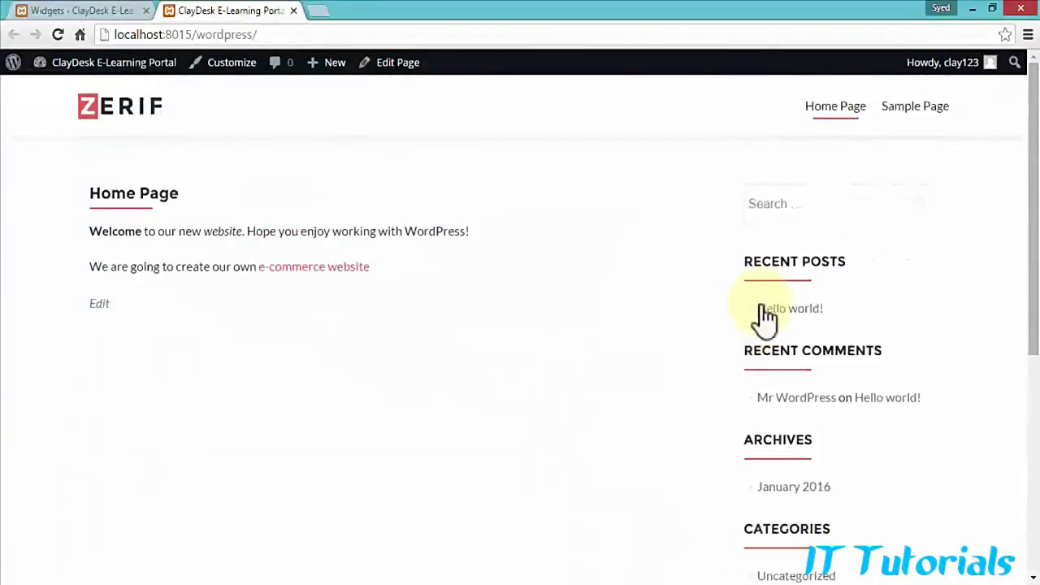
Step: Delete the Meta widget from the Sidebar widget area
{"action": "left_click", "coordinate": [114, 13]}
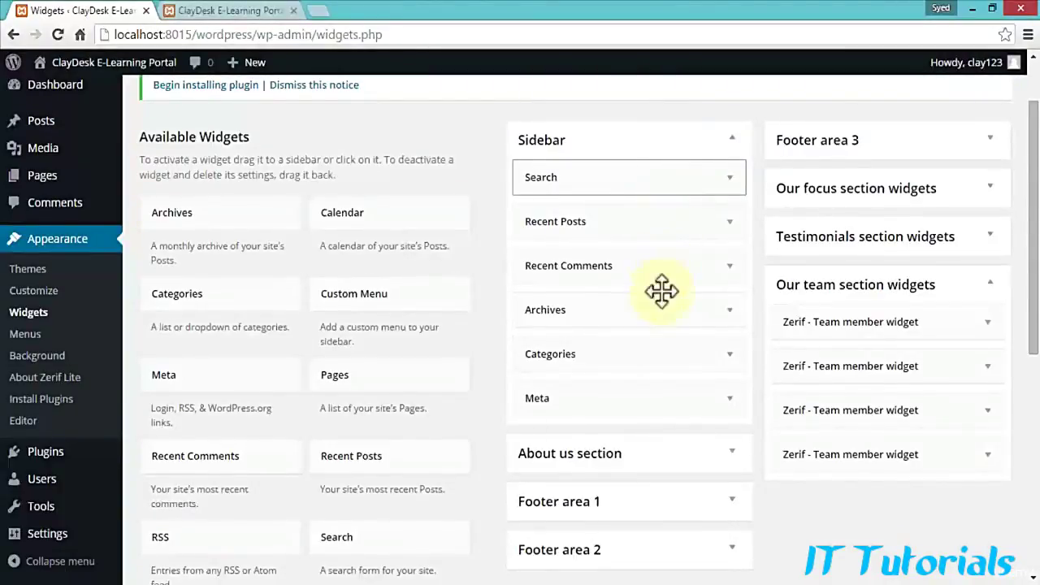
{"action": "left_click", "coordinate": [728, 399]}
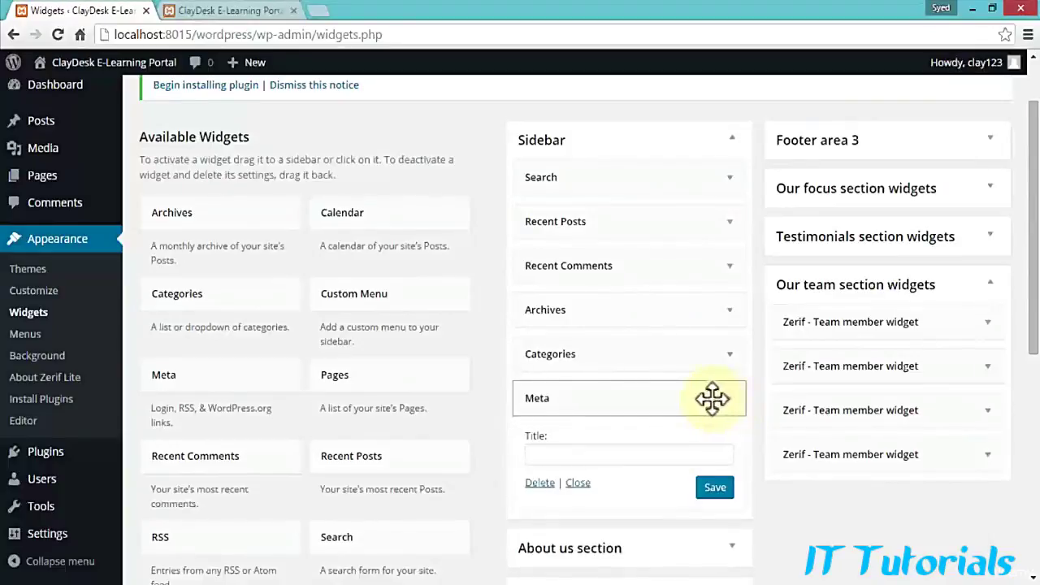
{"action": "scroll", "coordinate": [682, 401], "scroll_direction": "down", "scroll_amount": 1}
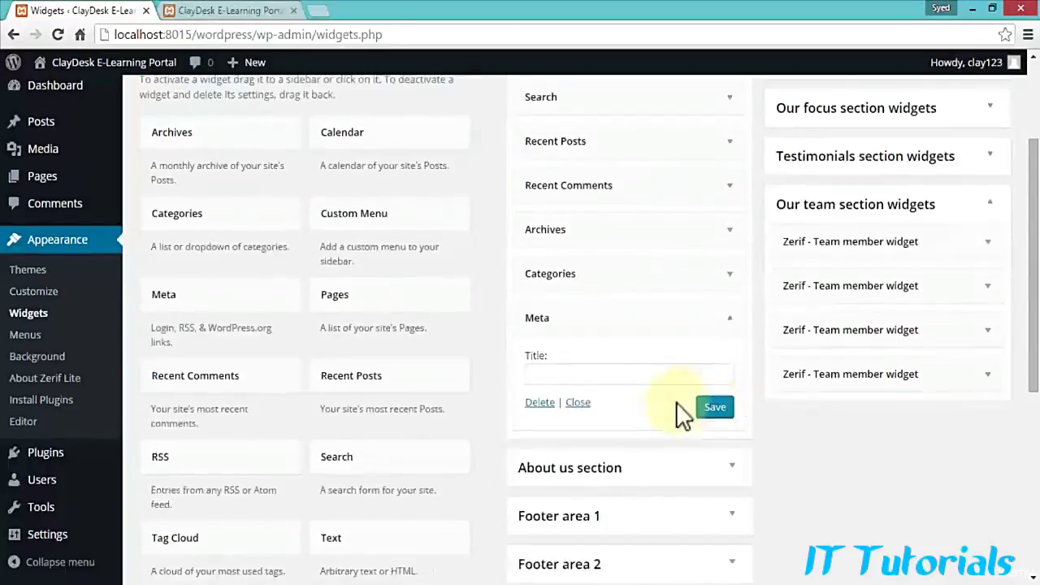
{"action": "left_click", "coordinate": [540, 404]}
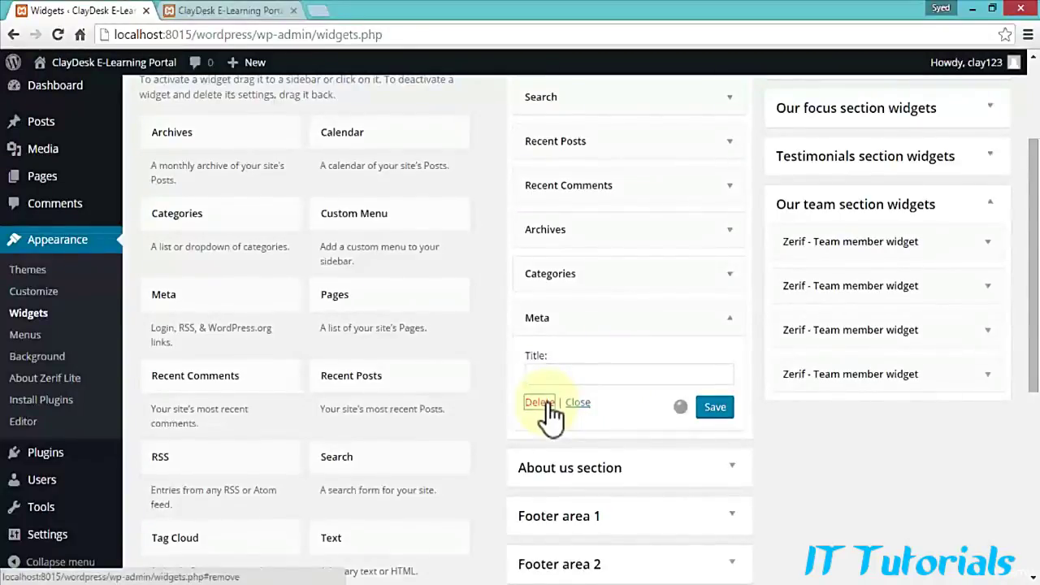
{"action": "scroll", "coordinate": [701, 282], "scroll_direction": "up", "scroll_amount": 1}
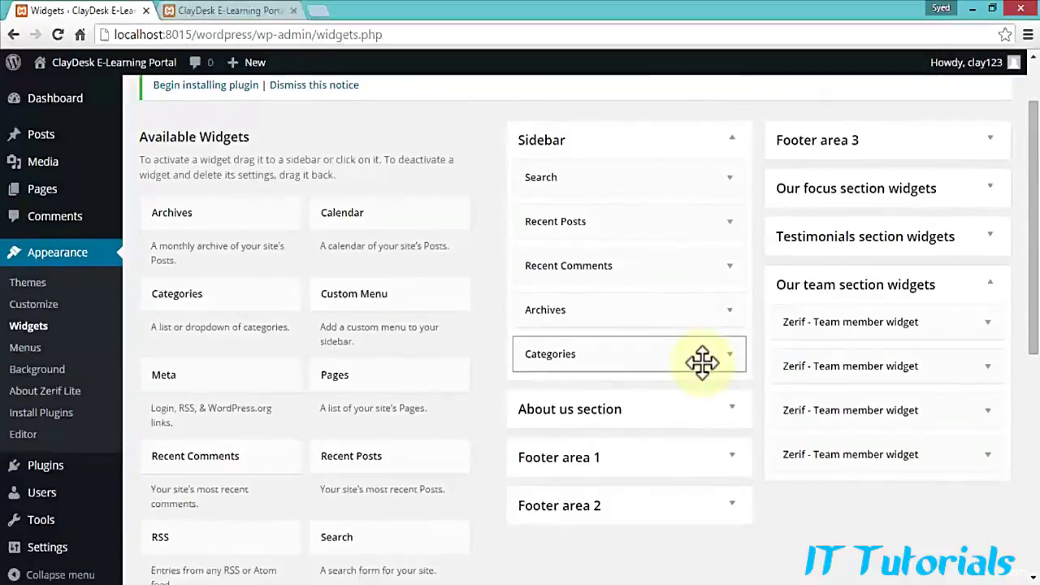
Step: Reload the live home page to confirm Meta no longer appears in the sidebar
{"action": "left_click", "coordinate": [216, 10]}
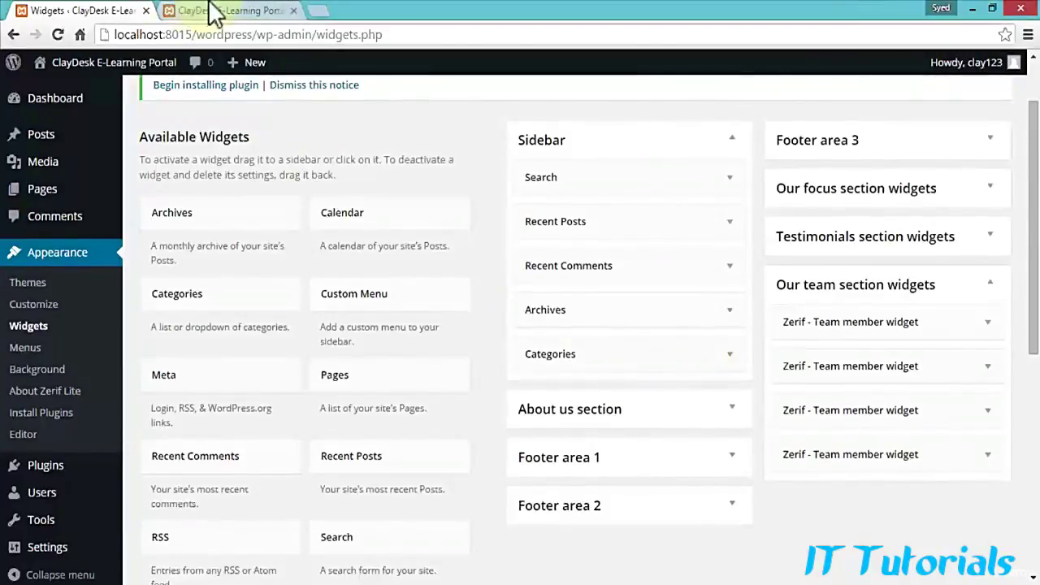
{"action": "left_click", "coordinate": [236, 34]}
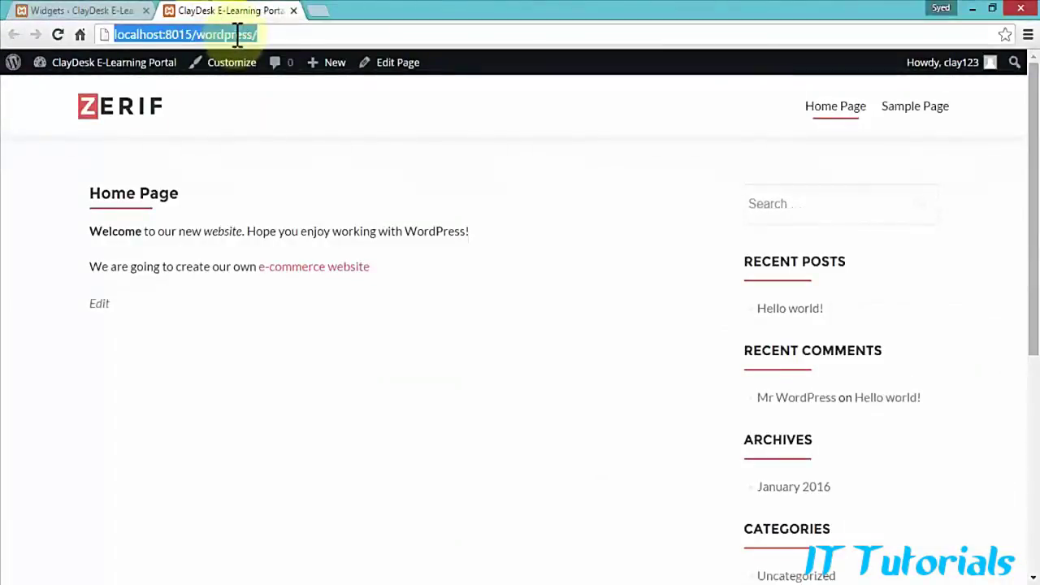
{"action": "scroll", "coordinate": [768, 369], "scroll_direction": "down", "scroll_amount": 3}
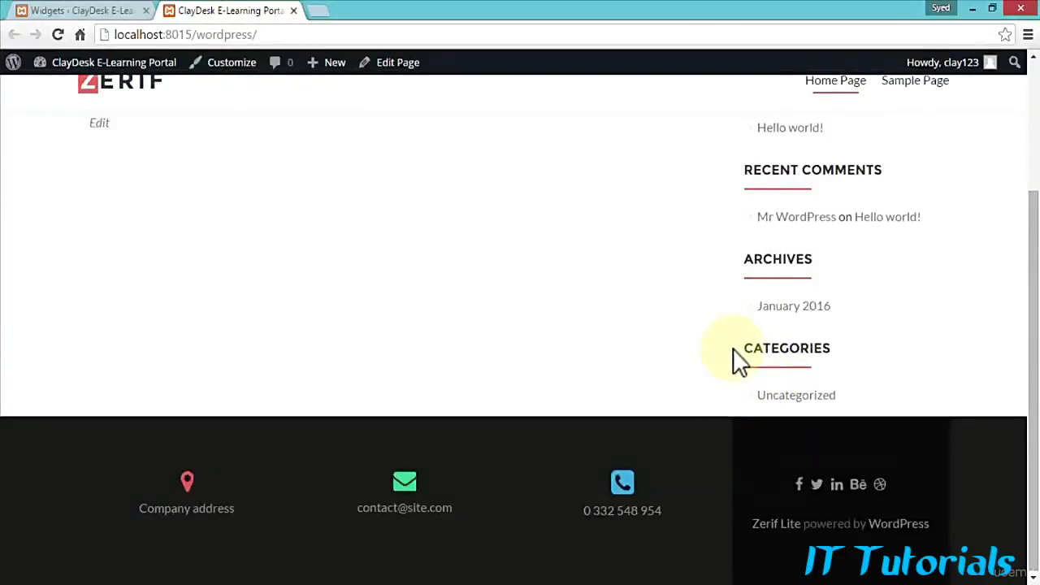
{"action": "scroll", "coordinate": [738, 355], "scroll_direction": "up", "scroll_amount": 2}
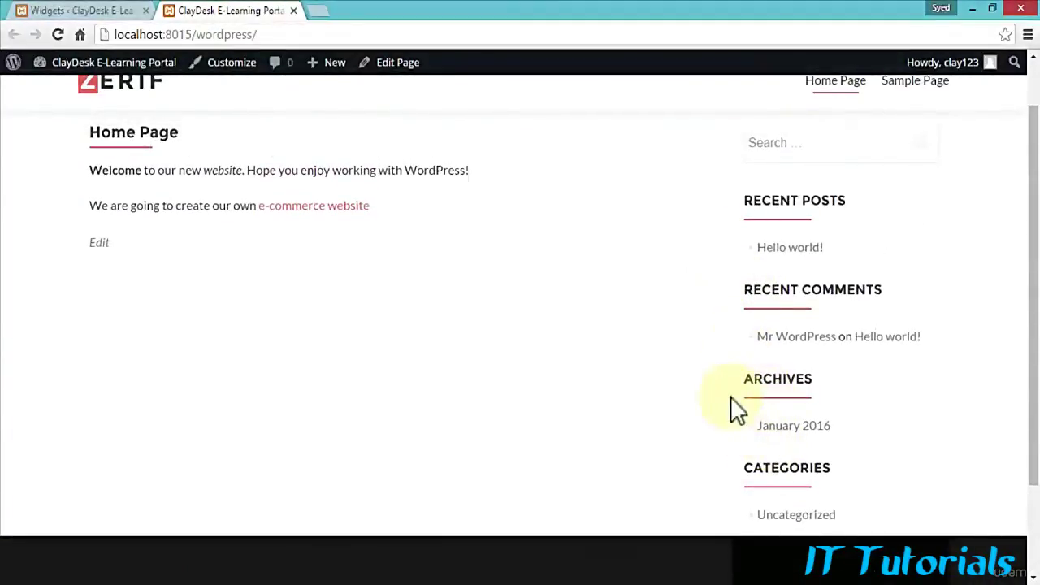
Step: Delete the Categories, Recent Comments, Recent Posts and Archives widgets, leaving only Search in the Sidebar
{"action": "left_click", "coordinate": [108, 10]}
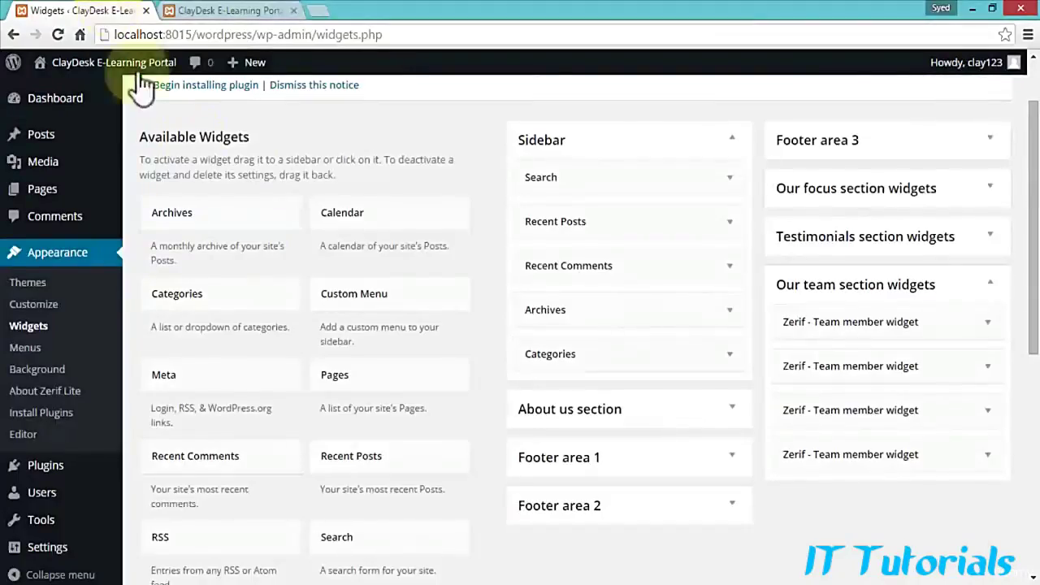
{"action": "left_click", "coordinate": [731, 358]}
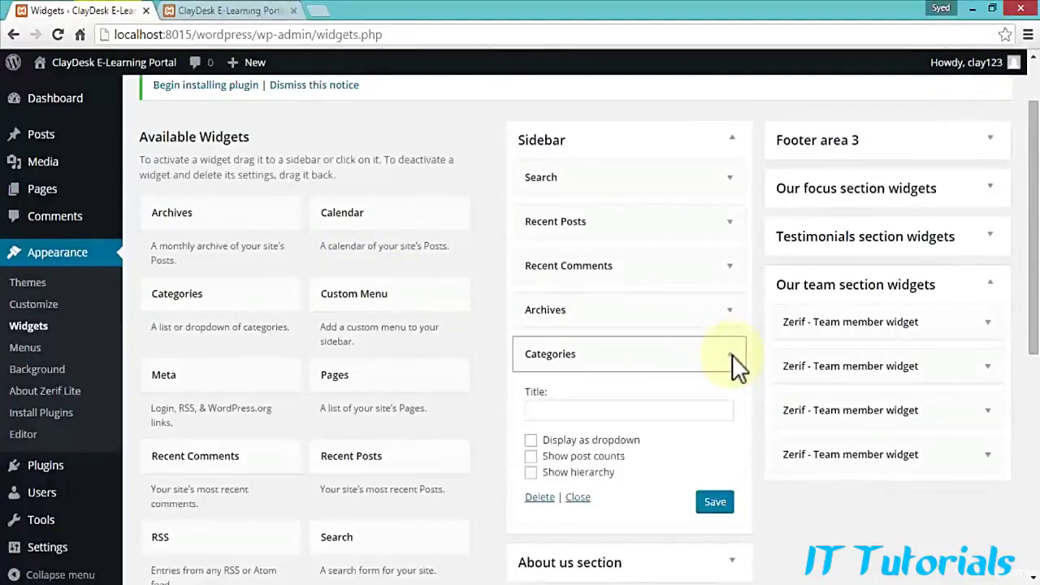
{"action": "left_click", "coordinate": [540, 497]}
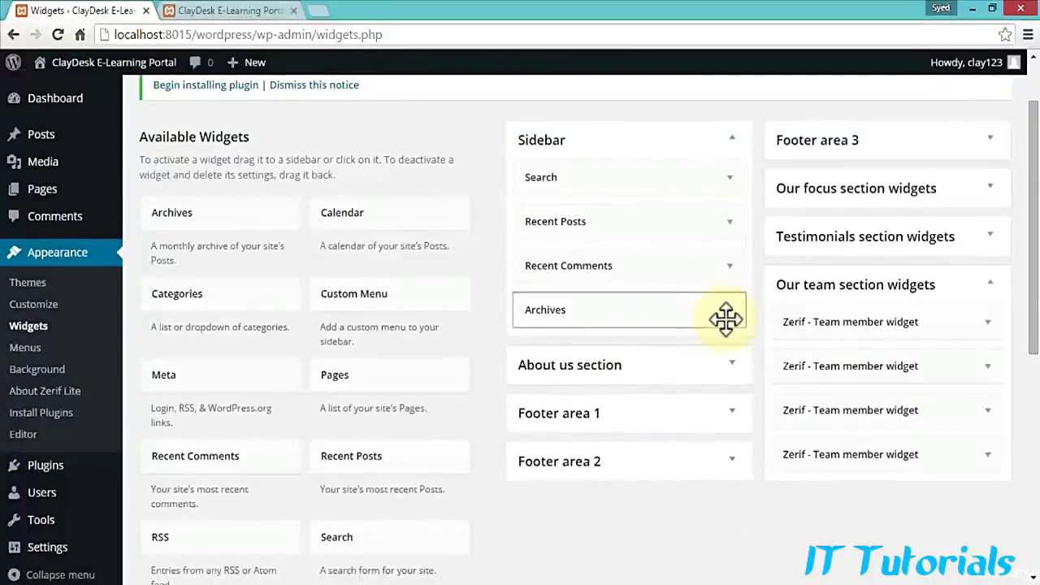
{"action": "left_click", "coordinate": [729, 269]}
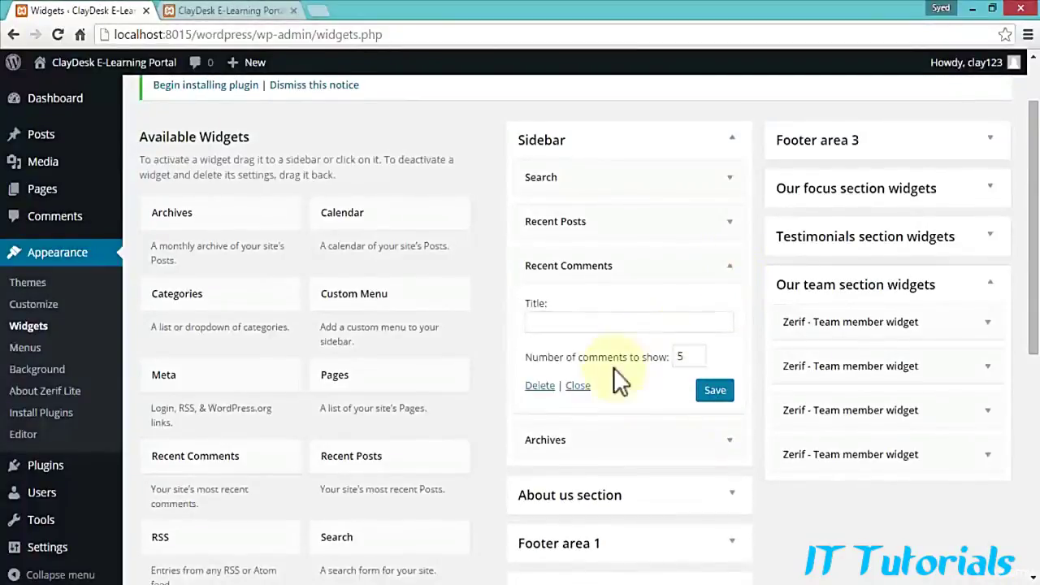
{"action": "left_click", "coordinate": [539, 385]}
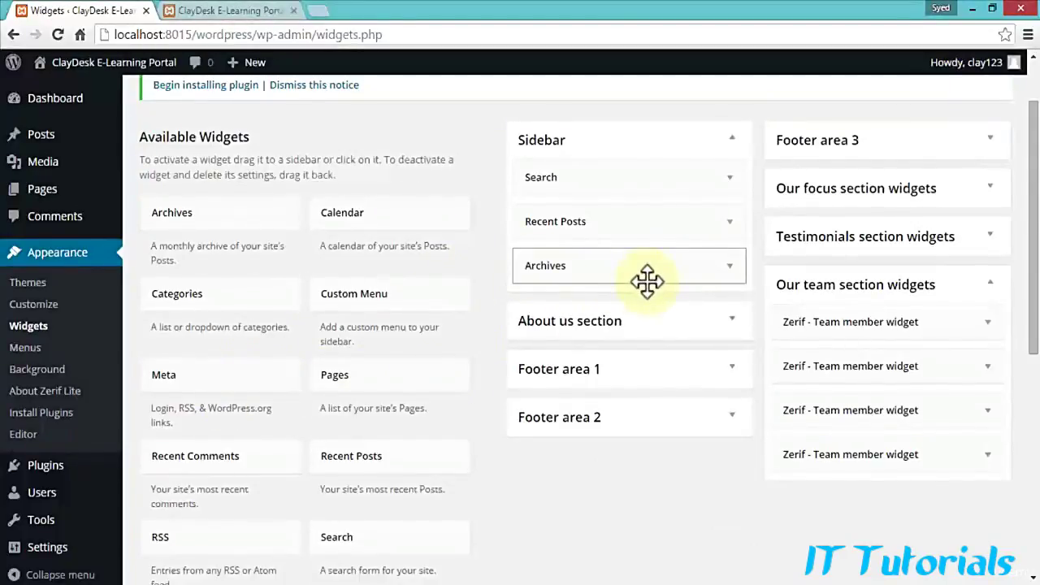
{"action": "left_click", "coordinate": [730, 222]}
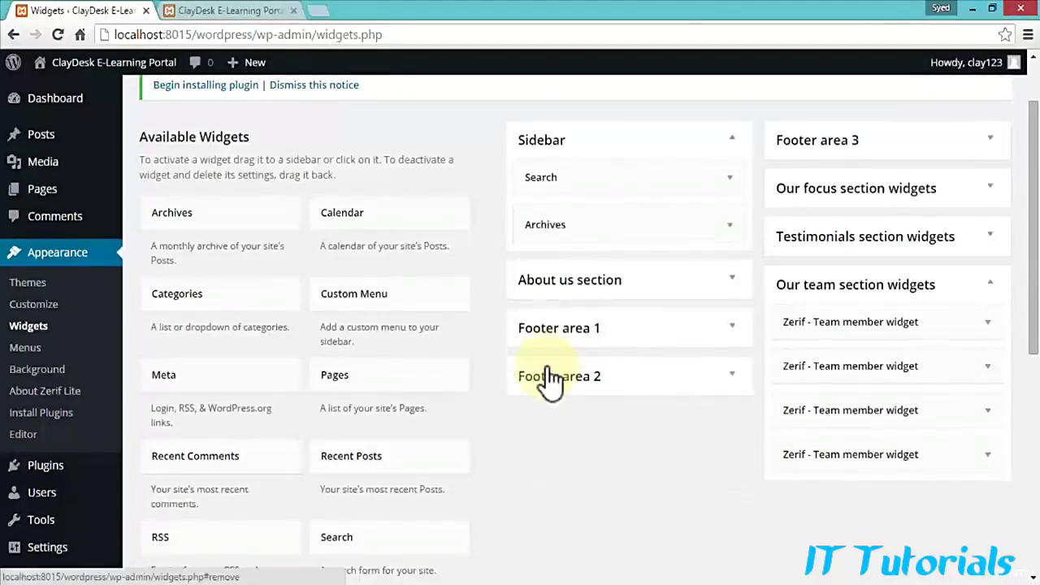
{"action": "left_click", "coordinate": [731, 223]}
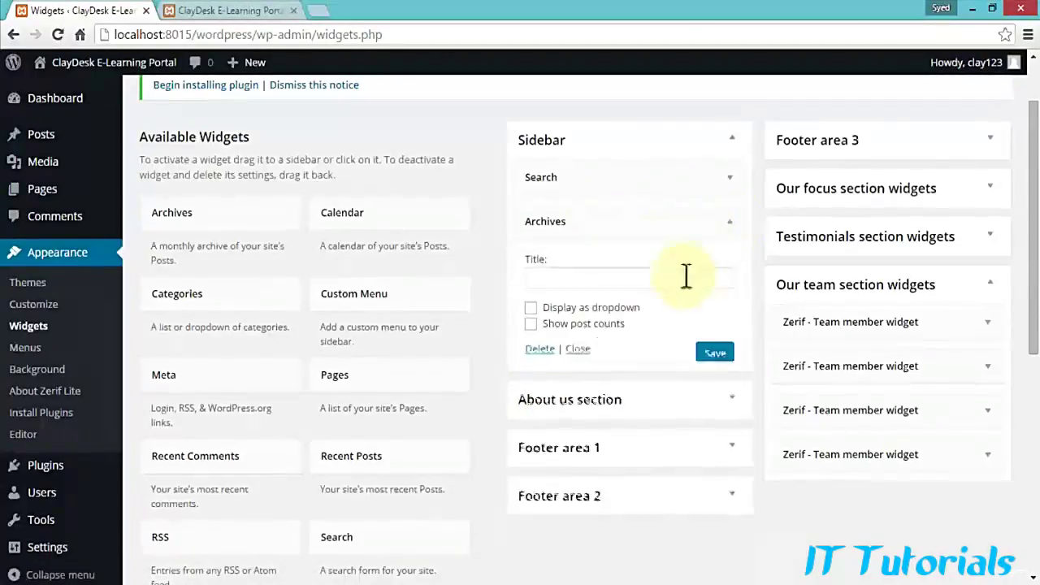
{"action": "left_click", "coordinate": [538, 348]}
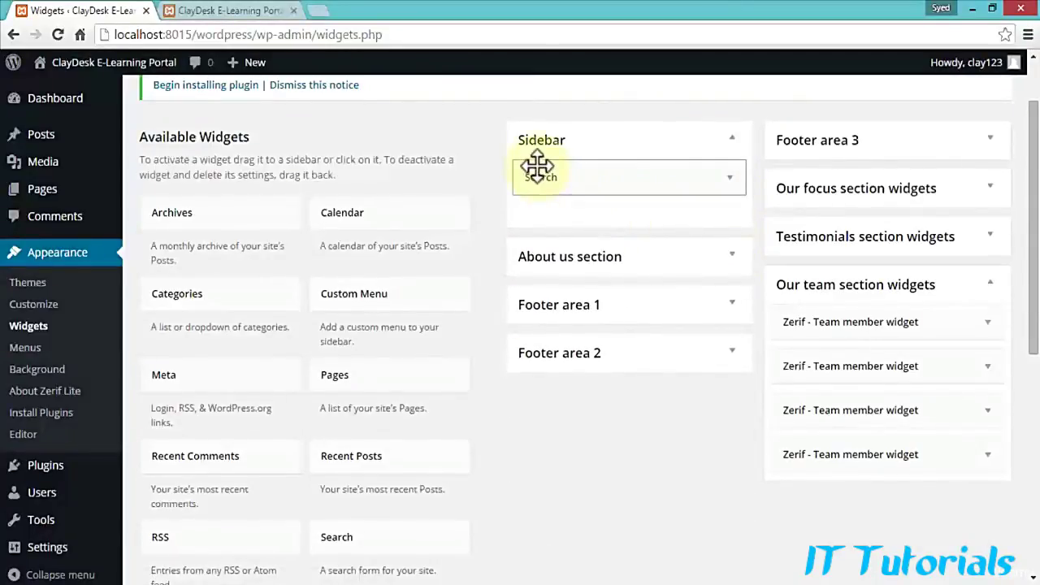
Step: Reload the live home page to see only the search box, then return to Widgets
{"action": "left_click", "coordinate": [239, 10]}
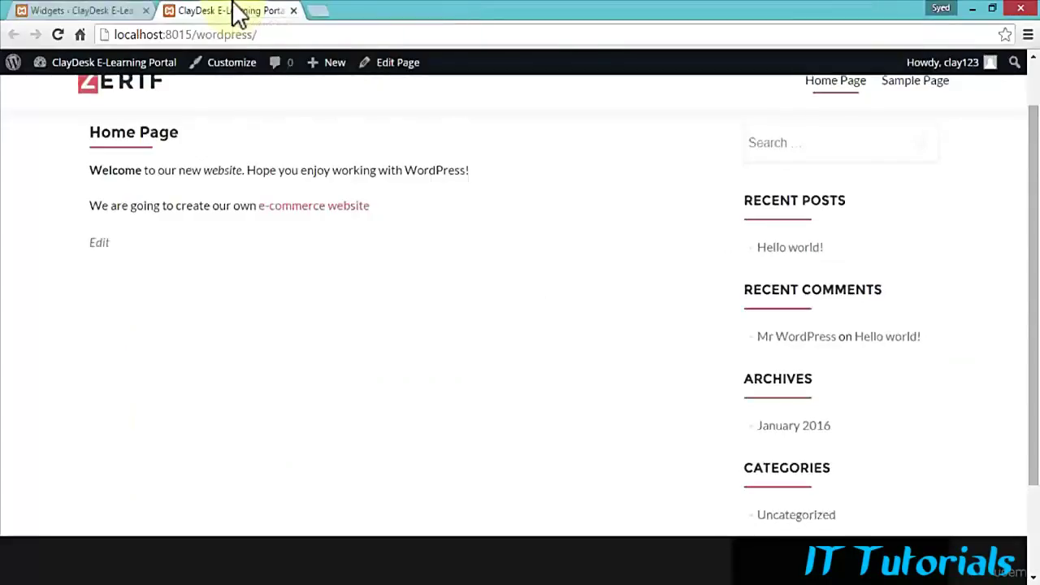
{"action": "left_click", "coordinate": [59, 35]}
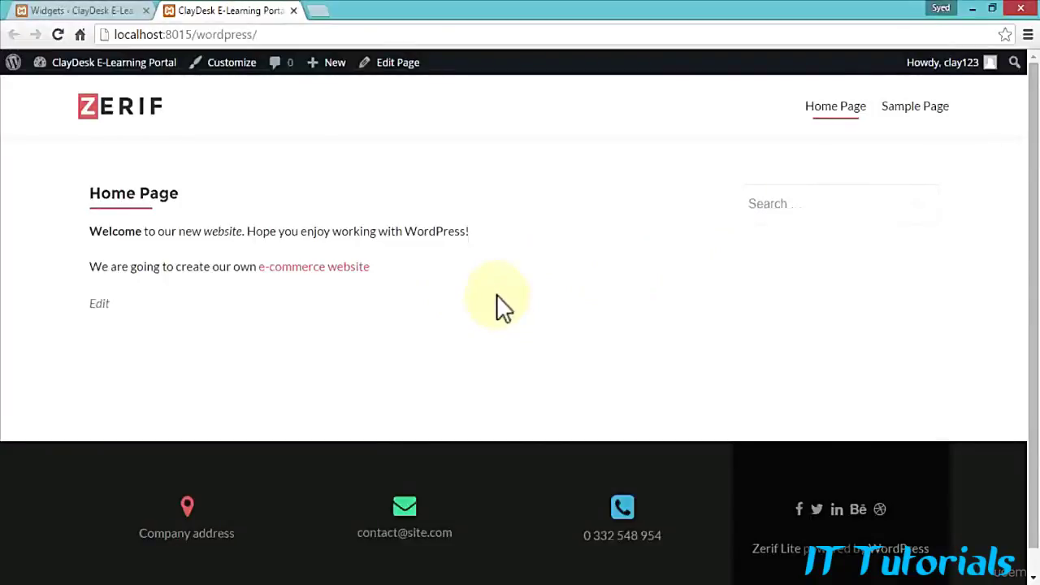
{"action": "left_click", "coordinate": [121, 11]}
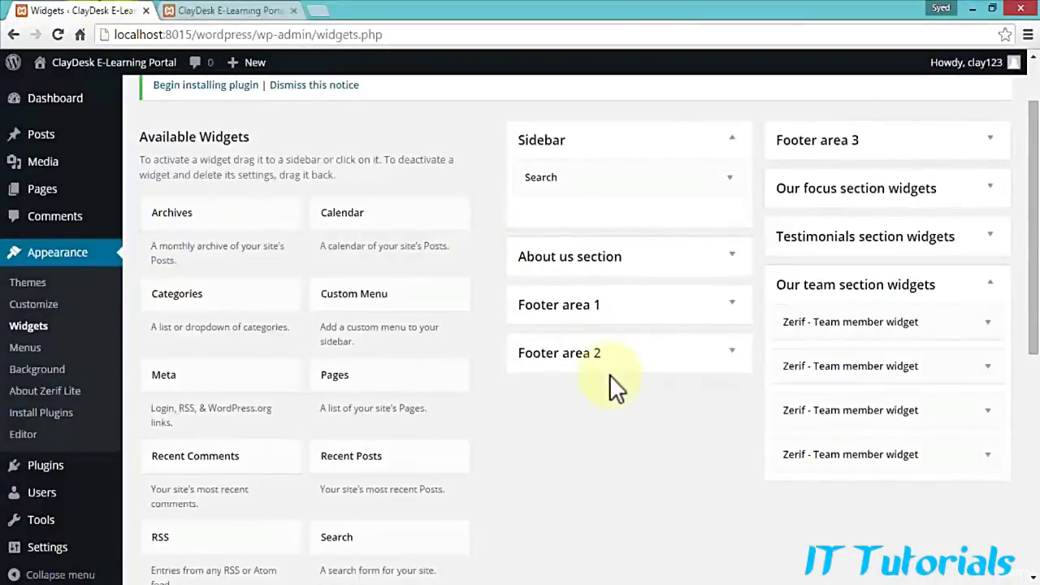
Step: Collapse Our team section widgets and drag a Text widget into the About us section area
{"action": "left_click", "coordinate": [991, 284]}
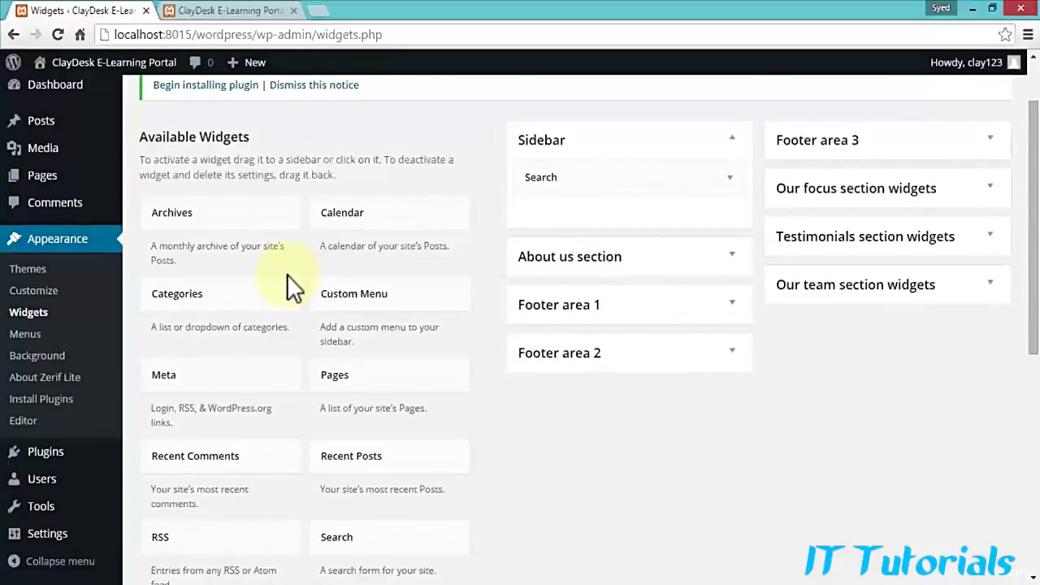
{"action": "scroll", "coordinate": [287, 274], "scroll_direction": "down", "scroll_amount": 3}
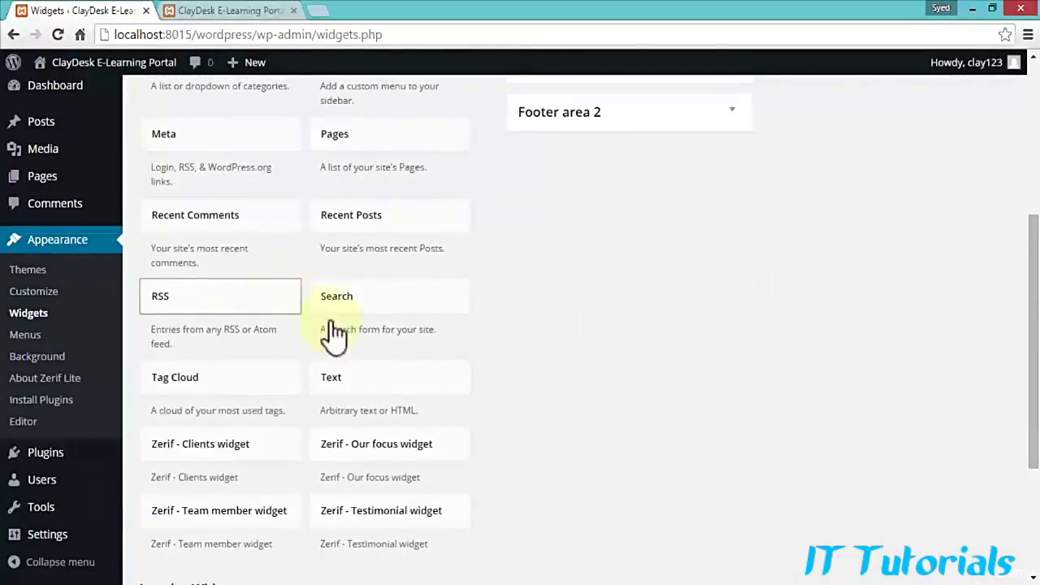
{"action": "left_click_drag", "start_coordinate": [341, 384], "coordinate": [533, 172]}
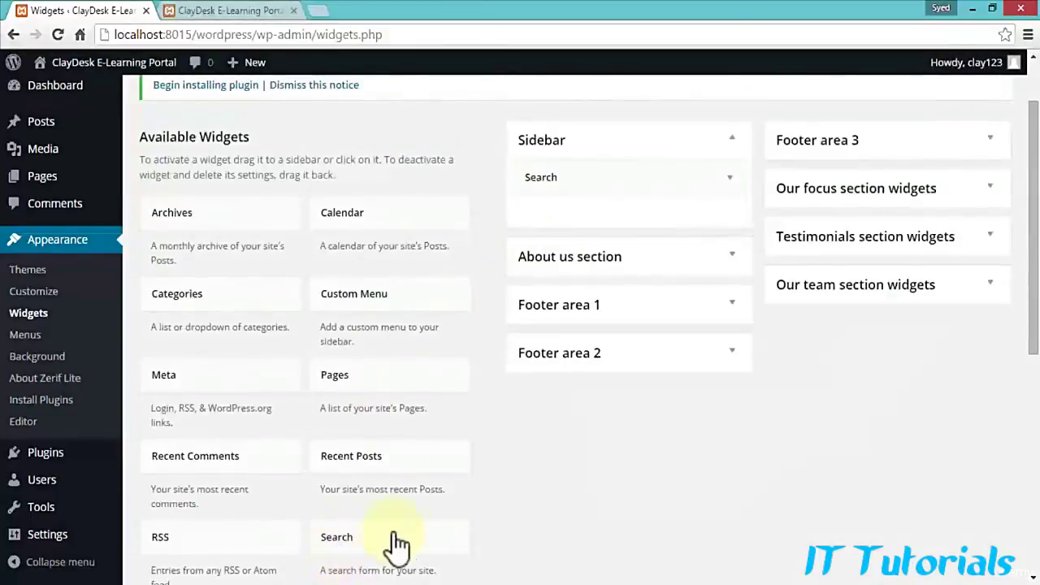
{"action": "scroll", "coordinate": [398, 544], "scroll_direction": "down", "scroll_amount": 2}
{"action": "left_click_drag", "start_coordinate": [359, 482], "coordinate": [561, 143]}
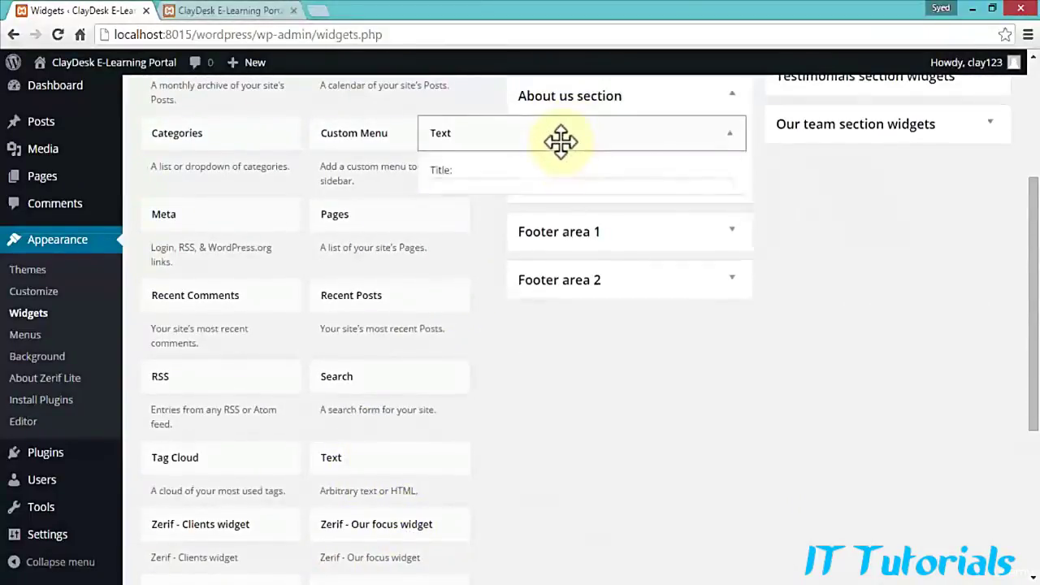
{"action": "scroll", "coordinate": [561, 192], "scroll_direction": "up", "scroll_amount": 2}
Step: Title the About us Text widget 'Meet Our Team' with content 'This is our team'
{"action": "left_click", "coordinate": [504, 350]}
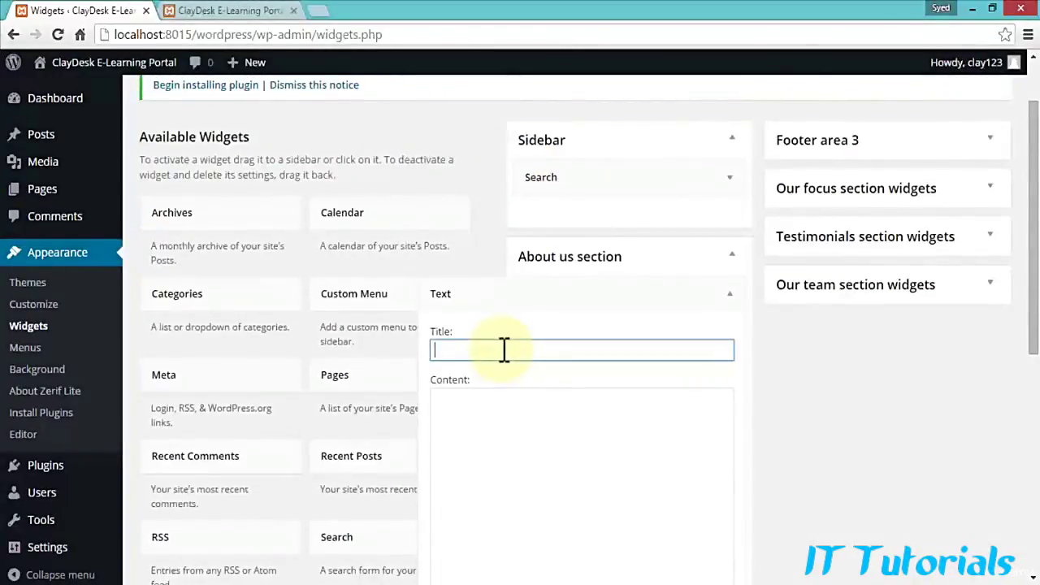
{"action": "type", "text": "Meet Our Team"}
{"action": "scroll", "coordinate": [503, 357], "scroll_direction": "down", "scroll_amount": 1}
{"action": "left_click", "coordinate": [502, 366]}
{"action": "type", "text": "This is our "}
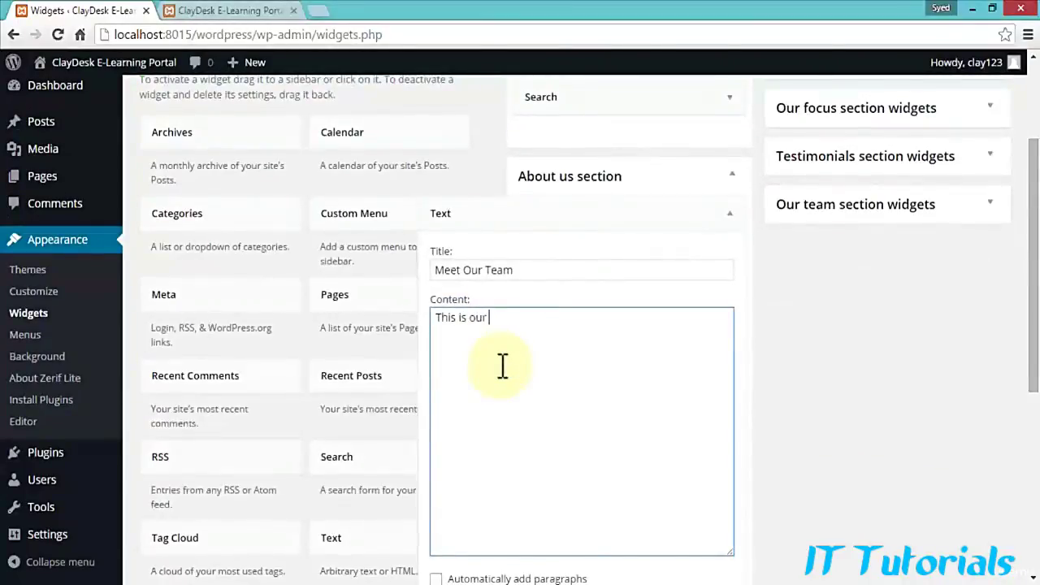
{"action": "type", "text": "team"}
Step: Wrap the content in <b></b> tags, save the widget, and bring up the live site tab
{"action": "type", "text": "b"}
{"action": "type", "text": ">"}
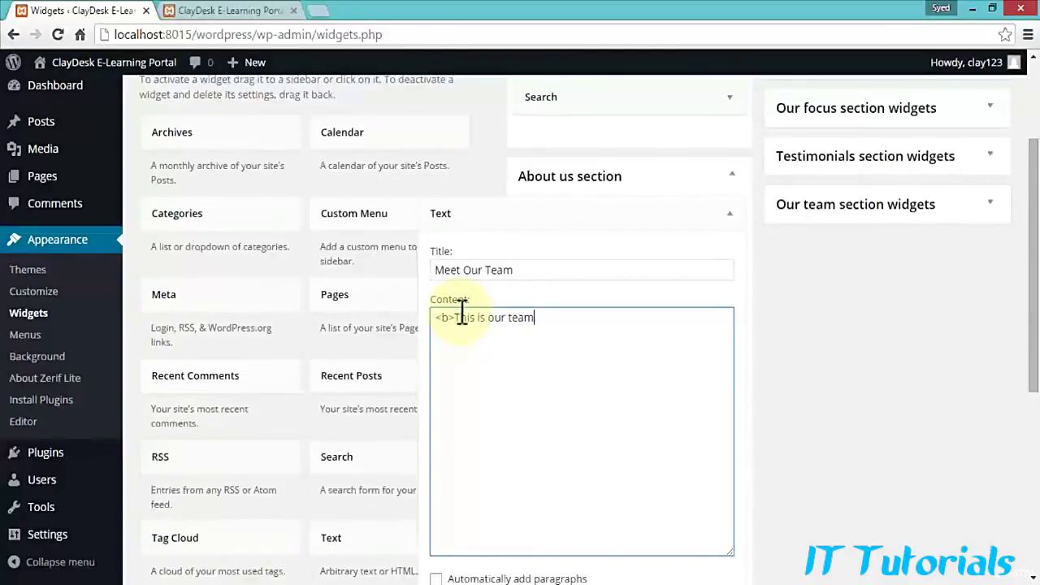
{"action": "key", "text": "End"}
{"action": "type", "text": "</b>"}
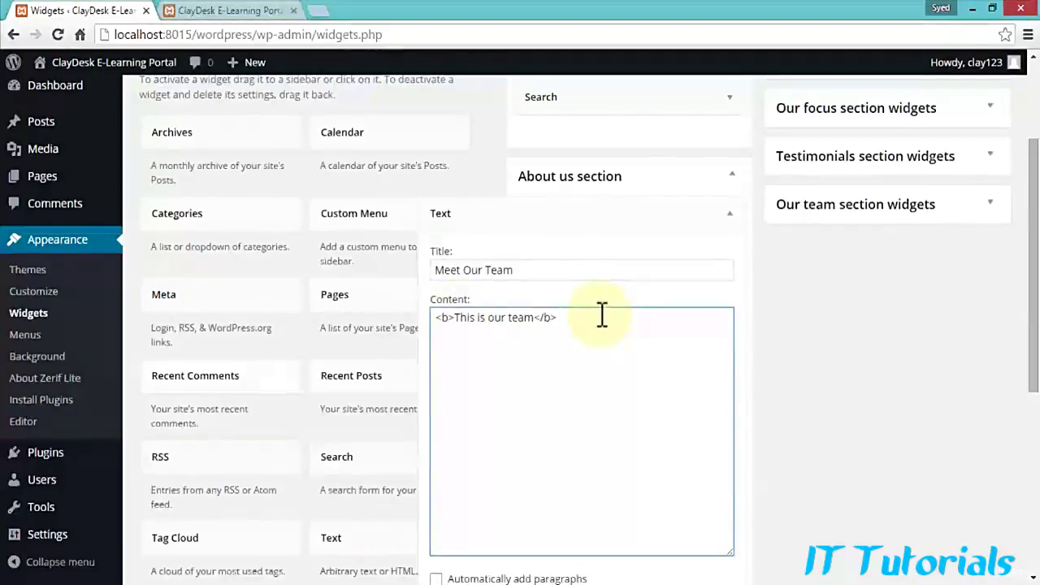
{"action": "scroll", "coordinate": [601, 314], "scroll_direction": "down", "scroll_amount": 1}
{"action": "left_click", "coordinate": [712, 527]}
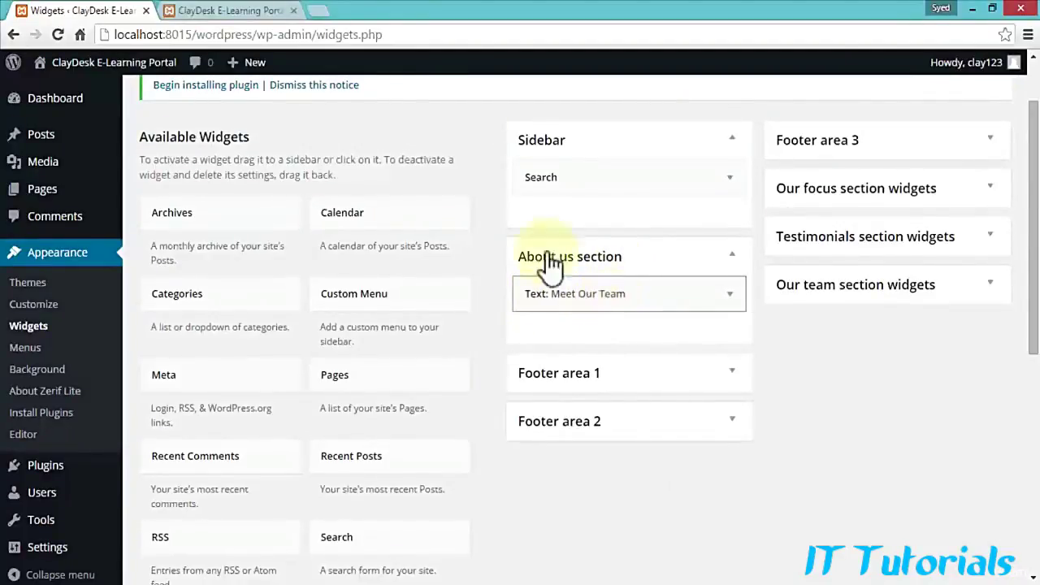
{"action": "left_click", "coordinate": [260, 12]}
{"action": "left_click", "coordinate": [285, 34]}
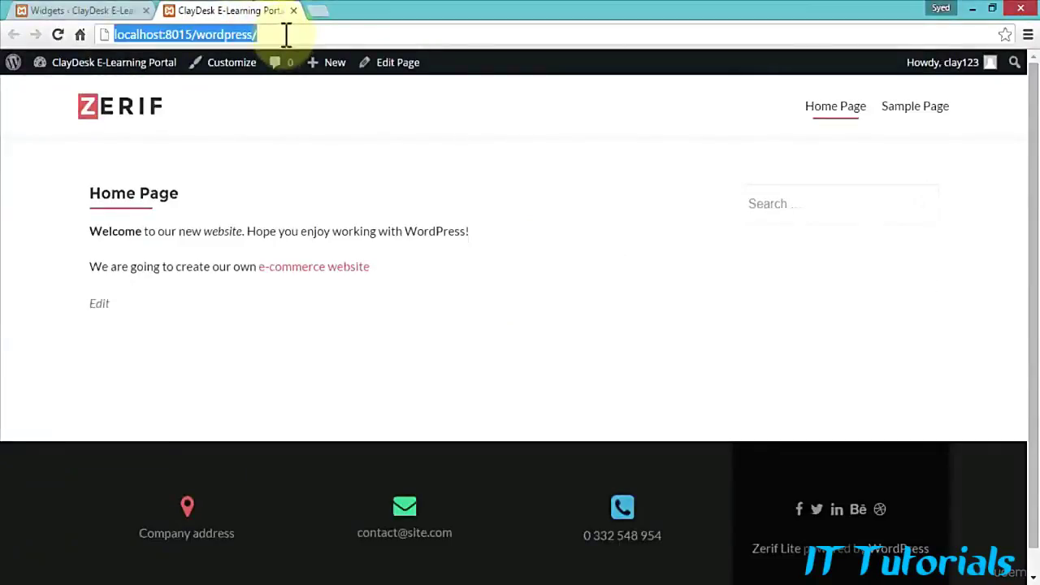
Step: View the Sample Page on the live site from its navigation link
{"action": "left_click", "coordinate": [286, 34]}
{"action": "left_click", "coordinate": [909, 113]}
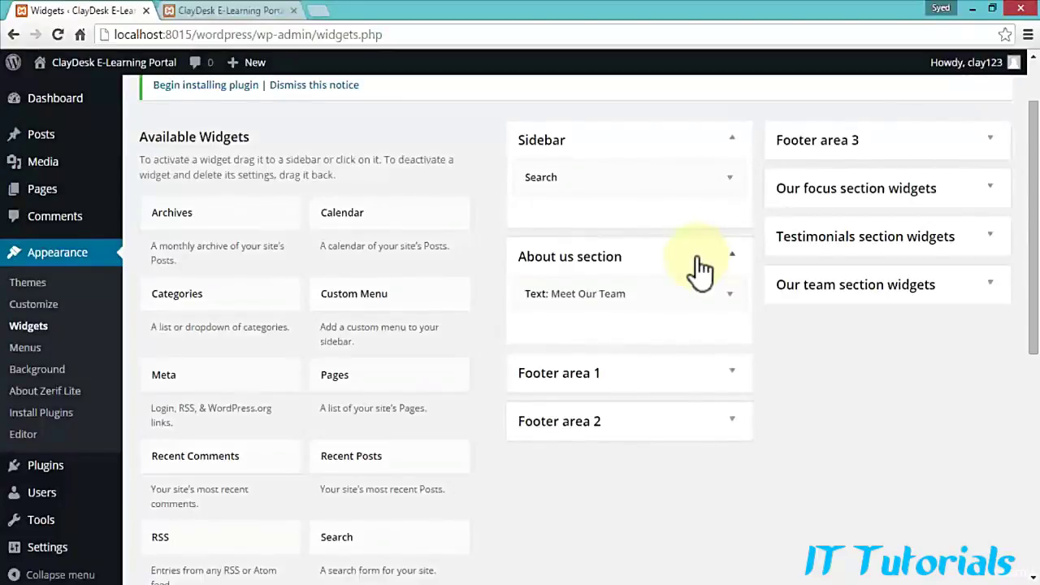
Step: In Appearance > Menus, expand both Home Page items in Menu 1
{"action": "left_click", "coordinate": [22, 352]}
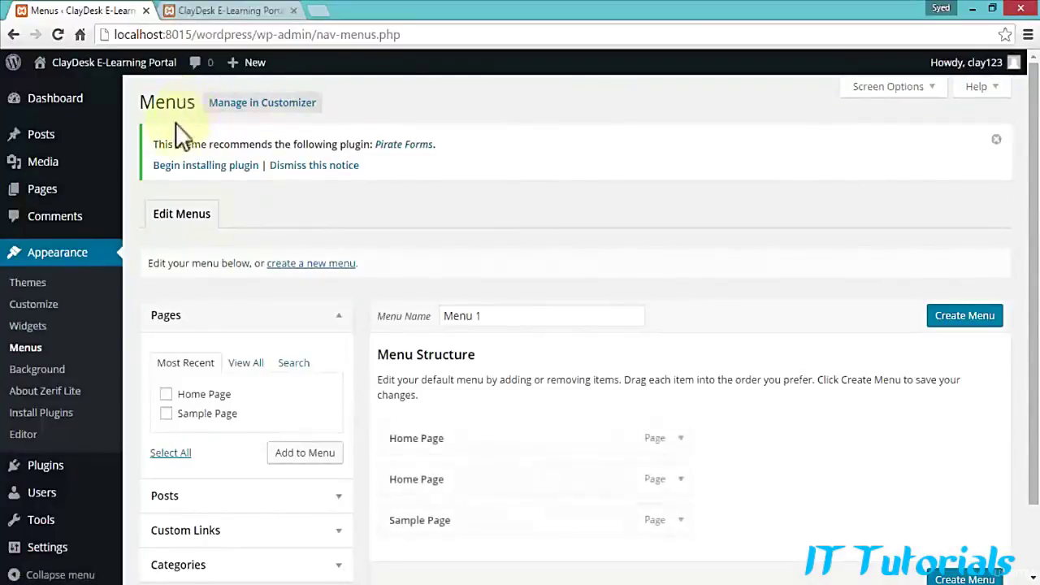
{"action": "scroll", "coordinate": [522, 362], "scroll_direction": "down", "scroll_amount": 1}
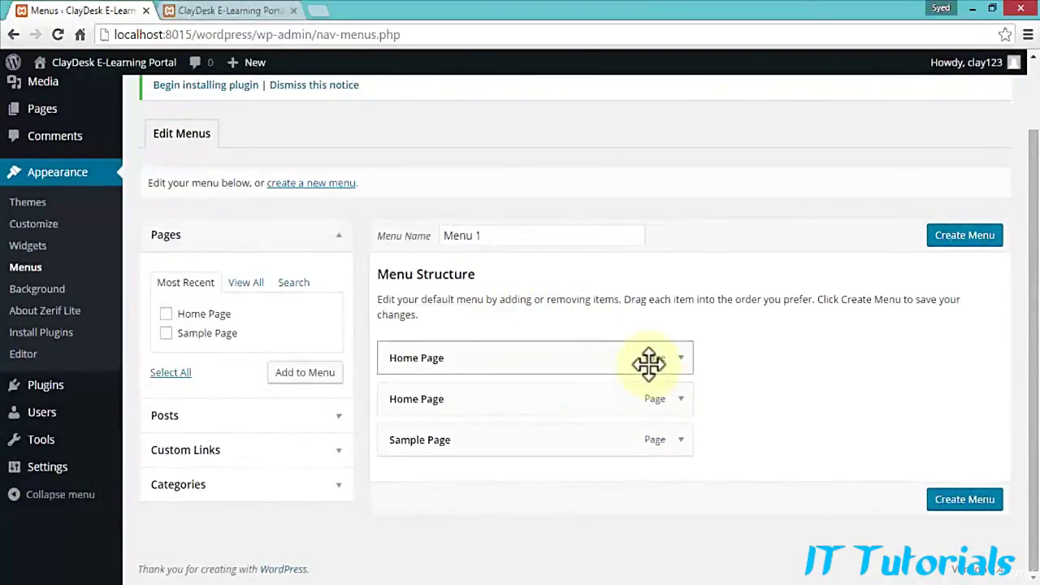
{"action": "left_click", "coordinate": [681, 399]}
{"action": "scroll", "coordinate": [685, 411], "scroll_direction": "down", "scroll_amount": 2}
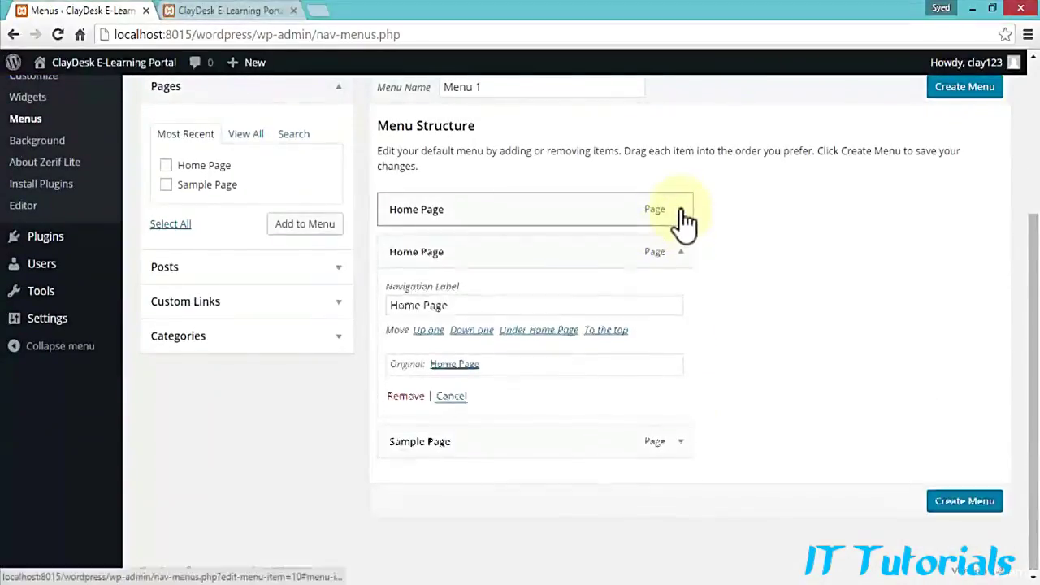
{"action": "left_click", "coordinate": [682, 209]}
{"action": "scroll", "coordinate": [698, 236], "scroll_direction": "down", "scroll_amount": 1}
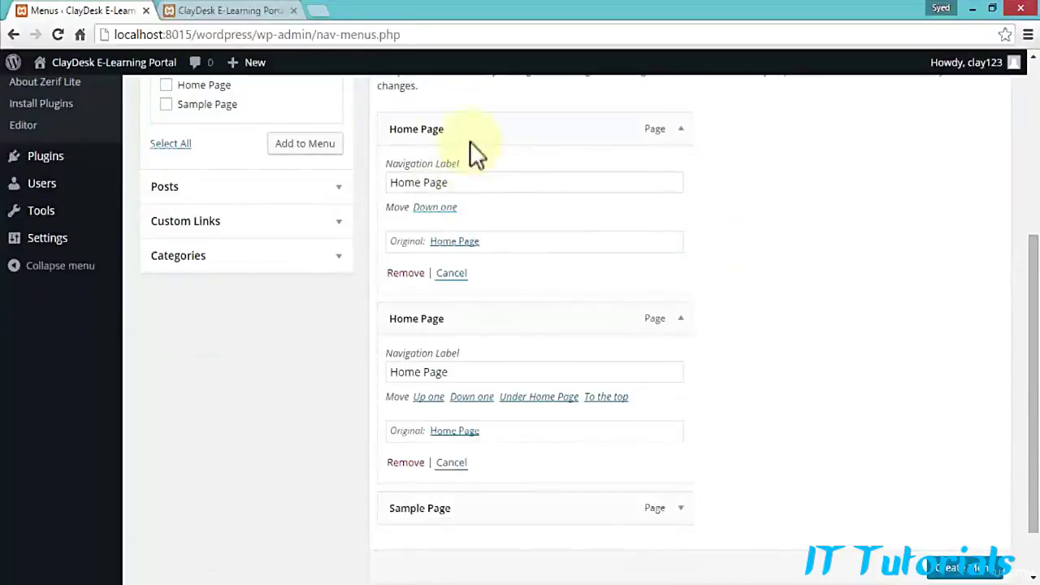
Step: Remove the duplicate Home Page item and expand the Sample Page item
{"action": "left_click", "coordinate": [658, 195]}
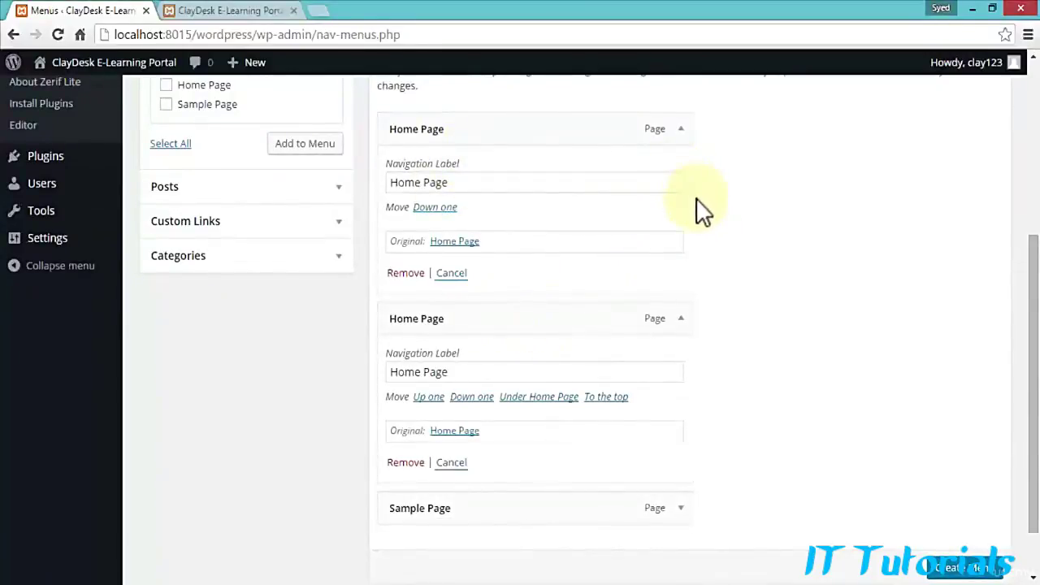
{"action": "scroll", "coordinate": [617, 260], "scroll_direction": "up", "scroll_amount": 1}
{"action": "left_click", "coordinate": [406, 355]}
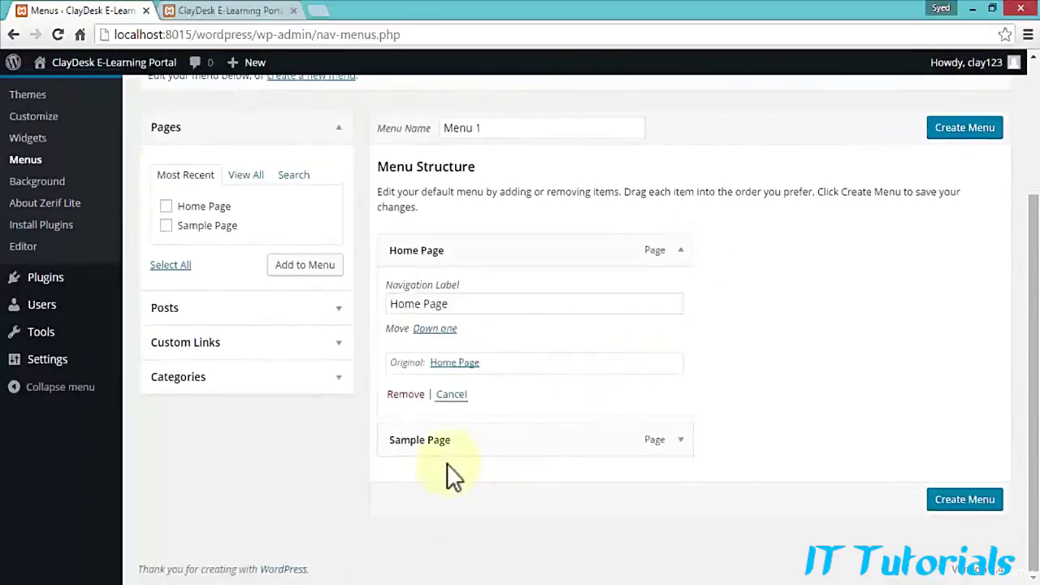
{"action": "left_click", "coordinate": [681, 443]}
{"action": "scroll", "coordinate": [681, 447], "scroll_direction": "down", "scroll_amount": 1}
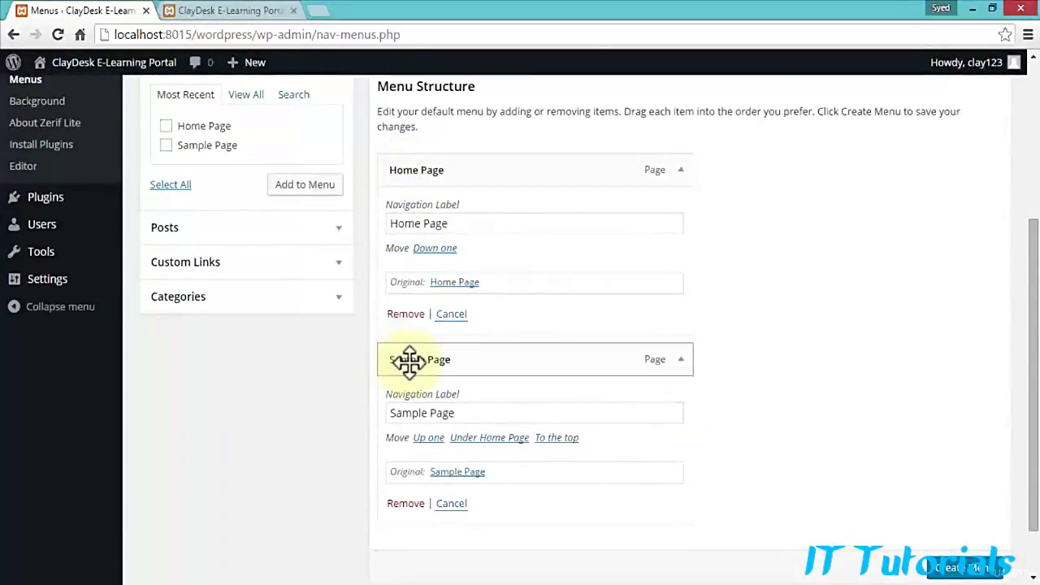
{"action": "left_click", "coordinate": [248, 11]}
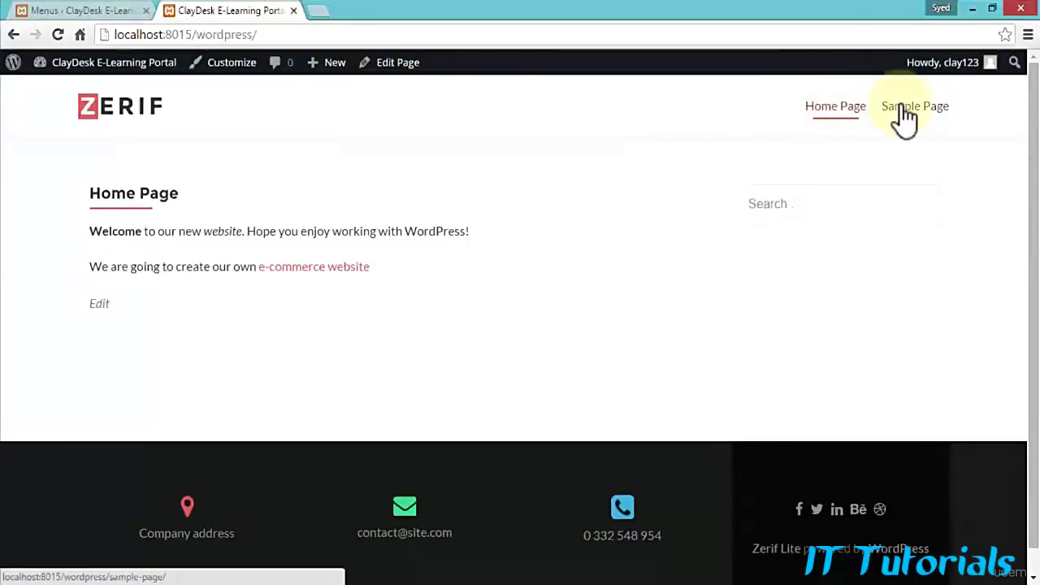
{"action": "left_click", "coordinate": [57, 35]}
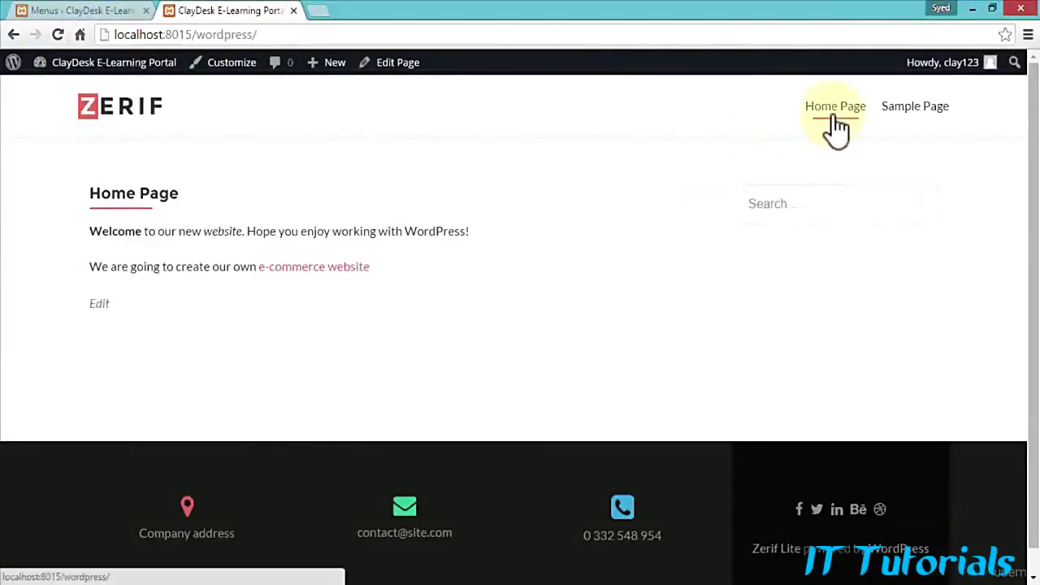
{"action": "left_click", "coordinate": [928, 117]}
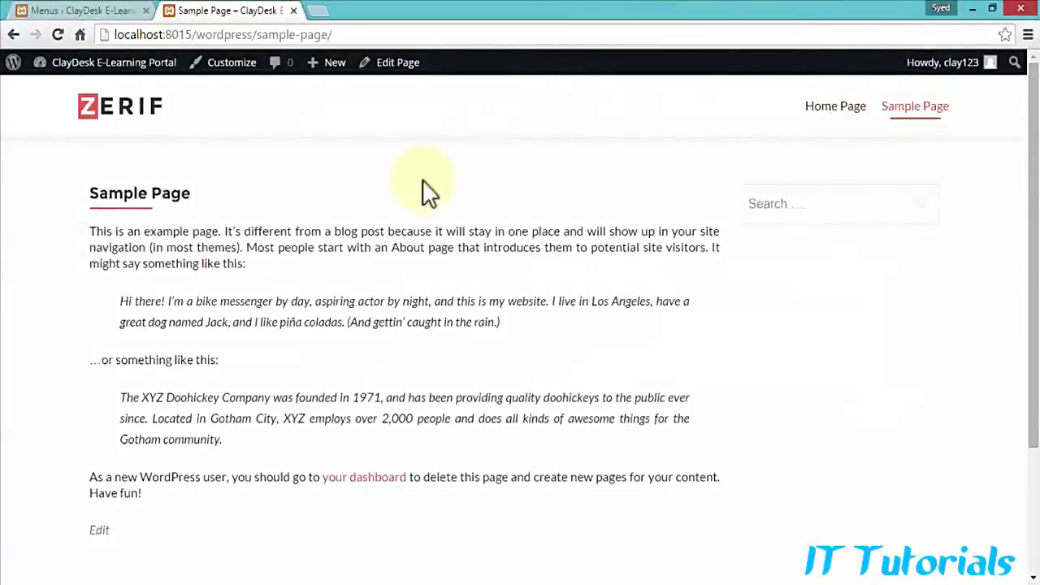
{"action": "left_click", "coordinate": [825, 114]}
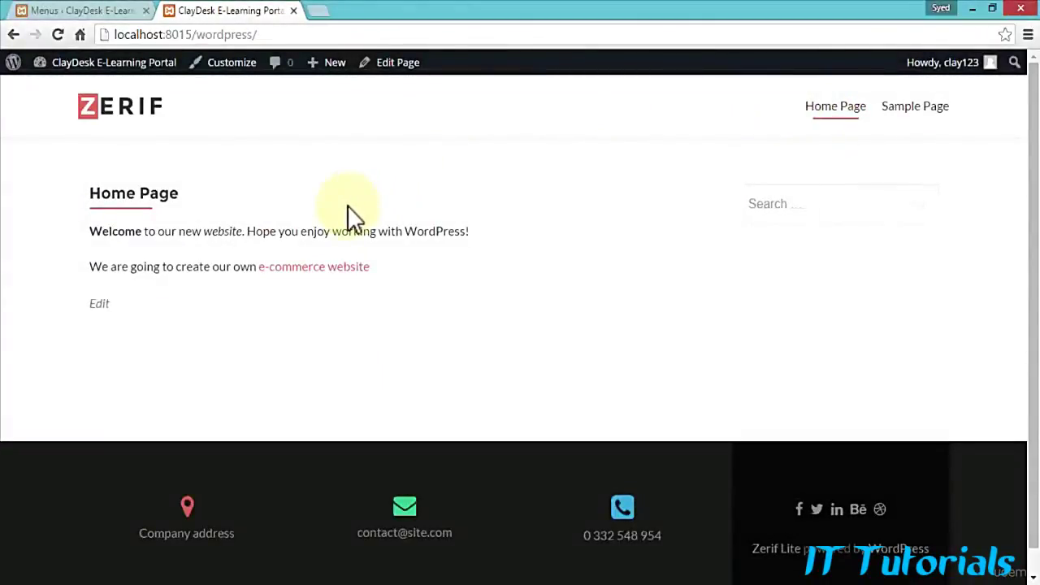
{"action": "left_click", "coordinate": [75, 11]}
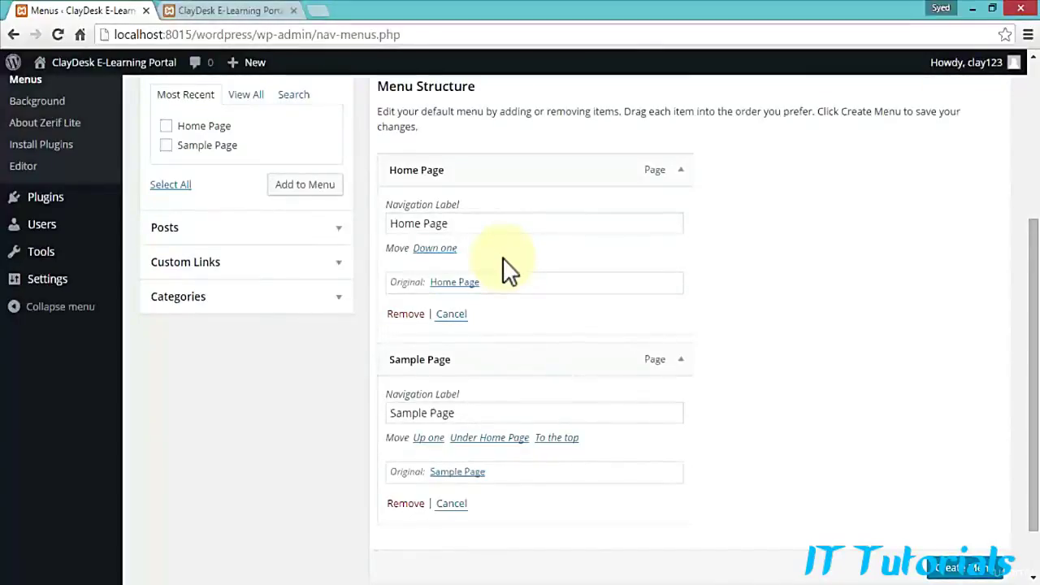
Step: Browse the Posts, Custom Links and Pages panels of the menu editor
{"action": "scroll", "coordinate": [504, 255], "scroll_direction": "up", "scroll_amount": 1}
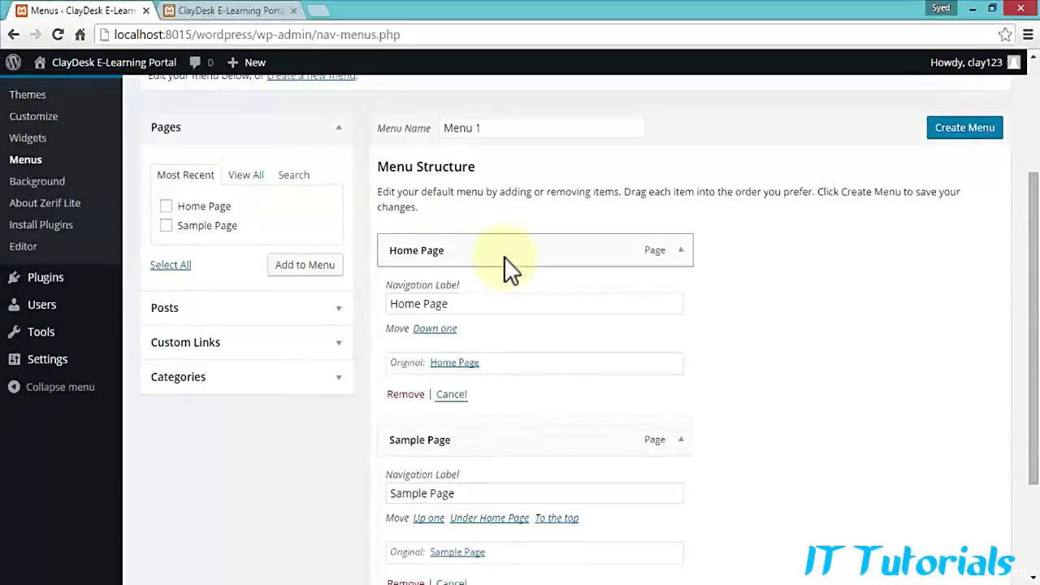
{"action": "left_click", "coordinate": [332, 325]}
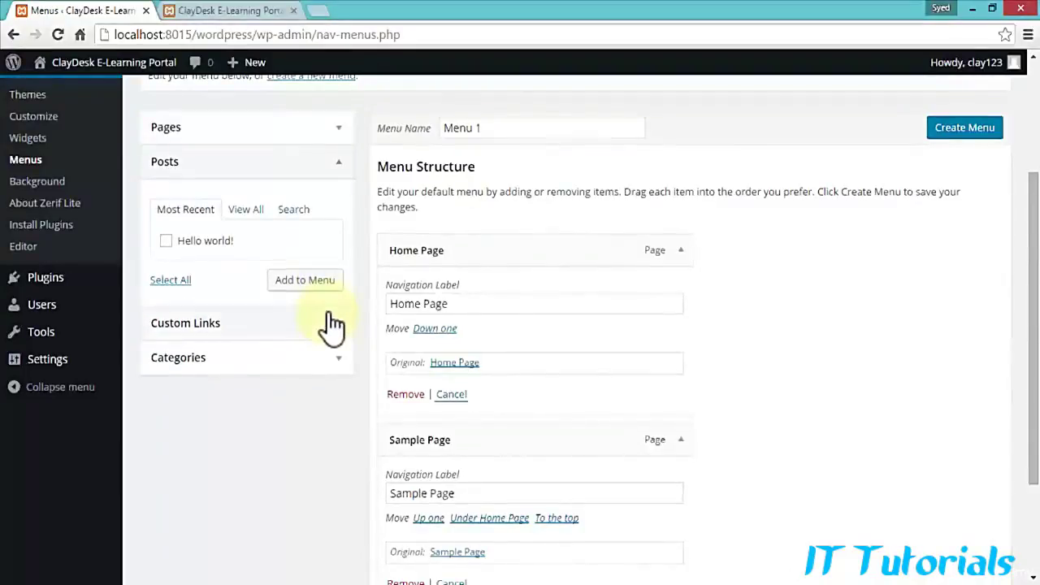
{"action": "left_click", "coordinate": [331, 333]}
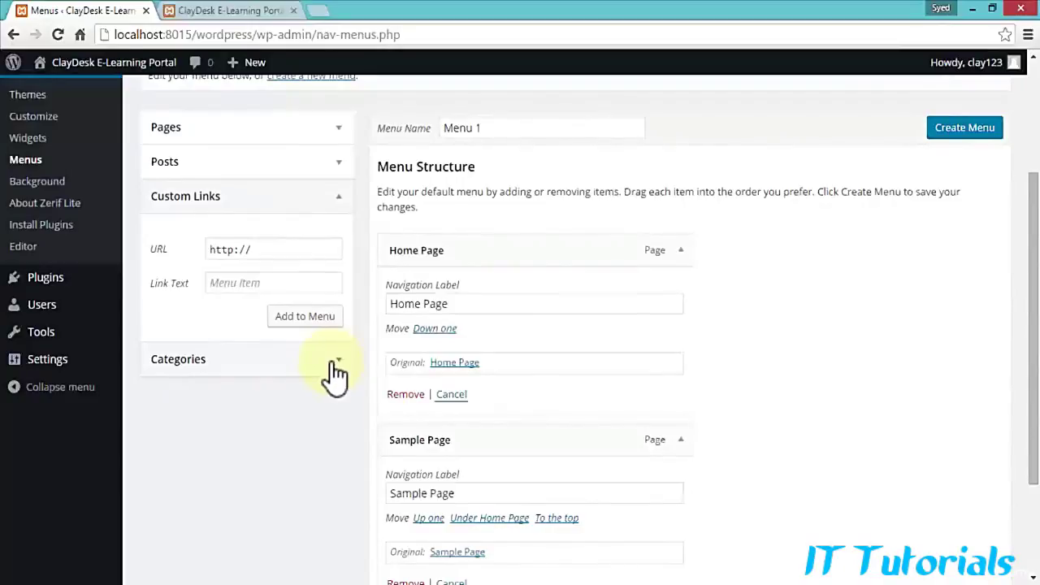
{"action": "scroll", "coordinate": [333, 374], "scroll_direction": "up", "scroll_amount": 2}
{"action": "left_click", "coordinate": [337, 297]}
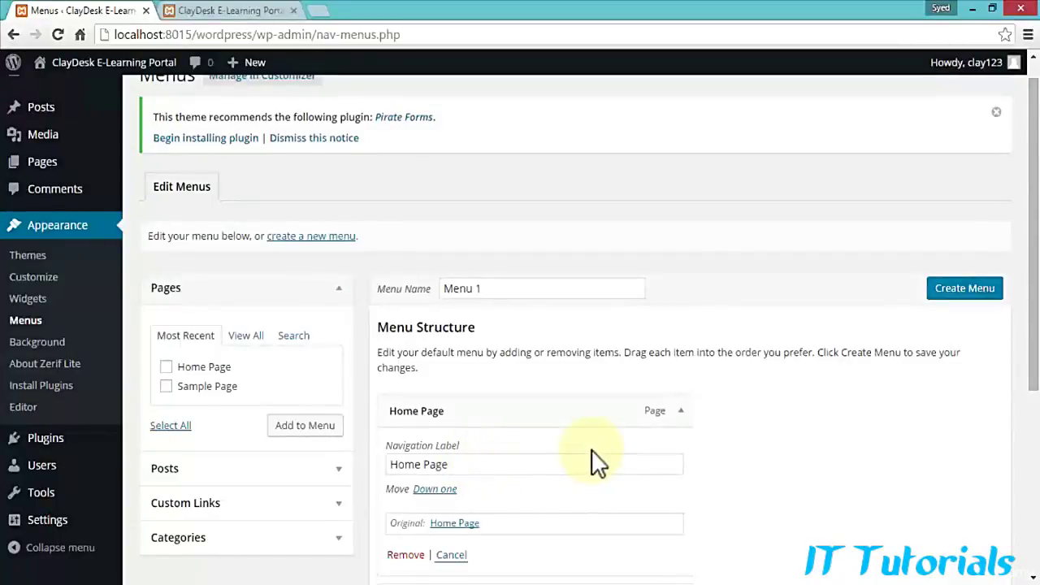
Step: Collapse the Home Page and Sample Page items, create Menu 1, and open All Pages
{"action": "left_click", "coordinate": [679, 416]}
{"action": "left_click", "coordinate": [680, 453]}
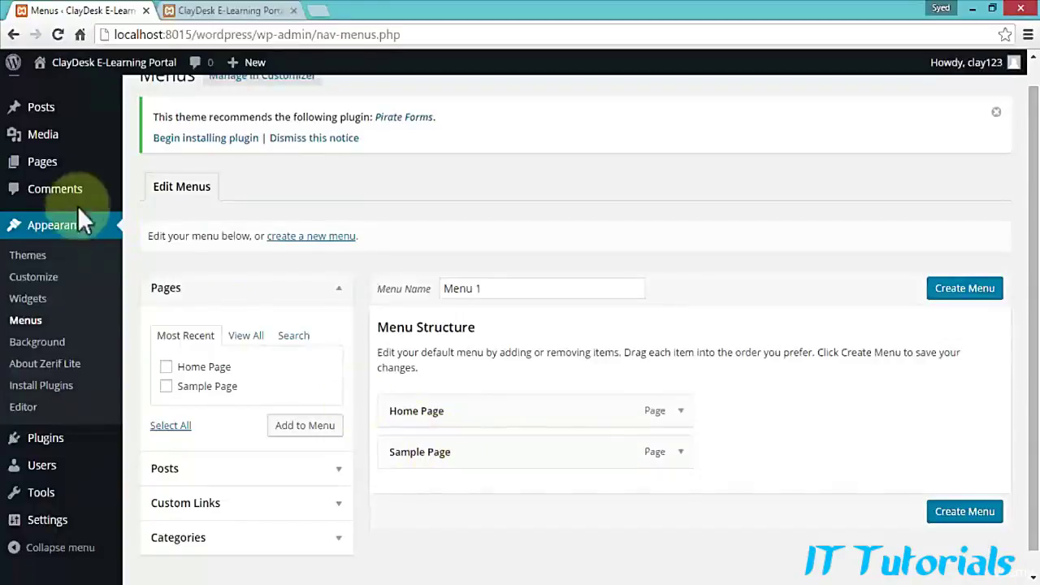
{"action": "mouse_move", "coordinate": [54, 174]}
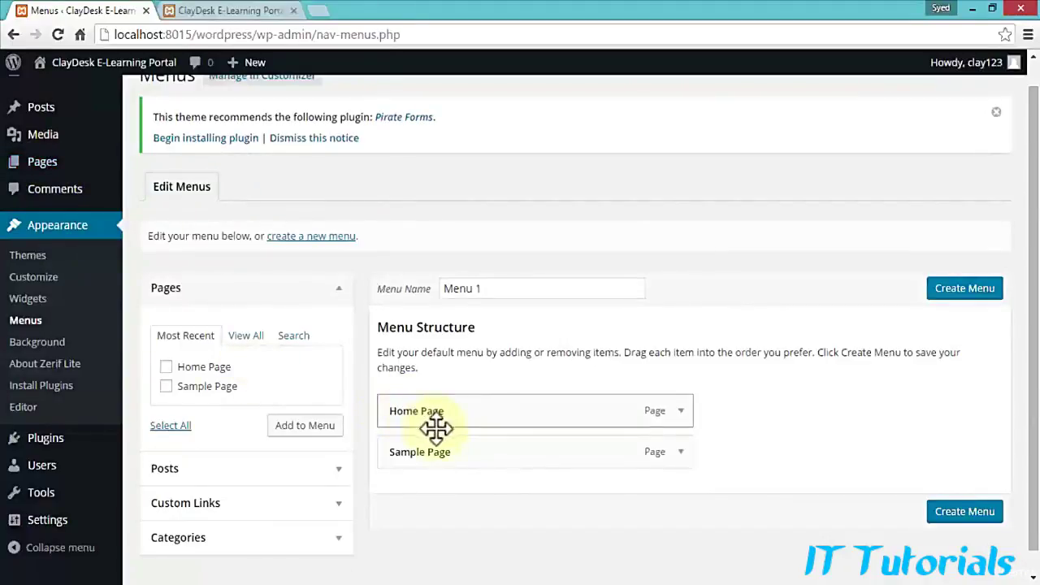
{"action": "left_click", "coordinate": [40, 166]}
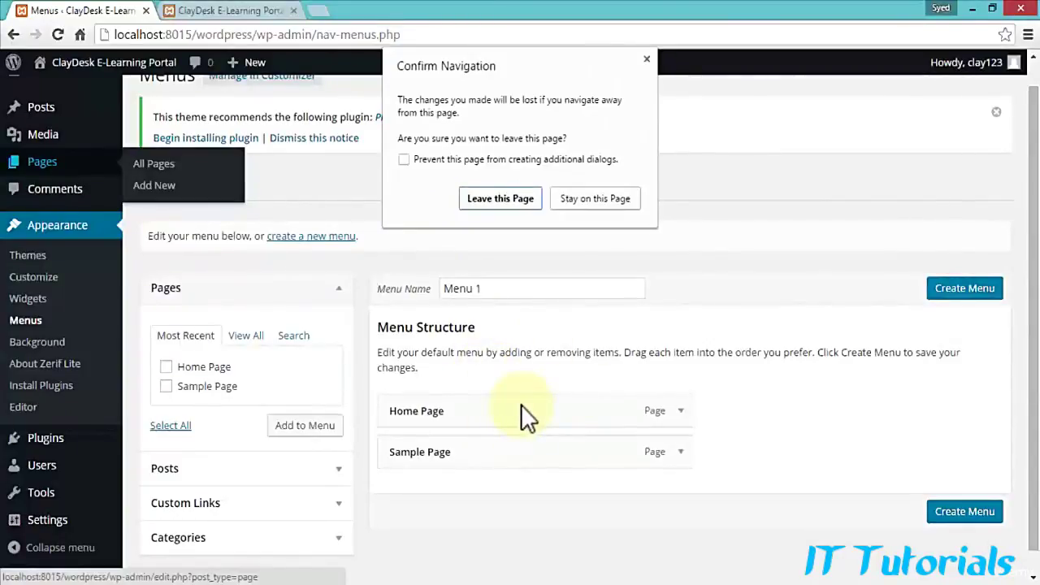
{"action": "left_click", "coordinate": [601, 198]}
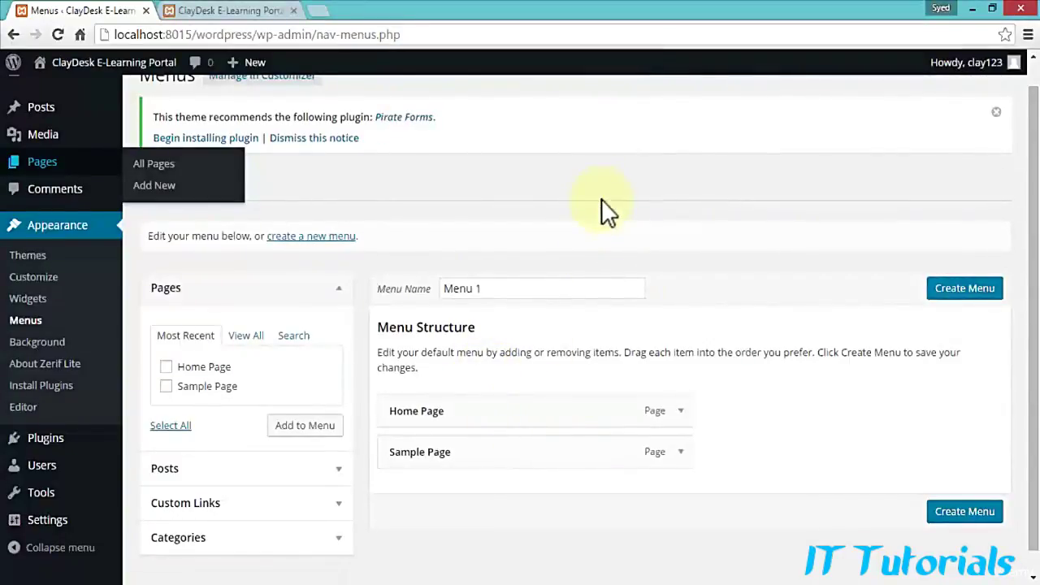
{"action": "scroll", "coordinate": [807, 484], "scroll_direction": "down", "scroll_amount": 1}
{"action": "left_click", "coordinate": [963, 489]}
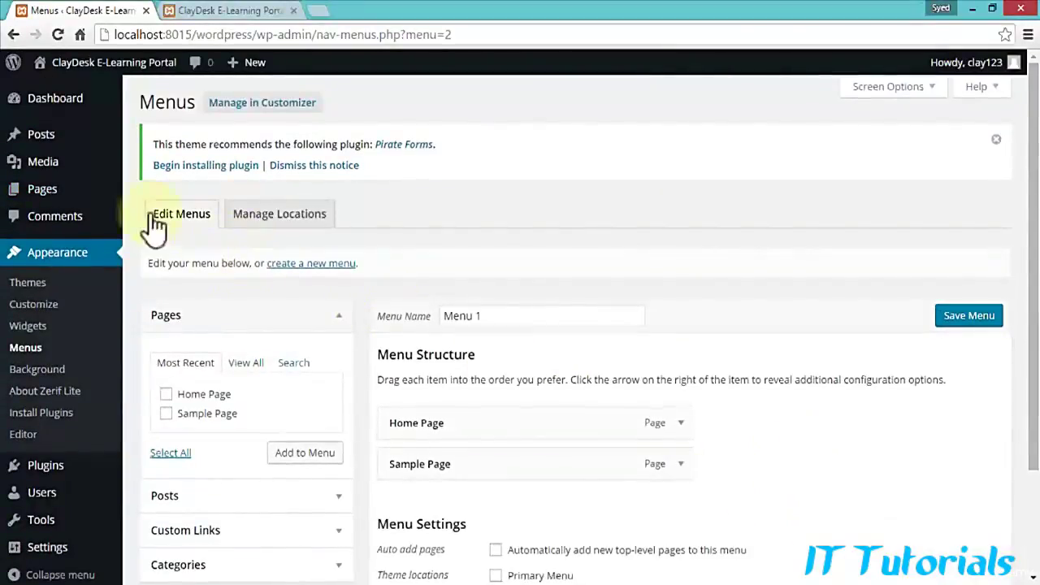
{"action": "left_click", "coordinate": [46, 200]}
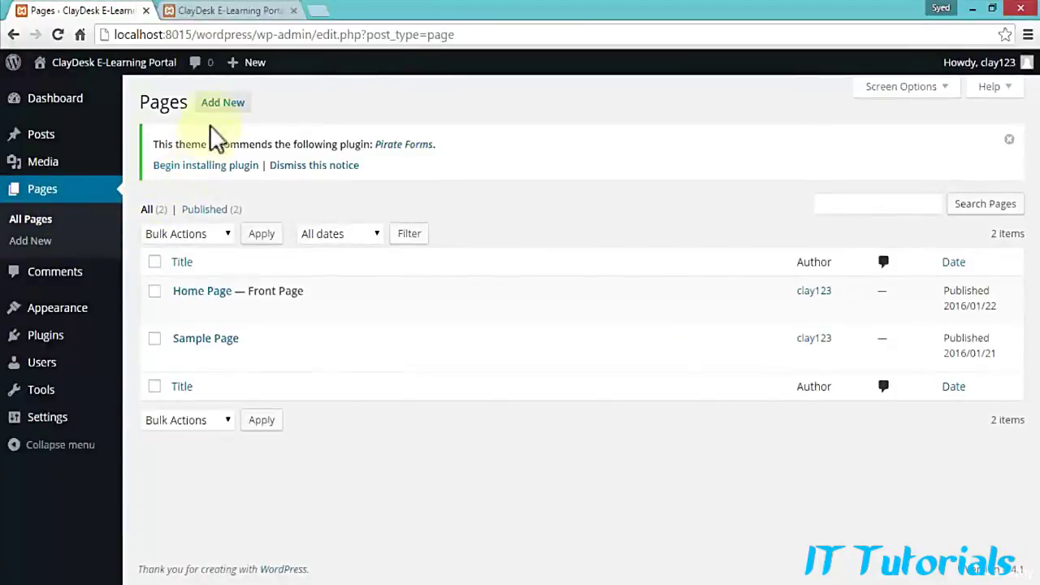
Step: Start a new page titled 'About US' and type its 'Meet our Team' body text
{"action": "left_click", "coordinate": [223, 104]}
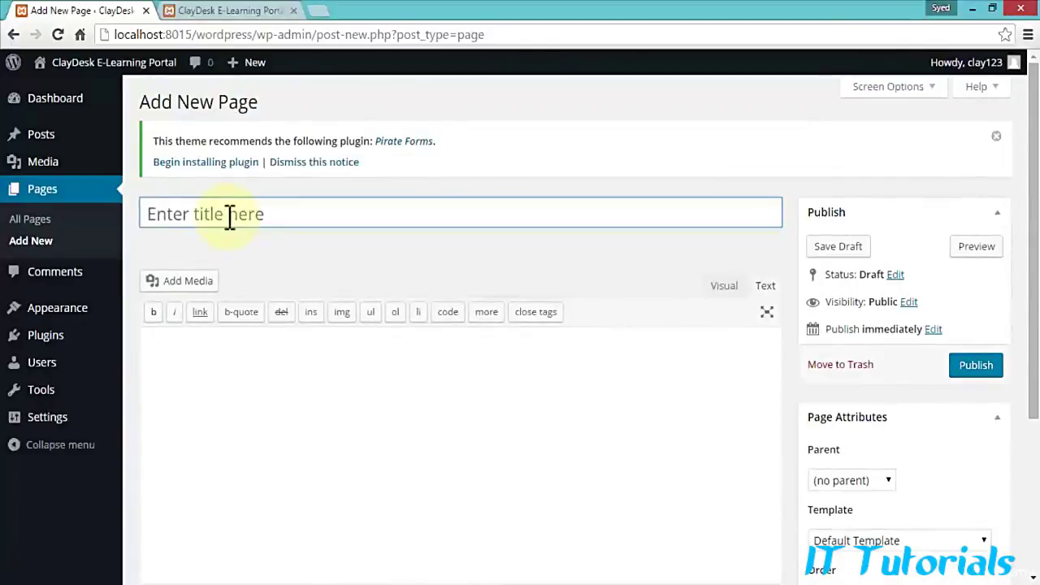
{"action": "type", "text": "Abou"}
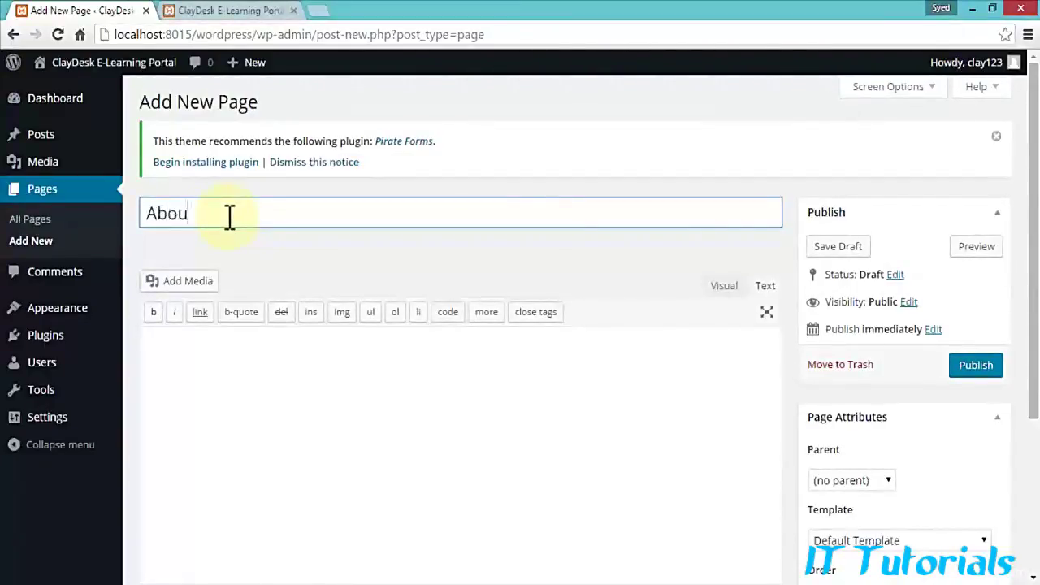
{"action": "type", "text": "t US"}
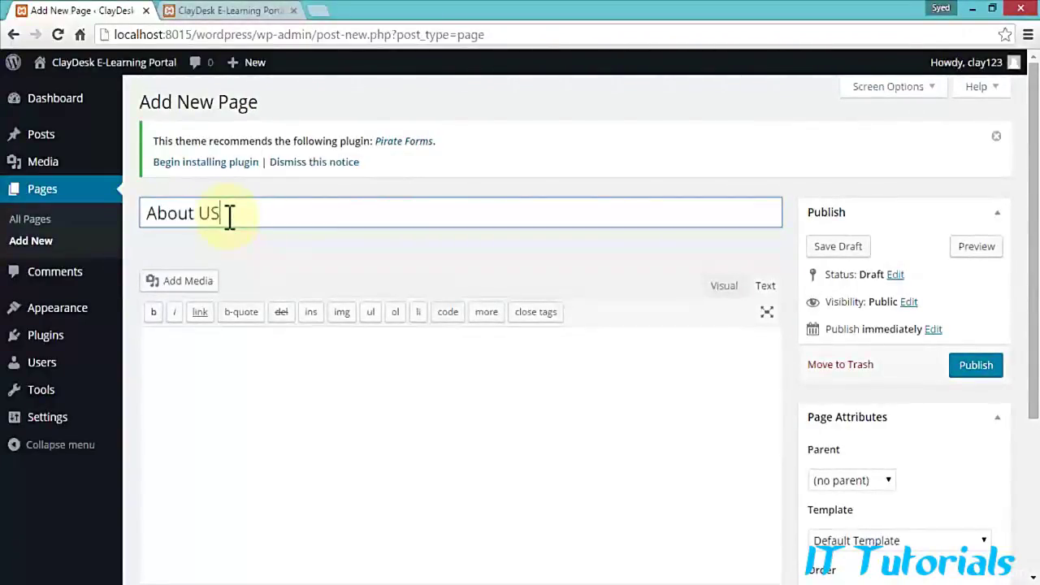
{"action": "left_click", "coordinate": [232, 378]}
{"action": "type", "text": "Meet our Team"}
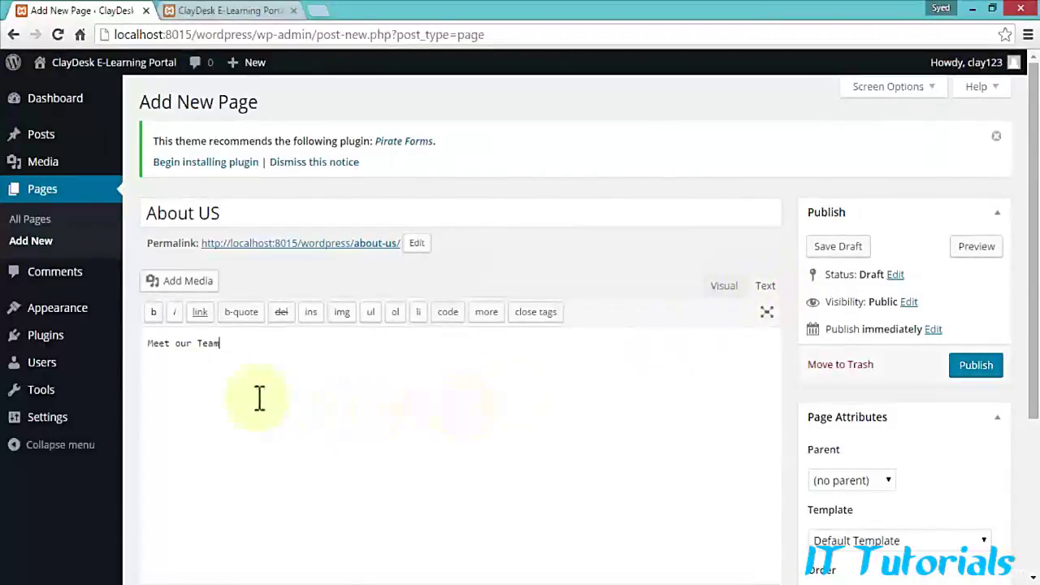
{"action": "left_click", "coordinate": [149, 345]}
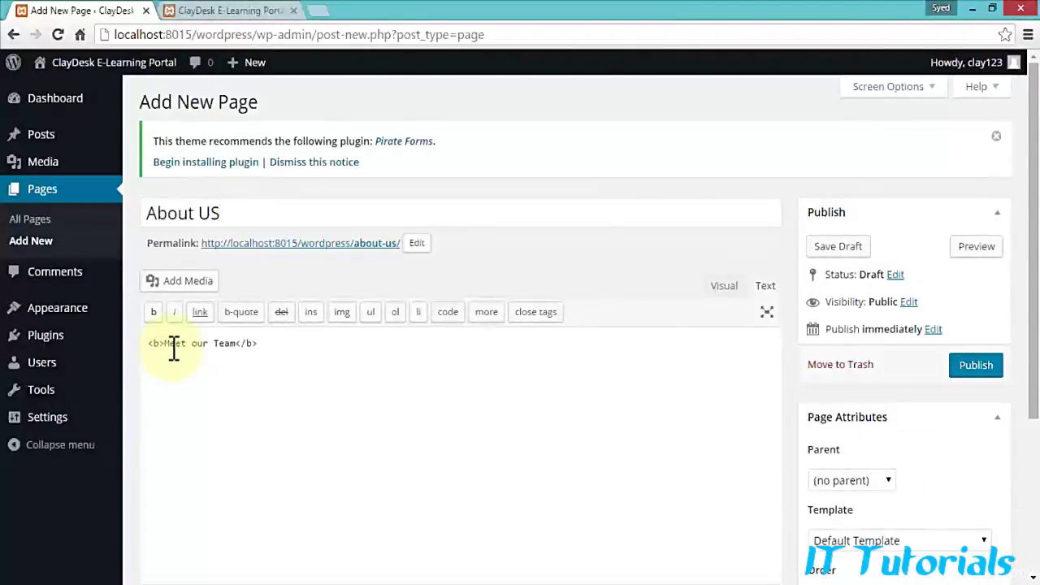
Step: Italicize 'Meet our Team', check the HTML view, and preview the draft page
{"action": "left_click", "coordinate": [722, 287]}
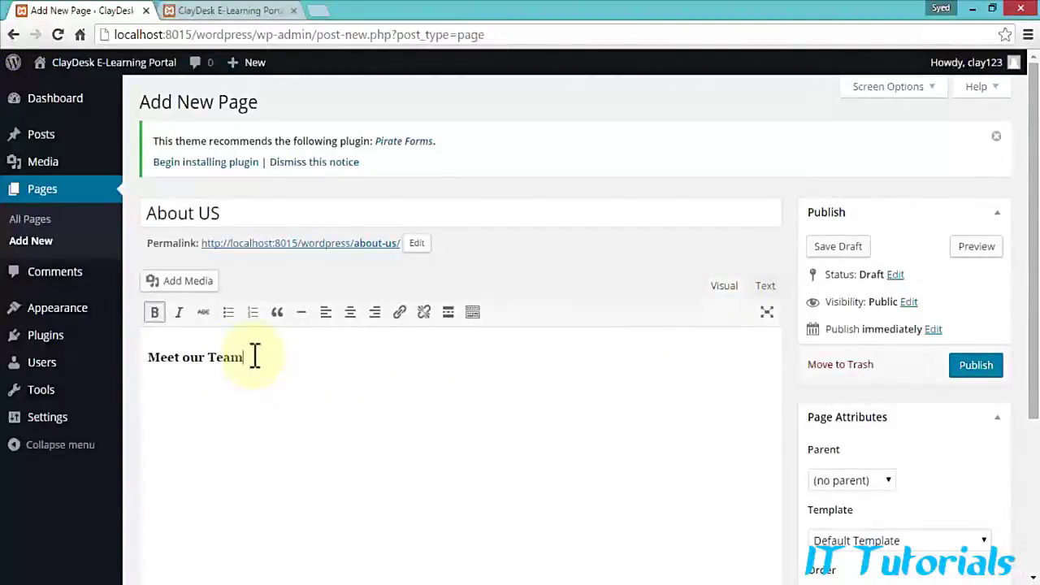
{"action": "left_click_drag", "start_coordinate": [254, 356], "coordinate": [151, 355]}
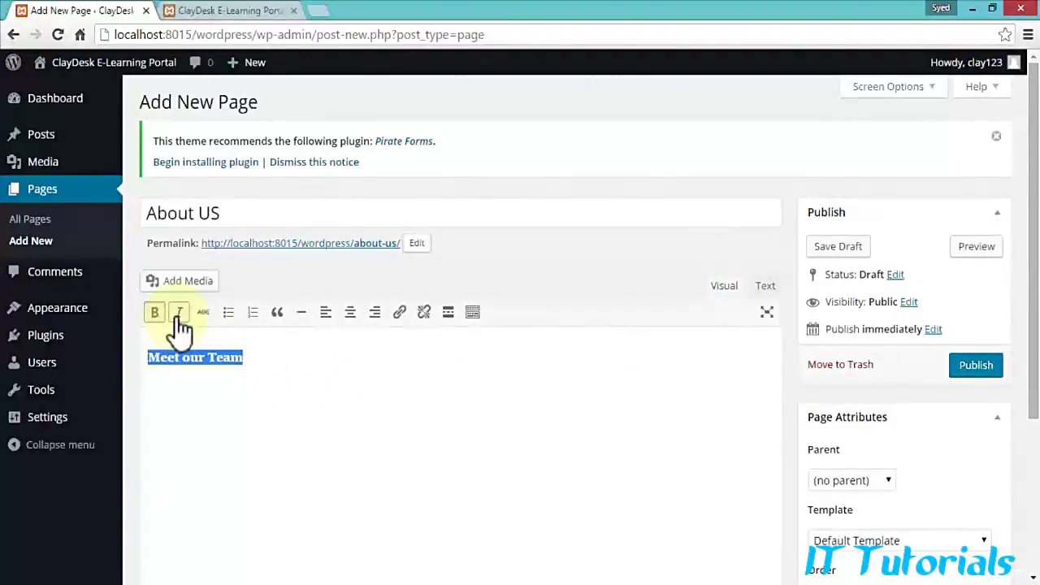
{"action": "left_click", "coordinate": [178, 323]}
{"action": "left_click", "coordinate": [284, 356]}
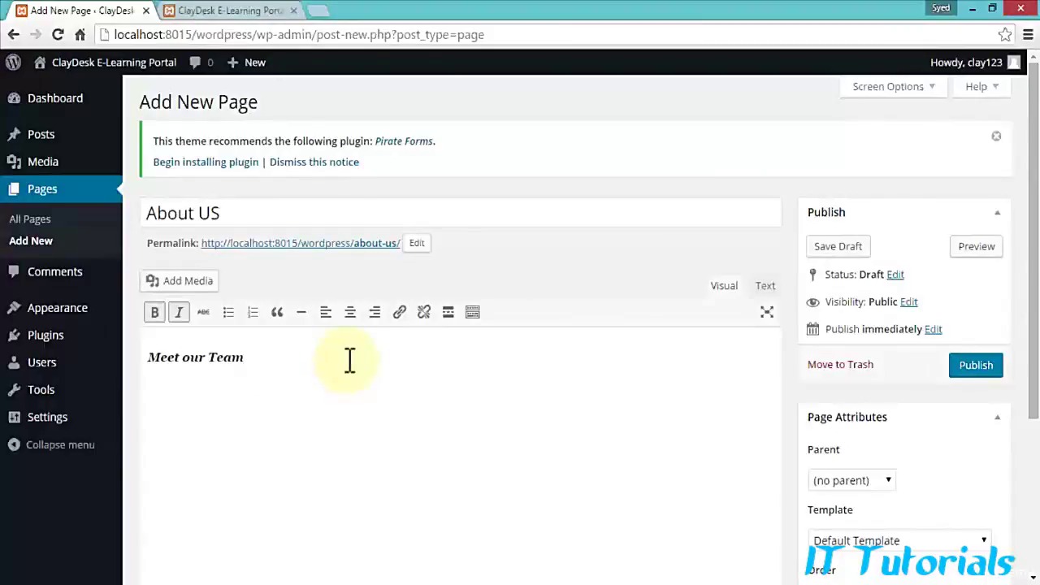
{"action": "left_click", "coordinate": [764, 286]}
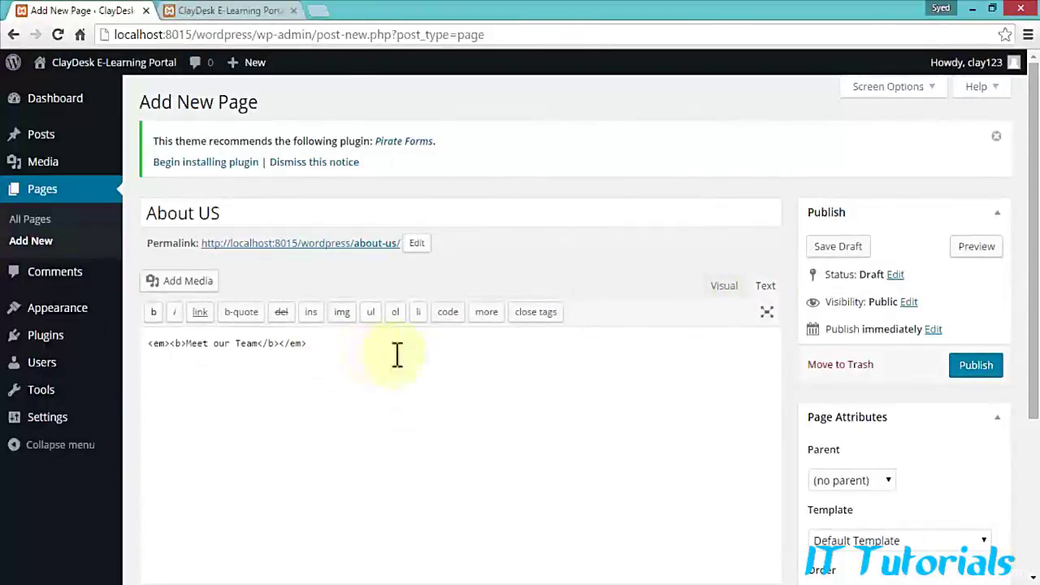
{"action": "left_click", "coordinate": [962, 249]}
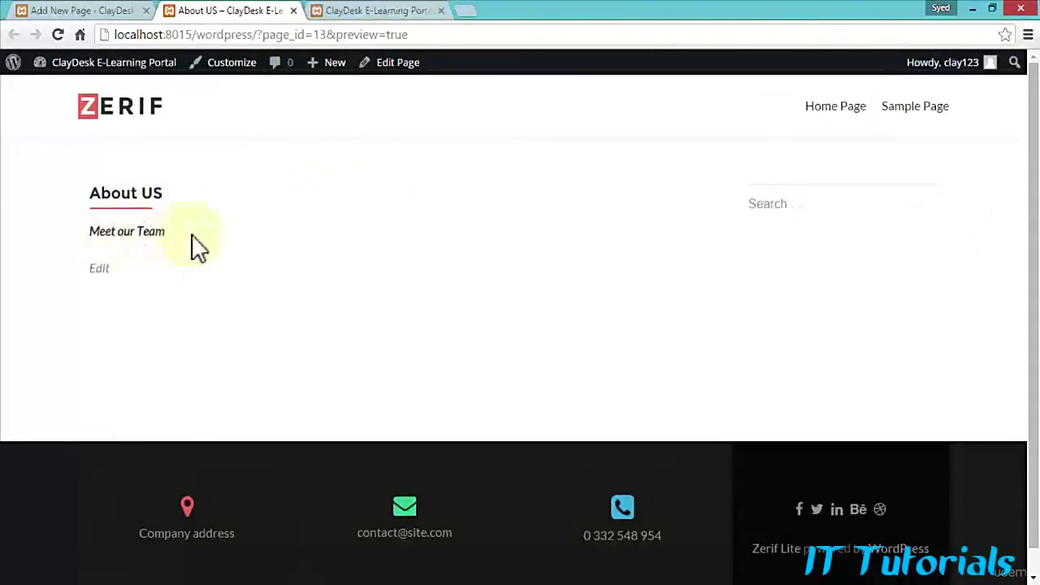
Step: Publish the About US page and go to the Pages list
{"action": "left_click", "coordinate": [78, 12]}
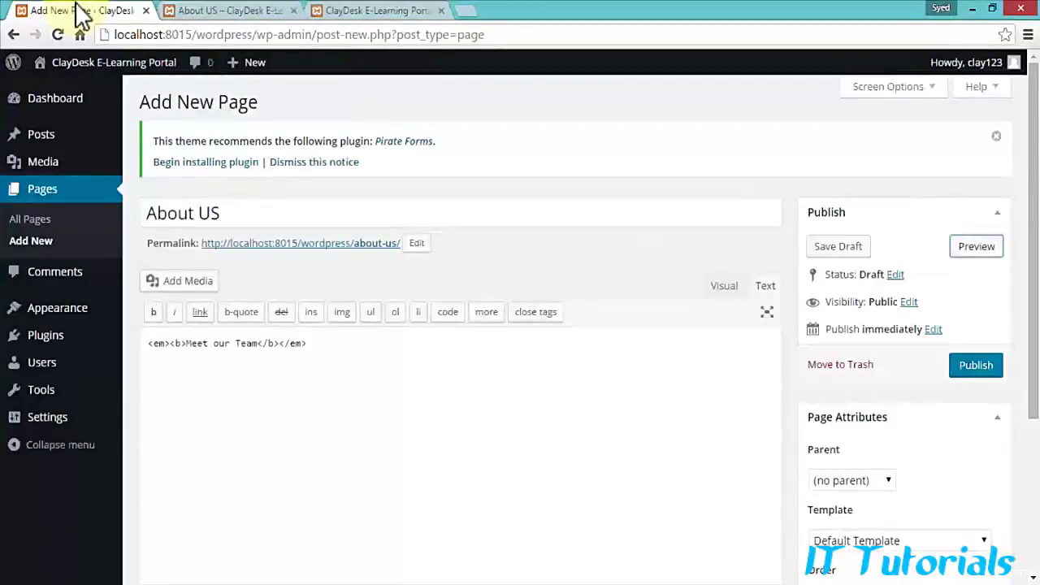
{"action": "left_click", "coordinate": [982, 367]}
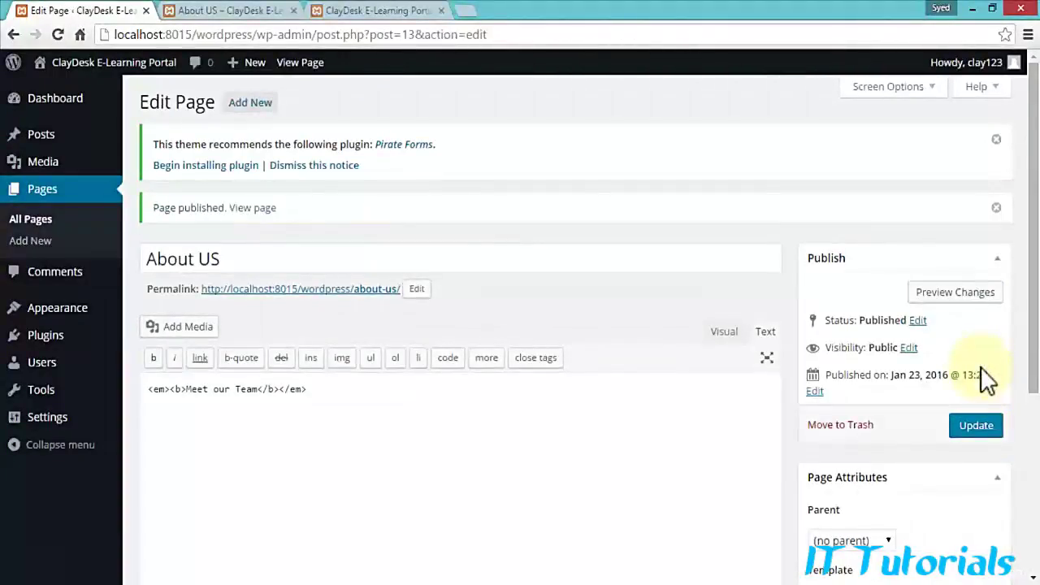
{"action": "left_click", "coordinate": [44, 192]}
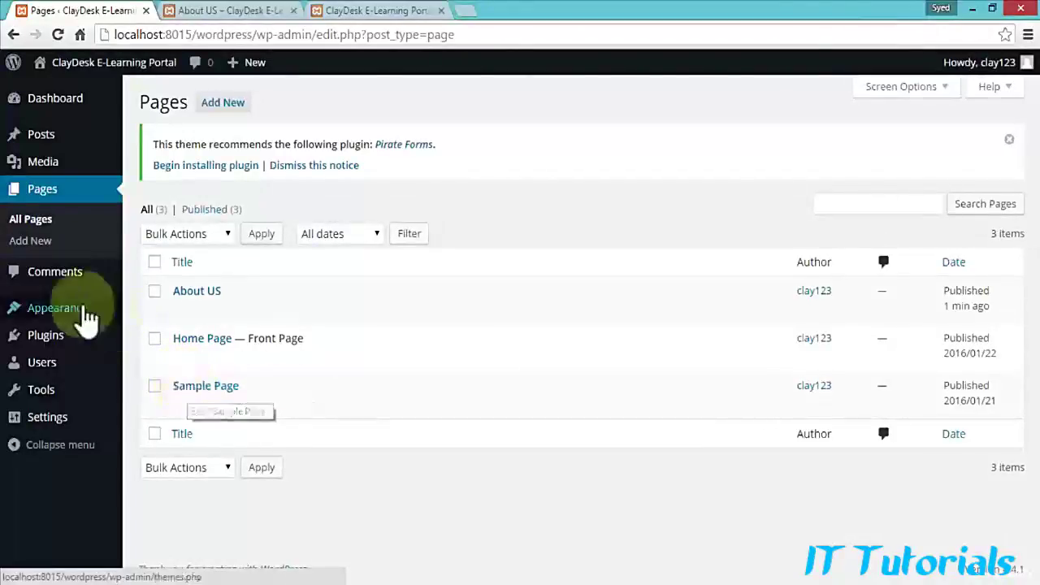
Step: Add the About US page from Most Recent to Menu 1
{"action": "mouse_move", "coordinate": [47, 318]}
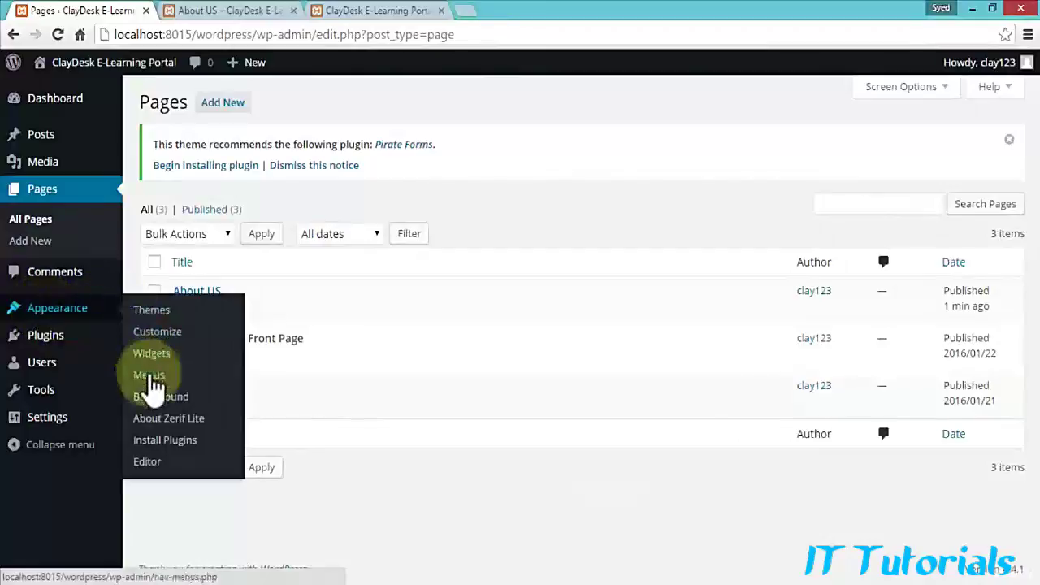
{"action": "left_click", "coordinate": [149, 375]}
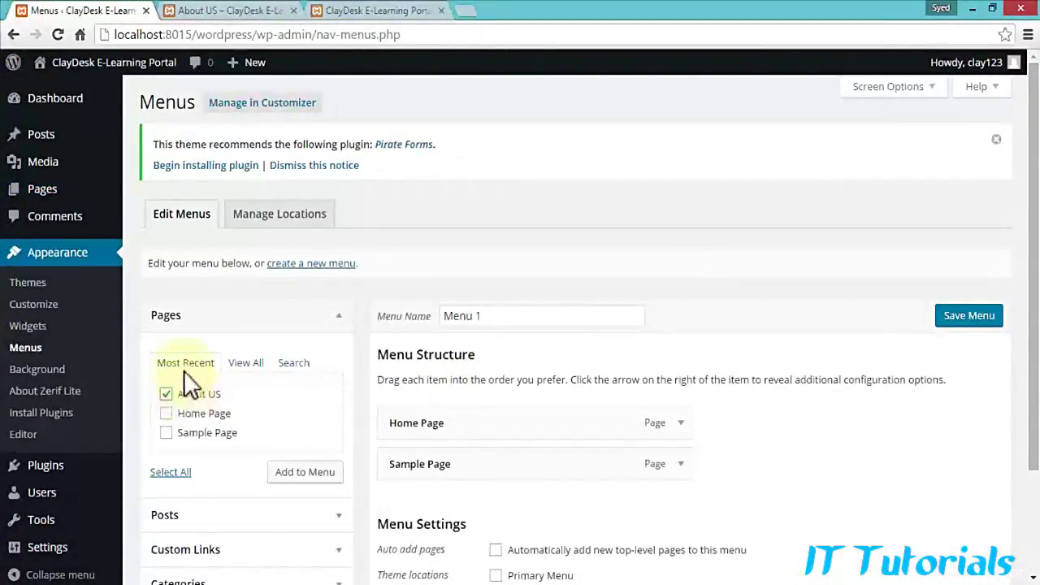
{"action": "left_click", "coordinate": [246, 364]}
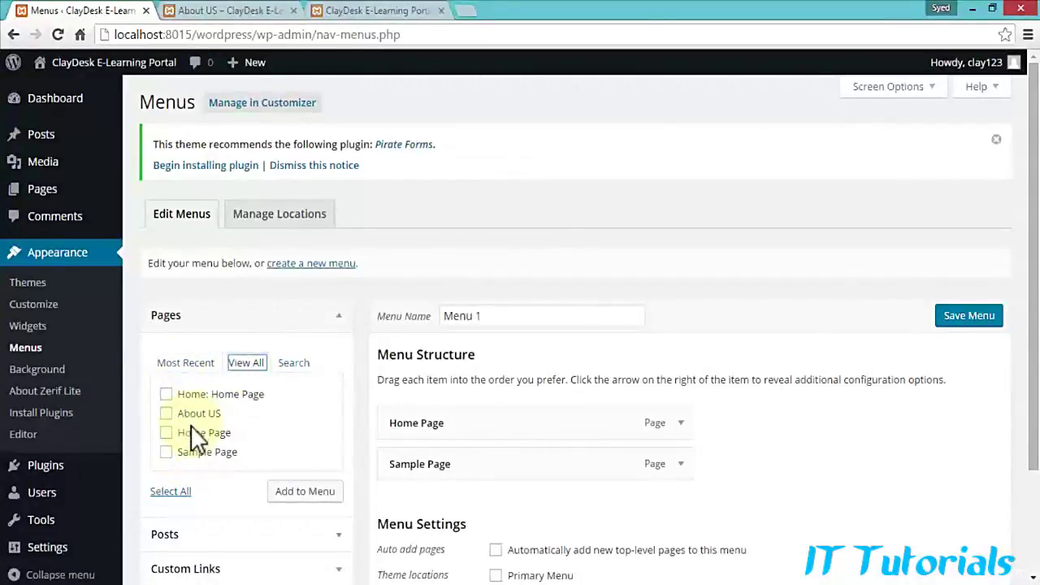
{"action": "left_click", "coordinate": [185, 364]}
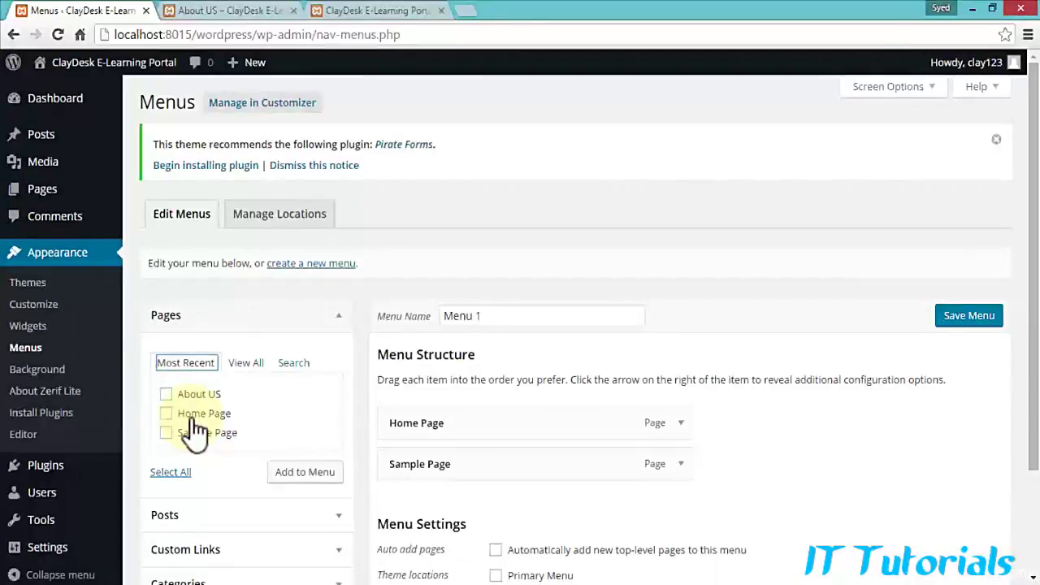
{"action": "left_click", "coordinate": [166, 396]}
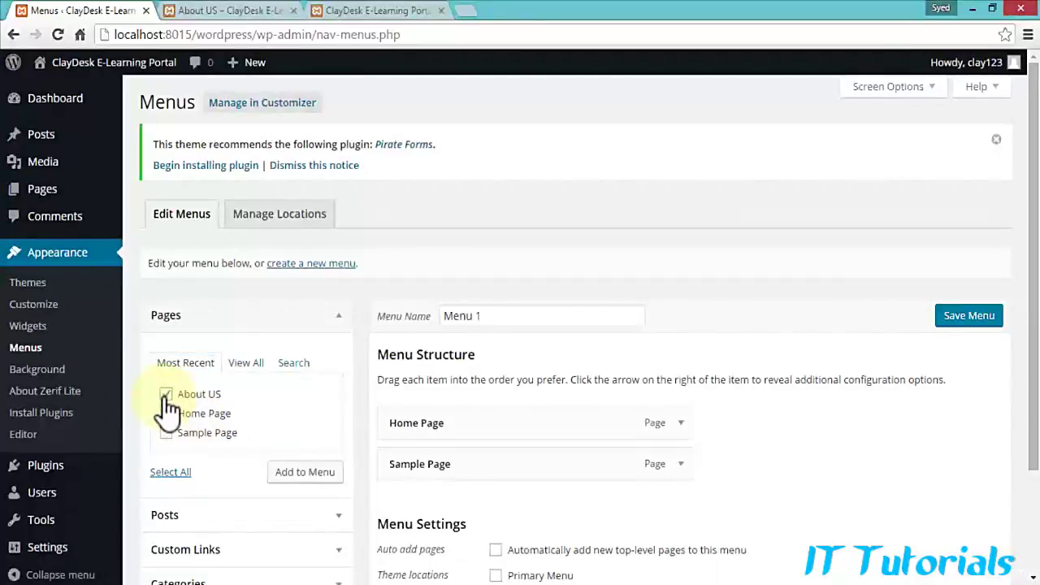
{"action": "scroll", "coordinate": [309, 406], "scroll_direction": "down", "scroll_amount": 1}
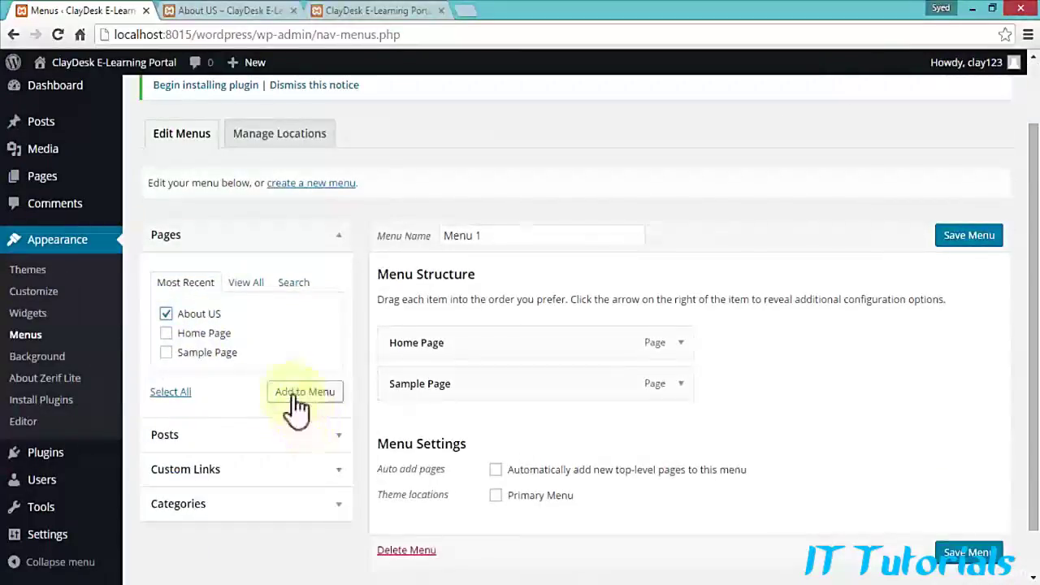
{"action": "left_click", "coordinate": [294, 393]}
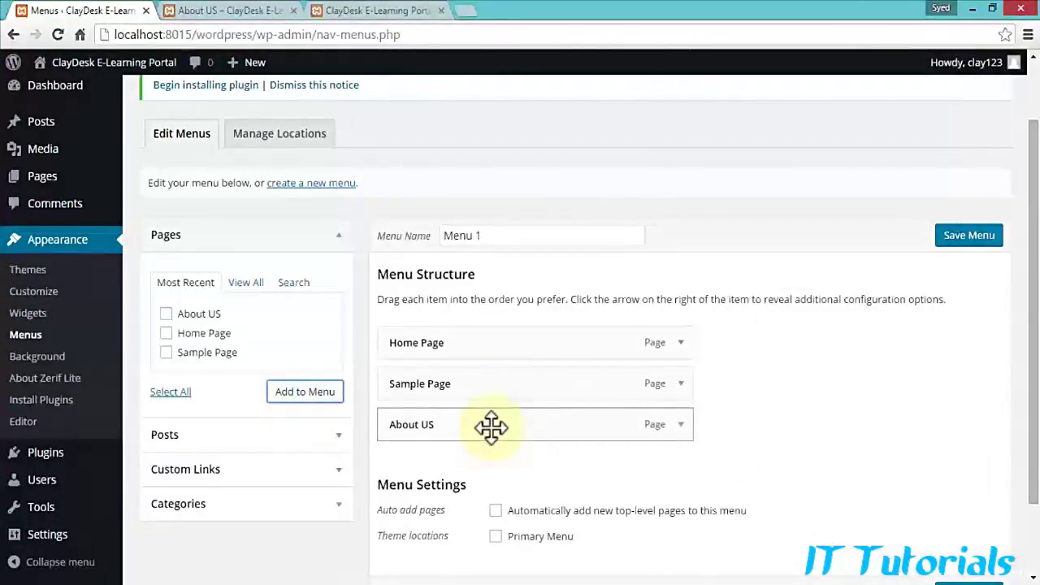
Step: Check the About US item's navigation label and save Menu 1
{"action": "left_click", "coordinate": [680, 424]}
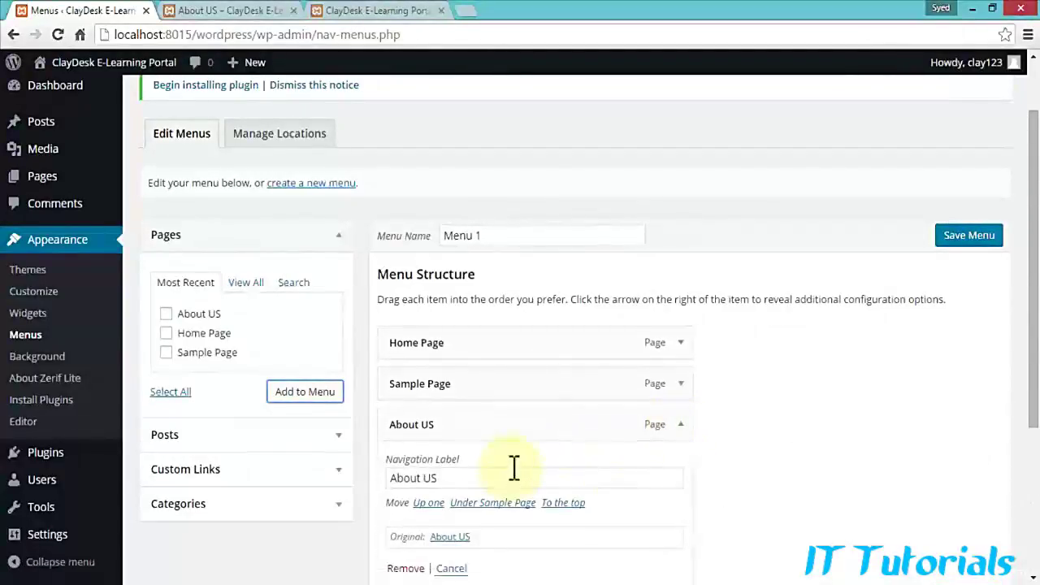
{"action": "scroll", "coordinate": [515, 471], "scroll_direction": "down", "scroll_amount": 3}
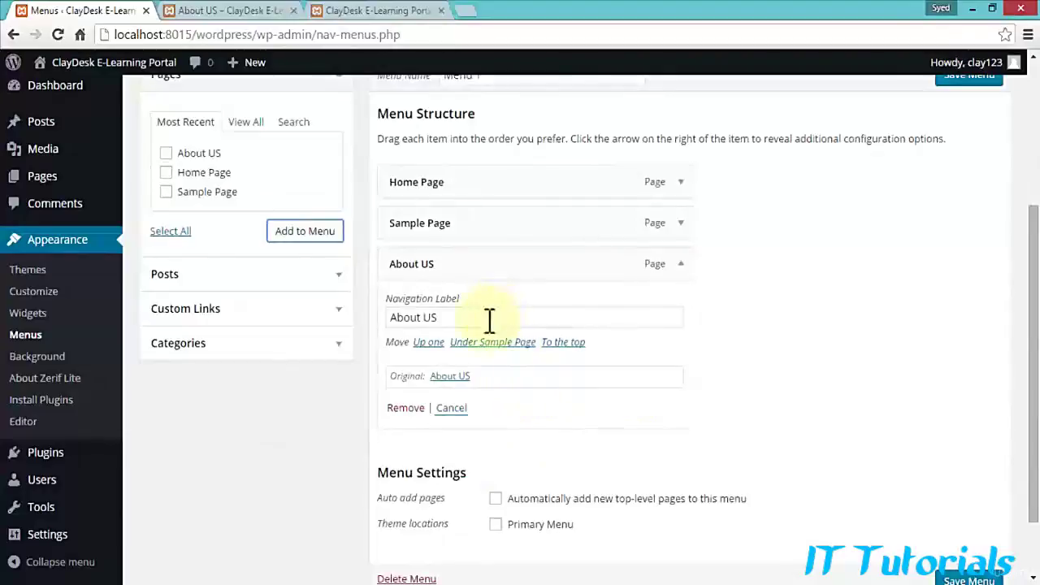
{"action": "left_click_drag", "start_coordinate": [472, 317], "coordinate": [387, 317]}
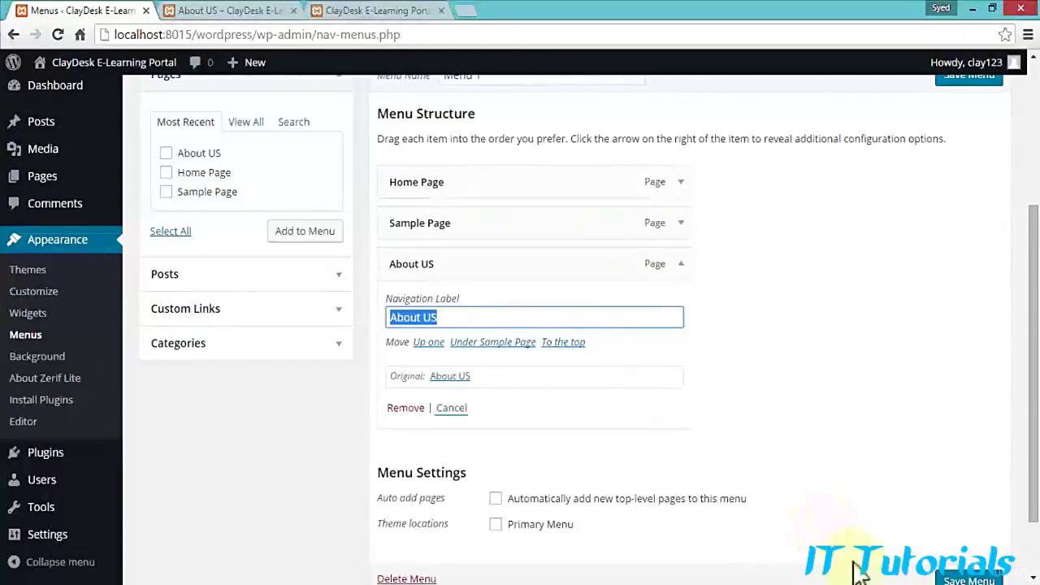
{"action": "left_click", "coordinate": [966, 579]}
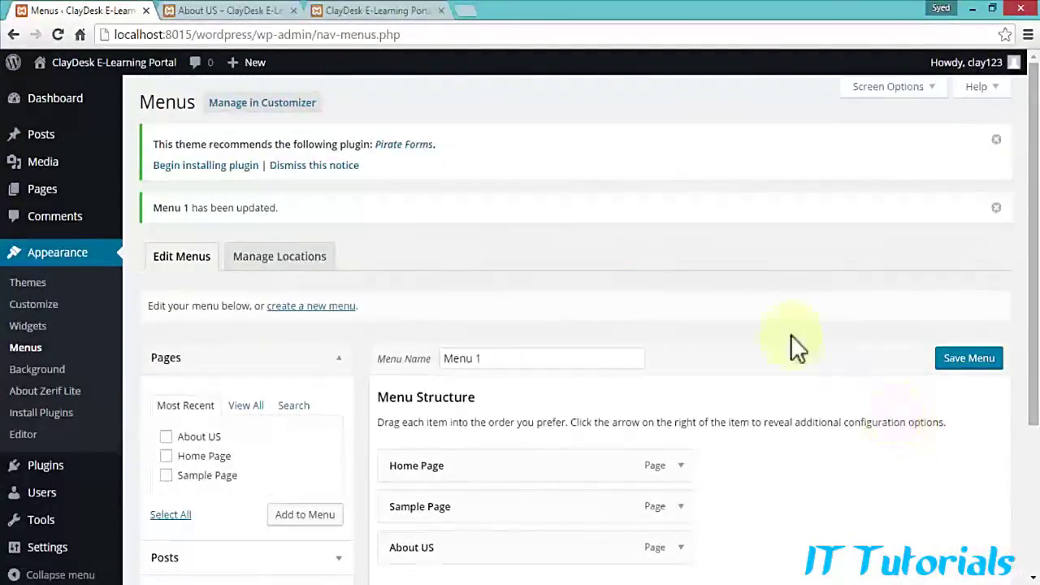
{"action": "left_click", "coordinate": [236, 12]}
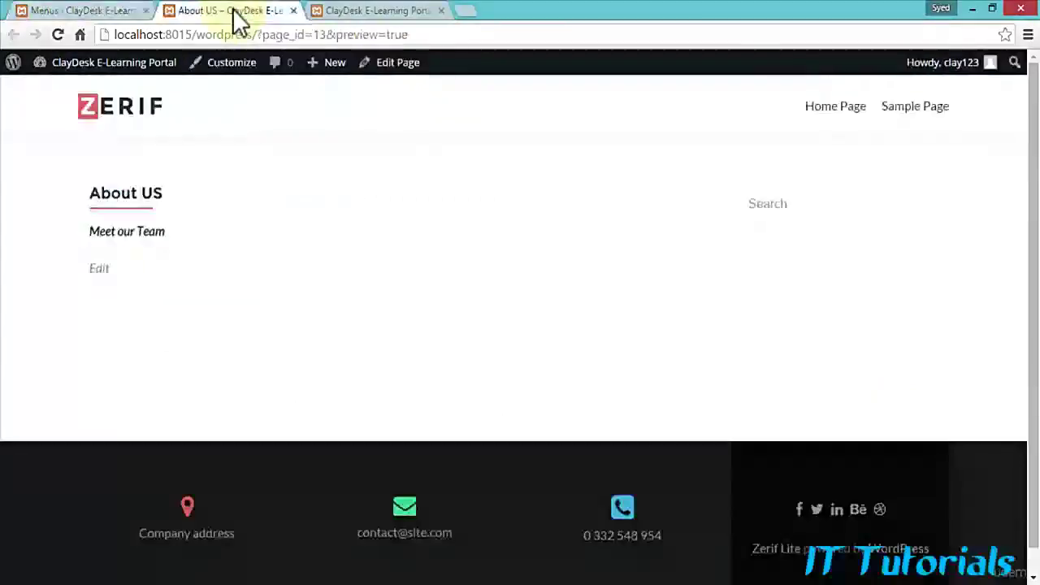
{"action": "left_click", "coordinate": [58, 34]}
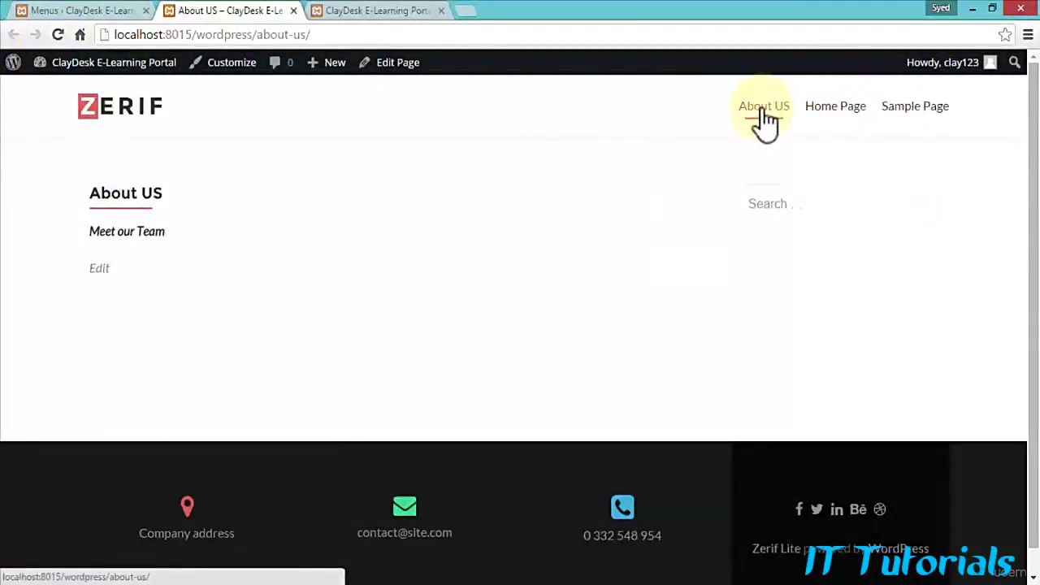
{"action": "left_click", "coordinate": [833, 109]}
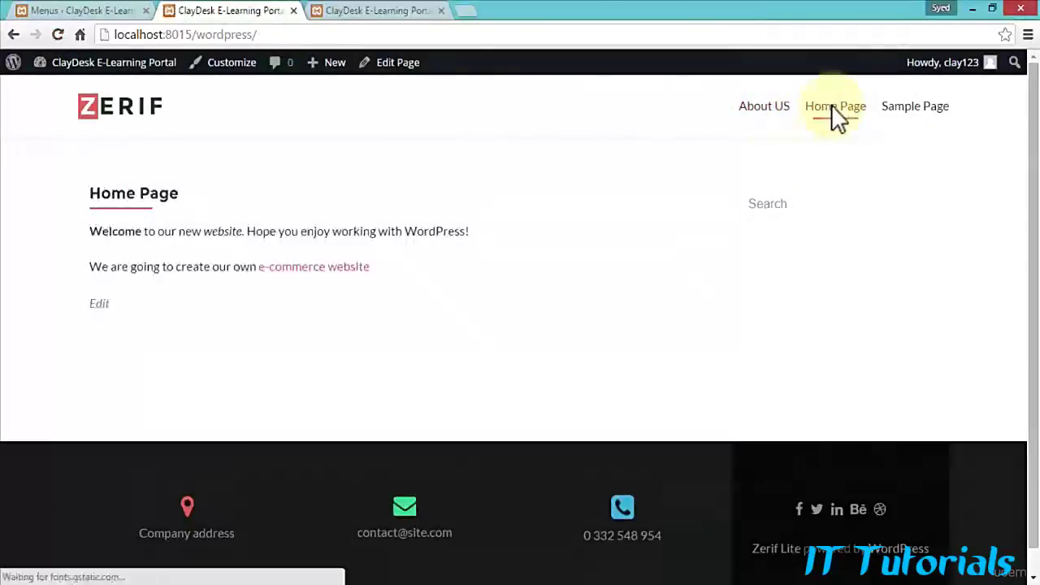
{"action": "left_click", "coordinate": [905, 107]}
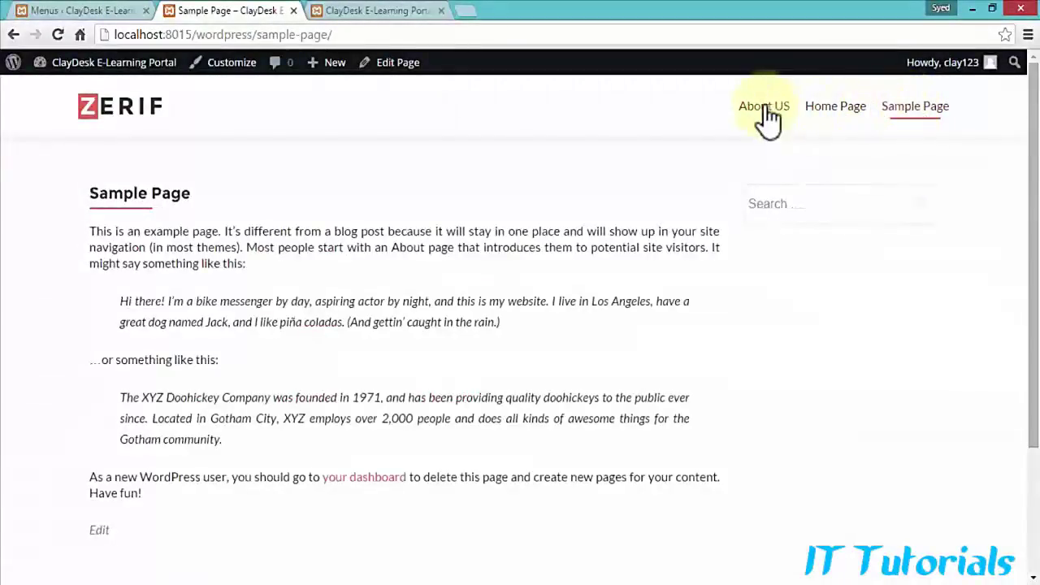
{"action": "left_click", "coordinate": [766, 110]}
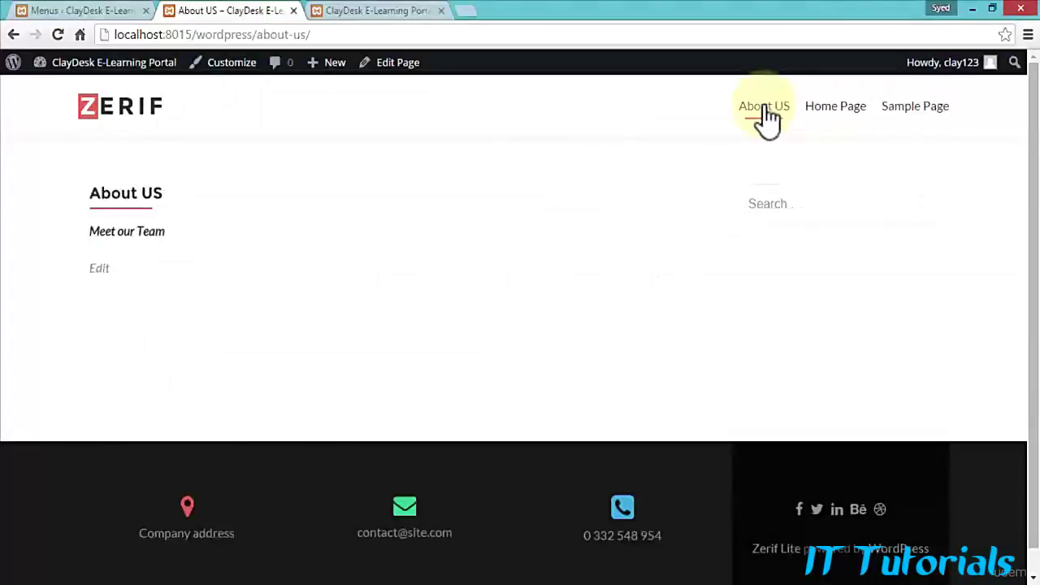
{"action": "left_click", "coordinate": [280, 34]}
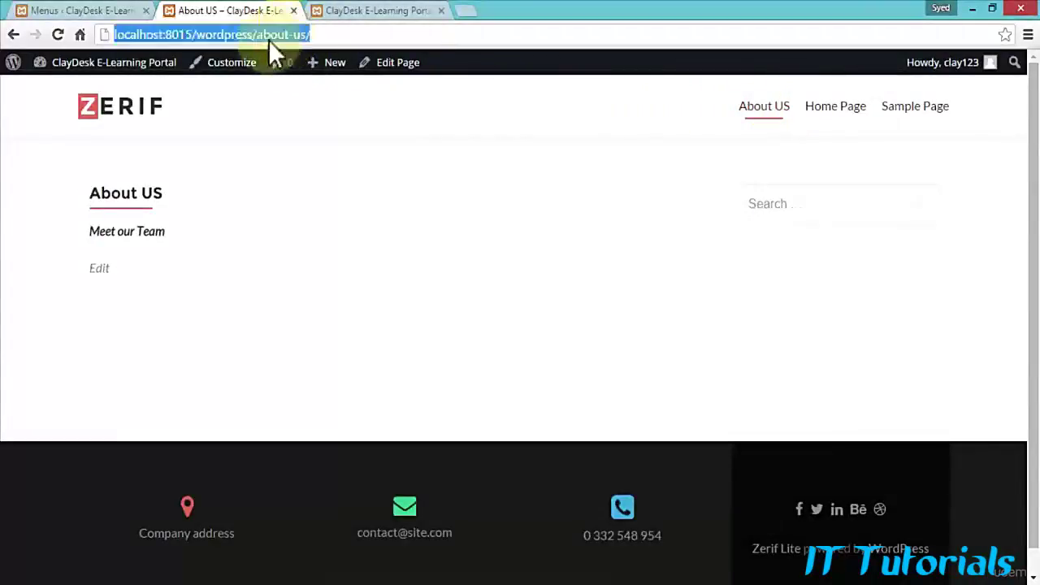
{"action": "left_click", "coordinate": [257, 35]}
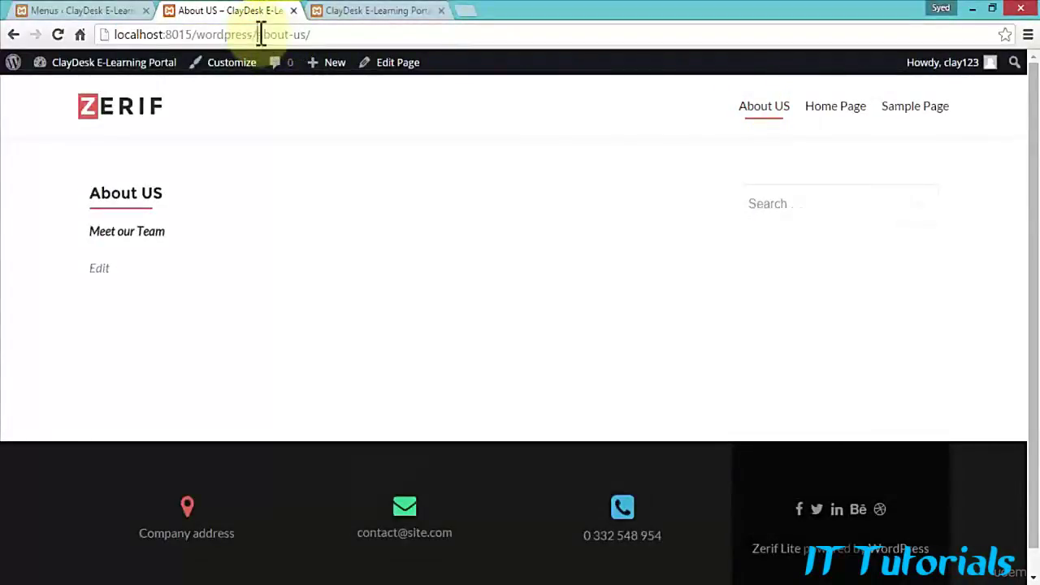
{"action": "left_click_drag", "start_coordinate": [259, 34], "coordinate": [313, 34]}
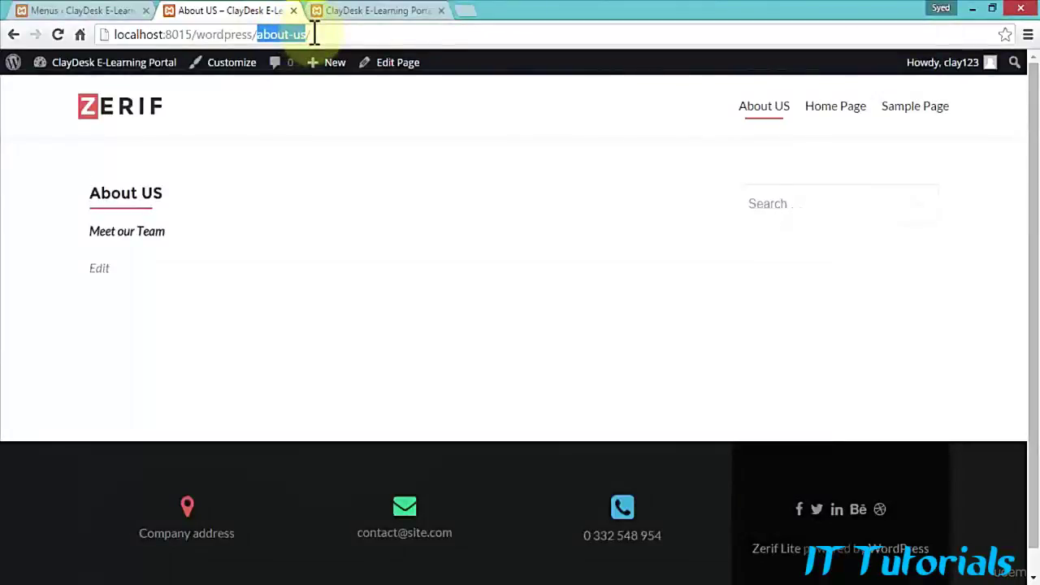
{"action": "left_click", "coordinate": [88, 13]}
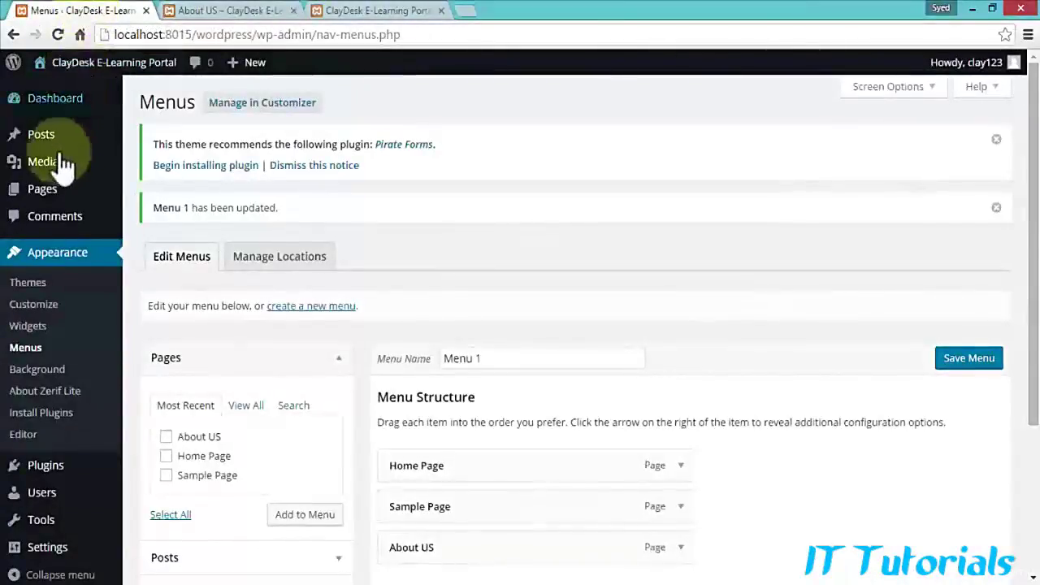
Step: Open the About US page from Pages and make its permalink slug editable
{"action": "left_click", "coordinate": [41, 188]}
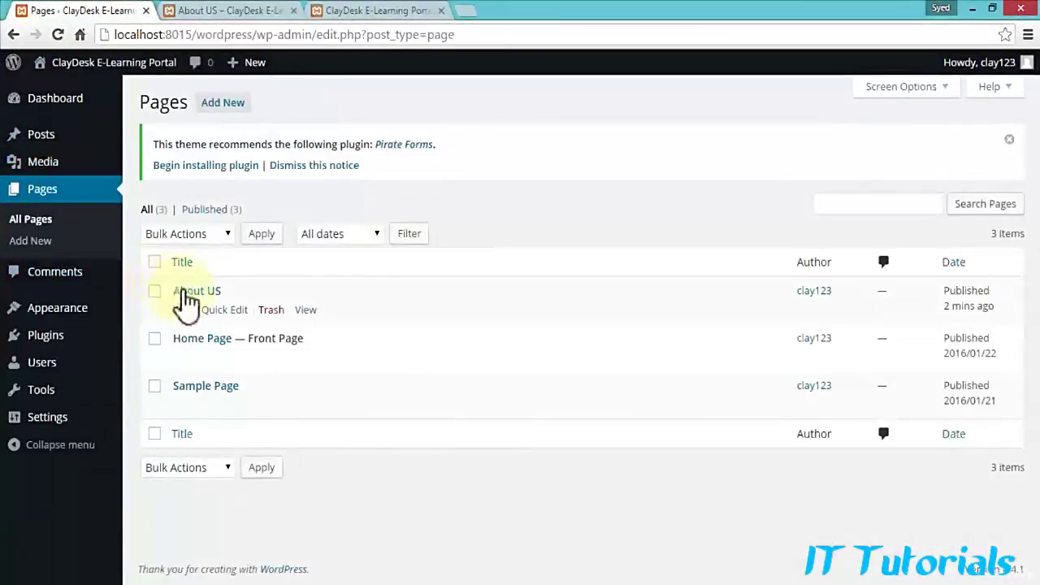
{"action": "left_click", "coordinate": [195, 292]}
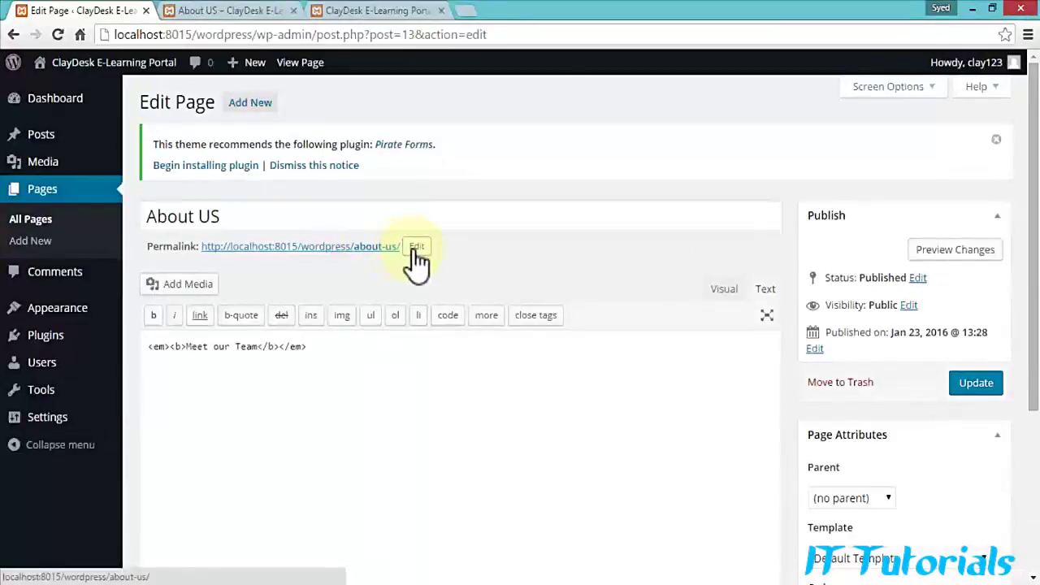
{"action": "left_click", "coordinate": [416, 247]}
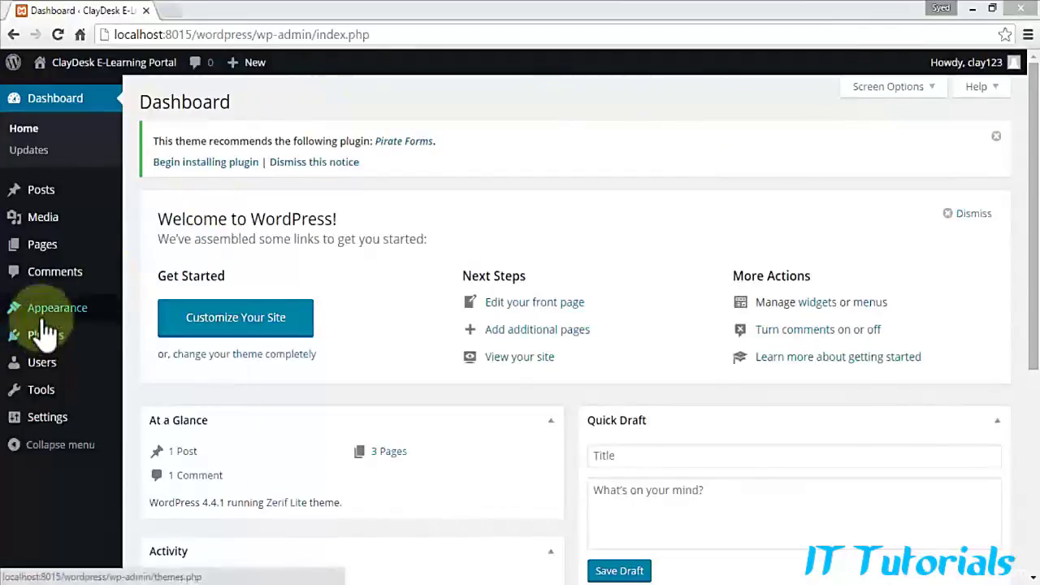
Step: Open the Customizer and go to its Site Identity section
{"action": "mouse_move", "coordinate": [40, 323]}
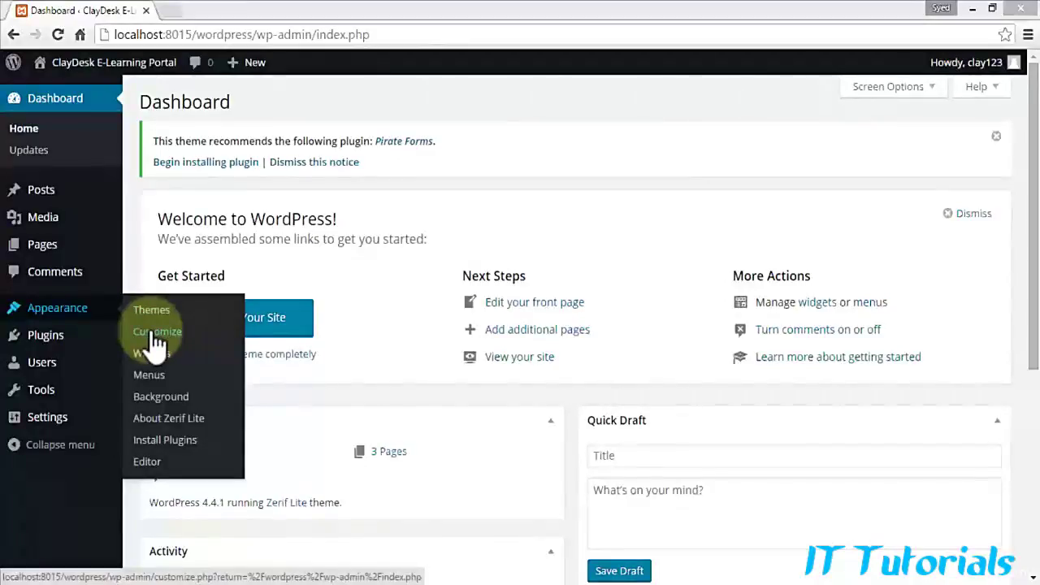
{"action": "left_click", "coordinate": [280, 321]}
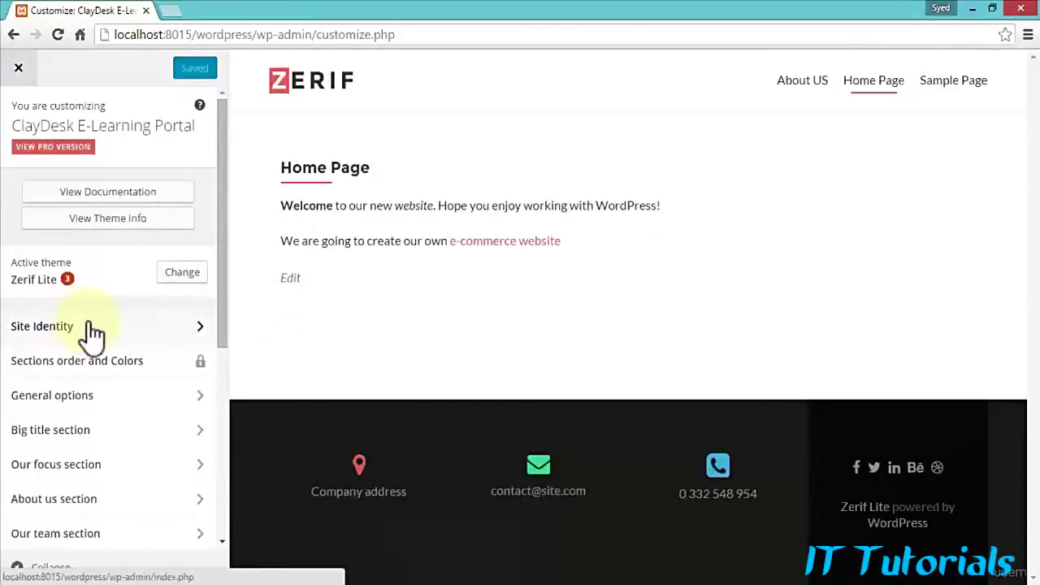
{"action": "left_click", "coordinate": [177, 328]}
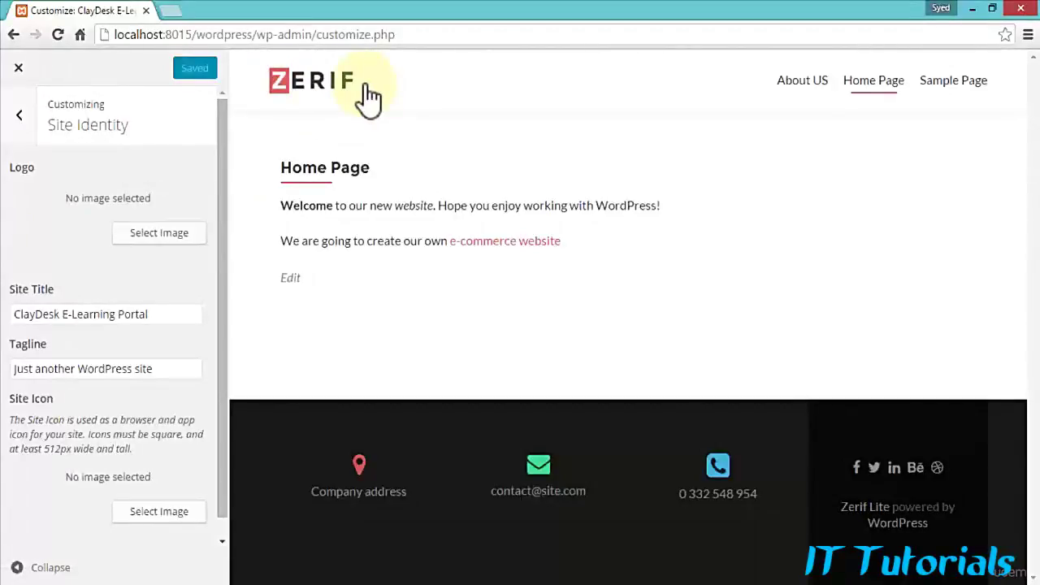
Step: Upload all seven Wordpress_Images files, including claydesk-600x600, favicon2.ico and man-jumping images, for the logo
{"action": "left_click", "coordinate": [178, 238]}
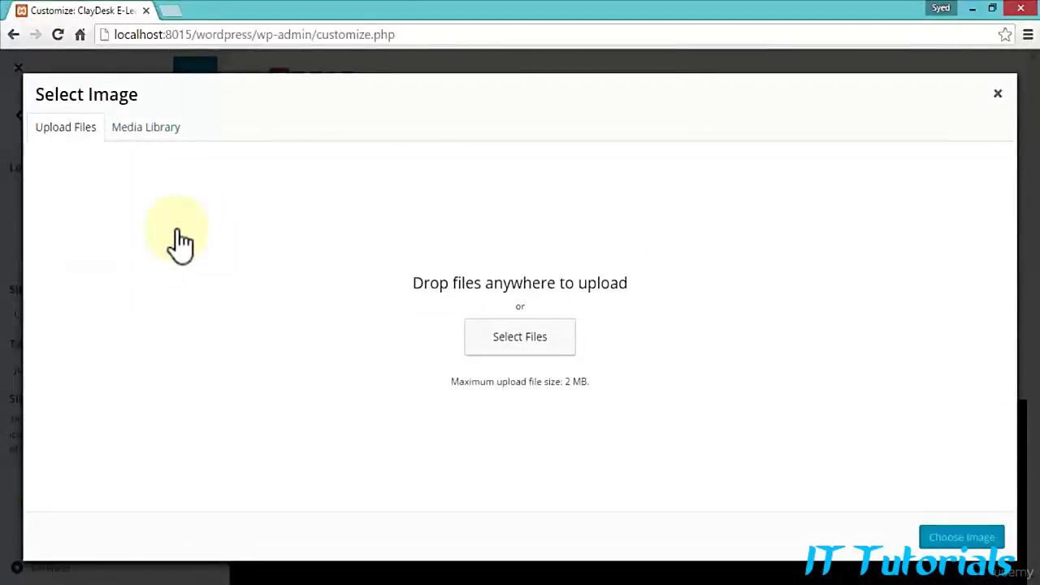
{"action": "left_click", "coordinate": [524, 348]}
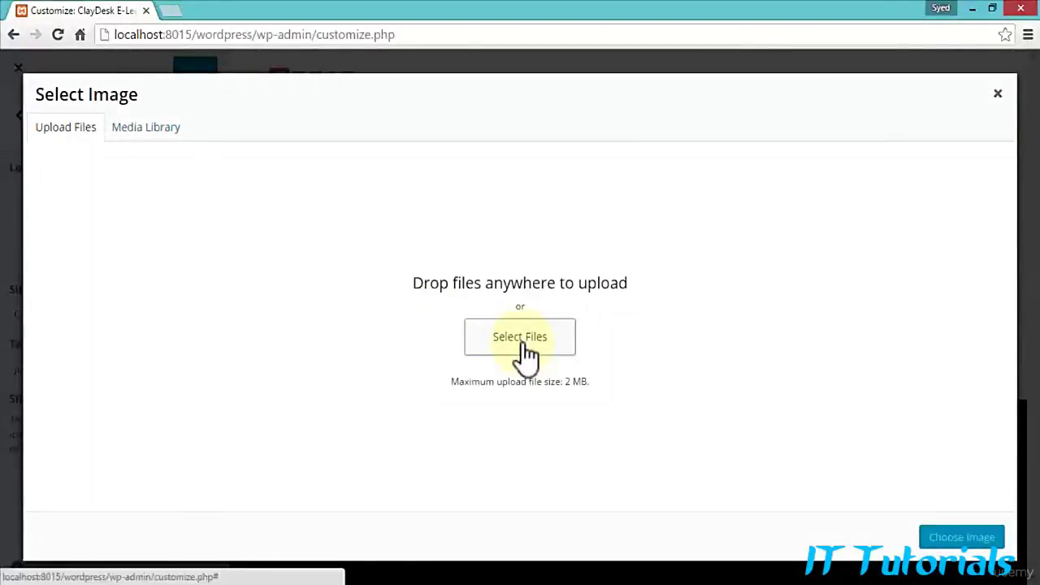
{"action": "left_click", "coordinate": [525, 347]}
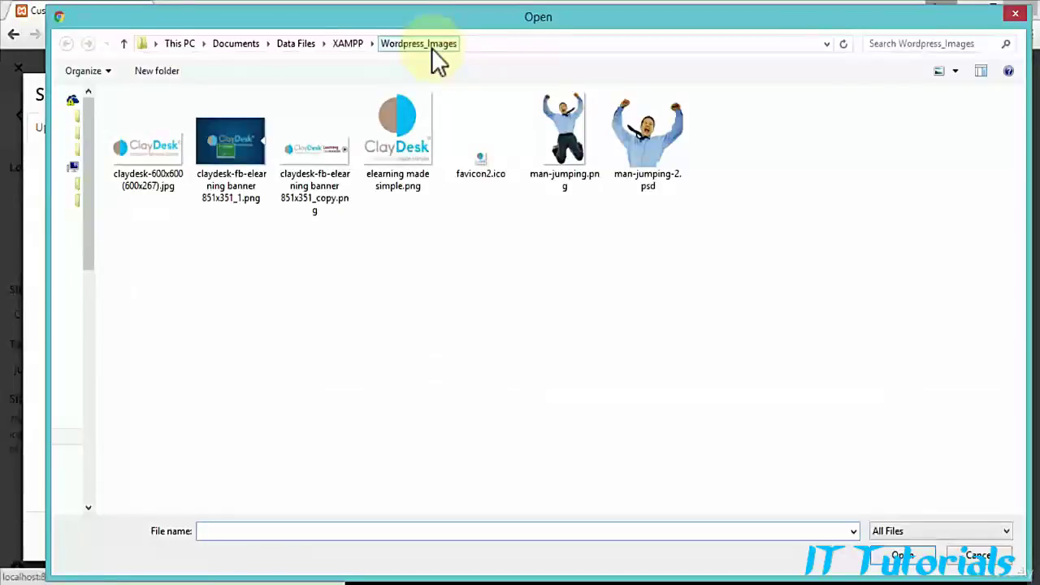
{"action": "left_click", "coordinate": [150, 163]}
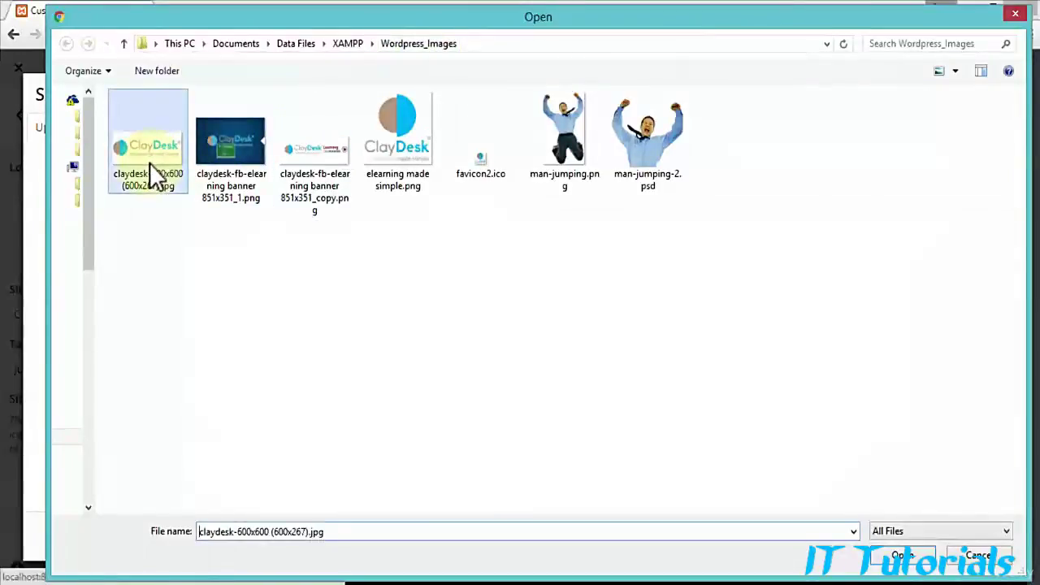
{"action": "left_click", "coordinate": [237, 174], "text": "ctrl"}
{"action": "left_click", "coordinate": [332, 162], "text": "ctrl"}
{"action": "left_click", "coordinate": [423, 152], "text": "ctrl"}
{"action": "left_click", "coordinate": [469, 163], "text": "ctrl"}
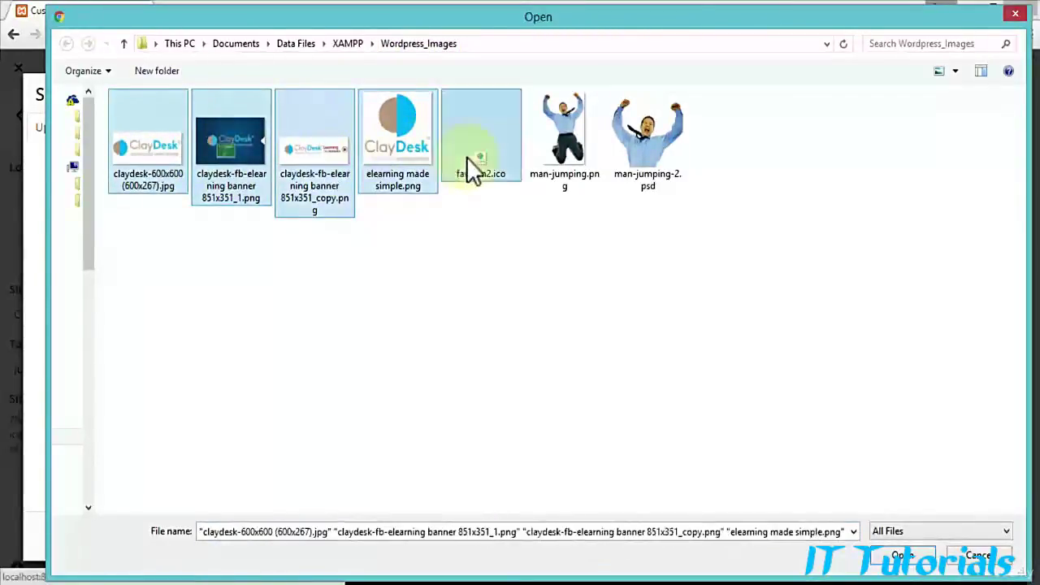
{"action": "left_click", "coordinate": [546, 144], "text": "ctrl"}
{"action": "left_click", "coordinate": [633, 159], "text": "ctrl"}
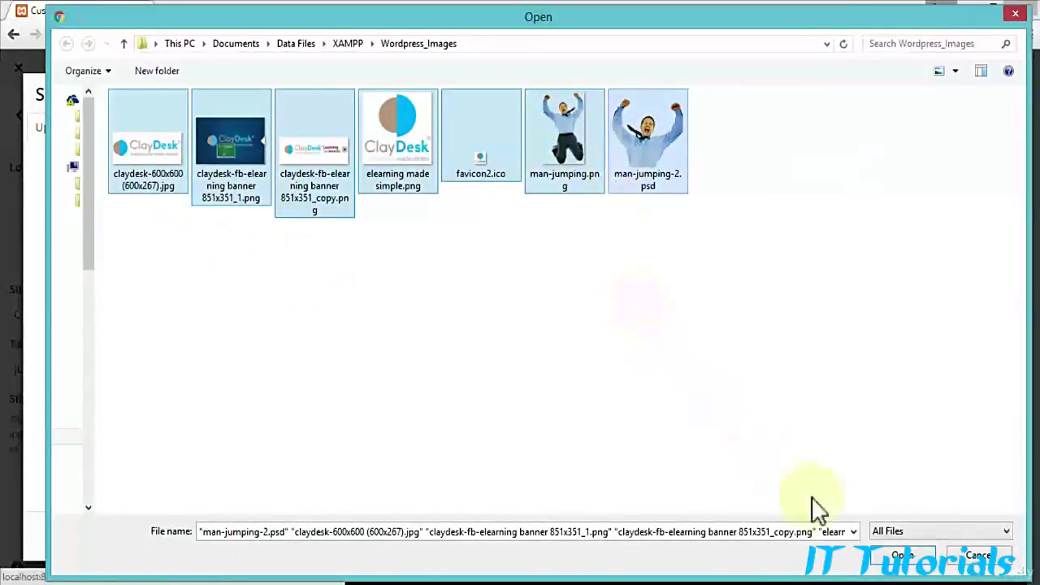
{"action": "left_click", "coordinate": [902, 556]}
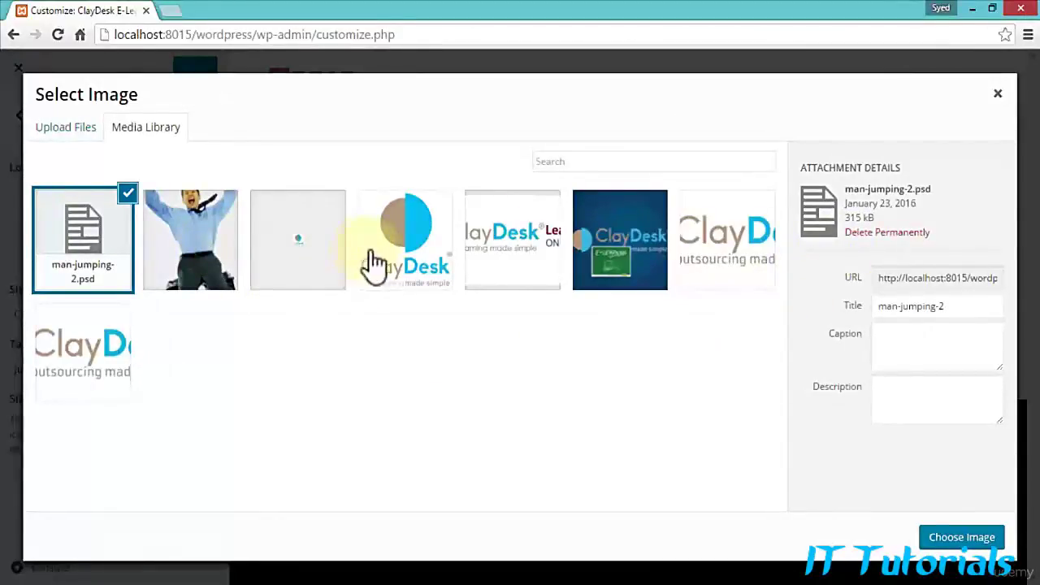
Step: Select the 600 × 267 ClayDesk image and set its title to 'ClayDesk Logo'
{"action": "left_click", "coordinate": [731, 238]}
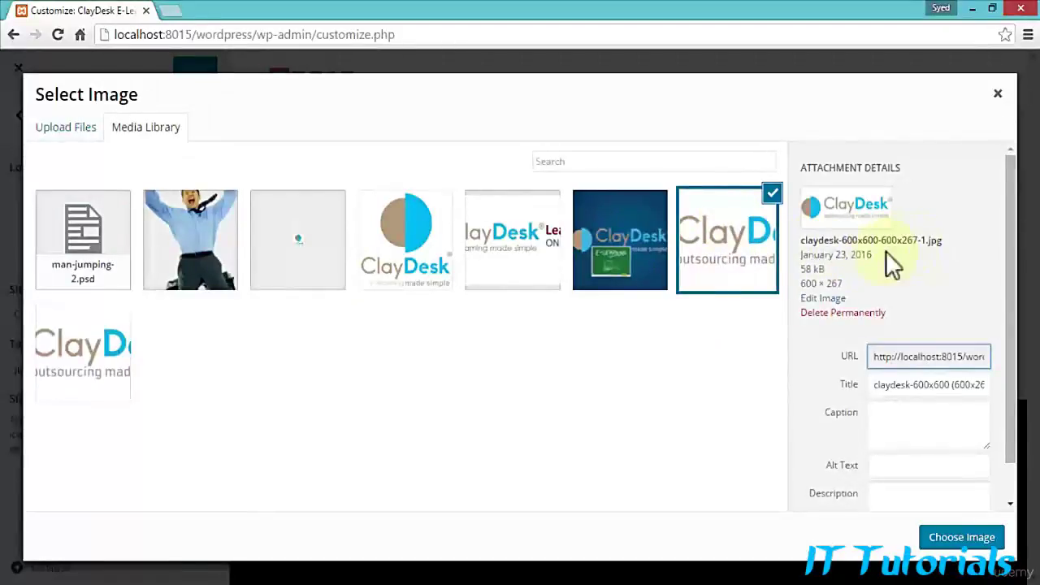
{"action": "left_click_drag", "start_coordinate": [803, 284], "coordinate": [848, 282]}
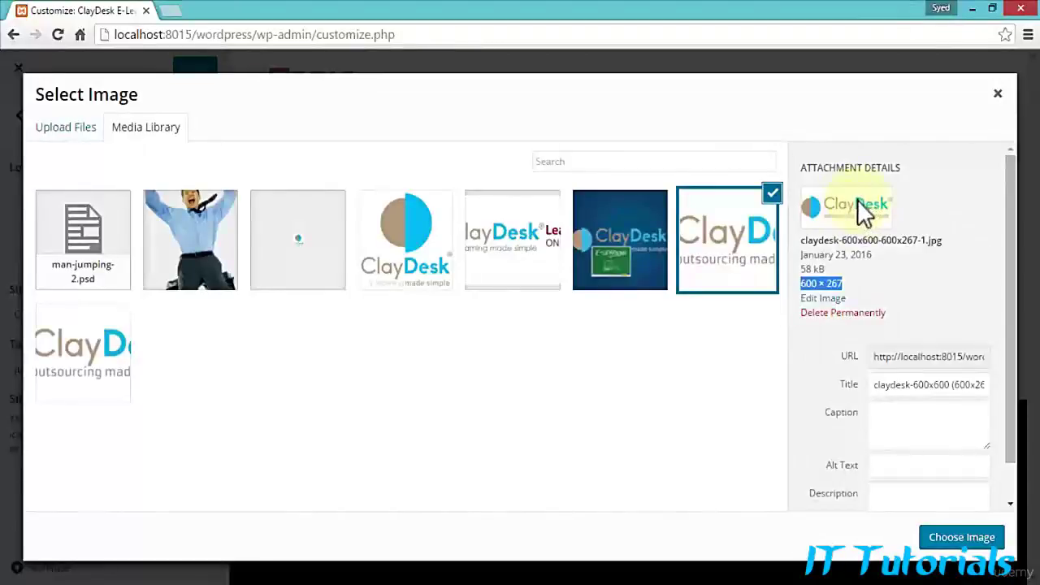
{"action": "triple_click", "coordinate": [883, 387]}
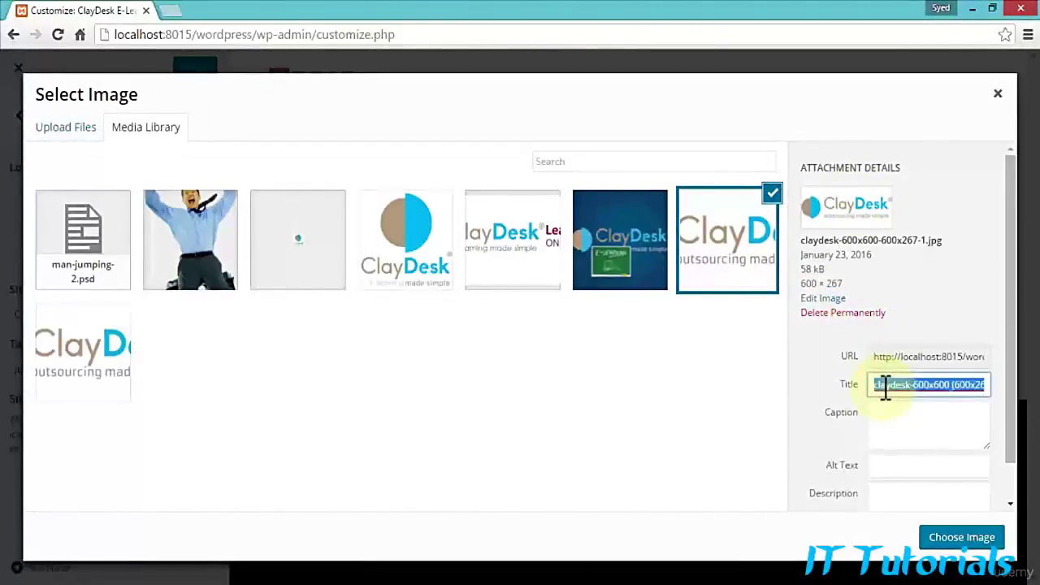
{"action": "type", "text": "ClayD"}
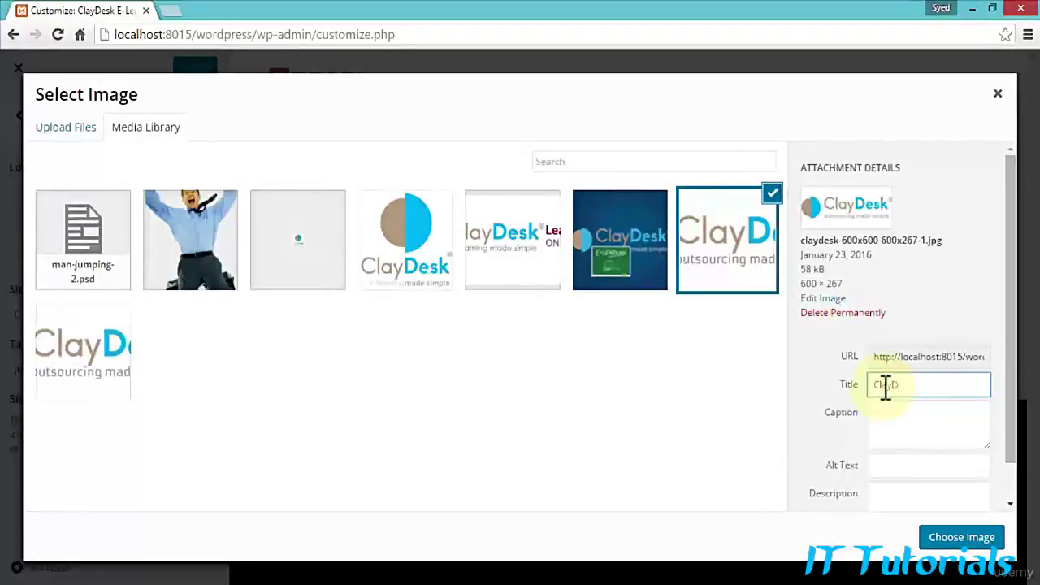
{"action": "type", "text": "esk Logo"}
Step: Copy 'ClayDesk Logo' into the image's Alt Text and Description fields
{"action": "scroll", "coordinate": [889, 417], "scroll_direction": "down", "scroll_amount": 1}
{"action": "left_click", "coordinate": [891, 424]}
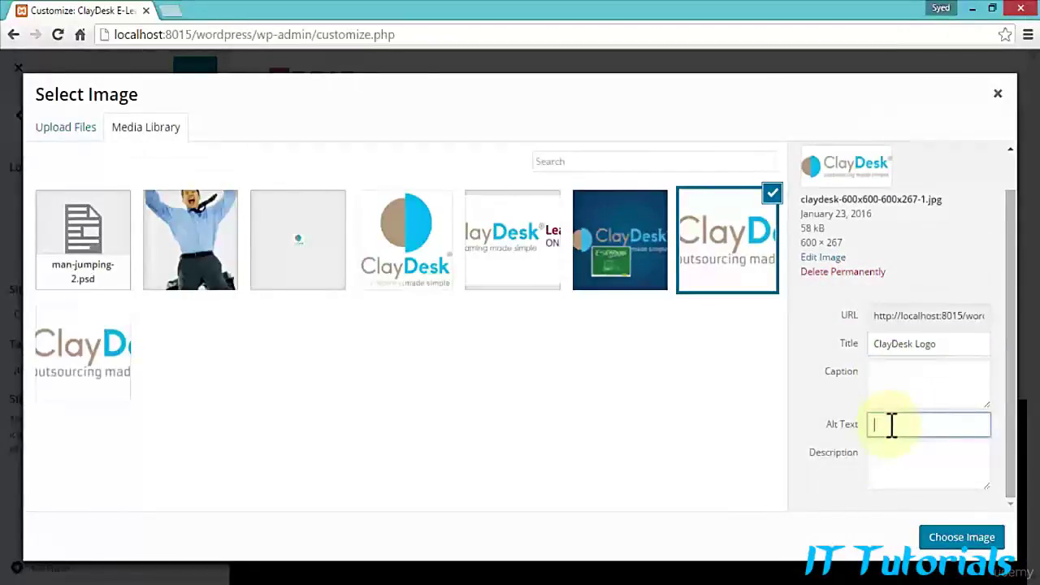
{"action": "left_click_drag", "start_coordinate": [951, 344], "coordinate": [837, 374]}
{"action": "key", "text": "ctrl+c"}
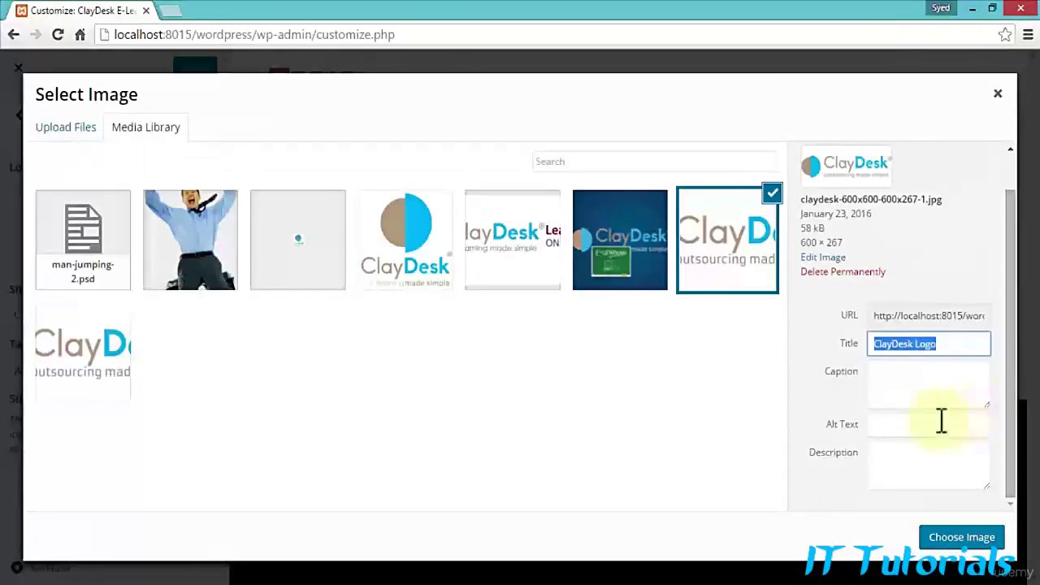
{"action": "left_click", "coordinate": [902, 424]}
{"action": "key", "text": "ctrl+v"}
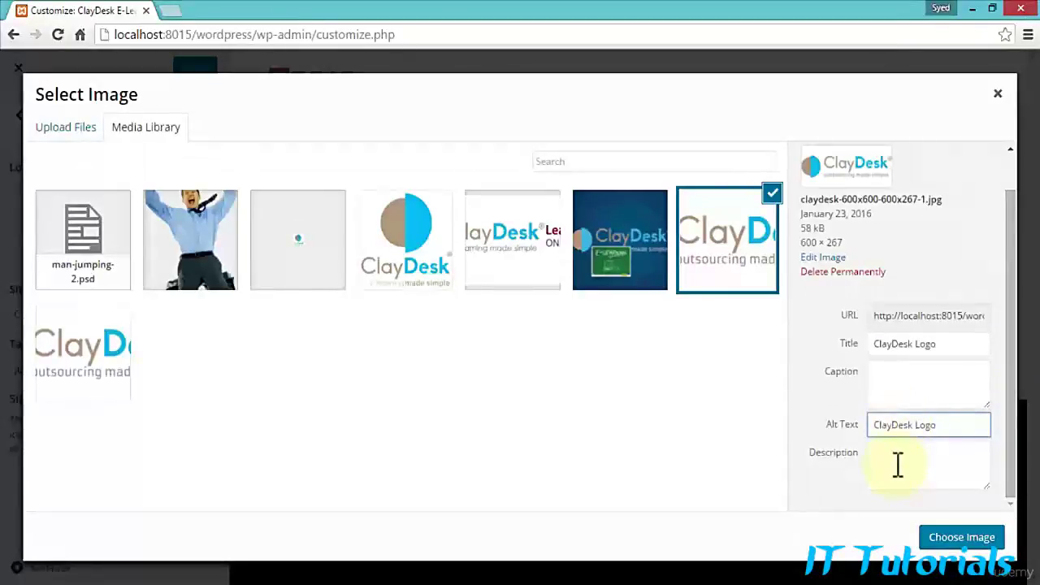
{"action": "left_click", "coordinate": [896, 463]}
{"action": "key", "text": "ctrl+v"}
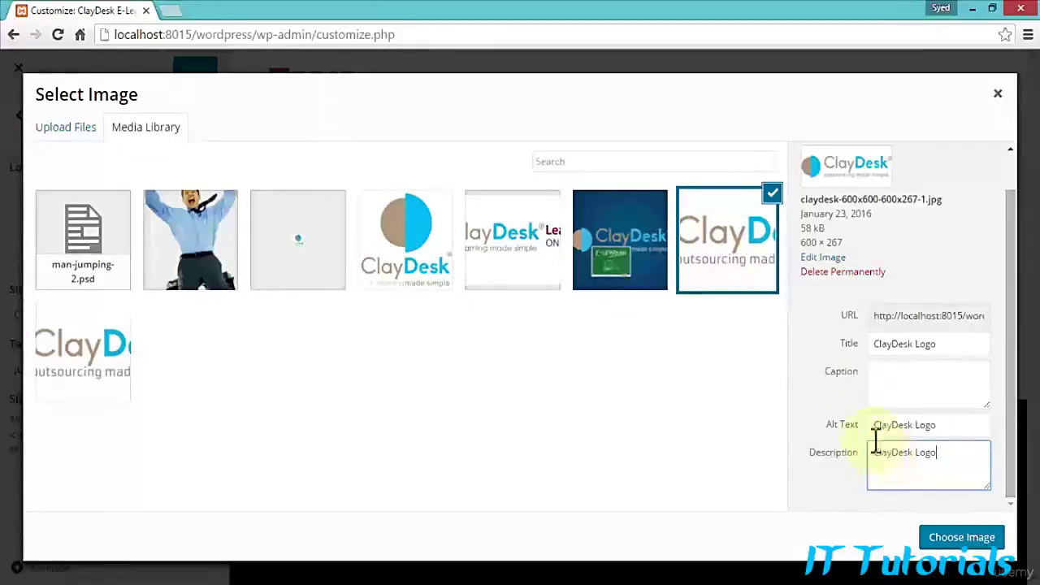
Step: Review the ClayDesk Logo image's scale and crop settings, save its details, then visit the Media Library
{"action": "left_click", "coordinate": [822, 257]}
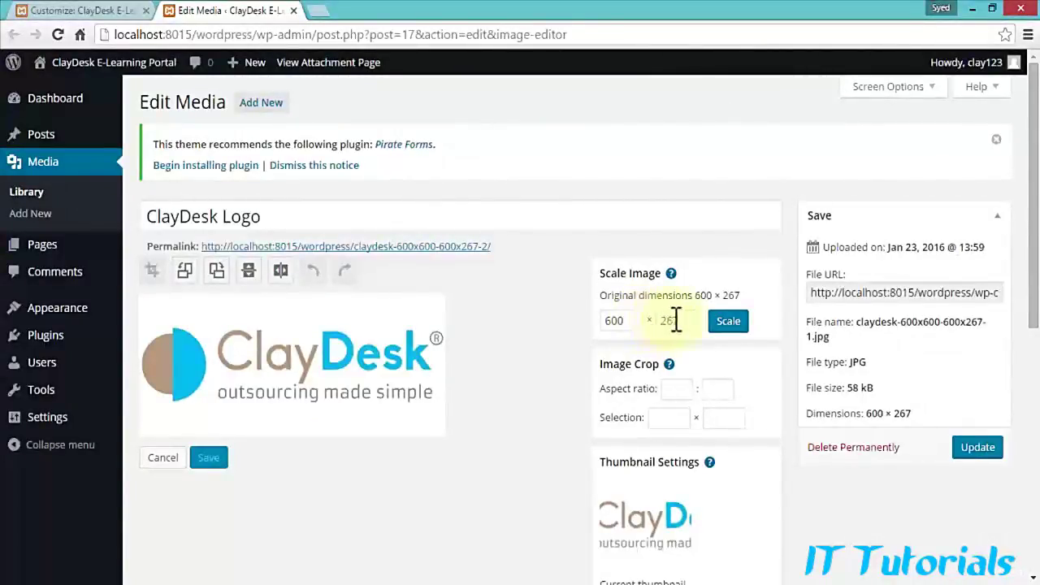
{"action": "left_click", "coordinate": [673, 387]}
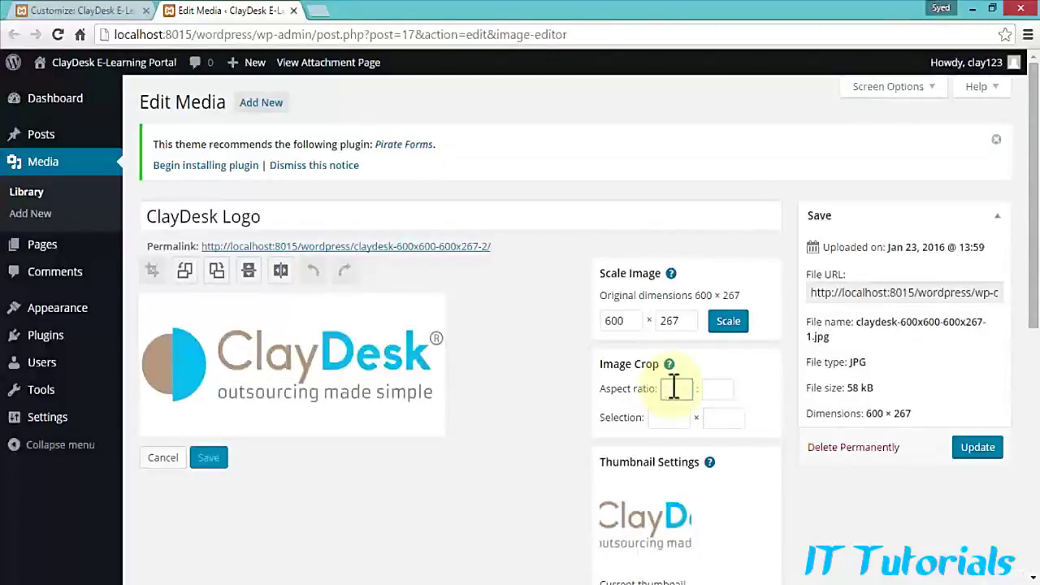
{"action": "left_click", "coordinate": [975, 454]}
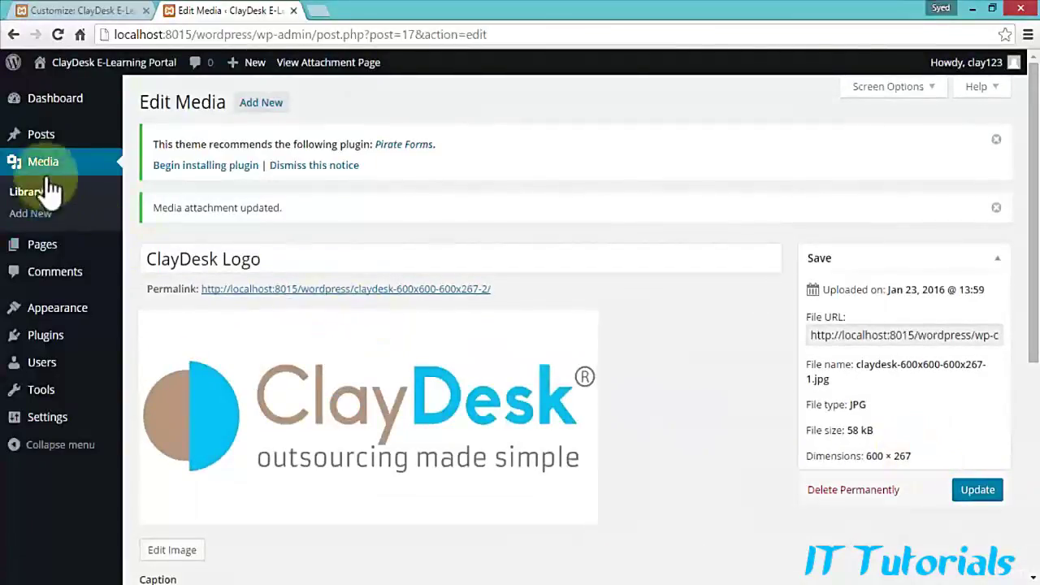
{"action": "left_click", "coordinate": [39, 168]}
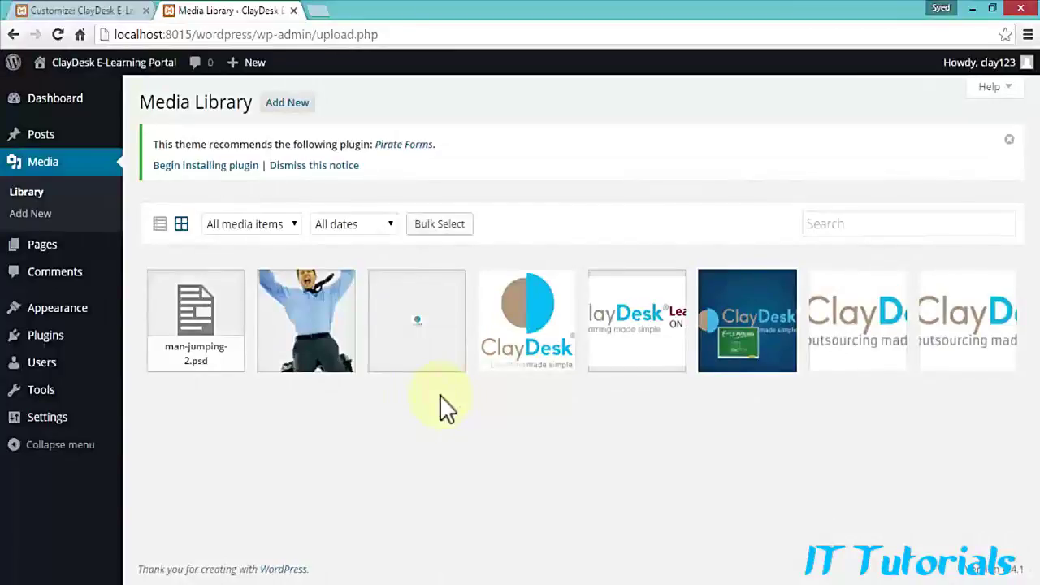
{"action": "mouse_move", "coordinate": [62, 116]}
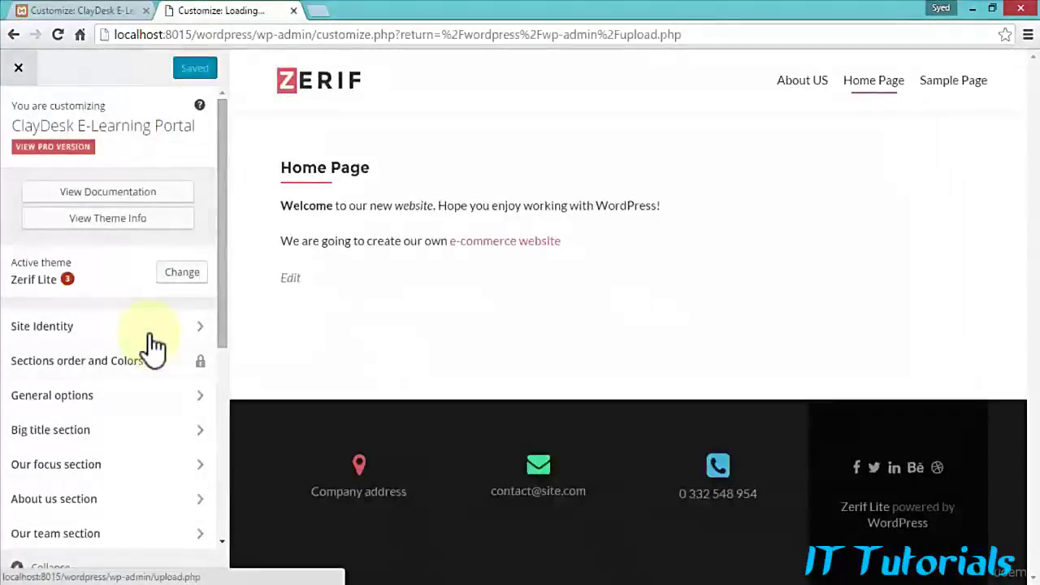
Step: Under Site Identity, choose the 'ClayDesk Logo' image from the media library as the site logo
{"action": "left_click", "coordinate": [196, 328]}
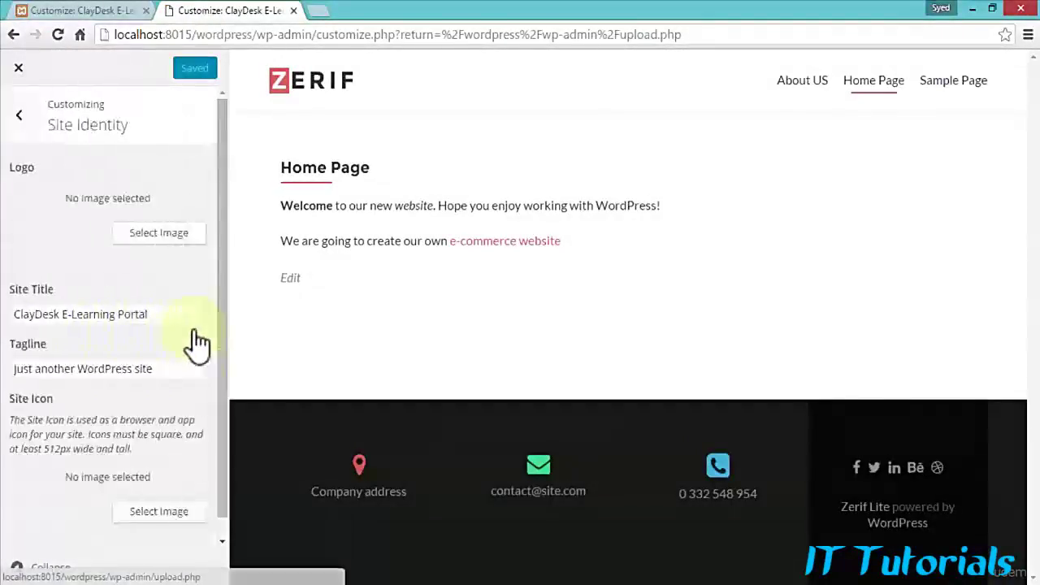
{"action": "left_click", "coordinate": [184, 244]}
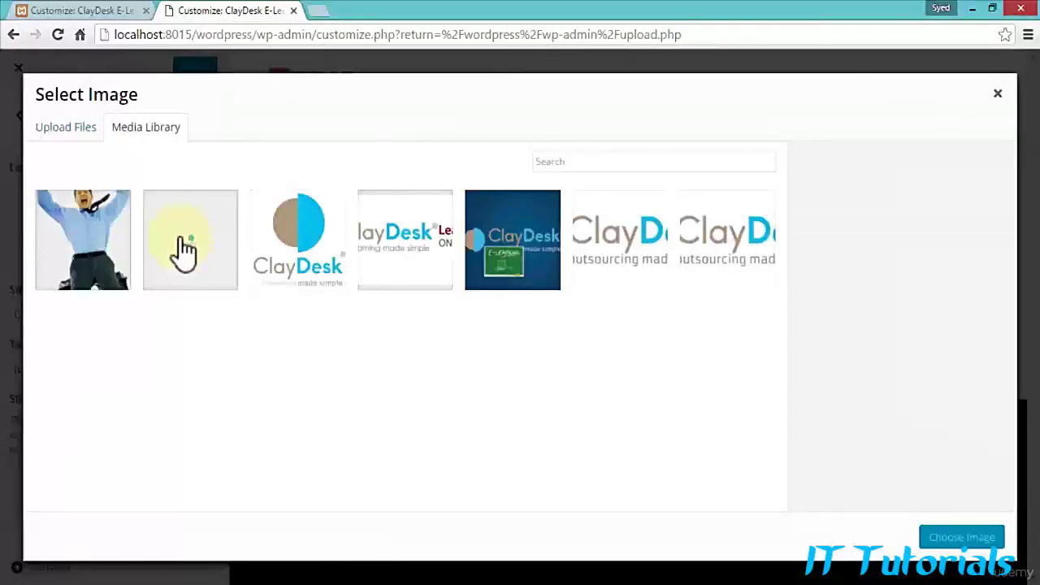
{"action": "left_click", "coordinate": [703, 261]}
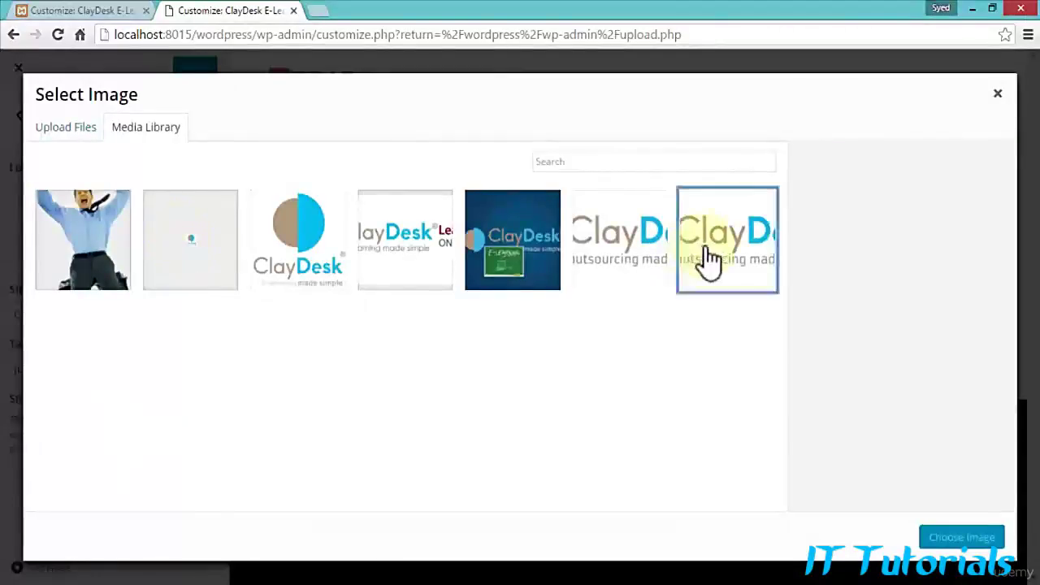
{"action": "left_click", "coordinate": [636, 253]}
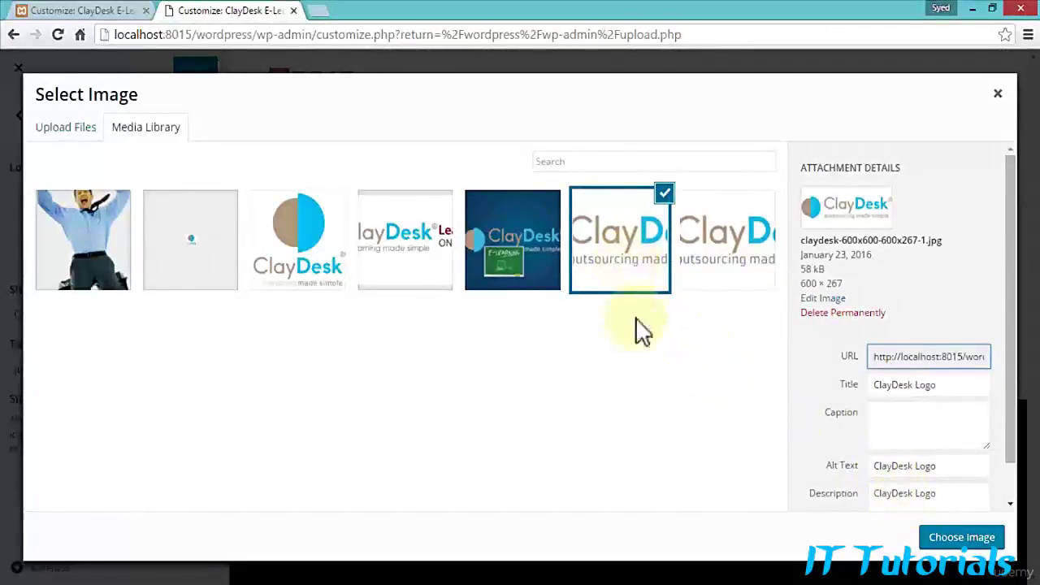
{"action": "left_click", "coordinate": [947, 542]}
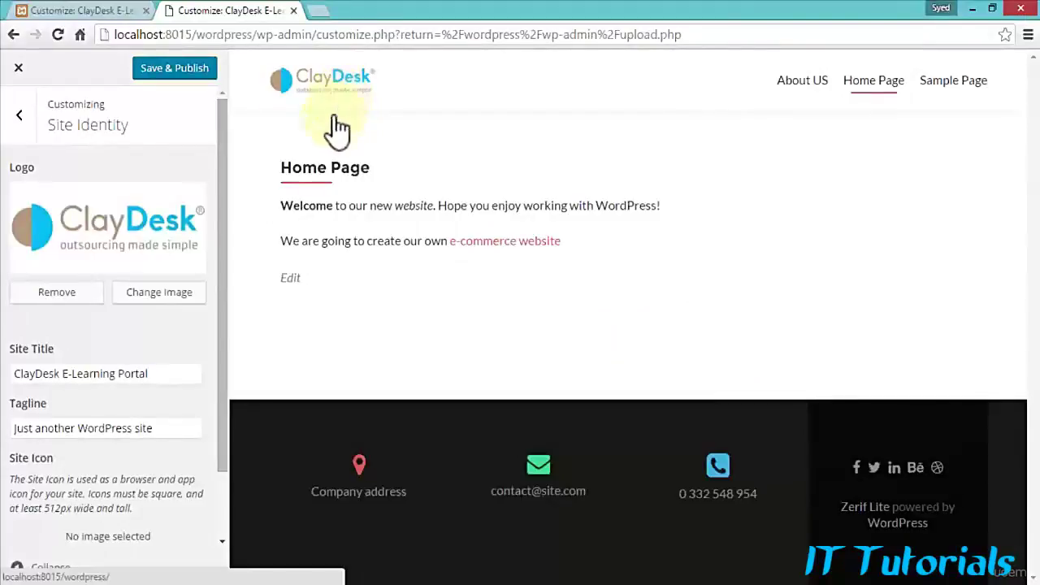
Step: Replace the tagline 'Just another WordPress site' with 'e-learning made simple'
{"action": "scroll", "coordinate": [158, 370], "scroll_direction": "down", "scroll_amount": 2}
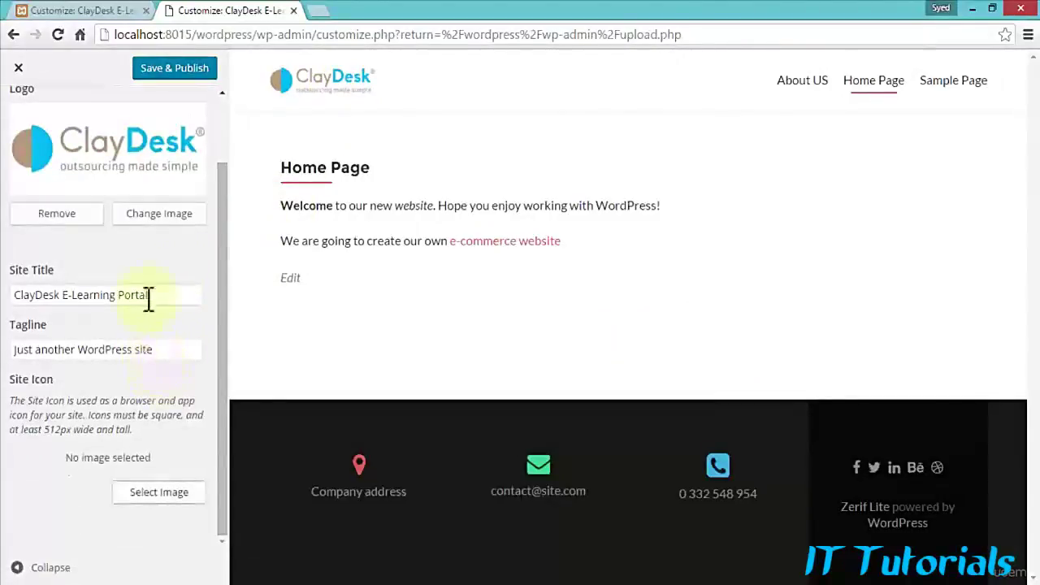
{"action": "left_click_drag", "start_coordinate": [171, 350], "coordinate": [8, 349]}
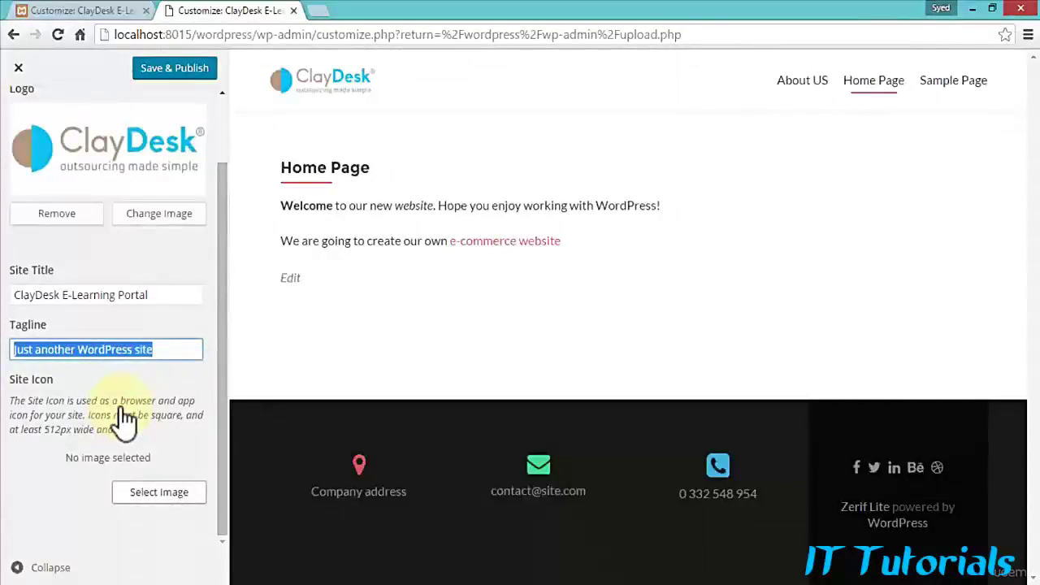
{"action": "type", "text": "e-learnin"}
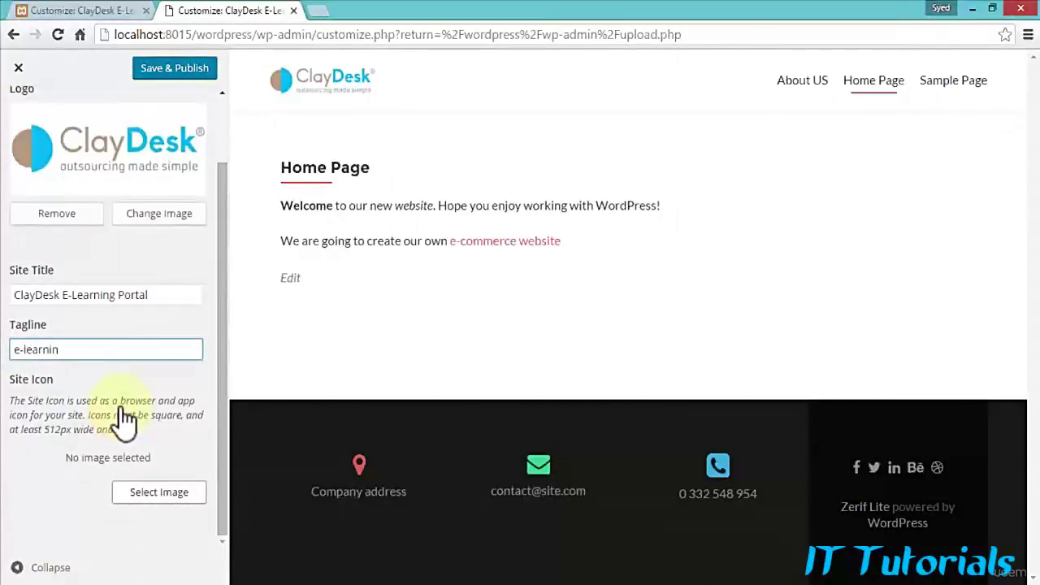
{"action": "type", "text": "g made simple"}
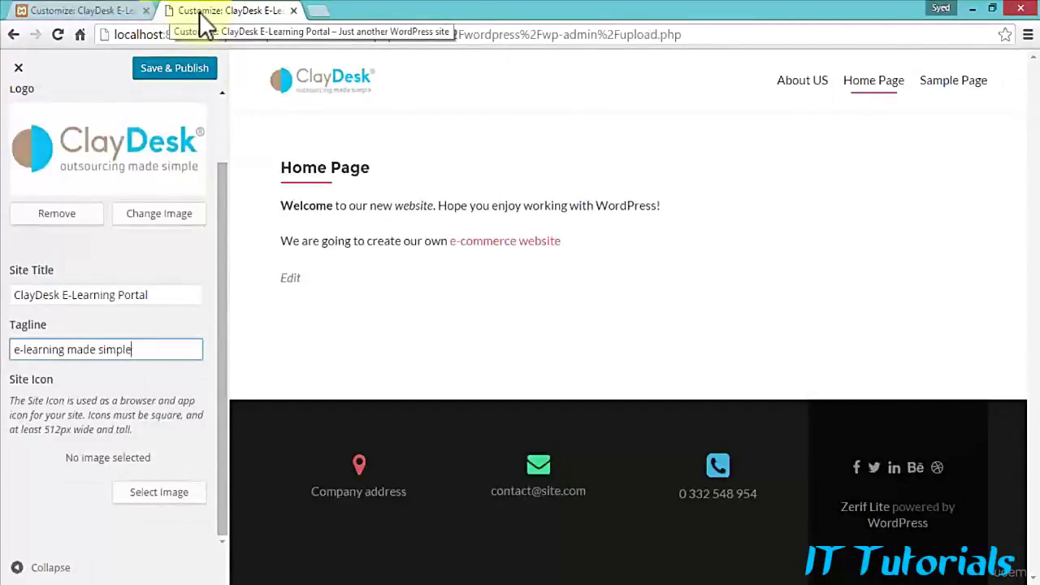
Step: Try the small favicon image as the site icon, then abandon its crop
{"action": "left_click", "coordinate": [155, 500]}
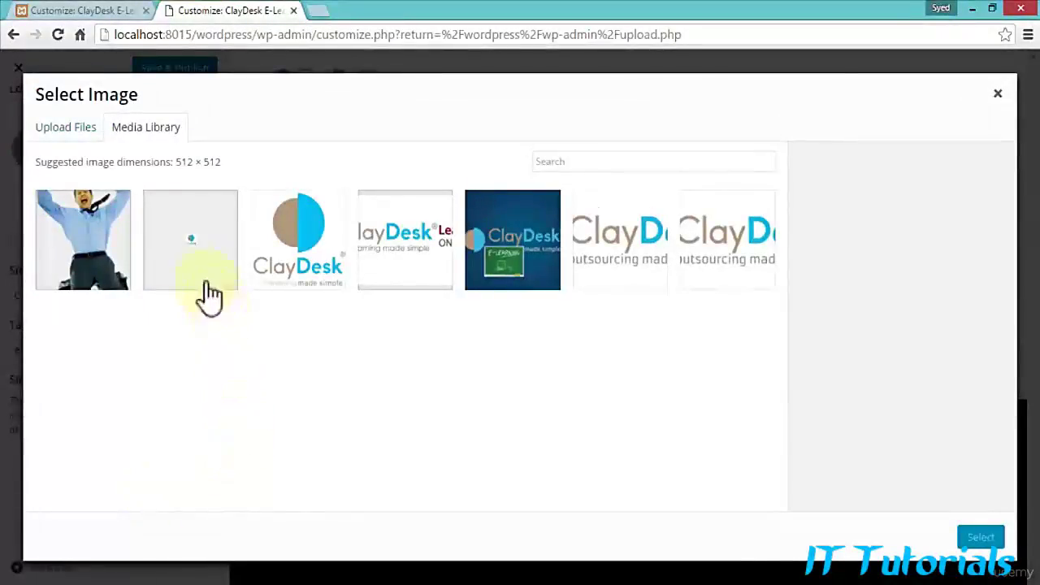
{"action": "left_click", "coordinate": [199, 256]}
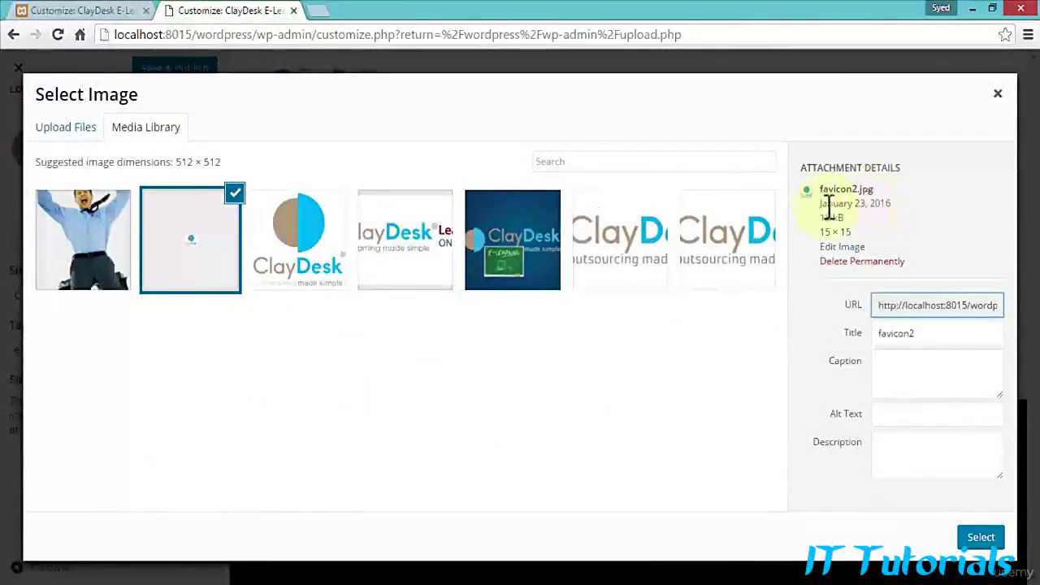
{"action": "left_click", "coordinate": [979, 541]}
{"action": "left_click", "coordinate": [881, 544]}
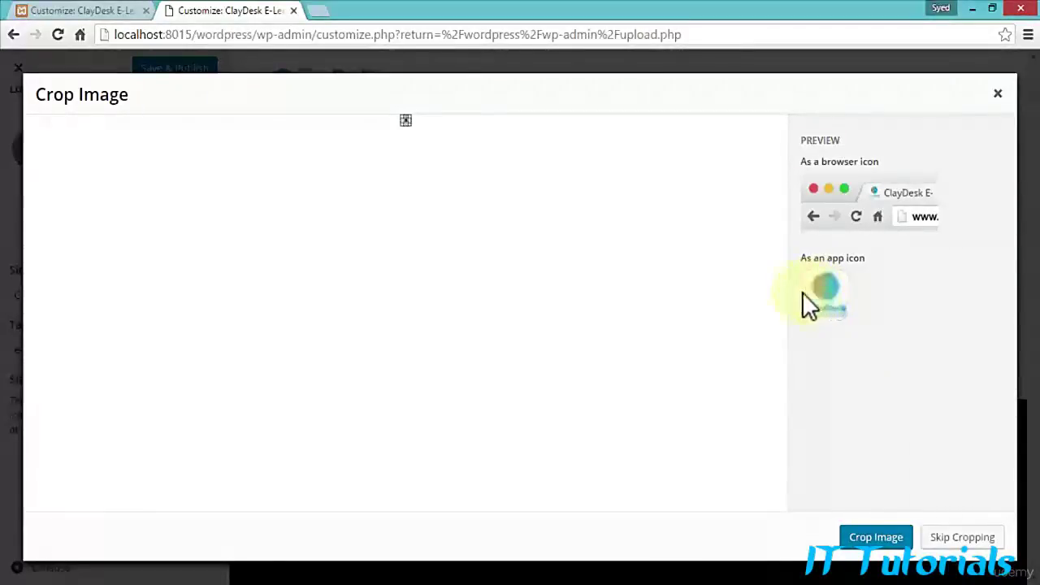
{"action": "left_click", "coordinate": [997, 93]}
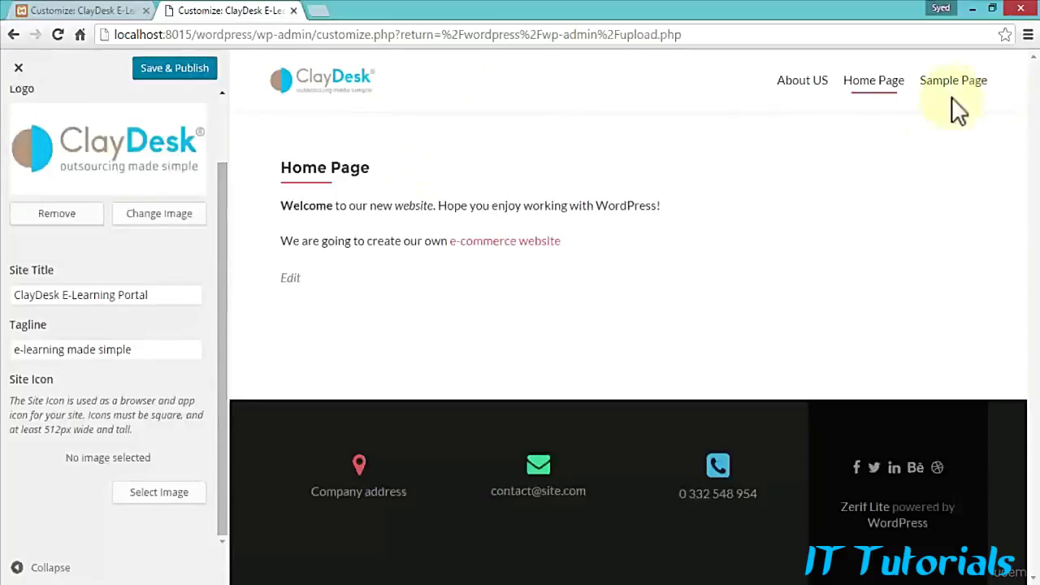
Step: Set the ClayDesk e-learning logo as the site icon, cropping it to cover the whole logo
{"action": "left_click", "coordinate": [151, 492]}
{"action": "left_click", "coordinate": [295, 253]}
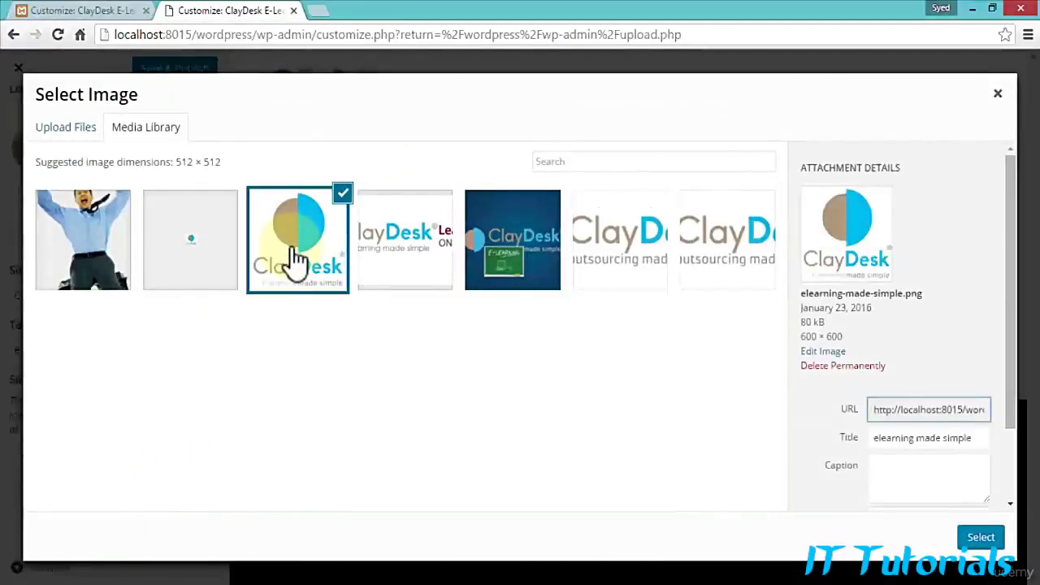
{"action": "left_click", "coordinate": [980, 539]}
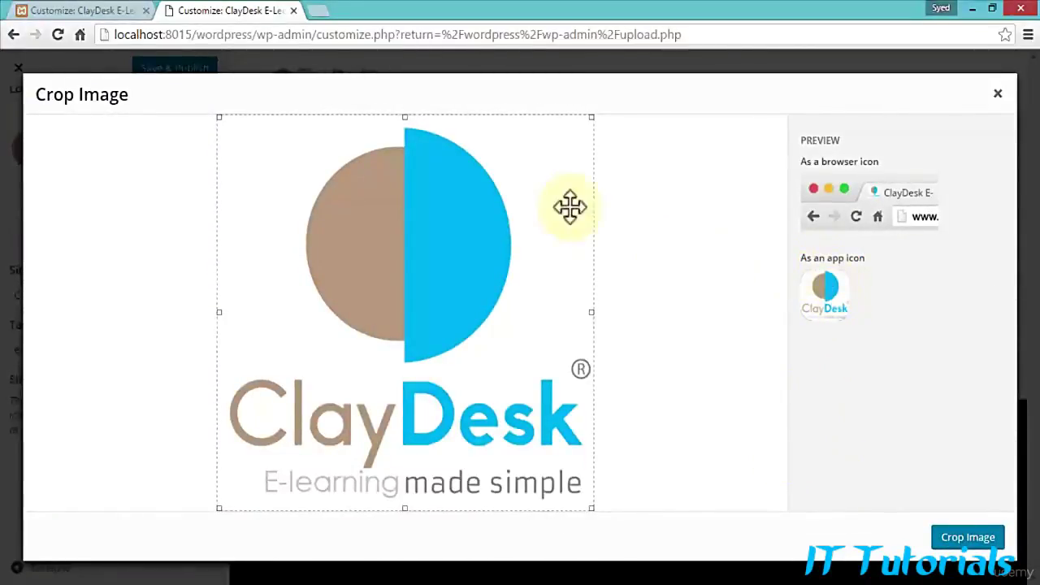
{"action": "left_click_drag", "start_coordinate": [591, 117], "coordinate": [548, 236]}
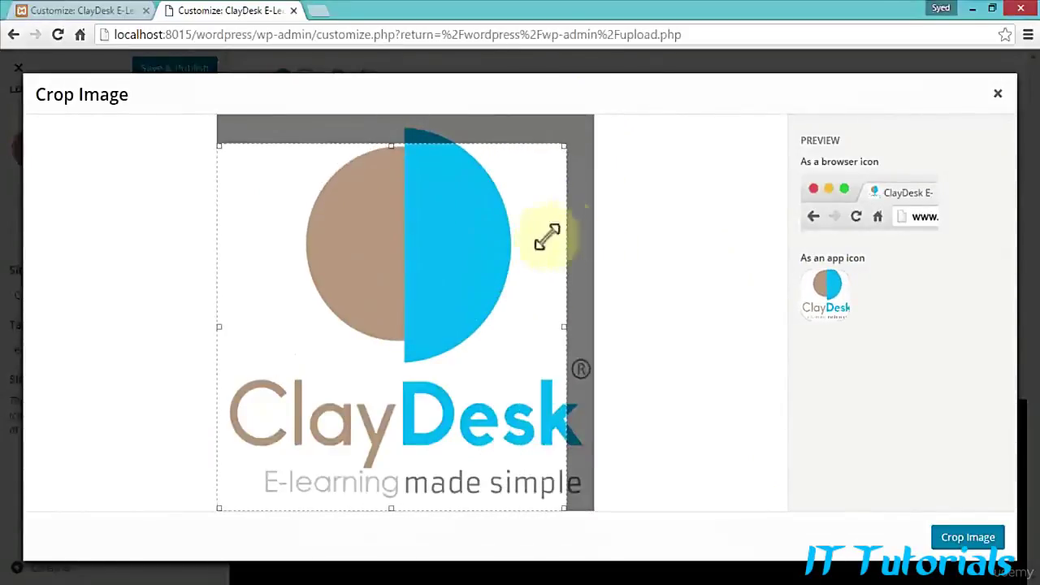
{"action": "left_click_drag", "start_coordinate": [398, 322], "coordinate": [371, 348]}
{"action": "left_click_drag", "start_coordinate": [573, 192], "coordinate": [622, 139]}
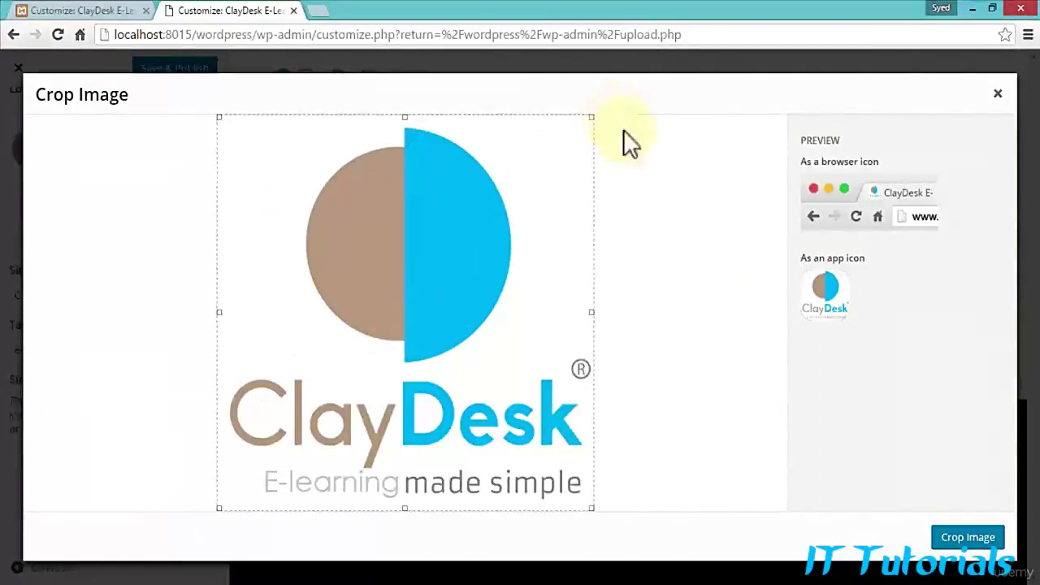
{"action": "left_click", "coordinate": [986, 539]}
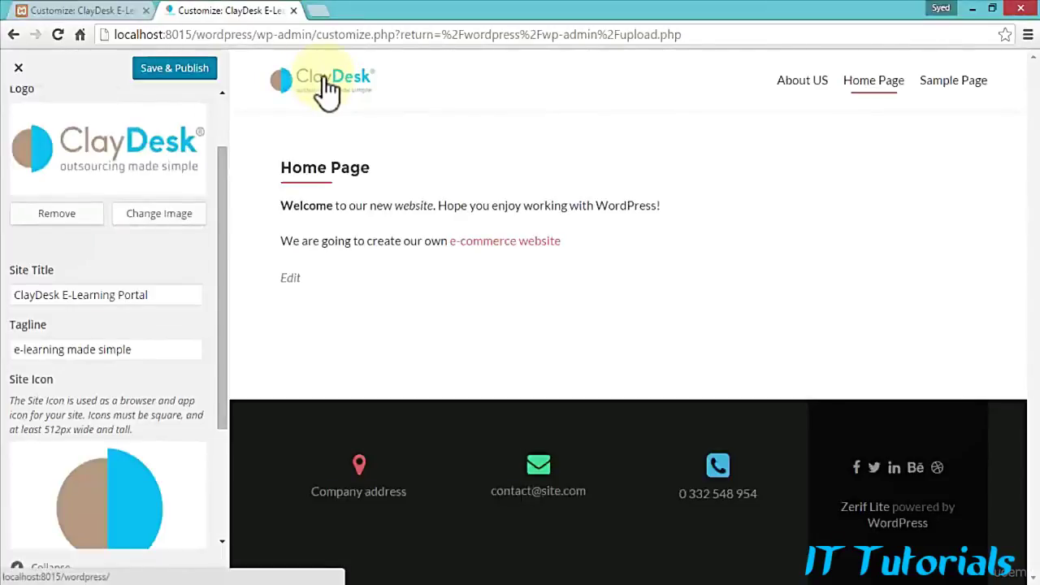
Step: Save and publish the identity changes, then reopen the Customizer to inspect Widgets > Footer area 1
{"action": "left_click", "coordinate": [175, 72]}
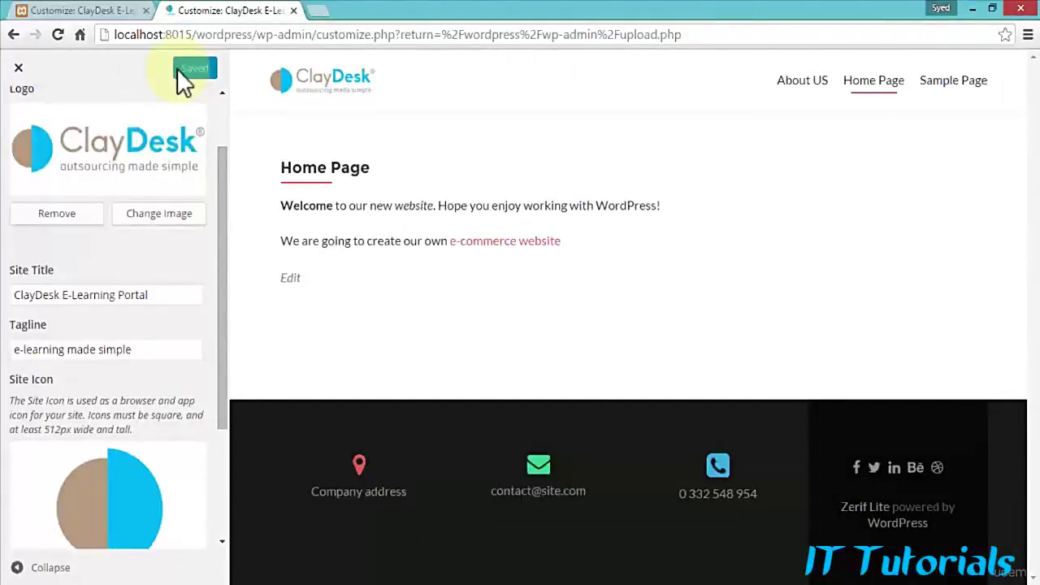
{"action": "left_click", "coordinate": [19, 69]}
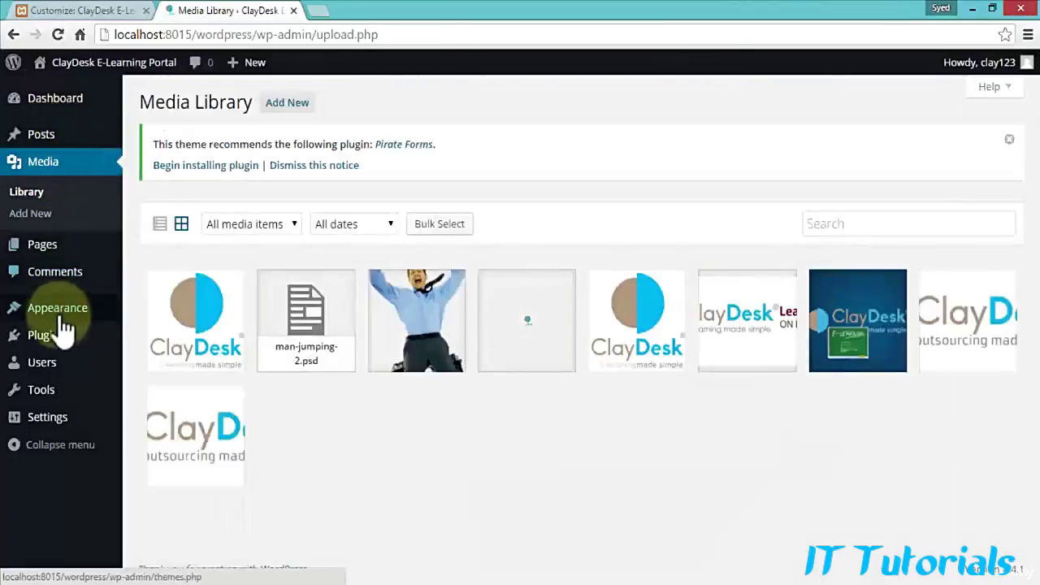
{"action": "mouse_move", "coordinate": [61, 317]}
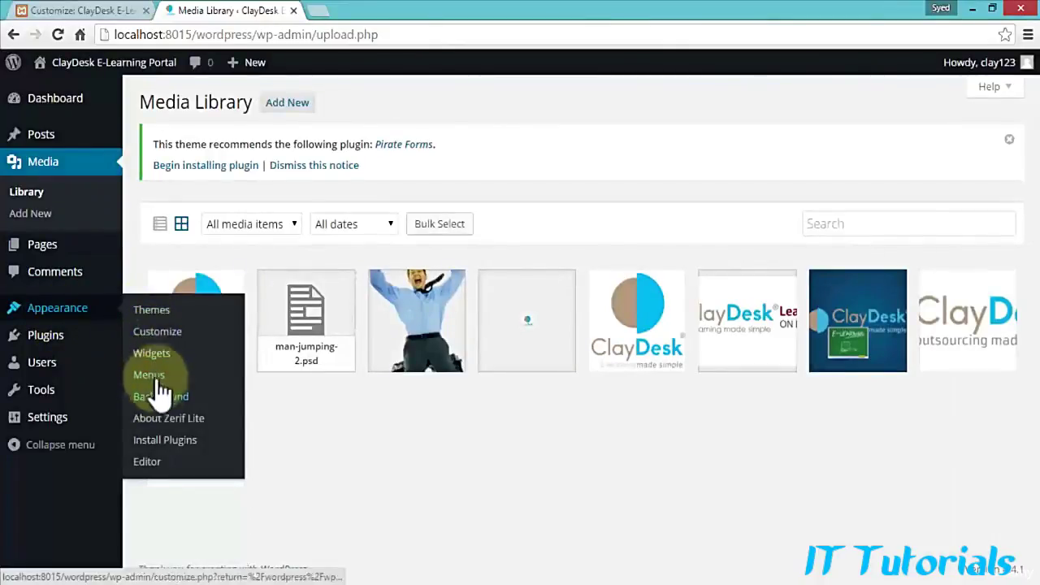
{"action": "left_click", "coordinate": [161, 341]}
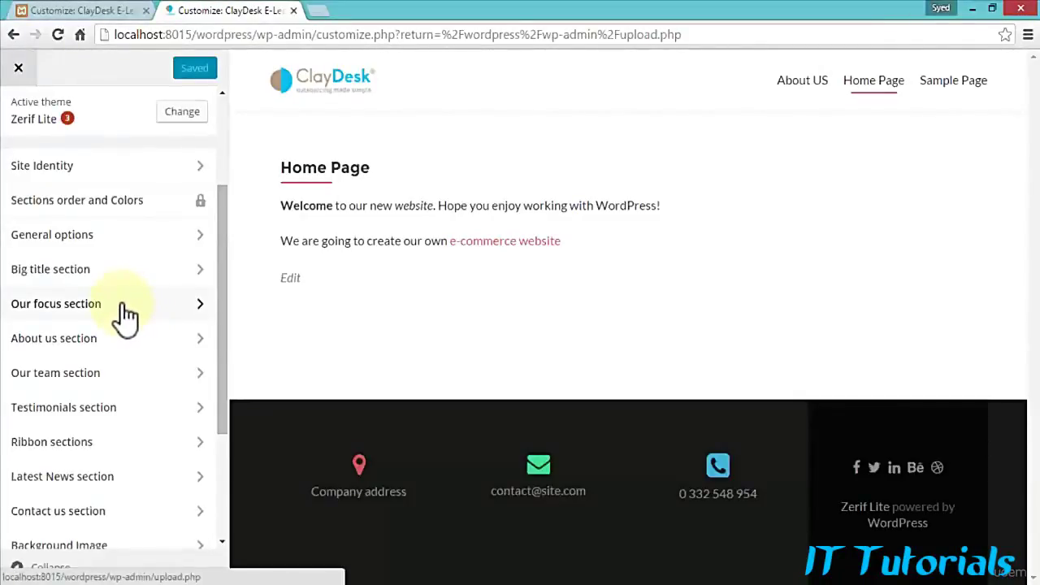
{"action": "scroll", "coordinate": [126, 317], "scroll_direction": "down", "scroll_amount": 3}
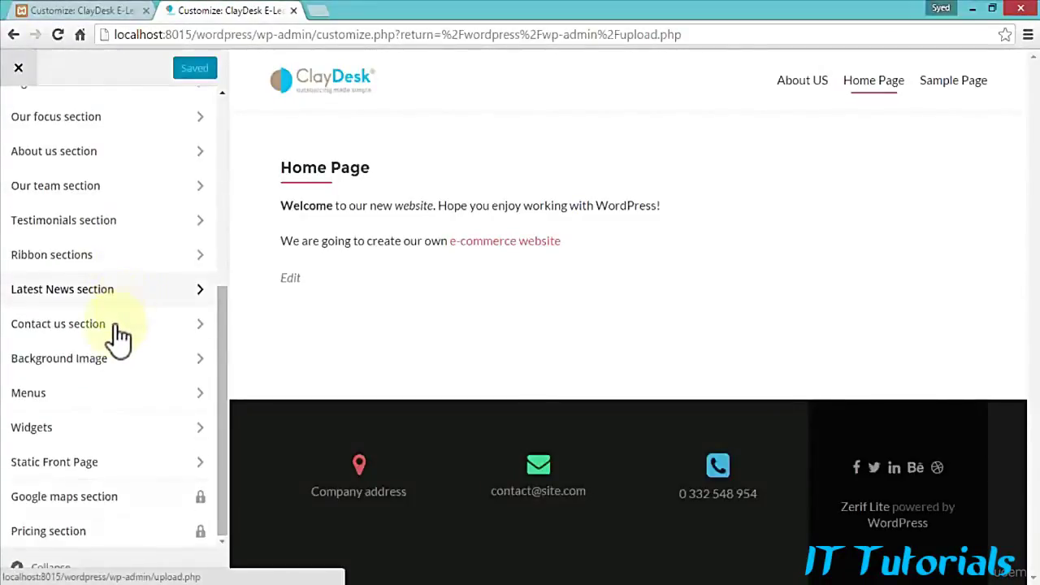
{"action": "left_click", "coordinate": [130, 432]}
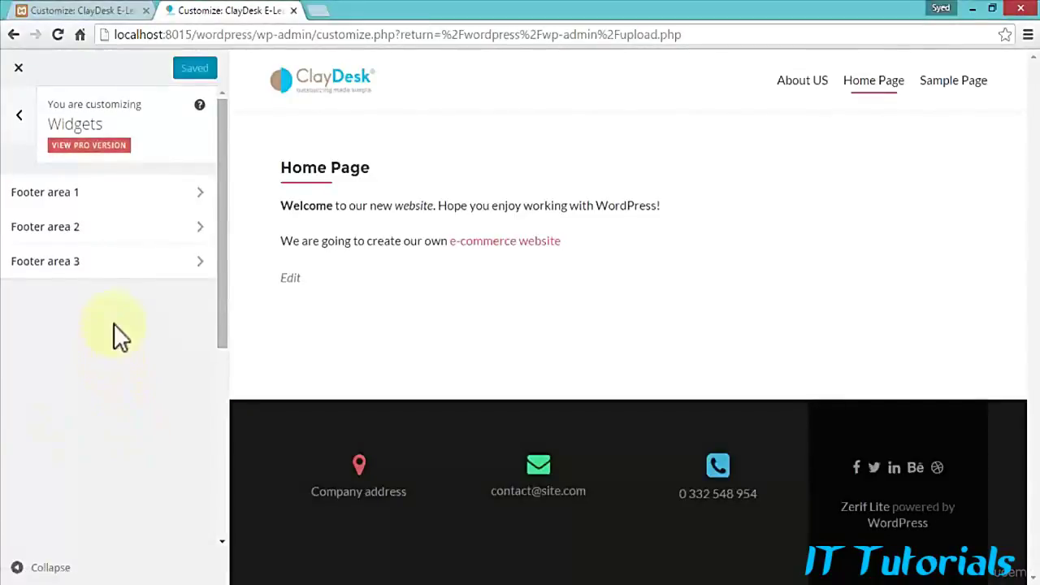
{"action": "left_click", "coordinate": [195, 195]}
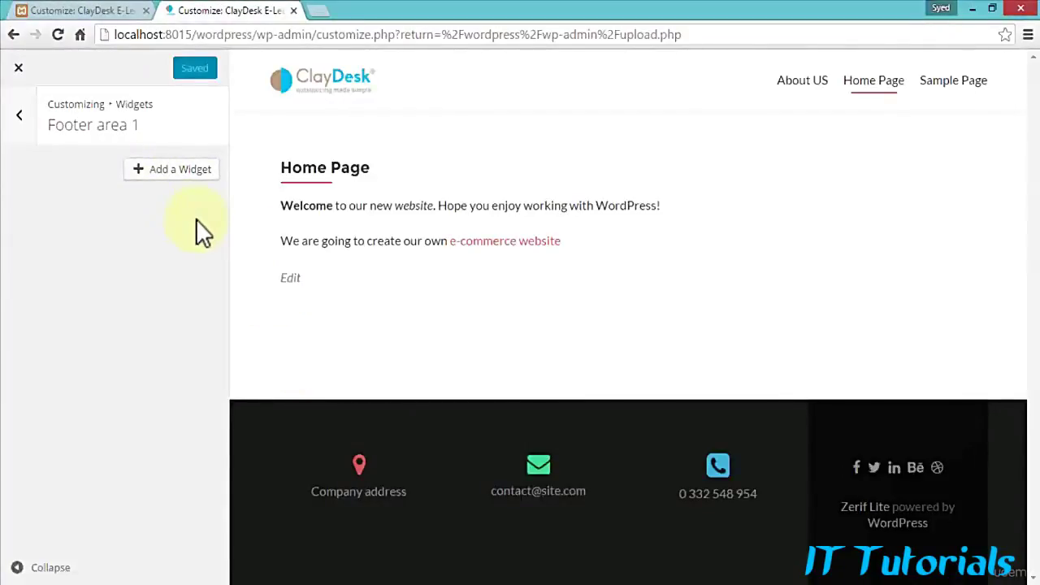
{"action": "left_click", "coordinate": [18, 69]}
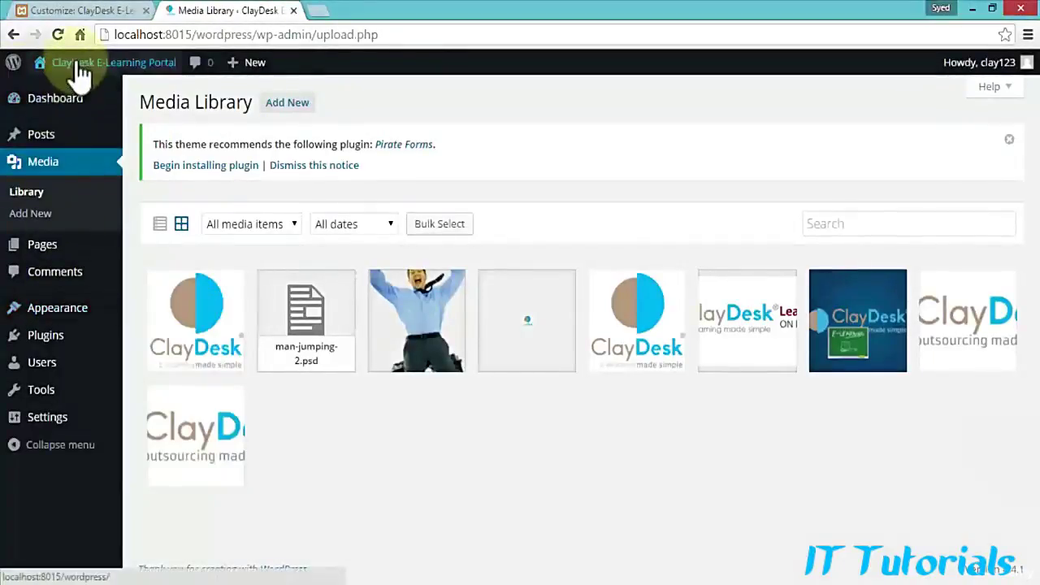
Step: Open the live ClayDesk site from Visit Site in a new browser tab and view it
{"action": "right_click", "coordinate": [55, 95]}
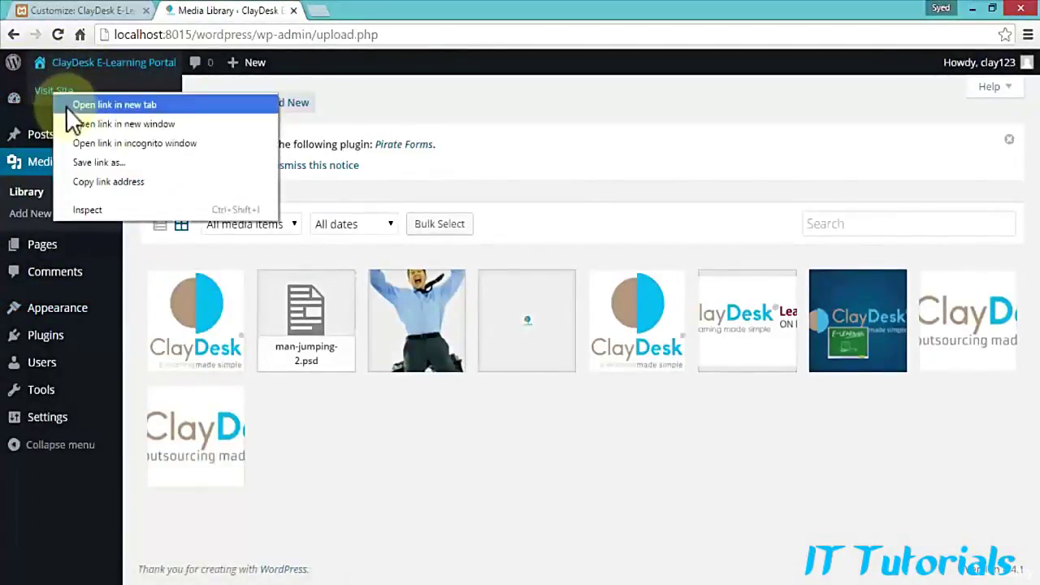
{"action": "left_click", "coordinate": [71, 108]}
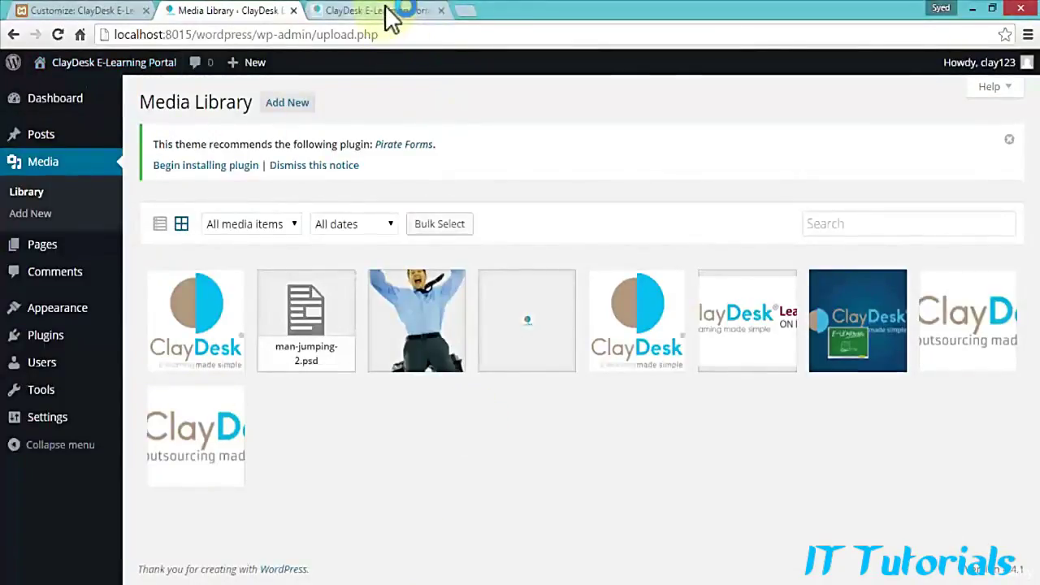
{"action": "left_click", "coordinate": [388, 12]}
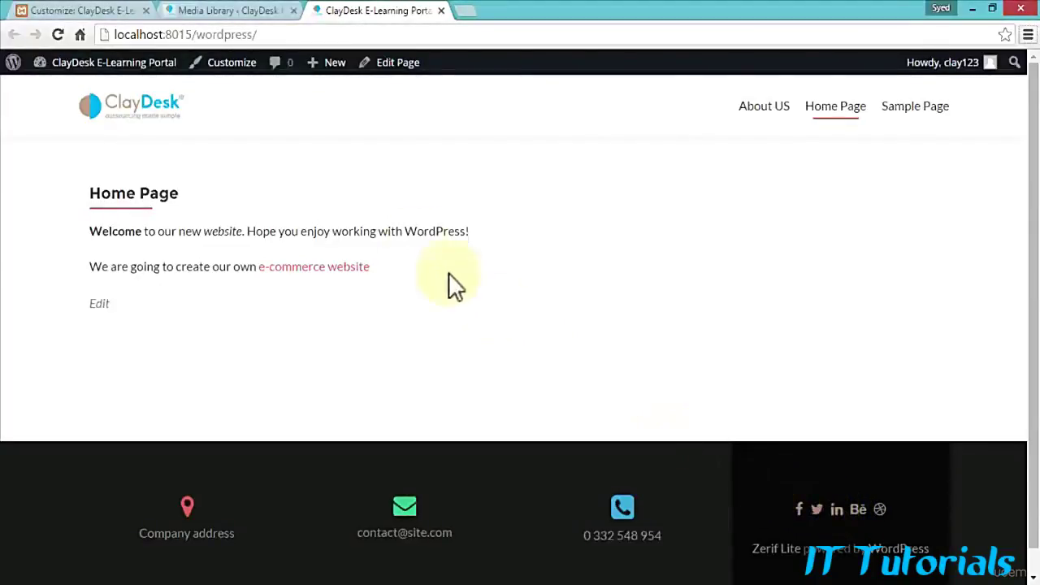
Step: Back in the Customizer, dismiss the image picker and go to General options > Footer Content
{"action": "left_click", "coordinate": [112, 12]}
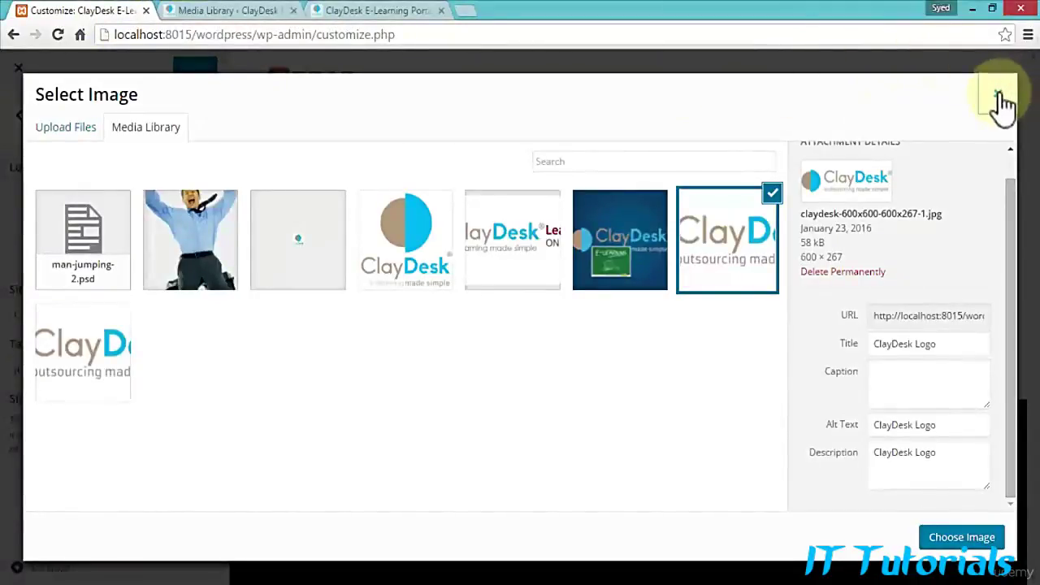
{"action": "left_click", "coordinate": [999, 95]}
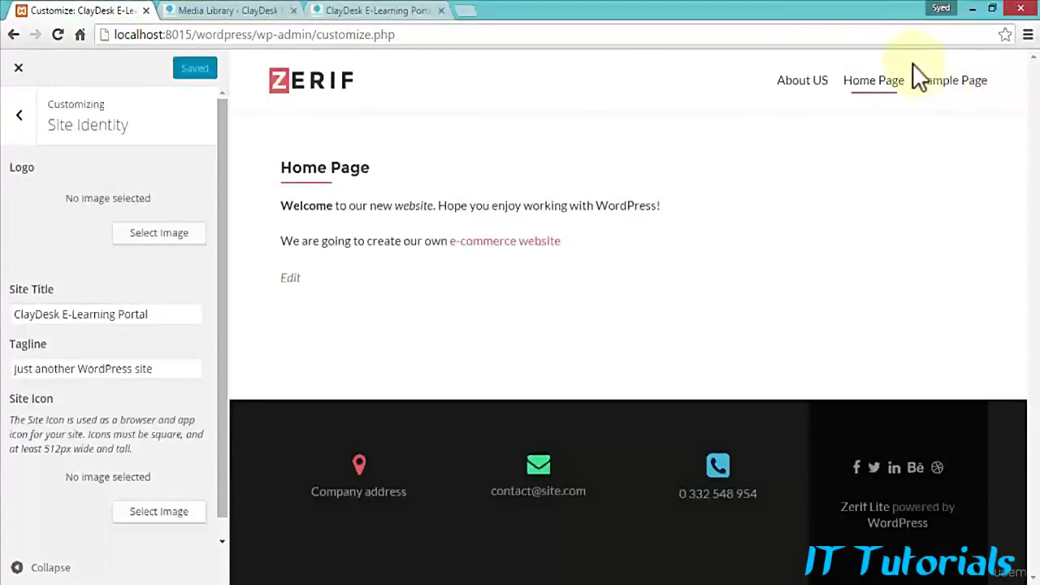
{"action": "left_click", "coordinate": [25, 124]}
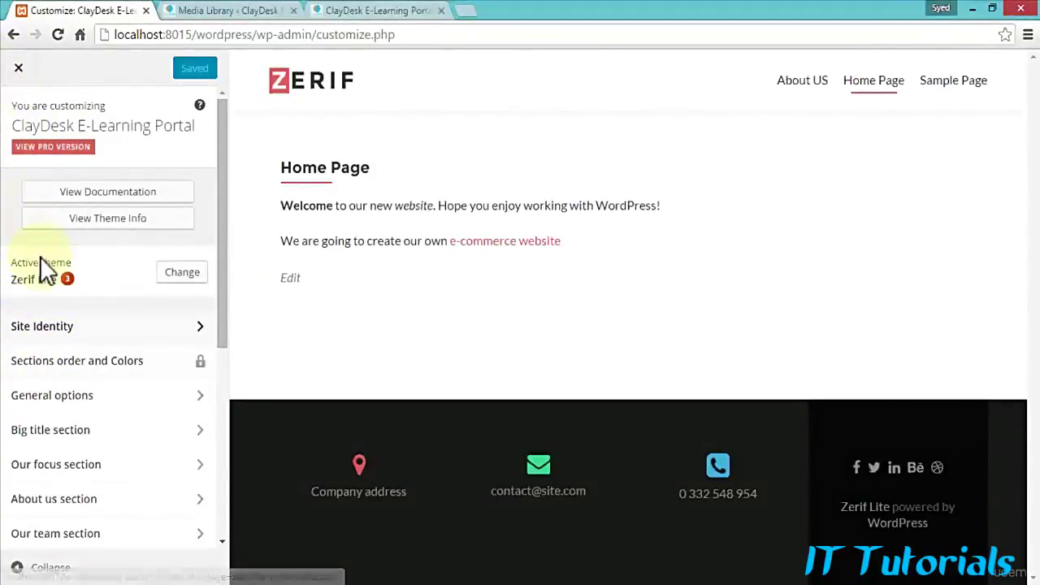
{"action": "left_click", "coordinate": [87, 396]}
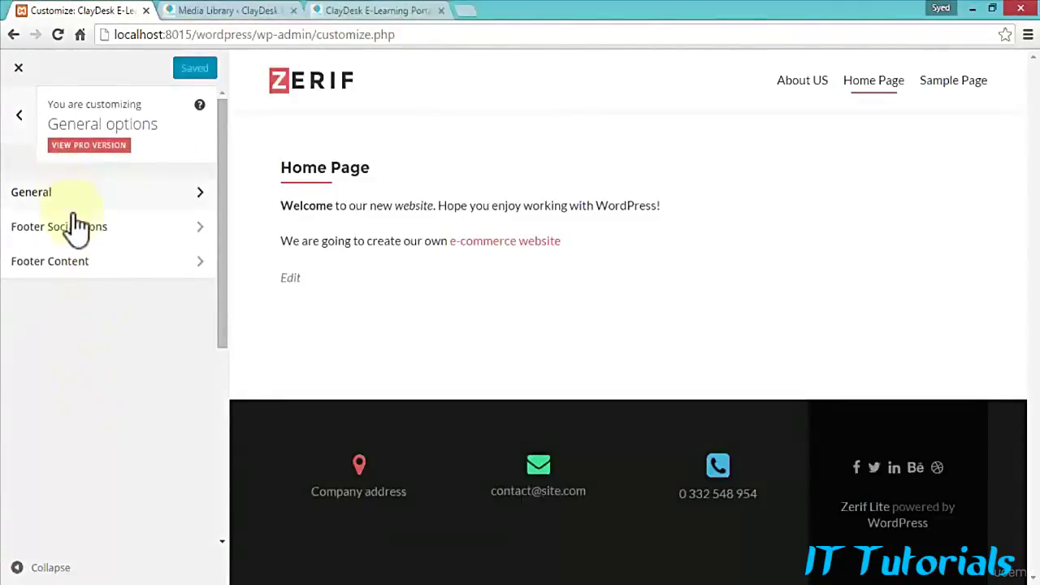
{"action": "left_click", "coordinate": [172, 280]}
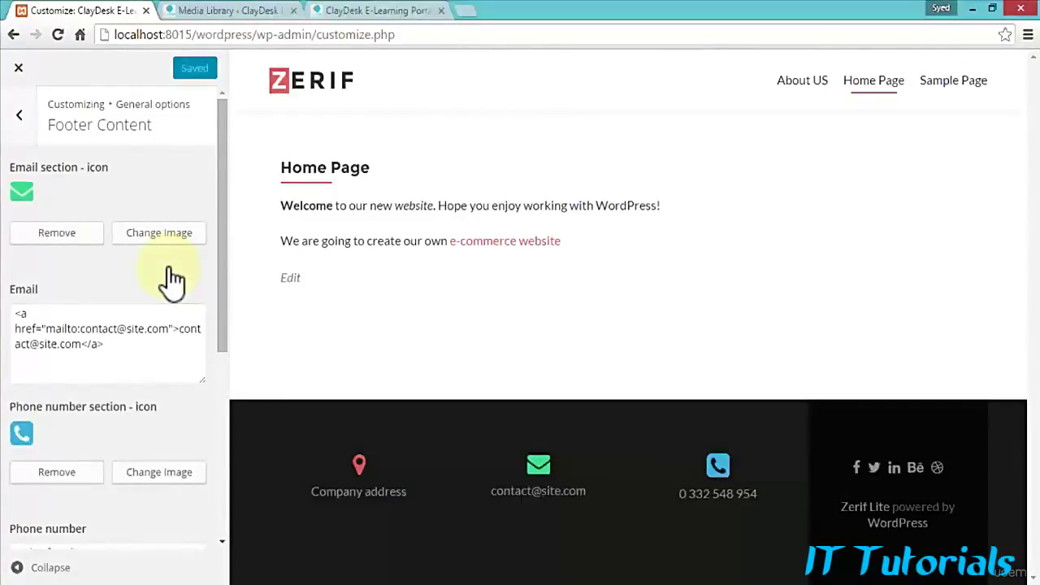
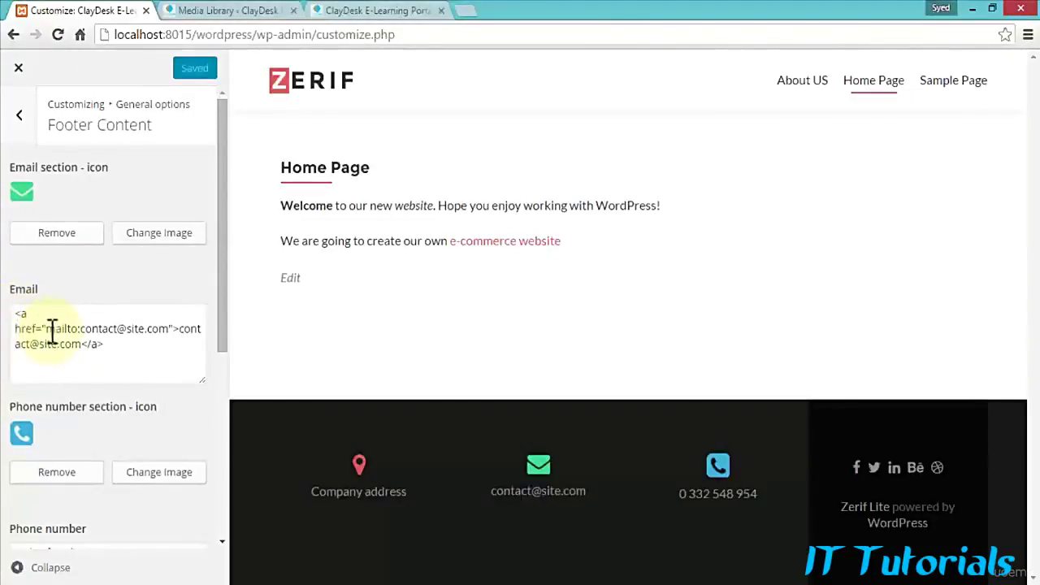
Step: Point the footer Email mailto link to the company's support address and relabel it Email-Us
{"action": "left_click_drag", "start_coordinate": [48, 328], "coordinate": [72, 328]}
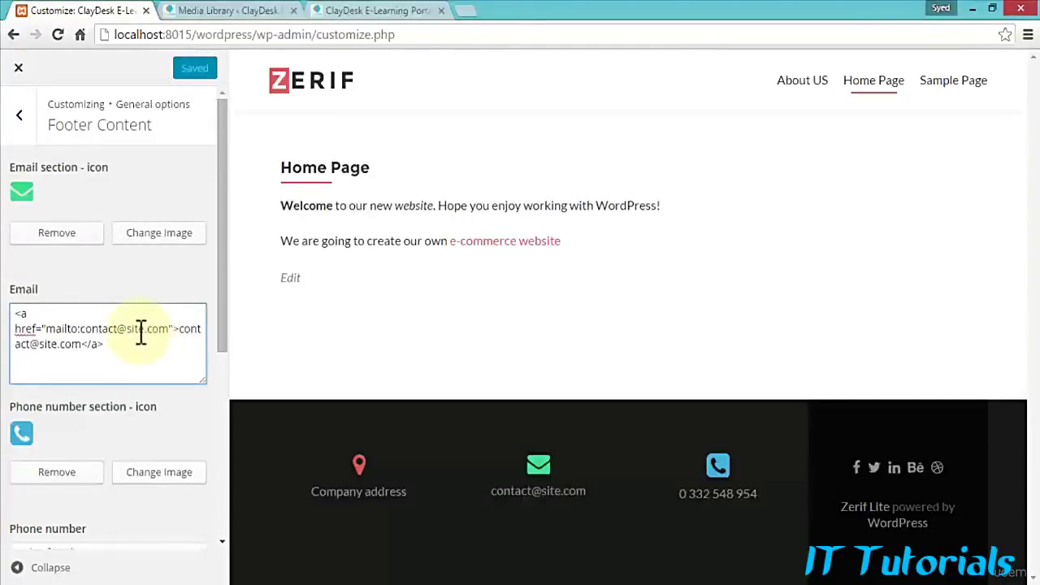
{"action": "double_click", "coordinate": [100, 328]}
{"action": "left_click", "coordinate": [113, 334]}
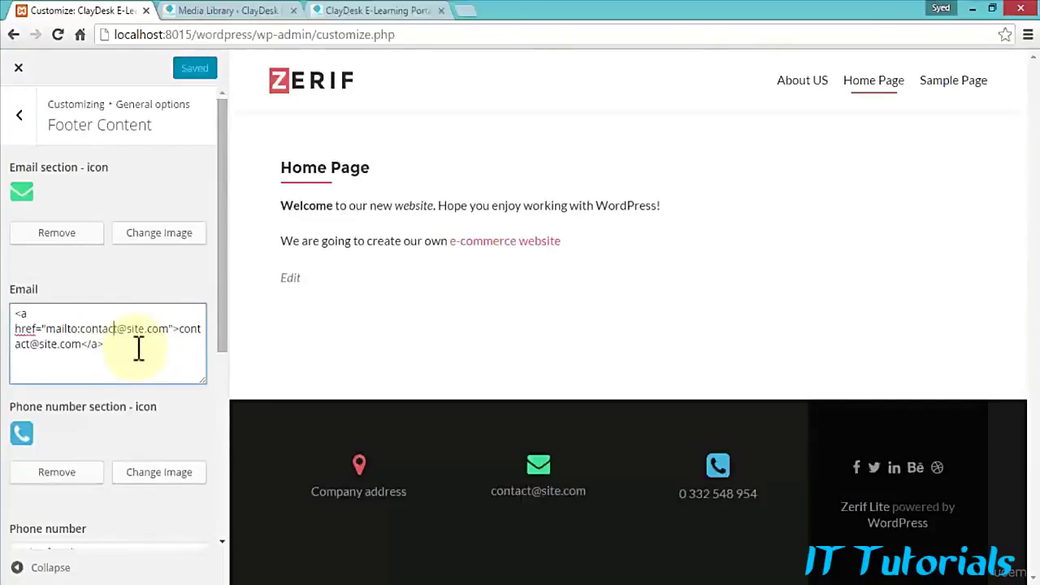
{"action": "key", "text": "BackSpace"}
{"action": "key", "text": "BackSpace"}
{"action": "key", "text": "BackSpace"}
{"action": "key", "text": "BackSpace"}
{"action": "key", "text": "BackSpace"}
{"action": "key", "text": "BackSpace"}
{"action": "key", "text": "BackSpace"}
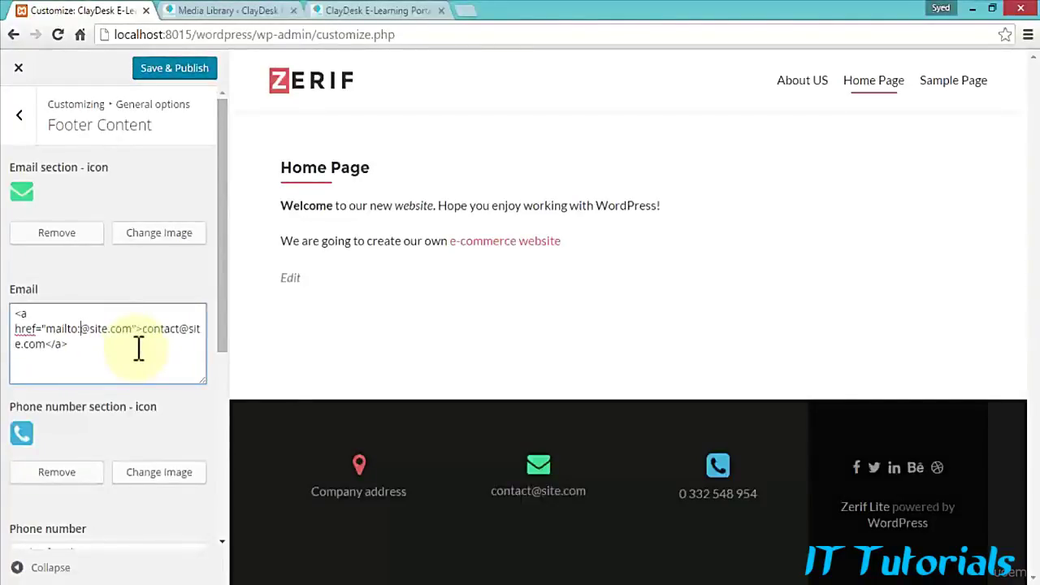
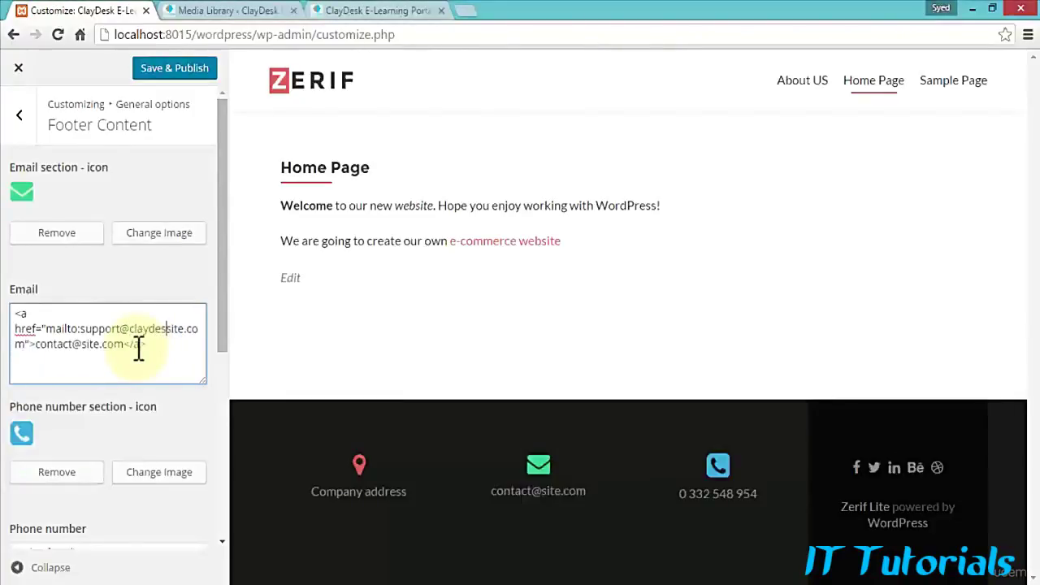
{"action": "key", "text": "Delete"}
{"action": "key", "text": "Delete"}
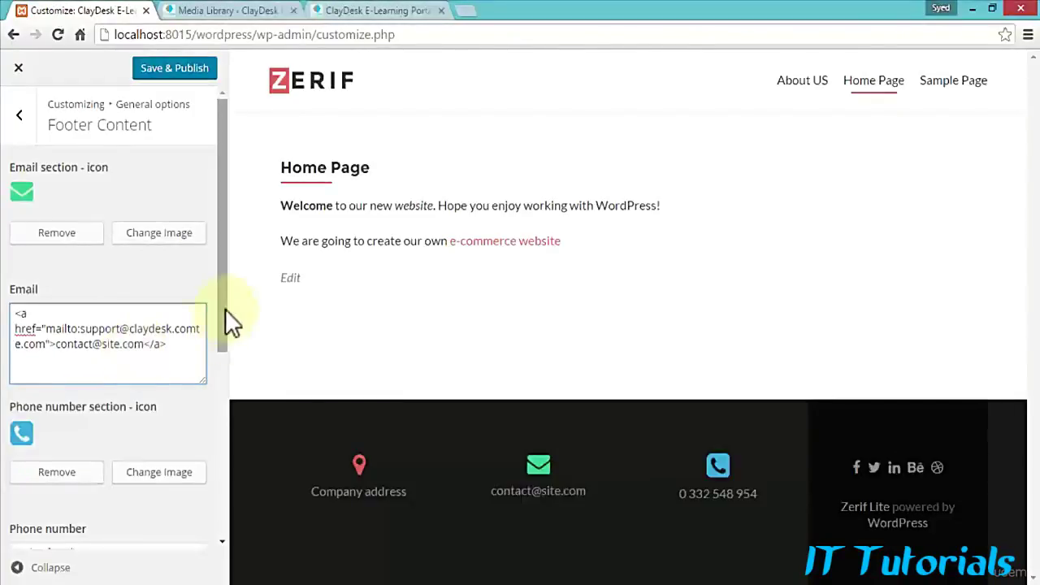
{"action": "key", "text": "Delete"}
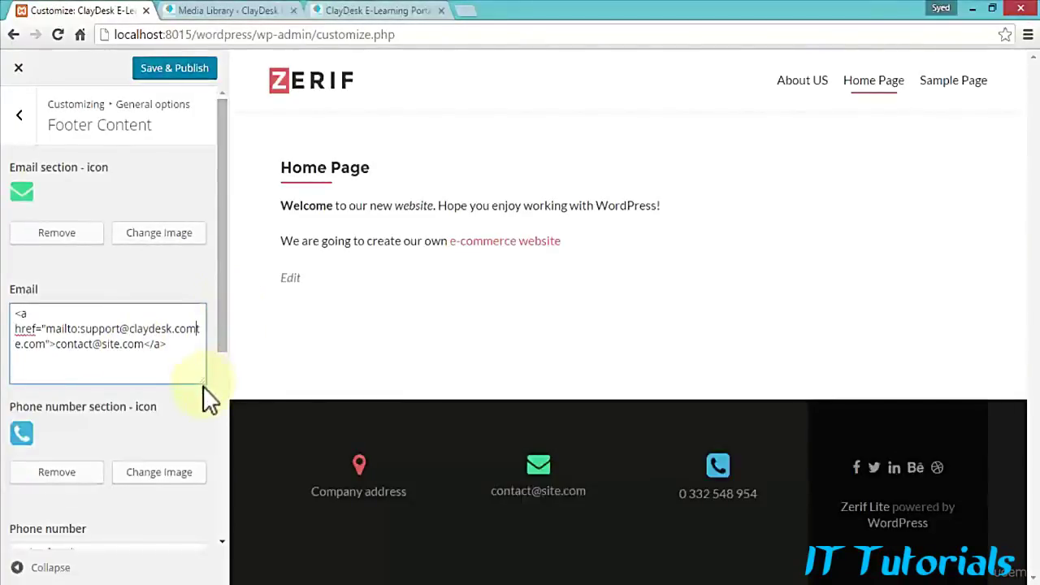
{"action": "left_click_drag", "start_coordinate": [204, 382], "coordinate": [204, 408]}
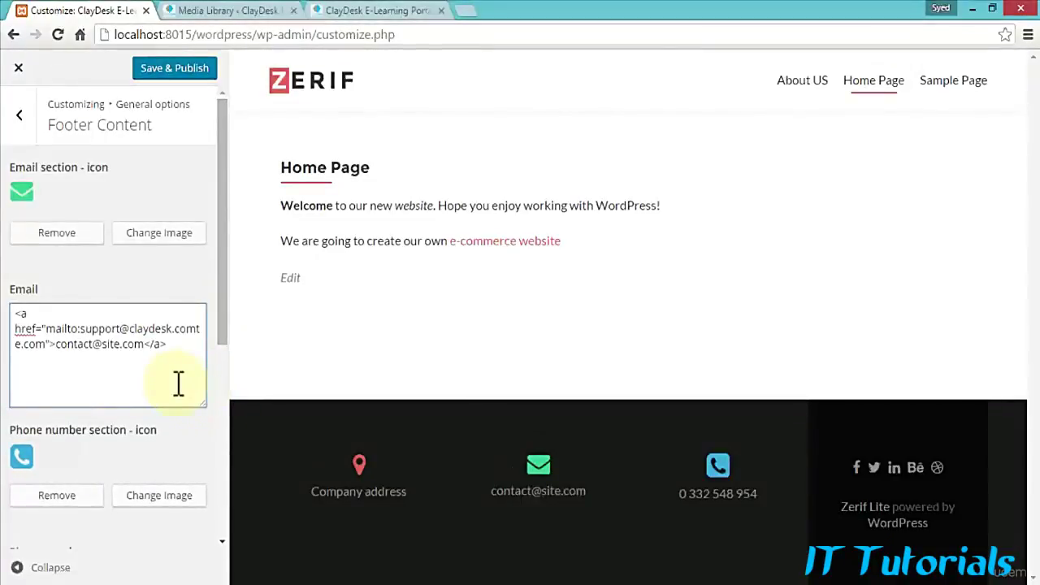
{"action": "key", "text": "Delete"}
{"action": "key", "text": "Delete"}
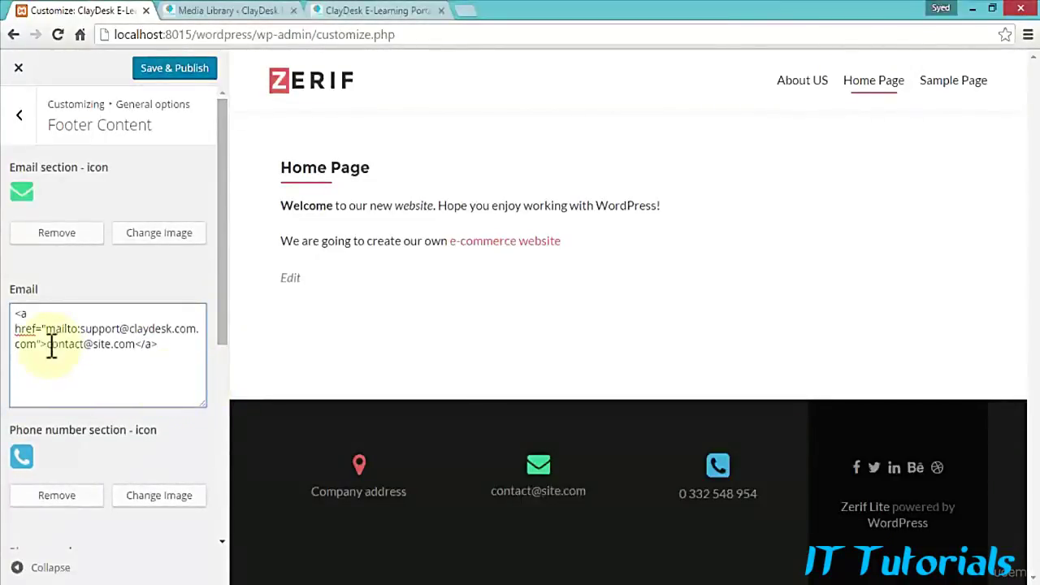
{"action": "left_click_drag", "start_coordinate": [47, 344], "coordinate": [118, 347]}
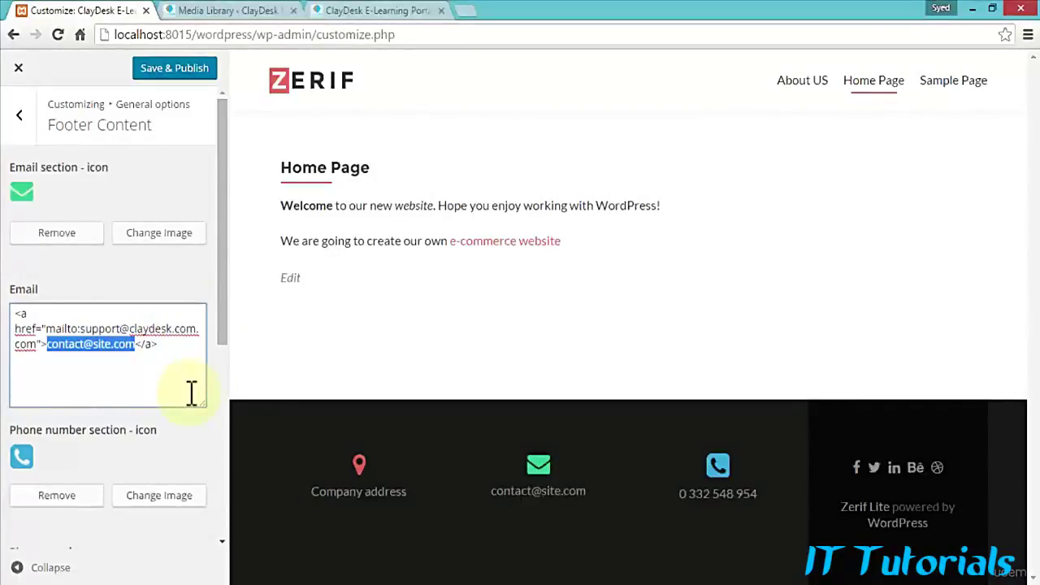
{"action": "type", "text": "Email"}
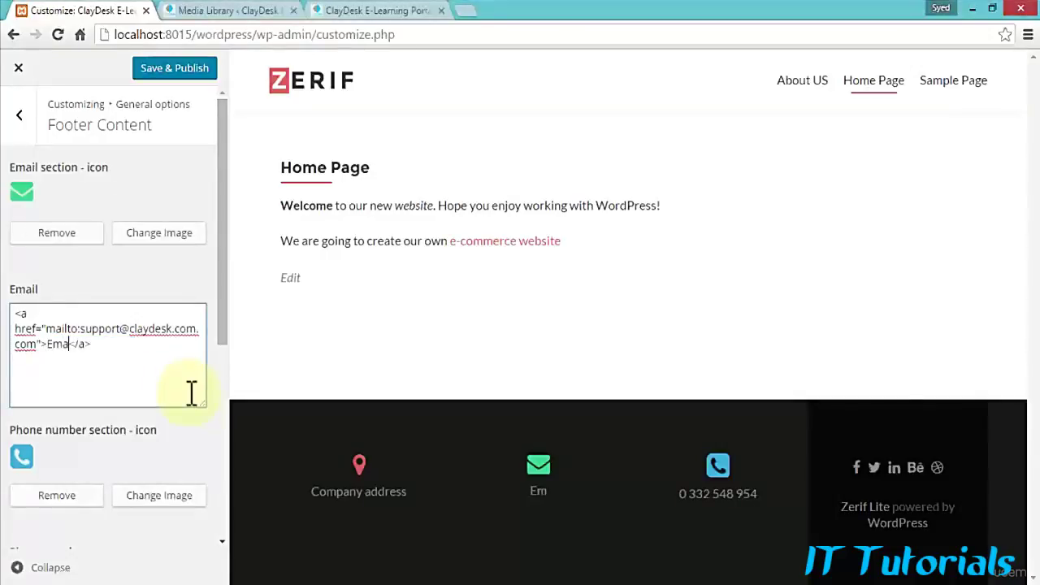
{"action": "type", "text": "-Us"}
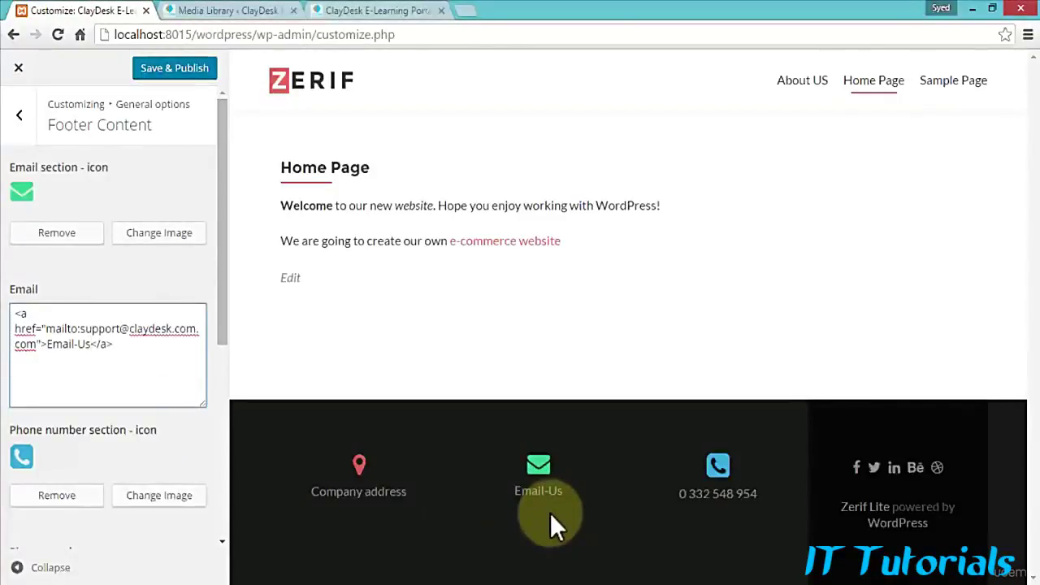
Step: Update the footer phone number's tel link and display text to the real number
{"action": "scroll", "coordinate": [88, 376], "scroll_direction": "down", "scroll_amount": 3}
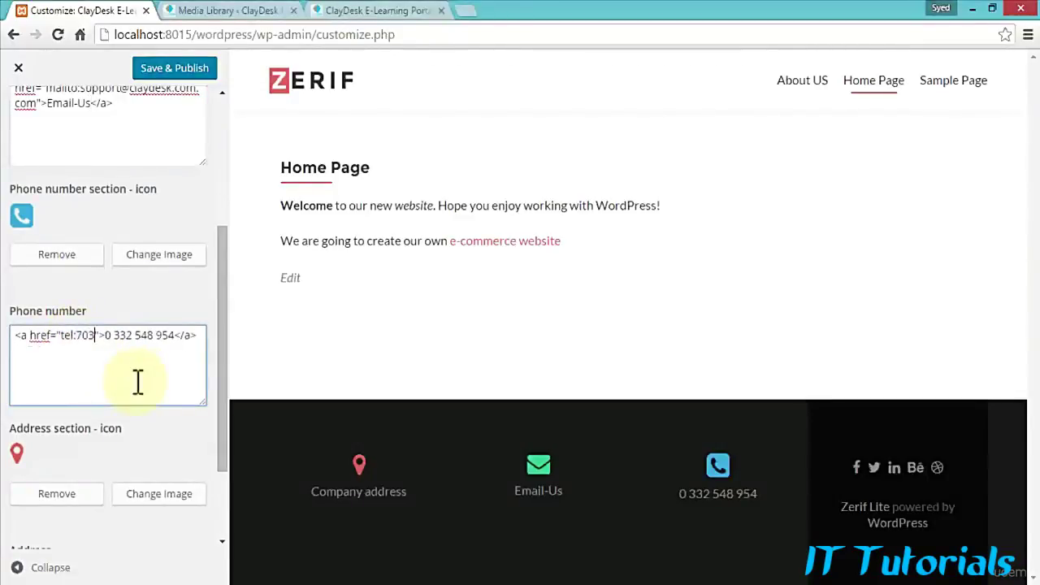
{"action": "type", "text": "6-30"}
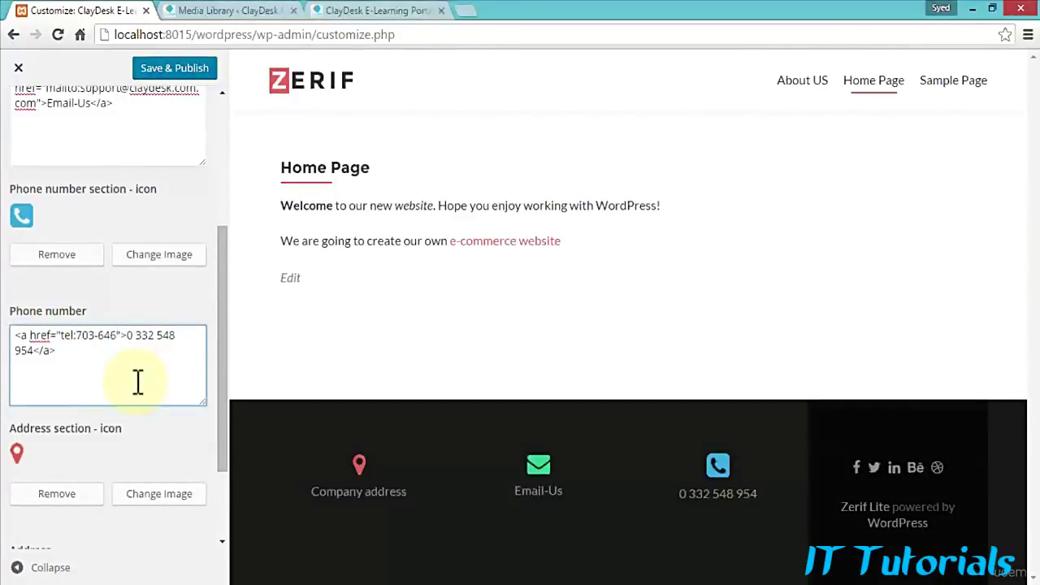
{"action": "type", "text": "43"}
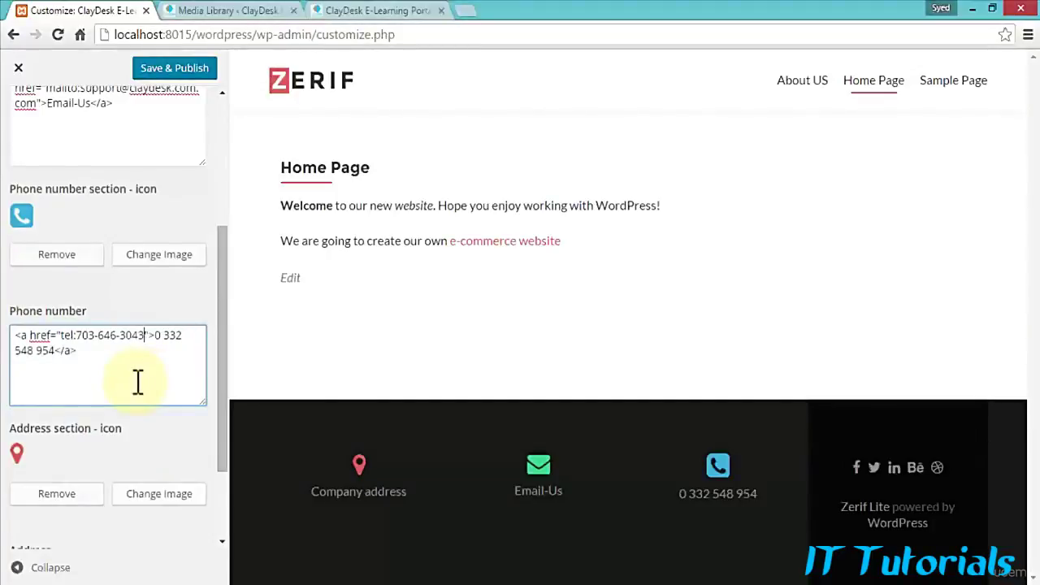
{"action": "left_click_drag", "start_coordinate": [155, 335], "coordinate": [62, 357]}
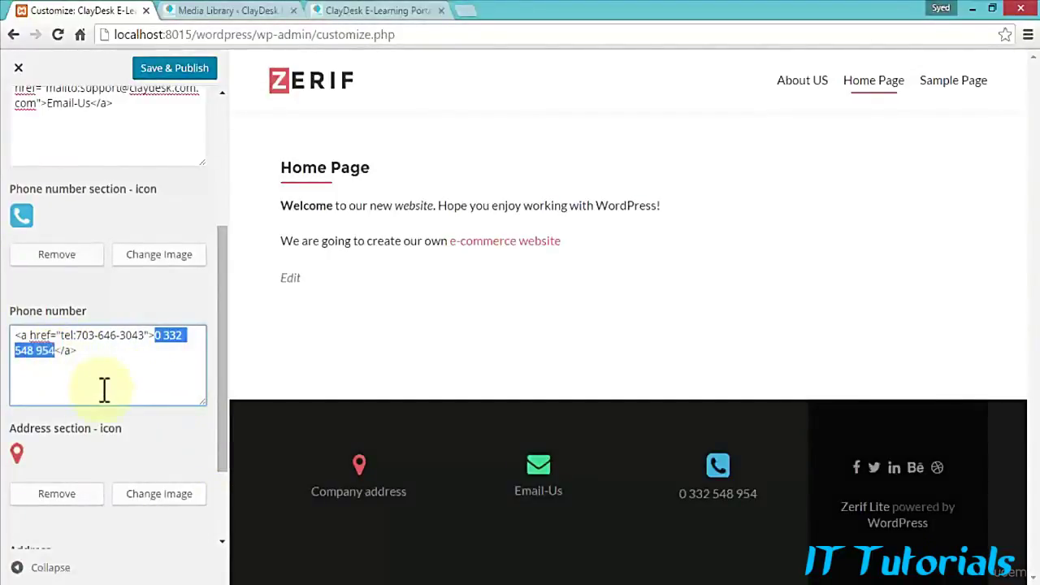
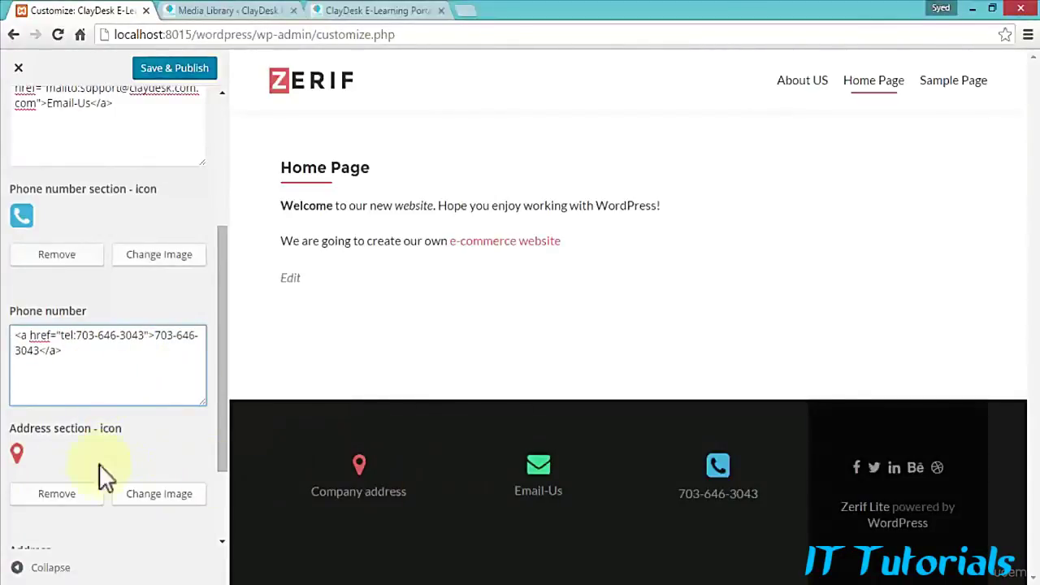
Step: Replace 'Company address' with the two-line street address and ZIP code, then publish
{"action": "scroll", "coordinate": [76, 459], "scroll_direction": "down", "scroll_amount": 3}
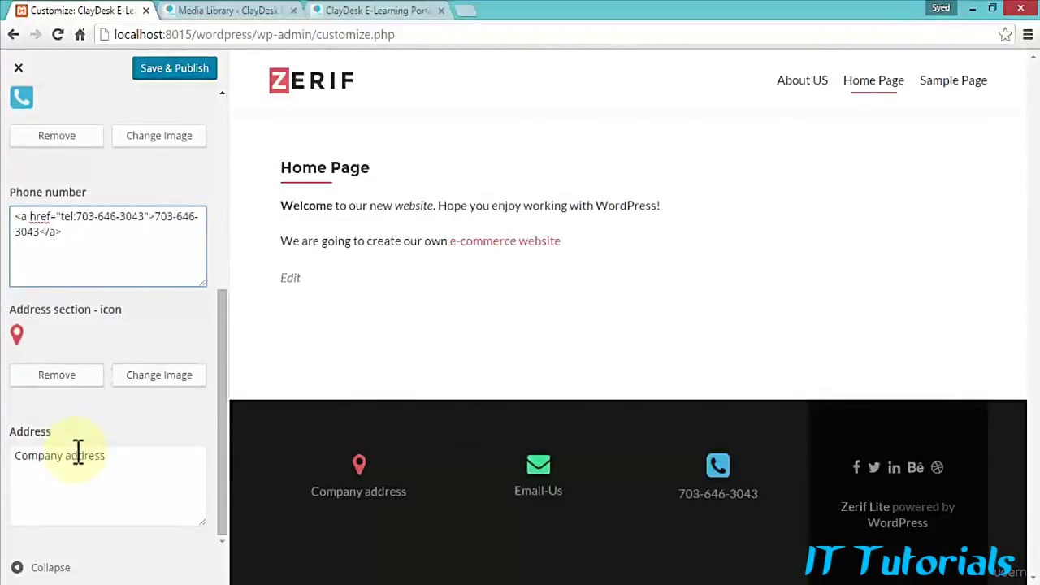
{"action": "left_click", "coordinate": [146, 469]}
{"action": "left_click_drag", "start_coordinate": [14, 461], "coordinate": [118, 491]}
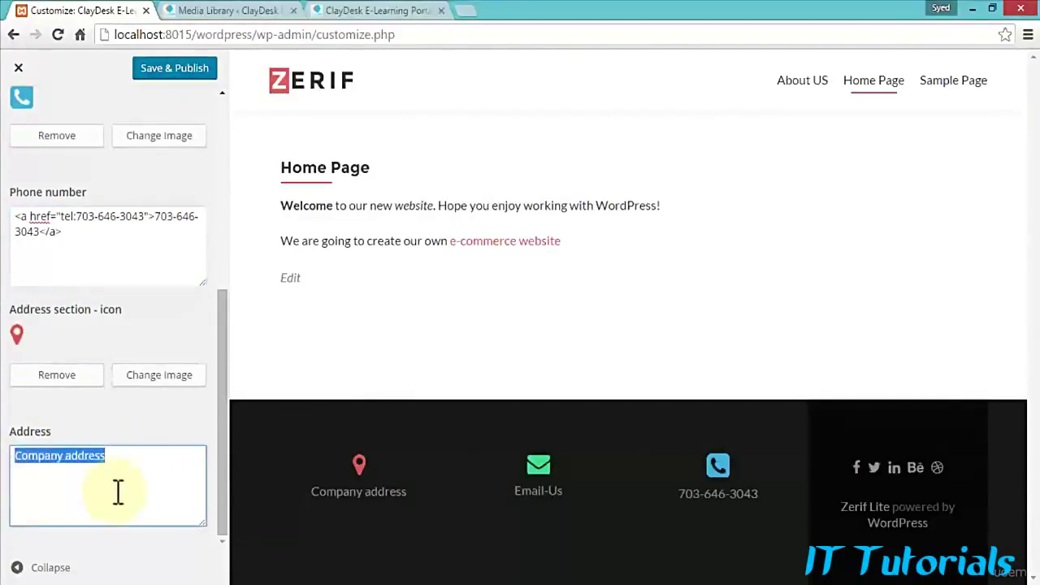
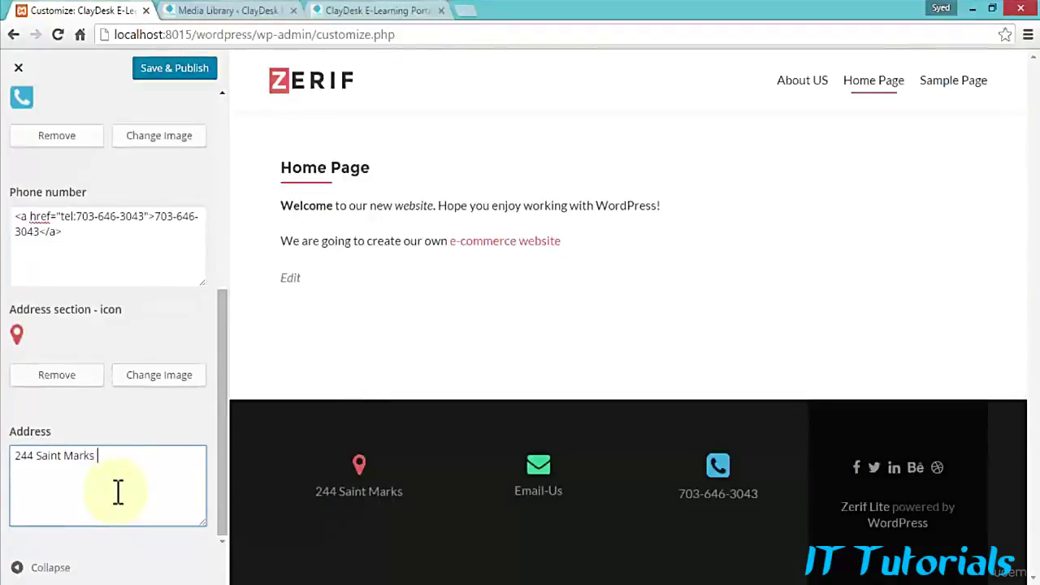
{"action": "key", "text": "Return"}
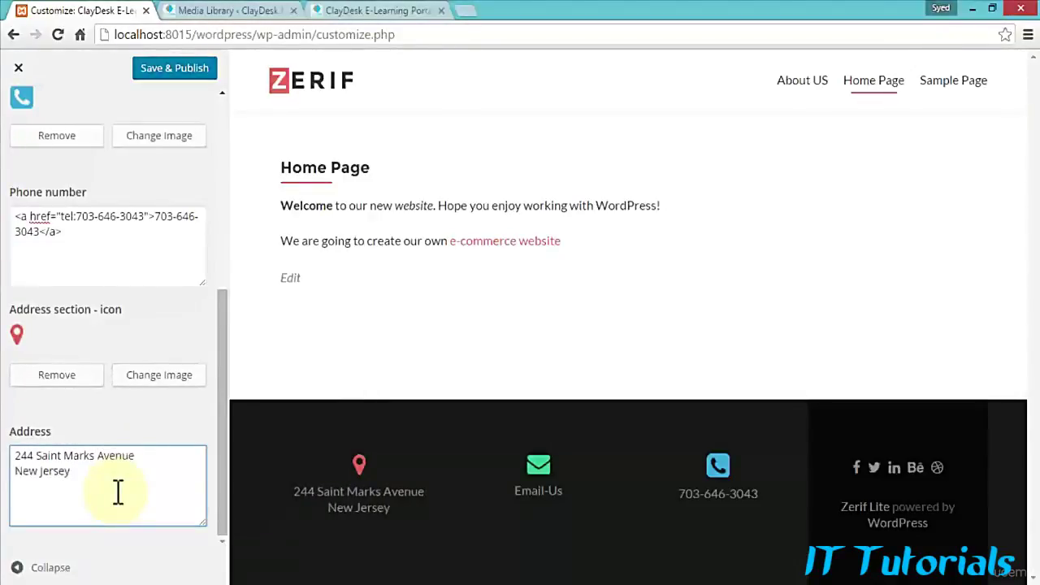
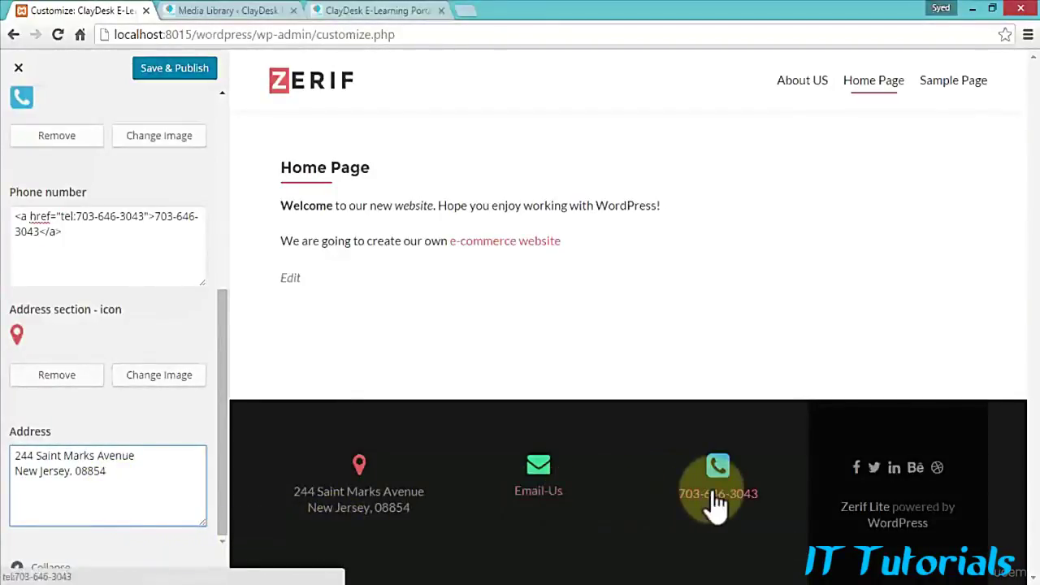
{"action": "scroll", "coordinate": [90, 357], "scroll_direction": "up", "scroll_amount": 1}
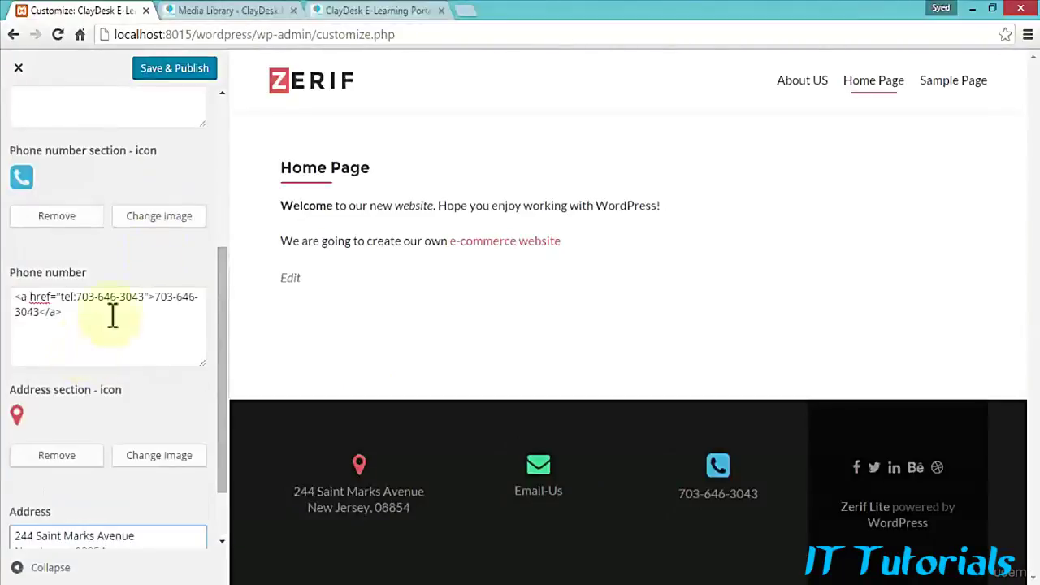
{"action": "left_click", "coordinate": [173, 75]}
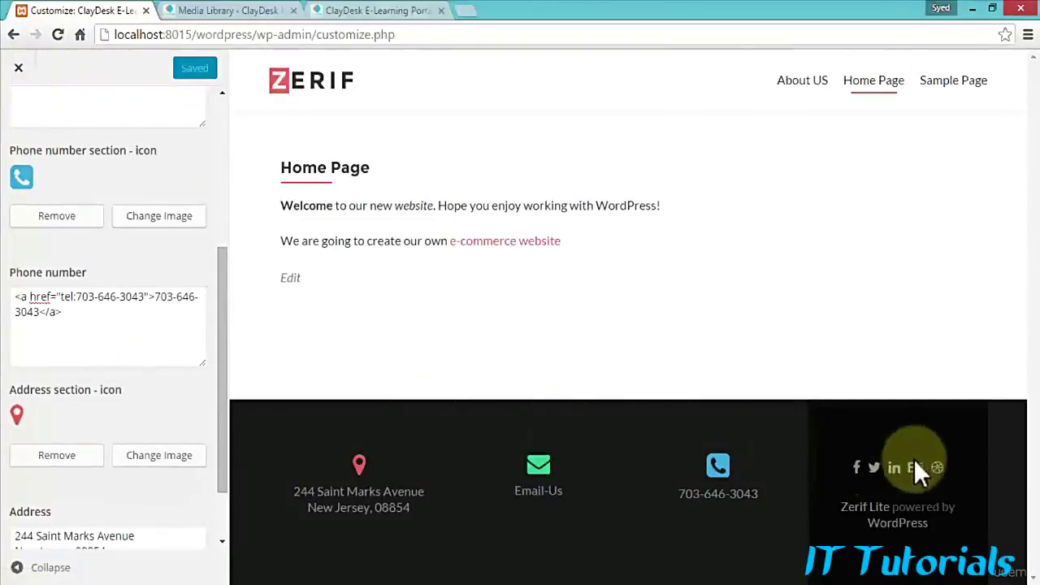
Step: Exit to the Dashboard and reopen Appearance > Customize at General options
{"action": "left_click", "coordinate": [15, 69]}
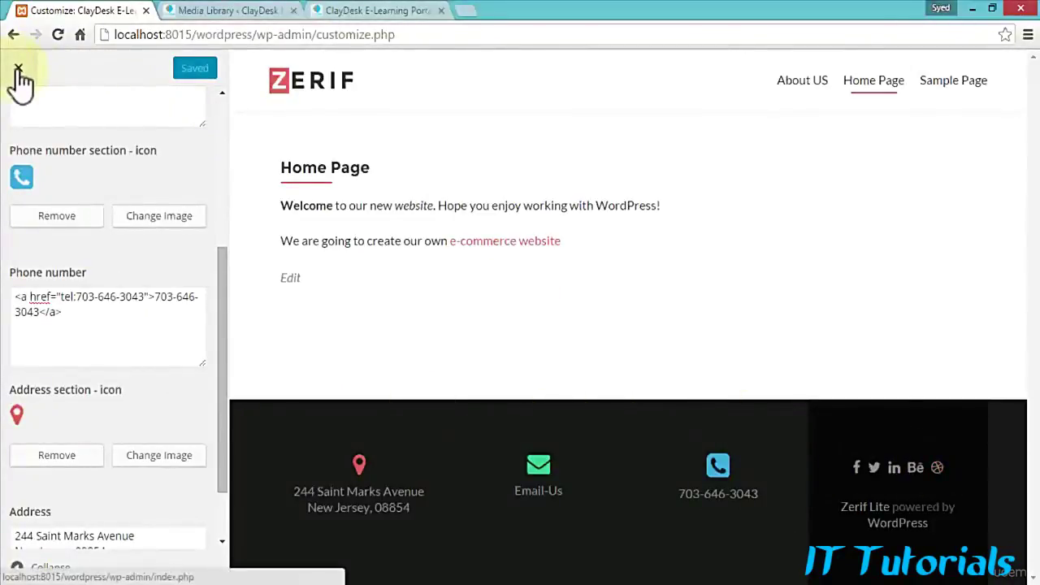
{"action": "mouse_move", "coordinate": [60, 317]}
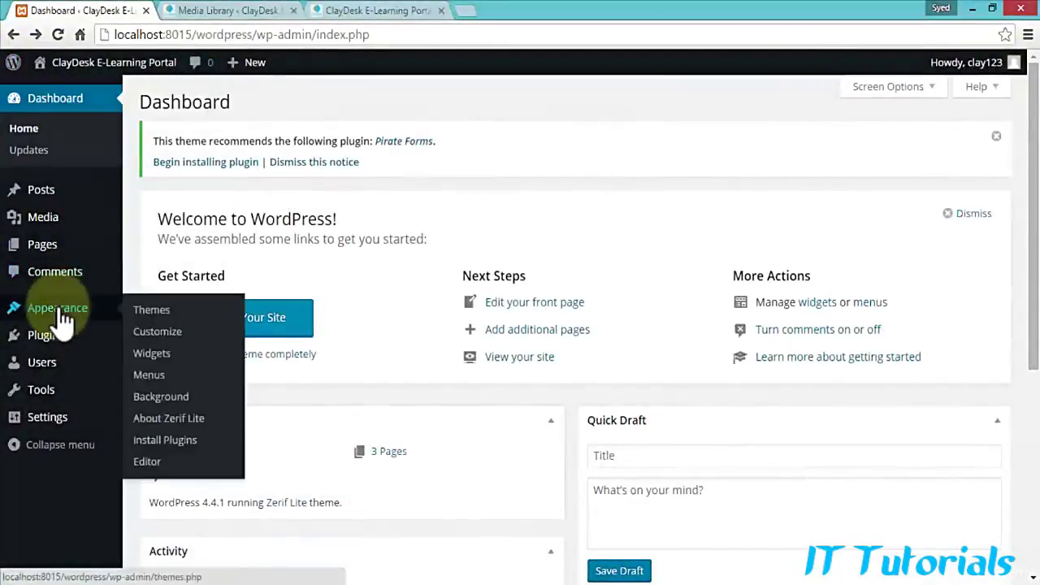
{"action": "left_click", "coordinate": [167, 333]}
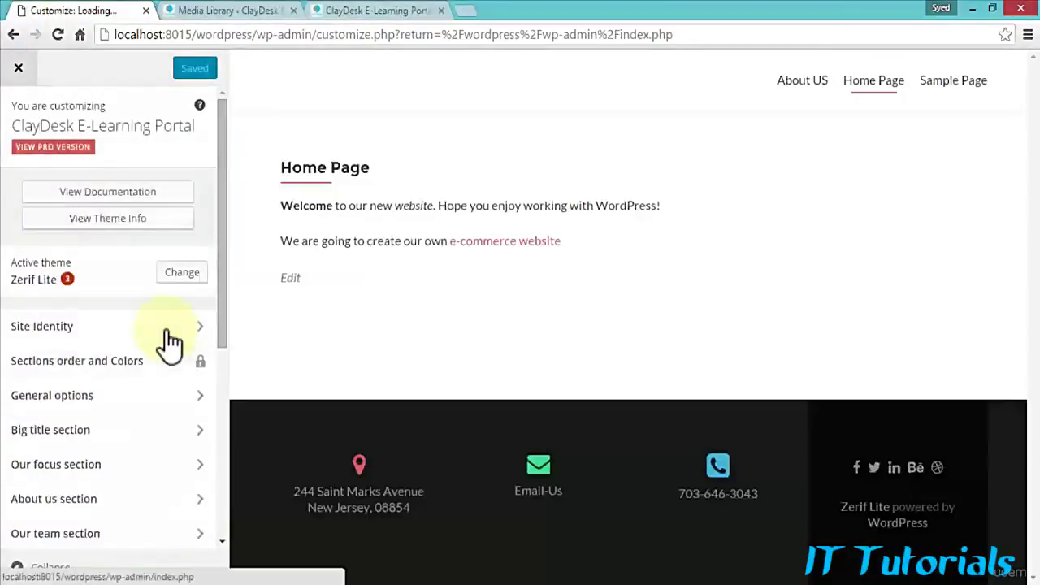
{"action": "left_click", "coordinate": [93, 396]}
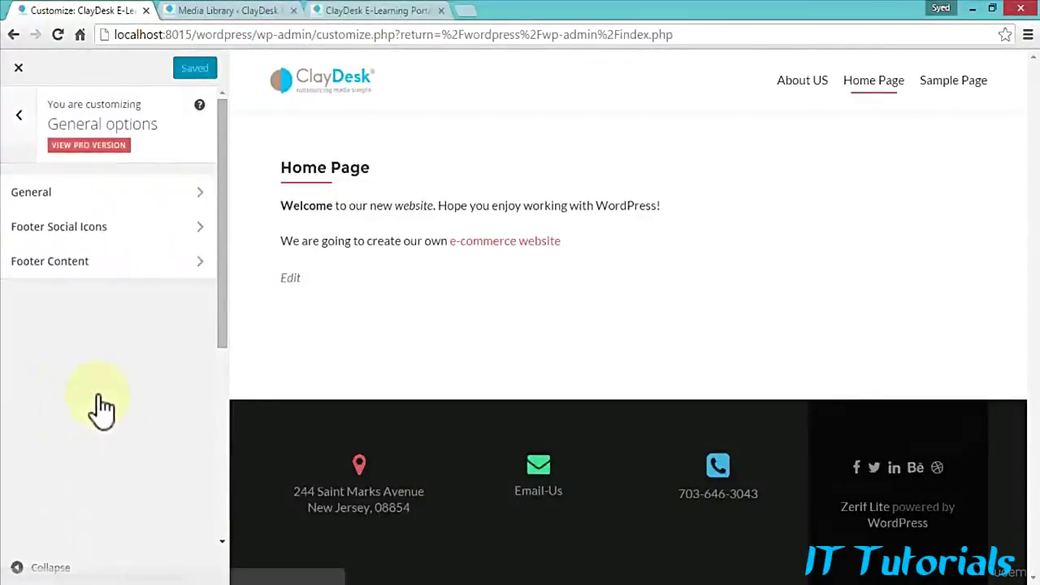
{"action": "left_click", "coordinate": [186, 235]}
{"action": "left_click_drag", "start_coordinate": [39, 196], "coordinate": [8, 205]}
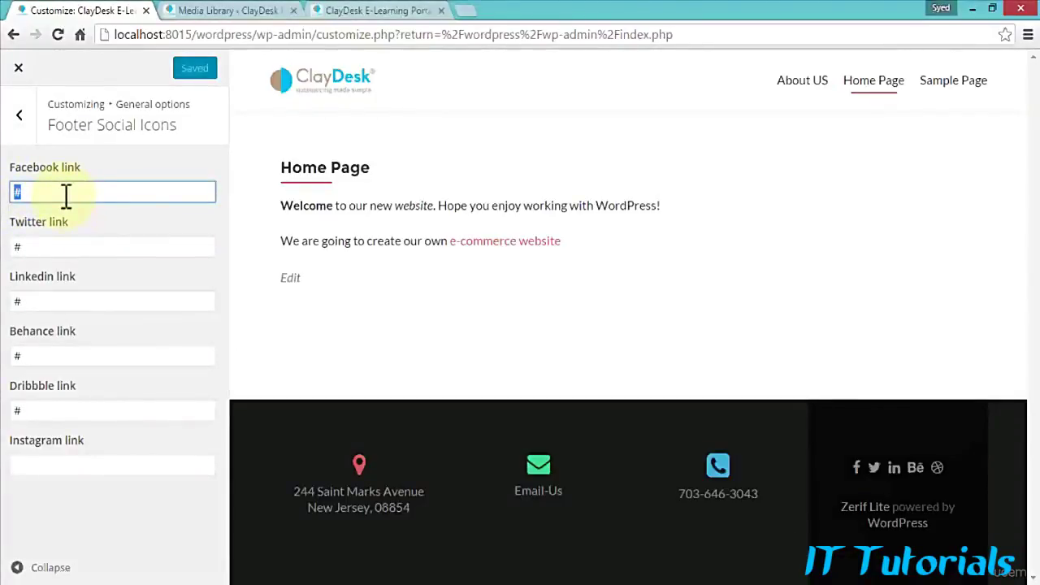
{"action": "type", "text": "http"}
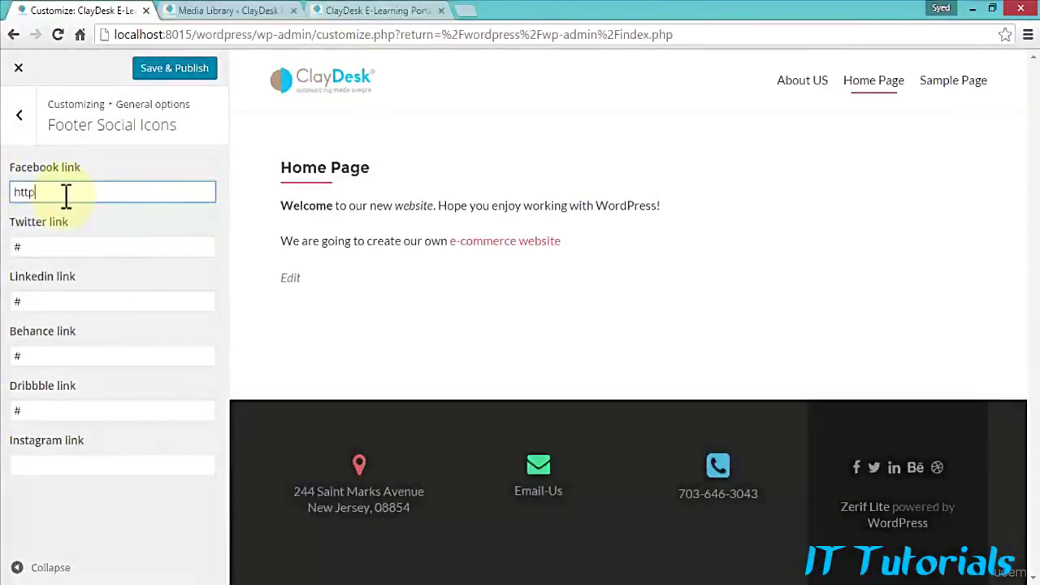
{"action": "type", "text": "s://"}
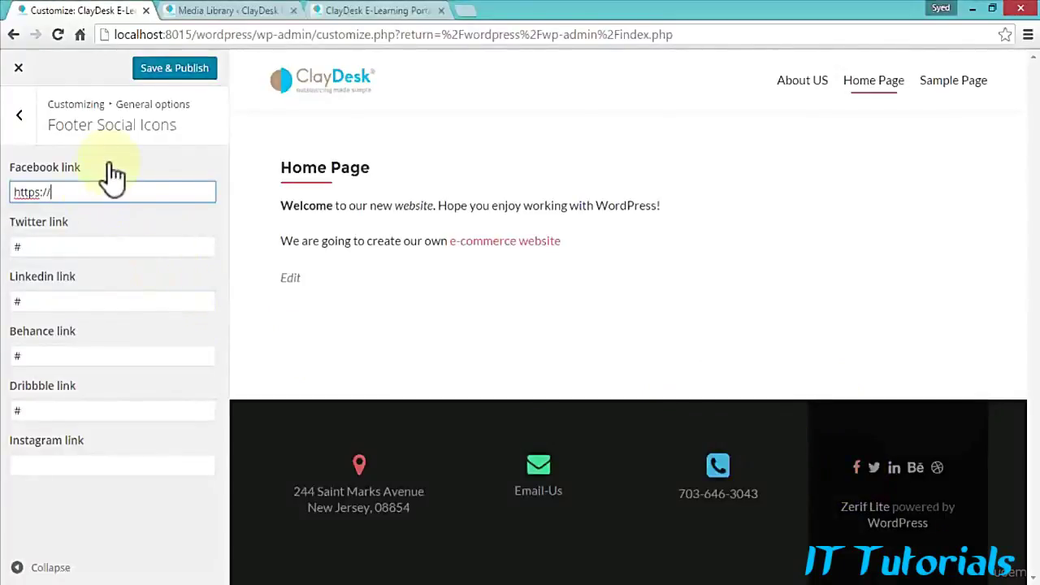
{"action": "type", "text": "www."}
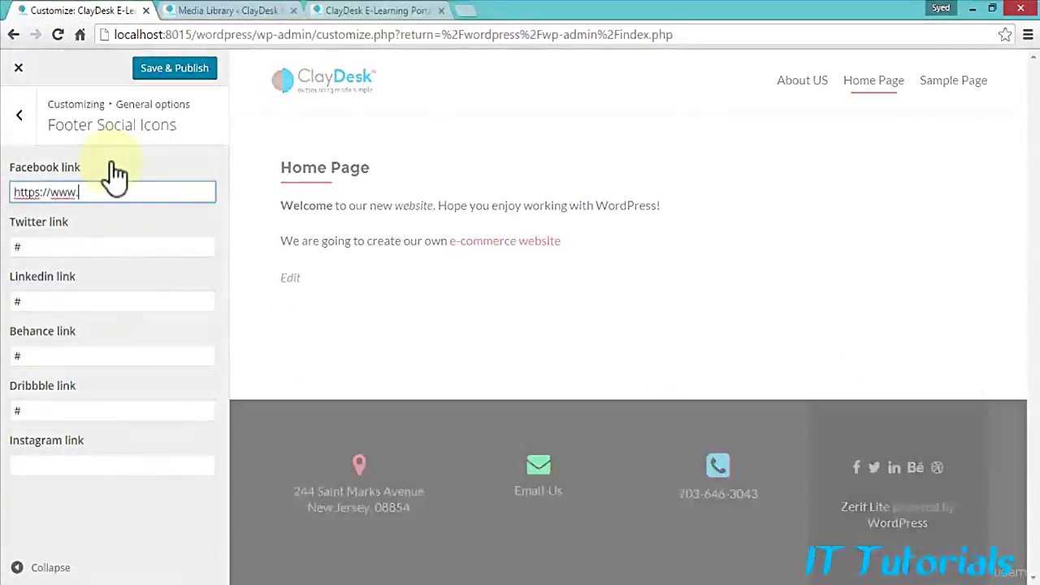
{"action": "type", "text": "facebook"}
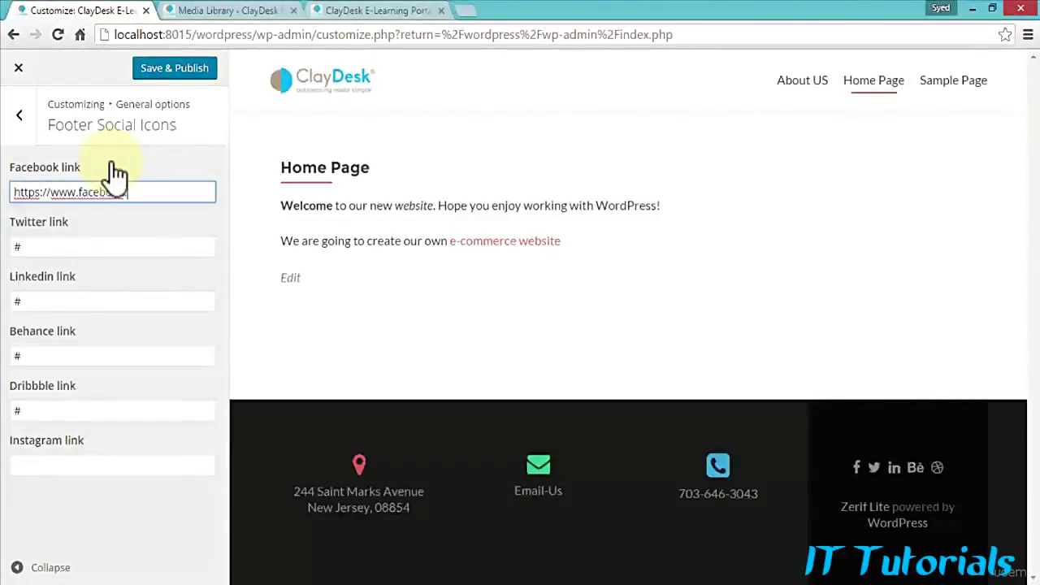
{"action": "type", "text": ".com/clayde"}
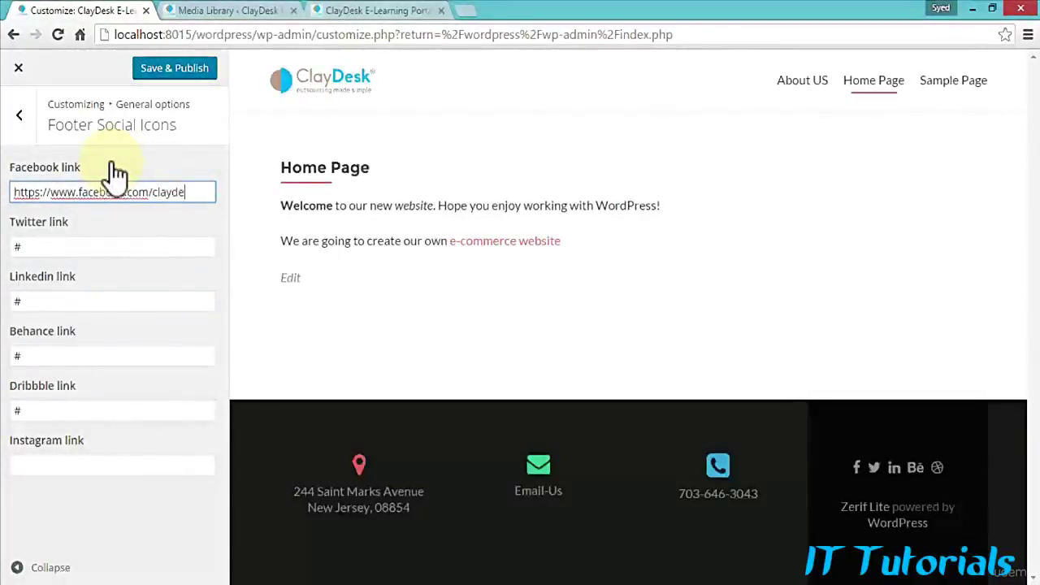
{"action": "type", "text": "sk"}
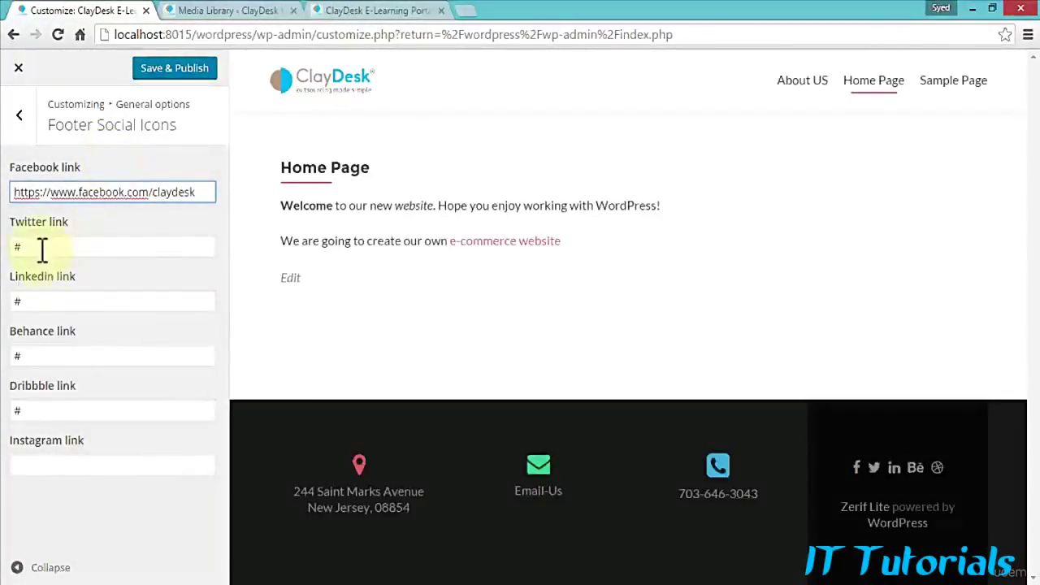
{"action": "left_click_drag", "start_coordinate": [40, 248], "coordinate": [4, 247]}
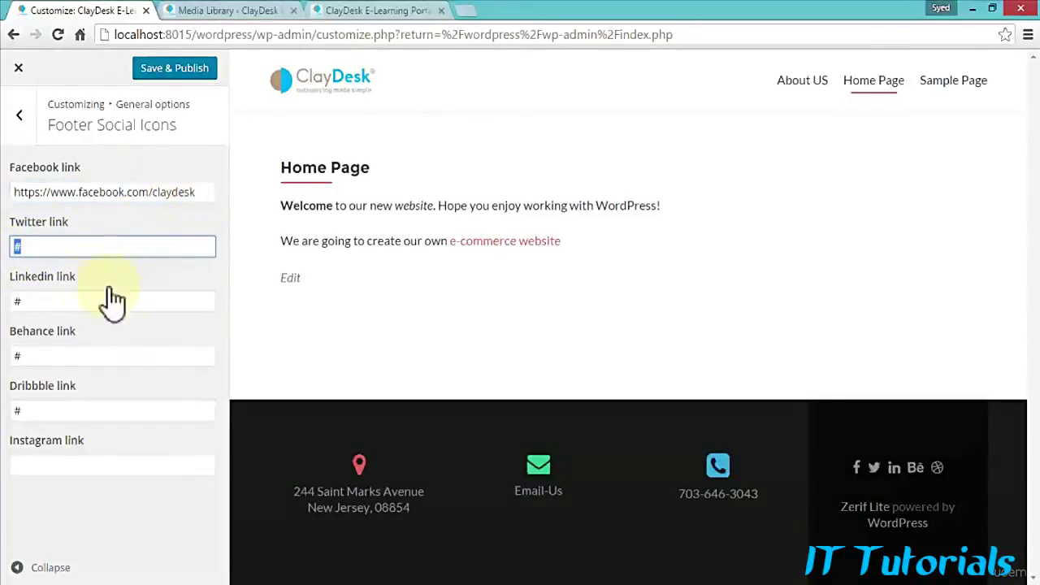
{"action": "type", "text": "https"}
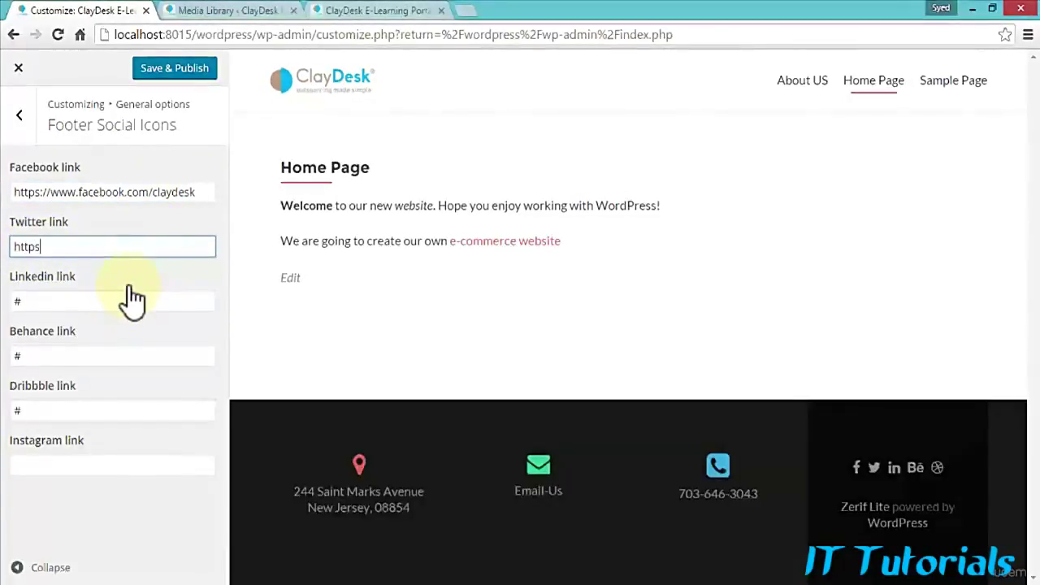
{"action": "type", "text": "://"}
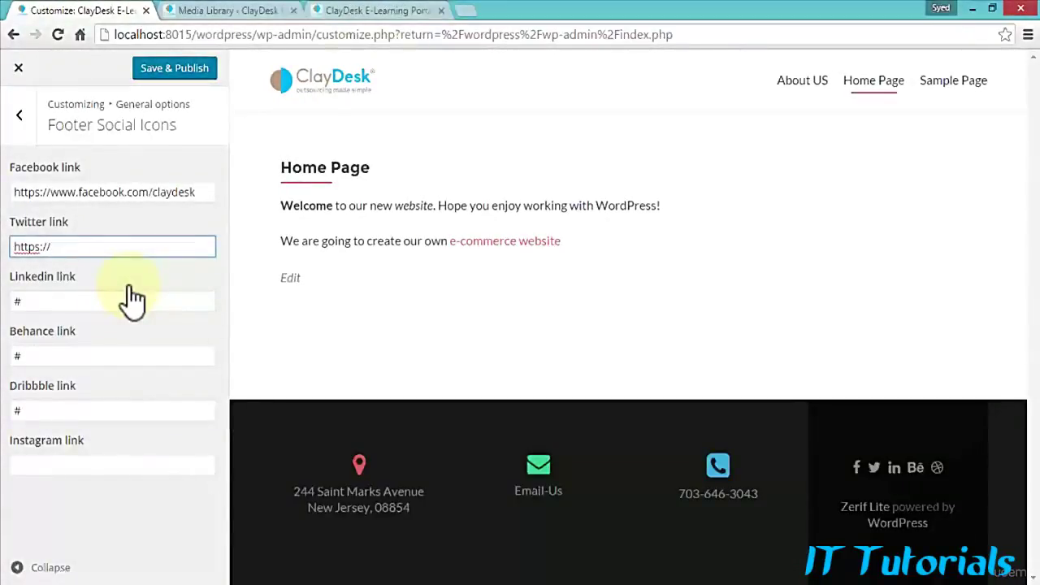
{"action": "type", "text": "www.t"}
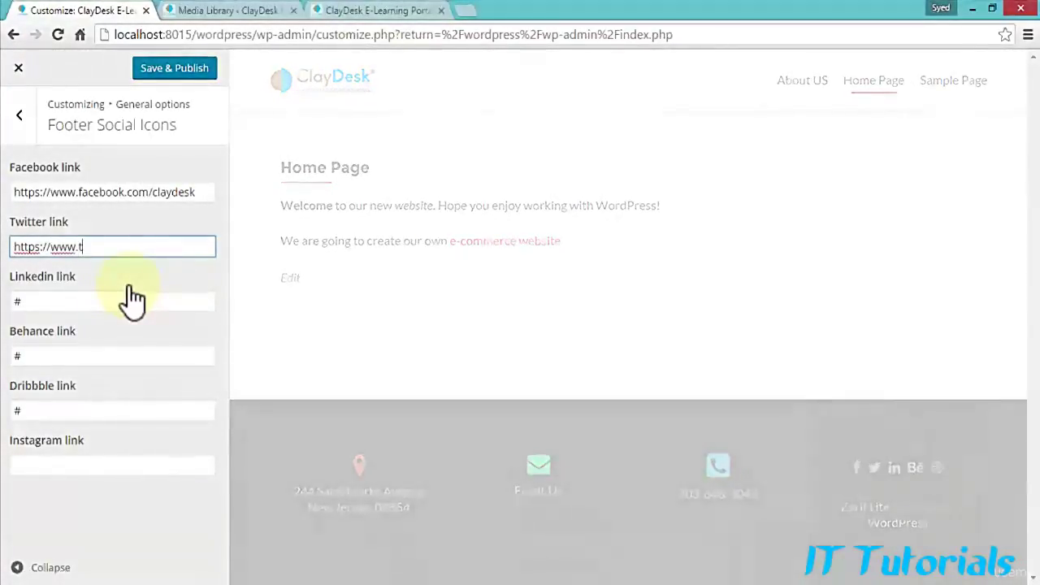
{"action": "type", "text": "witter.com"}
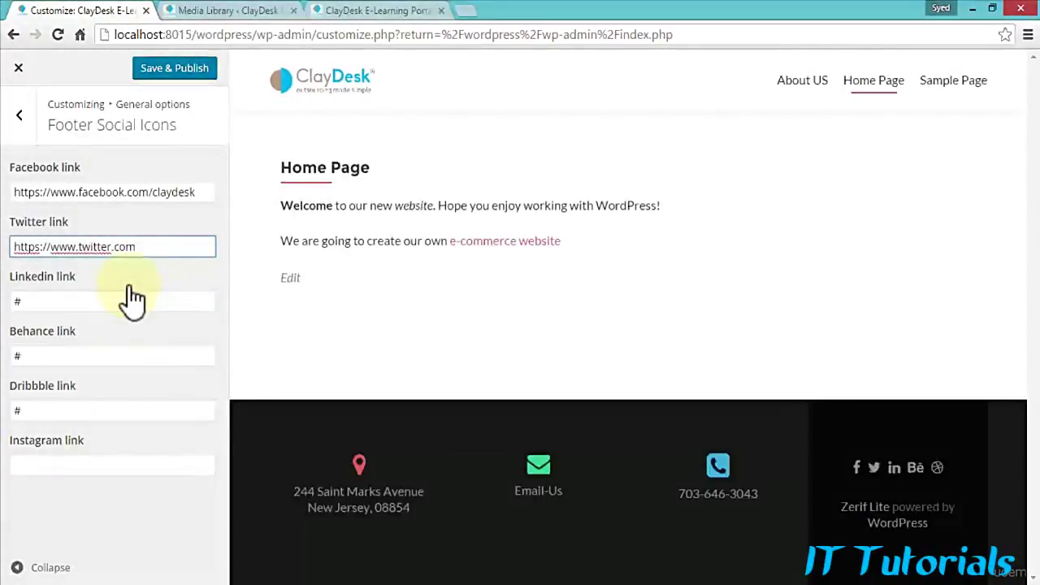
{"action": "type", "text": "/claydesk"}
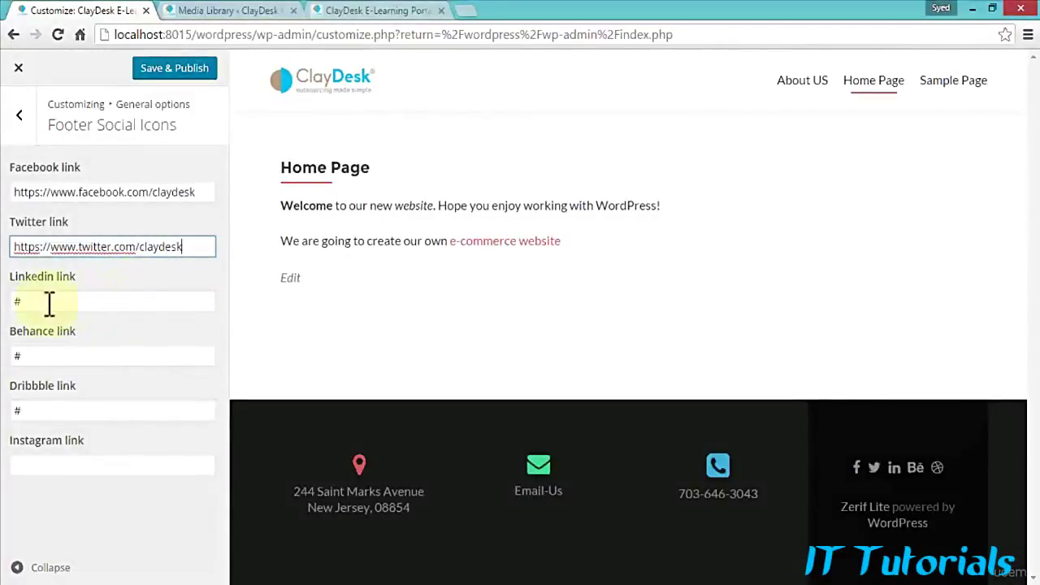
{"action": "left_click_drag", "start_coordinate": [49, 304], "coordinate": [4, 301]}
{"action": "type", "text": "htt"}
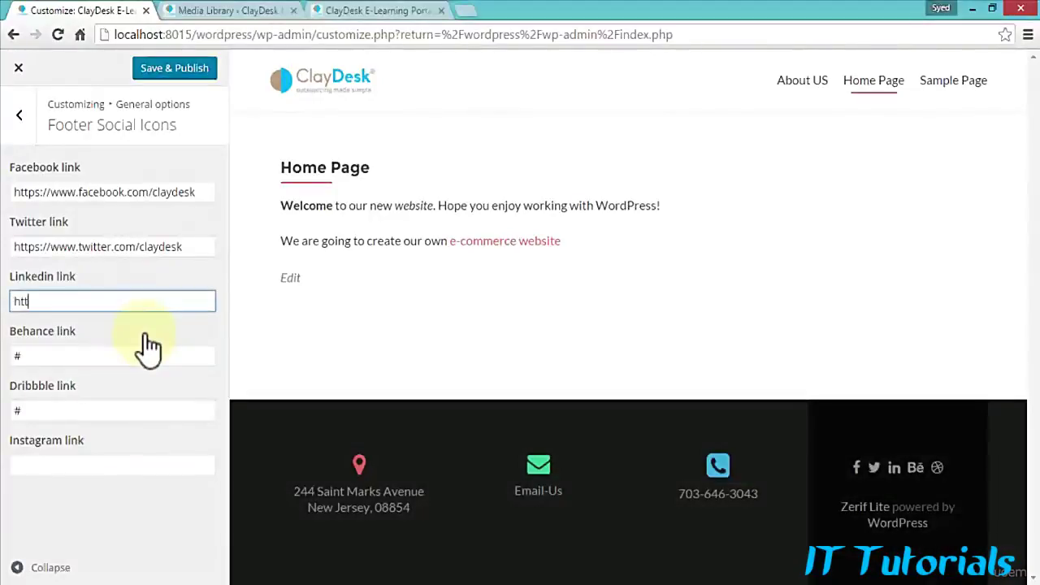
{"action": "type", "text": "ps://www"}
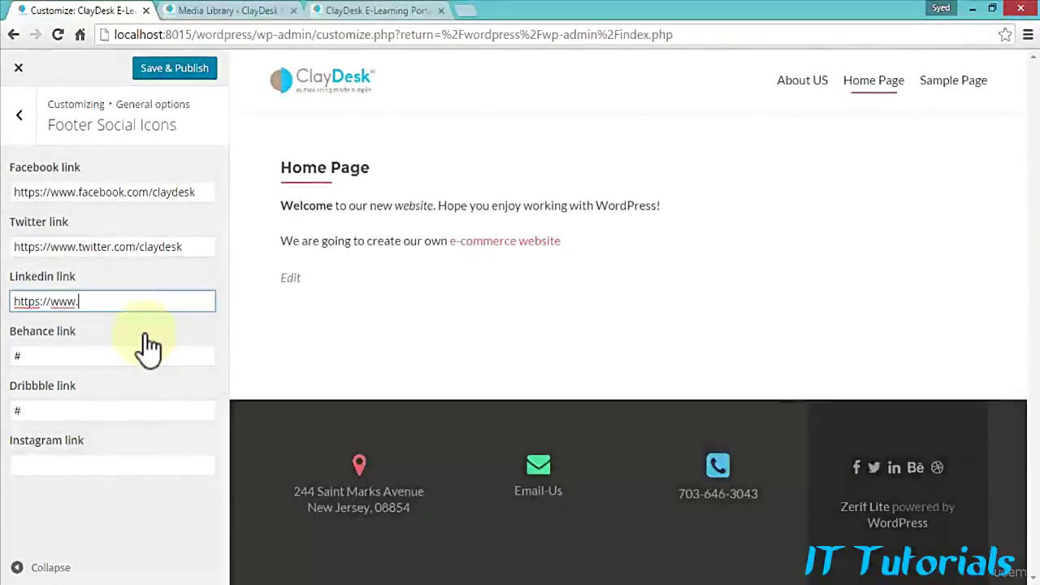
{"action": "type", "text": ".linkedin.com/in"}
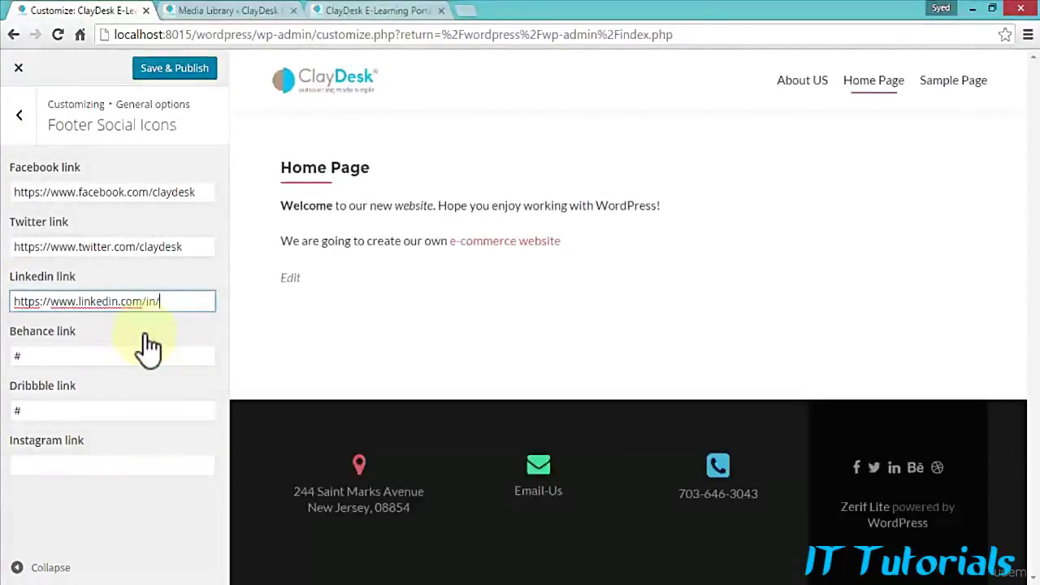
{"action": "type", "text": "/syedclaydesk"}
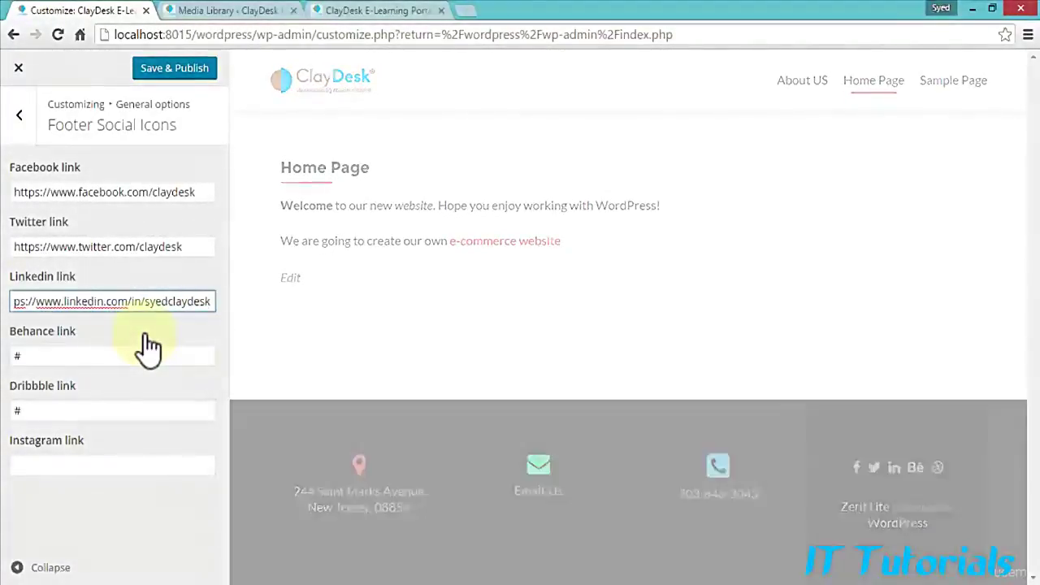
{"action": "left_click", "coordinate": [188, 80]}
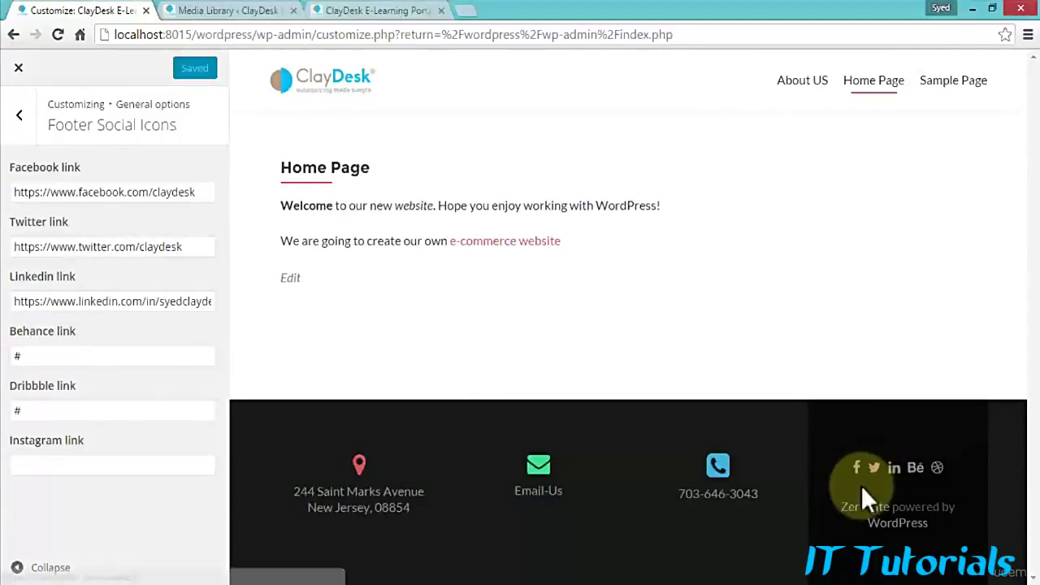
{"action": "left_click", "coordinate": [19, 119]}
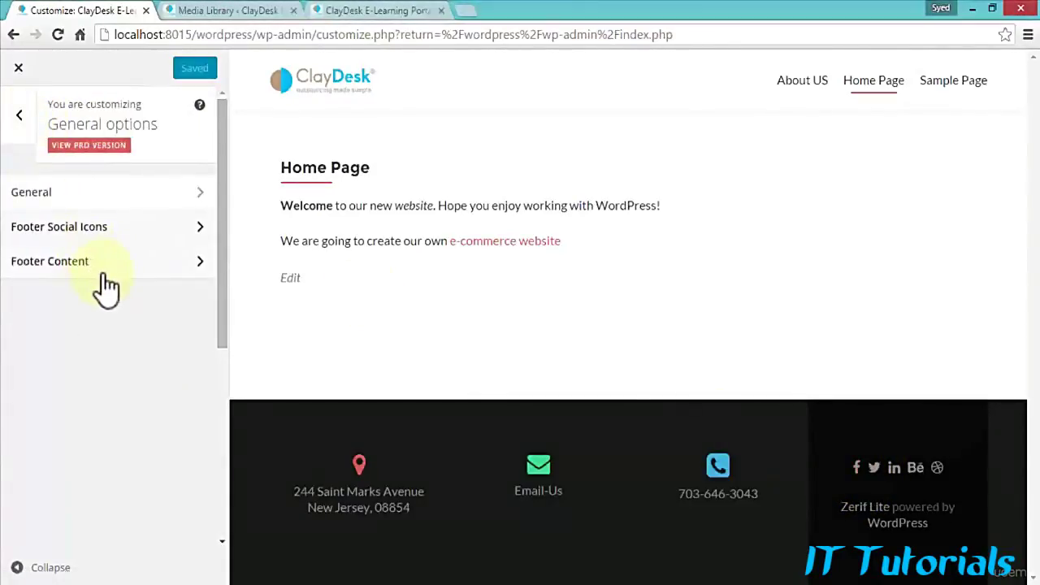
Step: Go back to the main Customizer panel and scroll through its section list
{"action": "left_click", "coordinate": [21, 120]}
{"action": "scroll", "coordinate": [98, 380], "scroll_direction": "down", "scroll_amount": 2}
{"action": "scroll", "coordinate": [98, 380], "scroll_direction": "down", "scroll_amount": 2}
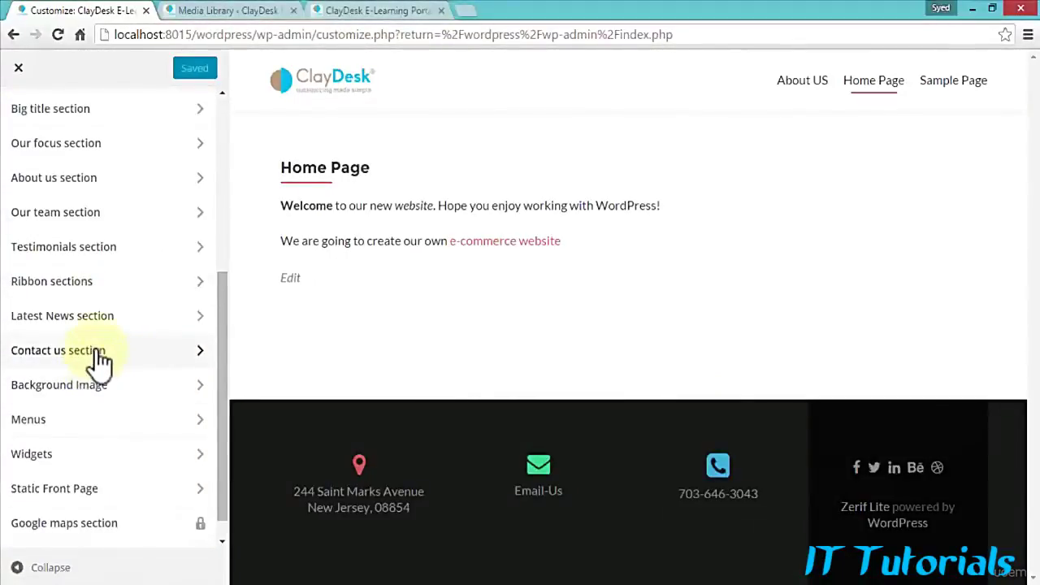
{"action": "scroll", "coordinate": [97, 362], "scroll_direction": "up", "scroll_amount": 3}
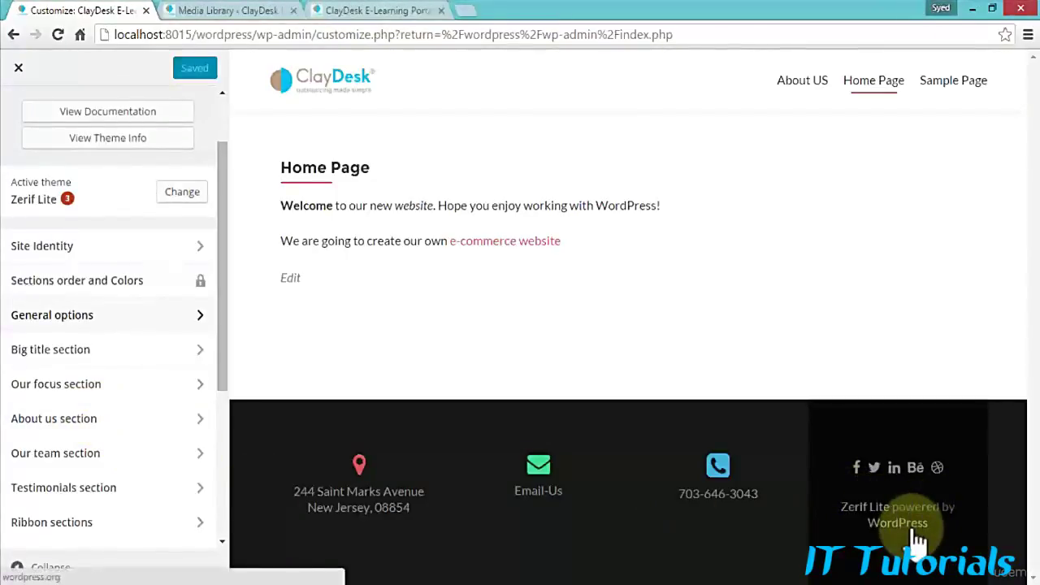
{"action": "scroll", "coordinate": [118, 325], "scroll_direction": "down", "scroll_amount": 1}
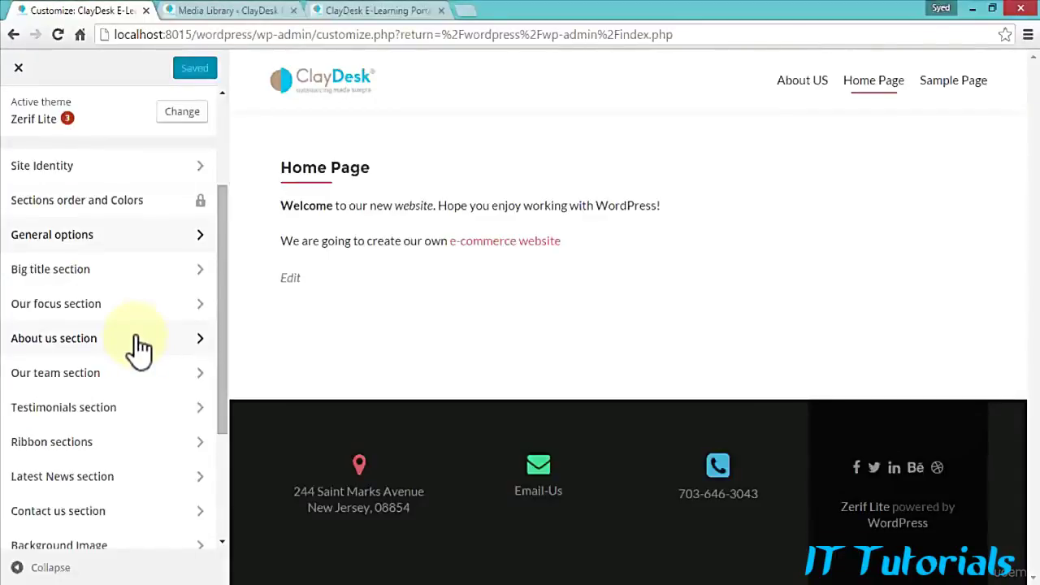
{"action": "left_click", "coordinate": [136, 304]}
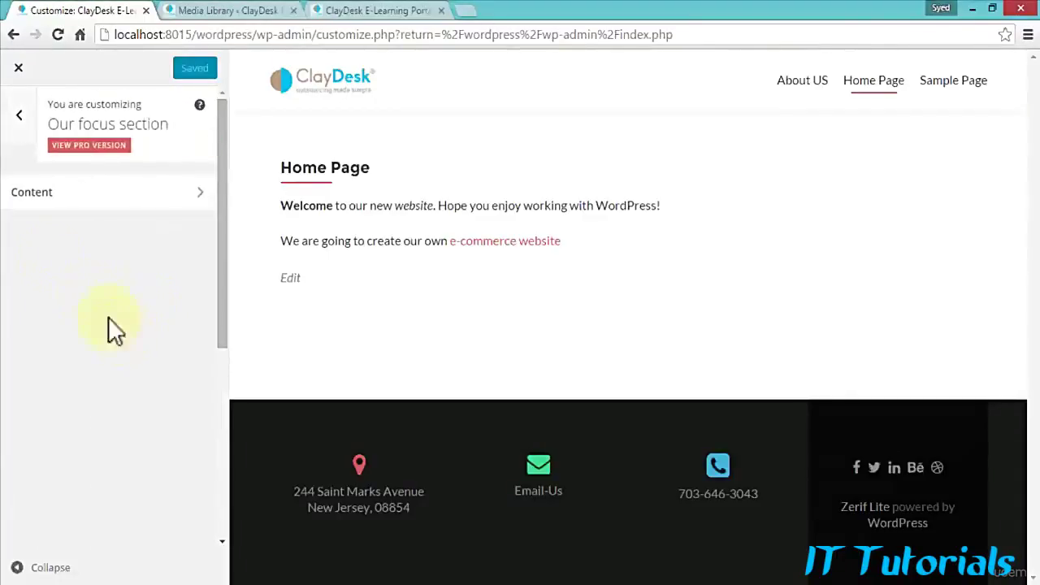
{"action": "left_click", "coordinate": [19, 120]}
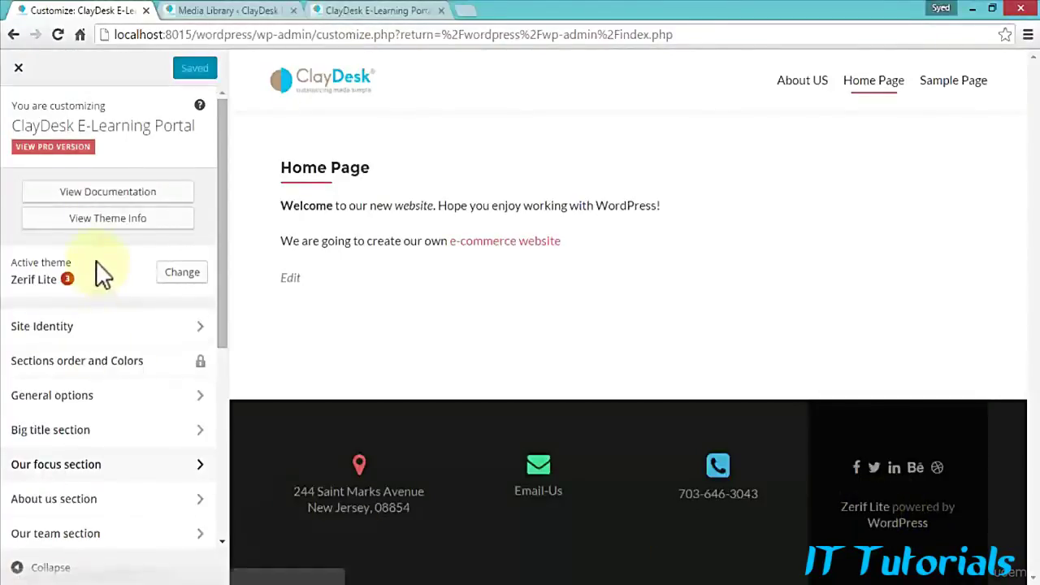
{"action": "scroll", "coordinate": [102, 480], "scroll_direction": "down", "scroll_amount": 2}
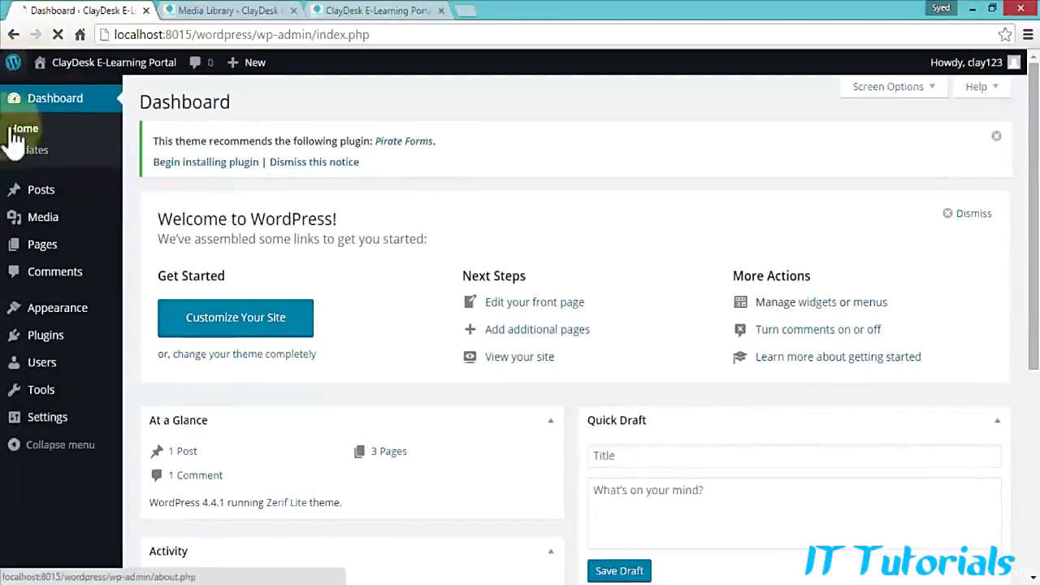
Step: Close the Customizer and open Appearance > Editor to view the Zerif Lite style.css
{"action": "mouse_move", "coordinate": [13, 231]}
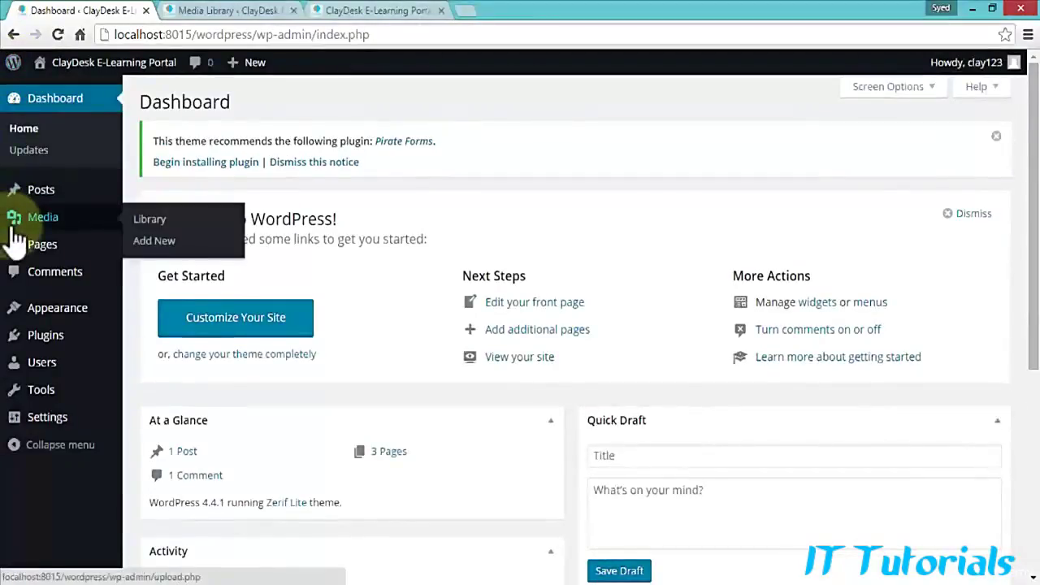
{"action": "mouse_move", "coordinate": [75, 305]}
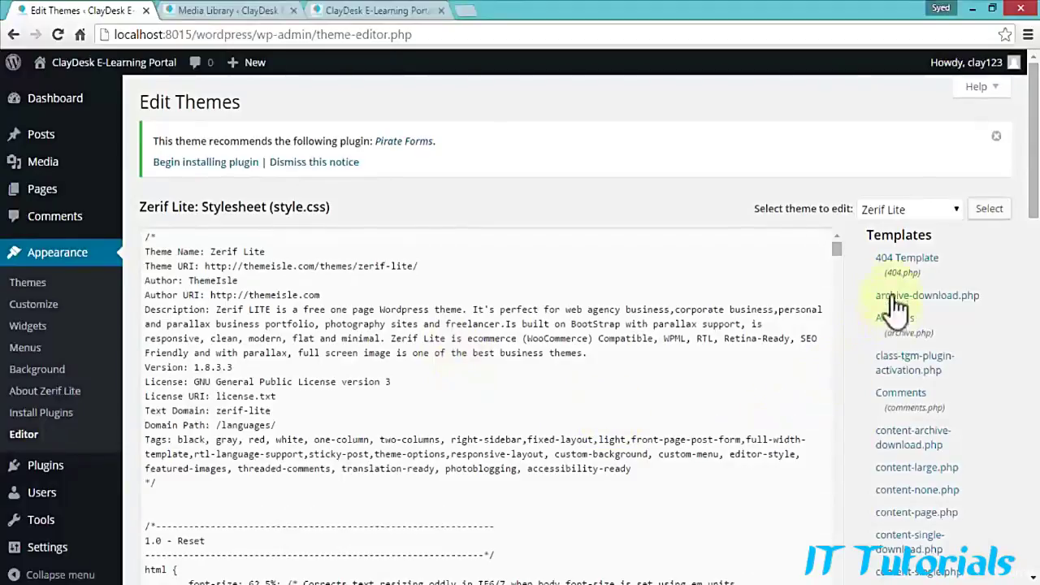
Step: Find Theme Footer (footer.php) in the Templates list and open it
{"action": "scroll", "coordinate": [896, 284], "scroll_direction": "down", "scroll_amount": 2}
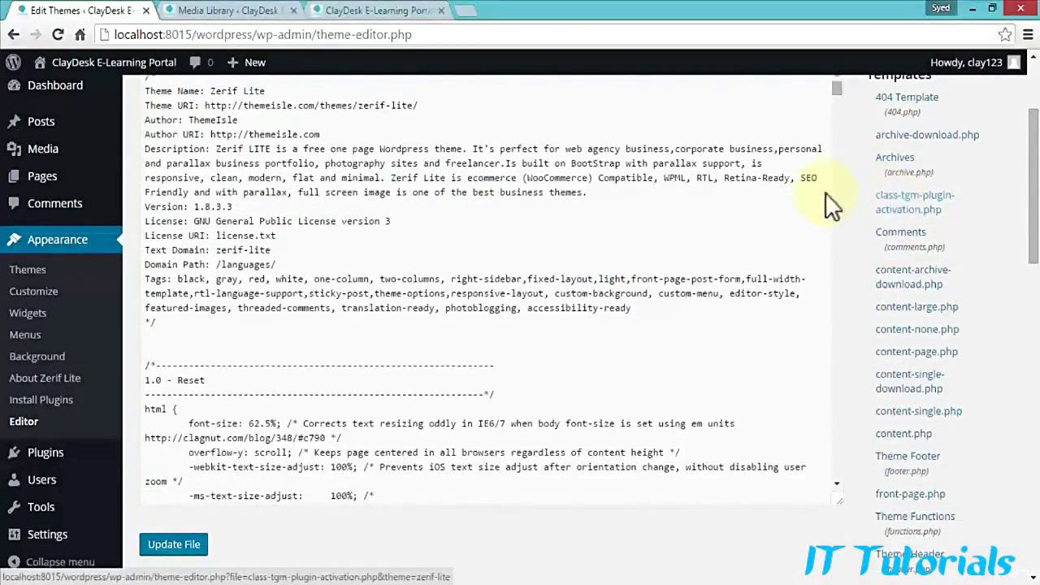
{"action": "scroll", "coordinate": [534, 258], "scroll_direction": "down", "scroll_amount": 7}
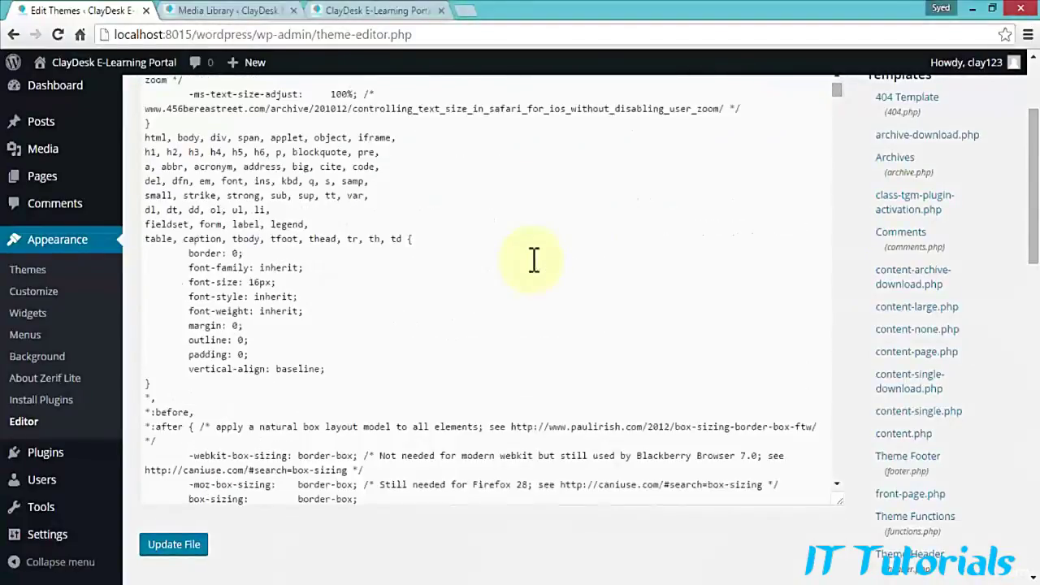
{"action": "scroll", "coordinate": [533, 258], "scroll_direction": "down", "scroll_amount": 2}
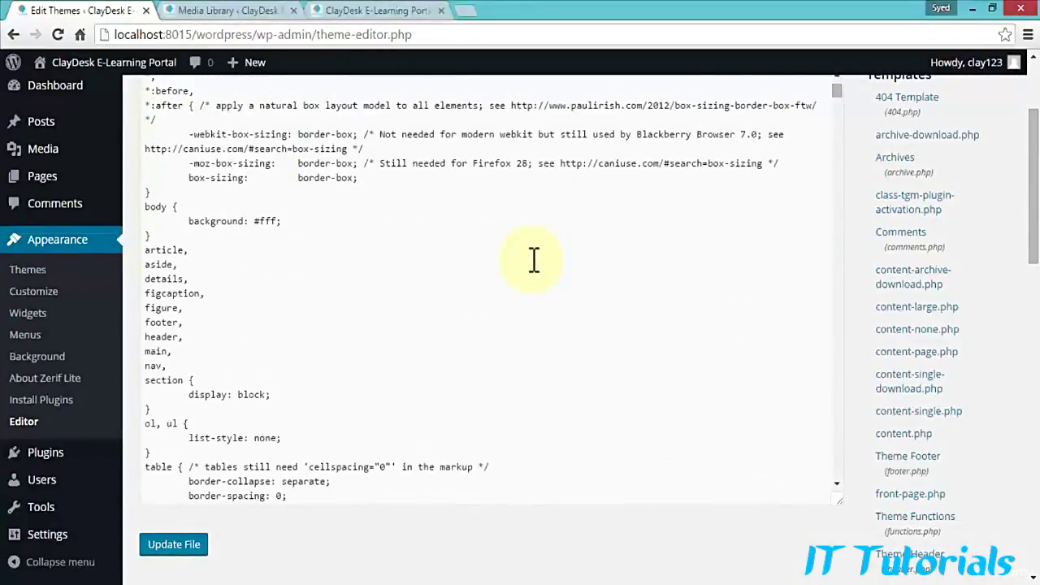
{"action": "scroll", "coordinate": [873, 203], "scroll_direction": "up", "scroll_amount": 1}
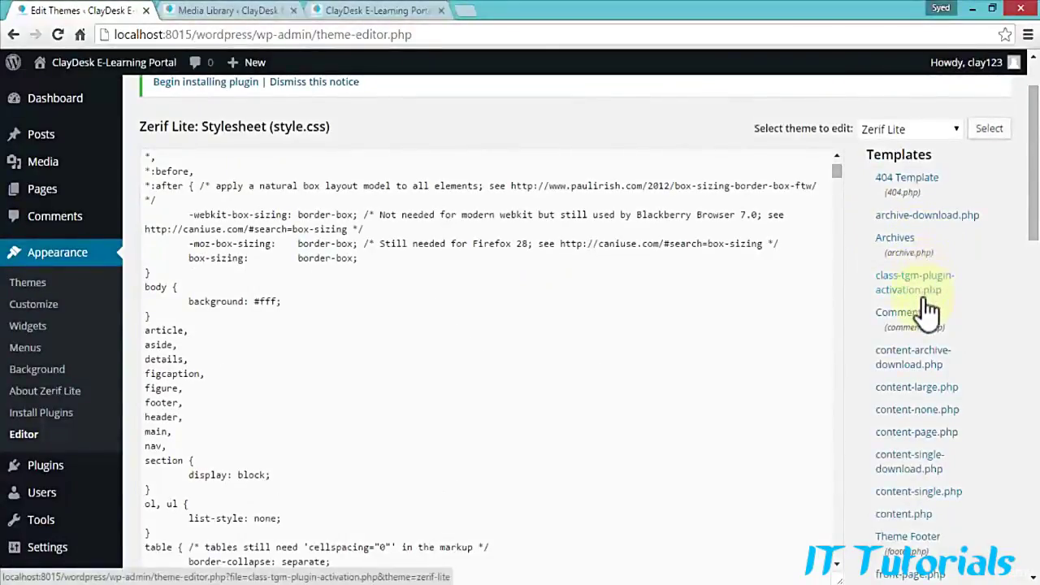
{"action": "scroll", "coordinate": [912, 248], "scroll_direction": "down", "scroll_amount": 1}
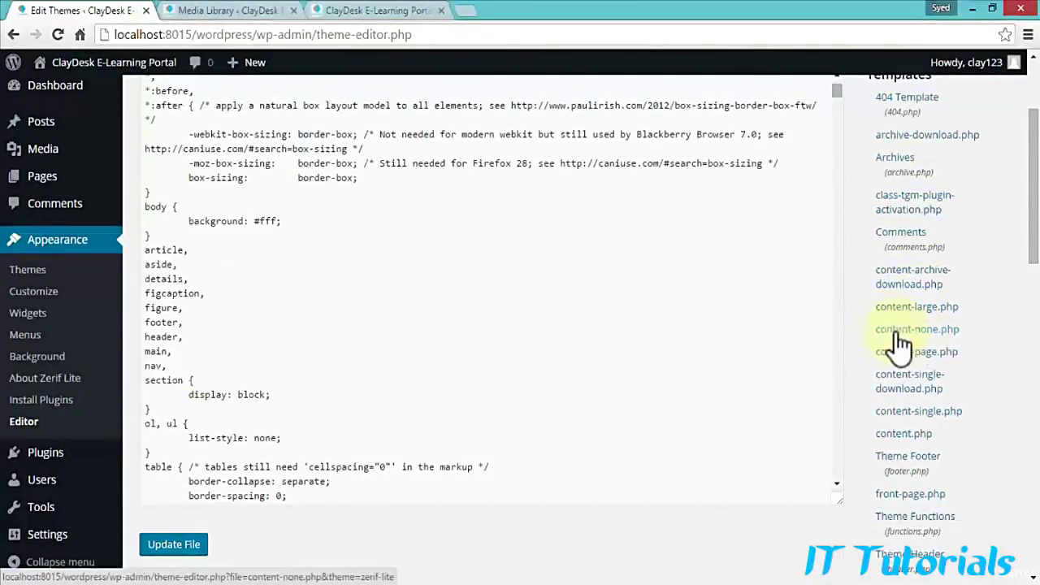
{"action": "scroll", "coordinate": [893, 341], "scroll_direction": "down", "scroll_amount": 1}
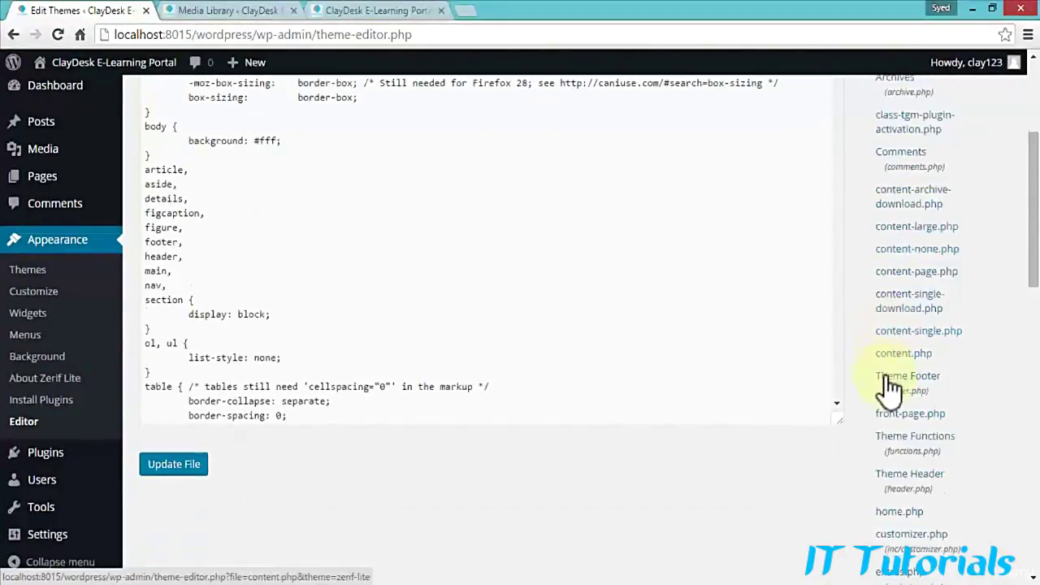
{"action": "left_click", "coordinate": [891, 381]}
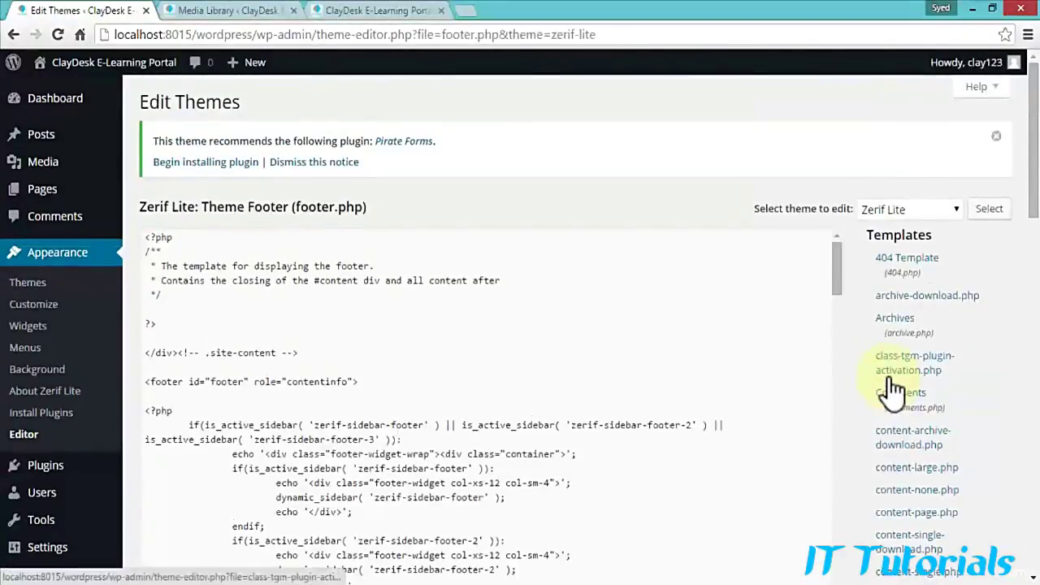
Step: Read down through footer.php to the copyright credit line
{"action": "scroll", "coordinate": [391, 371], "scroll_direction": "down", "scroll_amount": 1}
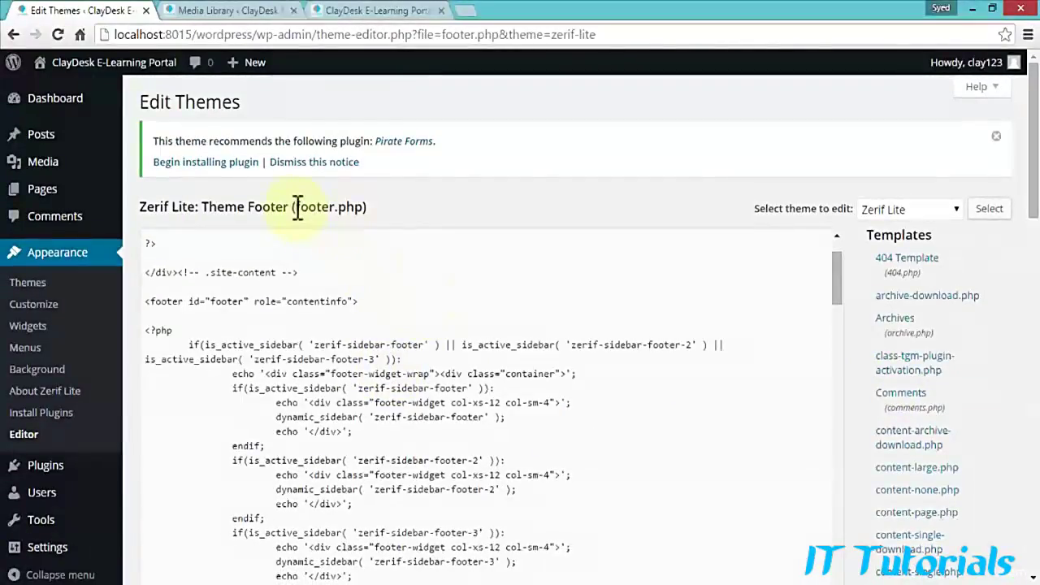
{"action": "left_click_drag", "start_coordinate": [374, 208], "coordinate": [319, 210]}
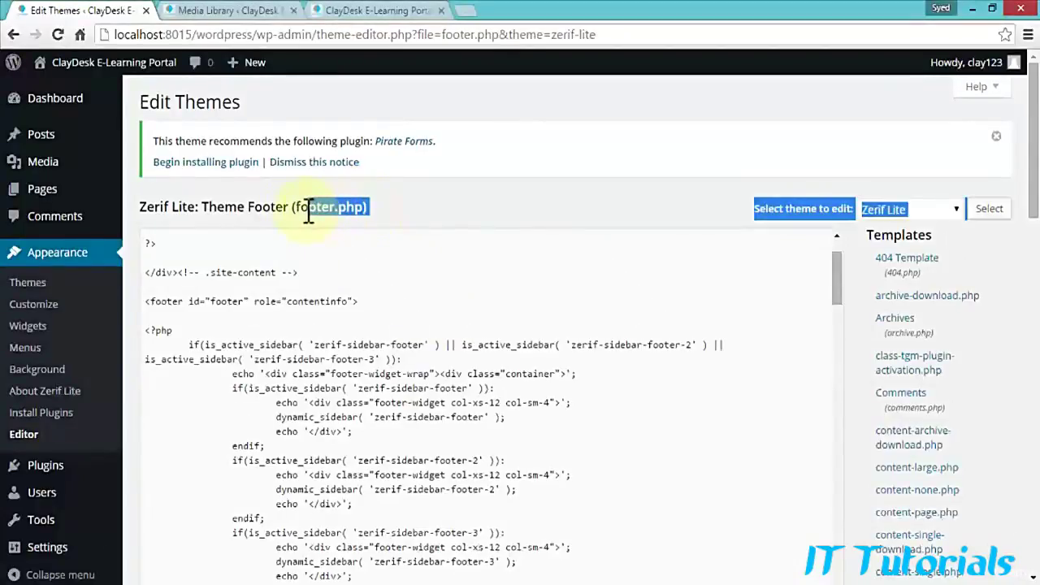
{"action": "left_click", "coordinate": [382, 294]}
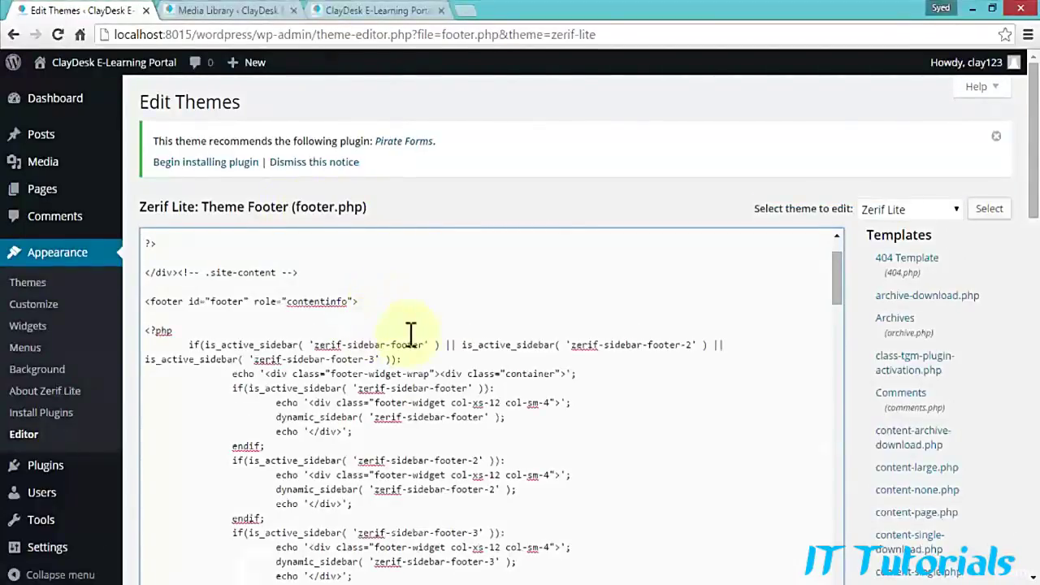
{"action": "scroll", "coordinate": [411, 333], "scroll_direction": "down", "scroll_amount": 10}
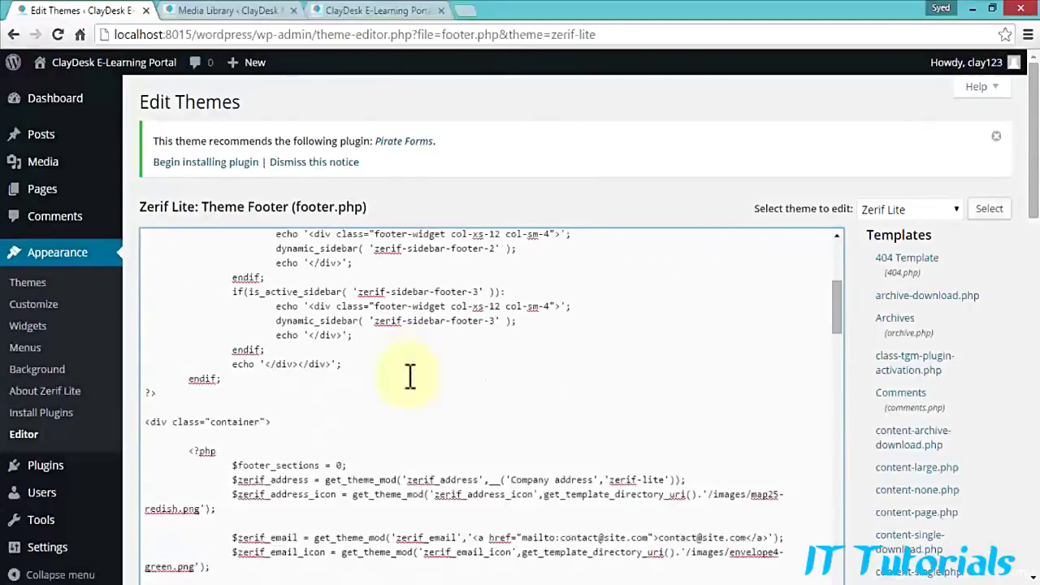
{"action": "scroll", "coordinate": [406, 381], "scroll_direction": "down", "scroll_amount": 12}
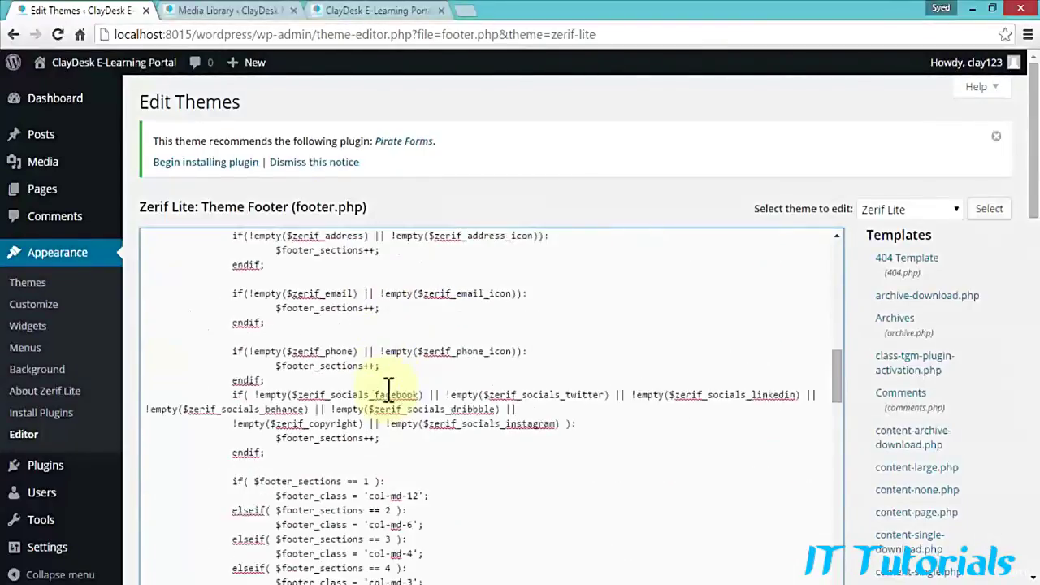
{"action": "scroll", "coordinate": [389, 386], "scroll_direction": "down", "scroll_amount": 10}
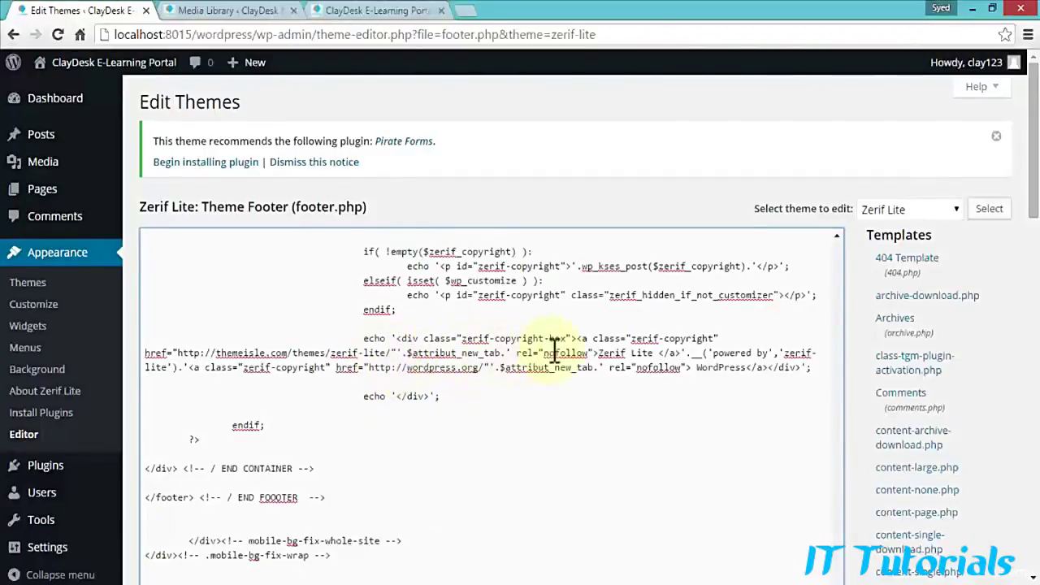
Step: Highlight 'powered by' and the wordpress.org/ address in the credit, then go to the Media Library
{"action": "left_click_drag", "start_coordinate": [713, 353], "coordinate": [767, 354]}
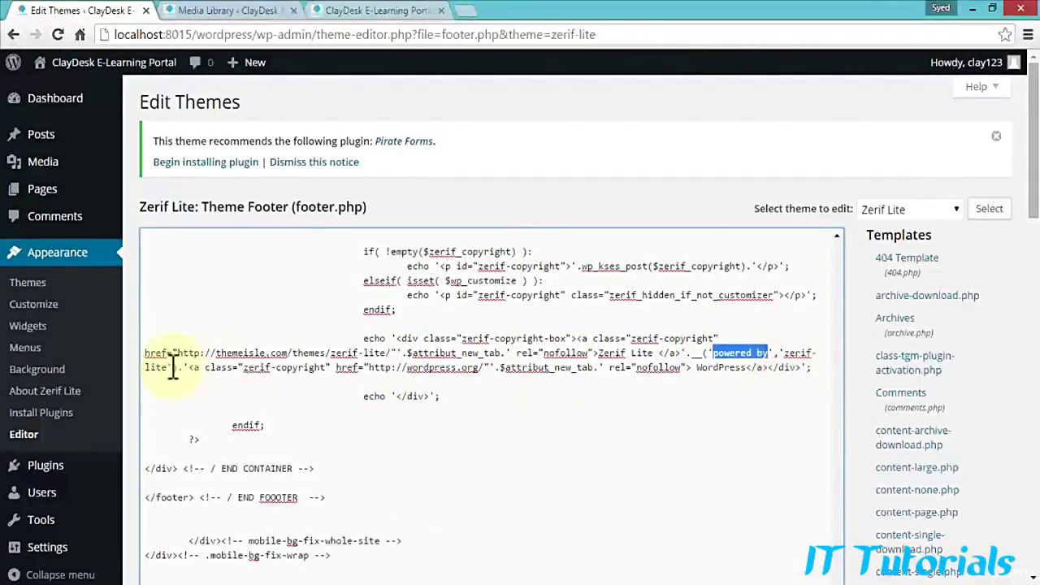
{"action": "left_click", "coordinate": [288, 368]}
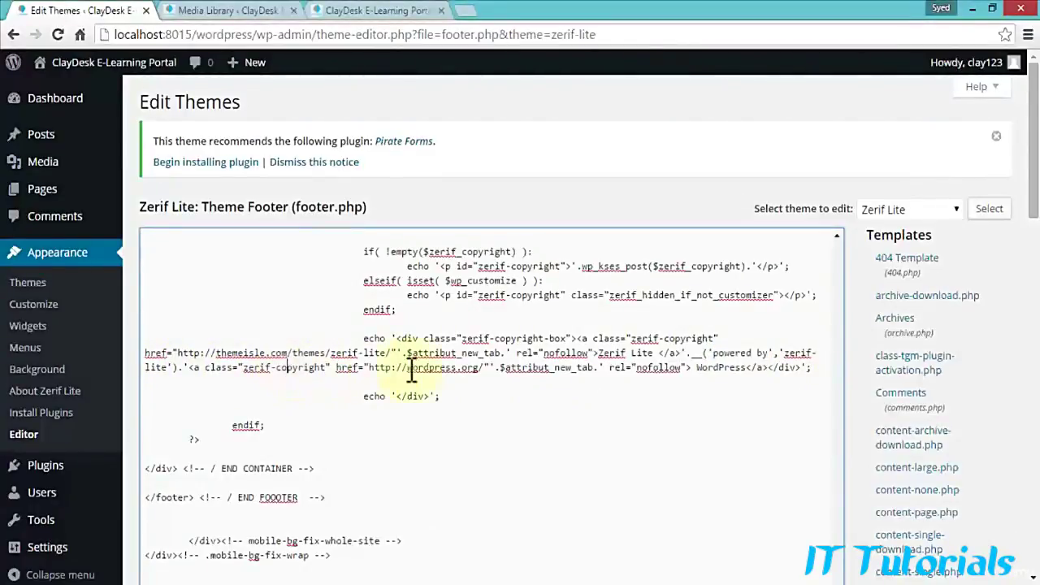
{"action": "left_click_drag", "start_coordinate": [408, 368], "coordinate": [488, 372]}
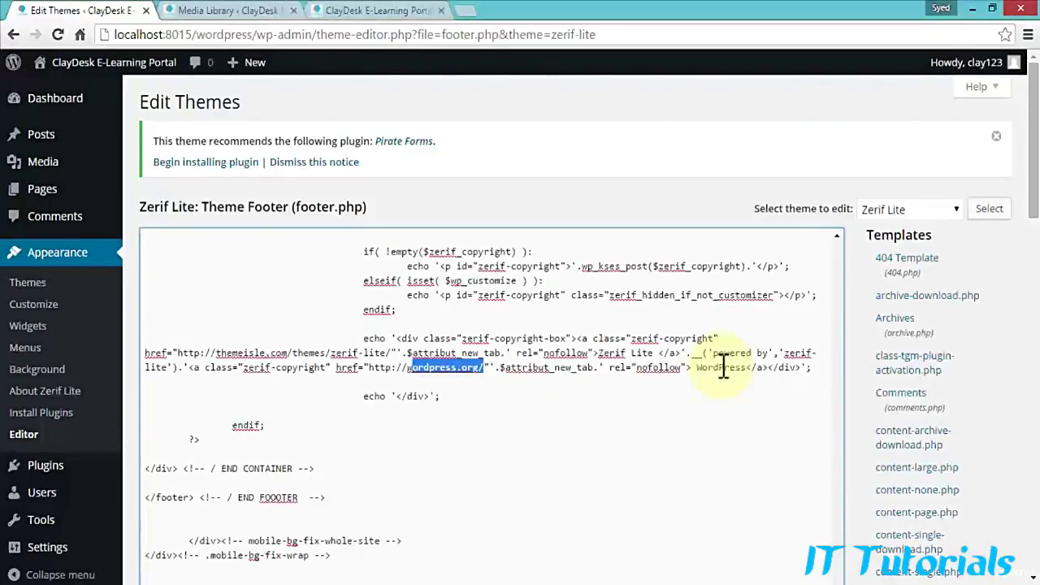
{"action": "left_click", "coordinate": [236, 10]}
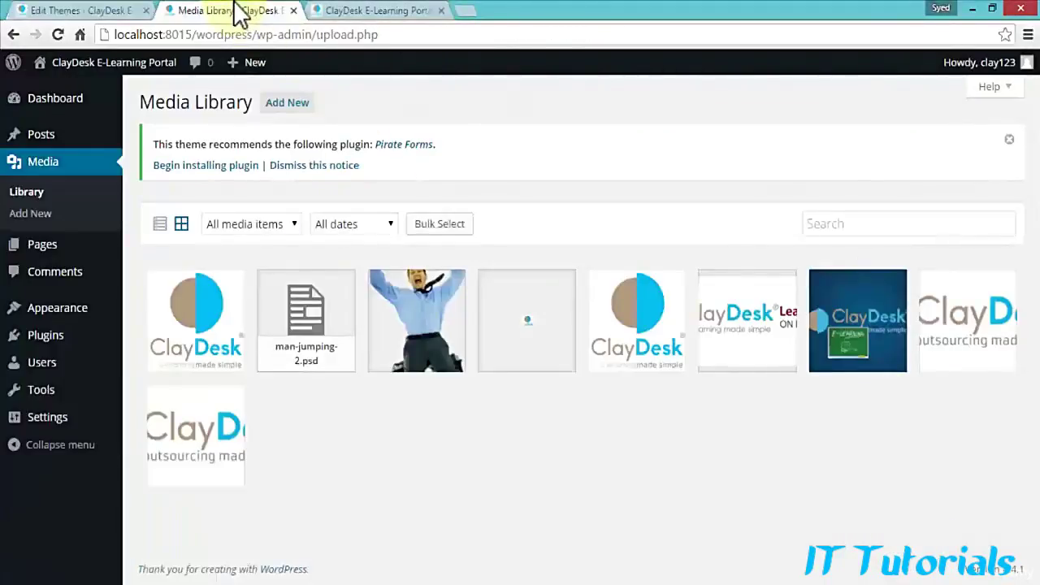
Step: Check the live home page's footer credit, then return to footer.php in the editor
{"action": "left_click", "coordinate": [364, 11]}
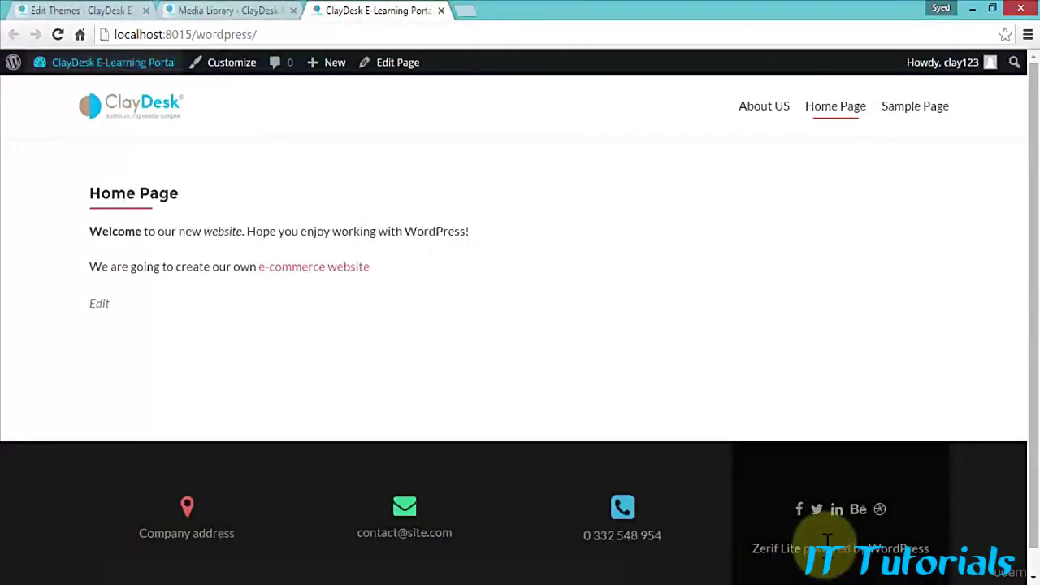
{"action": "left_click", "coordinate": [81, 12]}
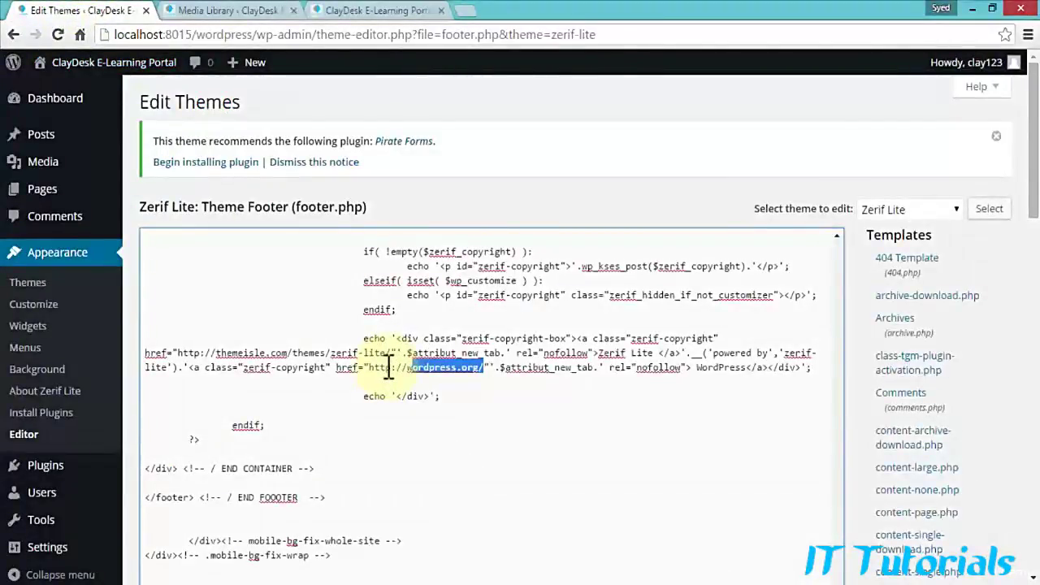
Step: Replace 'zerif-lite' in the copyright echo with ClayDesk
{"action": "left_click", "coordinate": [387, 367]}
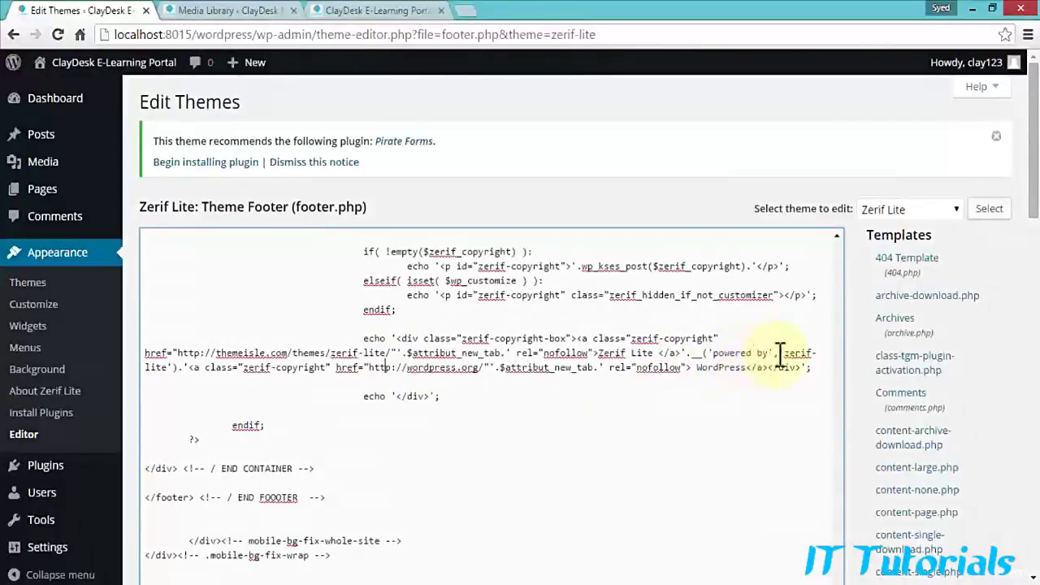
{"action": "left_click_drag", "start_coordinate": [785, 352], "coordinate": [169, 367]}
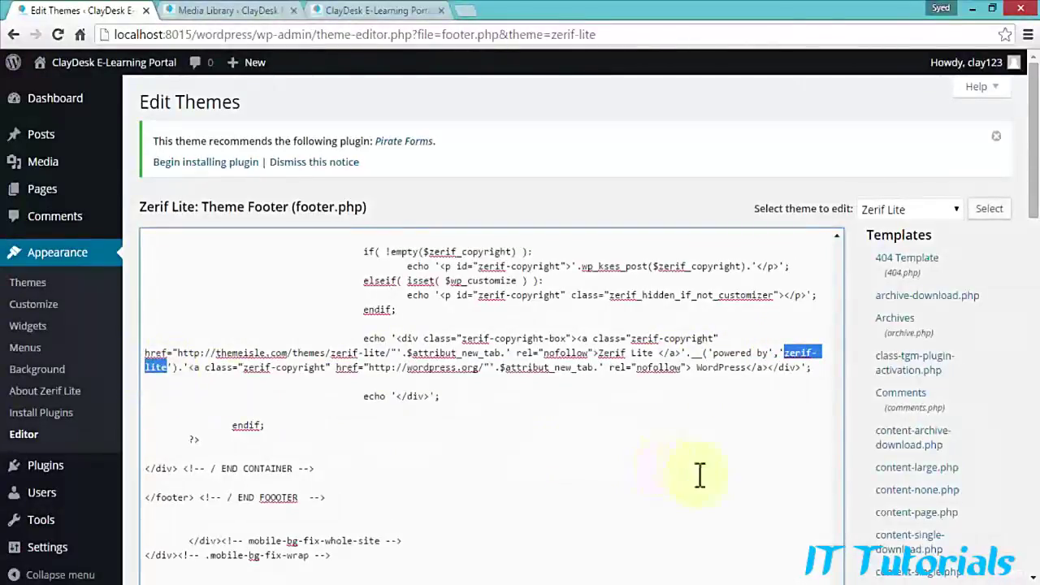
{"action": "type", "text": "ClayDesk"}
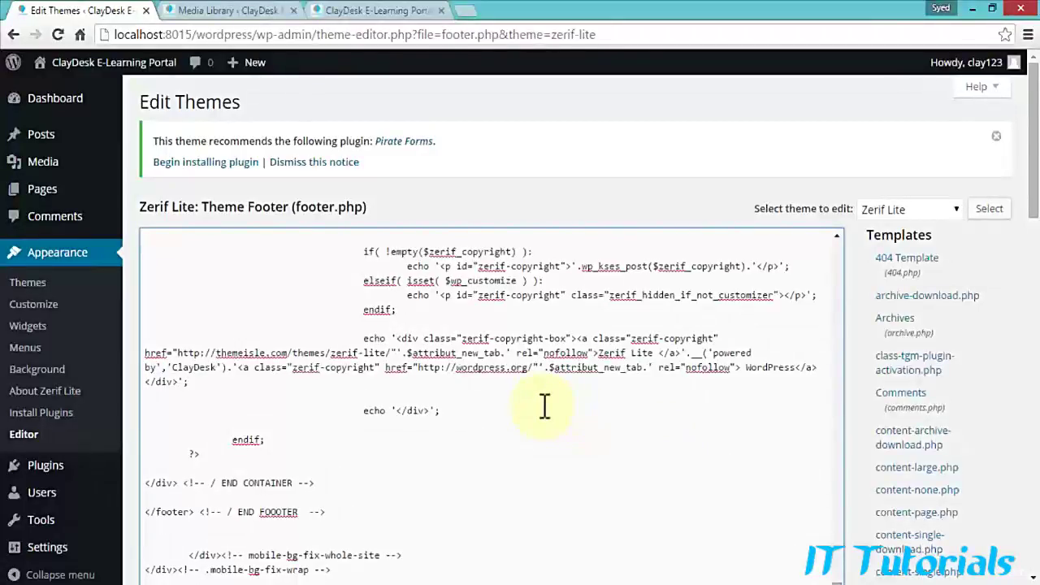
{"action": "scroll", "coordinate": [544, 406], "scroll_direction": "down", "scroll_amount": 6}
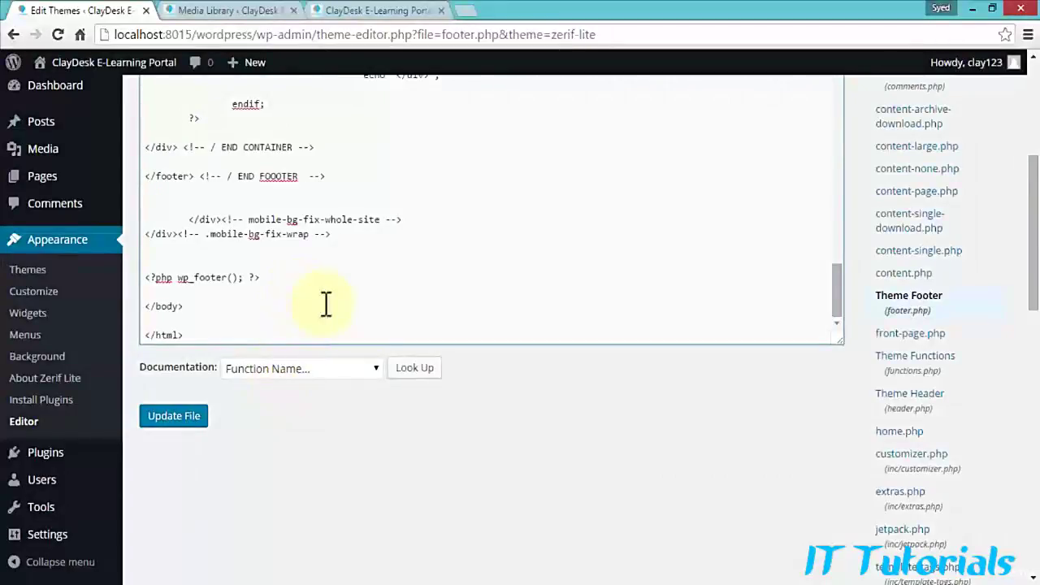
{"action": "scroll", "coordinate": [325, 304], "scroll_direction": "up", "scroll_amount": 10}
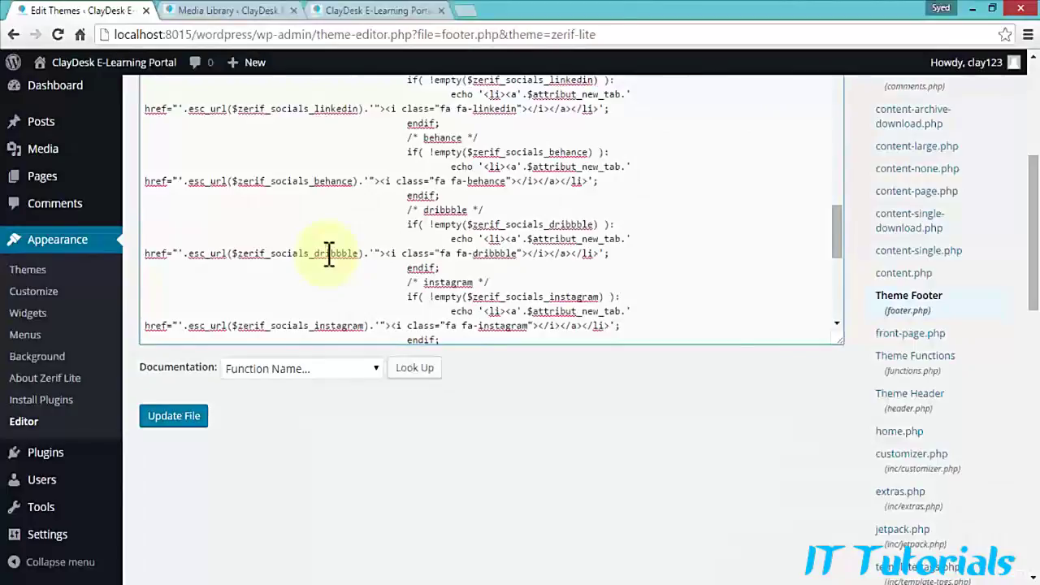
Step: Save footer.php with Update File and view the live Home Page
{"action": "key", "text": "ctrl+a"}
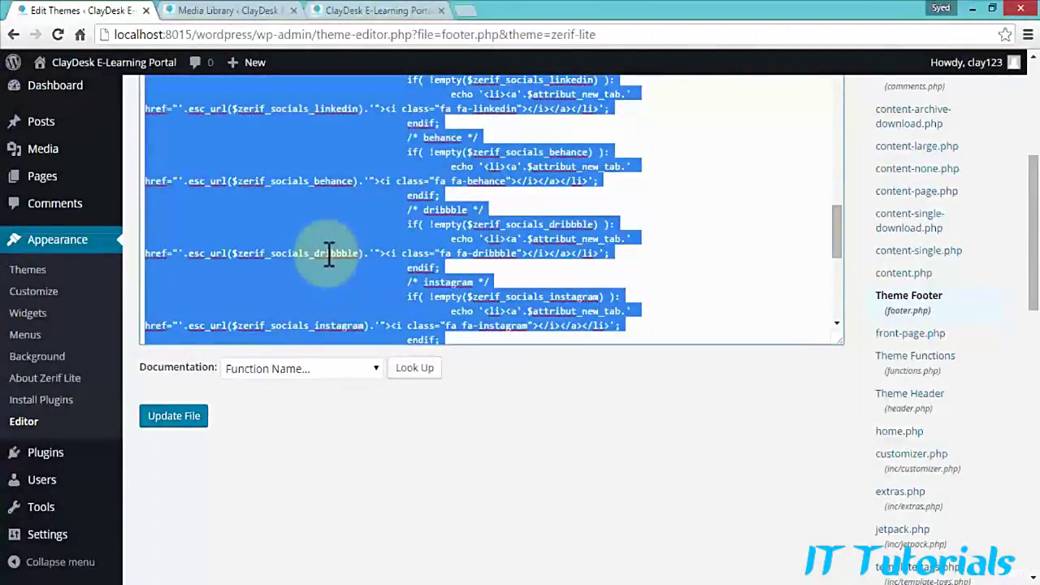
{"action": "left_click", "coordinate": [338, 250]}
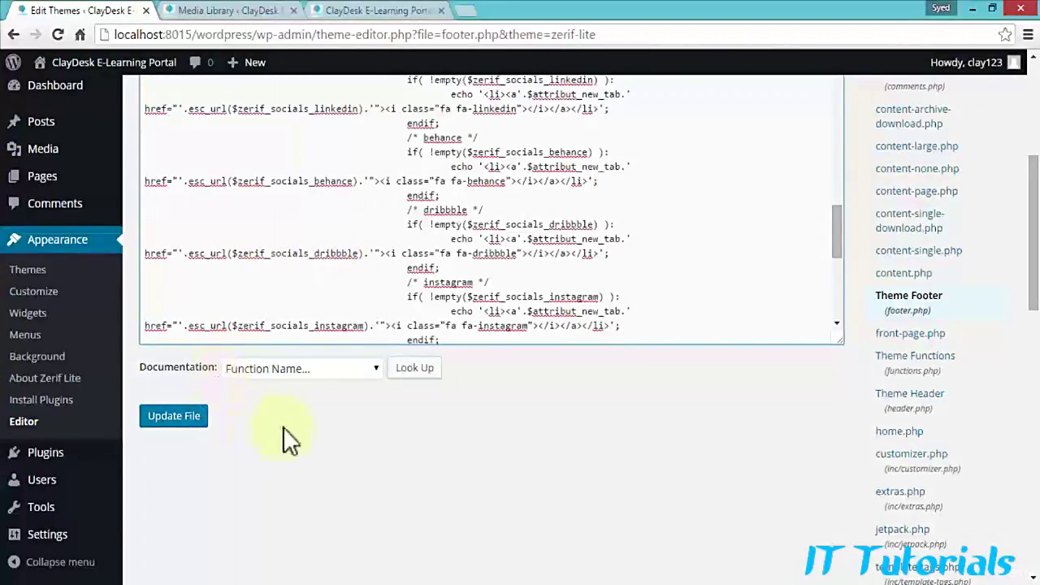
{"action": "scroll", "coordinate": [281, 421], "scroll_direction": "up", "scroll_amount": 2}
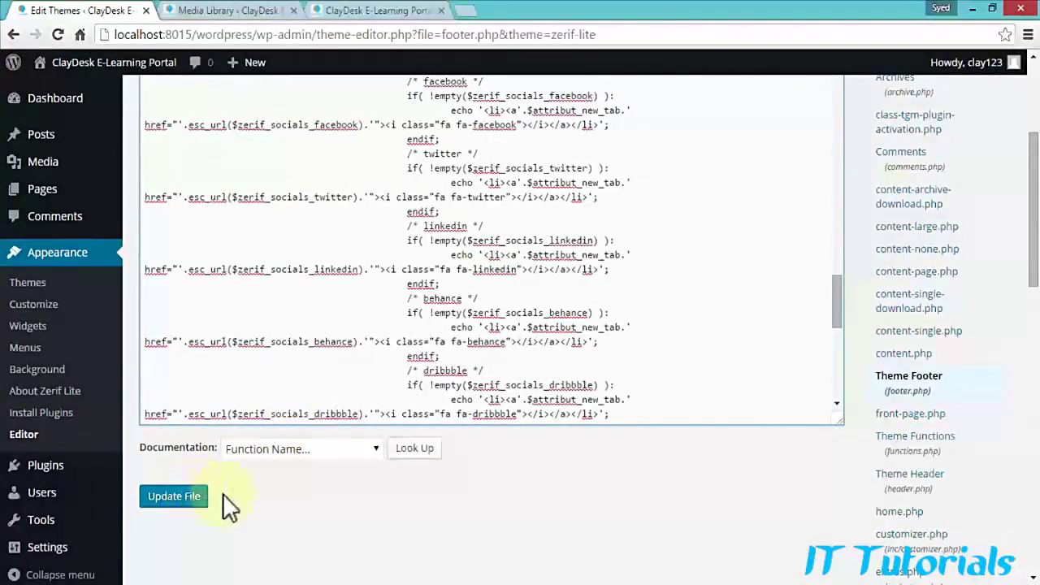
{"action": "left_click", "coordinate": [191, 498]}
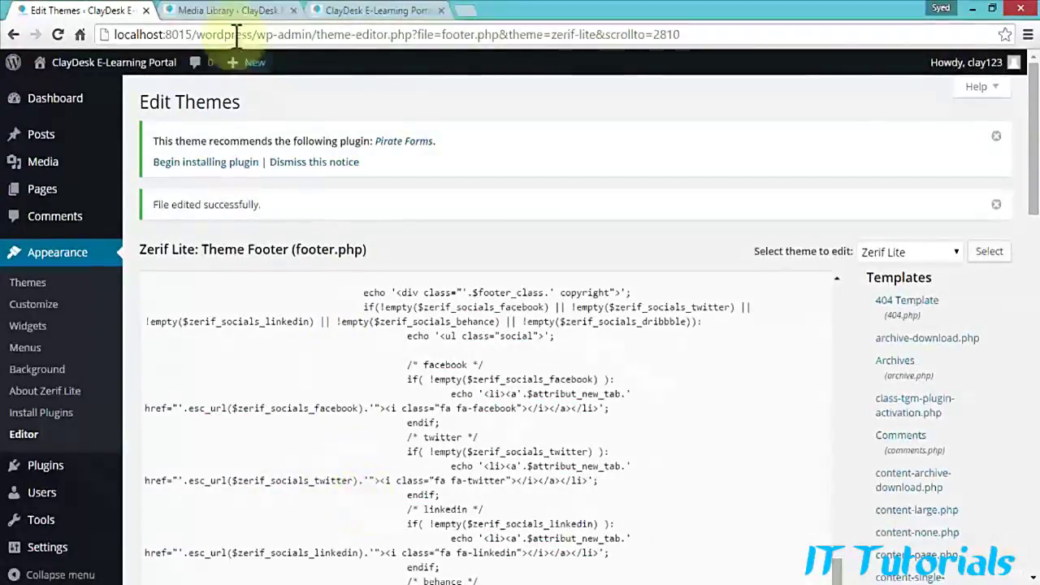
{"action": "left_click", "coordinate": [349, 11]}
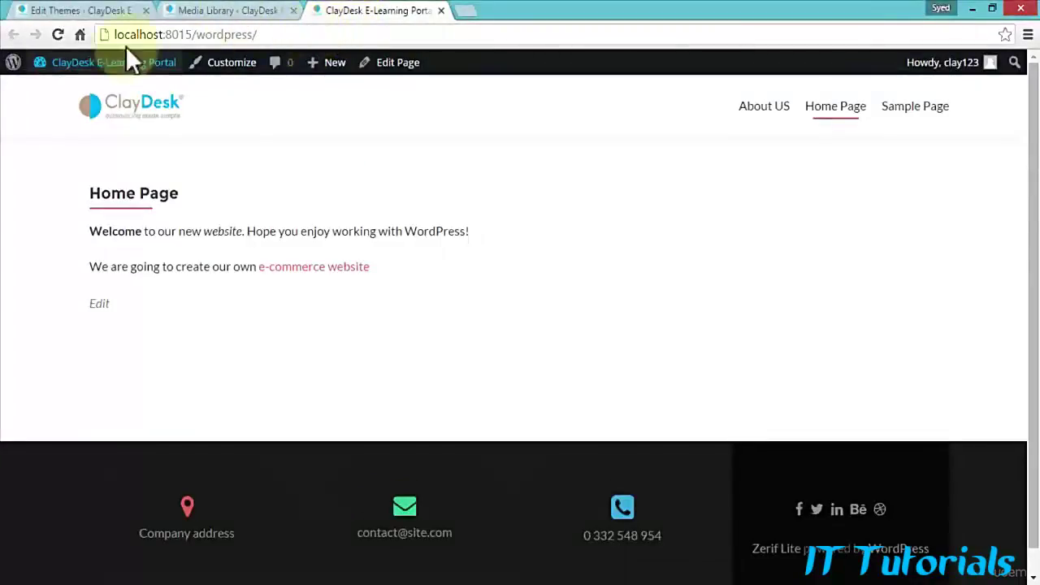
Step: Reload the home page to confirm the footer credit reads 'ClayDesk powered by WordPress'
{"action": "left_click", "coordinate": [58, 34]}
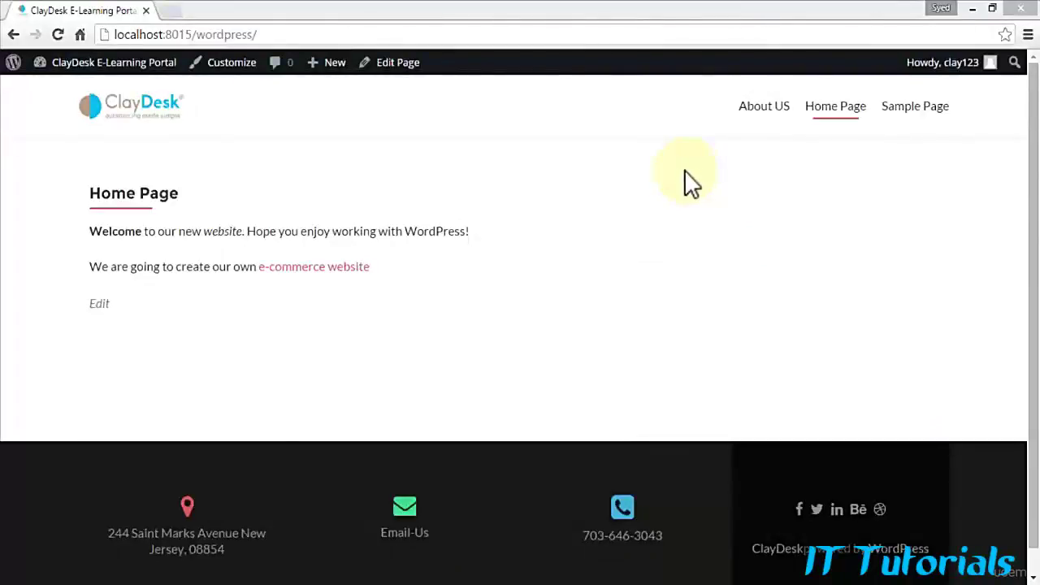
{"action": "mouse_move", "coordinate": [78, 65]}
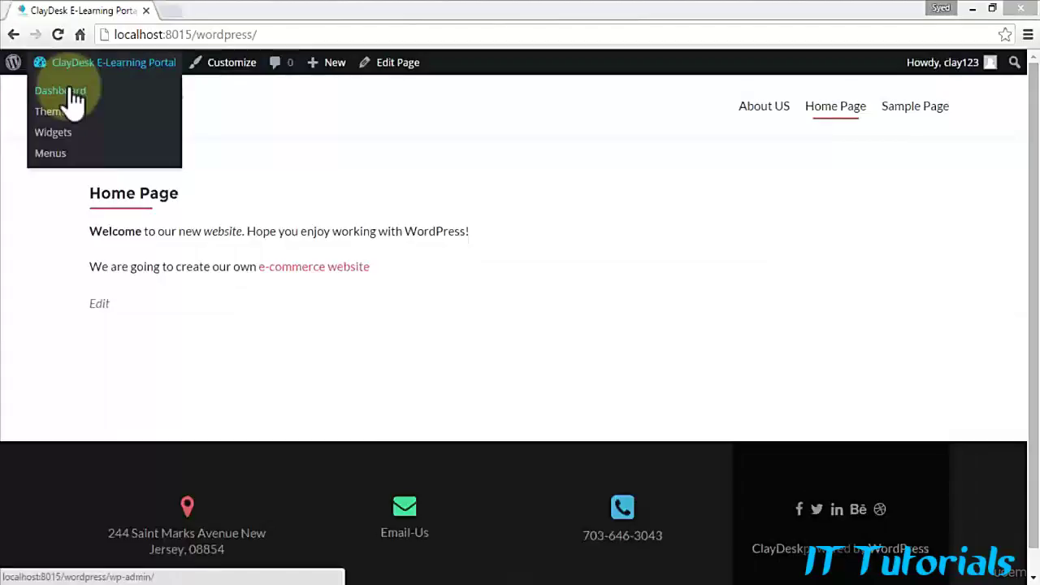
Step: Go from the Dashboard to the Installed Plugins list showing inactive Akismet and Hello Dolly
{"action": "left_click", "coordinate": [73, 93]}
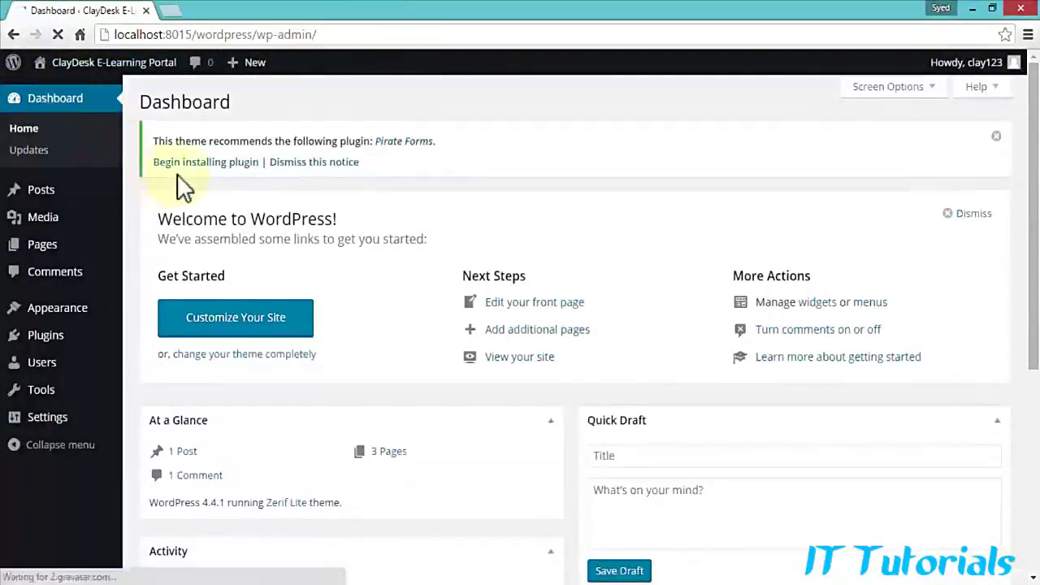
{"action": "mouse_move", "coordinate": [56, 315]}
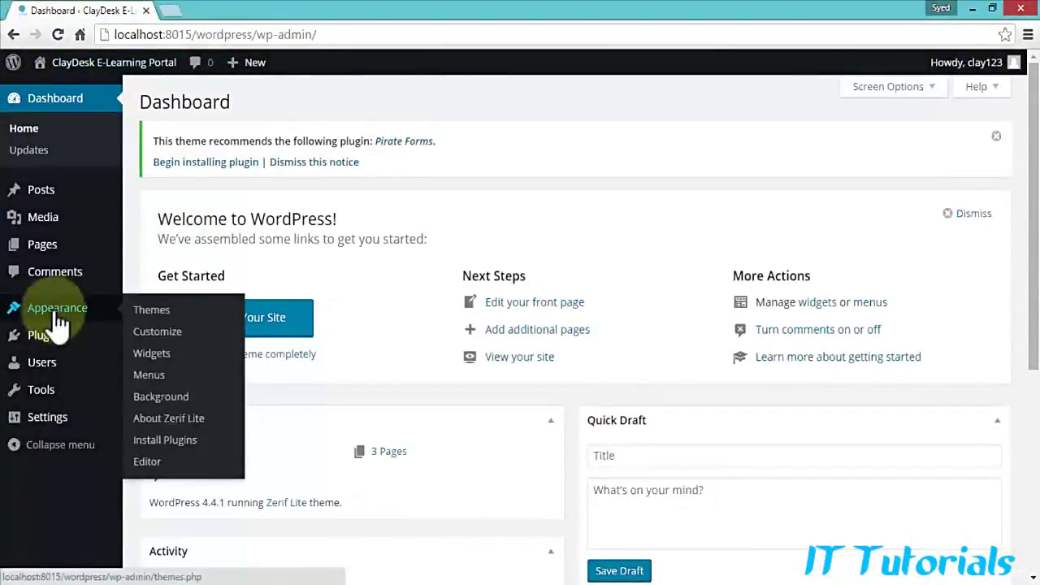
{"action": "mouse_move", "coordinate": [49, 346]}
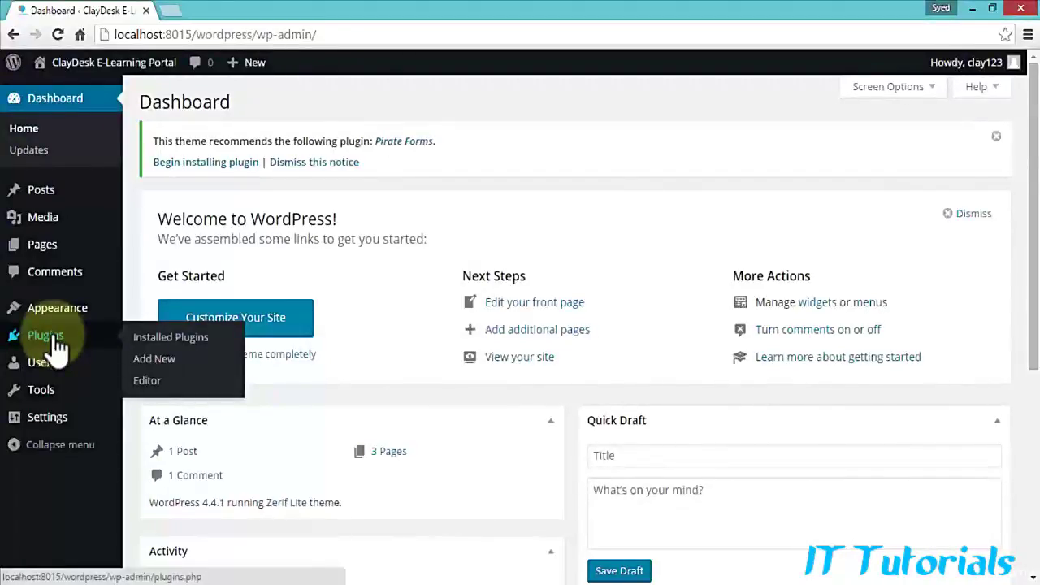
{"action": "left_click", "coordinate": [55, 346]}
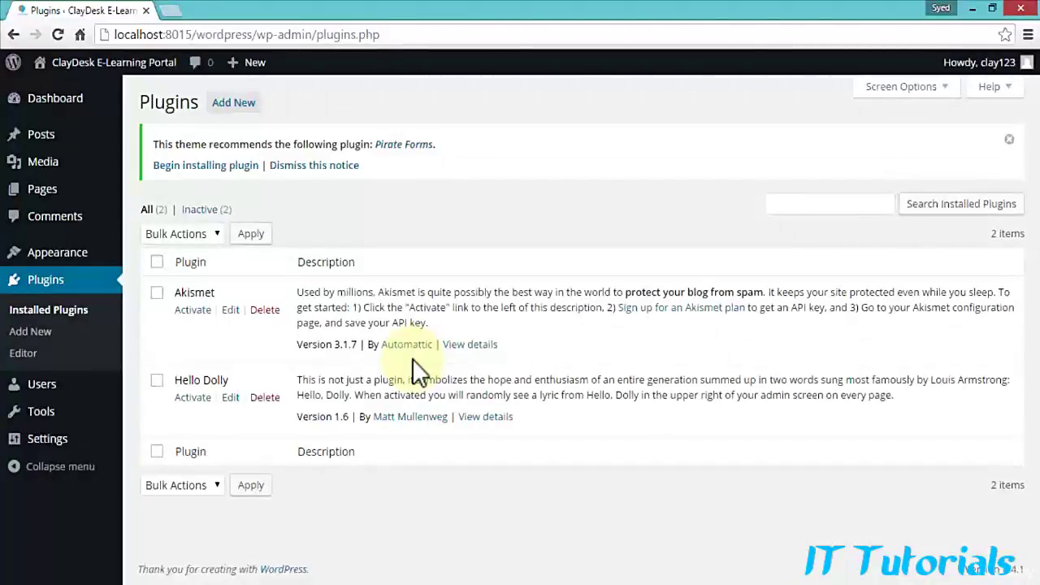
Step: Open Add Plugins, browse the featured list, and search the directory for 'slider'
{"action": "left_click", "coordinate": [233, 106]}
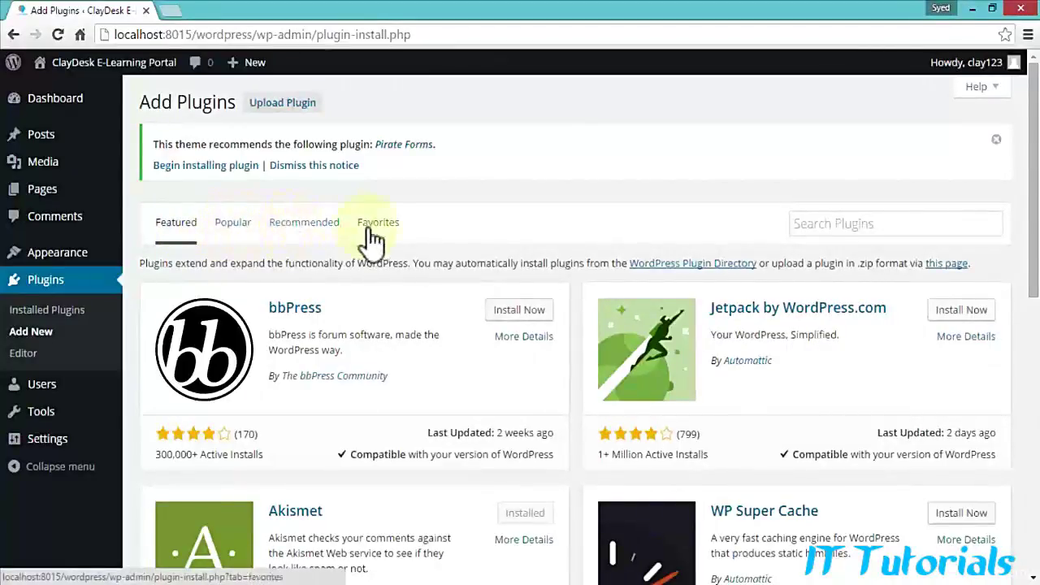
{"action": "scroll", "coordinate": [487, 372], "scroll_direction": "down", "scroll_amount": 2}
{"action": "scroll", "coordinate": [483, 367], "scroll_direction": "down", "scroll_amount": 3}
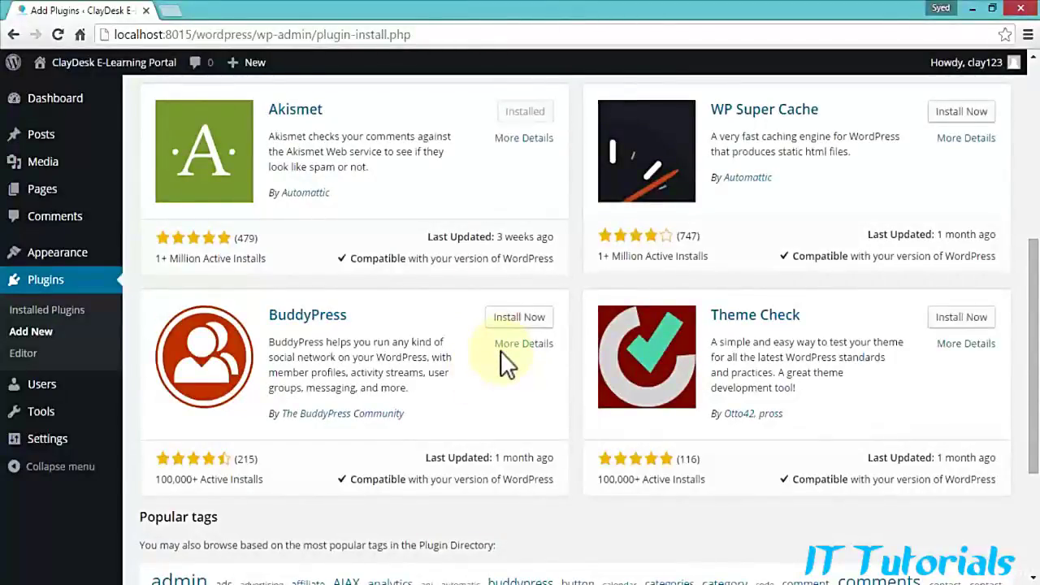
{"action": "scroll", "coordinate": [504, 366], "scroll_direction": "up", "scroll_amount": 1}
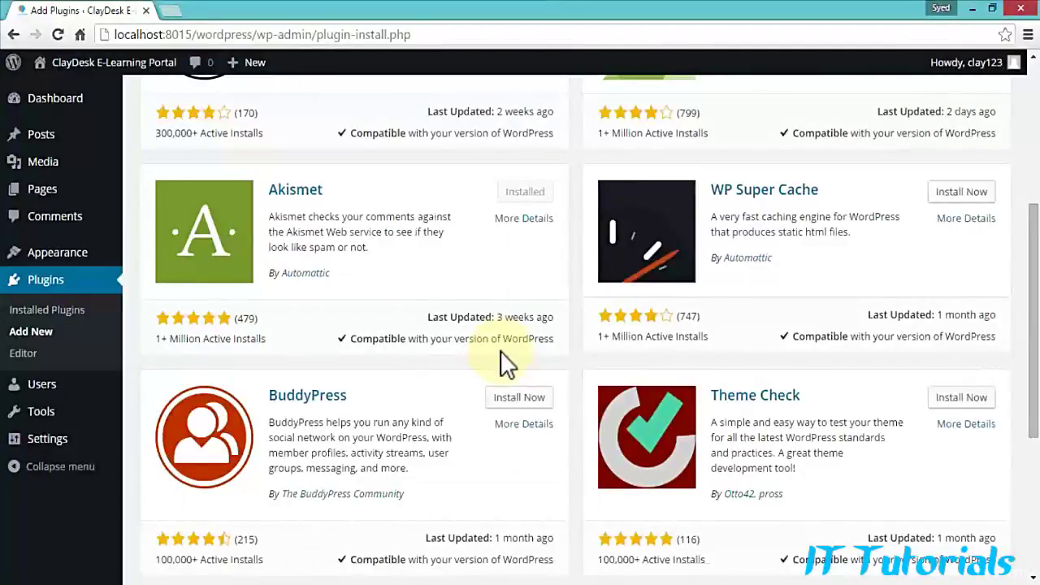
{"action": "scroll", "coordinate": [503, 365], "scroll_direction": "up", "scroll_amount": 1}
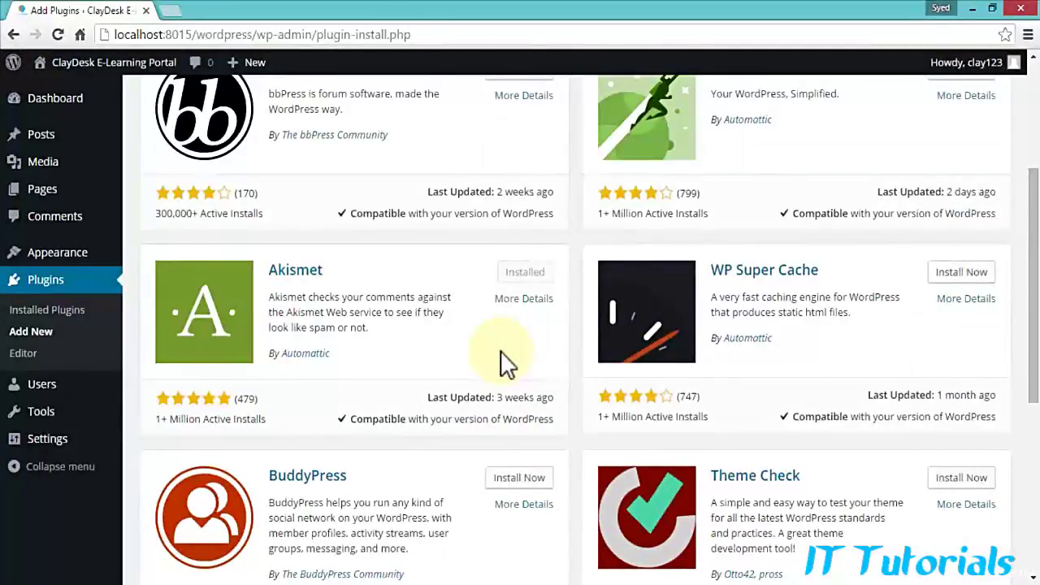
{"action": "scroll", "coordinate": [503, 365], "scroll_direction": "up", "scroll_amount": 3}
{"action": "left_click", "coordinate": [865, 218]}
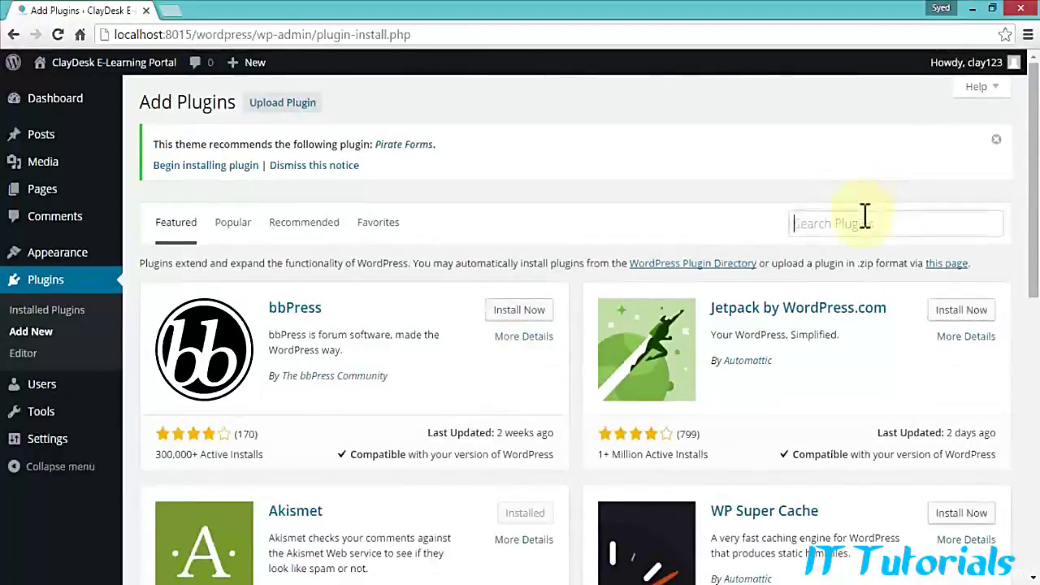
{"action": "type", "text": "slider"}
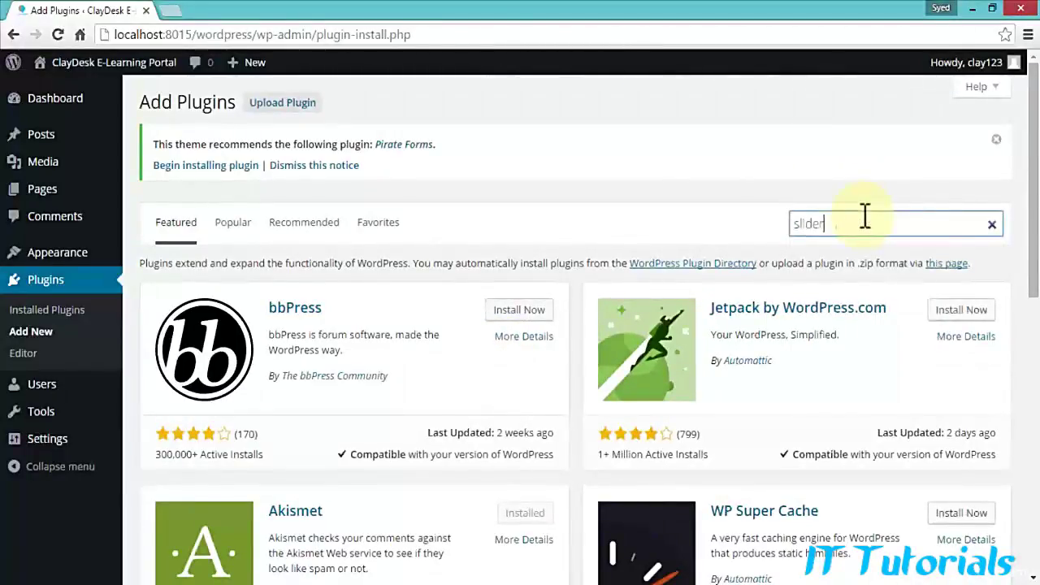
{"action": "key", "text": "Return"}
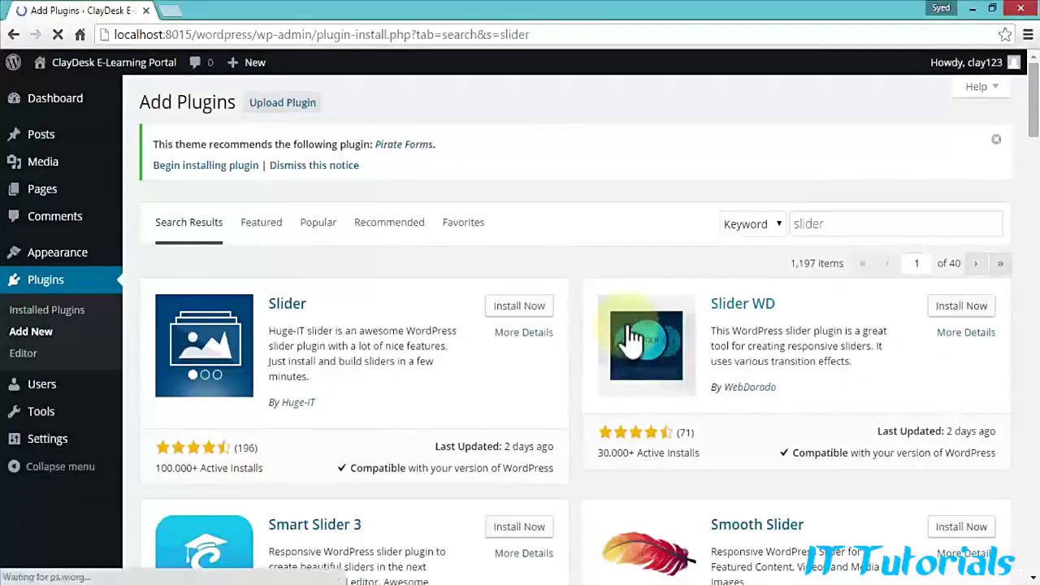
Step: Find Meta Slider in the results and open its More Details in a new browser tab
{"action": "scroll", "coordinate": [582, 292], "scroll_direction": "down", "scroll_amount": 1}
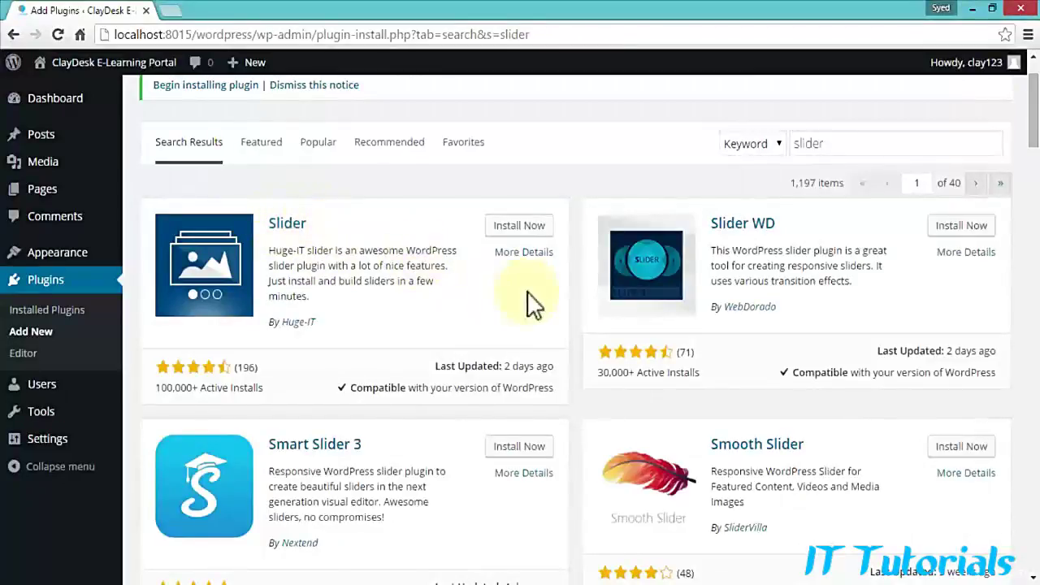
{"action": "scroll", "coordinate": [552, 292], "scroll_direction": "down", "scroll_amount": 1}
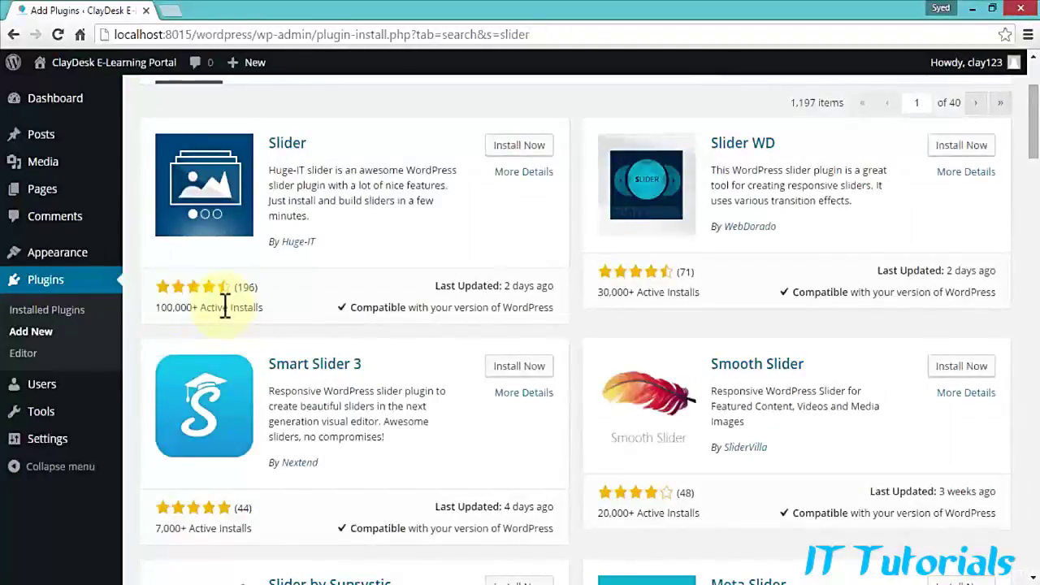
{"action": "scroll", "coordinate": [324, 302], "scroll_direction": "down", "scroll_amount": 2}
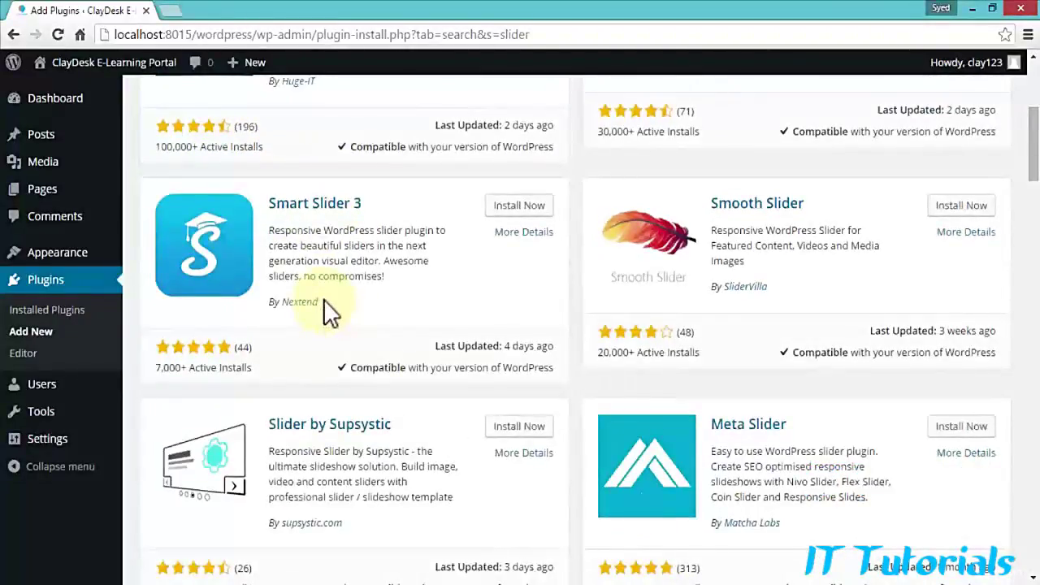
{"action": "scroll", "coordinate": [324, 303], "scroll_direction": "down", "scroll_amount": 2}
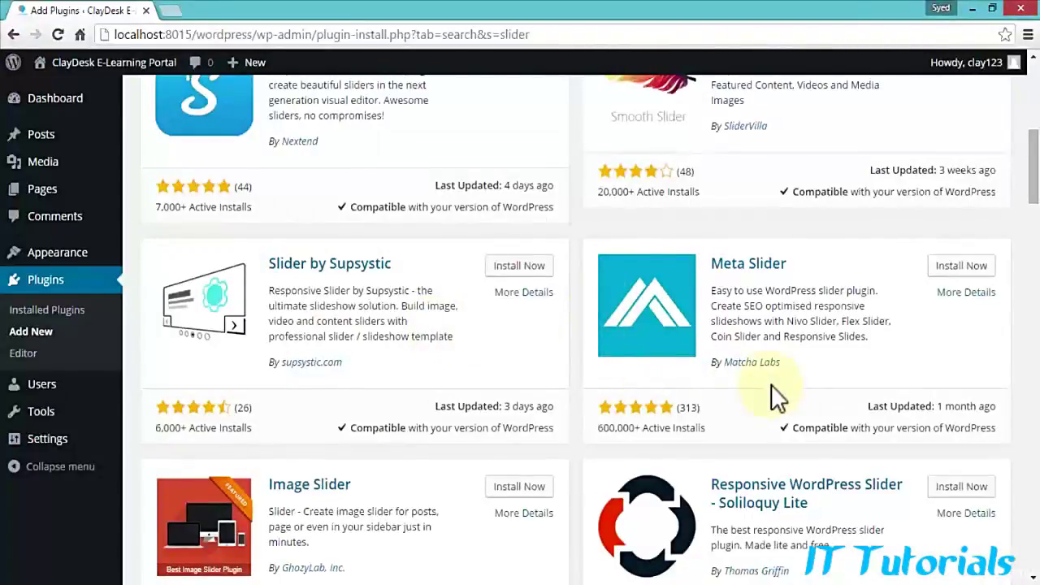
{"action": "scroll", "coordinate": [770, 386], "scroll_direction": "down", "scroll_amount": 1}
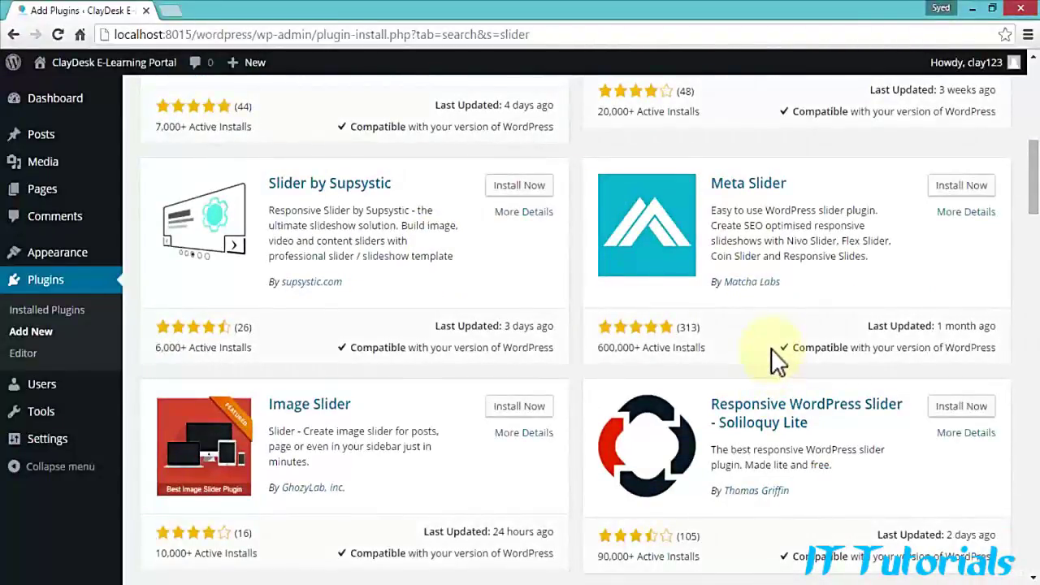
{"action": "scroll", "coordinate": [741, 289], "scroll_direction": "up", "scroll_amount": 1}
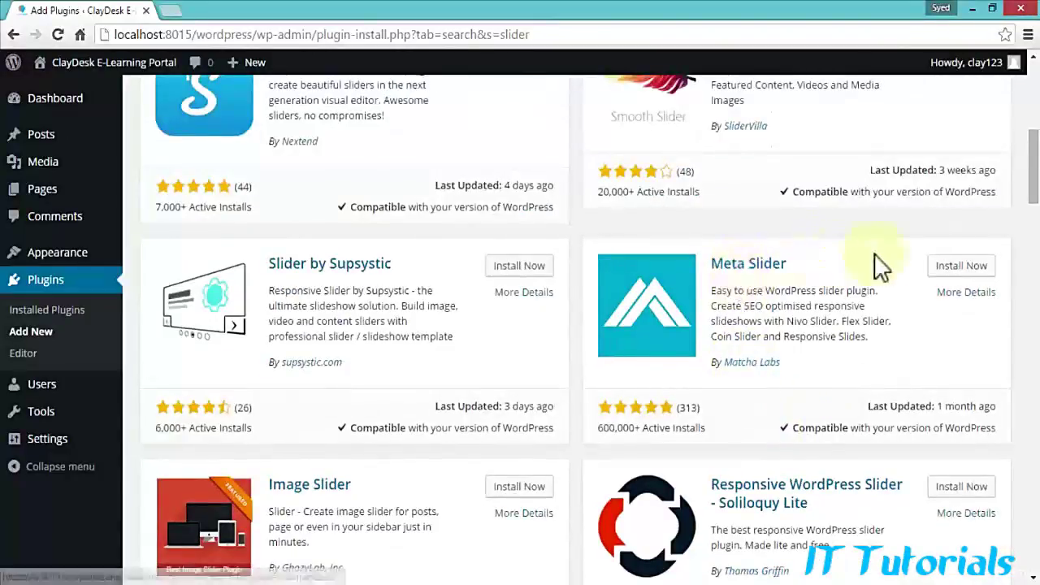
{"action": "right_click", "coordinate": [952, 302]}
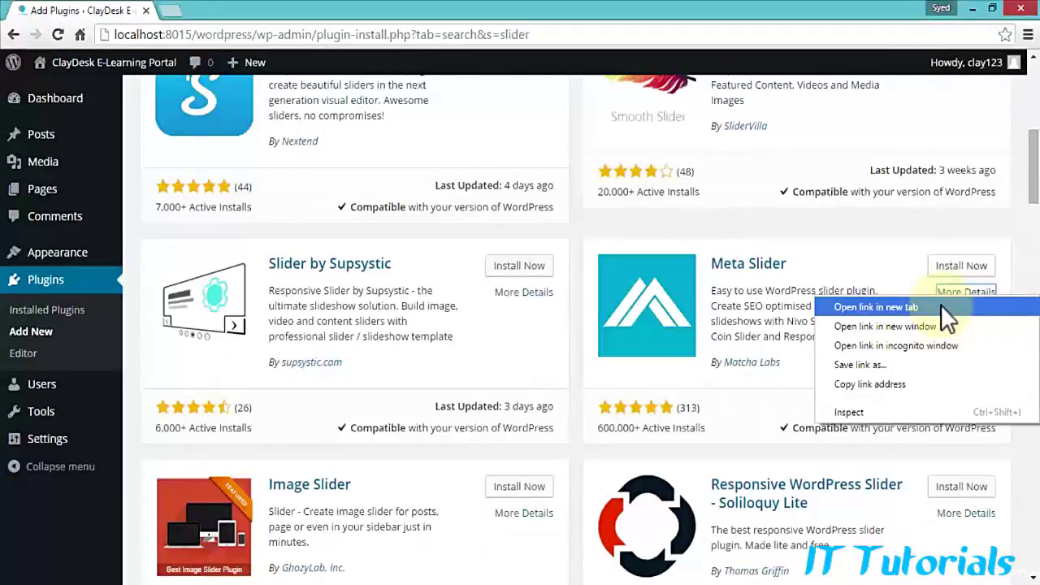
{"action": "left_click", "coordinate": [940, 305]}
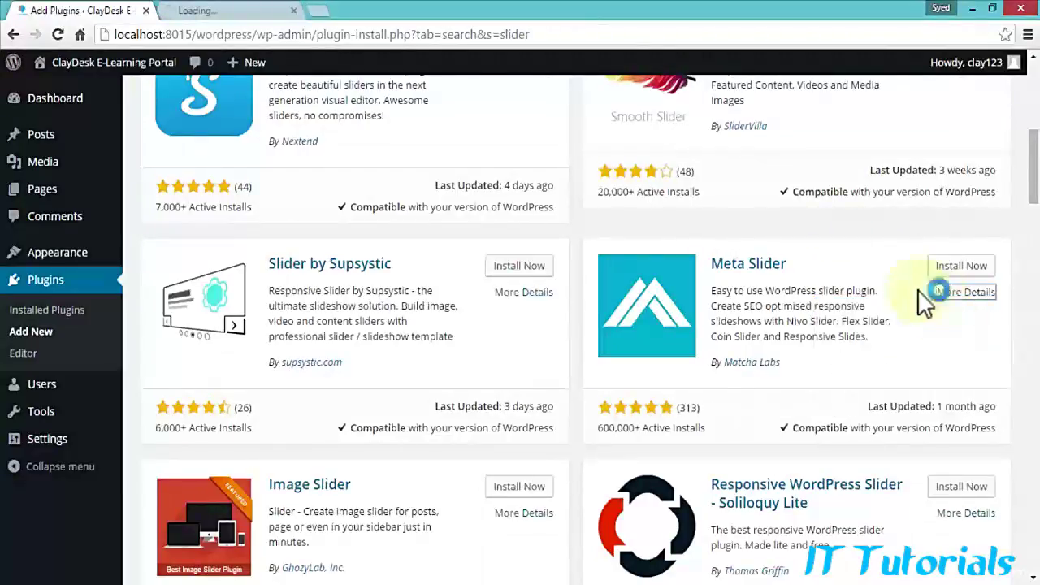
{"action": "left_click", "coordinate": [254, 17]}
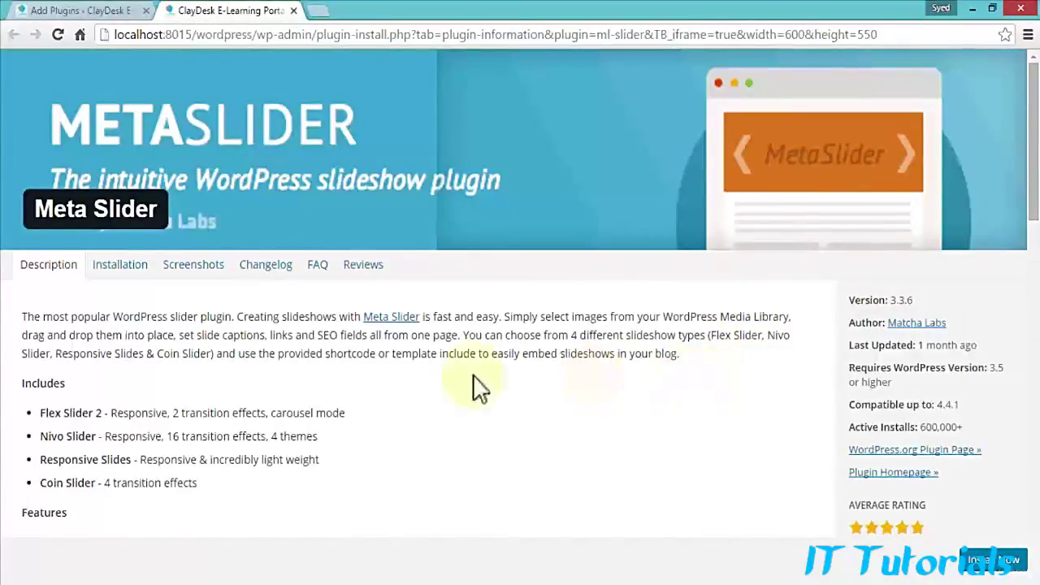
{"action": "left_click", "coordinate": [118, 269]}
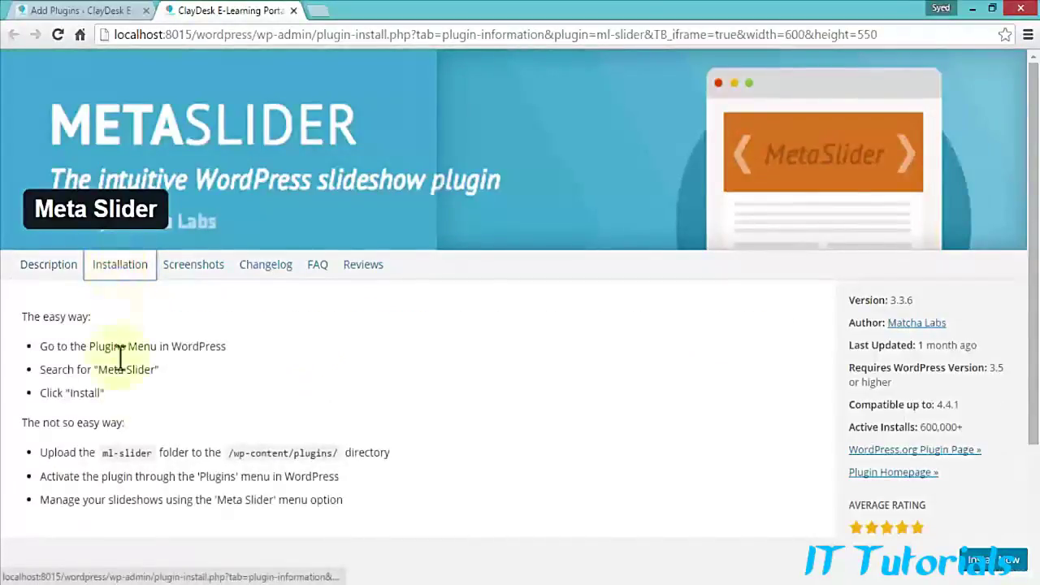
{"action": "left_click", "coordinate": [211, 272]}
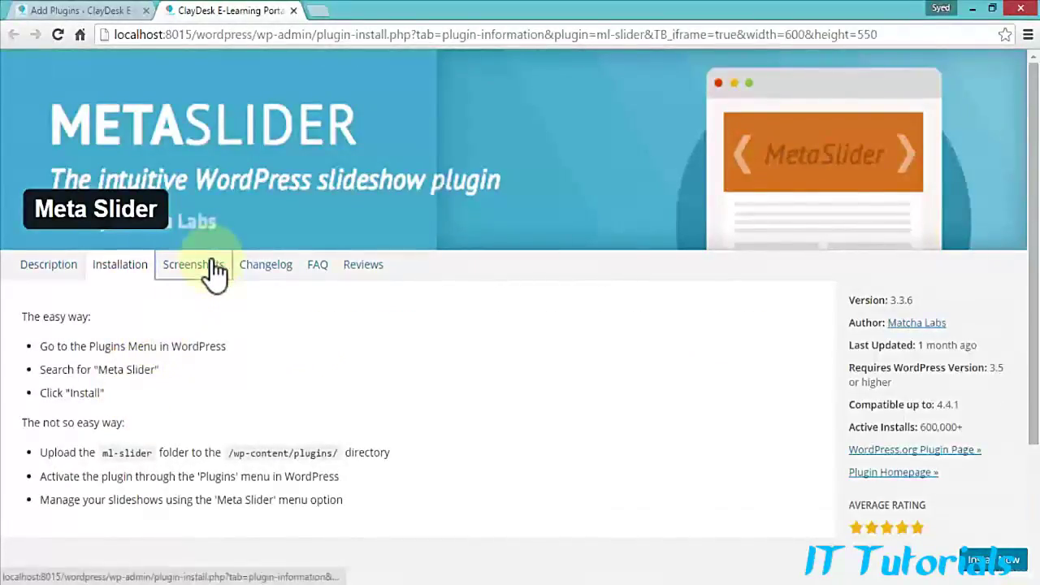
{"action": "scroll", "coordinate": [248, 355], "scroll_direction": "down", "scroll_amount": 1}
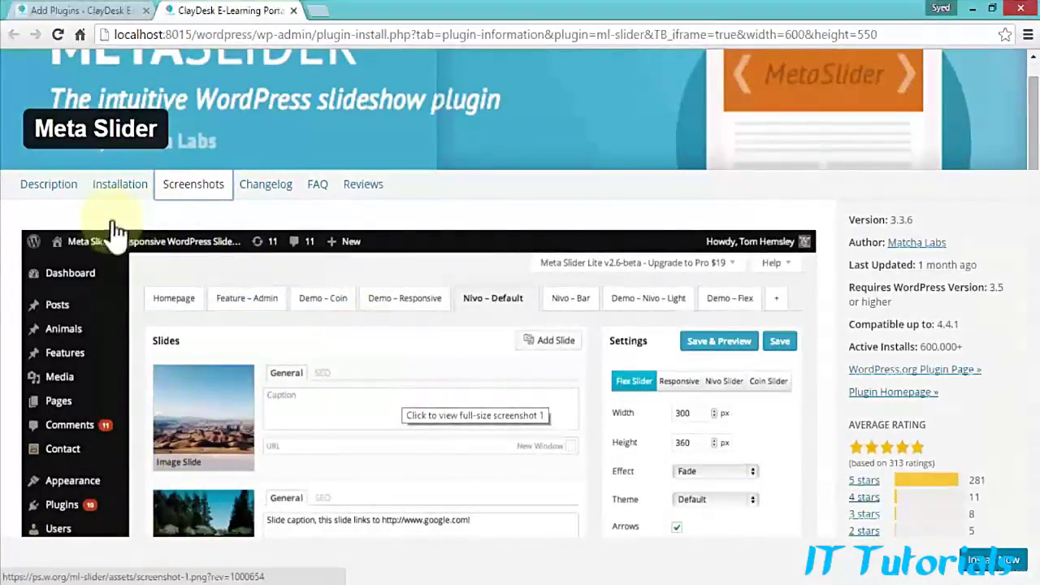
{"action": "scroll", "coordinate": [75, 215], "scroll_direction": "up", "scroll_amount": 1}
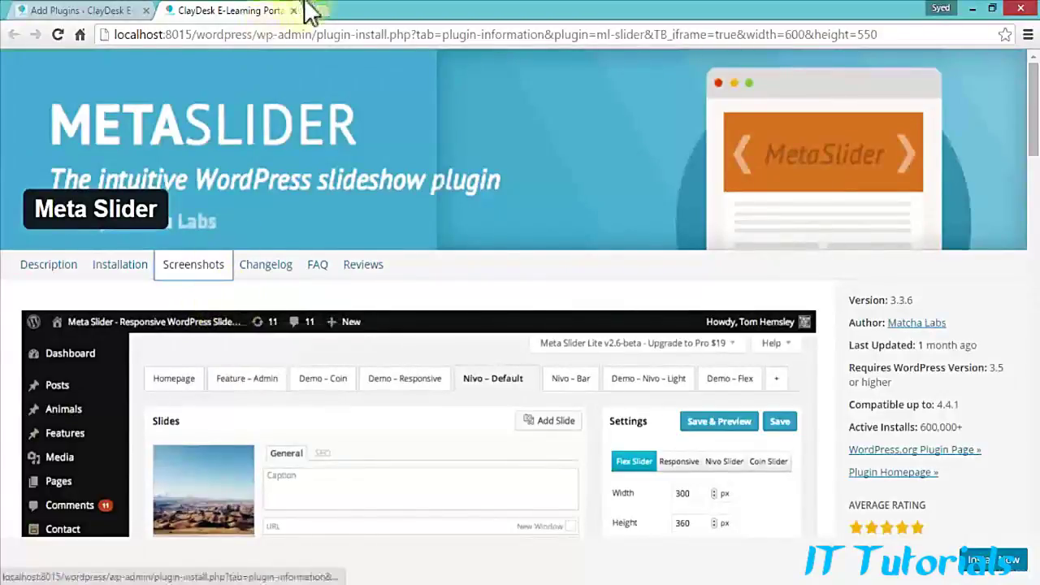
{"action": "left_click", "coordinate": [131, 10]}
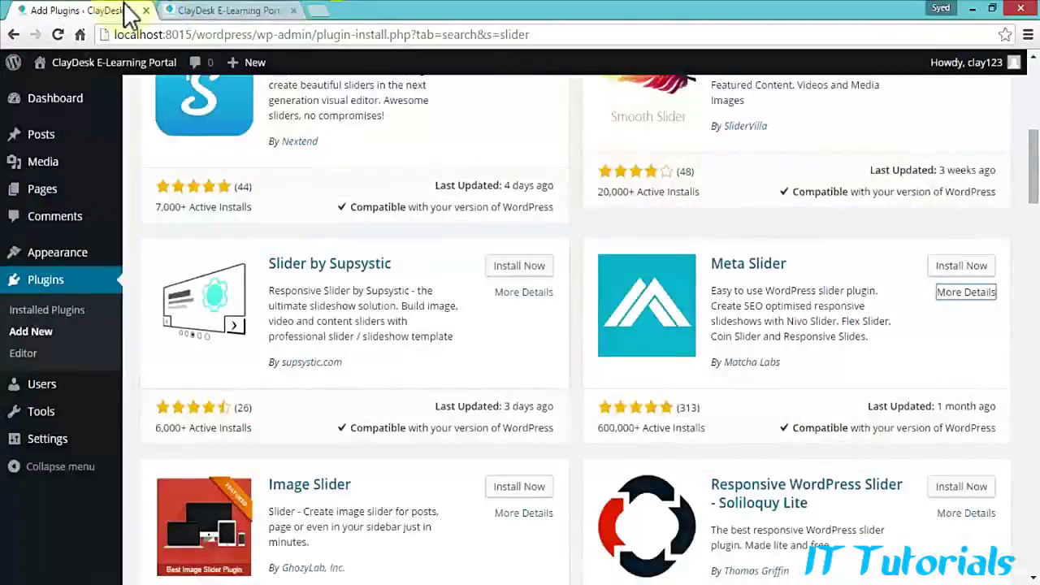
Step: Install Meta Slider 3.3.6 and activate it, confirming it in the plugins list
{"action": "left_click", "coordinate": [950, 276]}
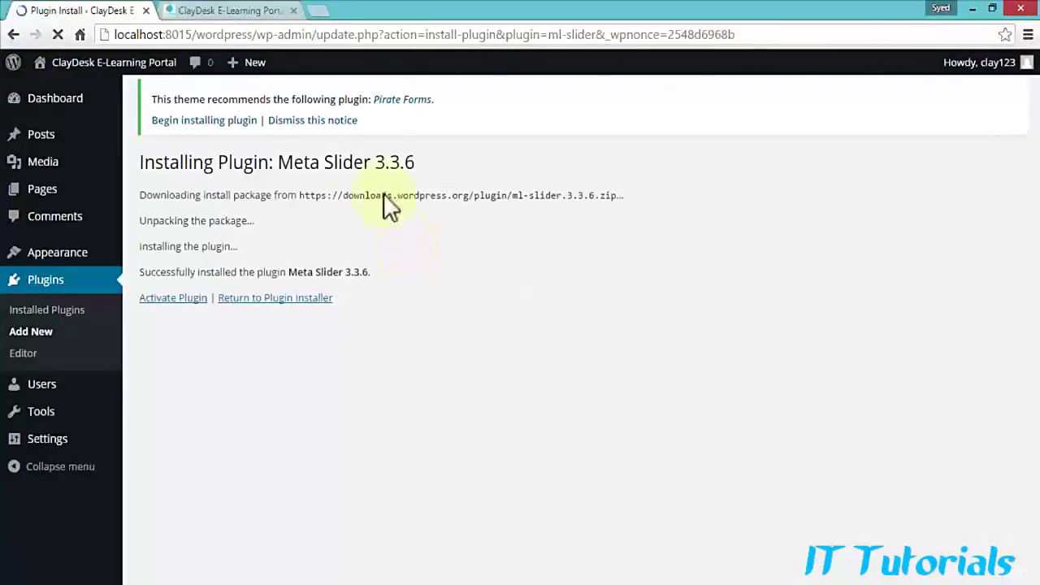
{"action": "left_click", "coordinate": [163, 300]}
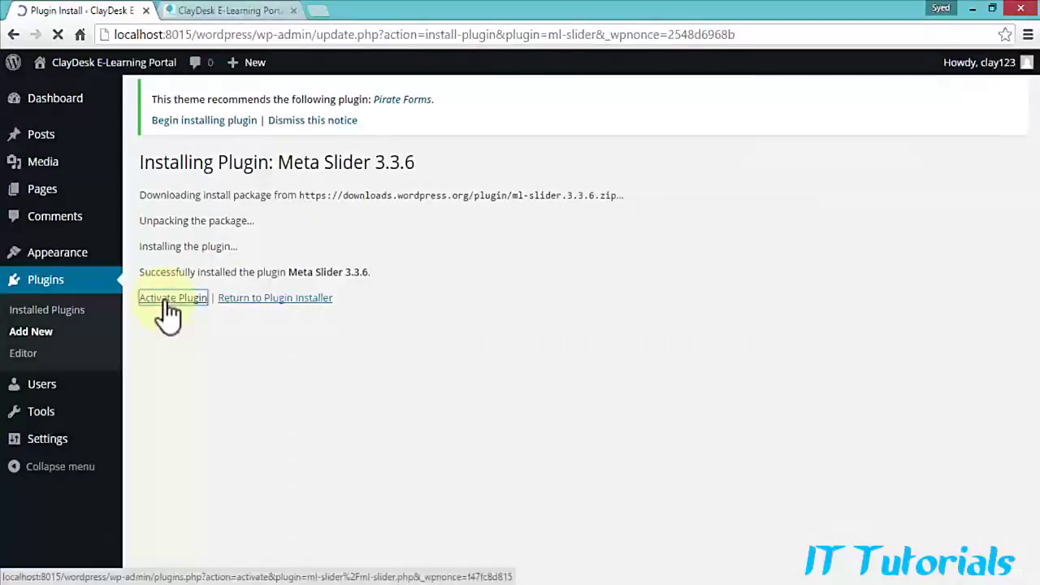
{"action": "scroll", "coordinate": [232, 357], "scroll_direction": "down", "scroll_amount": 2}
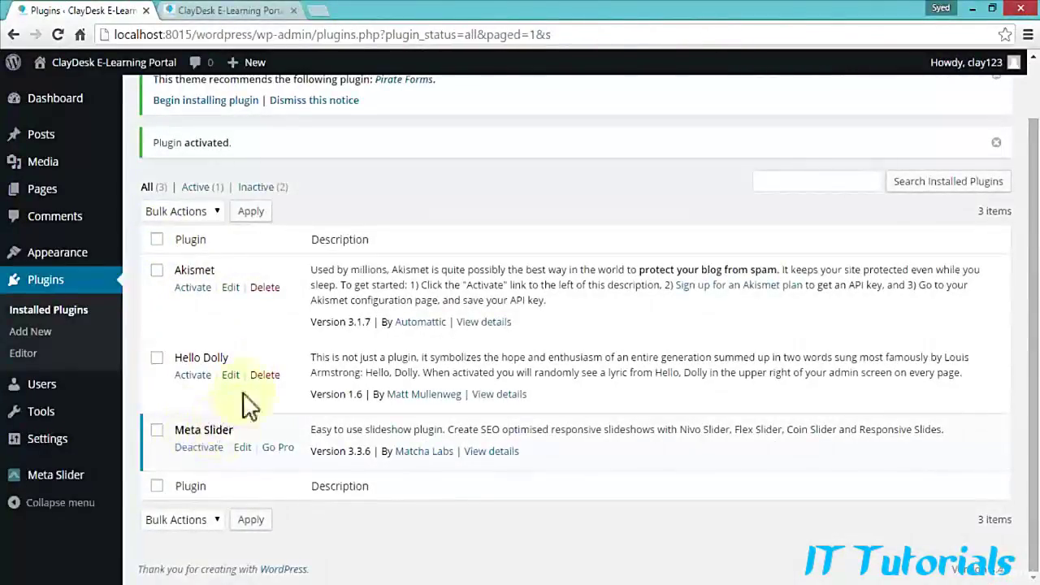
{"action": "scroll", "coordinate": [251, 341], "scroll_direction": "up", "scroll_amount": 2}
{"action": "scroll", "coordinate": [265, 380], "scroll_direction": "down", "scroll_amount": 2}
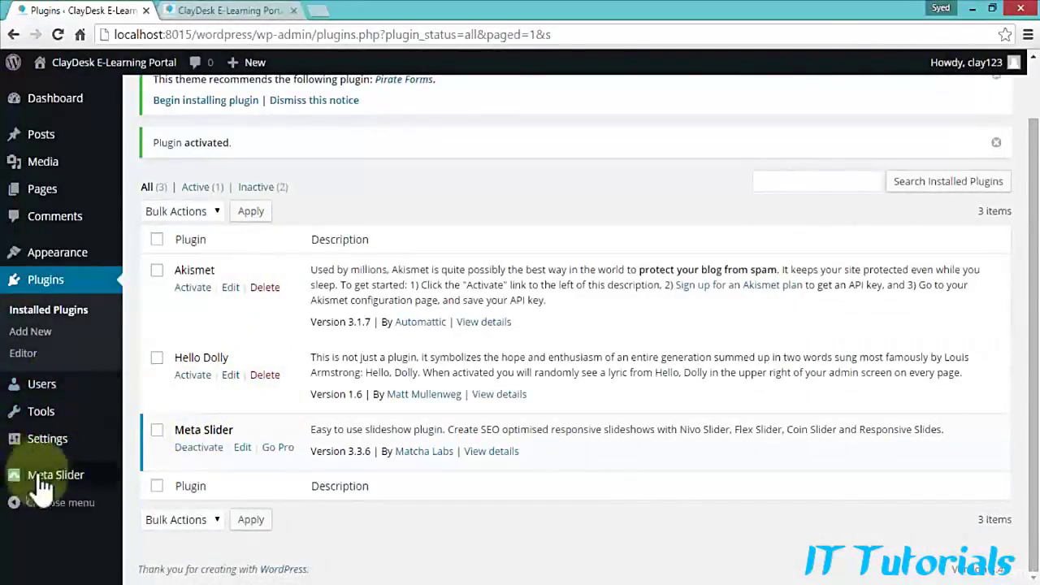
{"action": "mouse_move", "coordinate": [35, 479]}
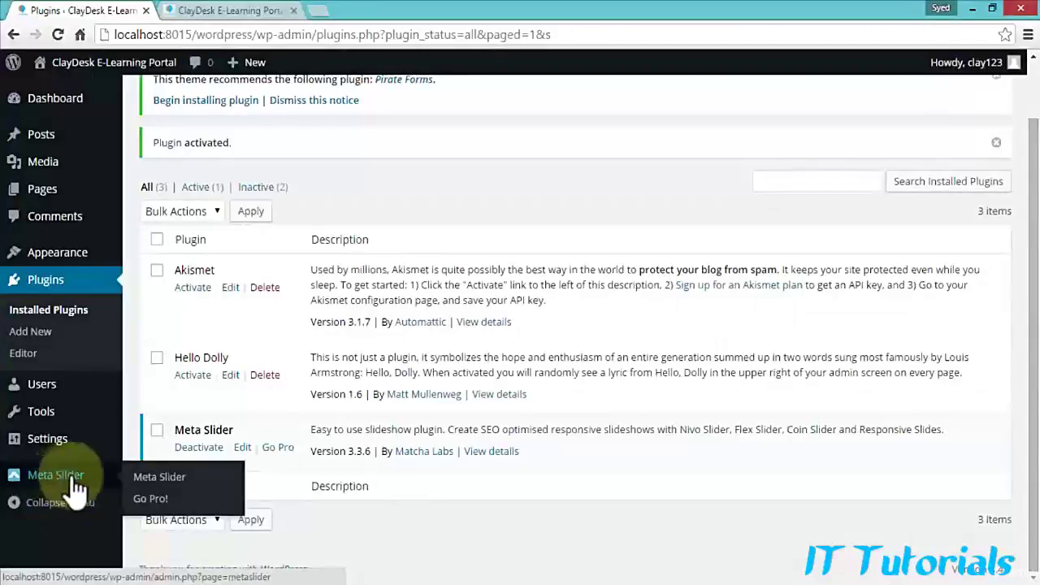
Step: Open the Meta Slider page and create a new 700 × 300 slideshow named New Slider
{"action": "left_click", "coordinate": [160, 479]}
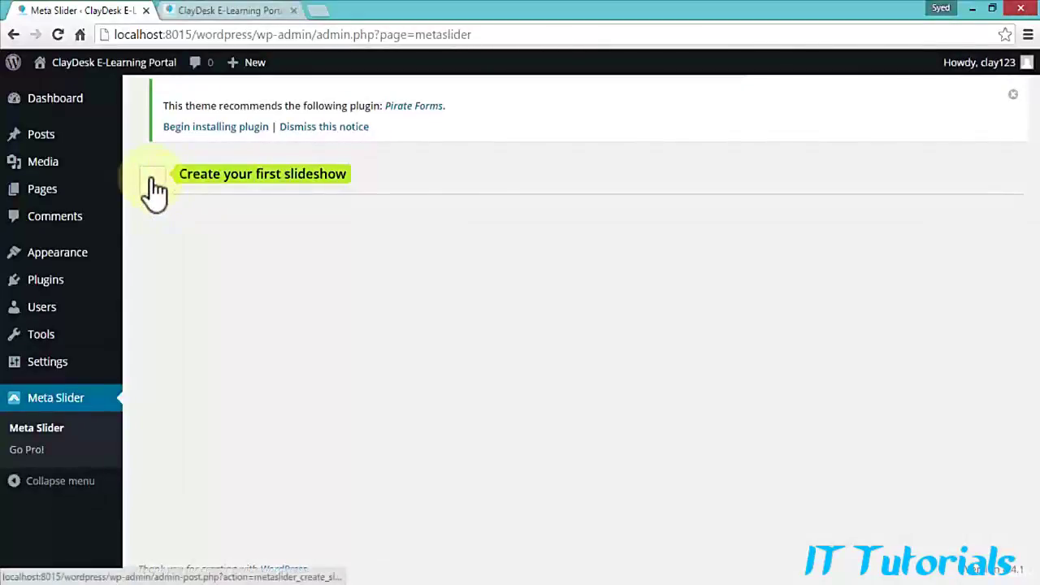
{"action": "left_click", "coordinate": [153, 180]}
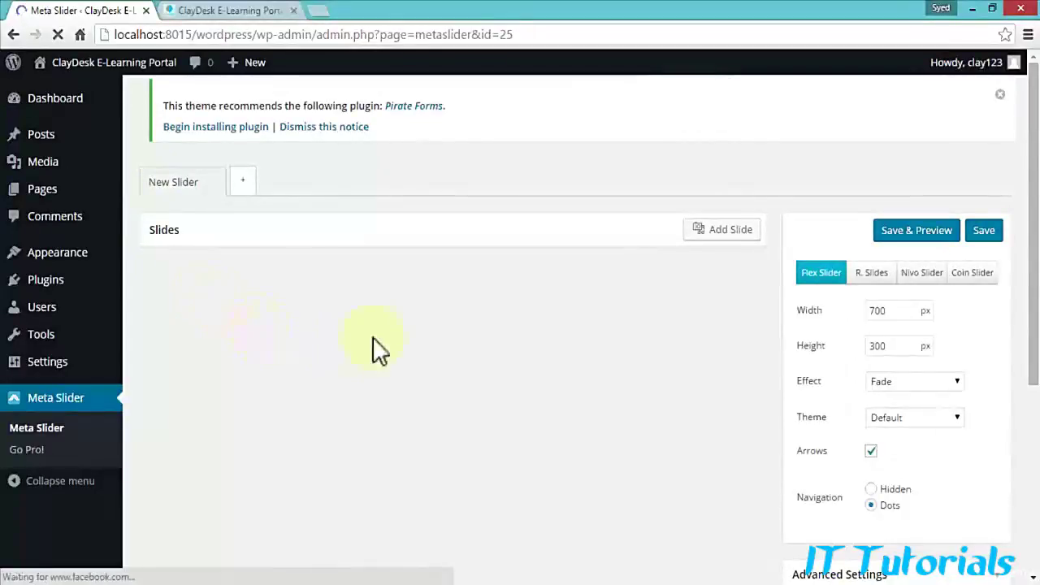
Step: Pick the dark-blue ClayDesk e-learning banner from the Media Library and title it 'Slider ClayDesk'
{"action": "left_click", "coordinate": [733, 230]}
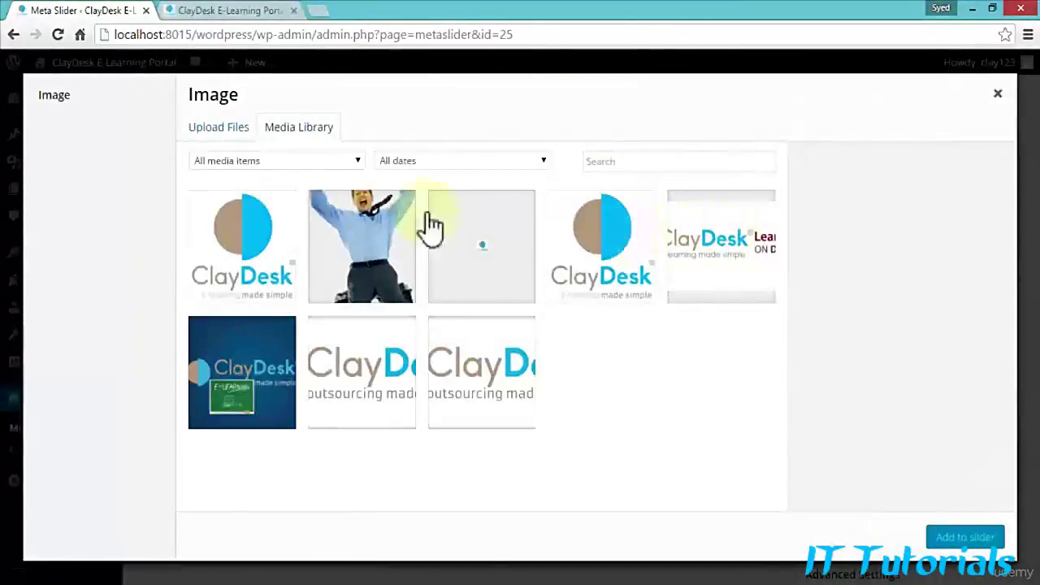
{"action": "left_click", "coordinate": [262, 385]}
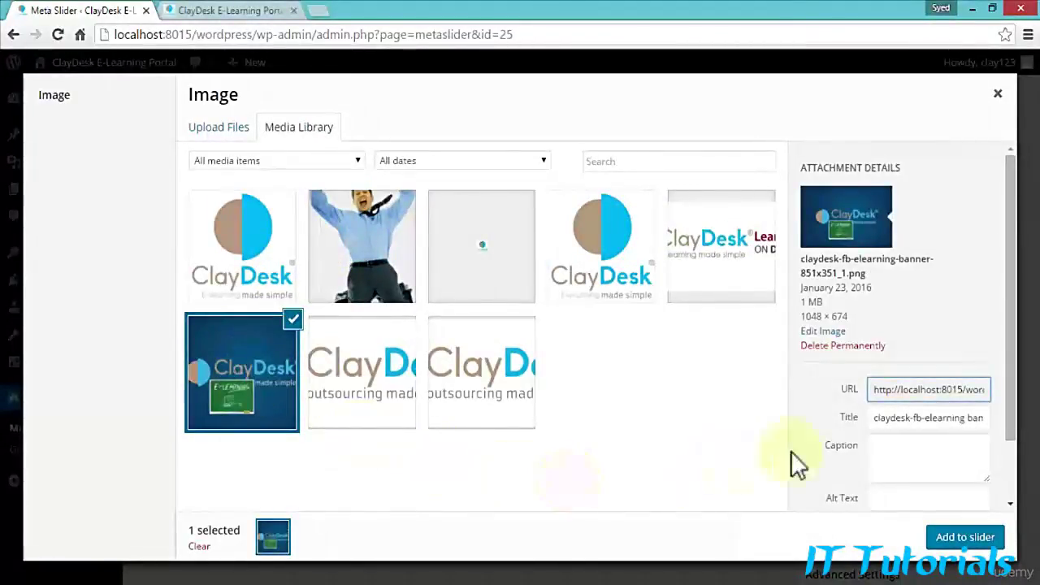
{"action": "triple_click", "coordinate": [935, 417]}
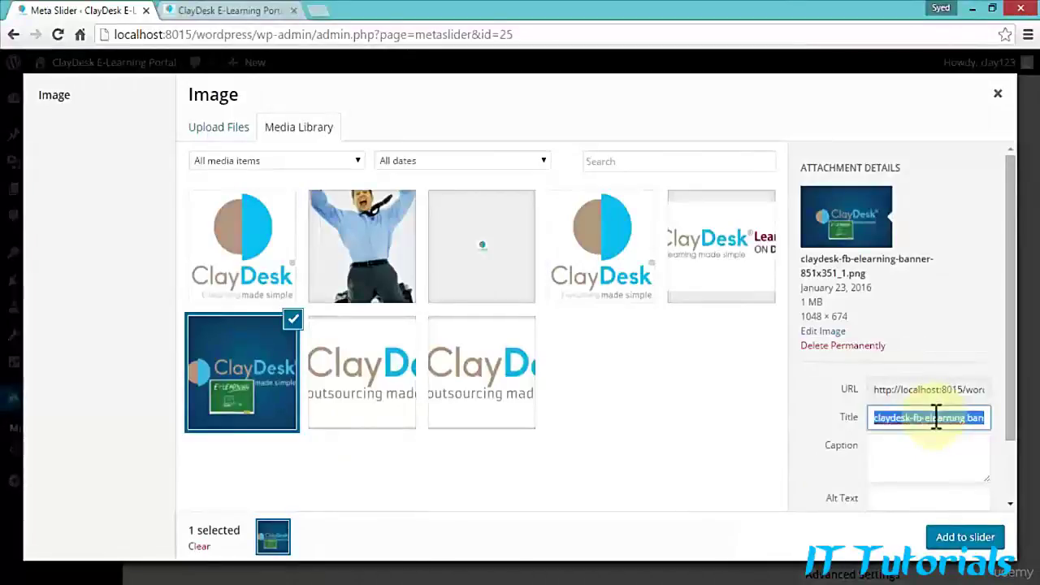
{"action": "type", "text": "Slider CalyDes"}
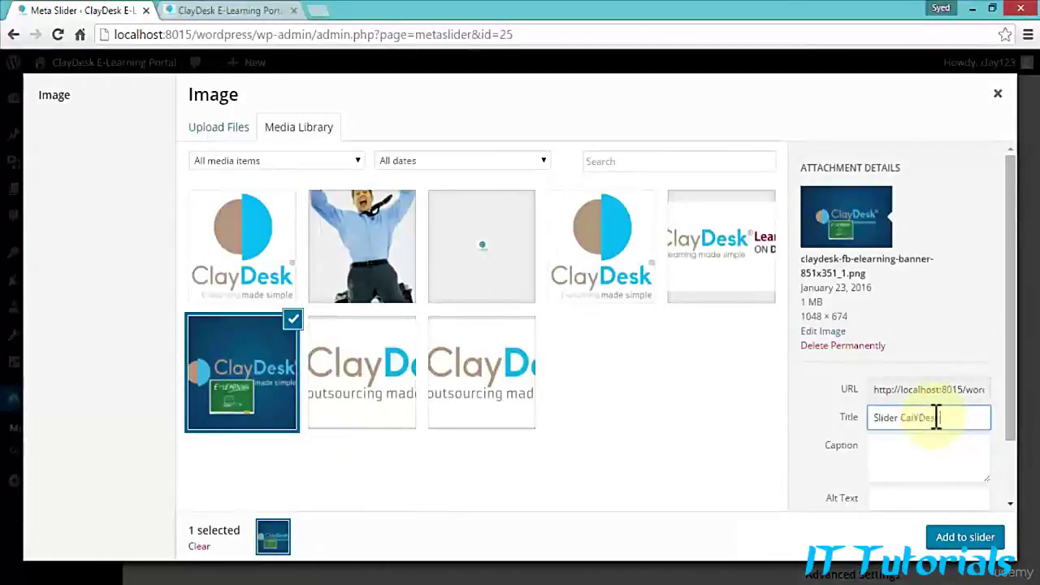
{"action": "key", "text": "BackSpace"}
{"action": "key", "text": "BackSpace"}
{"action": "key", "text": "BackSpace"}
{"action": "key", "text": "BackSpace"}
{"action": "key", "text": "BackSpace"}
{"action": "key", "text": "BackSpace"}
{"action": "type", "text": "layDesk"}
{"action": "triple_click", "coordinate": [935, 418]}
{"action": "key", "text": "ctrl+c"}
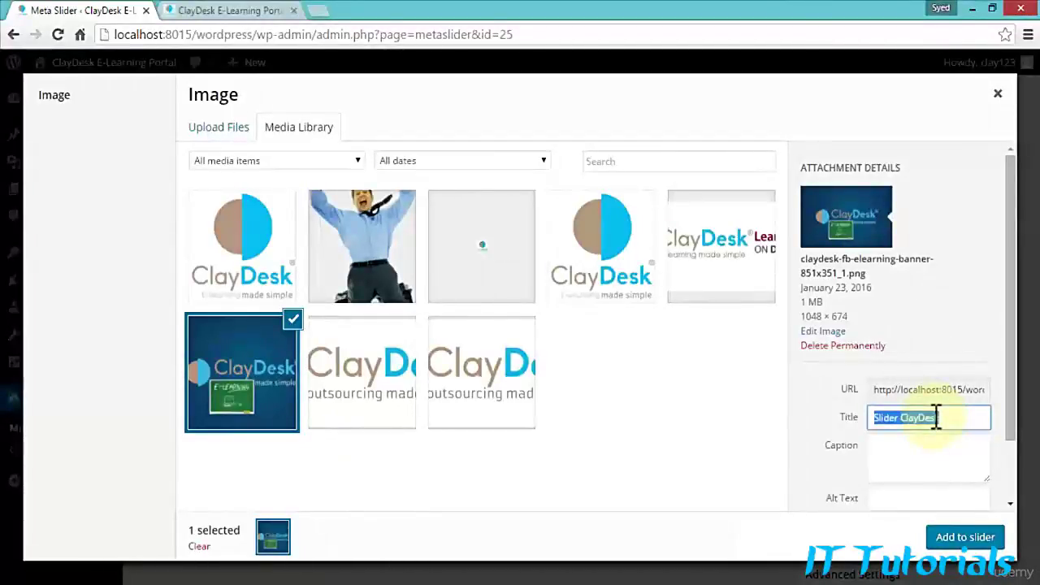
Step: Paste 'Slider ClayDesk' as the alt text and description, then add the banner to the slider
{"action": "scroll", "coordinate": [901, 475], "scroll_direction": "down", "scroll_amount": 1}
{"action": "left_click", "coordinate": [895, 428]}
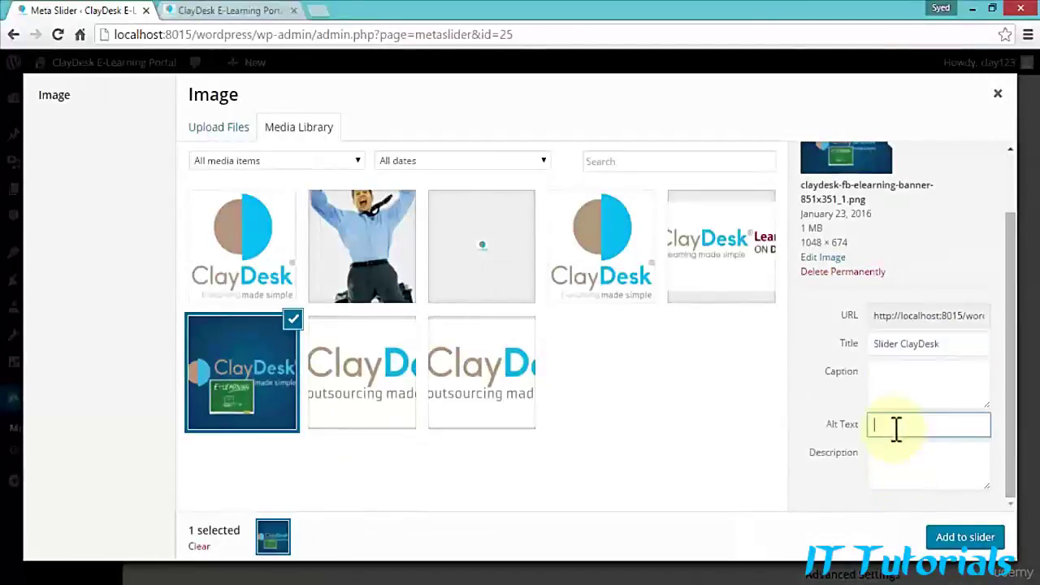
{"action": "key", "text": "ctrl+v"}
{"action": "left_click", "coordinate": [898, 453]}
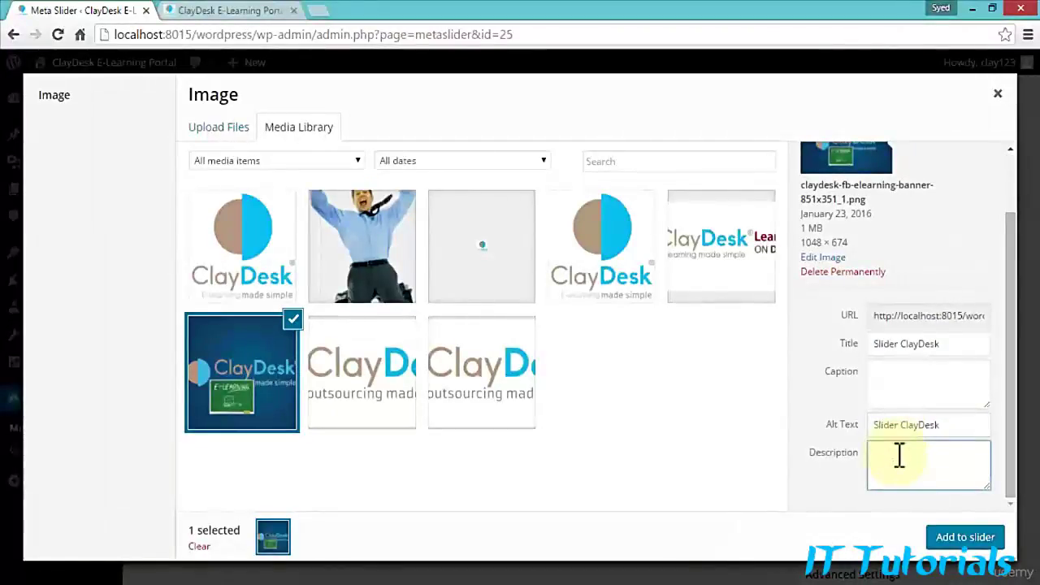
{"action": "key", "text": "ctrl+v"}
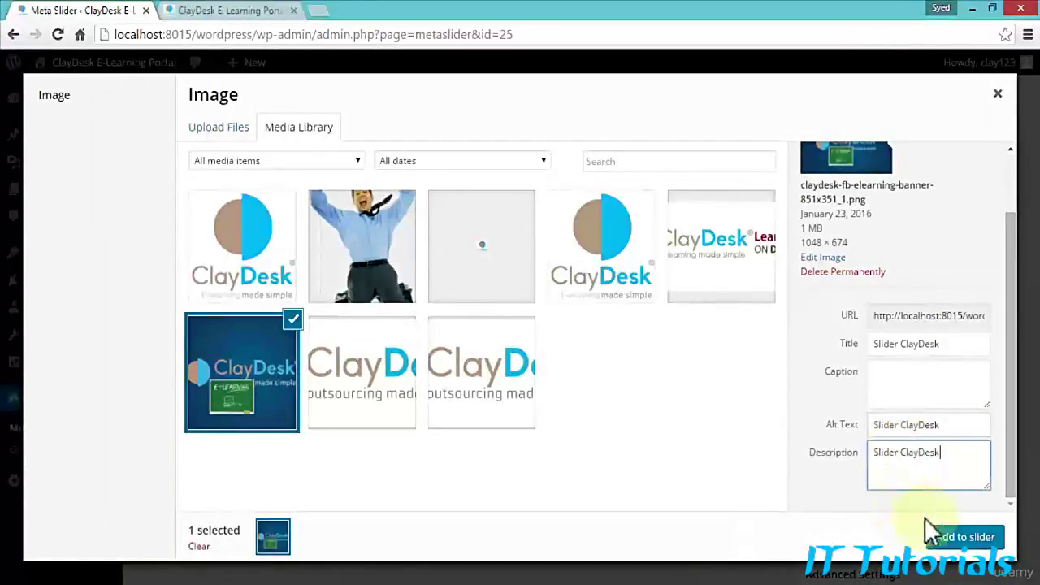
{"action": "left_click", "coordinate": [969, 537]}
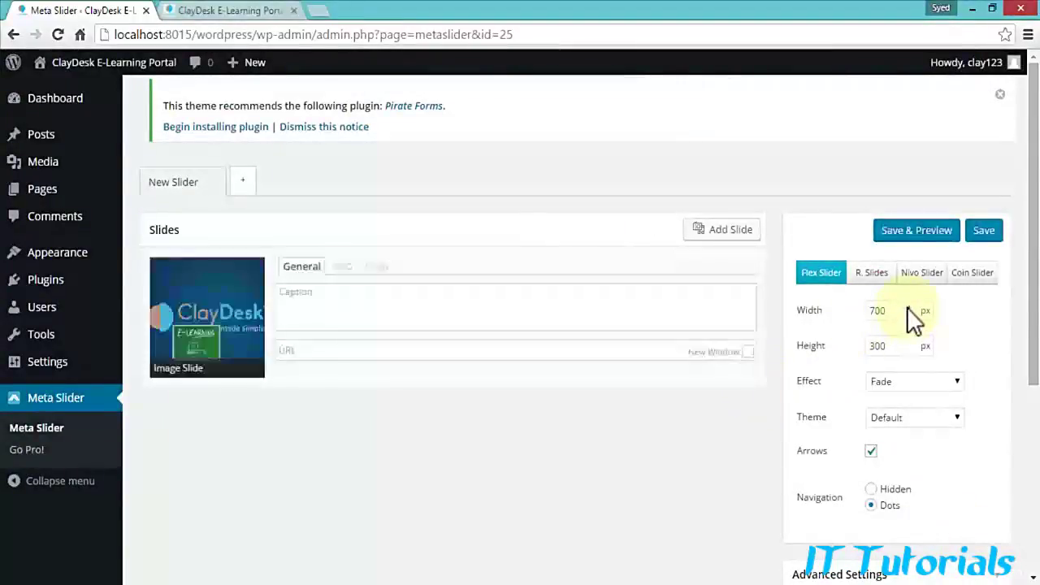
{"action": "left_click", "coordinate": [905, 395]}
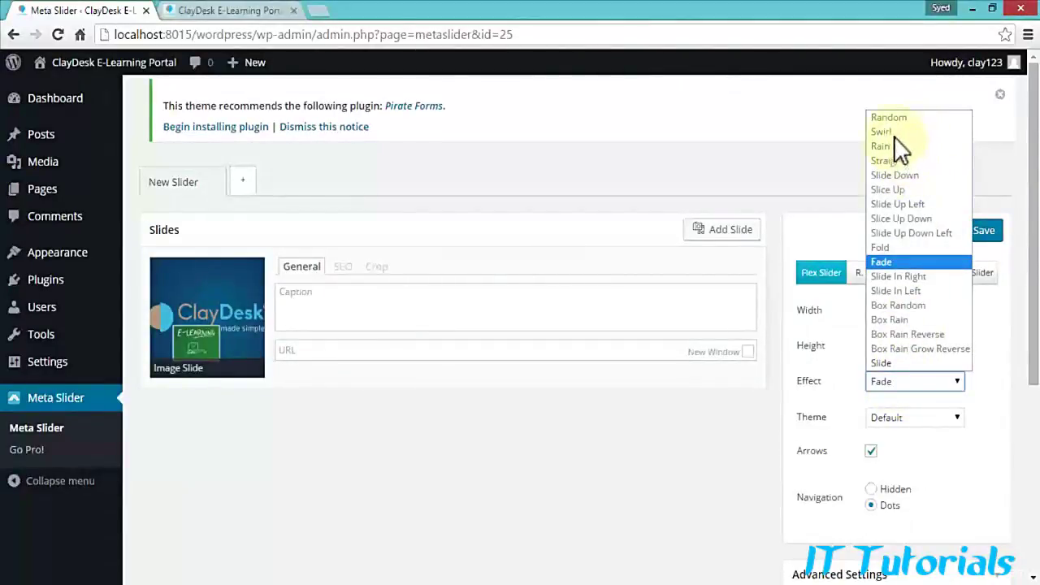
{"action": "left_click", "coordinate": [901, 262]}
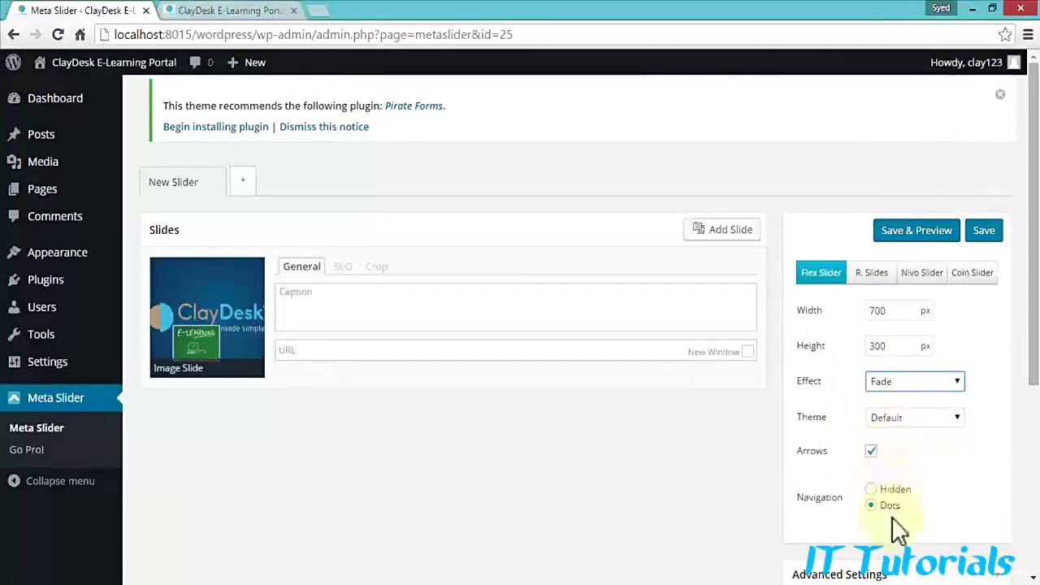
{"action": "scroll", "coordinate": [828, 464], "scroll_direction": "down", "scroll_amount": 3}
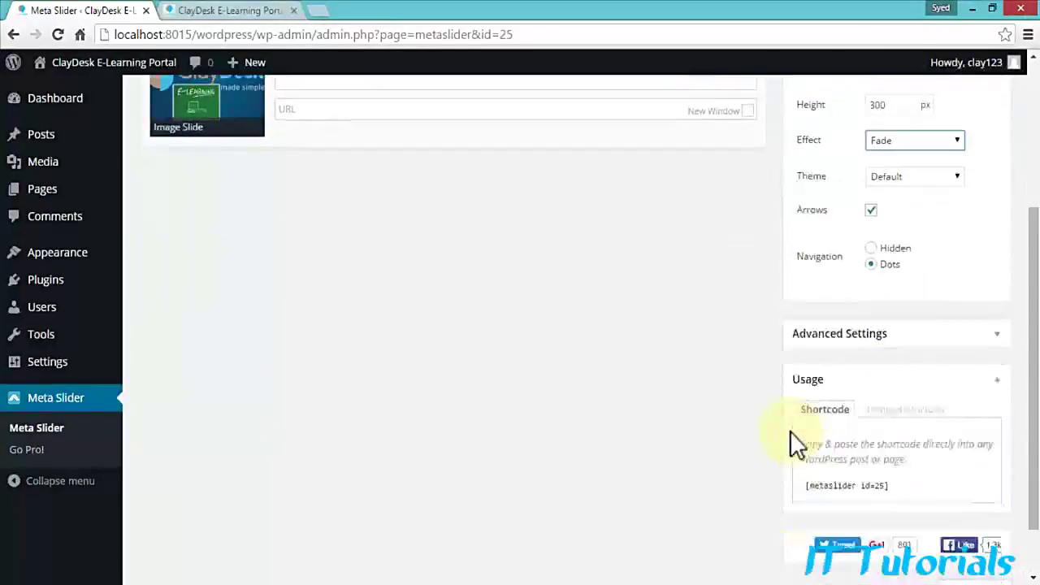
{"action": "scroll", "coordinate": [775, 423], "scroll_direction": "down", "scroll_amount": 2}
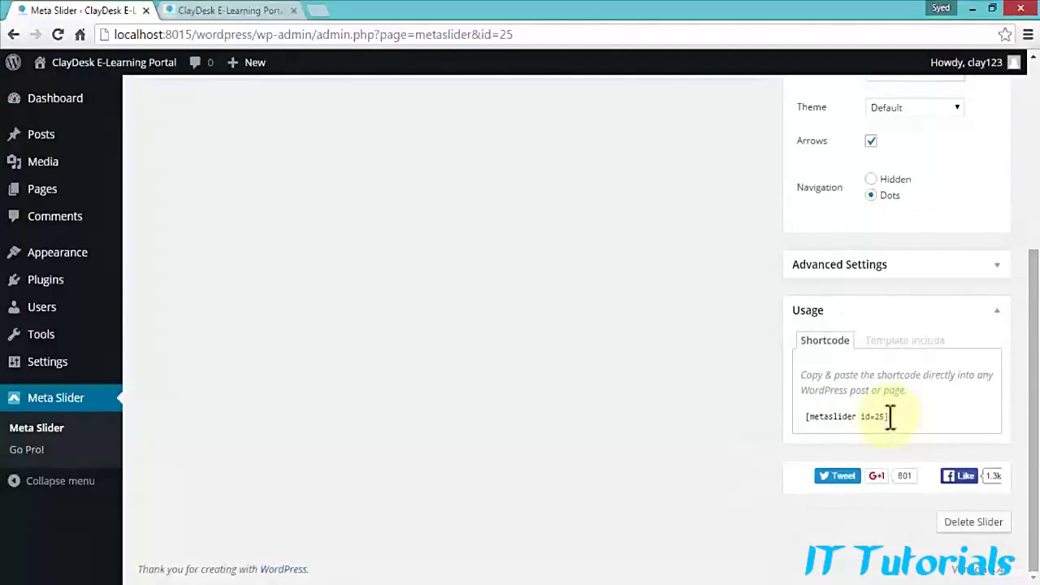
{"action": "left_click_drag", "start_coordinate": [889, 416], "coordinate": [803, 418]}
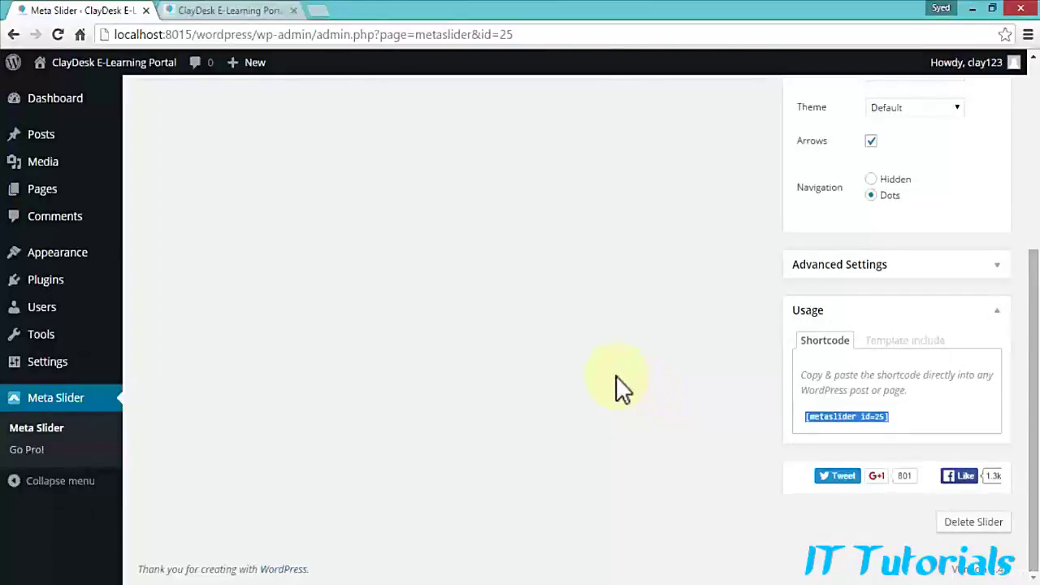
{"action": "scroll", "coordinate": [615, 375], "scroll_direction": "up", "scroll_amount": 3}
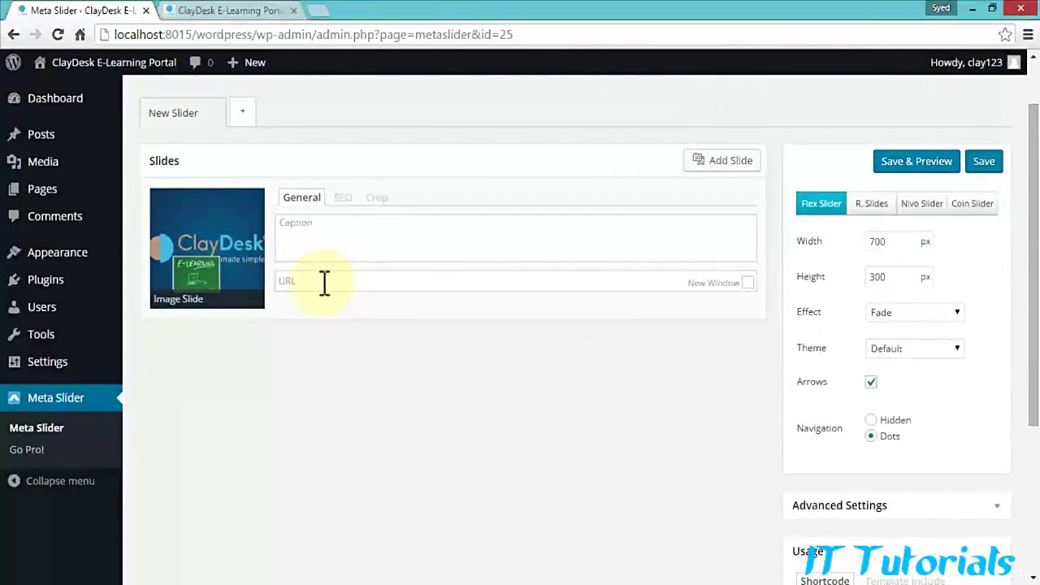
{"action": "left_click", "coordinate": [379, 237]}
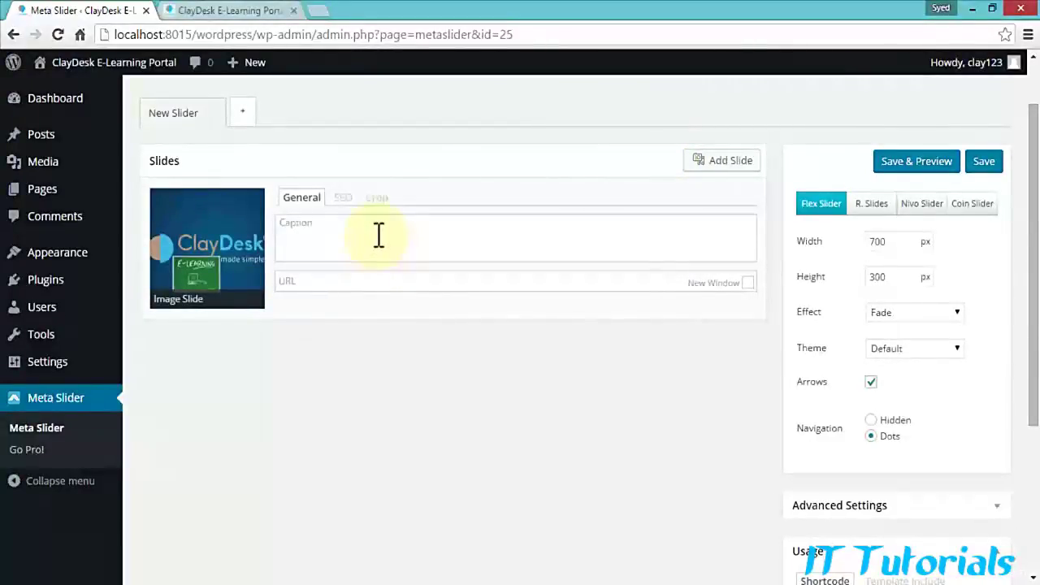
{"action": "key", "text": "ctrl+v"}
{"action": "left_click_drag", "start_coordinate": [376, 232], "coordinate": [255, 225]}
{"action": "key", "text": "ctrl+c"}
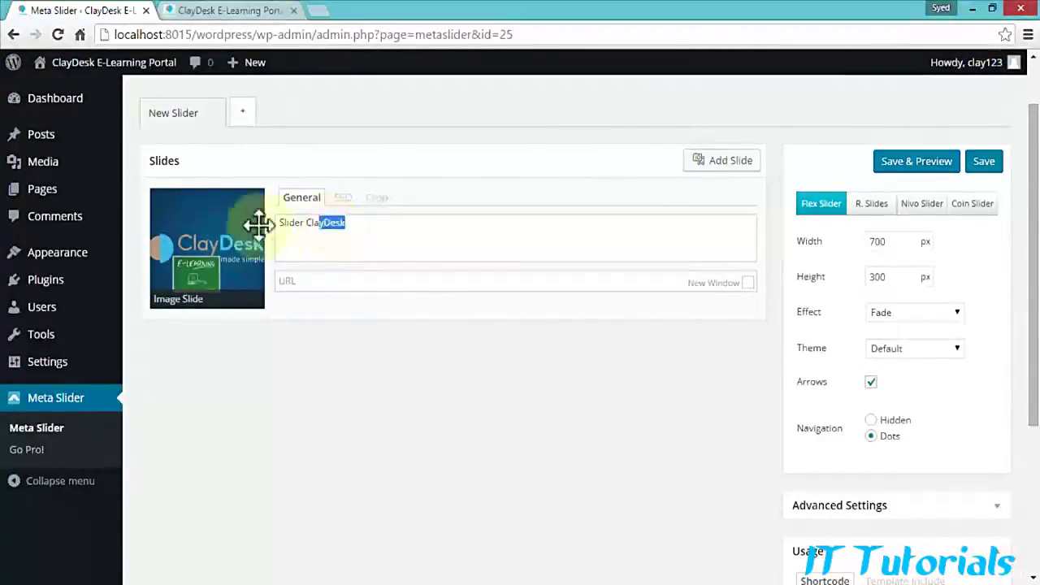
{"action": "key", "text": "BackSpace"}
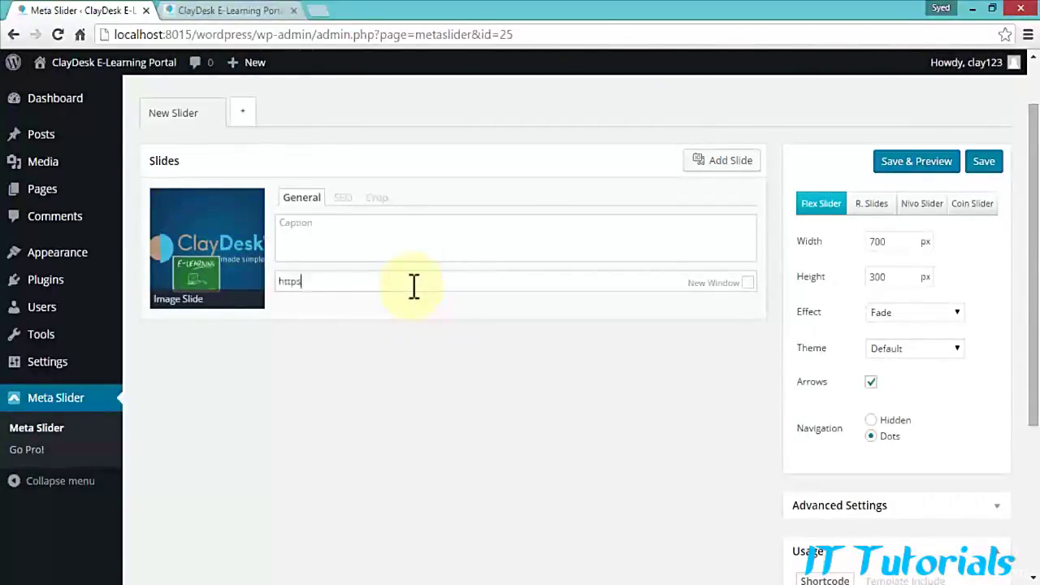
{"action": "type", "text": "://www.claydesk.com/elearning"}
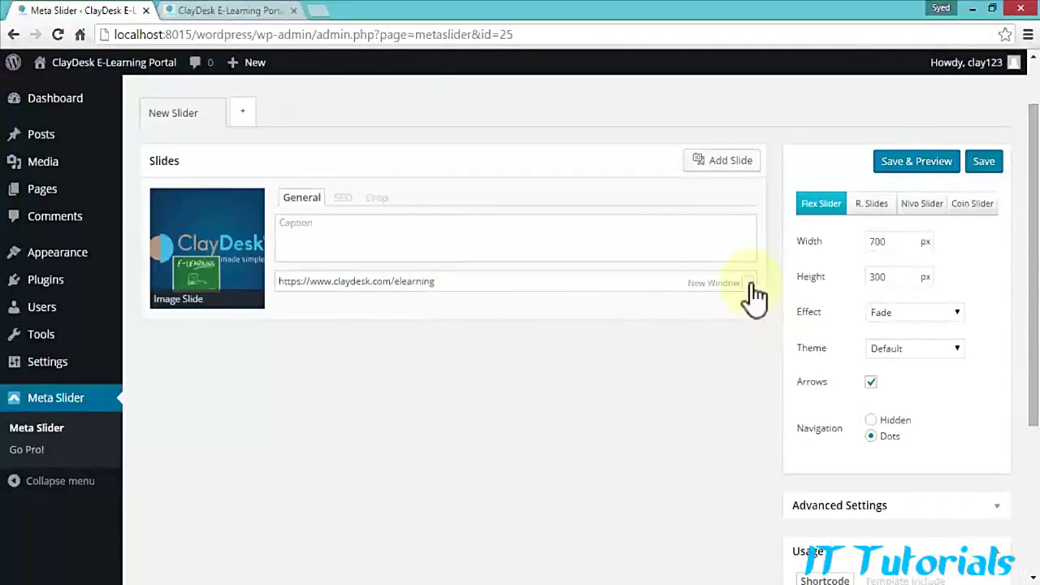
{"action": "left_click", "coordinate": [748, 282]}
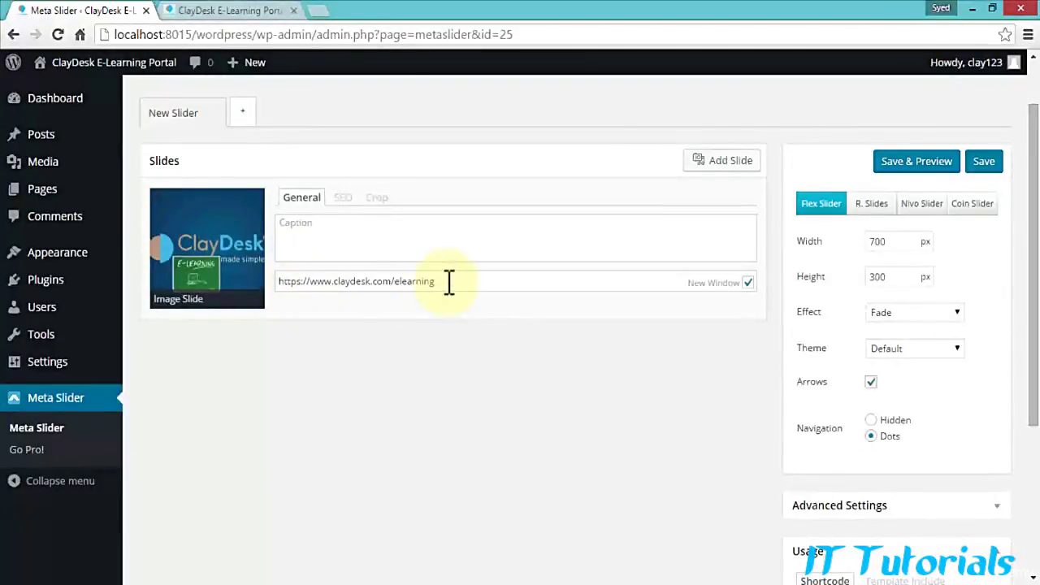
Step: Add man-jumping.png as a second slide with title, alt text and description 'Slider ClayDesk'
{"action": "left_click", "coordinate": [735, 167]}
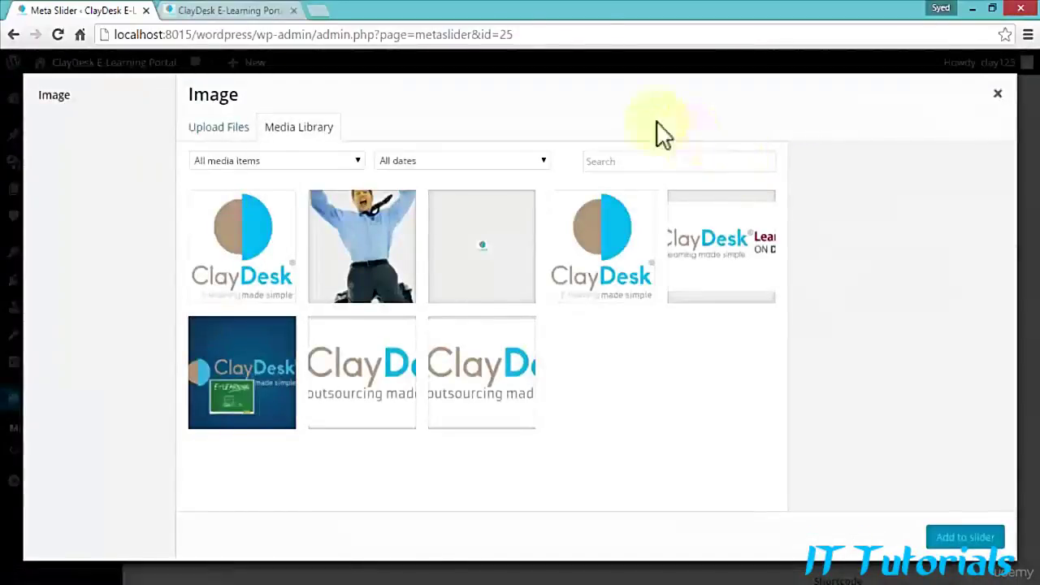
{"action": "left_click", "coordinate": [358, 256]}
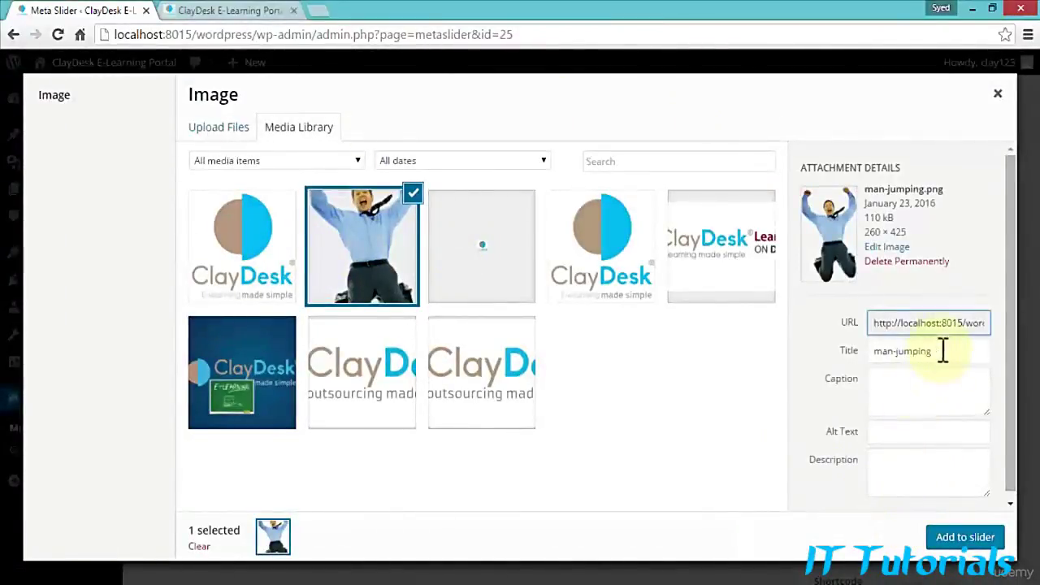
{"action": "triple_click", "coordinate": [943, 350]}
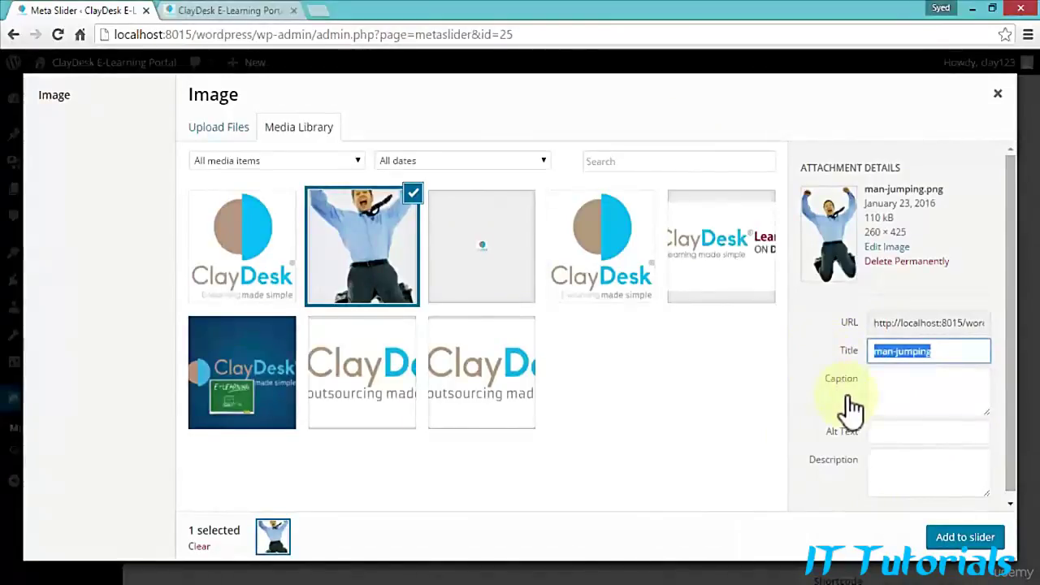
{"action": "key", "text": "ctrl+v"}
{"action": "left_click", "coordinate": [882, 431]}
{"action": "key", "text": "ctrl+v"}
{"action": "left_click", "coordinate": [889, 474]}
{"action": "key", "text": "ctrl+v"}
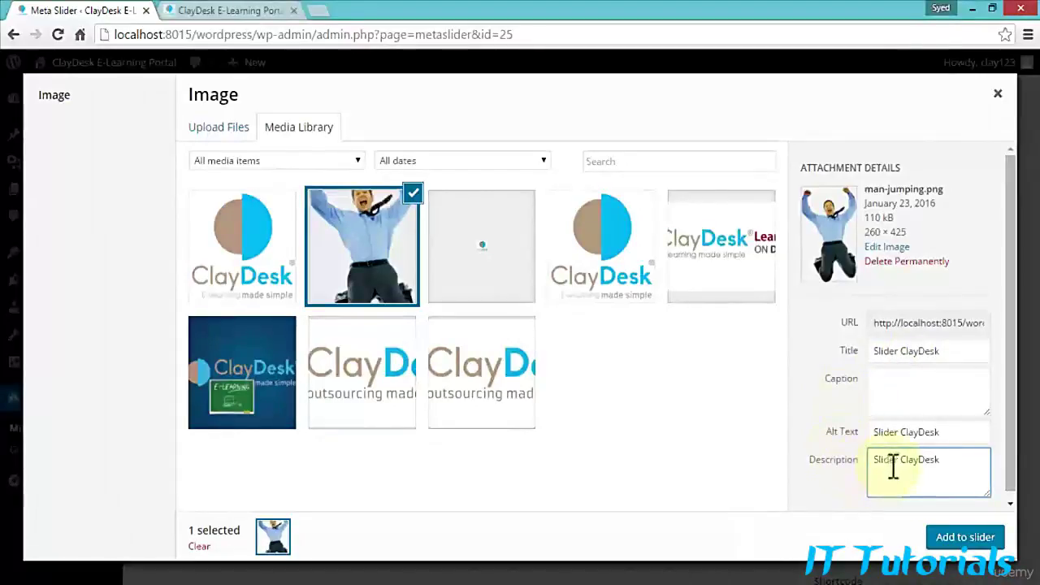
{"action": "left_click", "coordinate": [964, 540]}
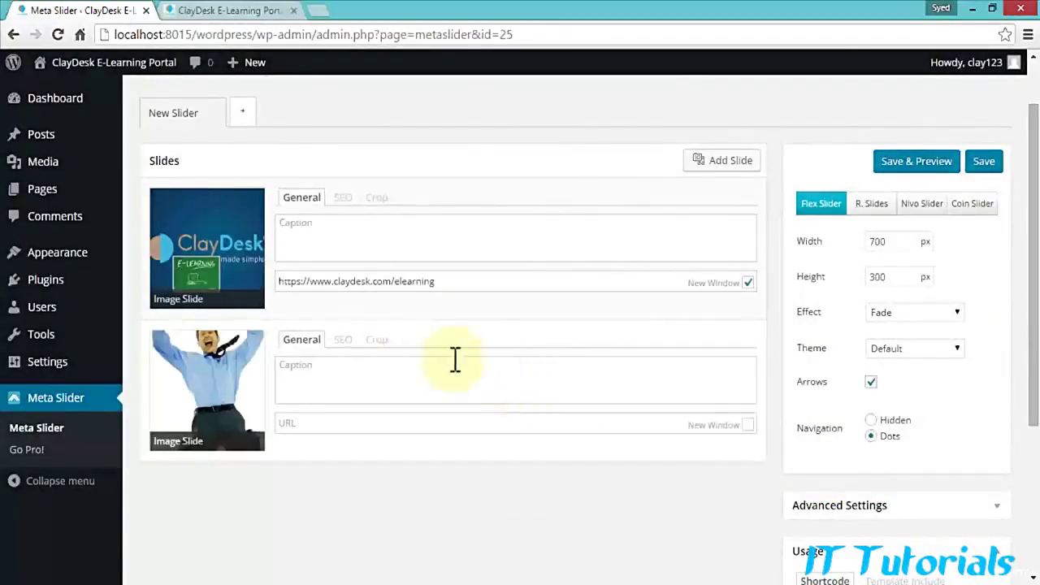
Step: Copy the first slide's elearning link into the second slide and set it to open in a new window
{"action": "left_click", "coordinate": [471, 286]}
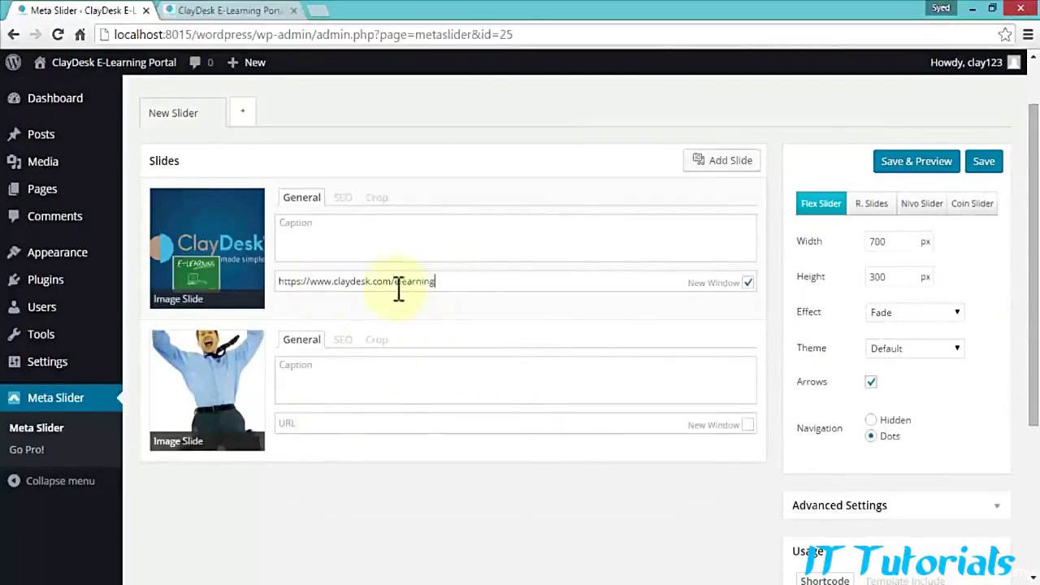
{"action": "left_click_drag", "start_coordinate": [437, 281], "coordinate": [232, 285]}
{"action": "key", "text": "ctrl+c"}
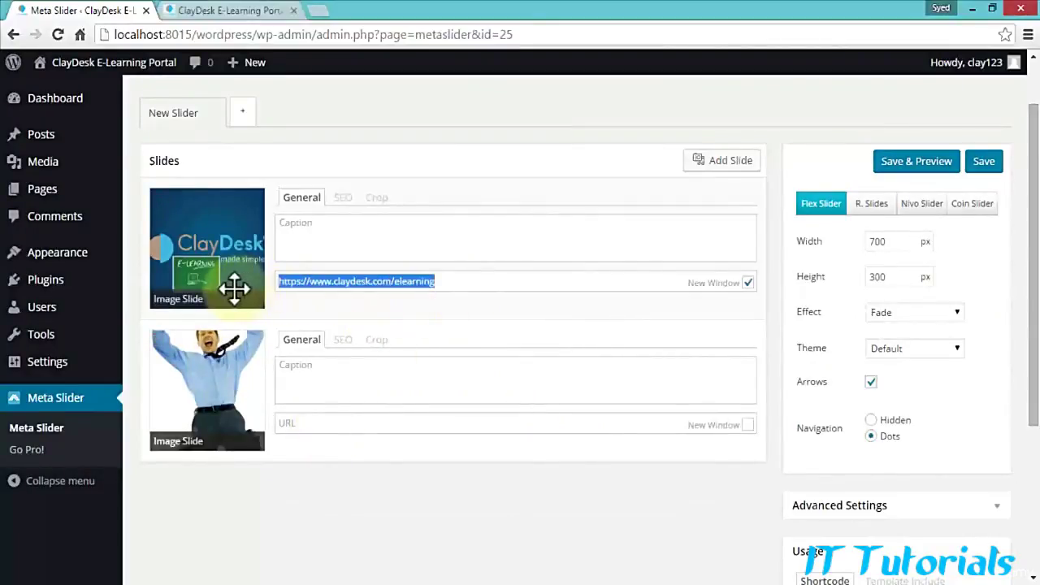
{"action": "left_click", "coordinate": [325, 422]}
{"action": "key", "text": "ctrl+v"}
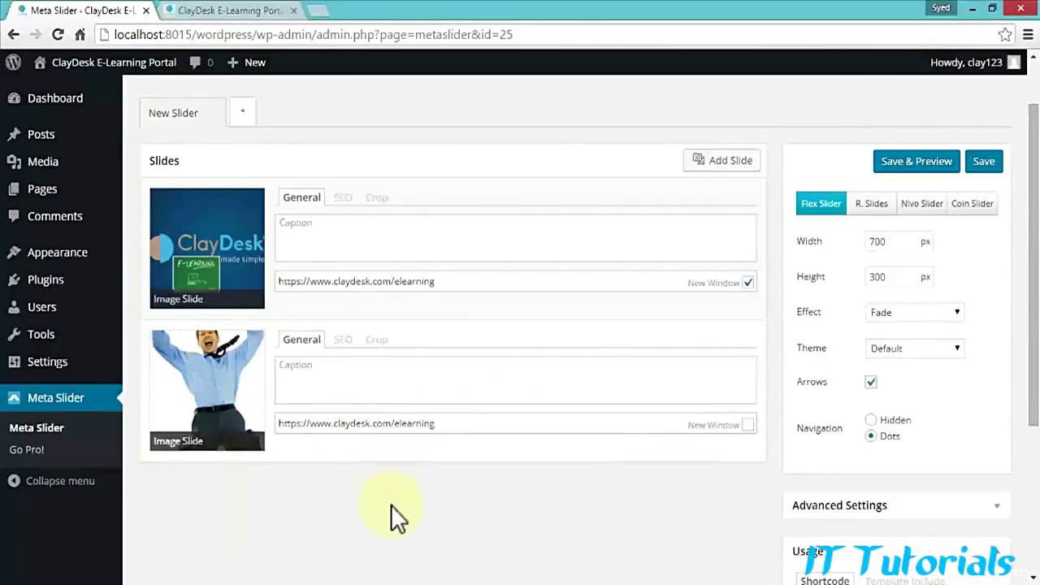
{"action": "left_click", "coordinate": [748, 426]}
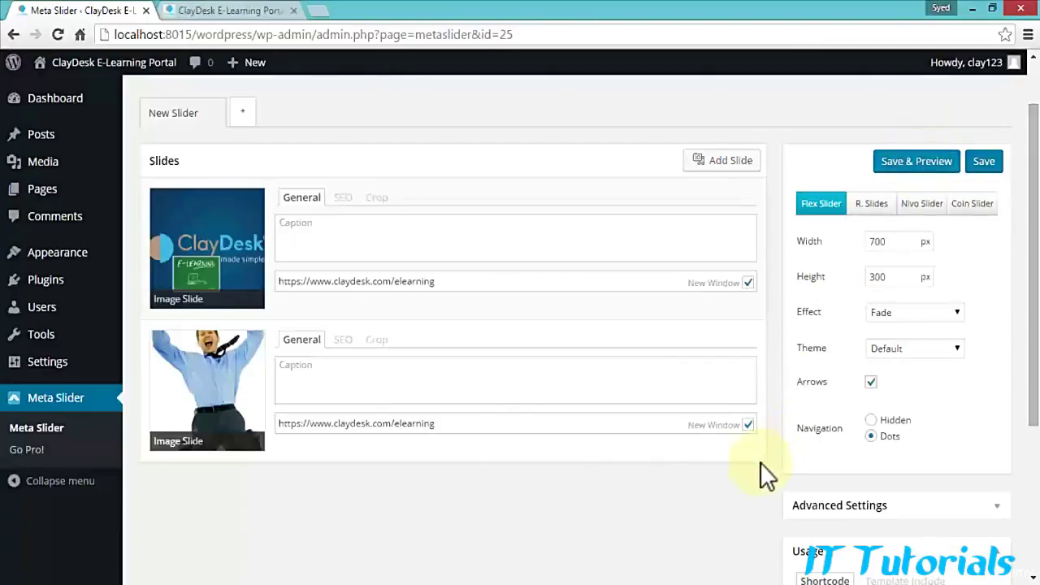
Step: Review the slider's shortcode [metaslider id=25], then return to the top of the page
{"action": "scroll", "coordinate": [760, 462], "scroll_direction": "down", "scroll_amount": 1}
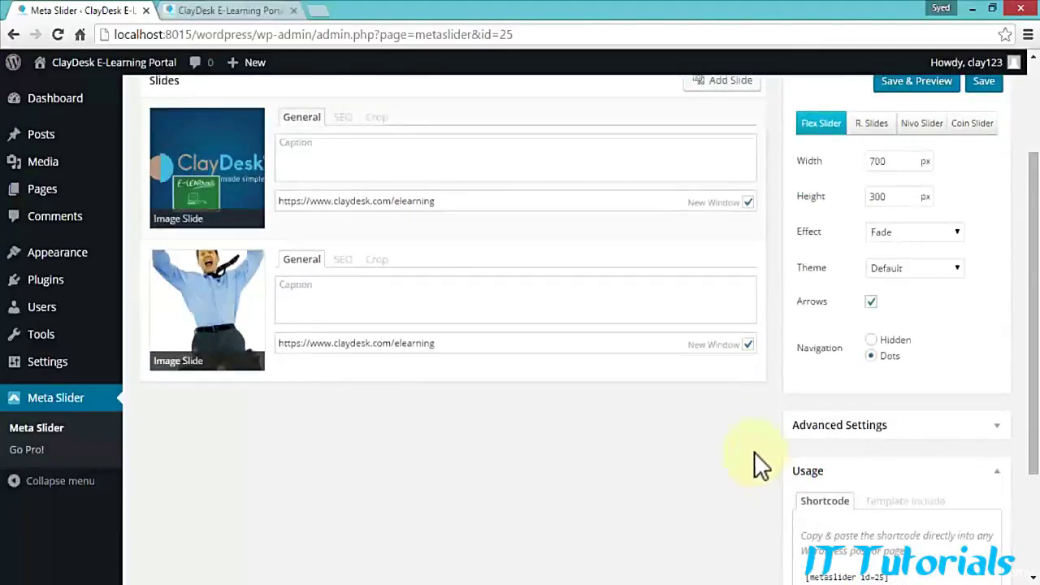
{"action": "scroll", "coordinate": [753, 452], "scroll_direction": "down", "scroll_amount": 1}
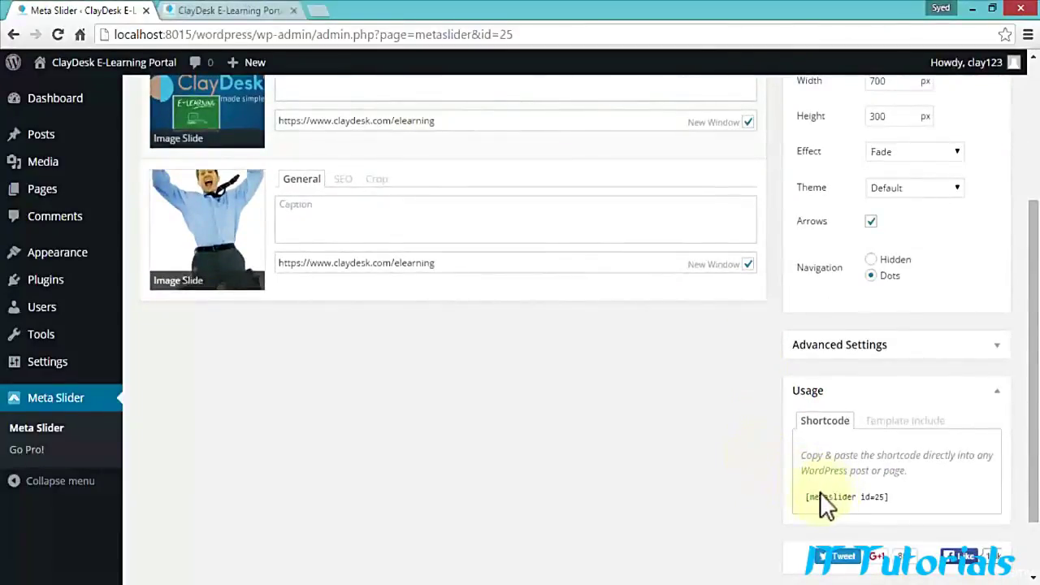
{"action": "left_click_drag", "start_coordinate": [806, 497], "coordinate": [895, 500]}
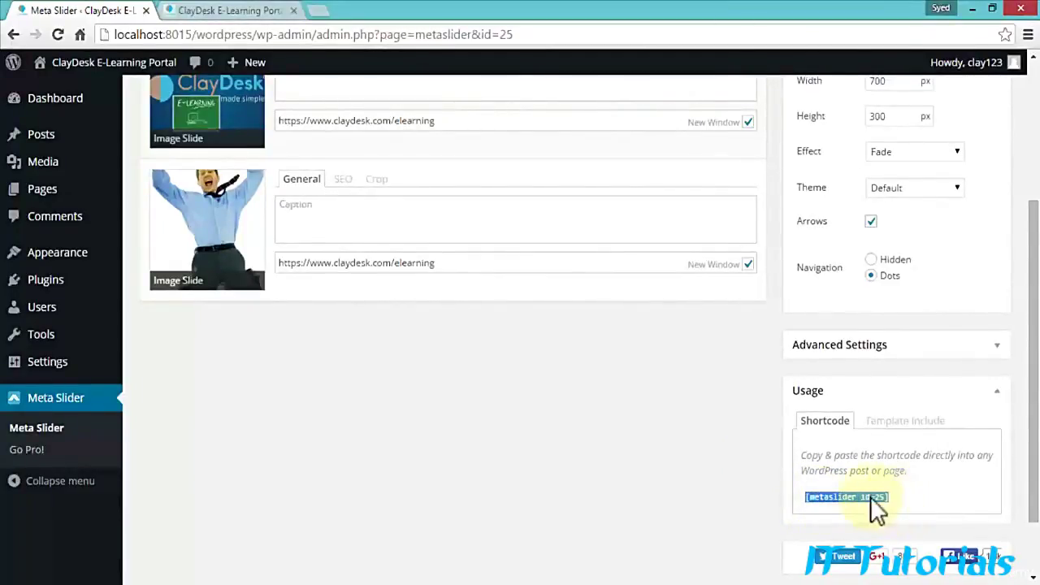
{"action": "left_click", "coordinate": [732, 481]}
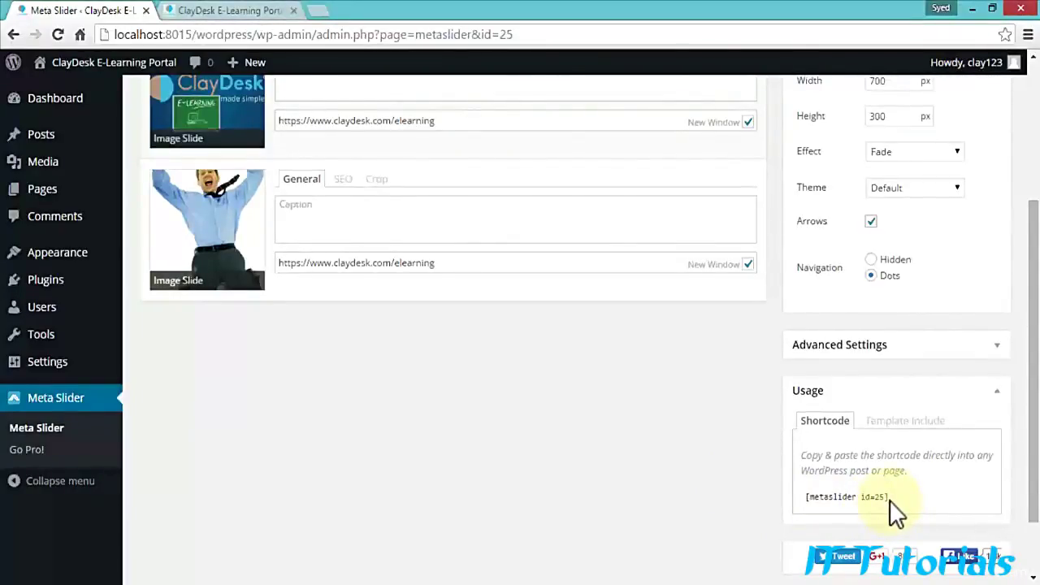
{"action": "scroll", "coordinate": [643, 440], "scroll_direction": "up", "scroll_amount": 3}
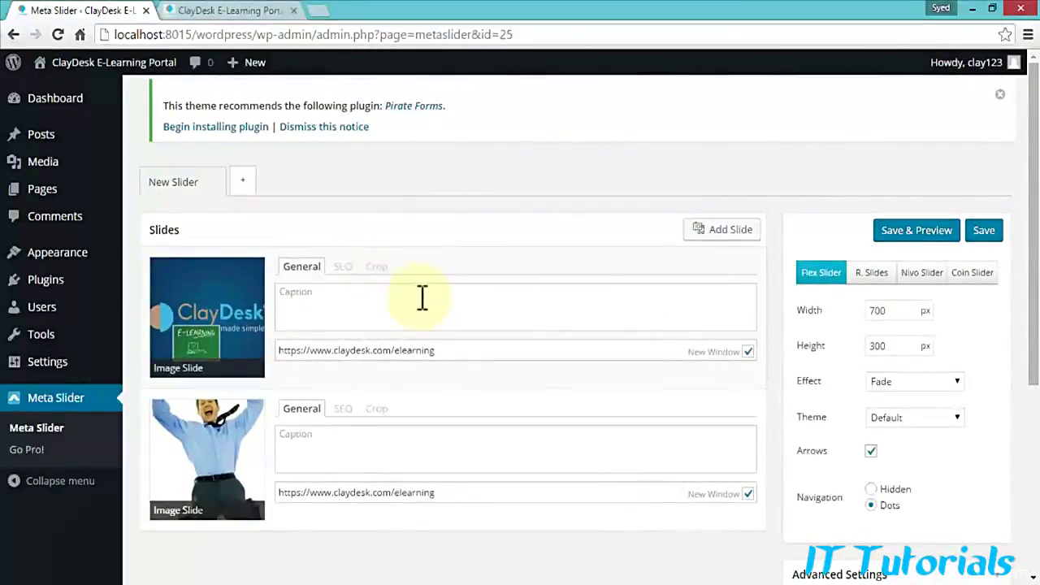
Step: Save and preview the two-slide slider, checking the e-learning link and the second slide
{"action": "left_click", "coordinate": [898, 242]}
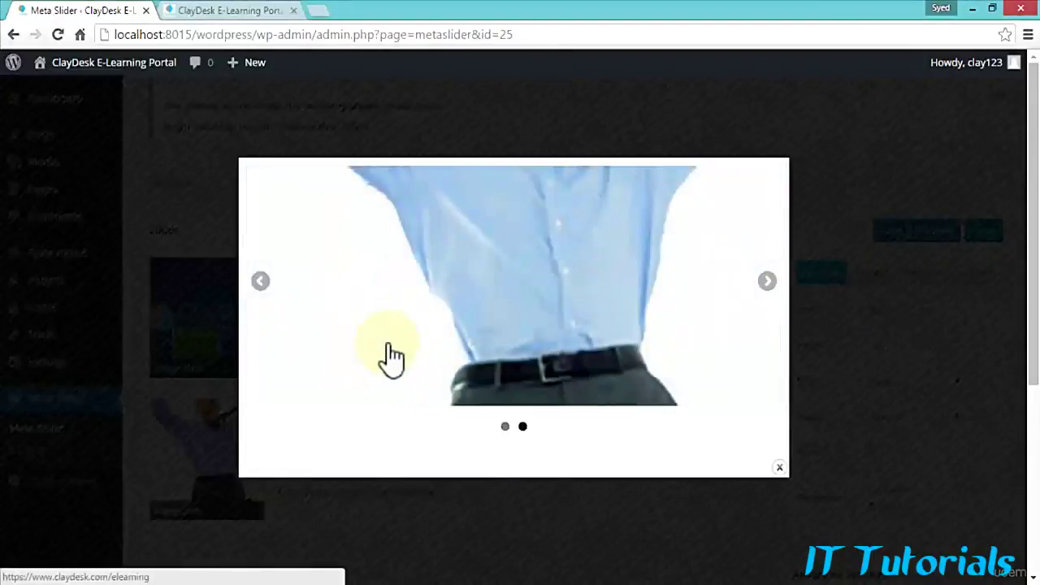
{"action": "left_click", "coordinate": [512, 305]}
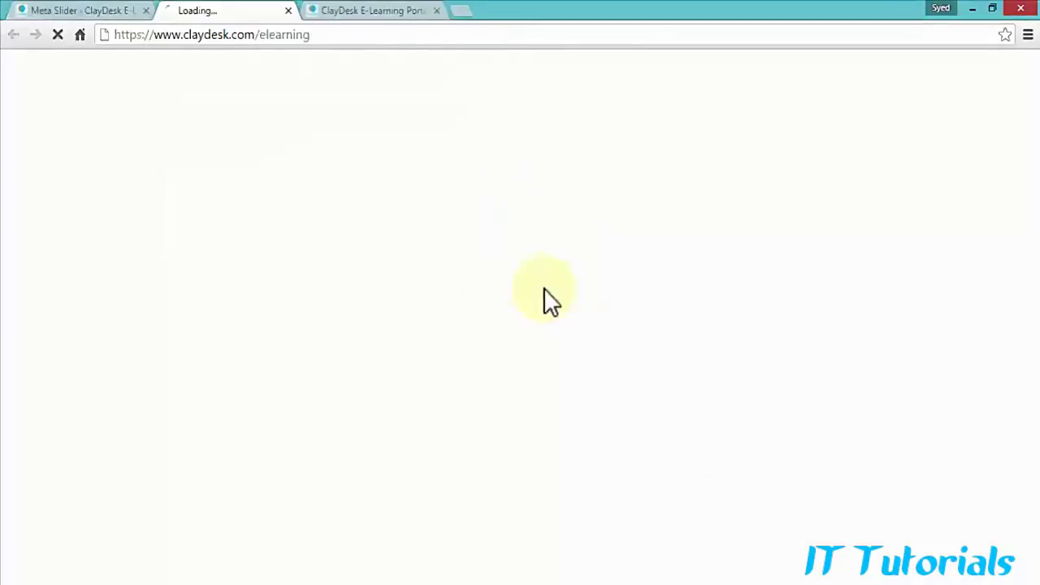
{"action": "left_click", "coordinate": [293, 11]}
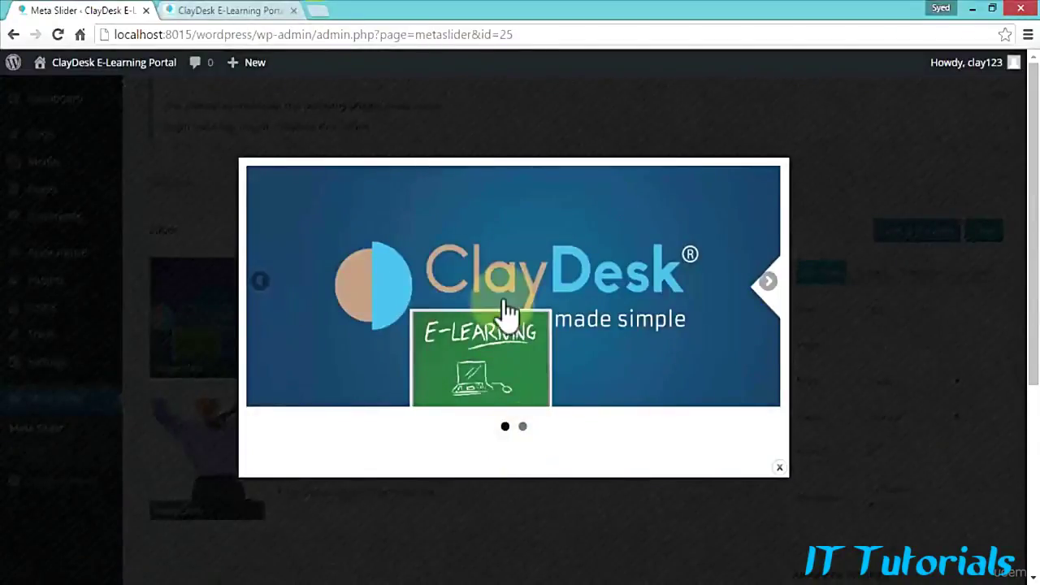
{"action": "left_click", "coordinate": [770, 285]}
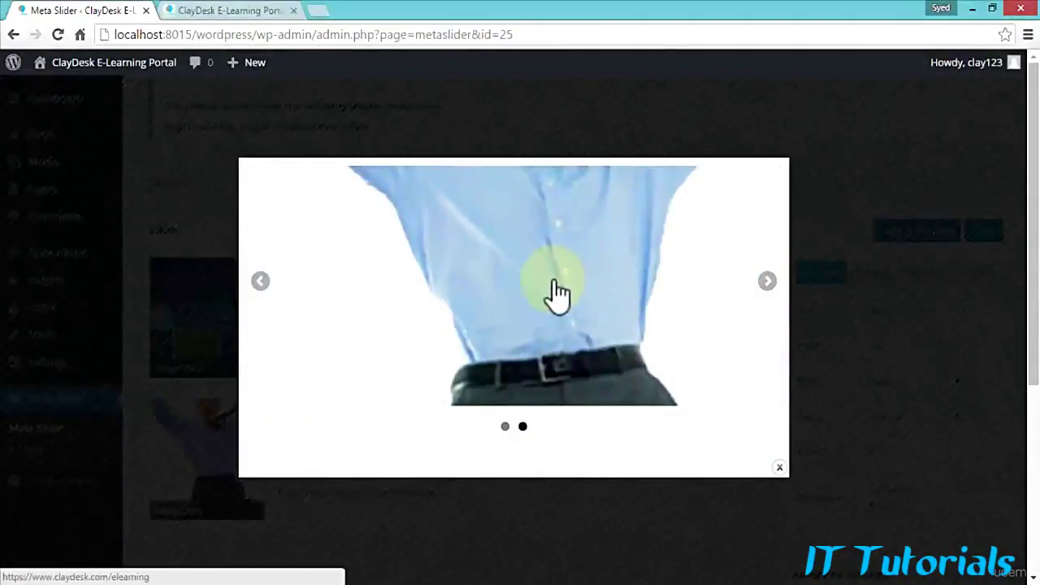
{"action": "left_click", "coordinate": [779, 469]}
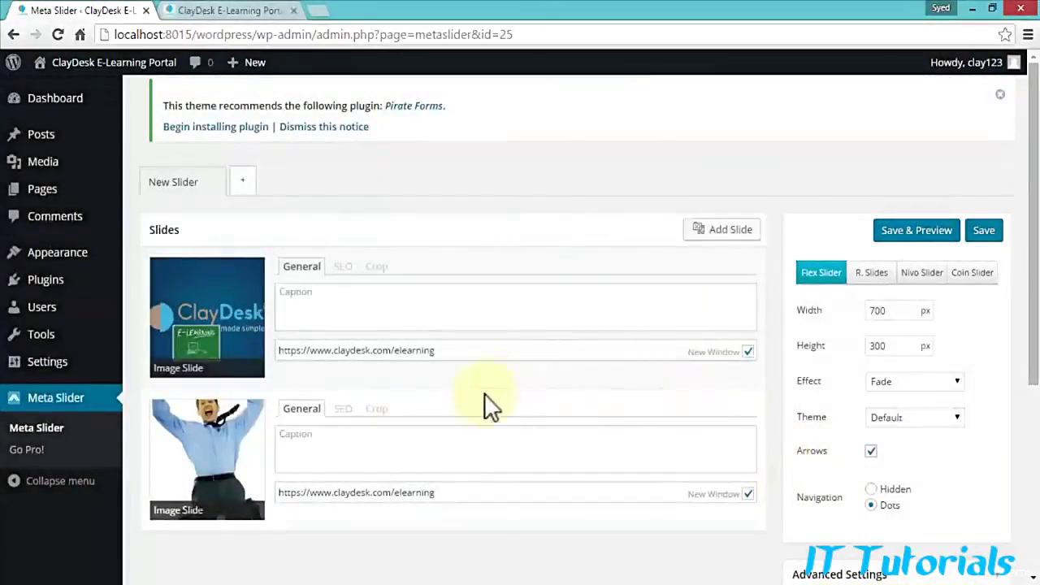
Step: Delete the blue-shirt slide so only the ClayDesk e-learning slide remains
{"action": "scroll", "coordinate": [365, 465], "scroll_direction": "down", "scroll_amount": 1}
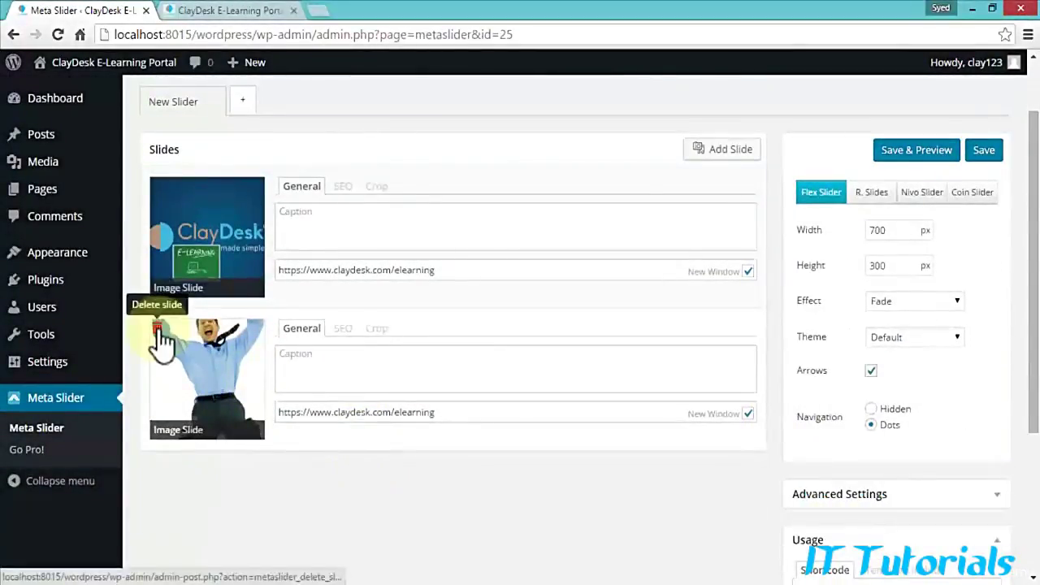
{"action": "left_click", "coordinate": [159, 330]}
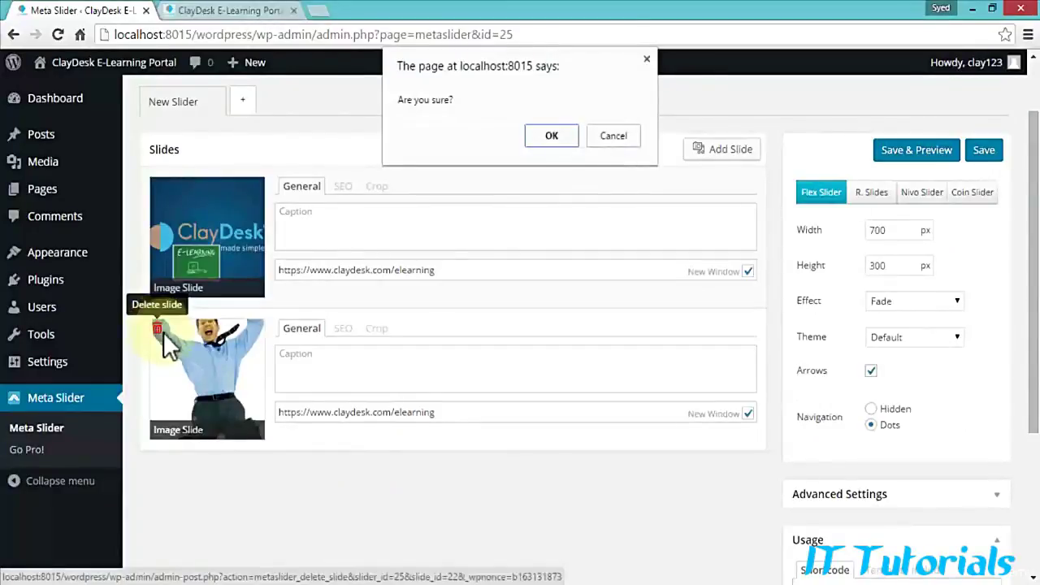
{"action": "left_click", "coordinate": [559, 130]}
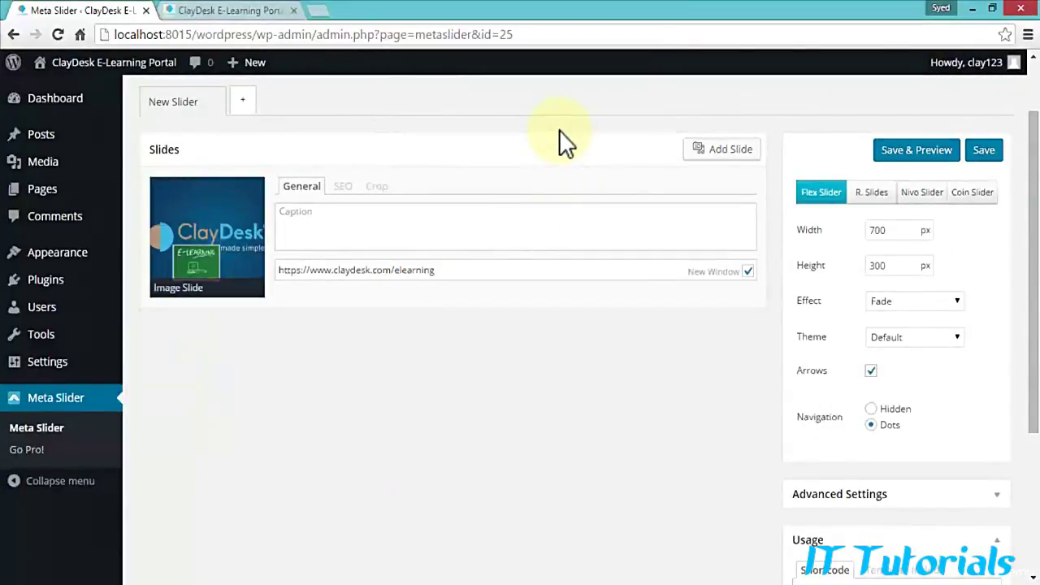
{"action": "left_click", "coordinate": [725, 151]}
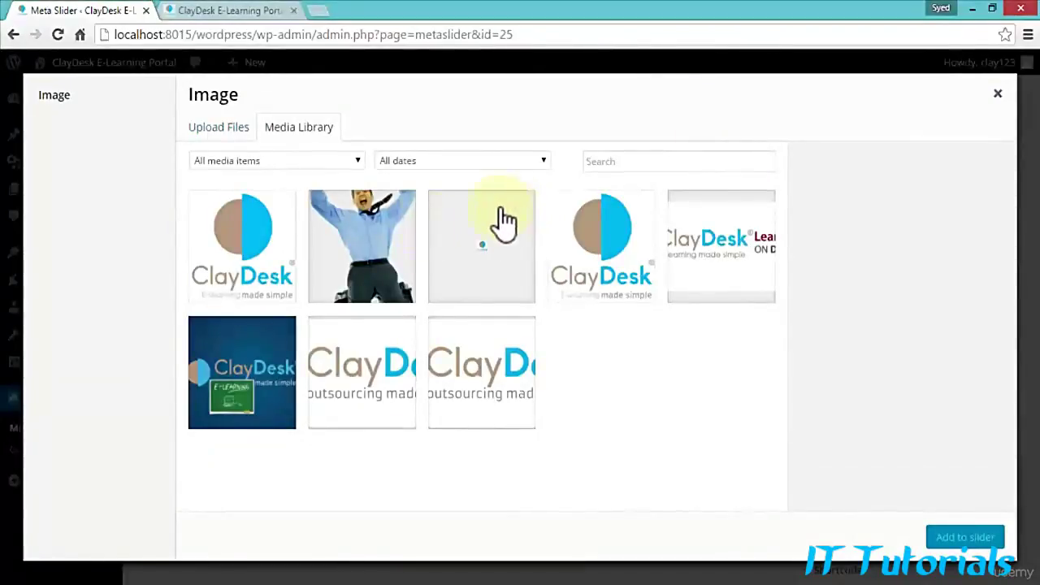
Step: Add the ClayDesk 'outsourcing made simple' logo as a second slide and preview the slideshow
{"action": "left_click", "coordinate": [351, 394]}
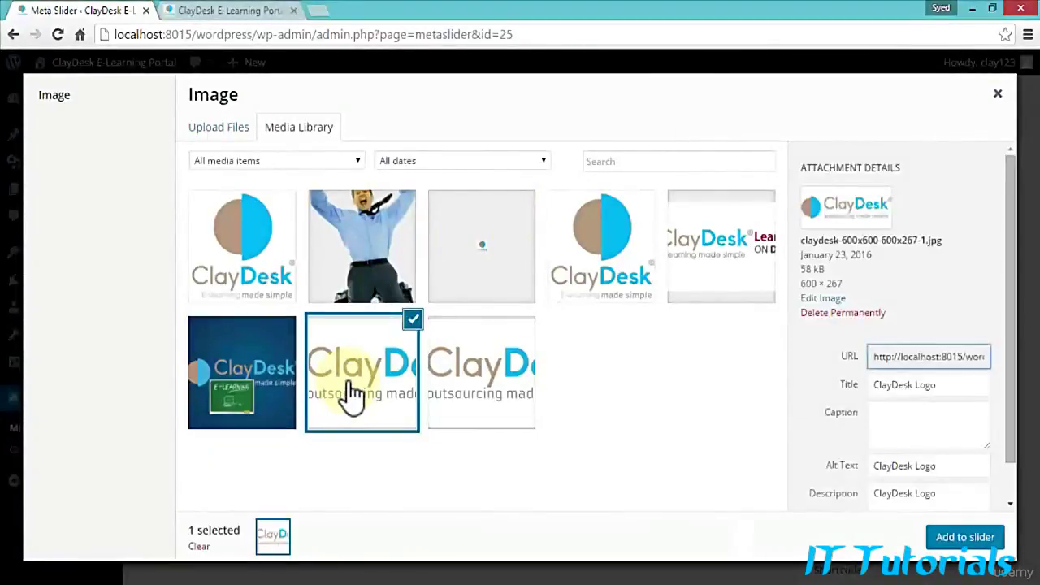
{"action": "left_click", "coordinate": [962, 537]}
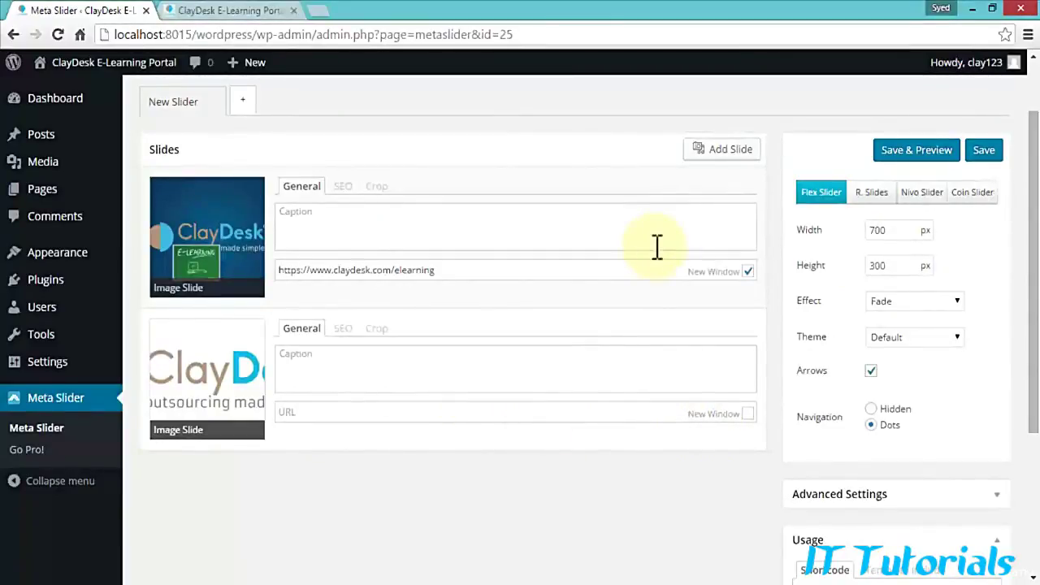
{"action": "left_click", "coordinate": [916, 150]}
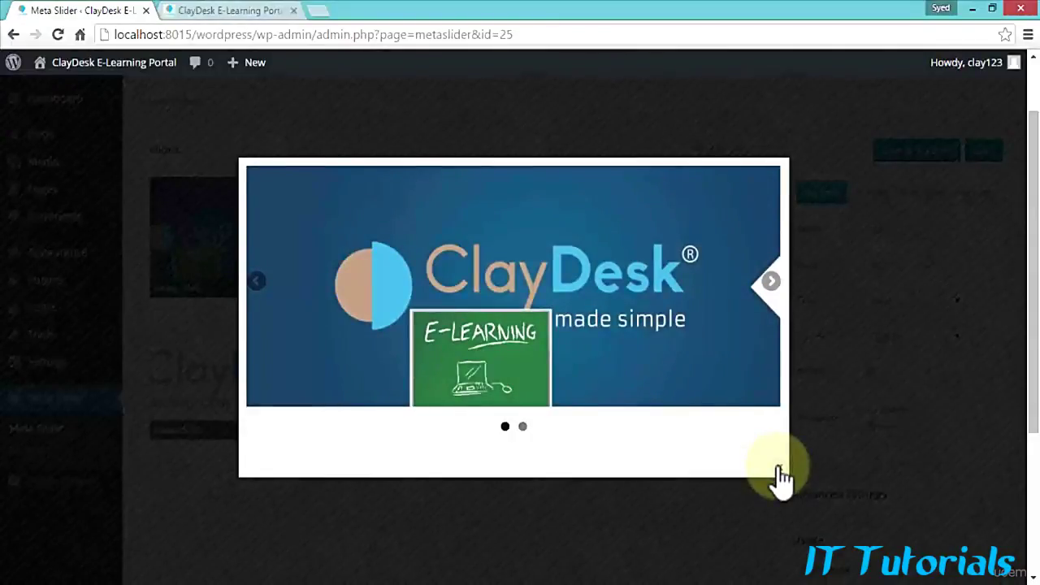
{"action": "left_click", "coordinate": [778, 475]}
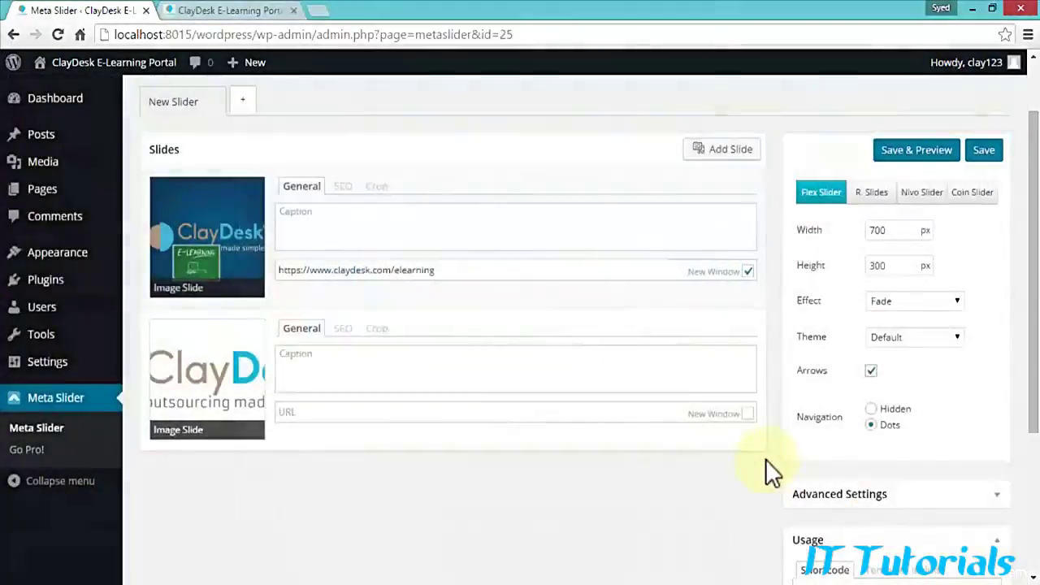
Step: Save the slider and view the live Home Page, still without a slideshow, in a new tab
{"action": "left_click", "coordinate": [986, 151]}
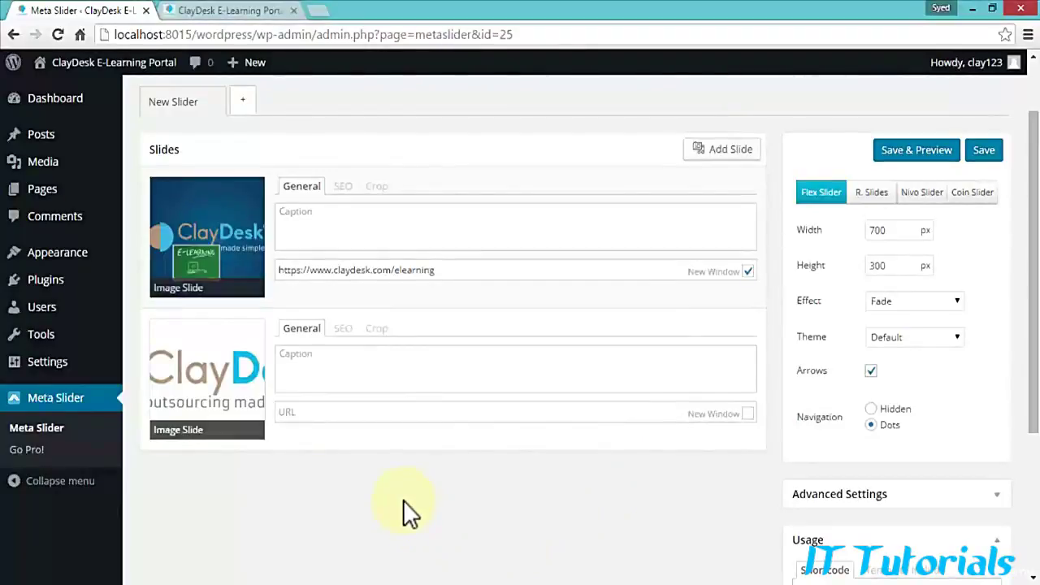
{"action": "mouse_move", "coordinate": [73, 78]}
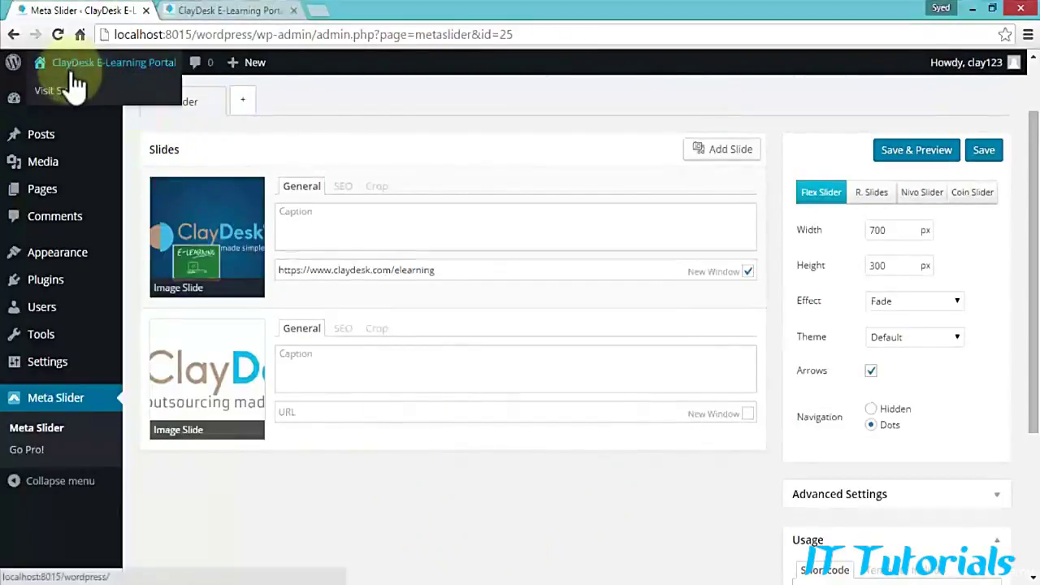
{"action": "right_click", "coordinate": [60, 96]}
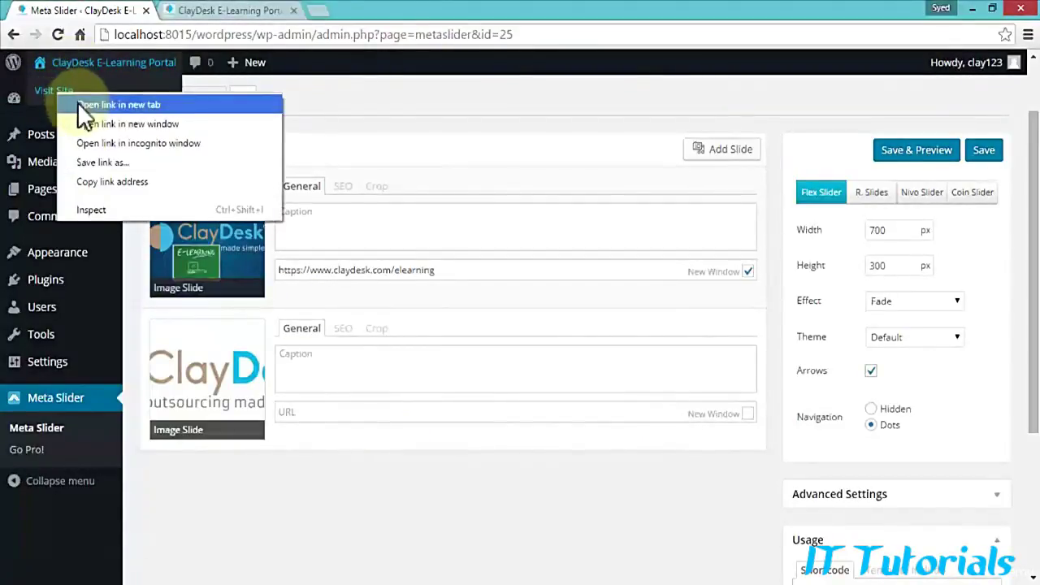
{"action": "left_click", "coordinate": [77, 102]}
{"action": "left_click", "coordinate": [202, 11]}
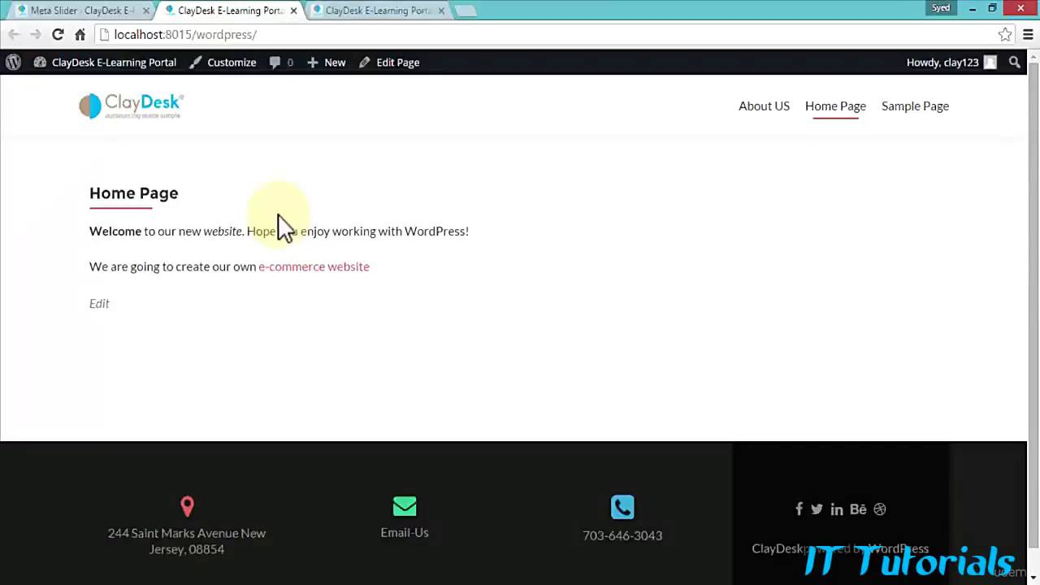
{"action": "left_click", "coordinate": [106, 12]}
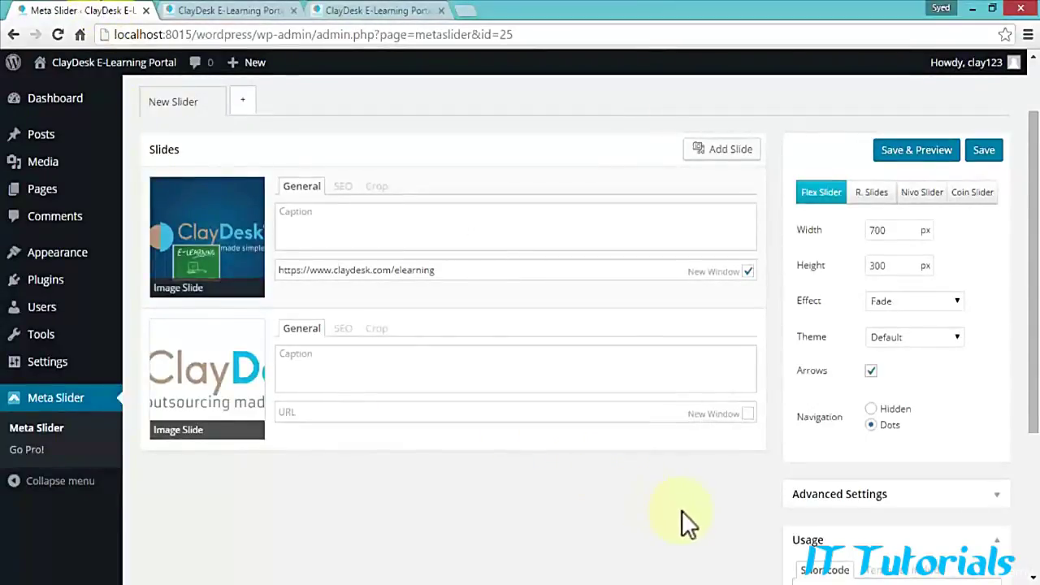
Step: Copy the slider shortcode [metaslider id=25] from the Usage box
{"action": "scroll", "coordinate": [687, 512], "scroll_direction": "down", "scroll_amount": 2}
{"action": "scroll", "coordinate": [682, 504], "scroll_direction": "down", "scroll_amount": 1}
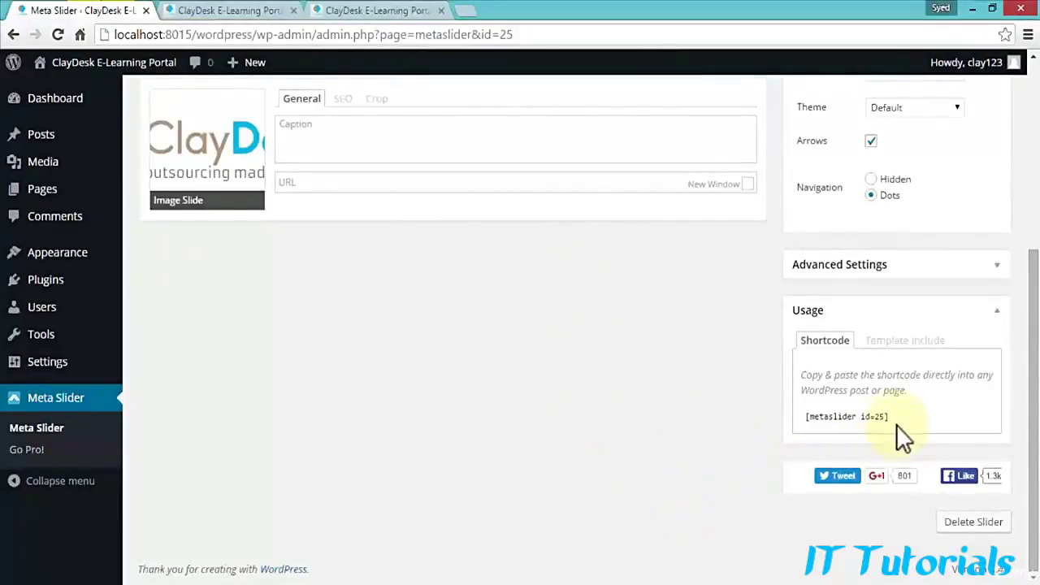
{"action": "left_click_drag", "start_coordinate": [892, 416], "coordinate": [803, 422]}
{"action": "key", "text": "ctrl+c"}
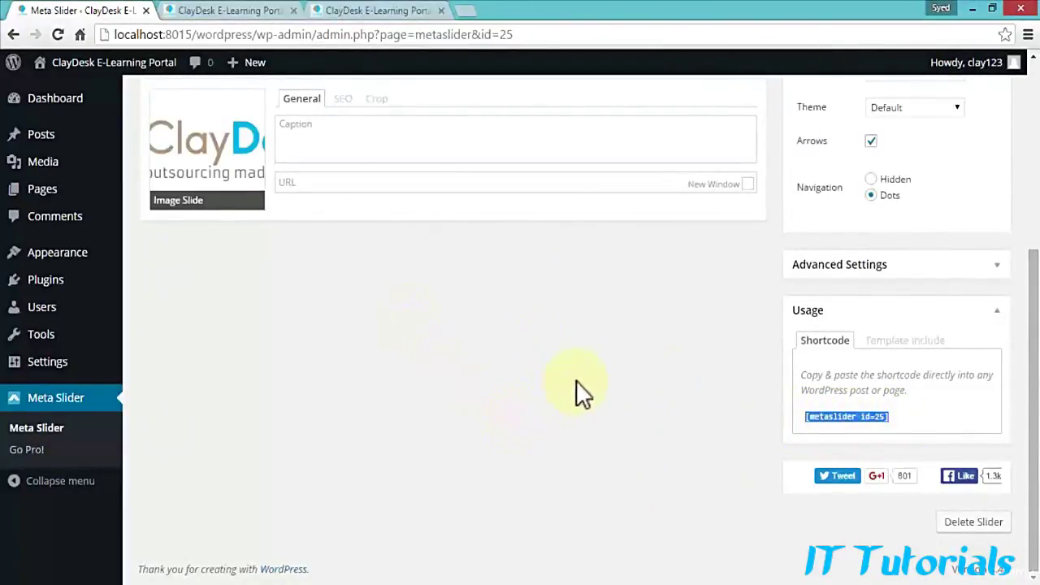
{"action": "scroll", "coordinate": [475, 350], "scroll_direction": "up", "scroll_amount": 4}
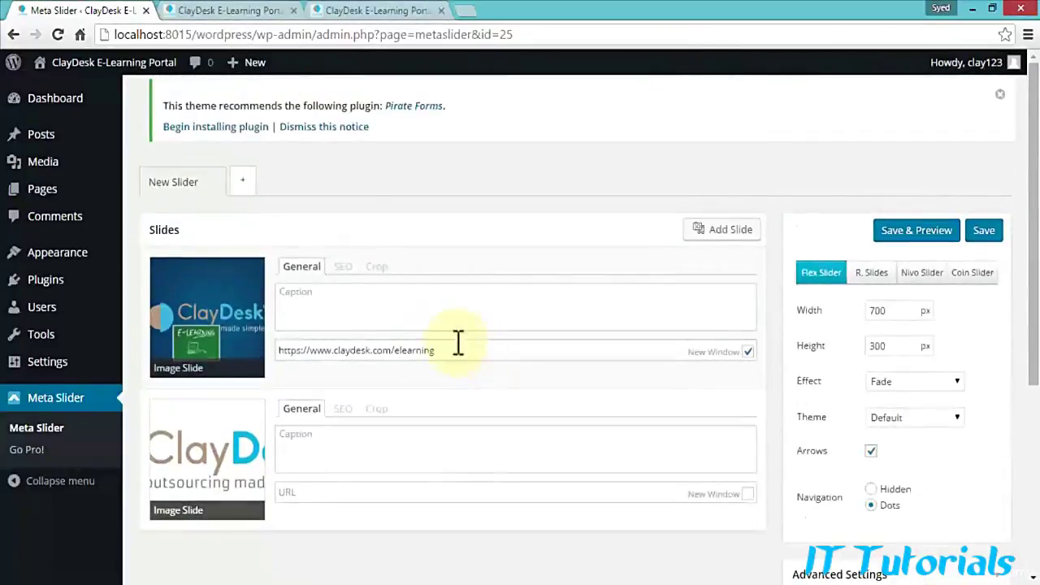
Step: Paste [metaslider id=25] at the top of the Home Page in Visual view and preview it
{"action": "left_click", "coordinate": [48, 199]}
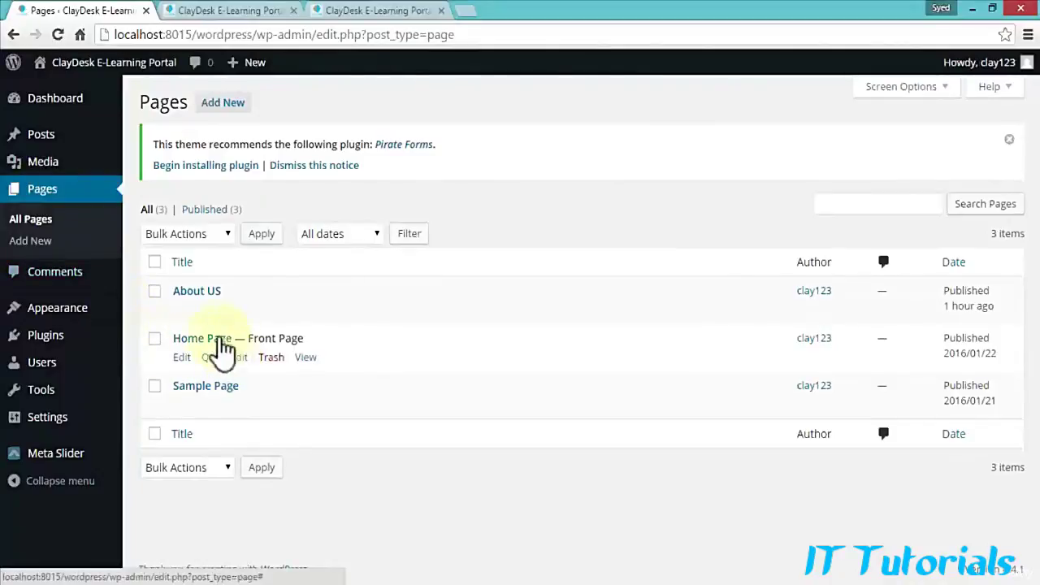
{"action": "left_click", "coordinate": [208, 340]}
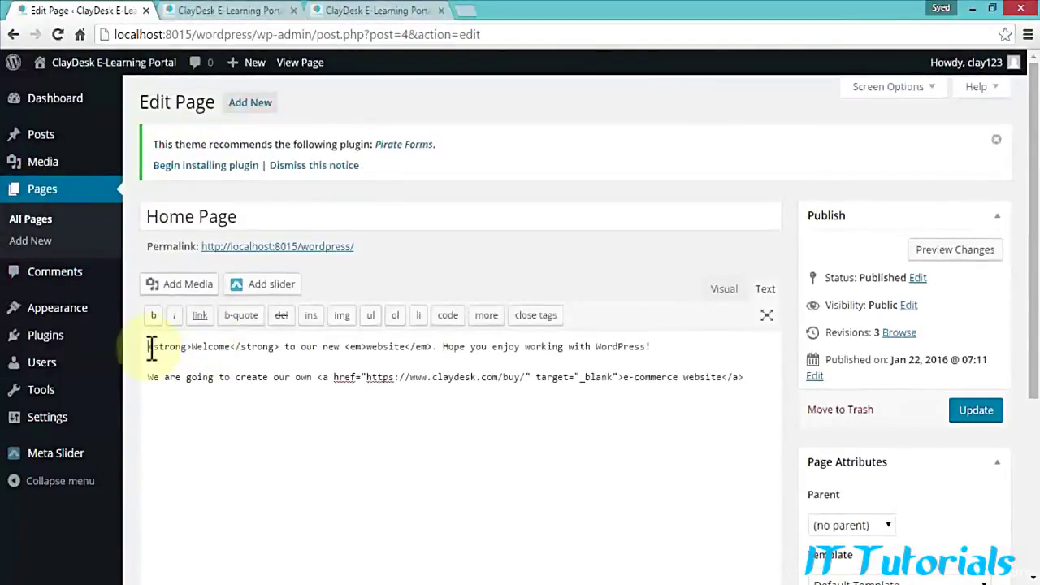
{"action": "left_click", "coordinate": [149, 347]}
{"action": "key", "text": "Return"}
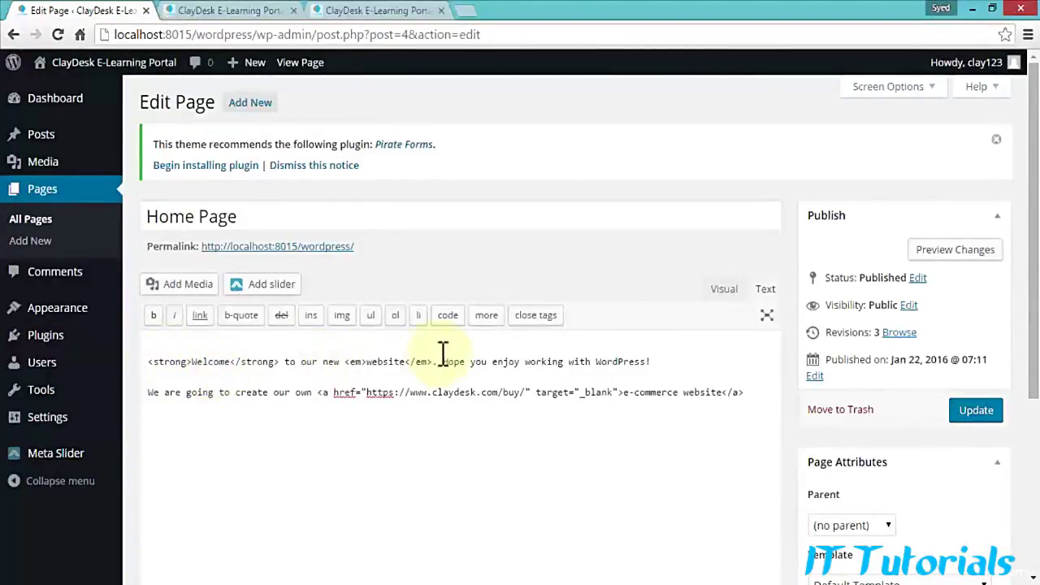
{"action": "left_click", "coordinate": [723, 289]}
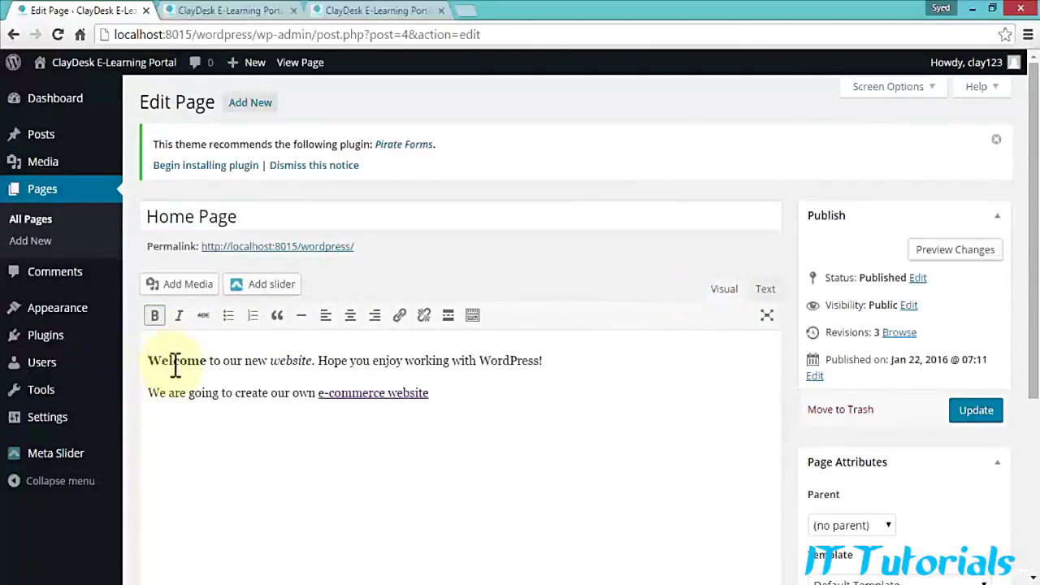
{"action": "key", "text": "Return"}
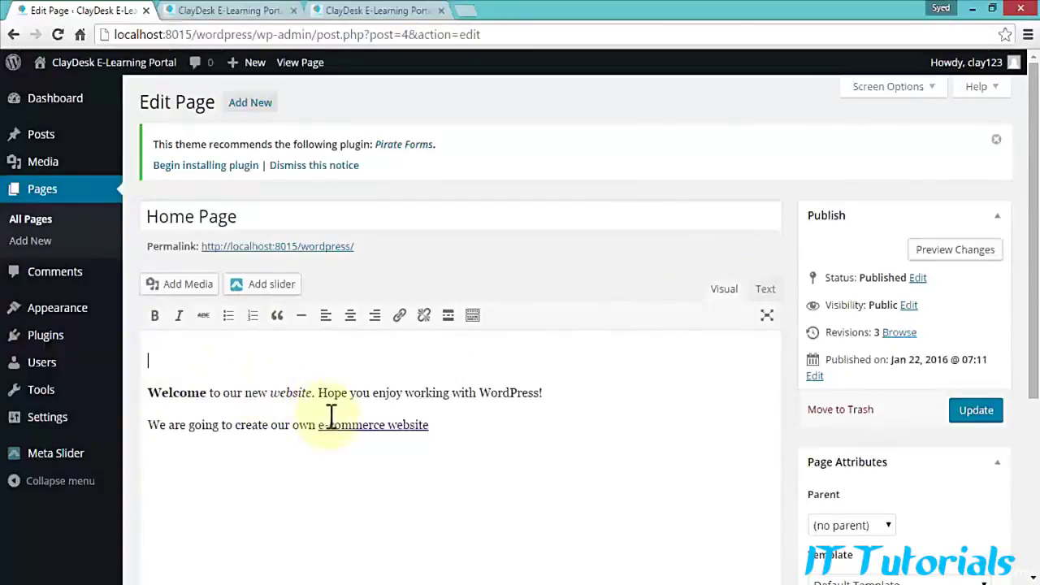
{"action": "key", "text": "ctrl+v"}
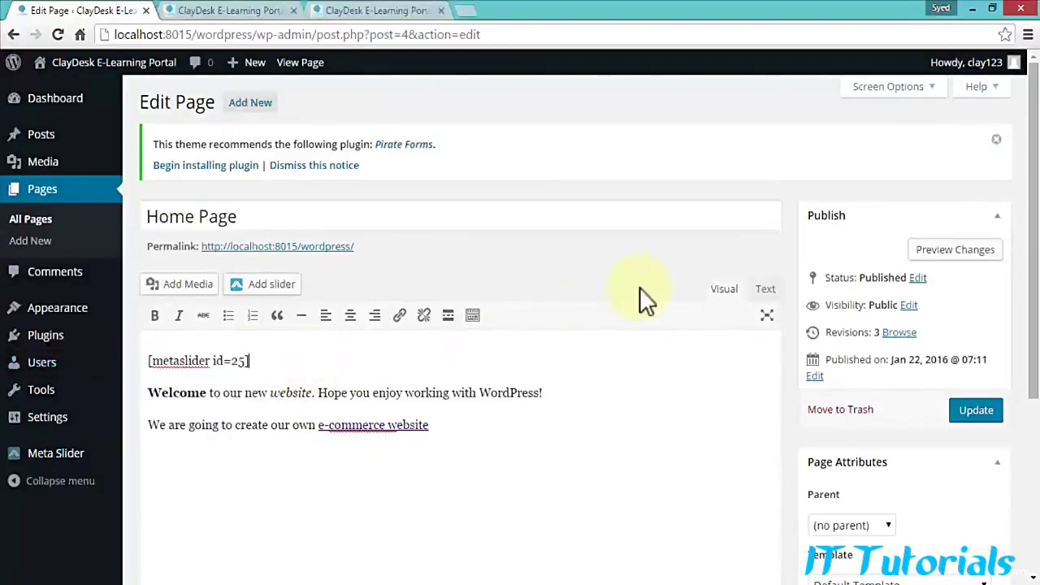
{"action": "left_click", "coordinate": [950, 252]}
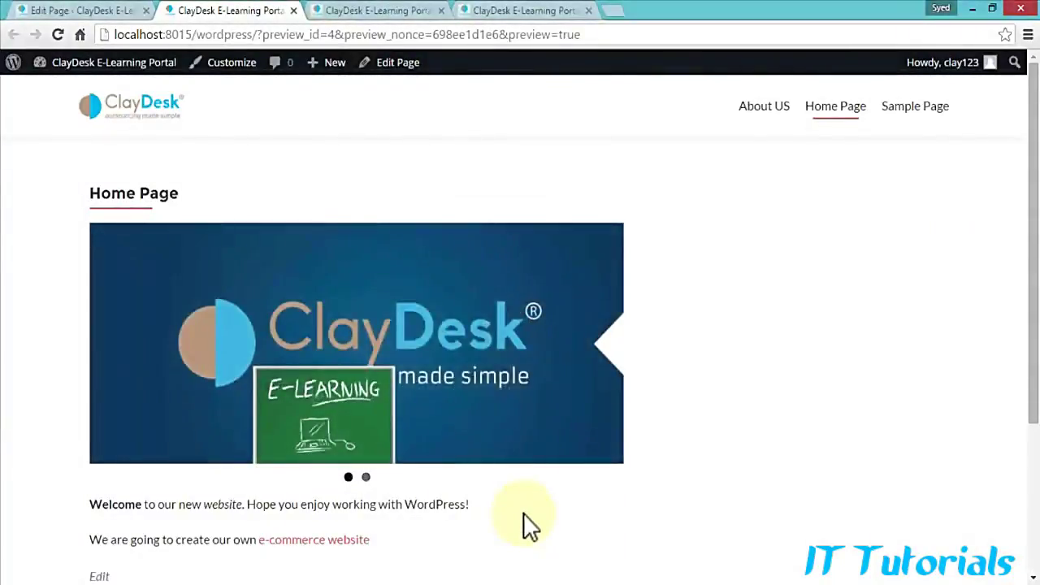
{"action": "left_click", "coordinate": [109, 12]}
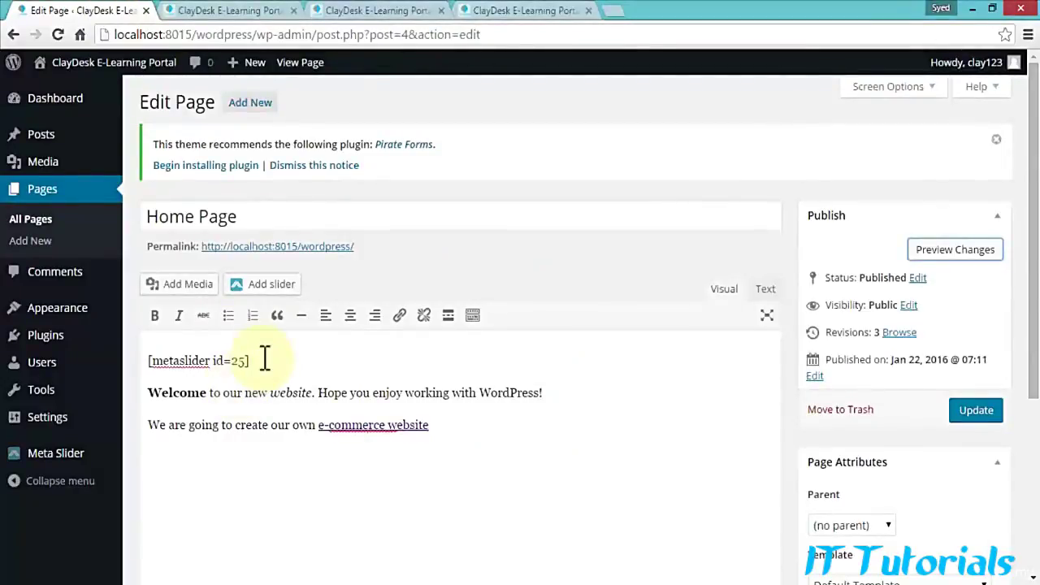
{"action": "left_click_drag", "start_coordinate": [257, 360], "coordinate": [151, 360]}
{"action": "key", "text": "ctrl+c"}
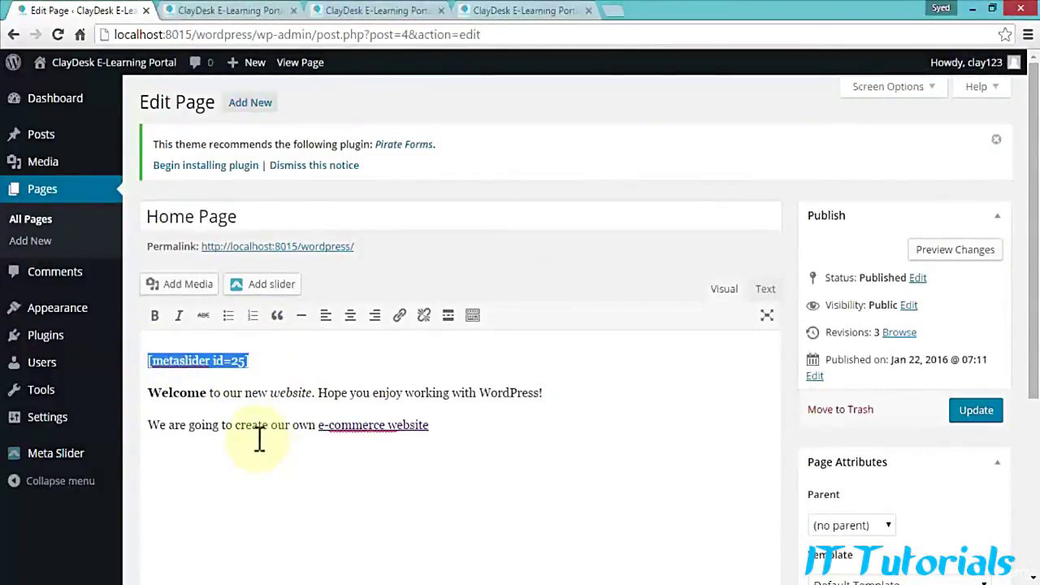
{"action": "key", "text": "Delete"}
{"action": "key", "text": "Delete"}
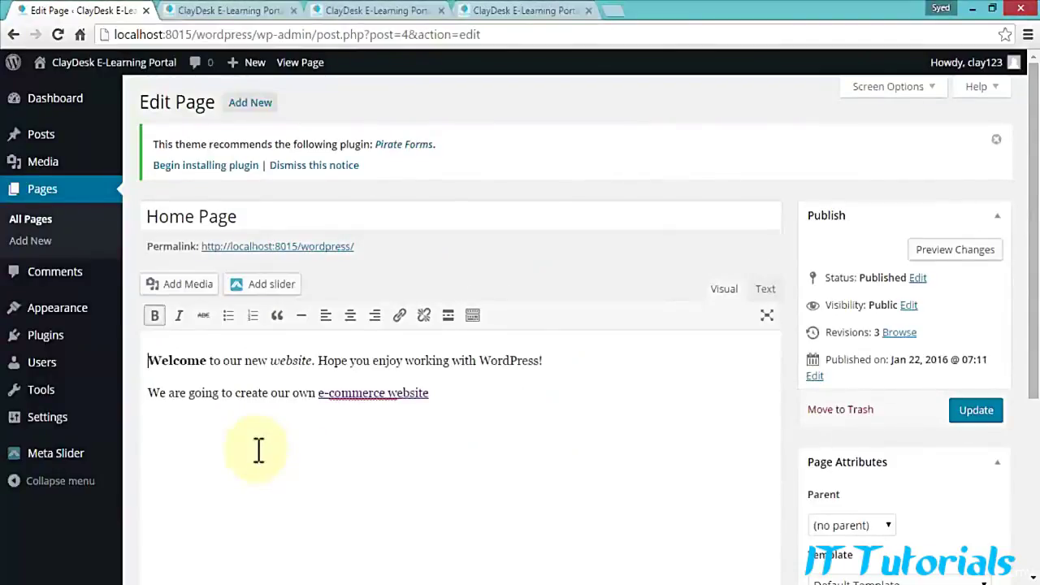
{"action": "left_click", "coordinate": [473, 396]}
{"action": "key", "text": "Return"}
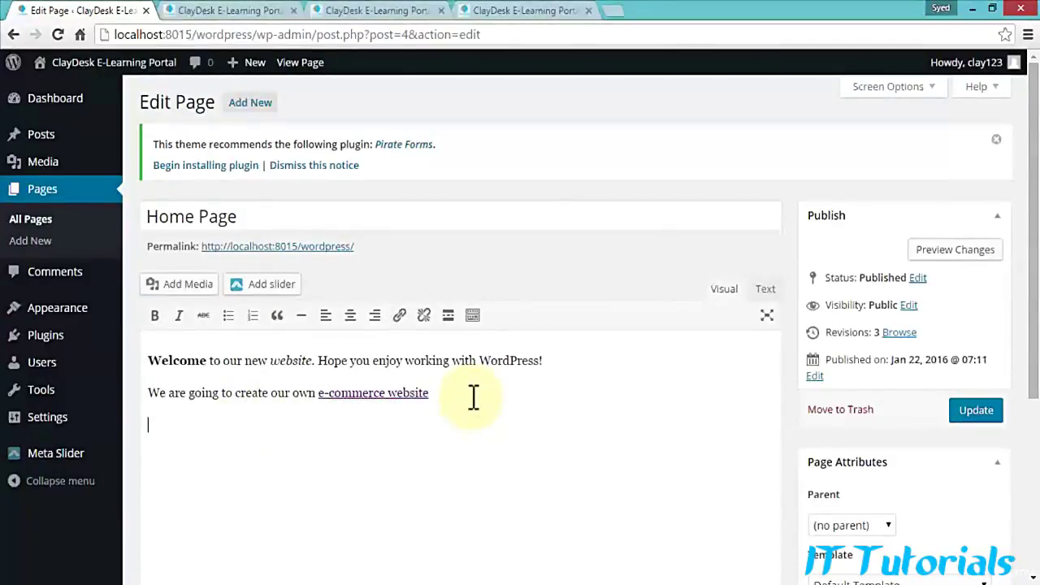
{"action": "key", "text": "ctrl+v"}
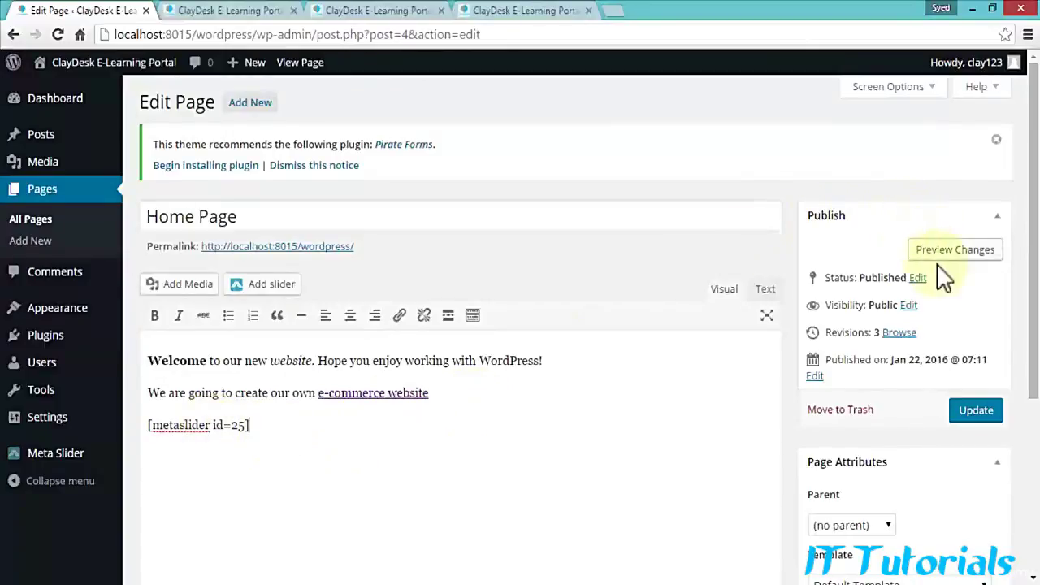
{"action": "left_click", "coordinate": [223, 10]}
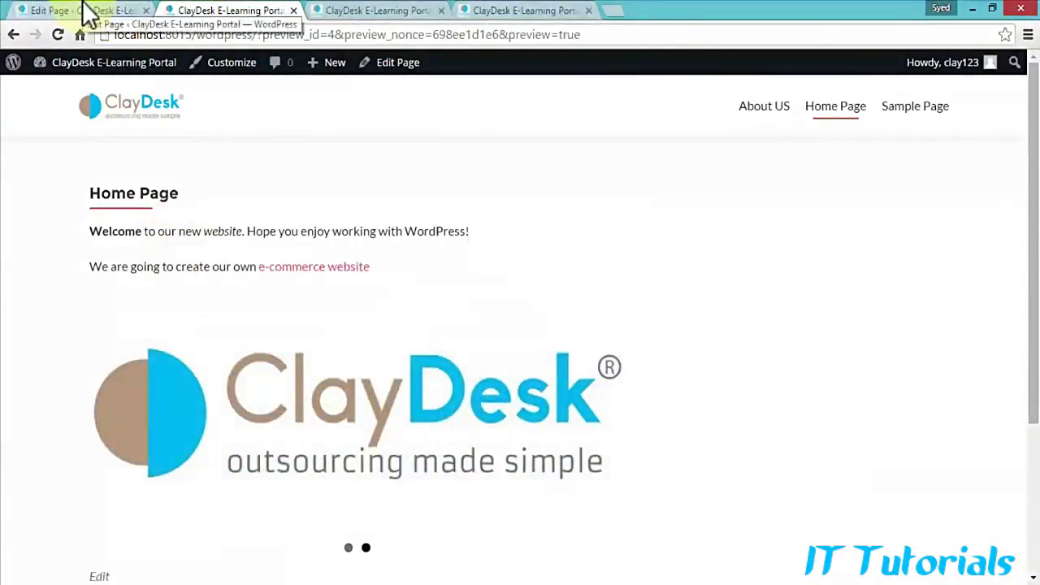
{"action": "left_click", "coordinate": [84, 9]}
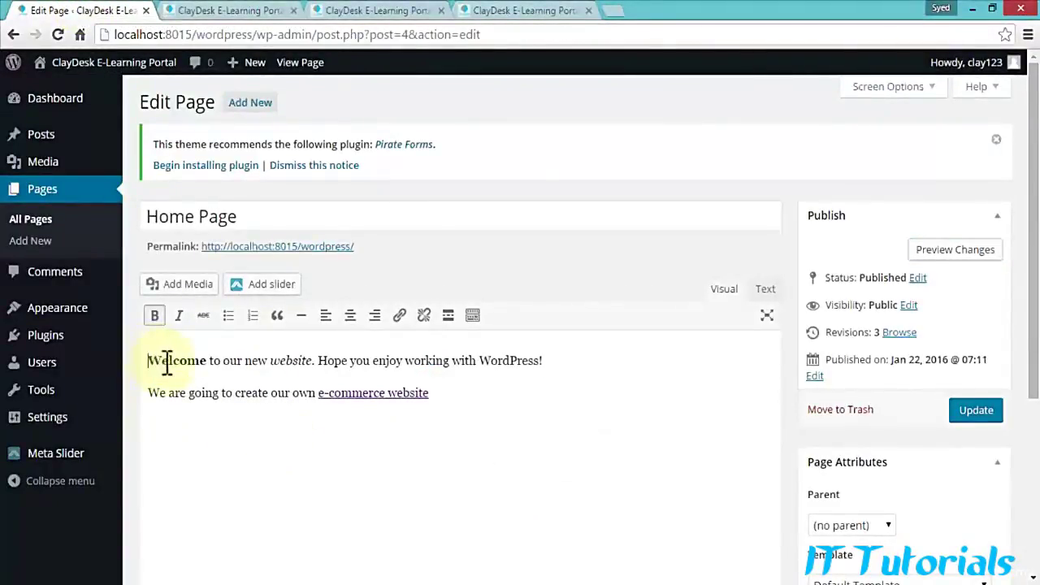
{"action": "key", "text": "Return"}
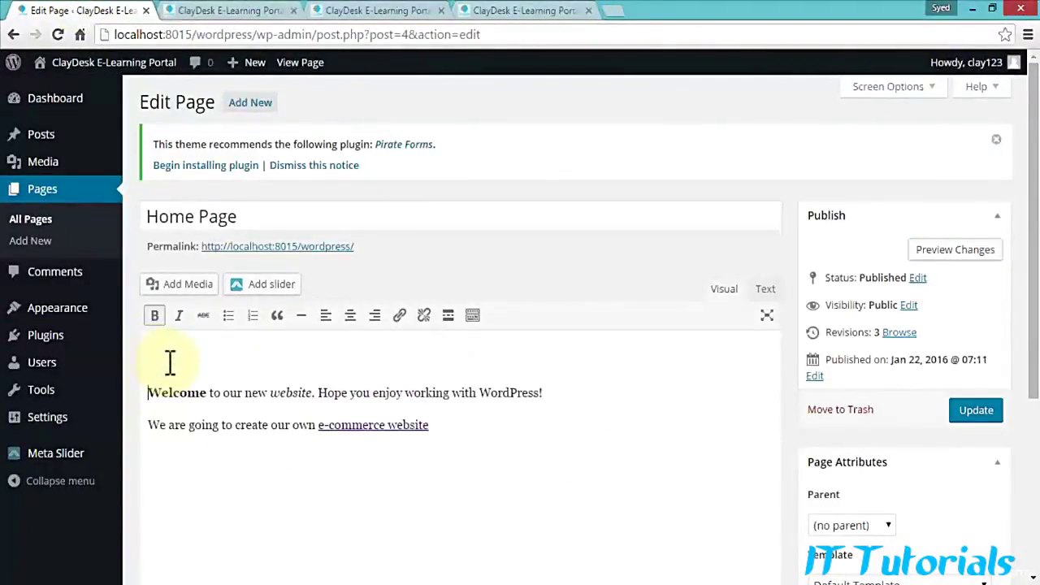
{"action": "key", "text": "ctrl+v"}
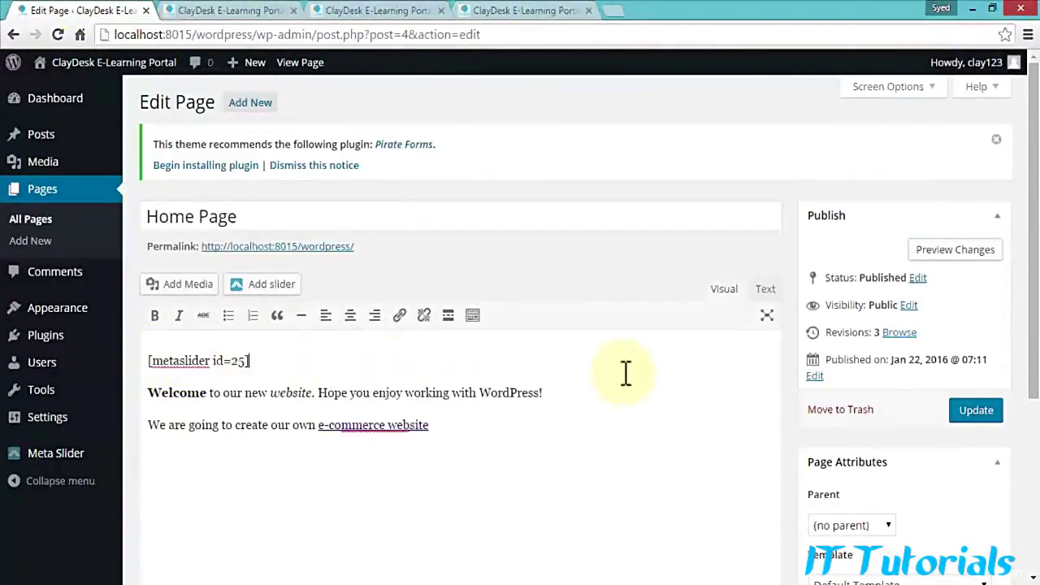
Step: Update the Home Page, open the live site in a new tab, and follow the slide's e-learning link
{"action": "left_click", "coordinate": [970, 410]}
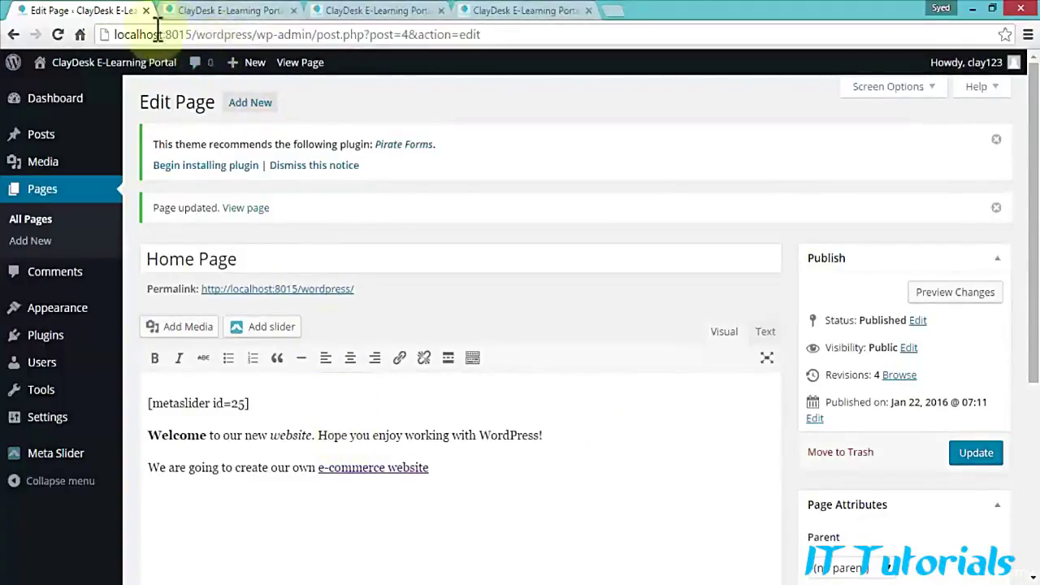
{"action": "mouse_move", "coordinate": [81, 65]}
{"action": "right_click", "coordinate": [48, 92]}
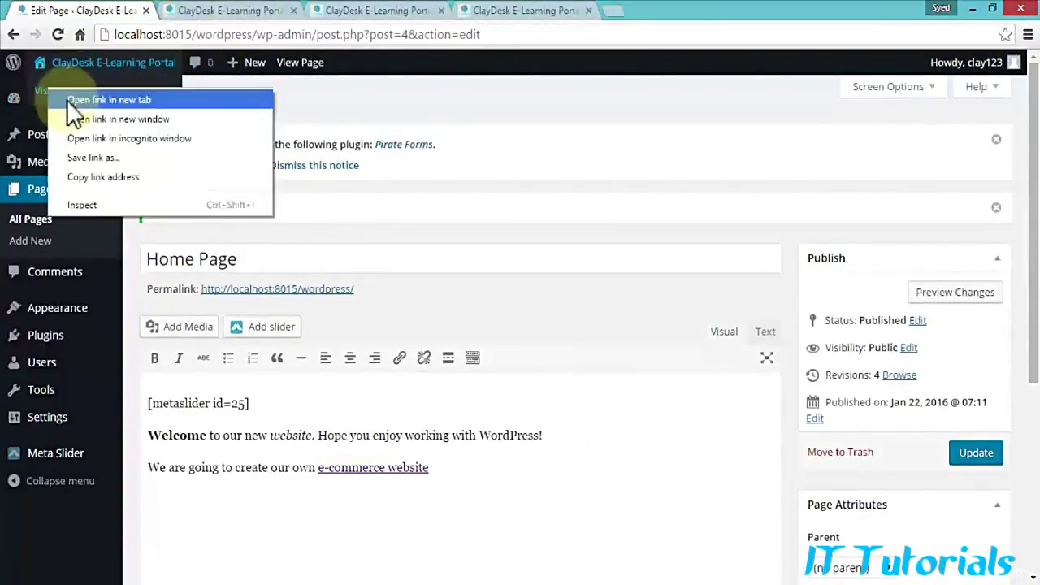
{"action": "left_click", "coordinate": [69, 100]}
{"action": "left_click", "coordinate": [366, 9]}
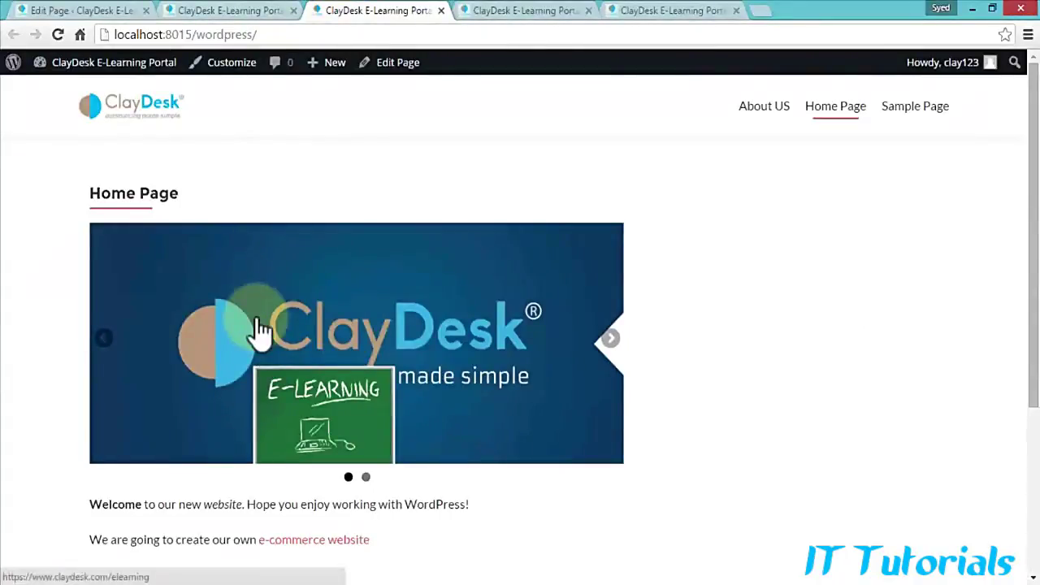
{"action": "left_click", "coordinate": [393, 325]}
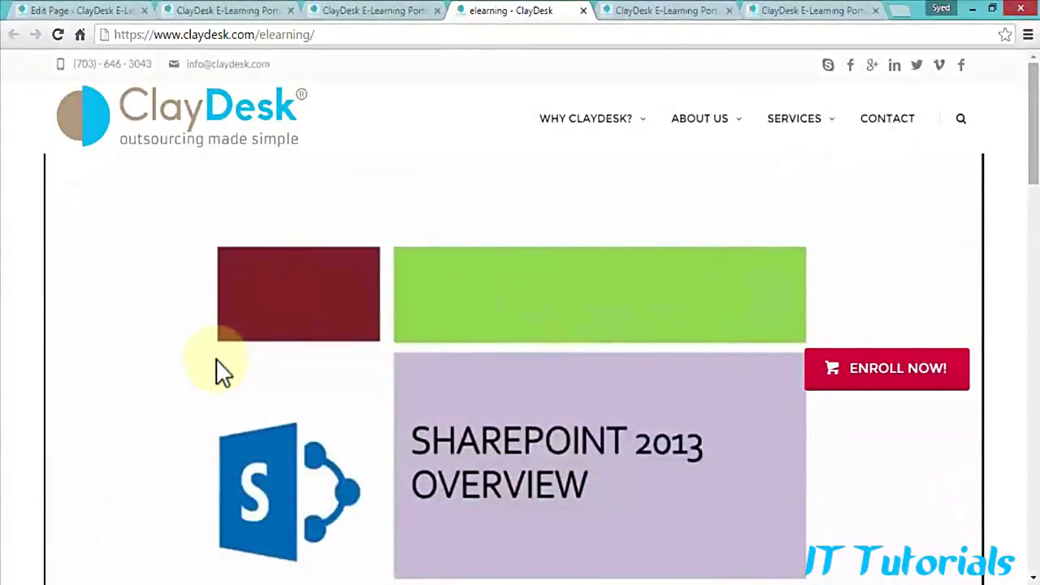
{"action": "left_click", "coordinate": [167, 14]}
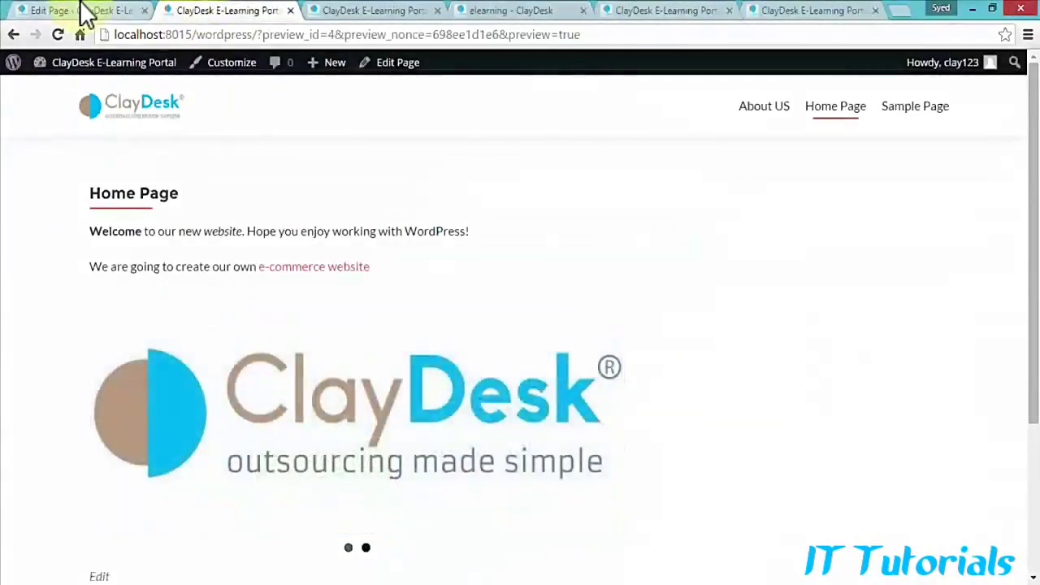
Step: Switch back to the WordPress Home Page tab
{"action": "left_click", "coordinate": [81, 13]}
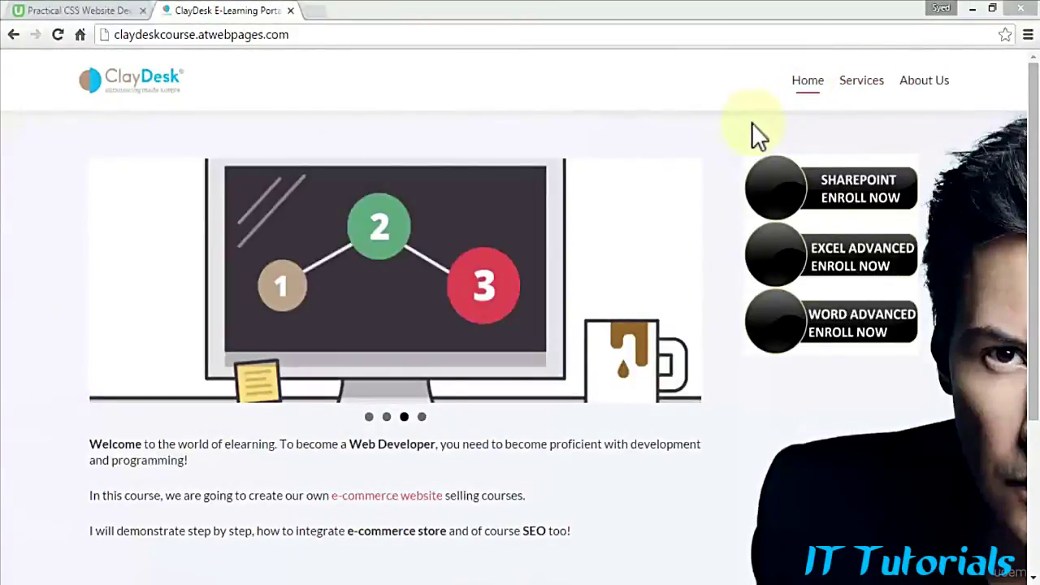
Step: Scroll the course site to its footer and back, then inspect the slider's HTML in DevTools
{"action": "scroll", "coordinate": [710, 243], "scroll_direction": "down", "scroll_amount": 2}
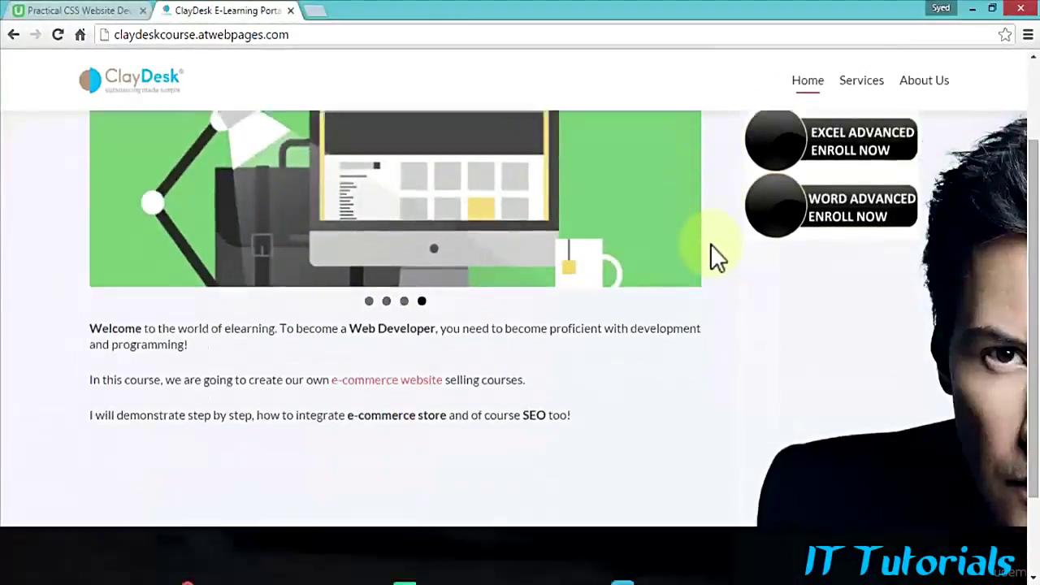
{"action": "scroll", "coordinate": [710, 244], "scroll_direction": "down", "scroll_amount": 2}
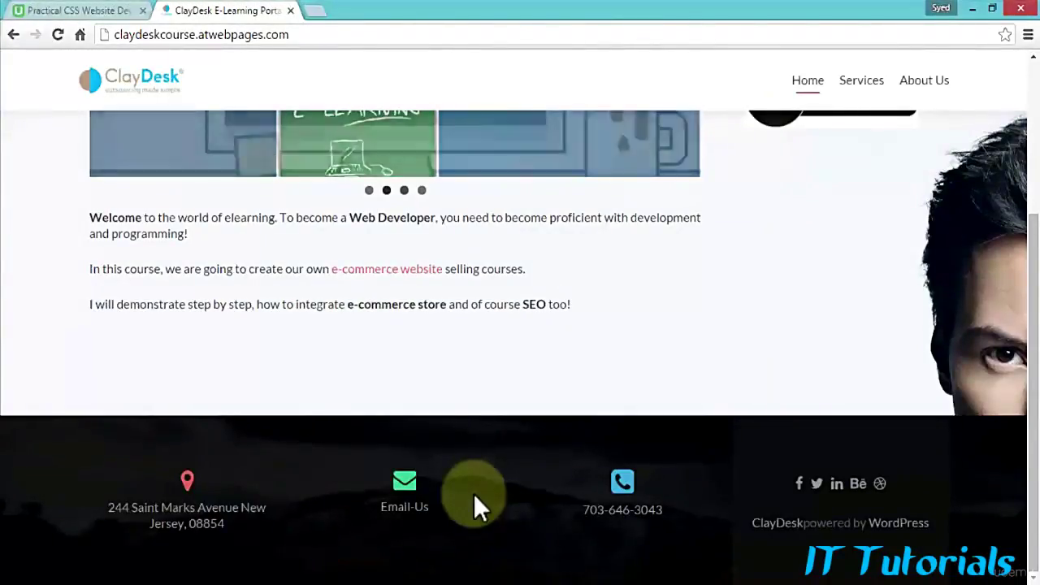
{"action": "scroll", "coordinate": [475, 497], "scroll_direction": "up", "scroll_amount": 4}
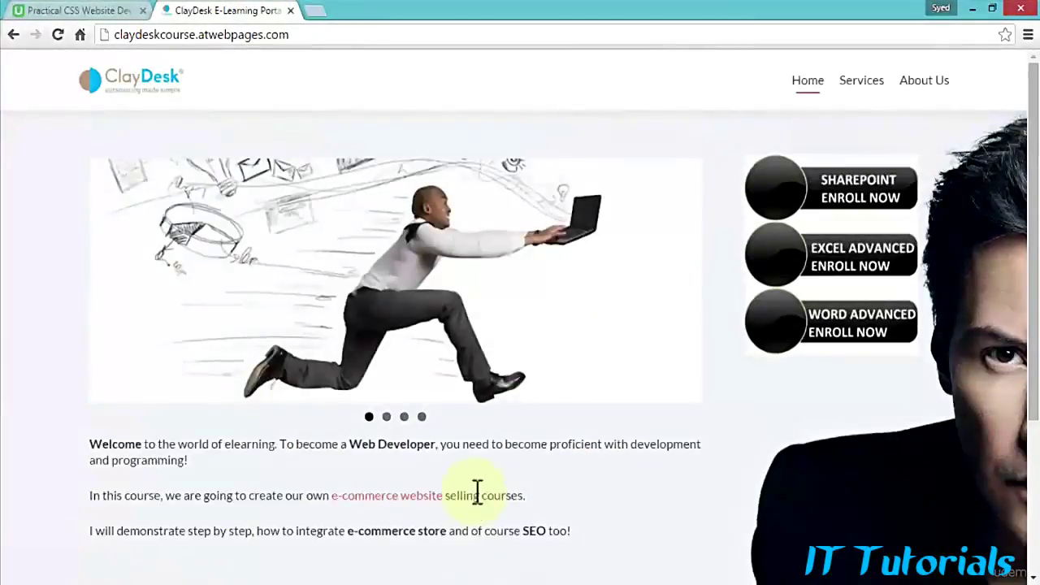
{"action": "right_click", "coordinate": [709, 432]}
{"action": "left_click", "coordinate": [730, 411]}
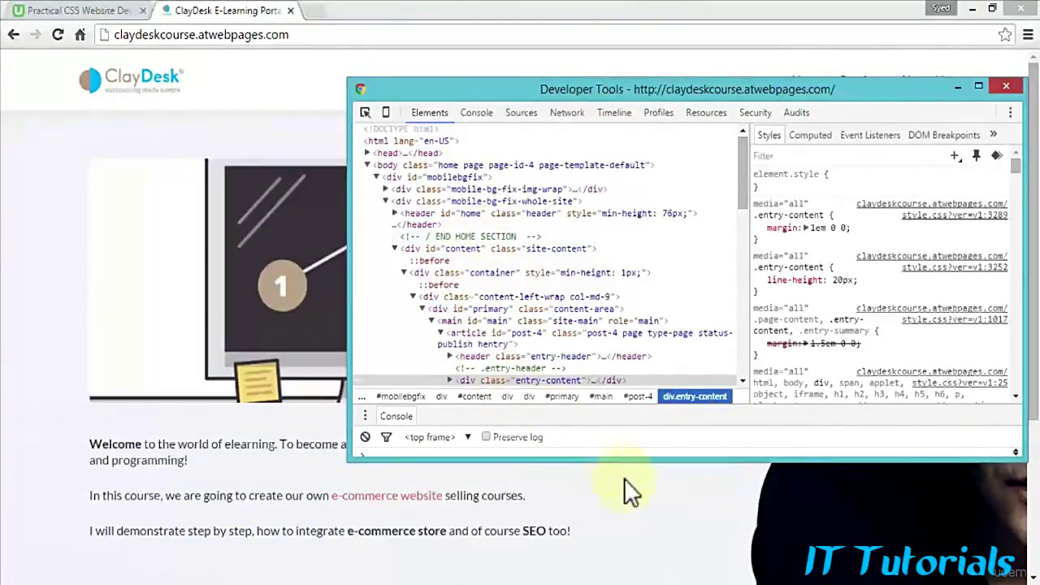
Step: Click the course page so the developer tools drop behind it
{"action": "left_click", "coordinate": [634, 488]}
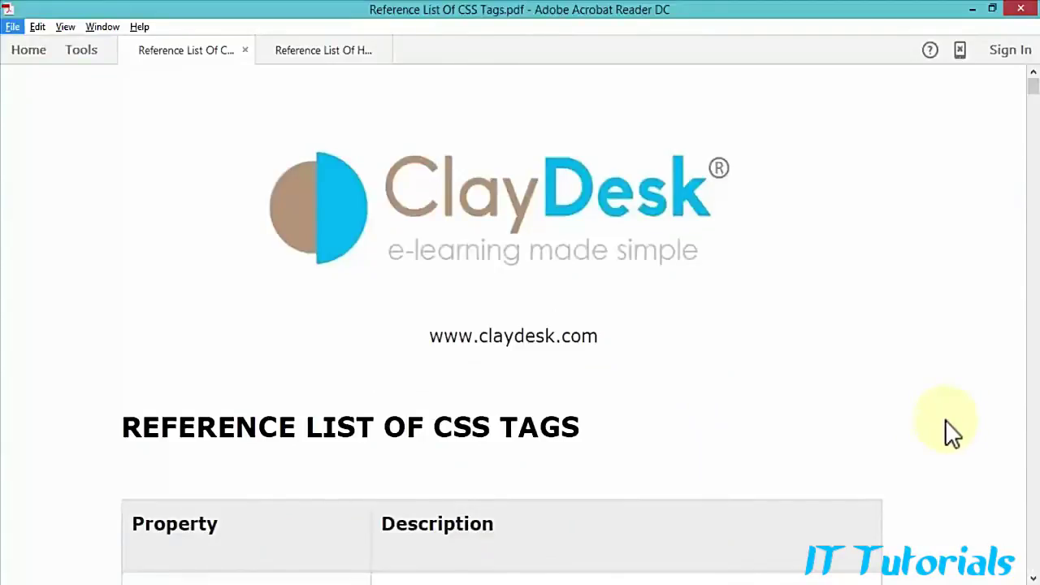
Step: Scroll through the CSS tags PDF, then switch to the Reference List Of HTML Tags document
{"action": "scroll", "coordinate": [944, 419], "scroll_direction": "down", "scroll_amount": 3}
{"action": "scroll", "coordinate": [945, 419], "scroll_direction": "down", "scroll_amount": 2}
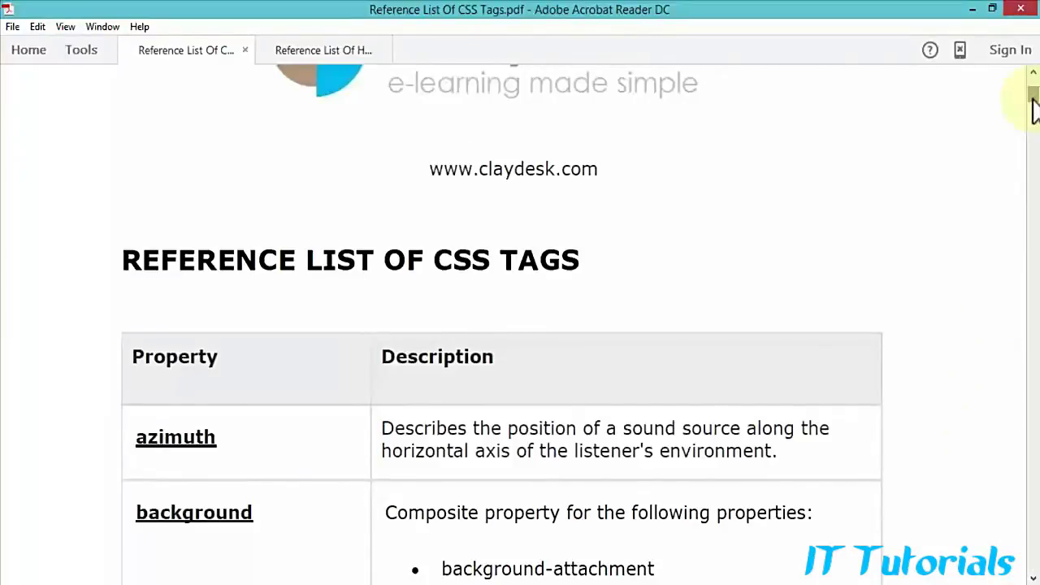
{"action": "left_click", "coordinate": [1033, 109]}
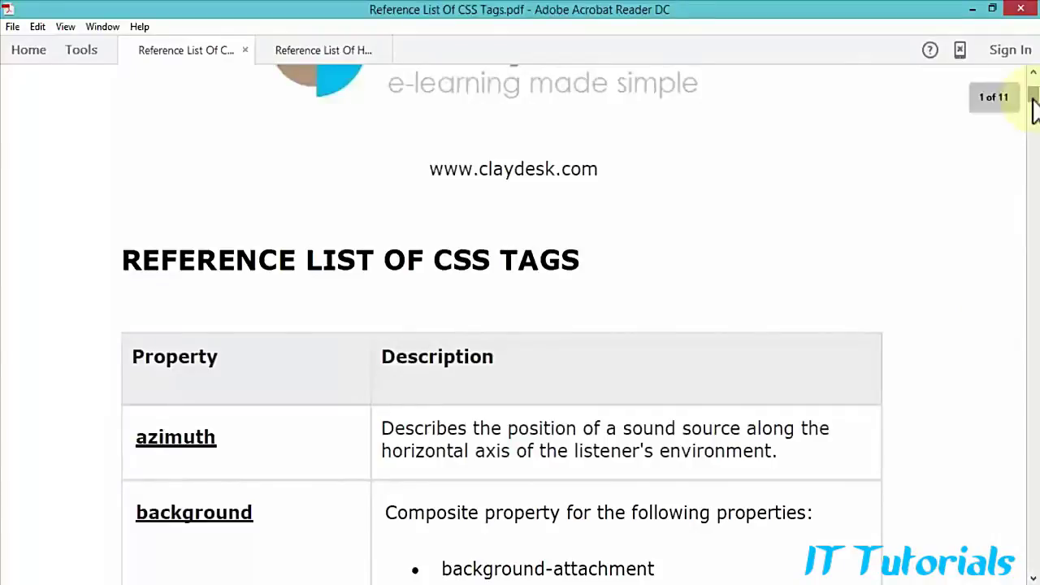
{"action": "left_click_drag", "start_coordinate": [1033, 110], "coordinate": [1035, 166]}
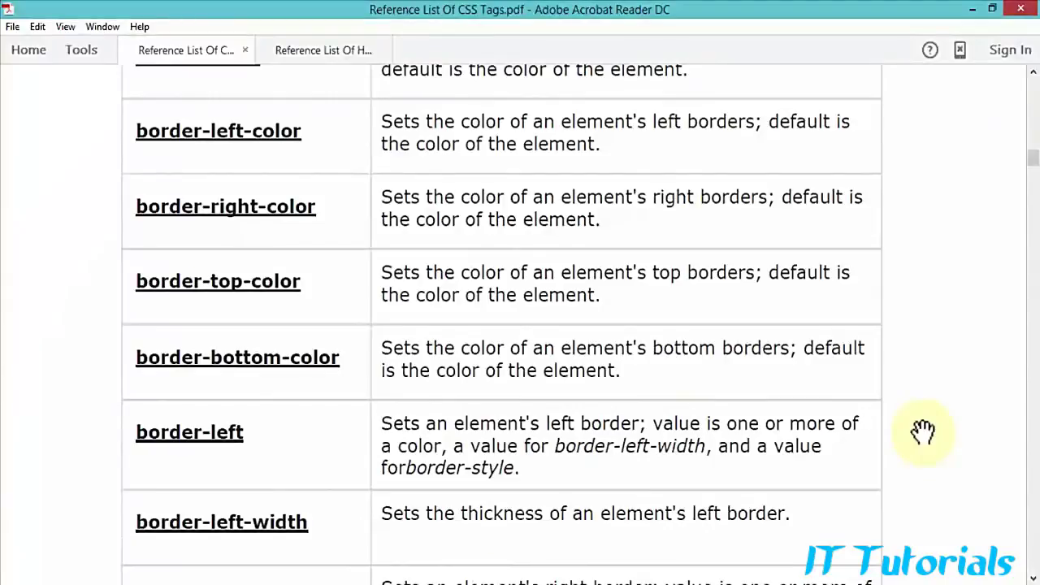
{"action": "scroll", "coordinate": [922, 431], "scroll_direction": "down", "scroll_amount": 2}
{"action": "scroll", "coordinate": [923, 431], "scroll_direction": "down", "scroll_amount": 4}
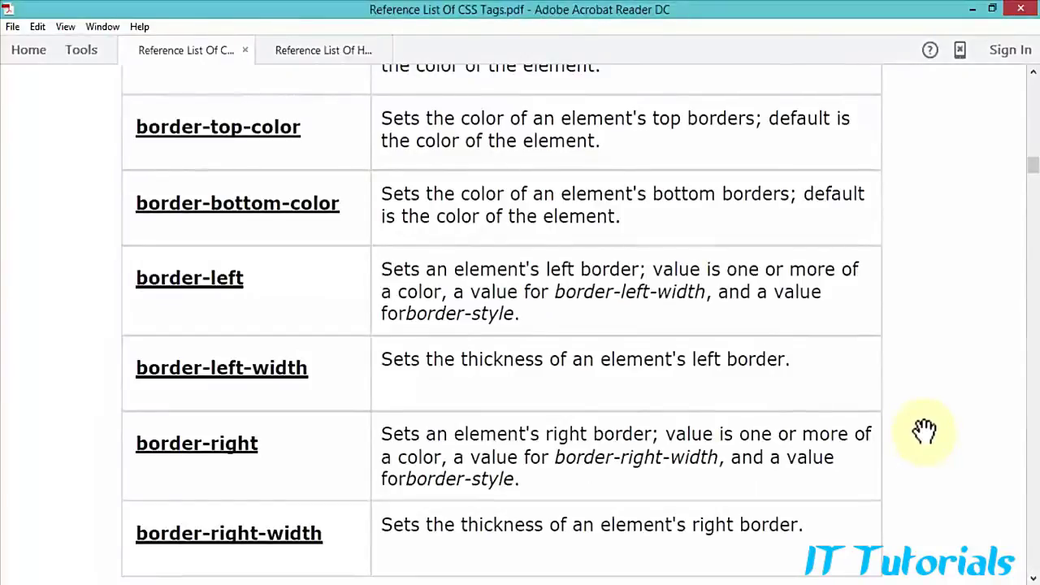
{"action": "left_click", "coordinate": [310, 56]}
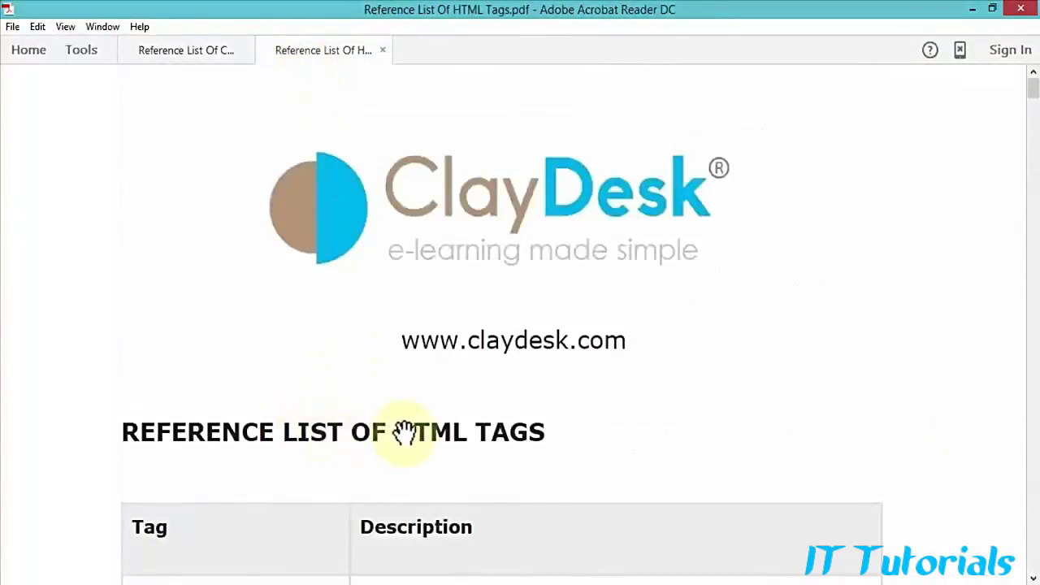
Step: Scroll down through the HTML Tag–Description reference table
{"action": "scroll", "coordinate": [609, 430], "scroll_direction": "down", "scroll_amount": 2}
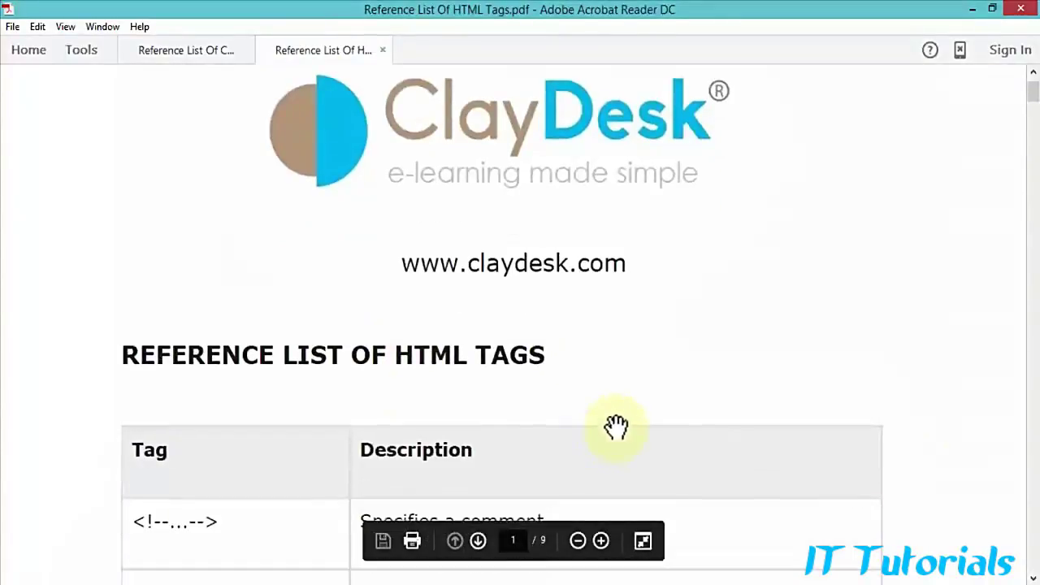
{"action": "scroll", "coordinate": [650, 418], "scroll_direction": "down", "scroll_amount": 1}
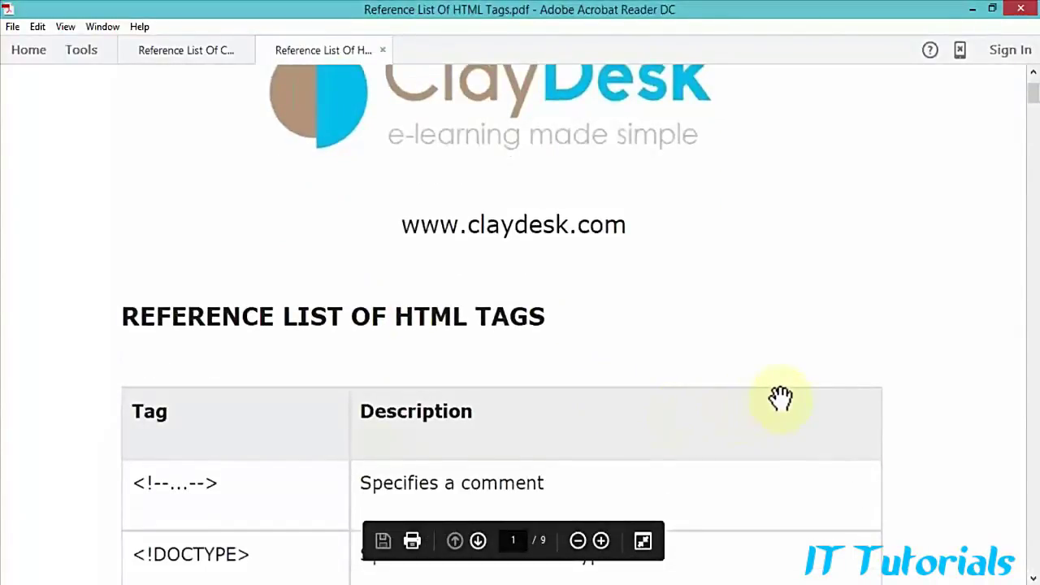
{"action": "scroll", "coordinate": [898, 376], "scroll_direction": "down", "scroll_amount": 6}
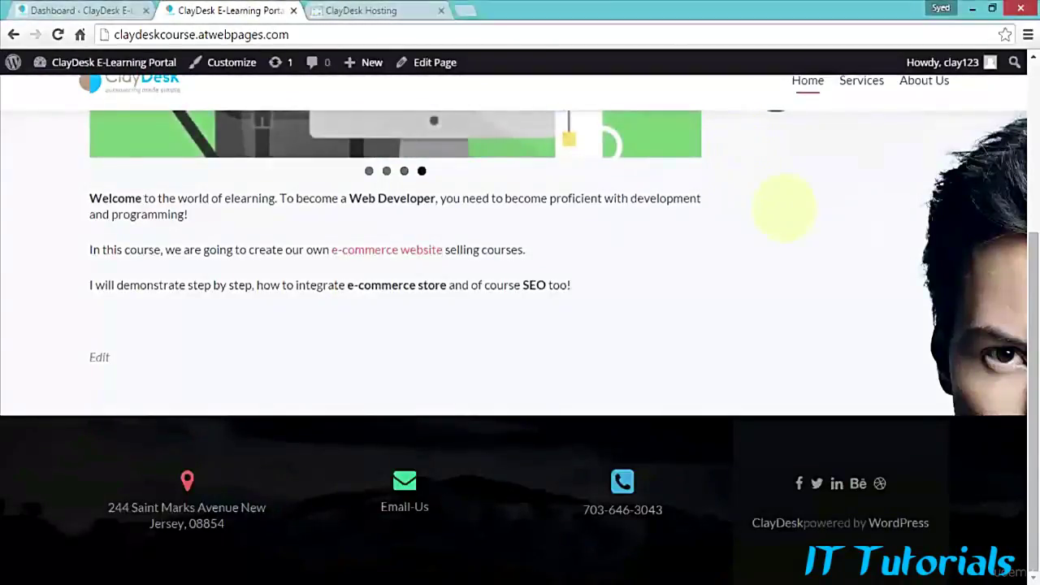
Step: Watch the Meta Slider cycle on the live ClayDesk home page, copy its URL, and open a new tab
{"action": "scroll", "coordinate": [780, 210], "scroll_direction": "up", "scroll_amount": 3}
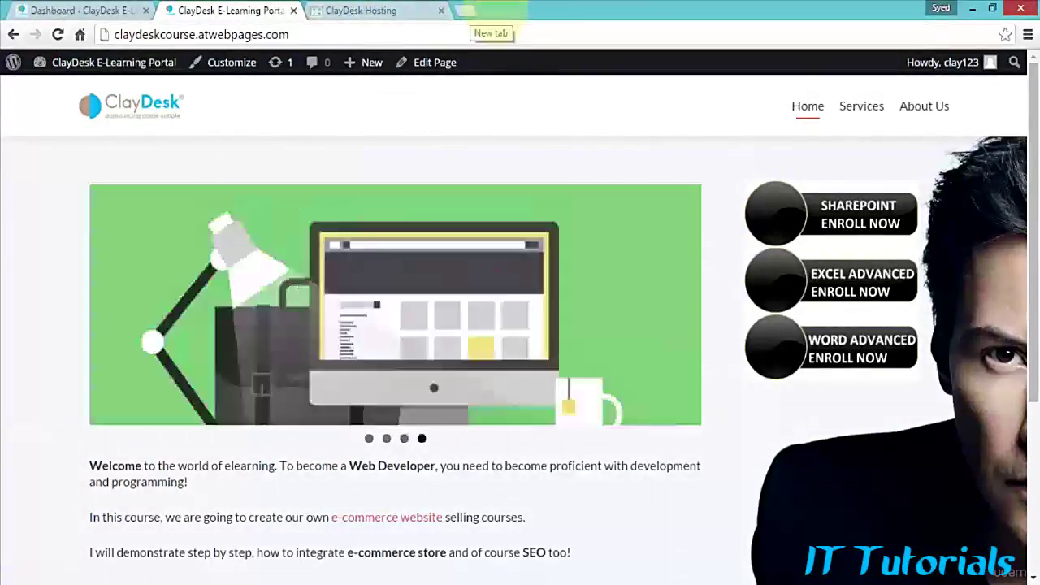
{"action": "key", "text": "ctrl+l"}
{"action": "key", "text": "ctrl+c"}
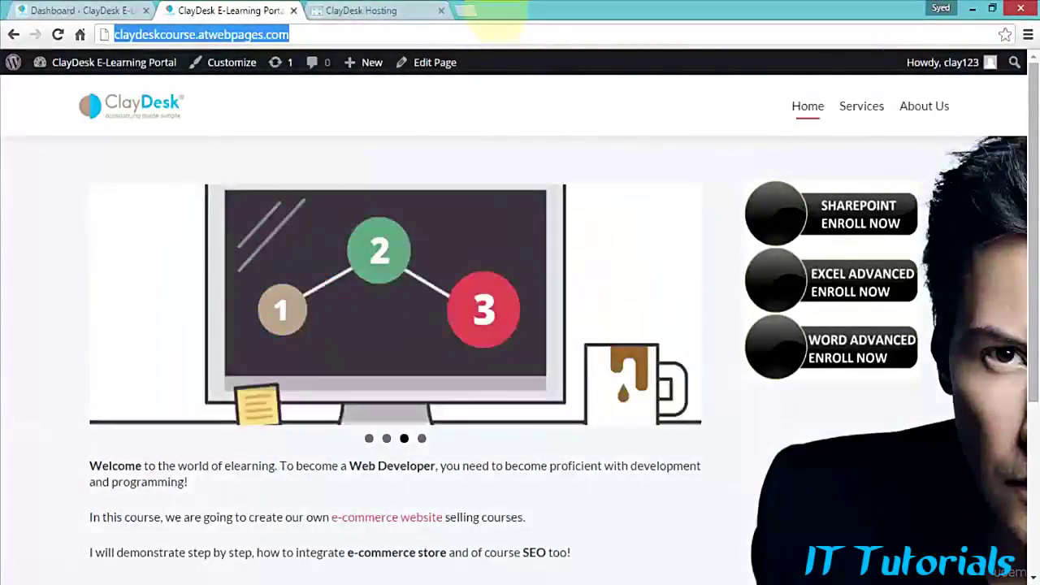
{"action": "left_click", "coordinate": [465, 10]}
Step: Load mobiletest.me in the new tab and open its Apple iPhone 5 emulator
{"action": "type", "text": "m"}
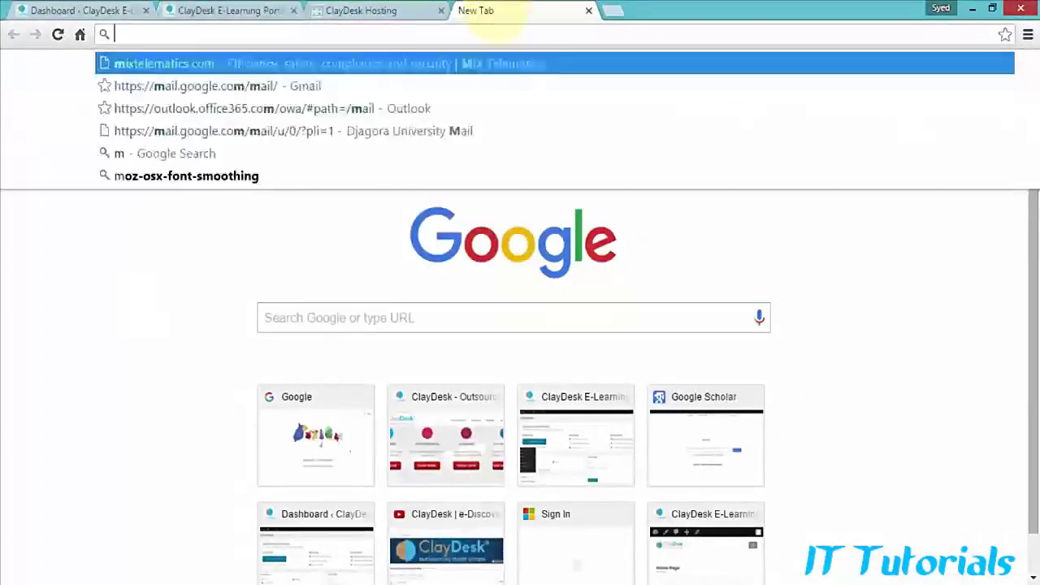
{"action": "type", "text": "obile"}
{"action": "key", "text": "Delete"}
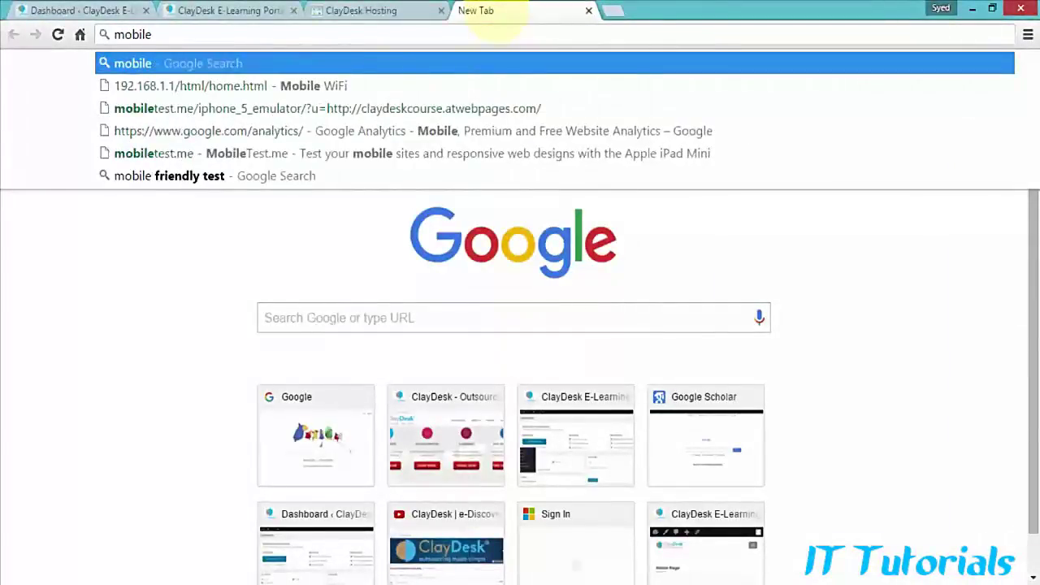
{"action": "type", "text": "test"}
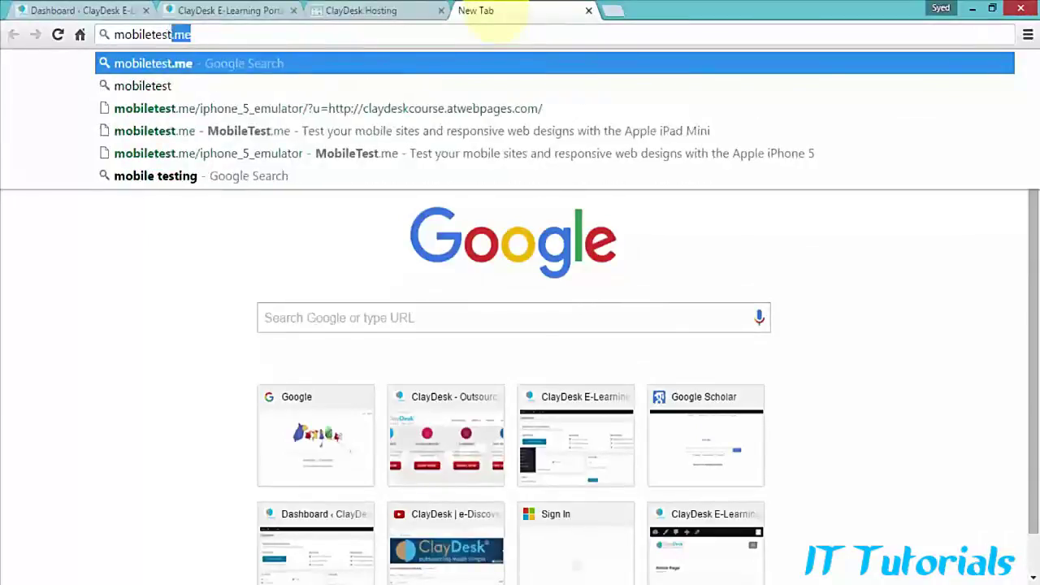
{"action": "type", "text": ".me"}
{"action": "key", "text": "Return"}
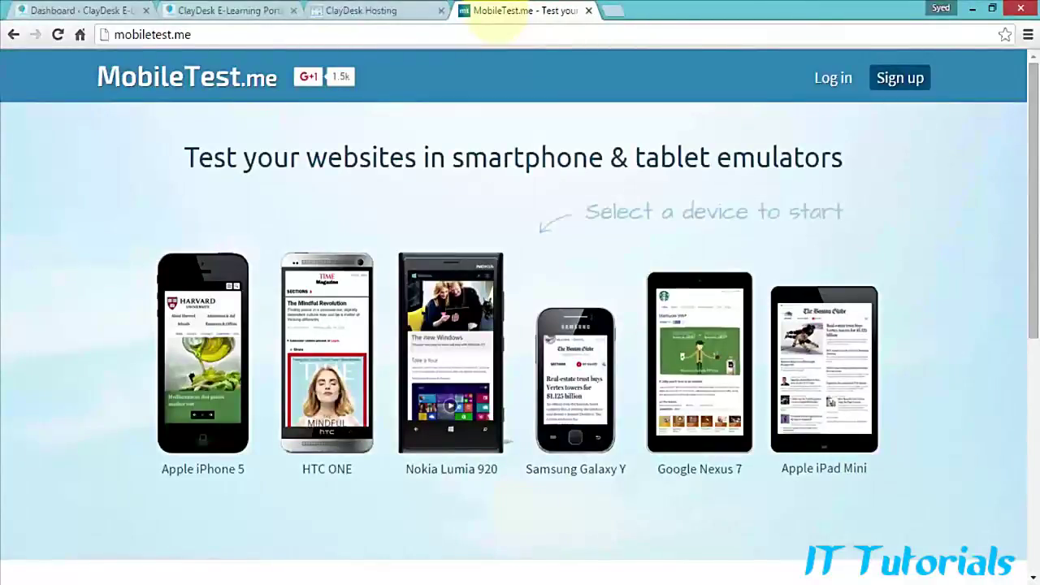
{"action": "key", "text": "ctrl+shift+Tab"}
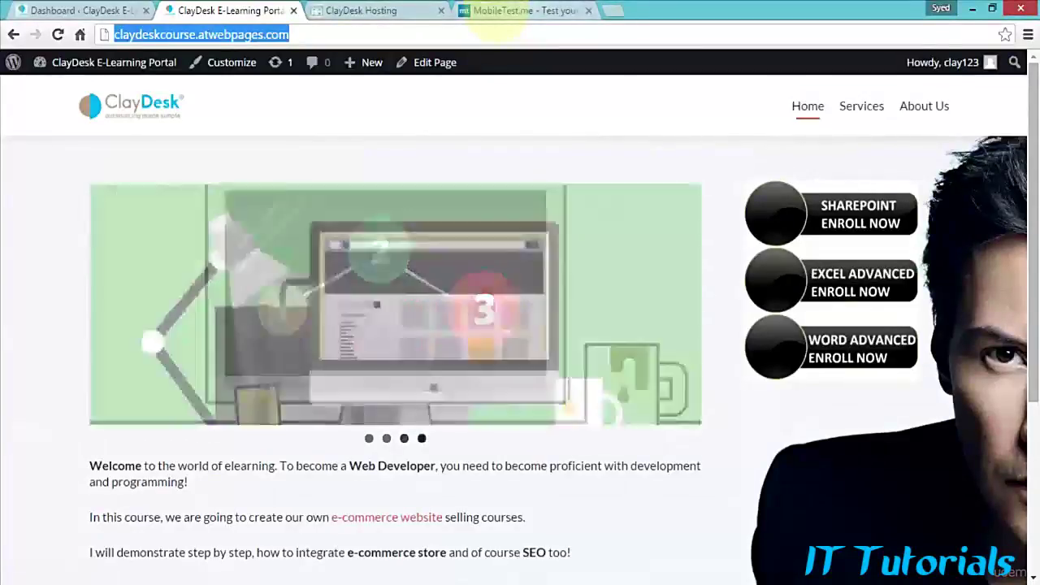
{"action": "left_click", "coordinate": [501, 19]}
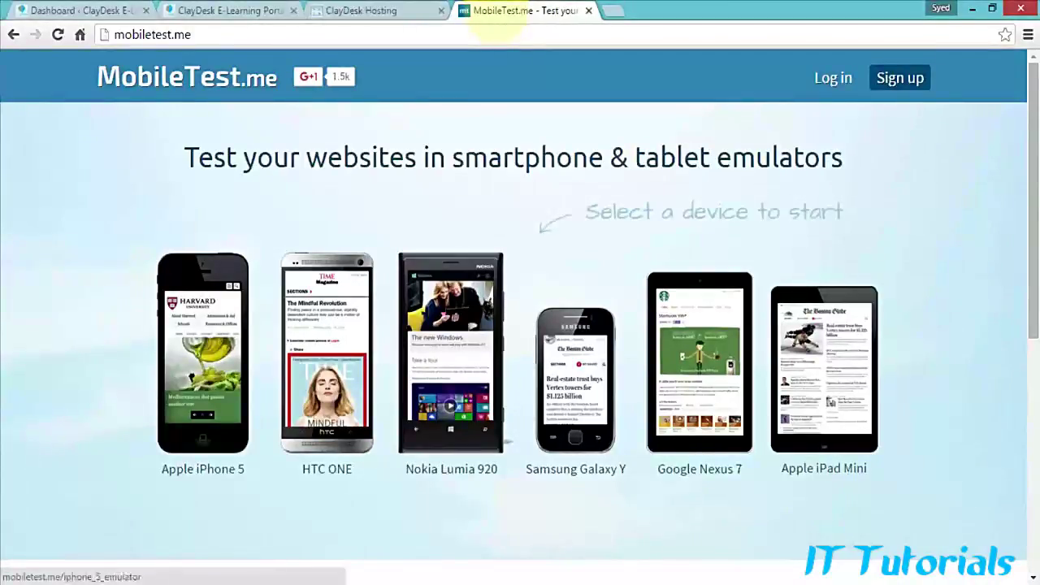
{"action": "key", "text": "Return"}
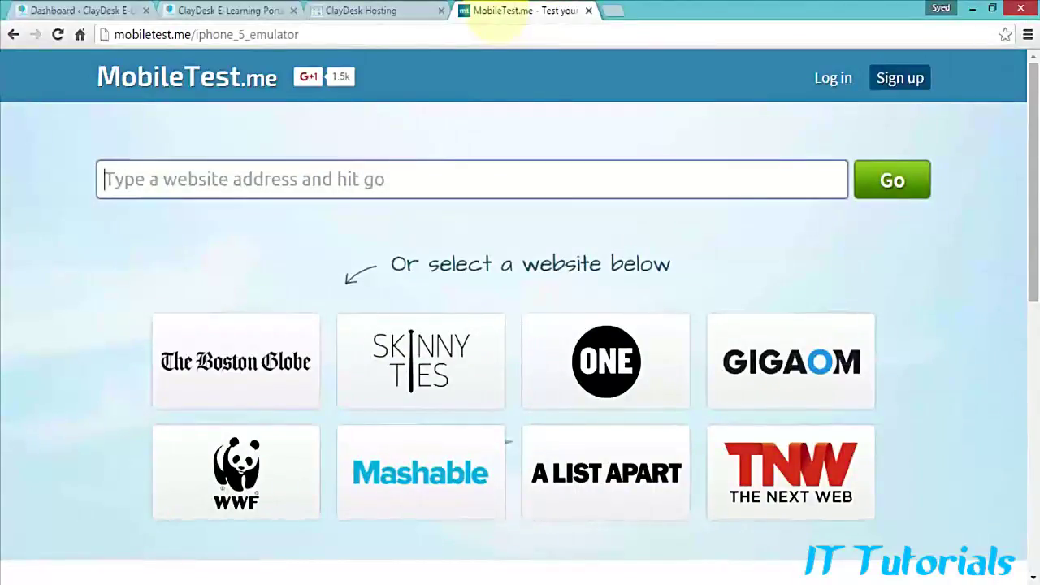
Step: Preview the pasted ClayDesk URL in the iPhone 5 emulator, including its hamburger menu
{"action": "key", "text": "ctrl+v"}
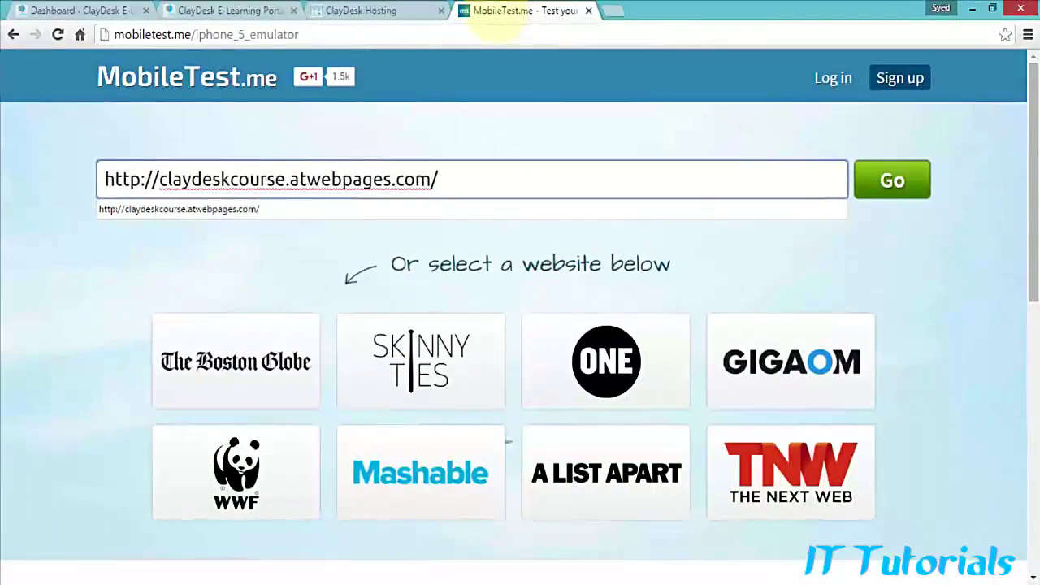
{"action": "key", "text": "Return"}
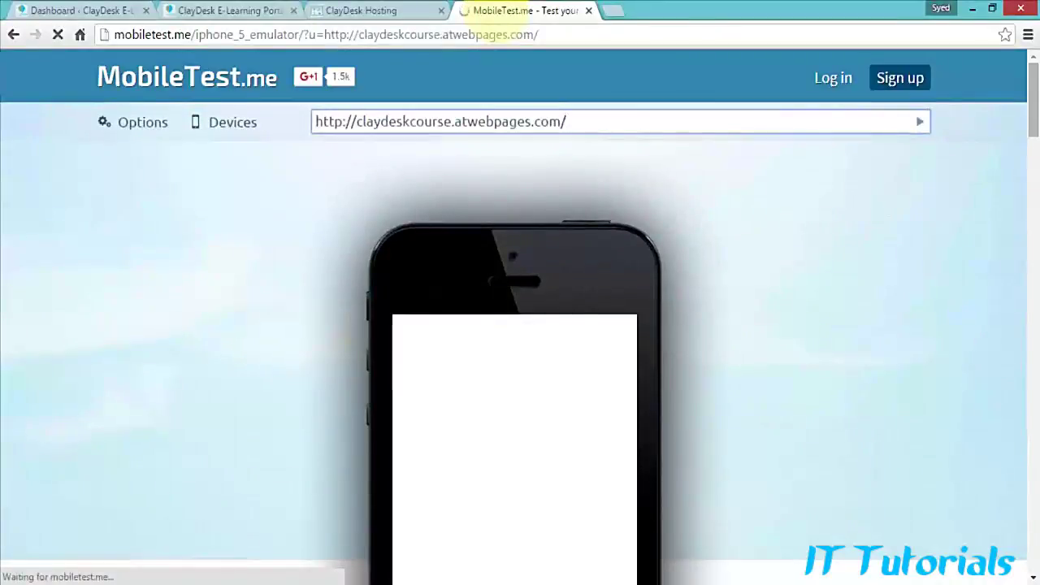
{"action": "scroll", "coordinate": [498, 16], "scroll_direction": "down", "scroll_amount": 1}
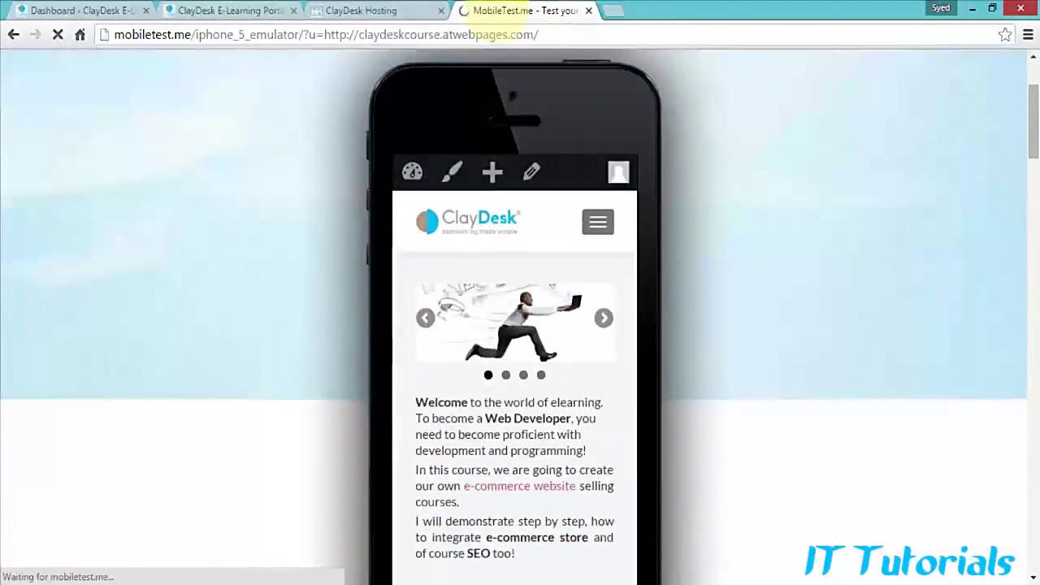
{"action": "scroll", "coordinate": [519, 317], "scroll_direction": "down", "scroll_amount": 1}
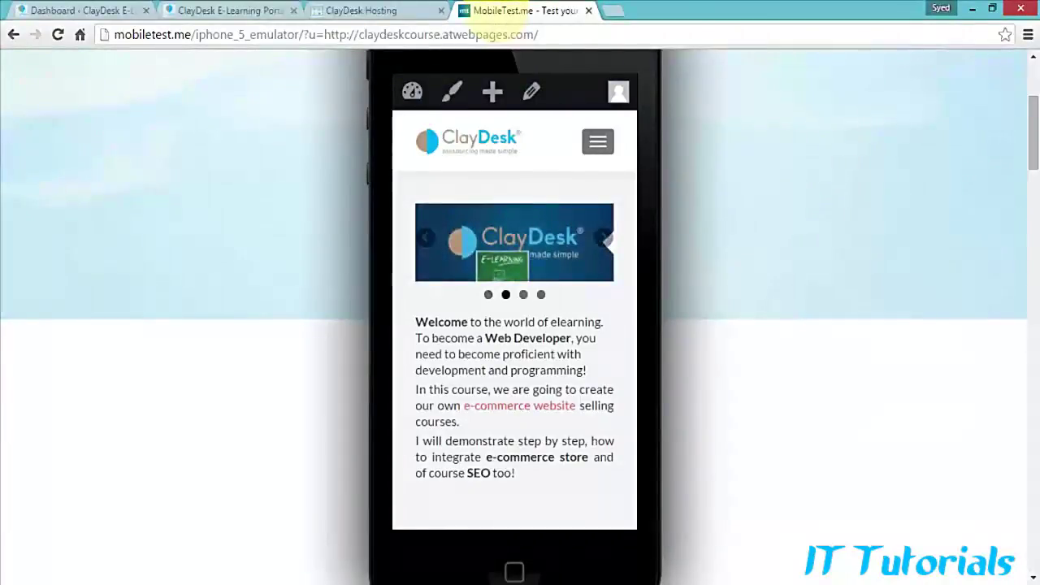
{"action": "left_click", "coordinate": [597, 141]}
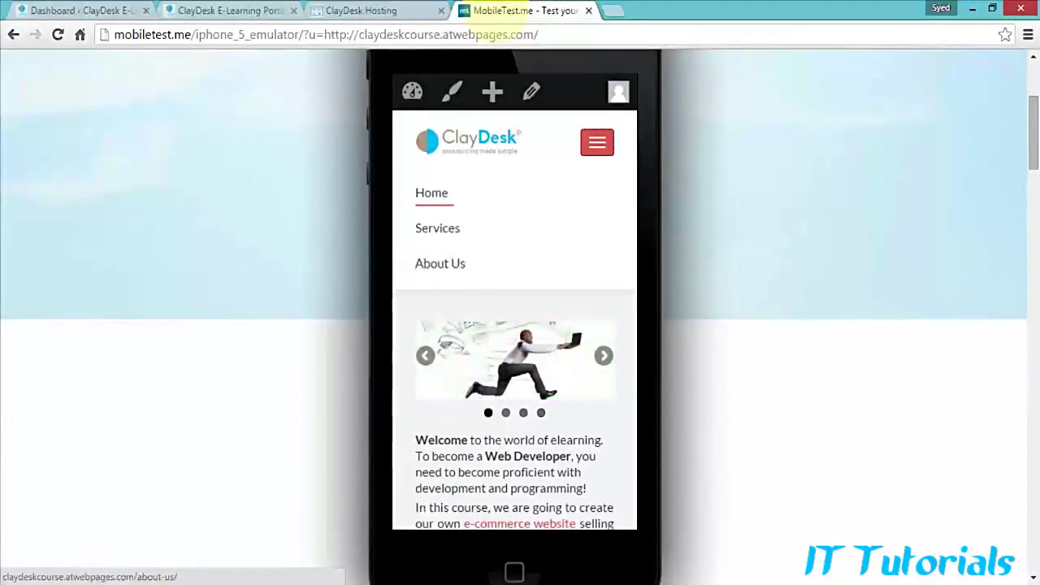
{"action": "left_click", "coordinate": [14, 34]}
{"action": "left_click", "coordinate": [14, 34]}
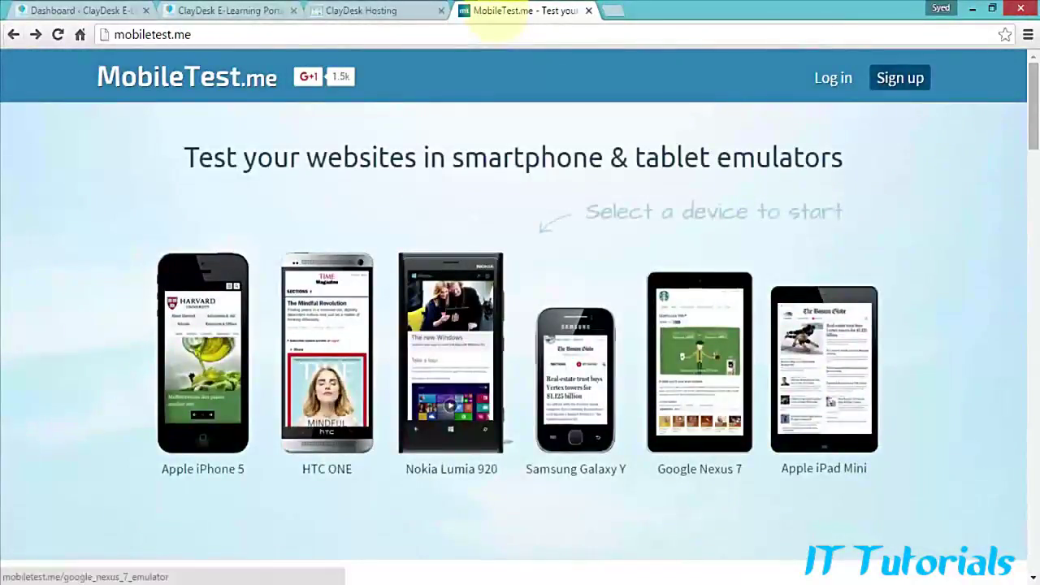
Step: Load the ClayDesk site in the Apple iPad Mini emulator and scroll through it
{"action": "left_click", "coordinate": [824, 371]}
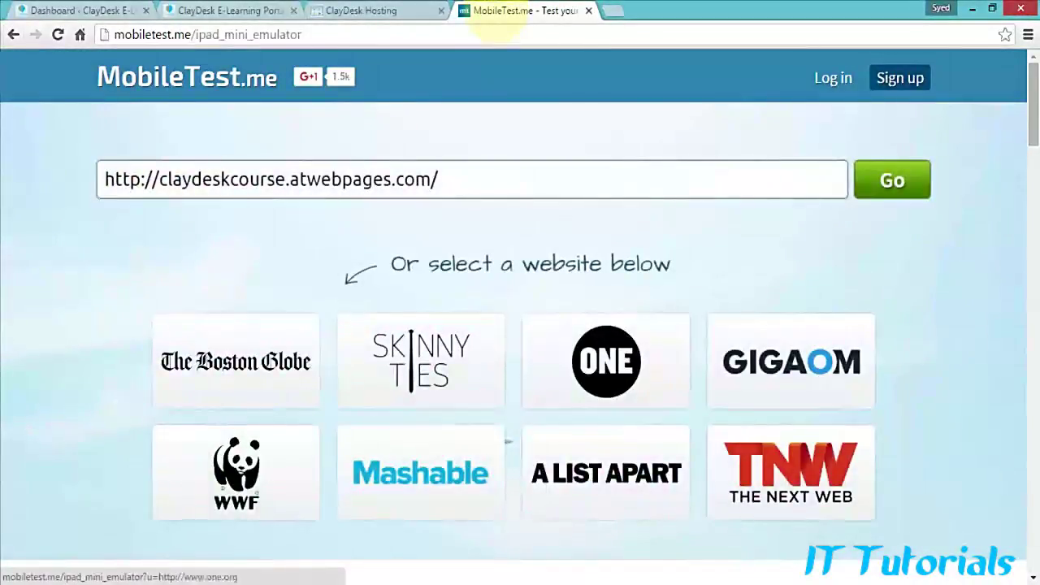
{"action": "left_click", "coordinate": [892, 179]}
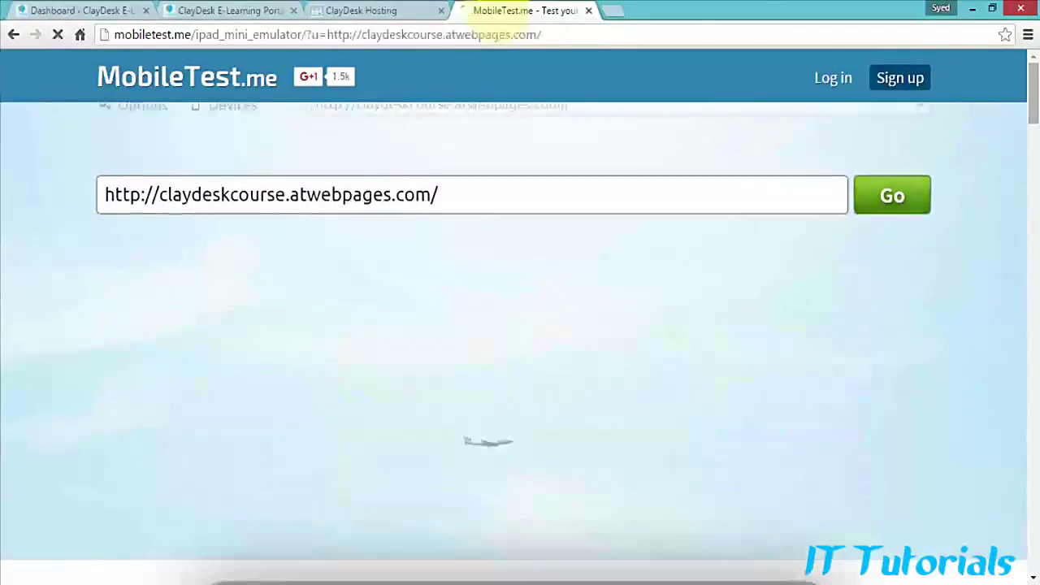
{"action": "scroll", "coordinate": [513, 455], "scroll_direction": "down", "scroll_amount": 10}
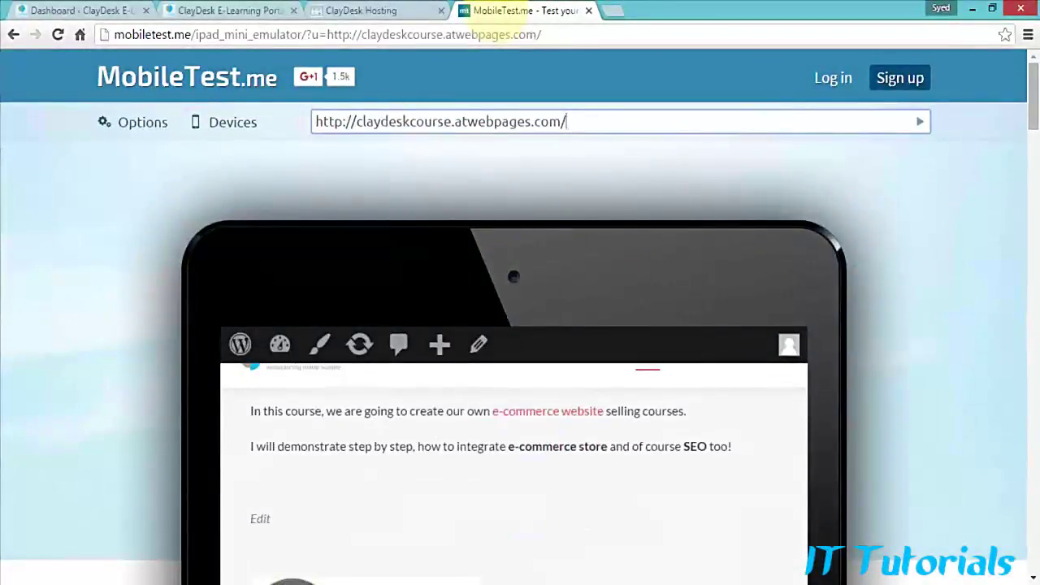
{"action": "scroll", "coordinate": [513, 325], "scroll_direction": "up", "scroll_amount": 5}
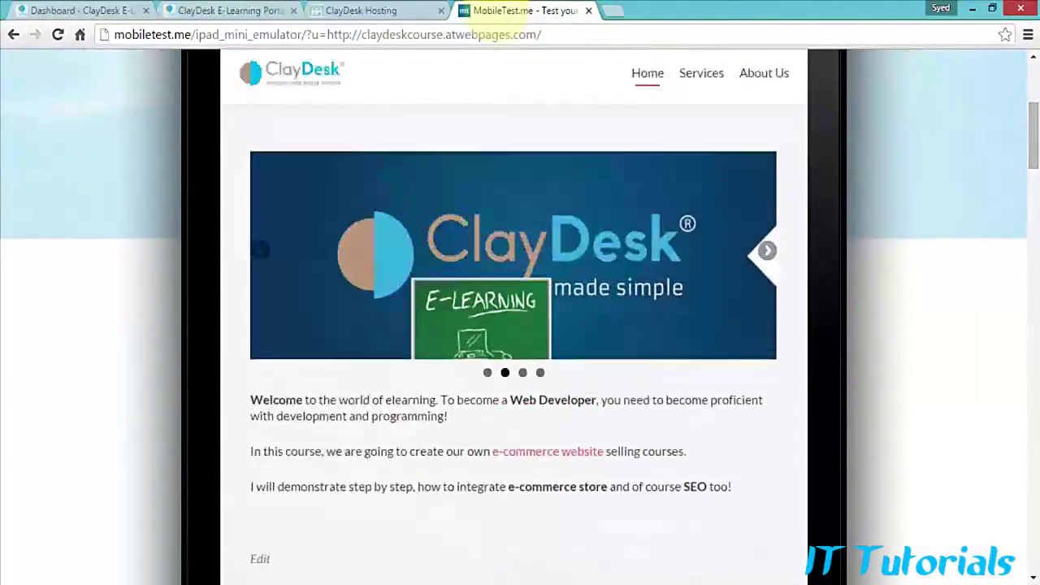
{"action": "scroll", "coordinate": [495, 341], "scroll_direction": "down", "scroll_amount": 5}
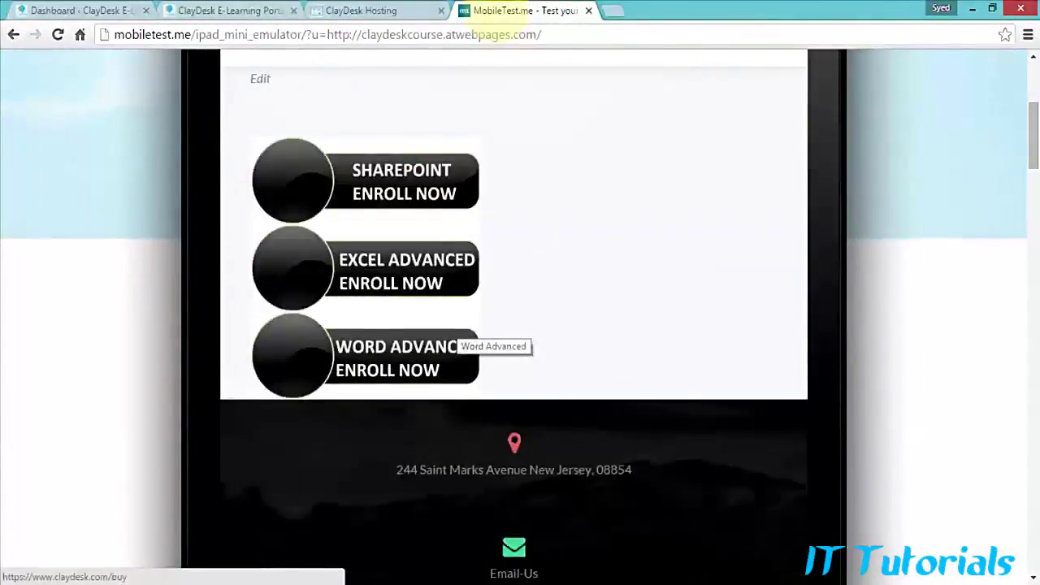
{"action": "scroll", "coordinate": [495, 341], "scroll_direction": "up", "scroll_amount": 5}
Step: View the emulated site's Services page, then return to the WordPress Dashboard tab
{"action": "left_click", "coordinate": [701, 73]}
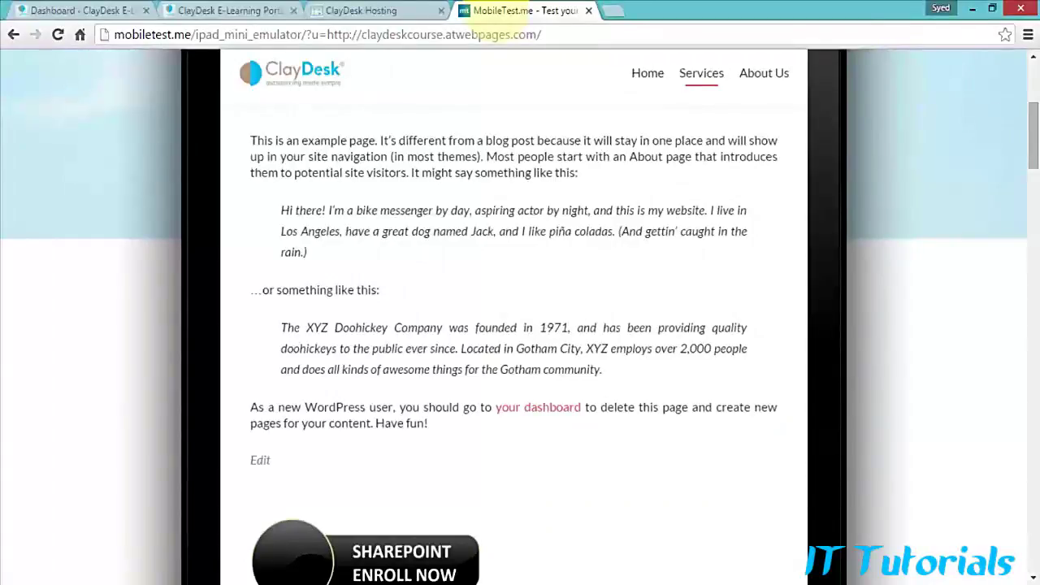
{"action": "scroll", "coordinate": [513, 325], "scroll_direction": "up", "scroll_amount": 1}
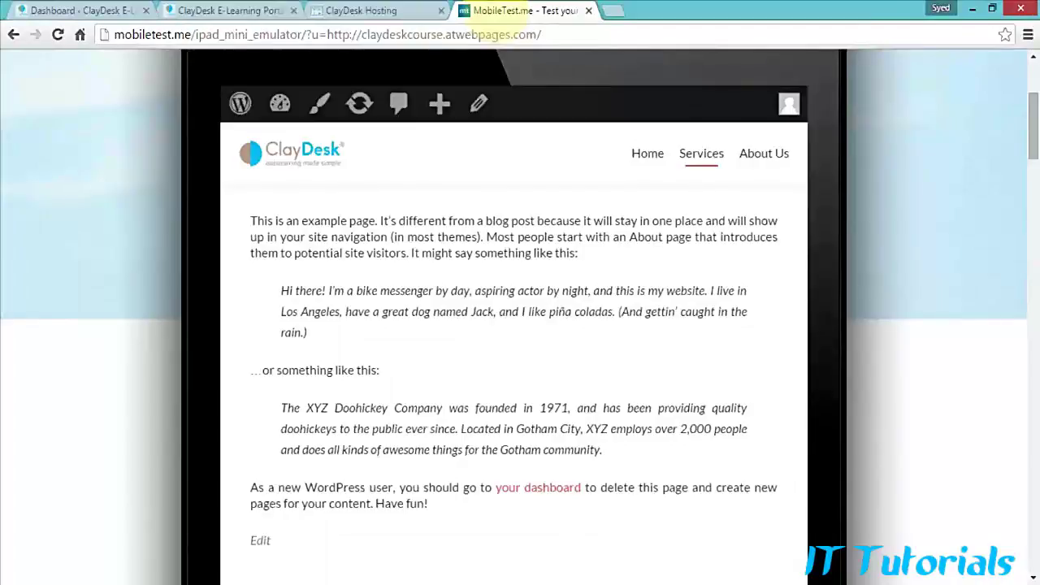
{"action": "left_click", "coordinate": [114, 11]}
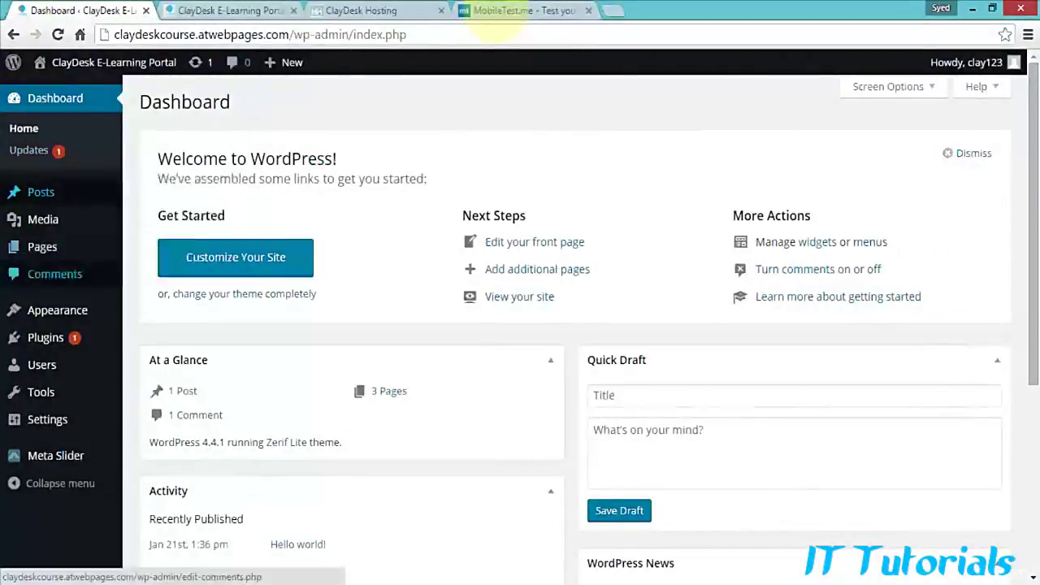
Step: Add a new page from All Pages titled 'Responsive Web Design'
{"action": "mouse_move", "coordinate": [49, 247]}
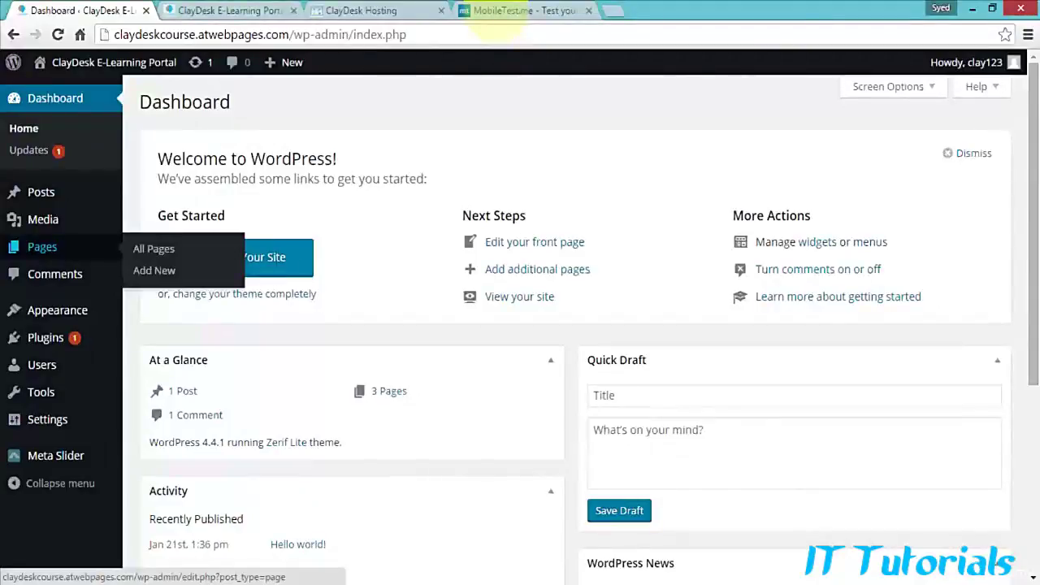
{"action": "left_click", "coordinate": [153, 248]}
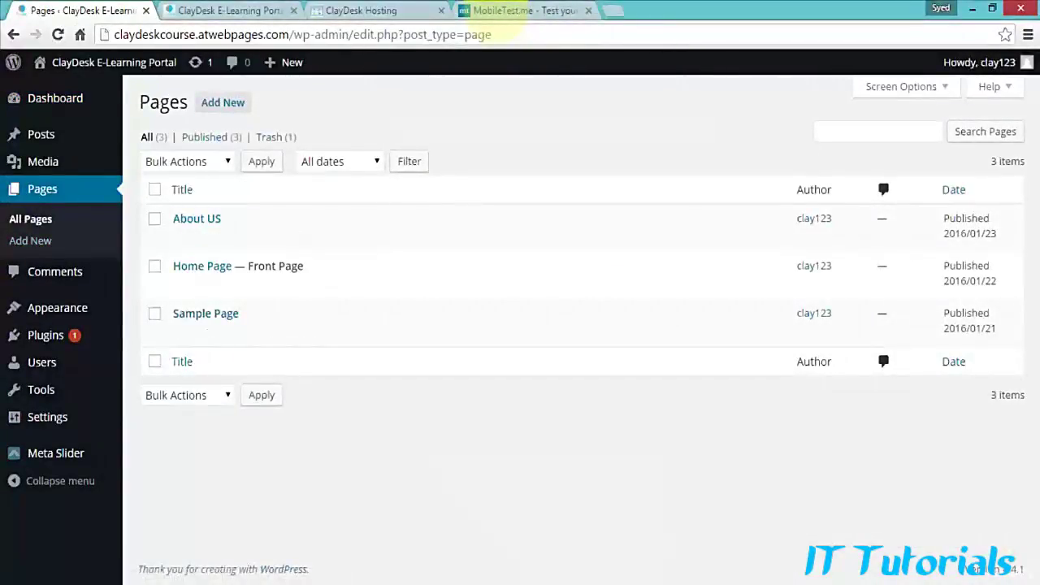
{"action": "left_click", "coordinate": [222, 102]}
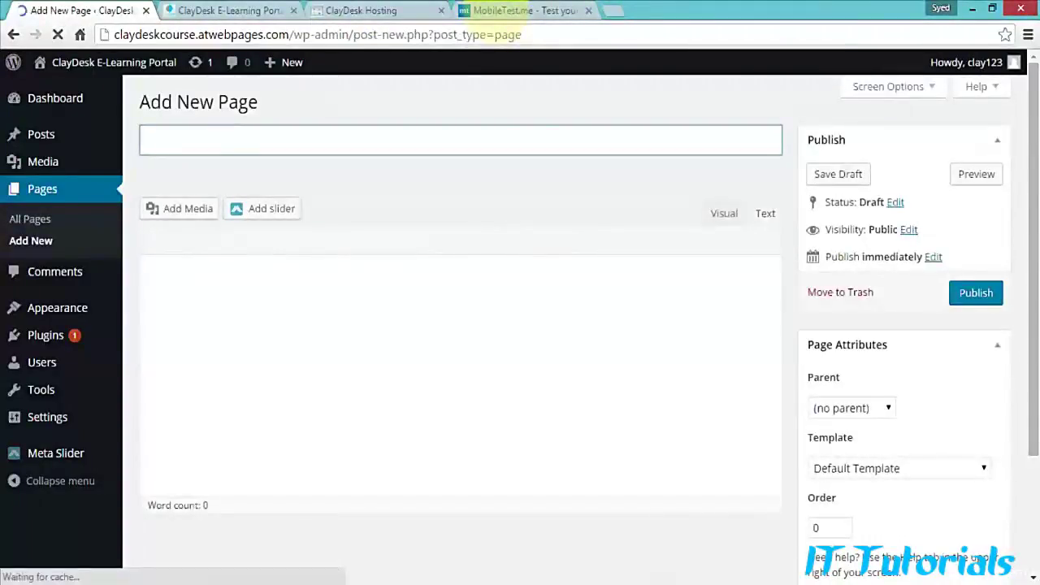
{"action": "type", "text": "Respon"}
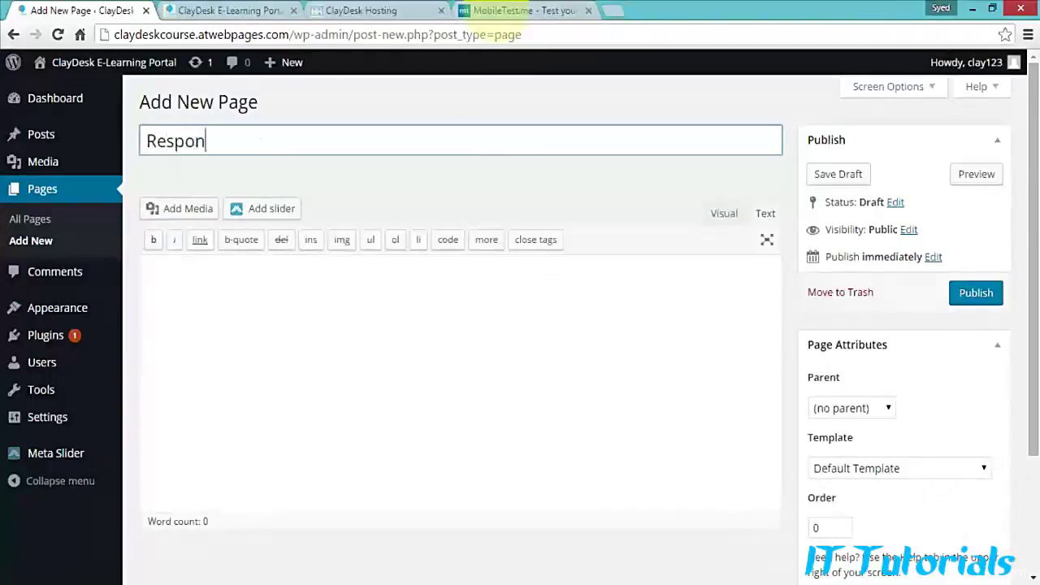
{"action": "type", "text": "sive Web Design"}
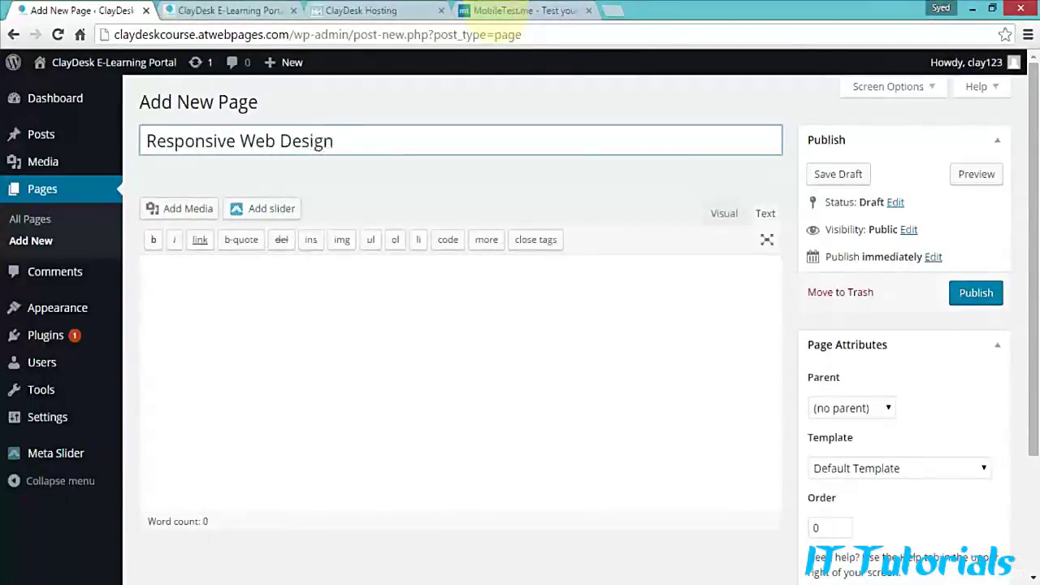
{"action": "key", "text": "Tab"}
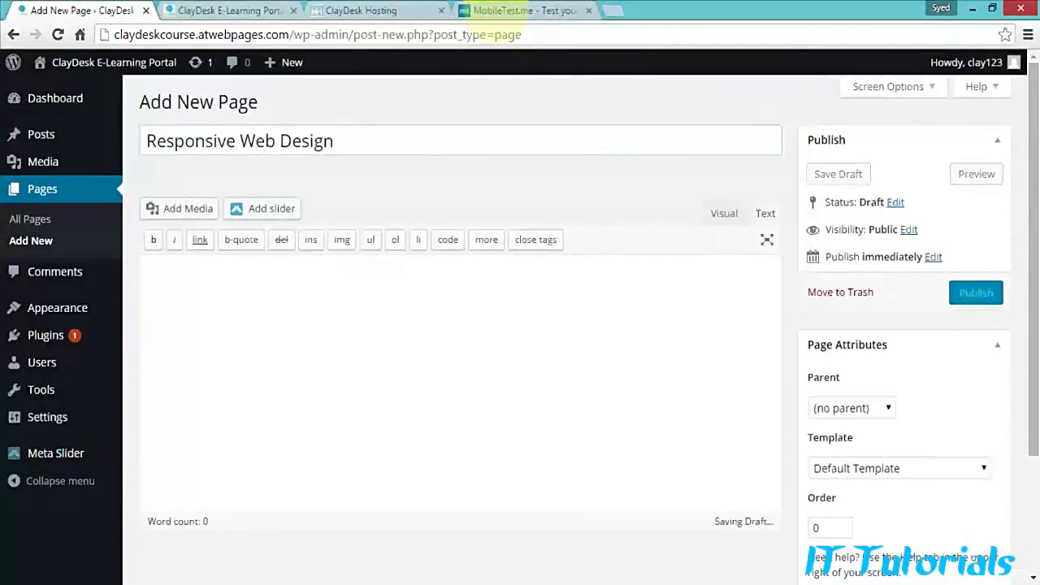
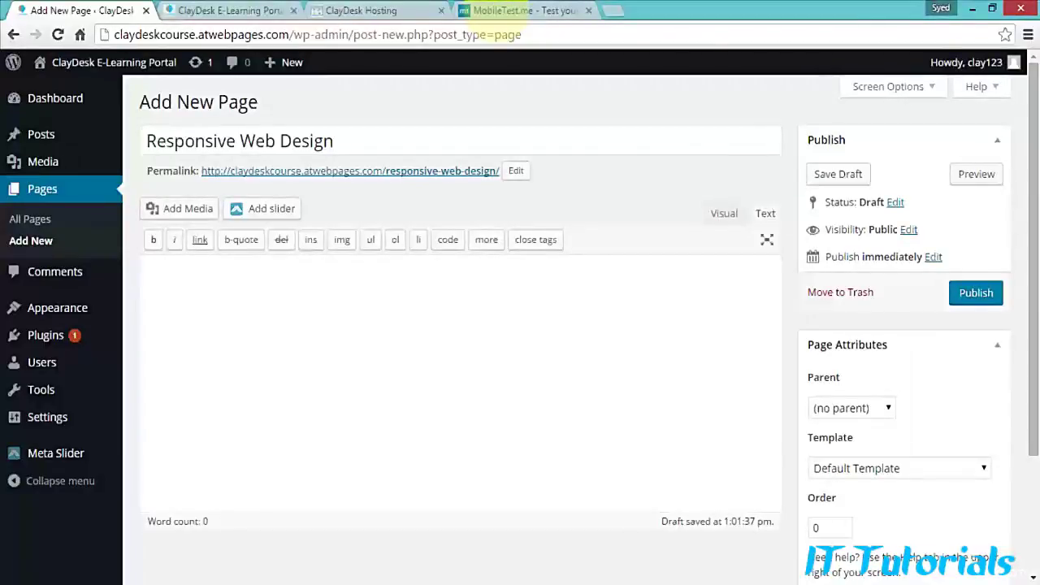
Step: Begin a style block with an .article rule: float left, margin 5px, padding 5px, width 300px
{"action": "type", "text": "style>"}
{"action": "key", "text": "Return"}
{"action": "type", "text": ".artcle"}
{"action": "key", "text": "BackSpace"}
{"action": "key", "text": "BackSpace"}
{"action": "key", "text": "BackSpace"}
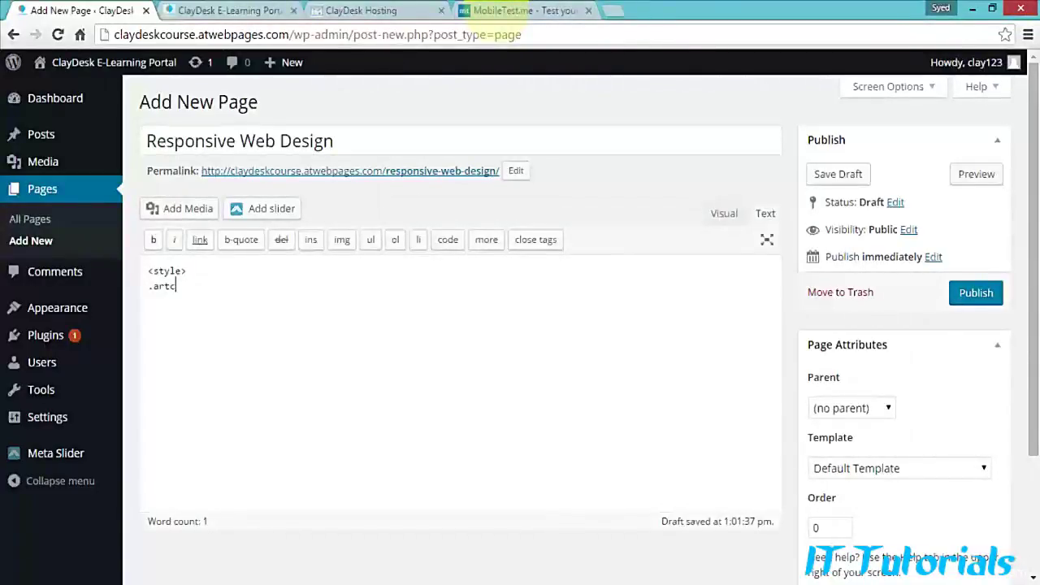
{"action": "type", "text": "icle"}
{"action": "type", "text": " { "}
{"action": "type", "text": "float"}
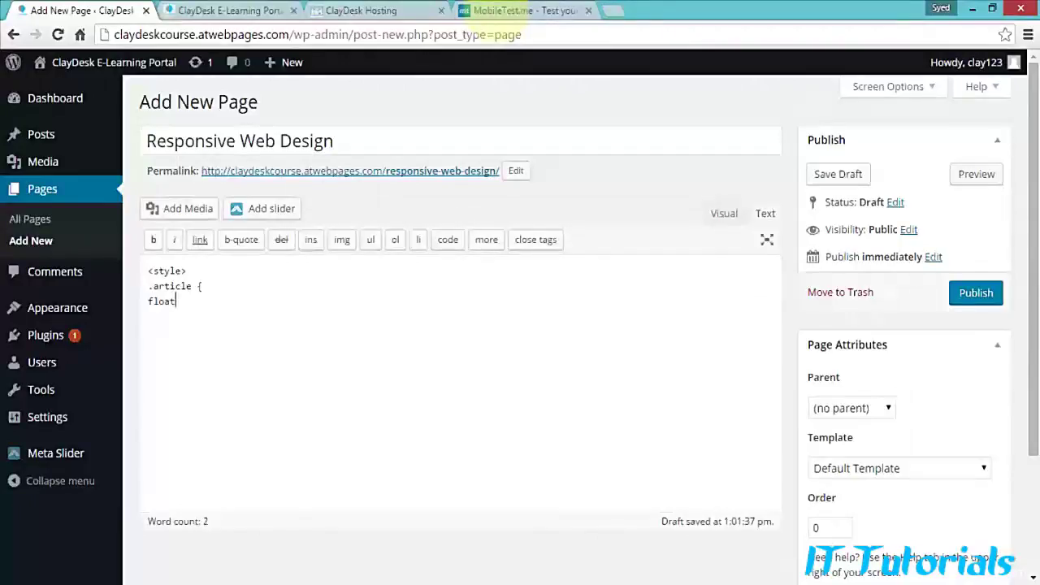
{"action": "type", "text": ": left"}
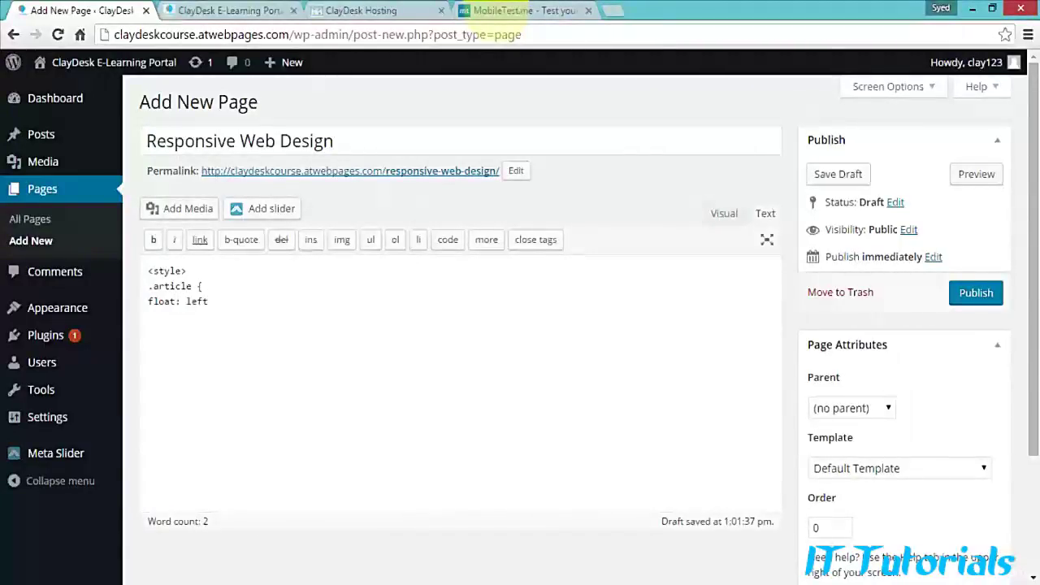
{"action": "type", "text": ";"}
{"action": "key", "text": "Return"}
{"action": "type", "text": "margin: 5px"}
{"action": "key", "text": "Return"}
{"action": "type", "text": "padding: 5px"}
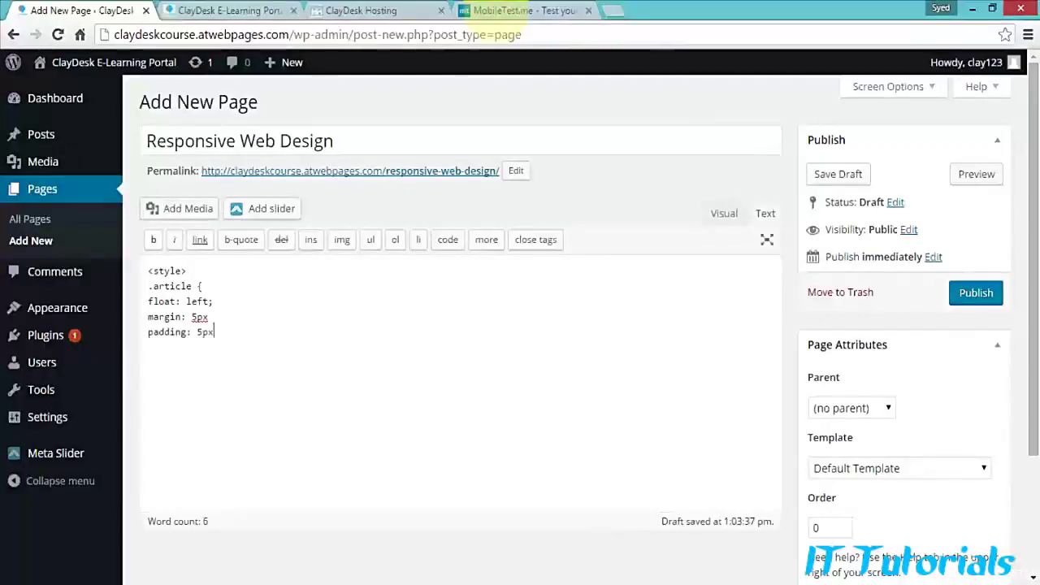
{"action": "key", "text": "Return"}
{"action": "type", "text": "width:"}
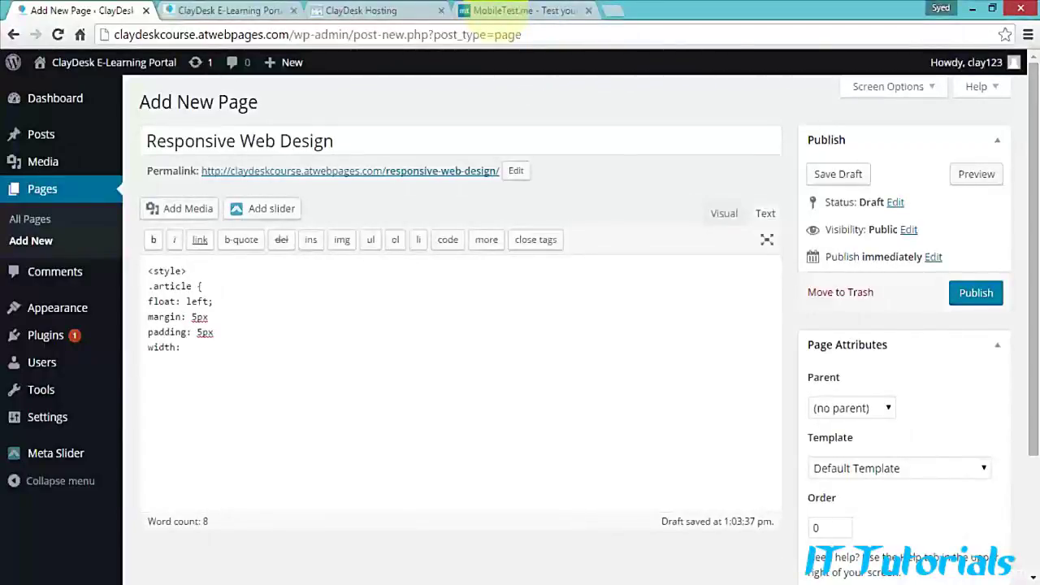
{"action": "type", "text": " 300"}
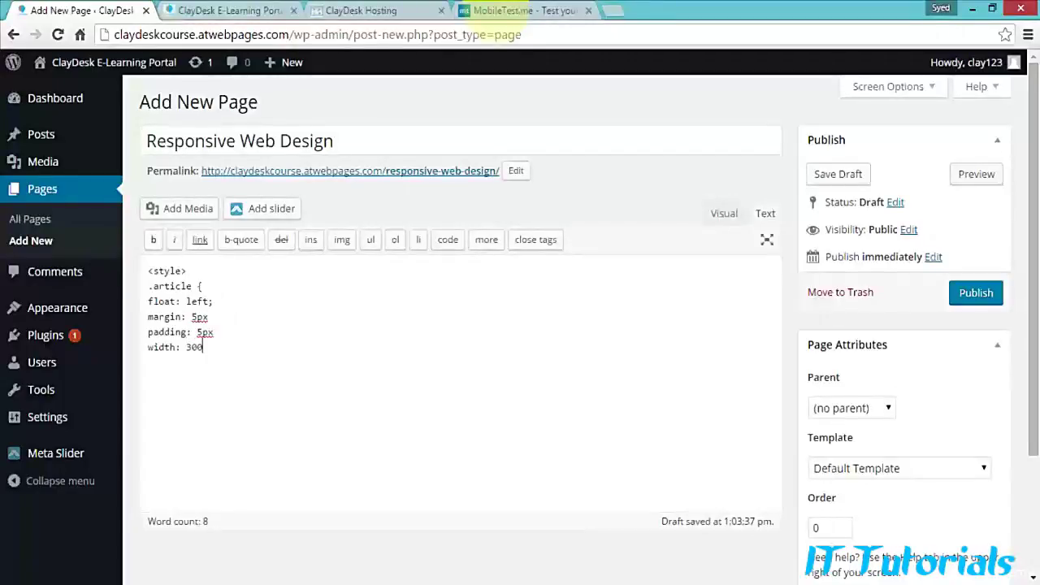
{"action": "type", "text": "px;"}
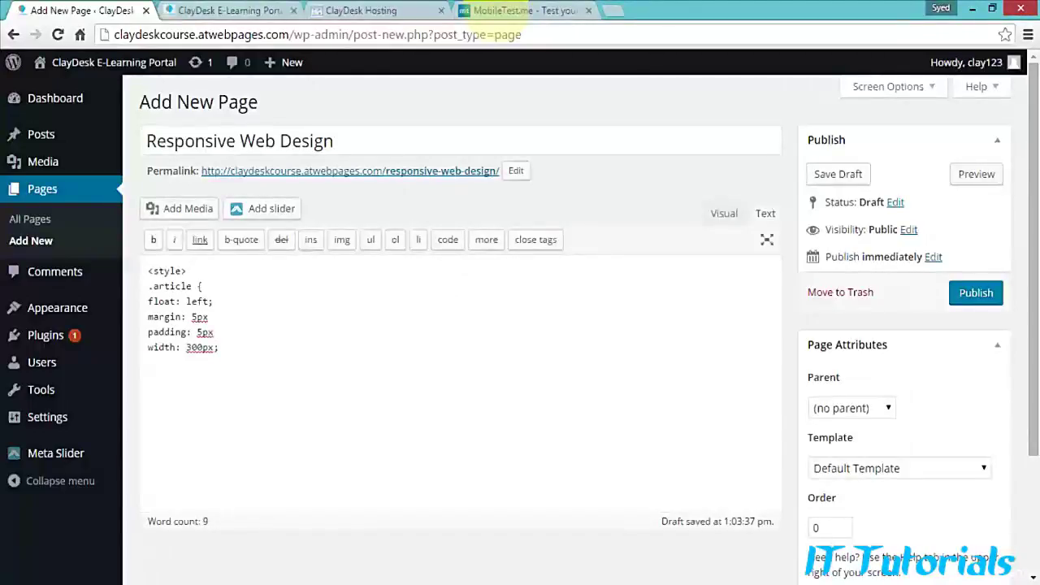
Step: Add missing semicolons, height 300px and a 2px solid black border, then close the style block
{"action": "key", "text": "Up"}
{"action": "type", "text": ";"}
{"action": "key", "text": "Up"}
{"action": "type", "text": ";"}
{"action": "key", "text": "Return"}
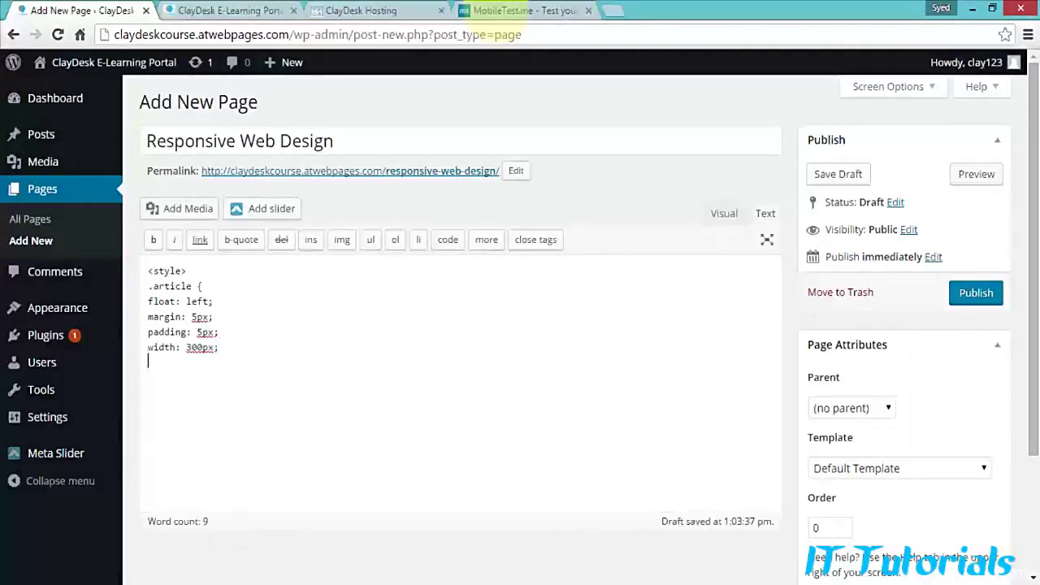
{"action": "type", "text": "height: "}
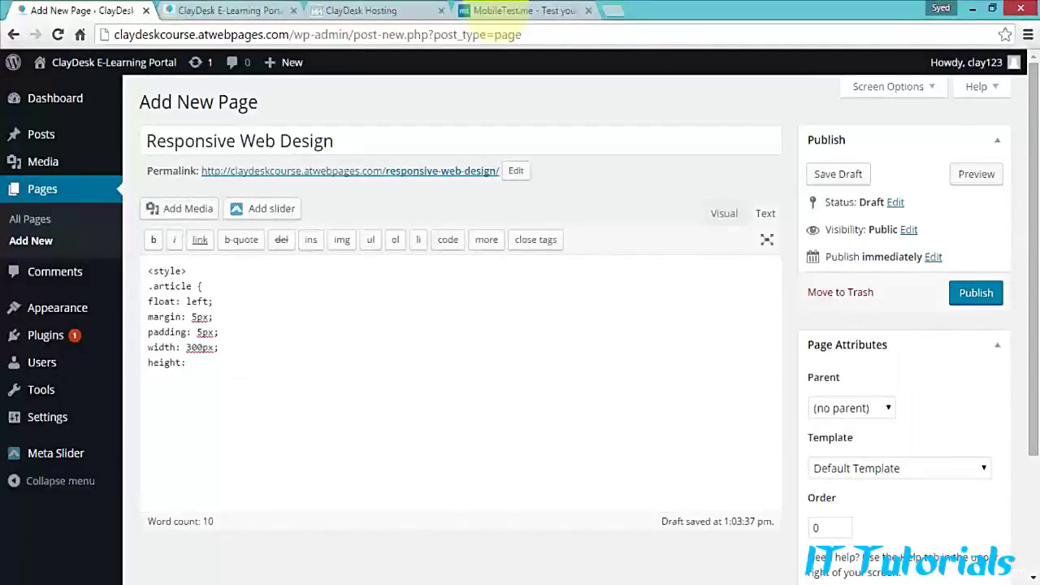
{"action": "type", "text": "300px;"}
{"action": "key", "text": "Return"}
{"action": "type", "text": "border: 2 px"}
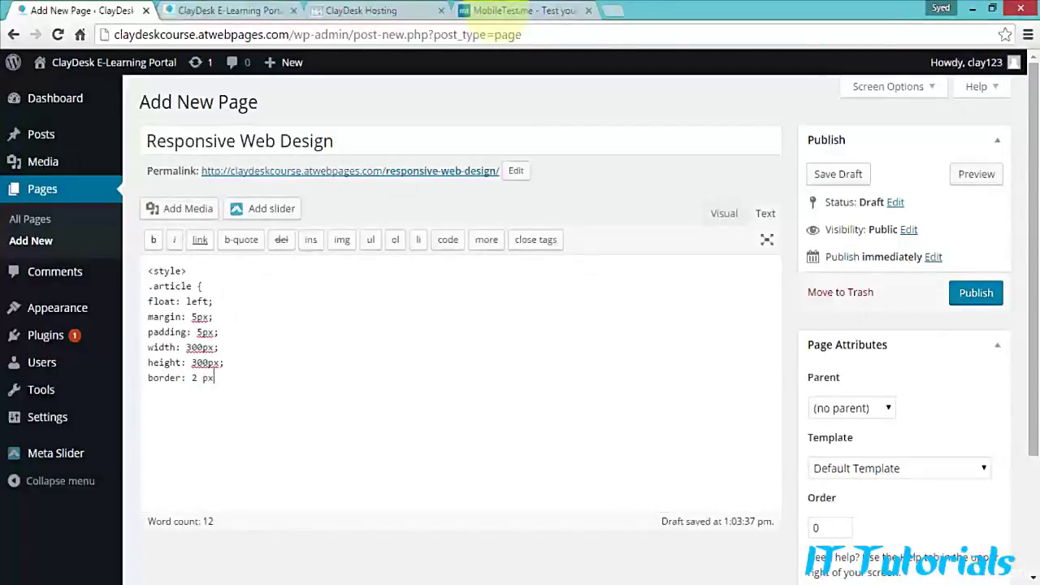
{"action": "type", "text": " solid"}
{"action": "type", "text": " blcak"}
{"action": "key", "text": "BackSpace"}
{"action": "key", "text": "BackSpace"}
{"action": "key", "text": "BackSpace"}
{"action": "type", "text": "ack;"}
{"action": "key", "text": "Return"}
{"action": "type", "text": "} "}
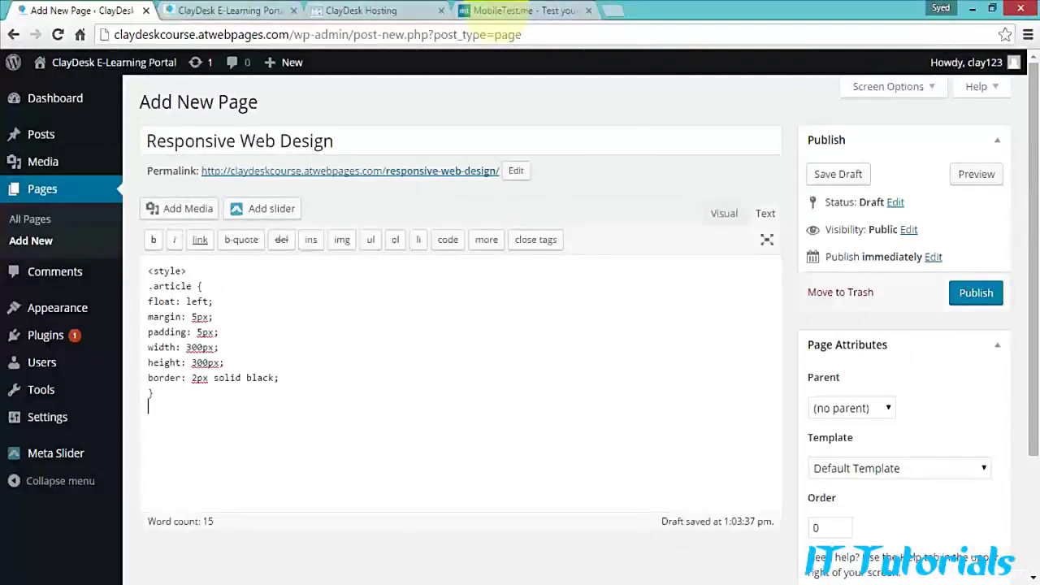
{"action": "type", "text": "</style>"}
{"action": "key", "text": "Return"}
{"action": "key", "text": "Return"}
Step: Add the h1 'Web Developer Course' and the h2 'Resize this responsive page' below the style block
{"action": "type", "text": "<h1> Web "}
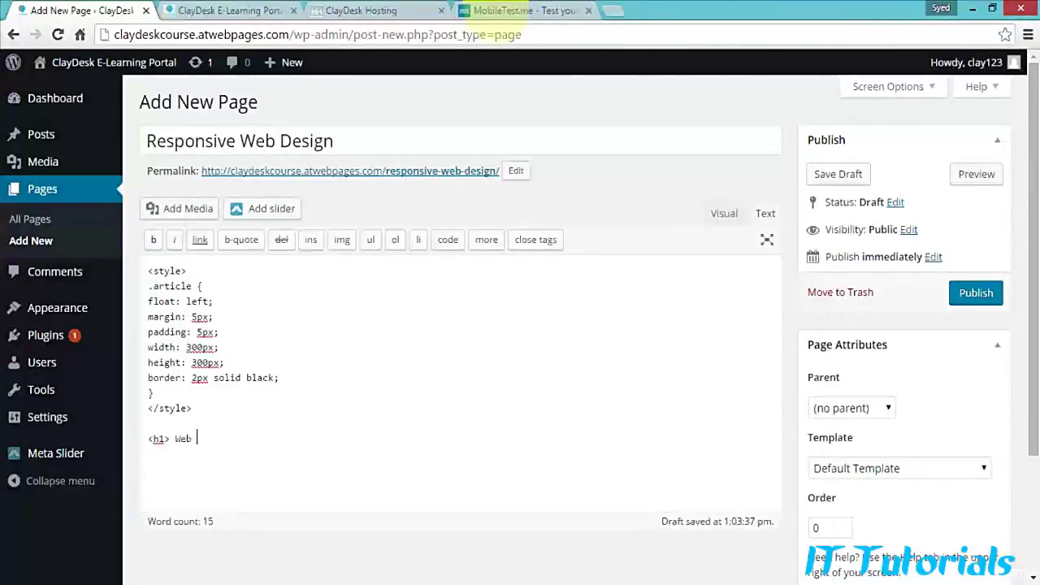
{"action": "type", "text": "Developer Course</"}
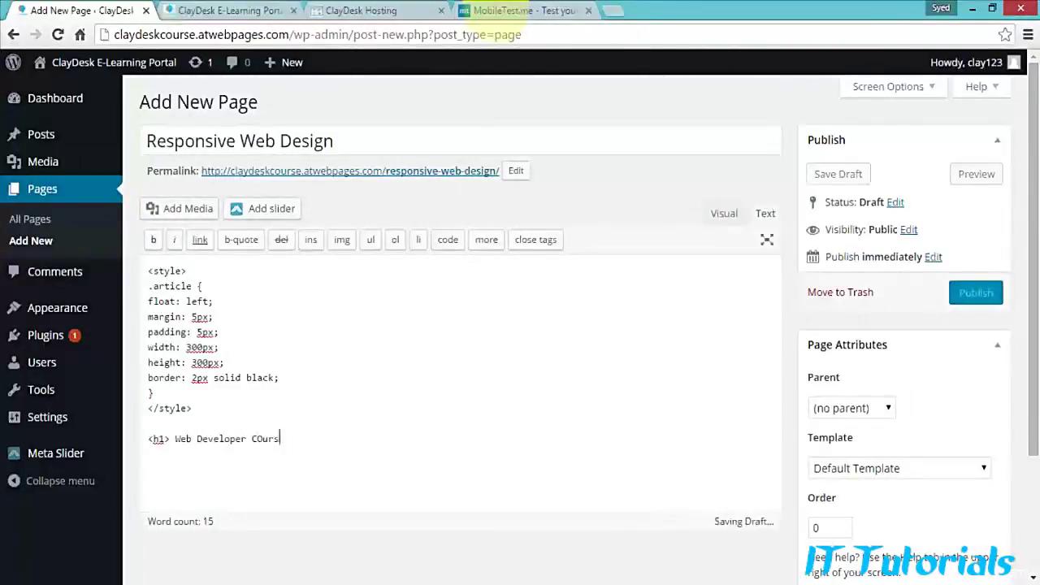
{"action": "type", "text": "h1"}
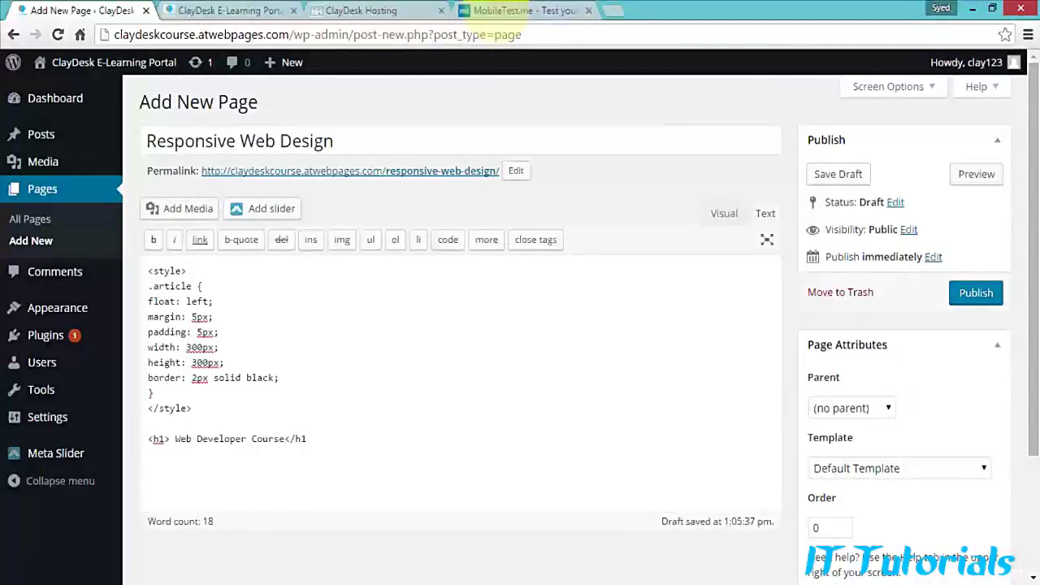
{"action": "type", "text": ">"}
{"action": "key", "text": "Return"}
{"action": "type", "text": "<h2> Resize"}
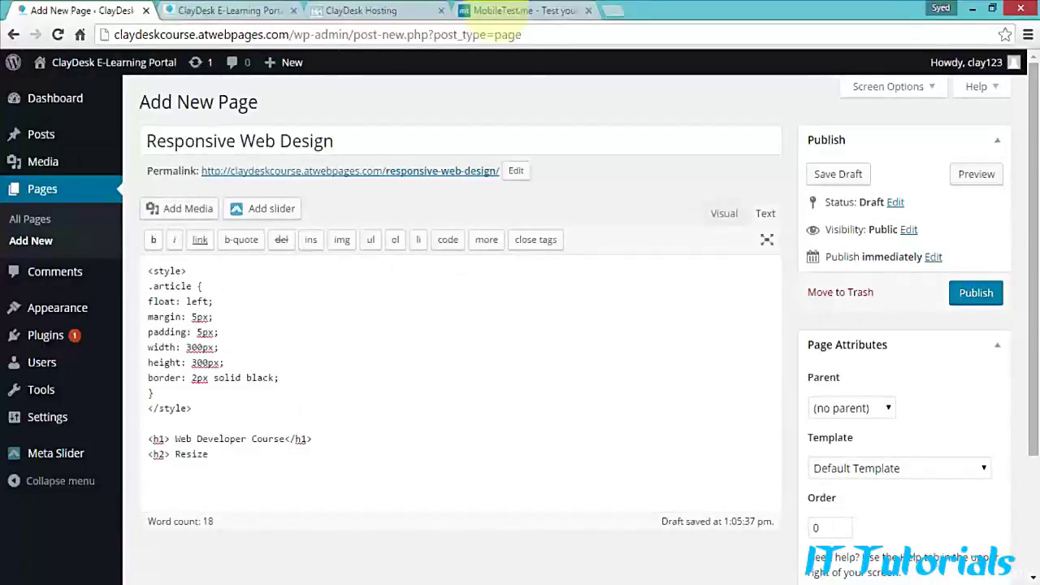
{"action": "type", "text": " this responsive page"}
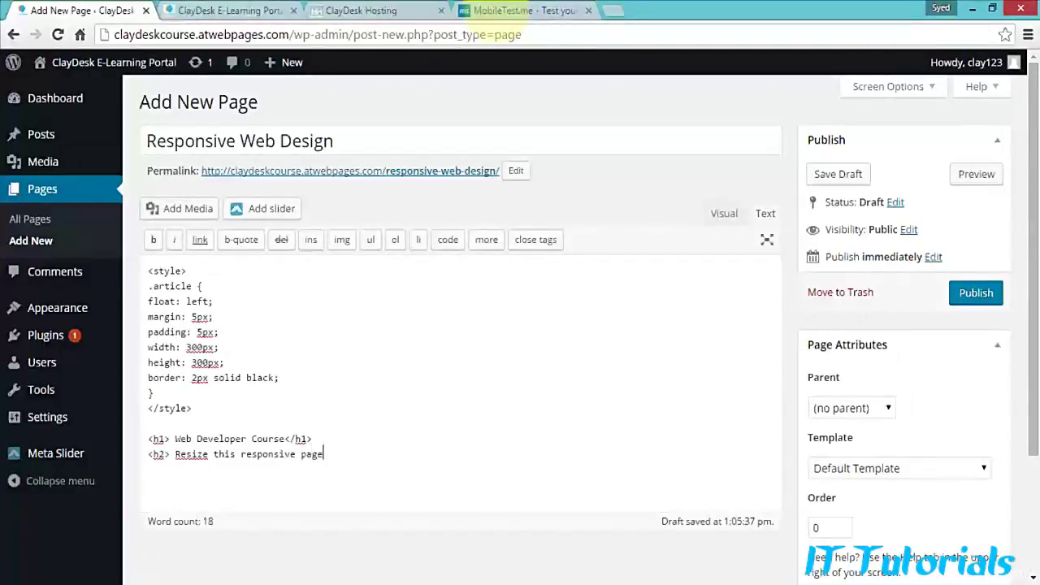
{"action": "type", "text": "</h2"}
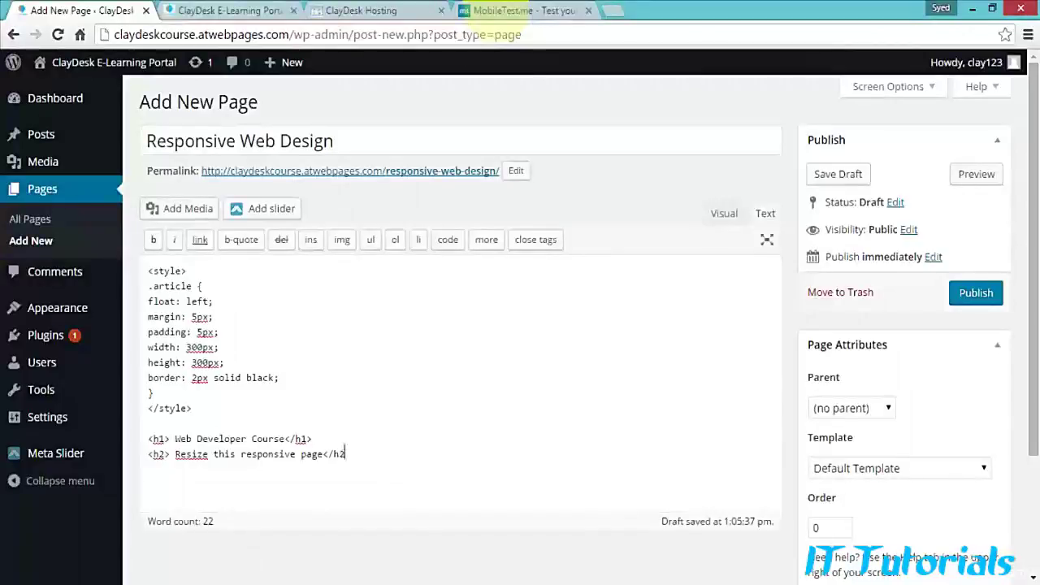
{"action": "type", "text": ">"}
{"action": "key", "text": "Return"}
{"action": "key", "text": "Return"}
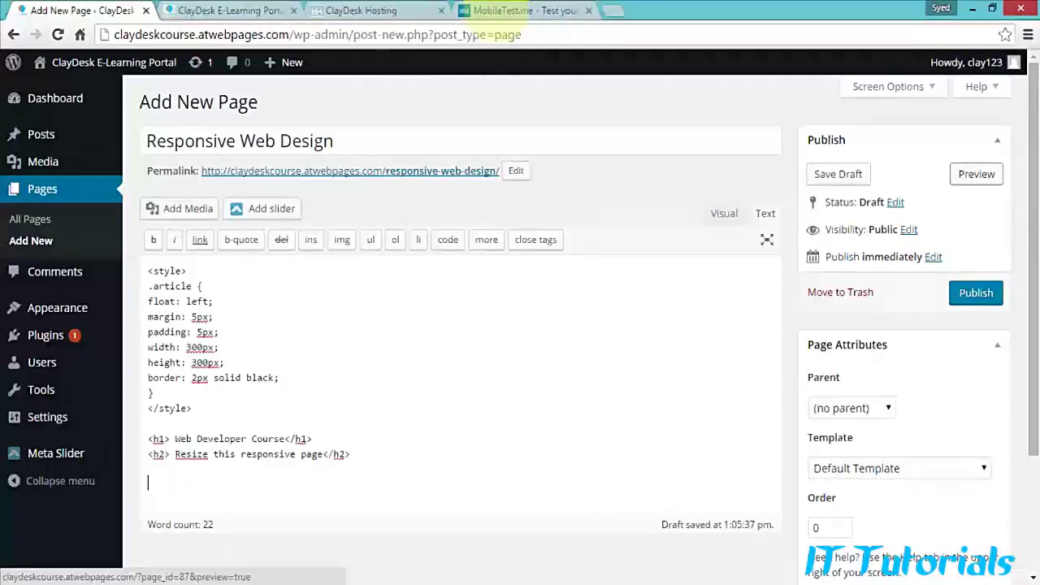
Step: Preview the draft in a new tab to check both headings, then return to the editor
{"action": "left_click", "coordinate": [975, 174]}
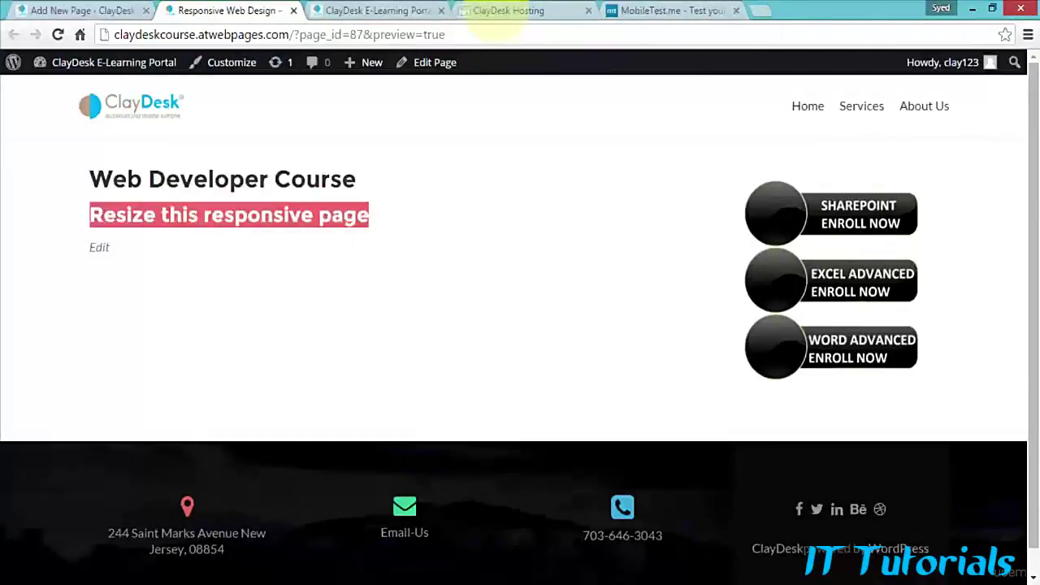
{"action": "key", "text": "ctrl+shift+Tab"}
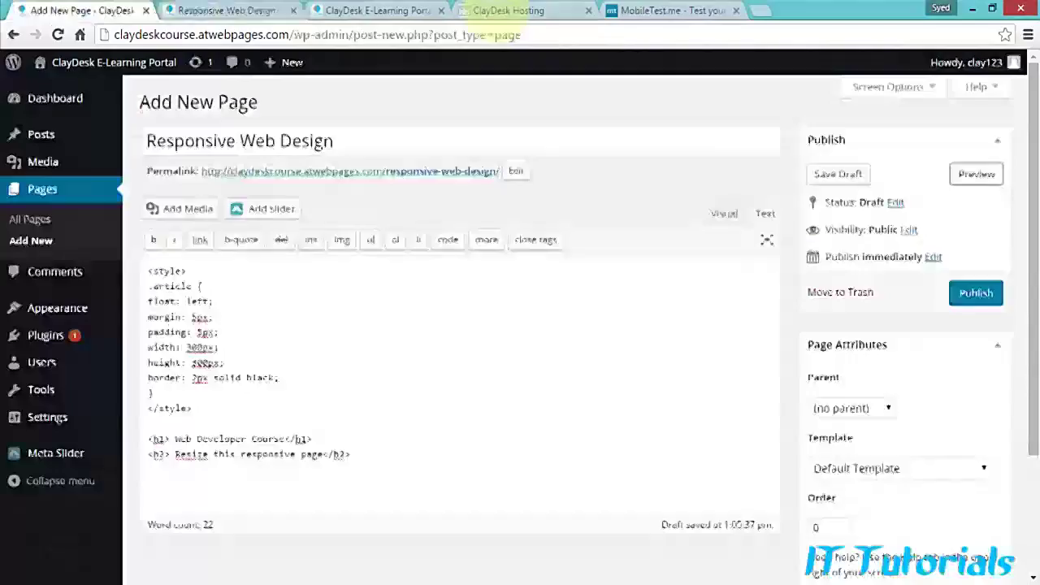
Step: Open an article div containing the h3 heading 'About the Web Developer'
{"action": "scroll", "coordinate": [497, 11], "scroll_direction": "down", "scroll_amount": 2}
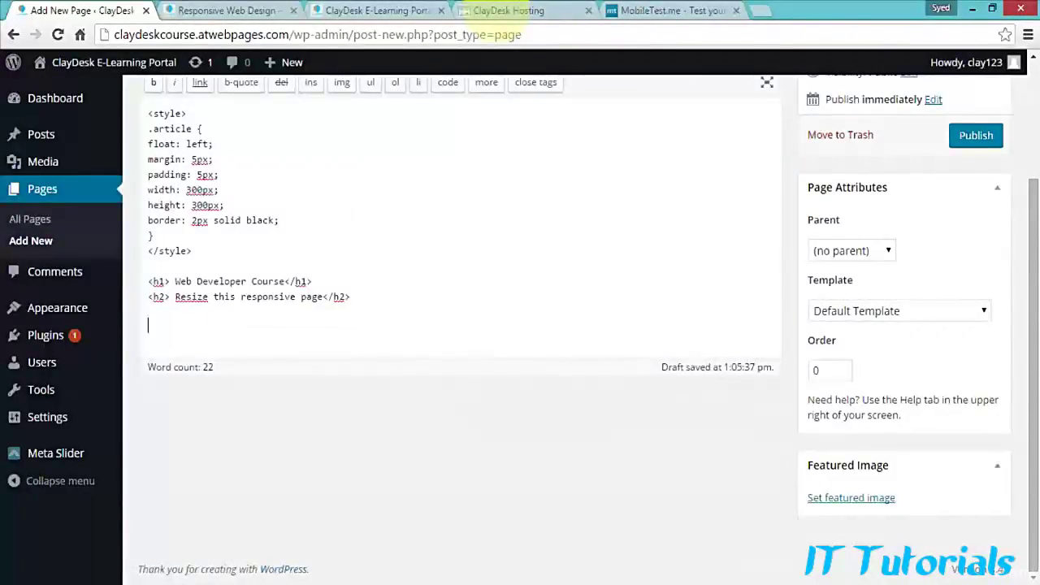
{"action": "type", "text": "<div class=\"article\">"}
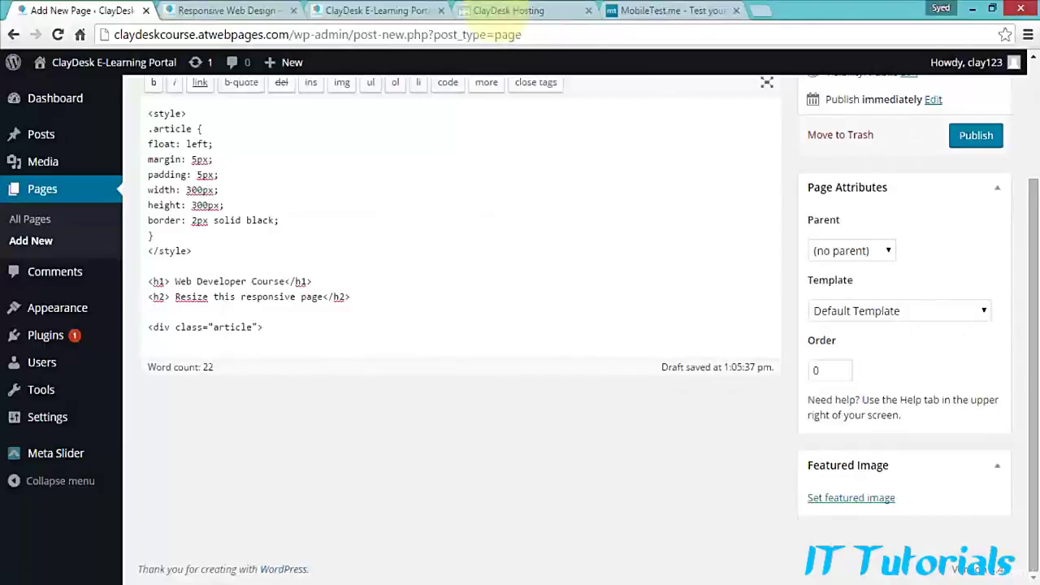
{"action": "key", "text": "Return"}
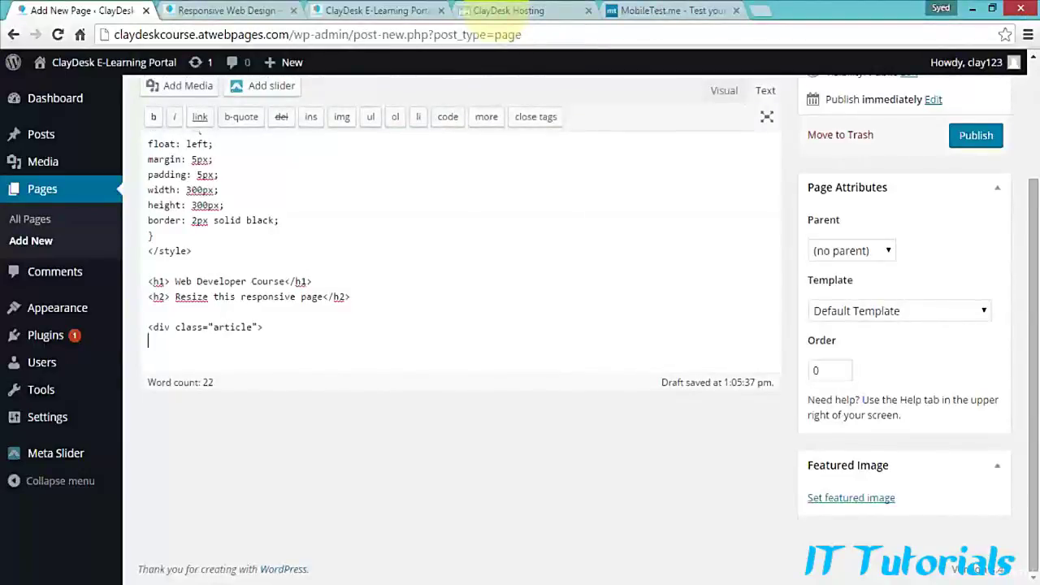
{"action": "type", "text": "<h"}
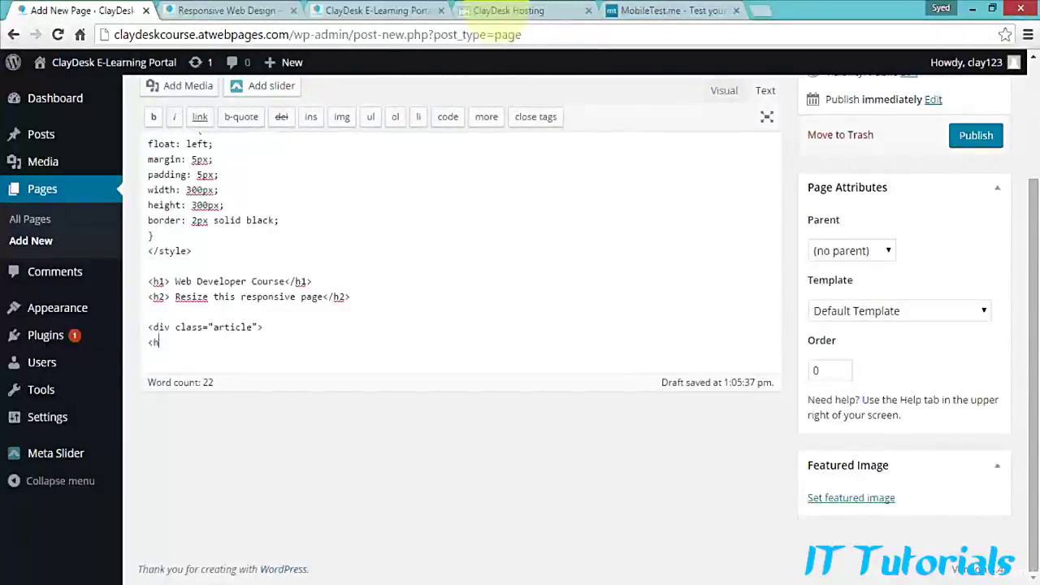
{"action": "type", "text": "3> About the Web Developer"}
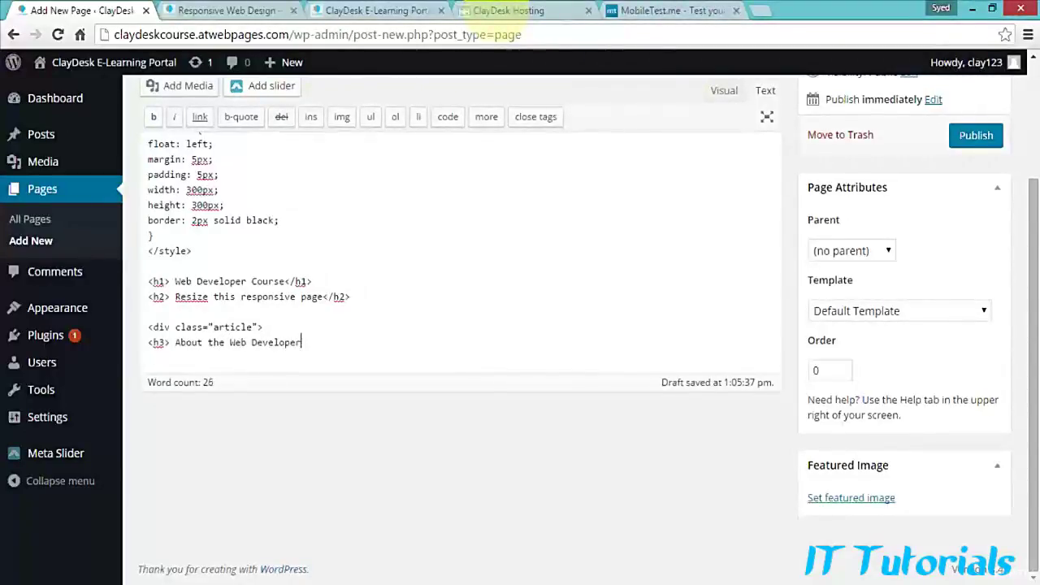
{"action": "type", "text": "</h3>"}
{"action": "key", "text": "Return"}
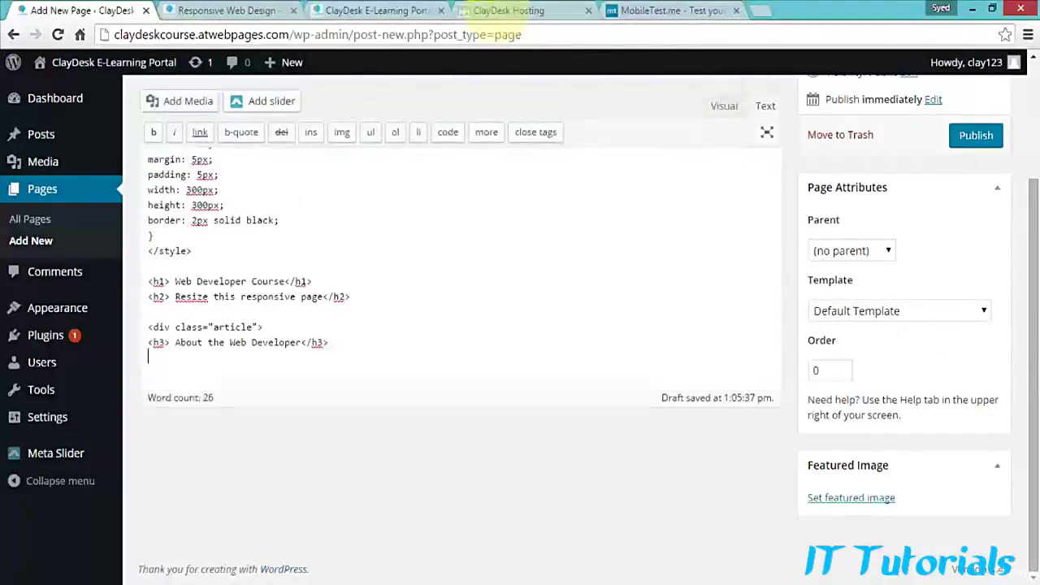
Step: Add a paragraph about CSS, PHP, JAVA and WordPress development, then close the div
{"action": "type", "text": "<"}
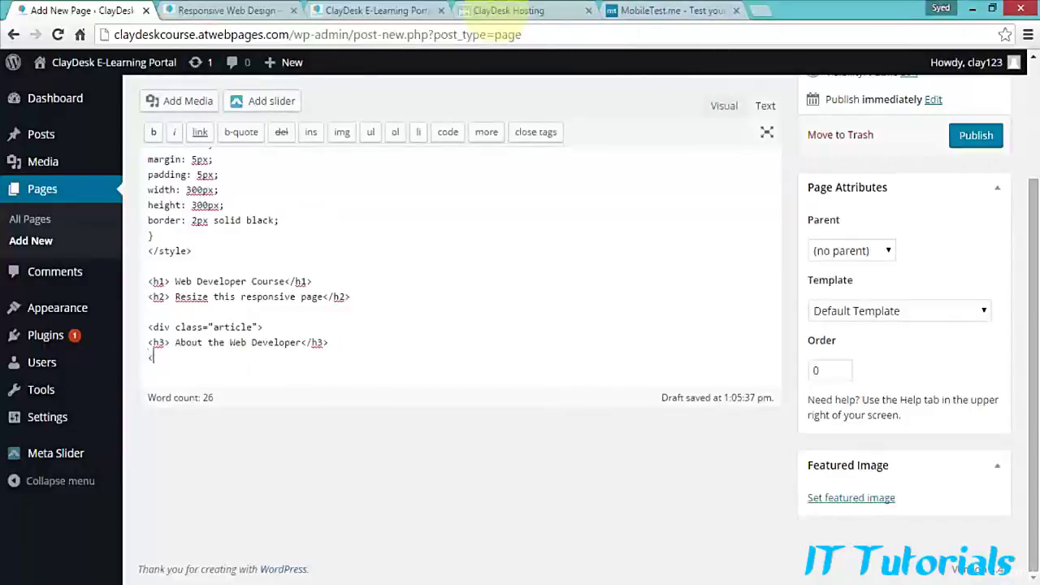
{"action": "type", "text": "p> Using CSS"}
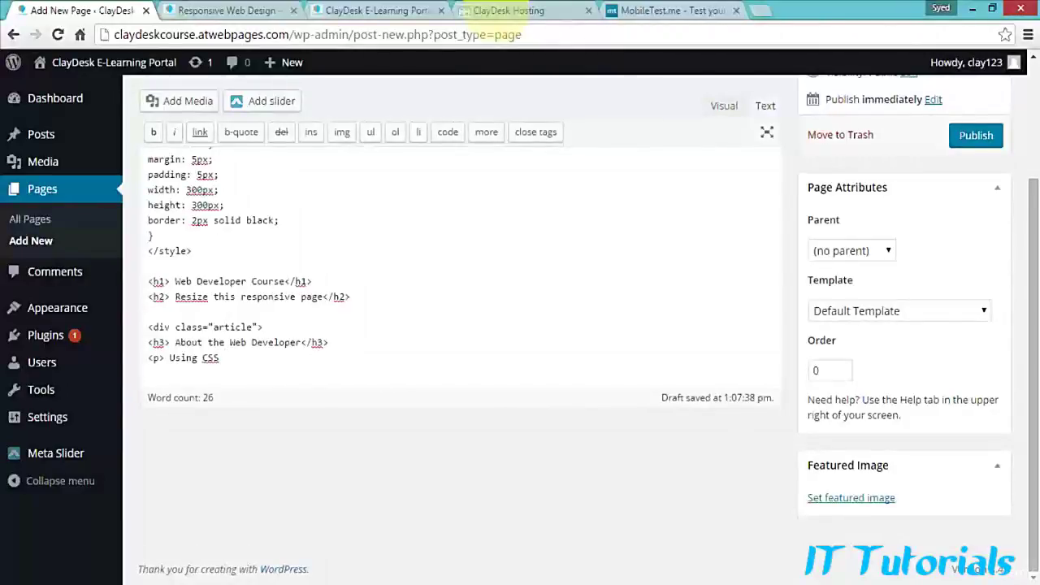
{"action": "type", "text": " PHP JAVA and som"}
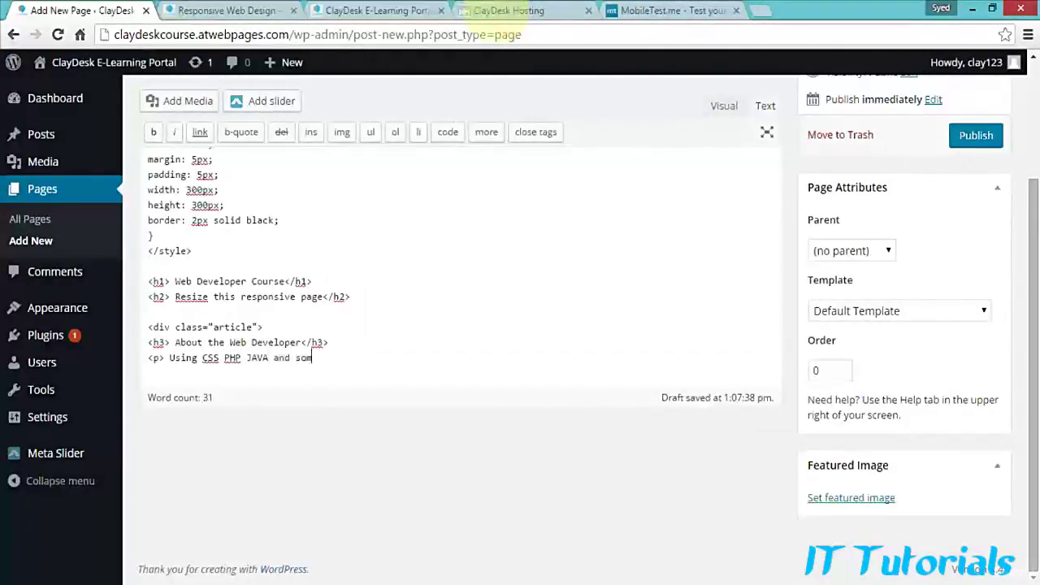
{"action": "type", "text": "e additional text. We"}
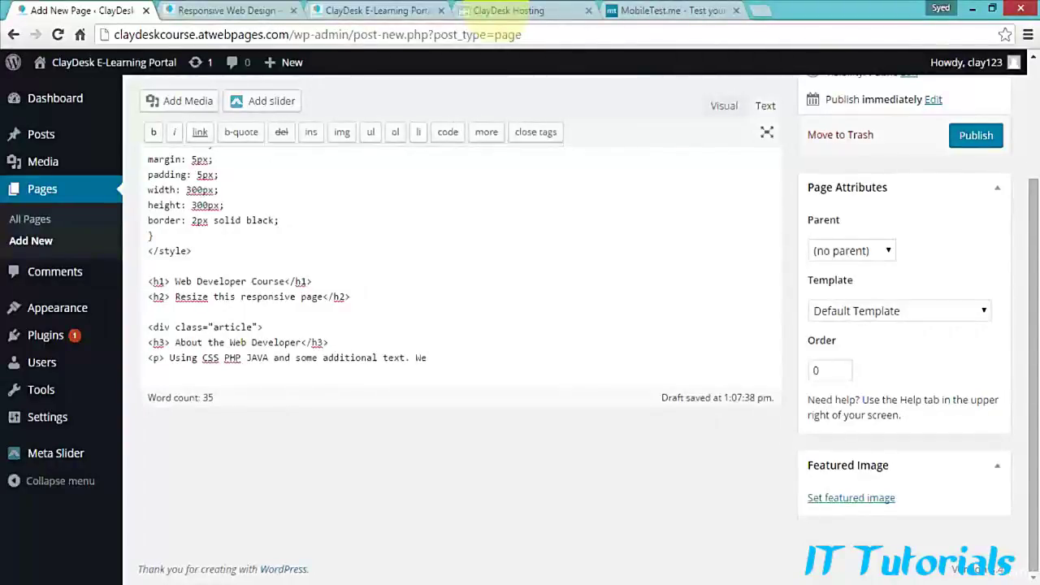
{"action": "type", "text": "lcome to this course using WordP"}
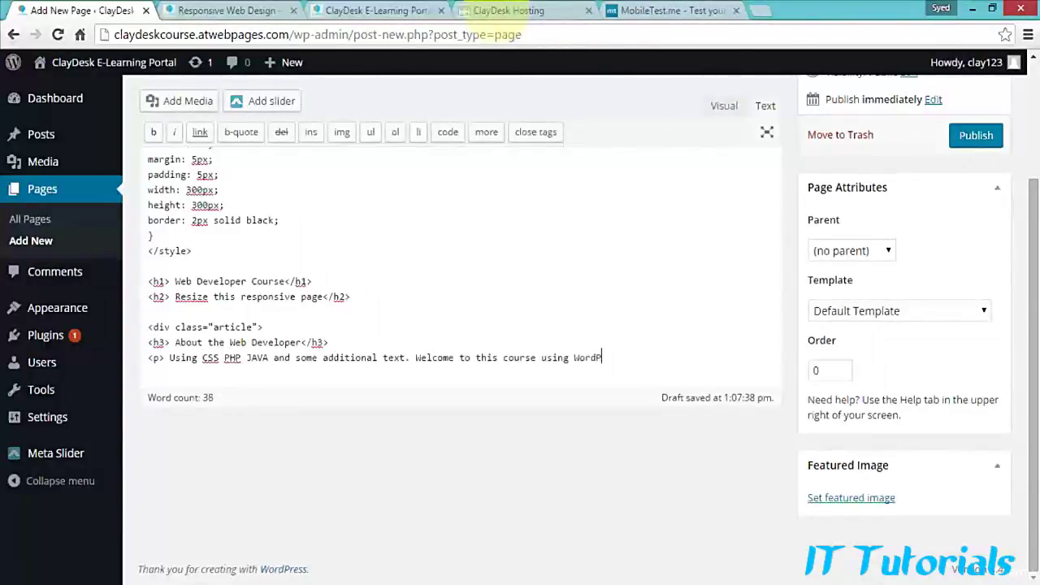
{"action": "type", "text": "Ress development including prora"}
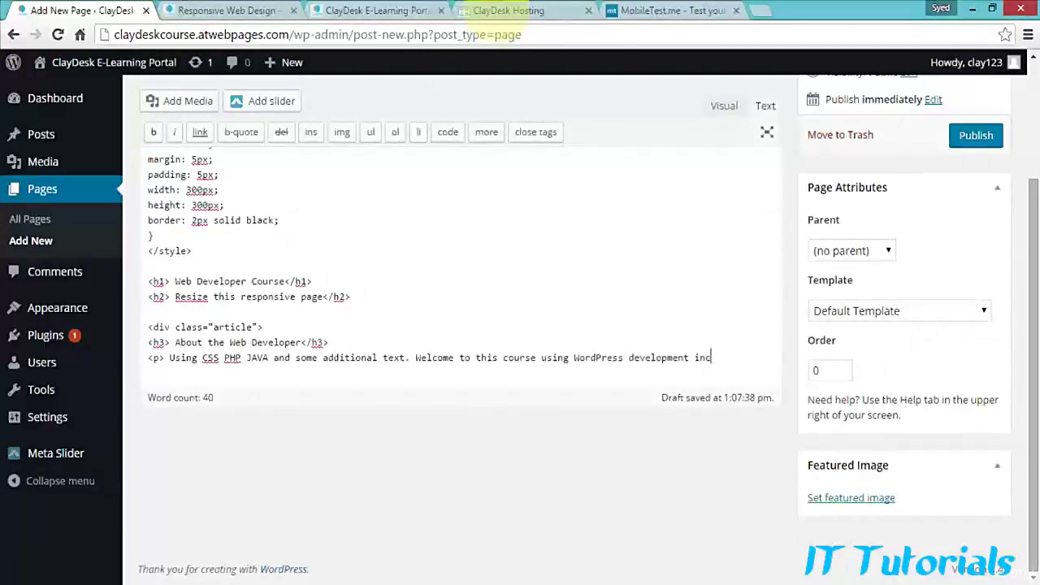
{"action": "key", "text": "BackSpace"}
{"action": "key", "text": "BackSpace"}
{"action": "type", "text": "gramming. I am enjoying th"}
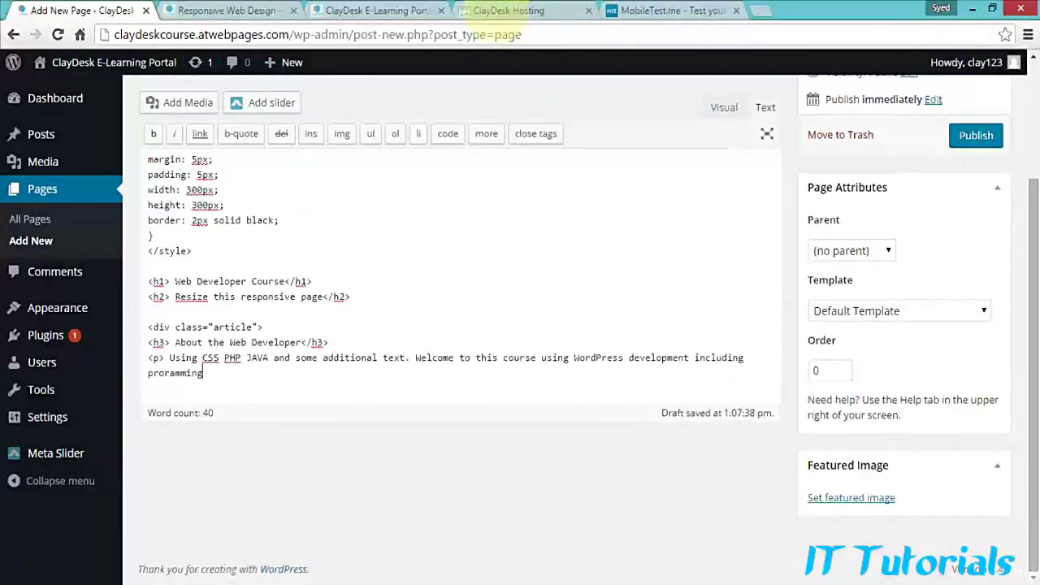
{"action": "key", "text": "BackSpace"}
{"action": "key", "text": "BackSpace"}
{"action": "type", "text": "and "}
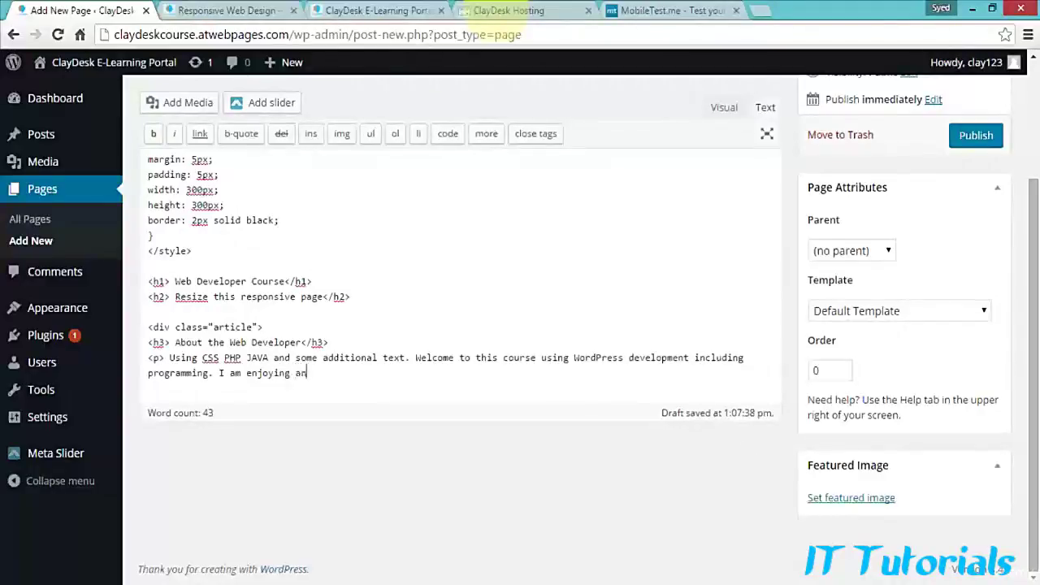
{"action": "type", "text": "having fun."}
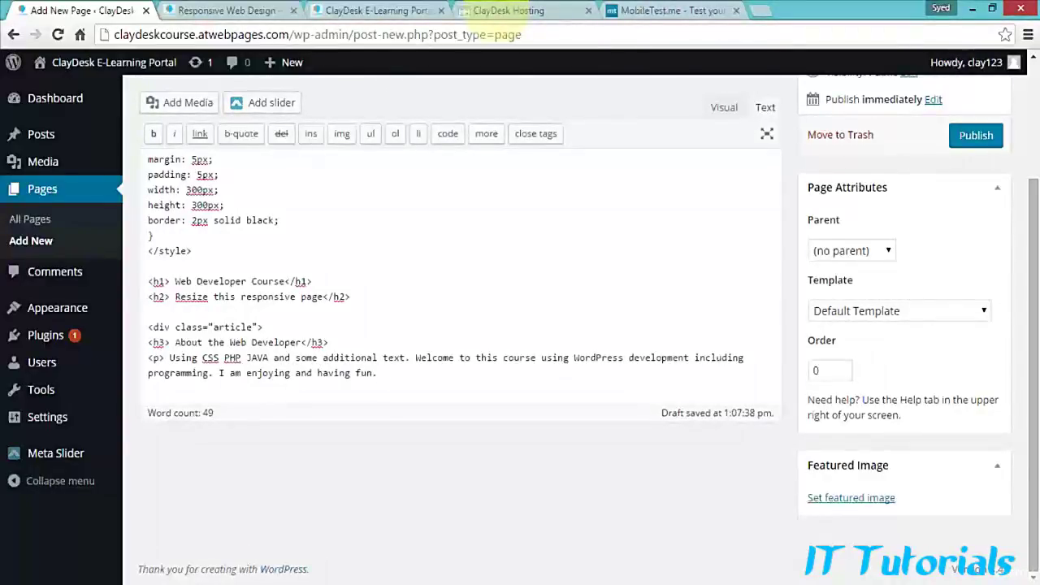
{"action": "type", "text": "</p>"}
{"action": "key", "text": "Return"}
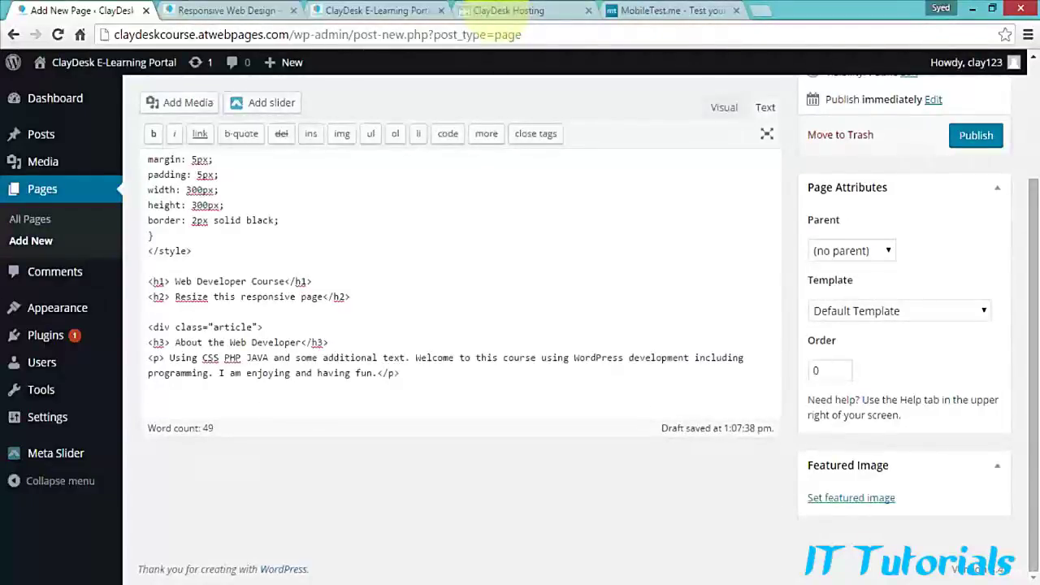
{"action": "type", "text": "</div>"}
{"action": "key", "text": "Return"}
{"action": "key", "text": "Return"}
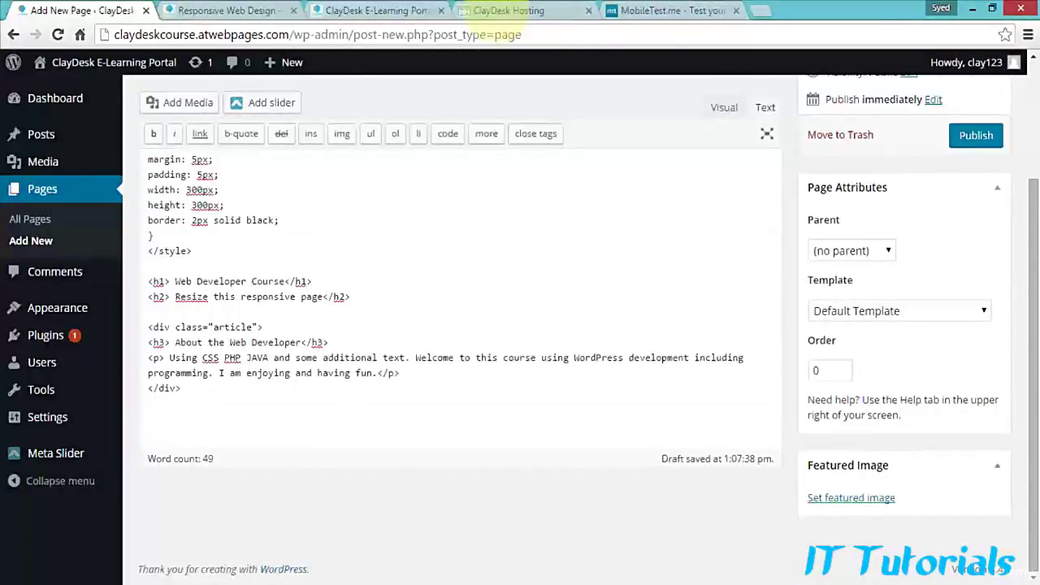
{"action": "scroll", "coordinate": [461, 309], "scroll_direction": "up", "scroll_amount": 2}
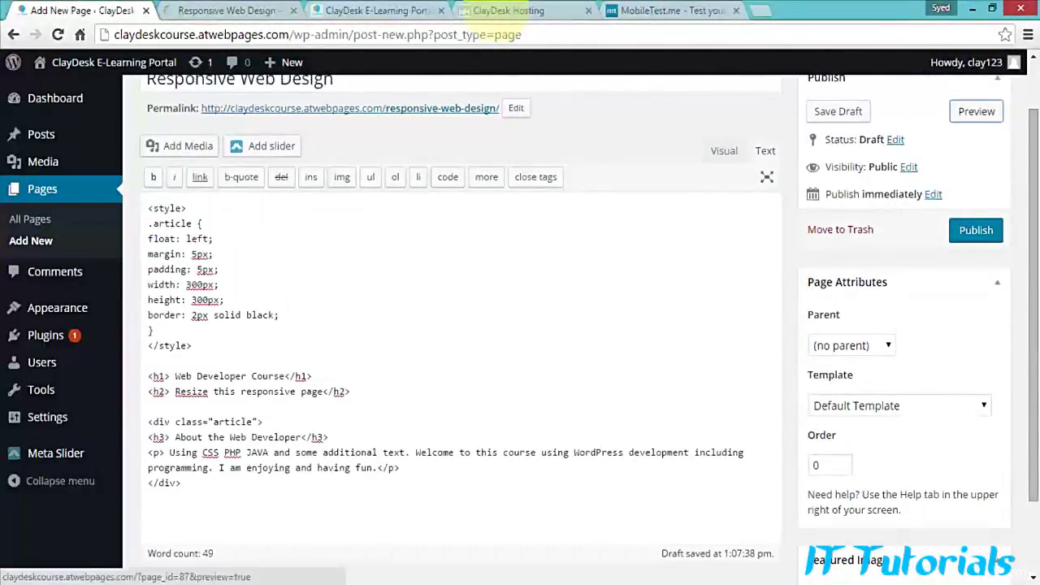
Step: Check the preview showing the About the Web Developer text inside a bordered box
{"action": "left_click", "coordinate": [227, 11]}
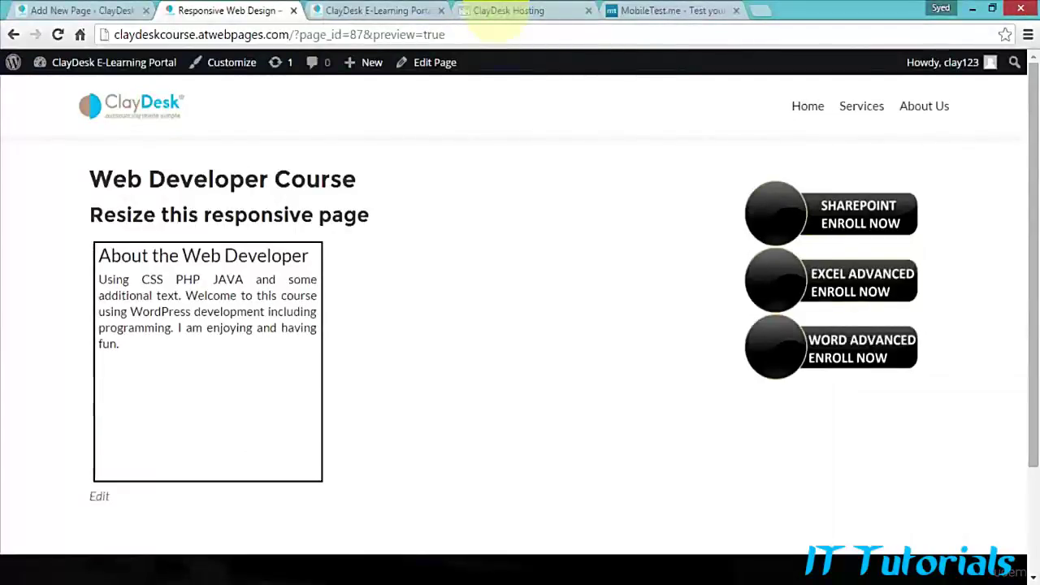
{"action": "left_click_drag", "start_coordinate": [98, 255], "coordinate": [119, 344]}
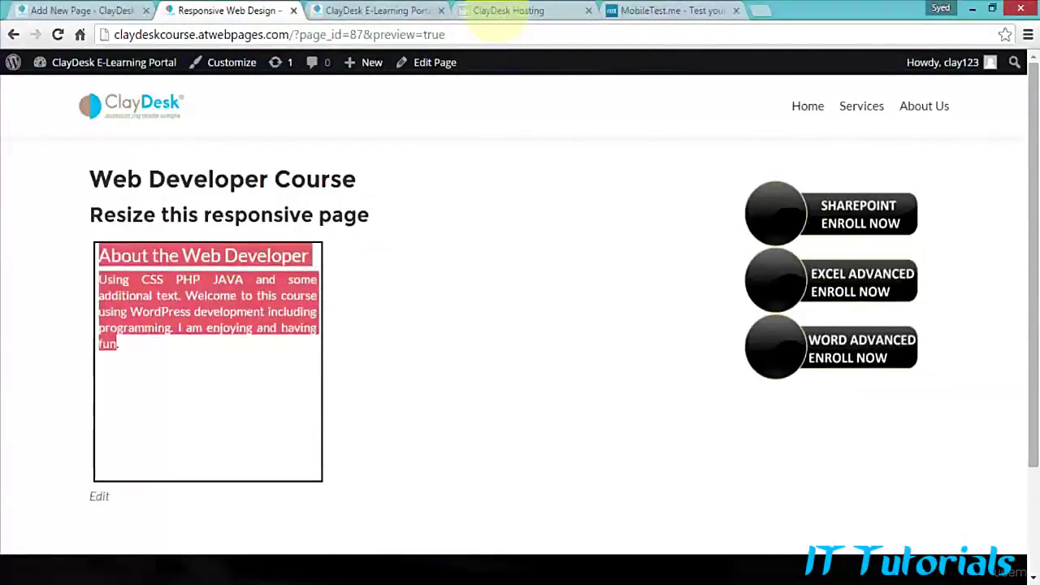
{"action": "left_click", "coordinate": [162, 384]}
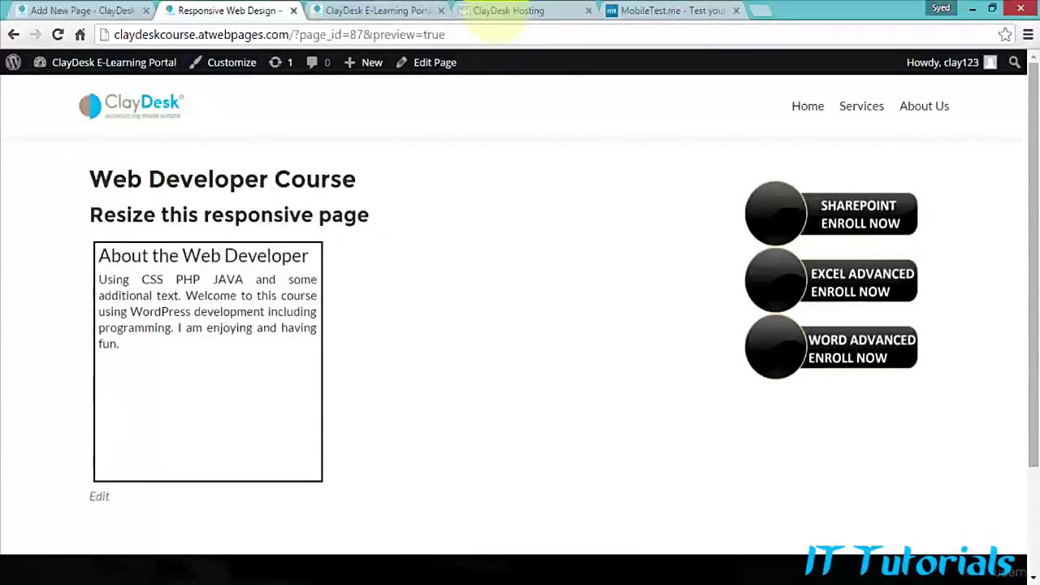
Step: Start a second article div with the h3 'Most wanted tutorials and class'
{"action": "left_click", "coordinate": [71, 10]}
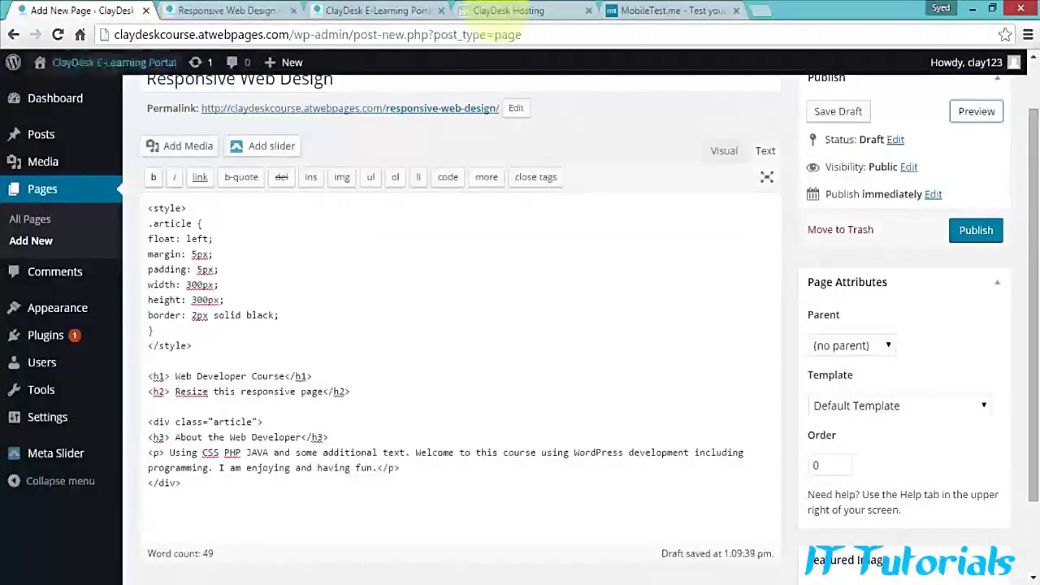
{"action": "scroll", "coordinate": [461, 309], "scroll_direction": "down", "scroll_amount": 1}
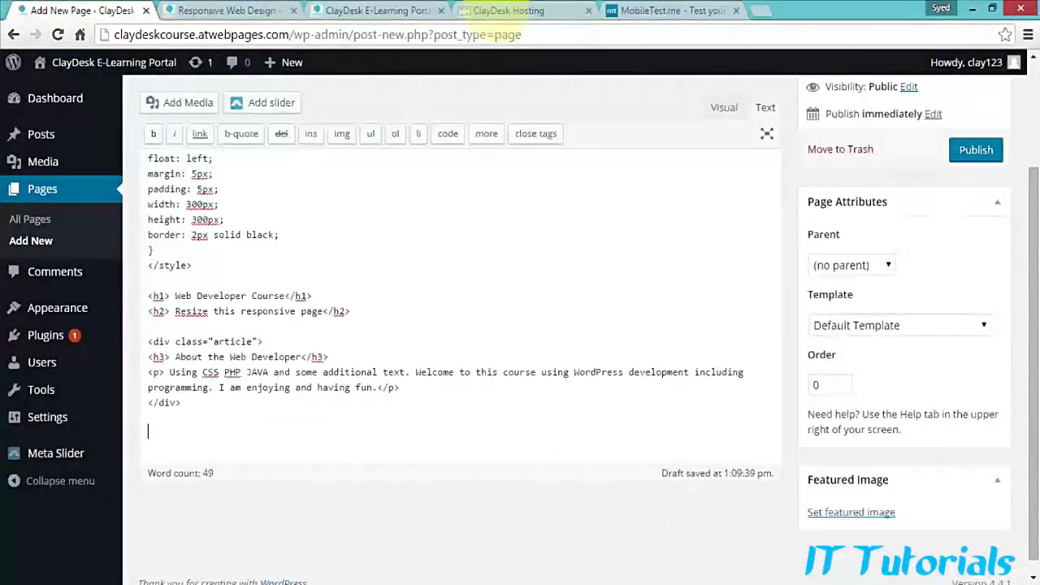
{"action": "type", "text": "<"}
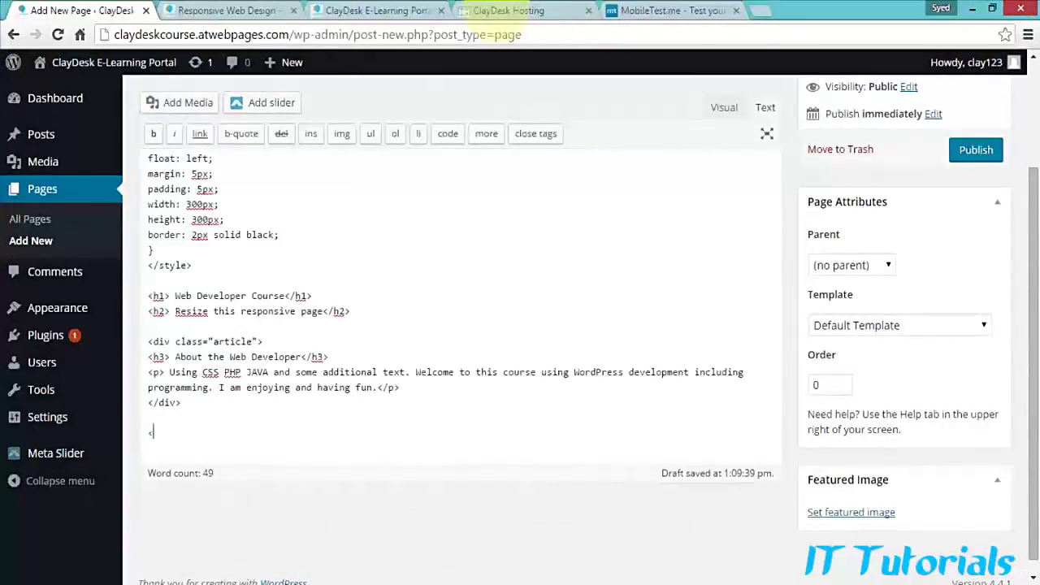
{"action": "type", "text": "div class=\"article"}
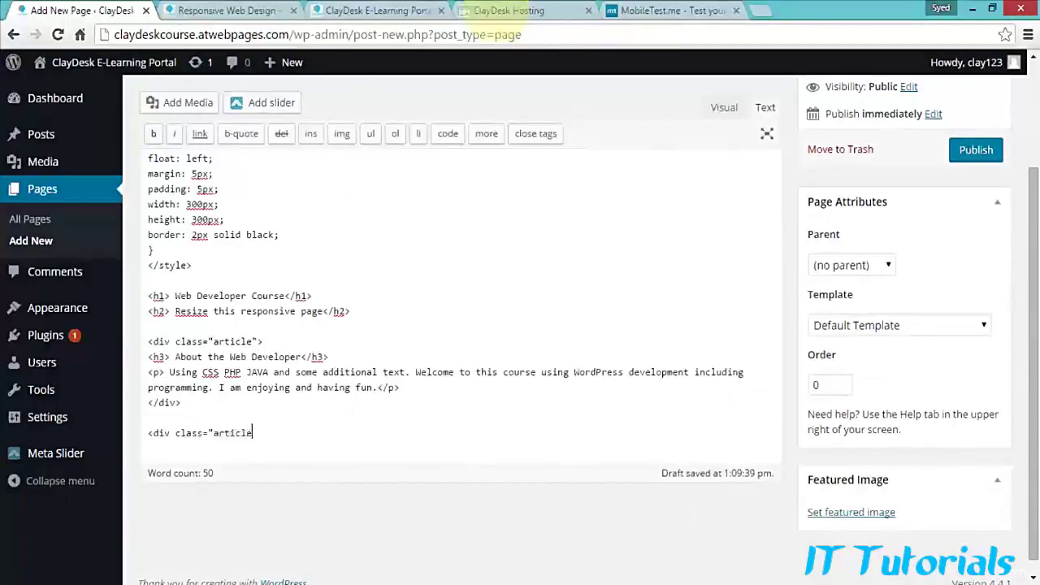
{"action": "type", "text": "\">"}
{"action": "key", "text": "Return"}
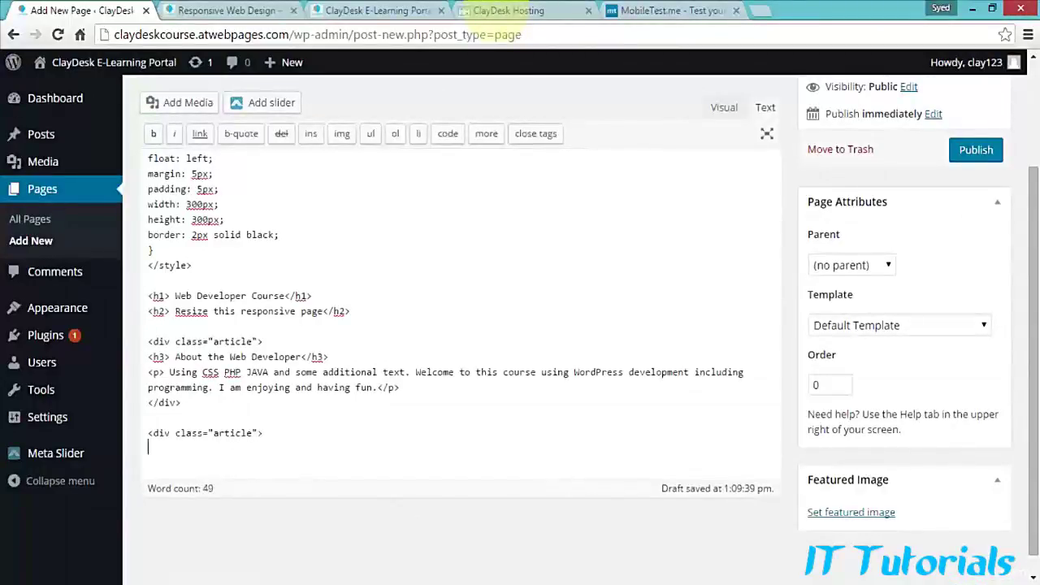
{"action": "type", "text": "<h3> Most wanted tut"}
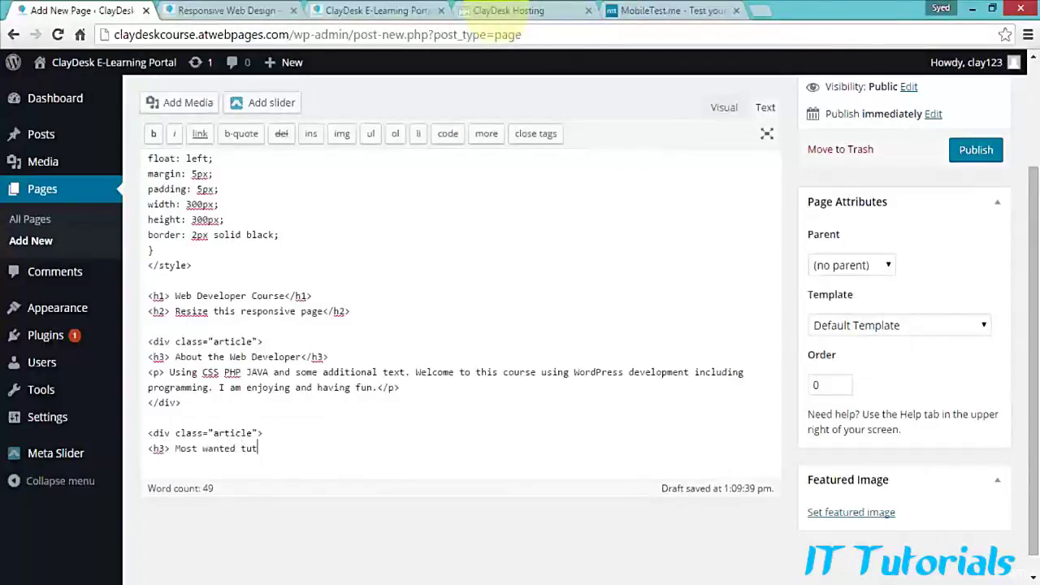
{"action": "type", "text": "orials and class"}
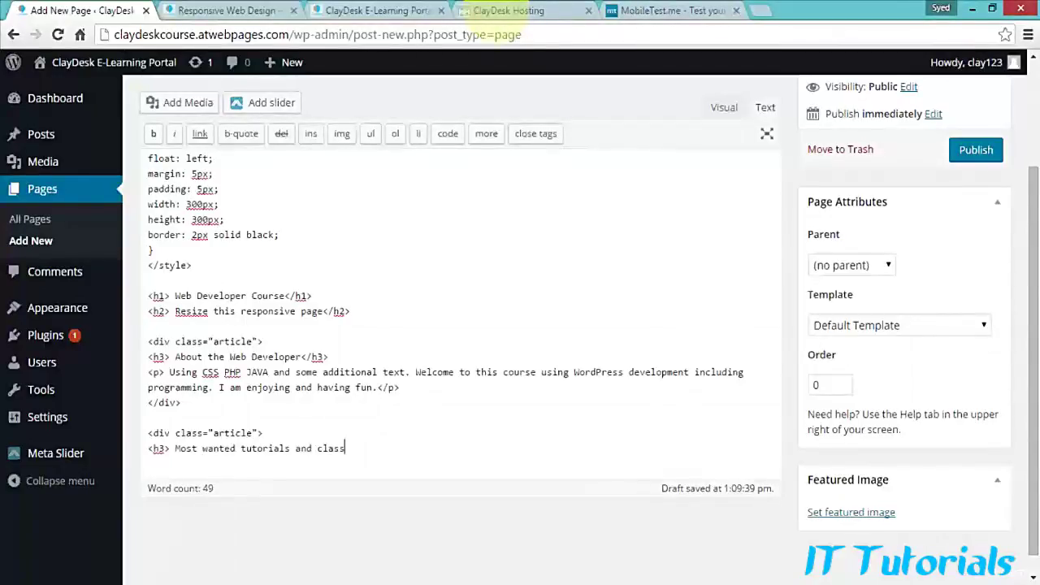
{"action": "type", "text": "</h3>"}
{"action": "key", "text": "Return"}
Step: Add the paragraph 'SharePoint Class is great' inside the second article div
{"action": "type", "text": "<p<"}
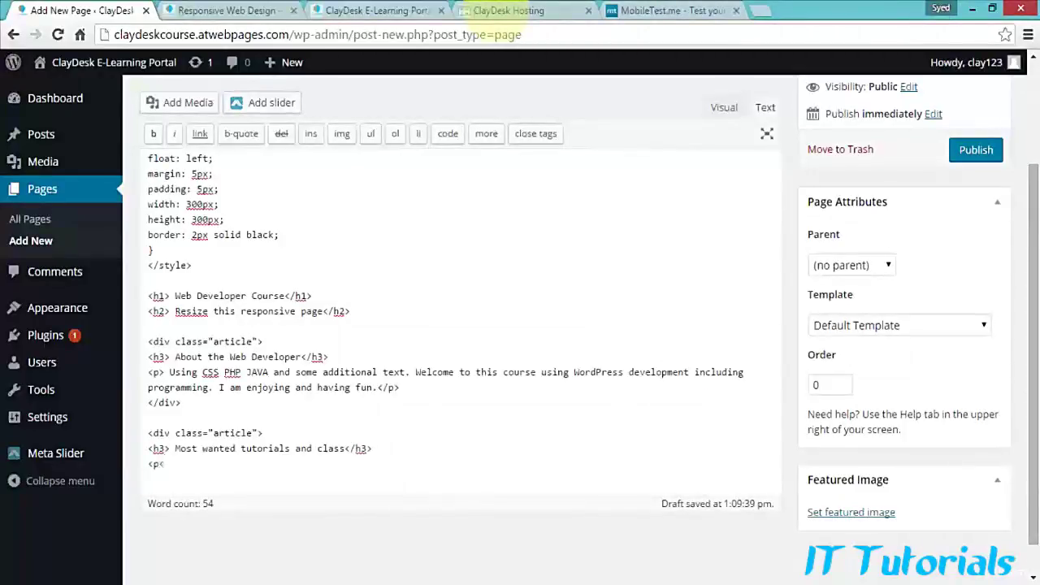
{"action": "key", "text": "BackSpace"}
{"action": "type", "text": "> Sharep"}
{"action": "key", "text": "BackSpace"}
{"action": "type", "text": "Point Class is great"}
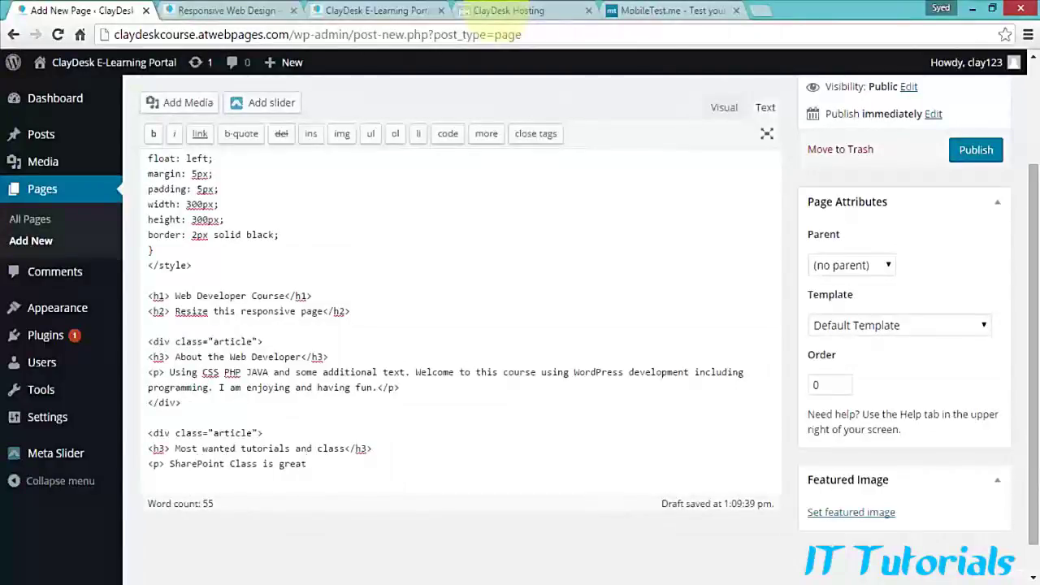
{"action": "type", "text": "</P/"}
{"action": "key", "text": "BackSpace"}
{"action": "type", "text": ">"}
{"action": "key", "text": "Return"}
Step: Add the paragraph 'Excel Tutorial is also wonderful' and close the second article div
{"action": "type", "text": "<"}
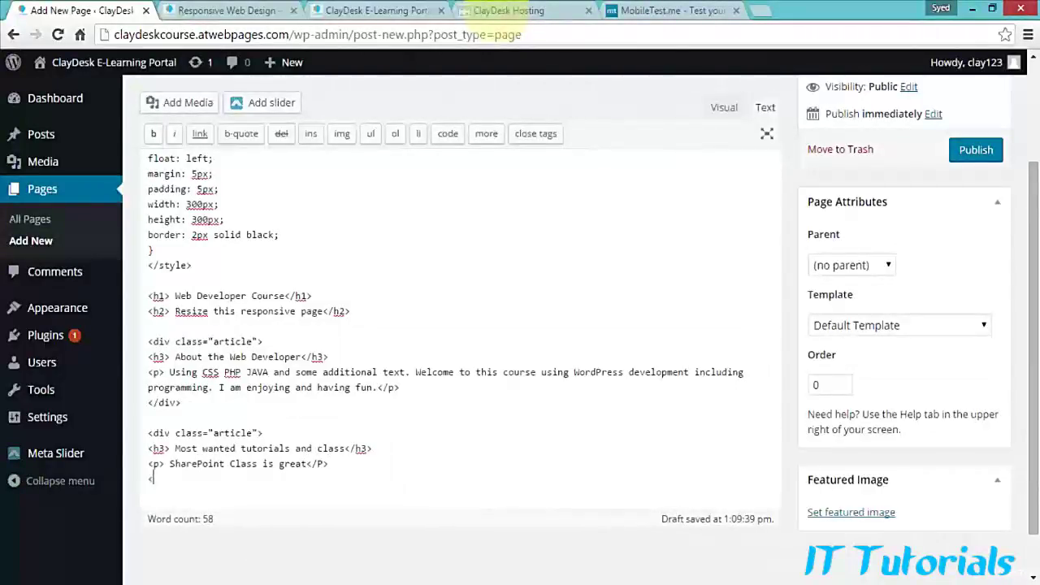
{"action": "type", "text": "p>"}
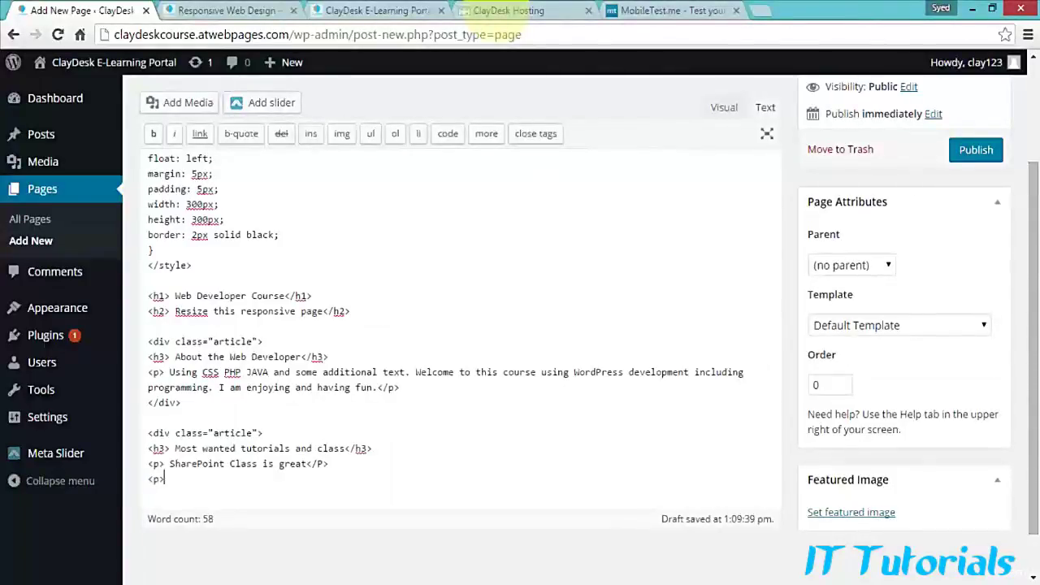
{"action": "type", "text": "Excel Tutorial is also wonderfule"}
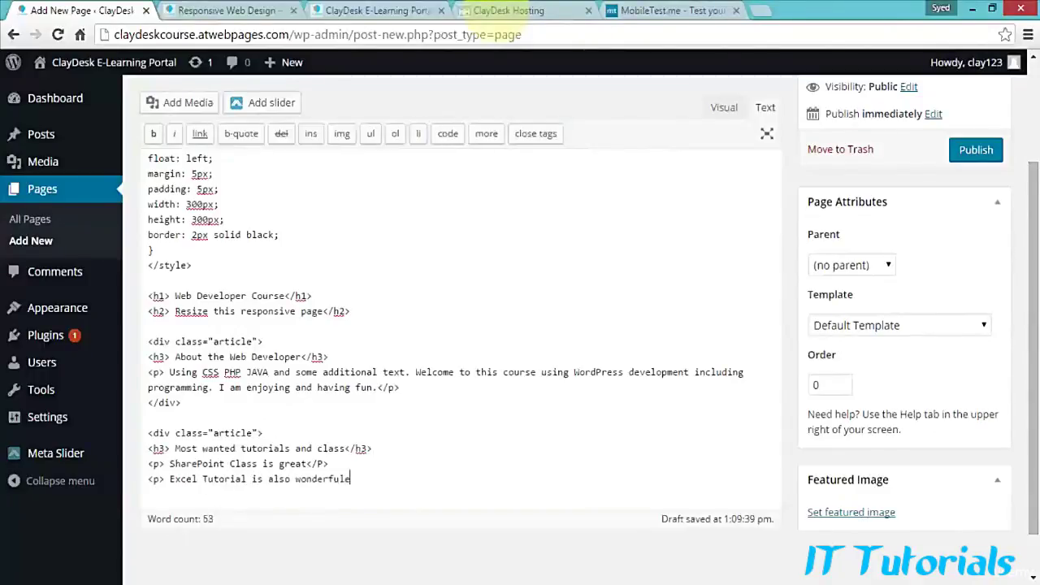
{"action": "type", "text": "</P>"}
{"action": "key", "text": "Left"}
{"action": "key", "text": "Left"}
{"action": "key", "text": "Left"}
{"action": "key", "text": "Left"}
{"action": "key", "text": "BackSpace"}
{"action": "key", "text": "End"}
{"action": "key", "text": "Return"}
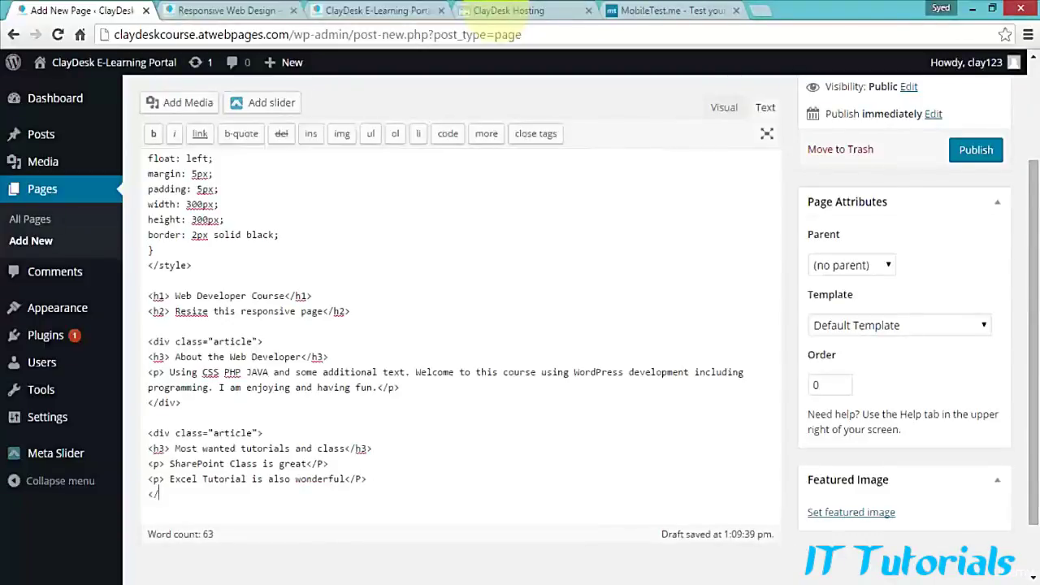
{"action": "type", "text": "</div>"}
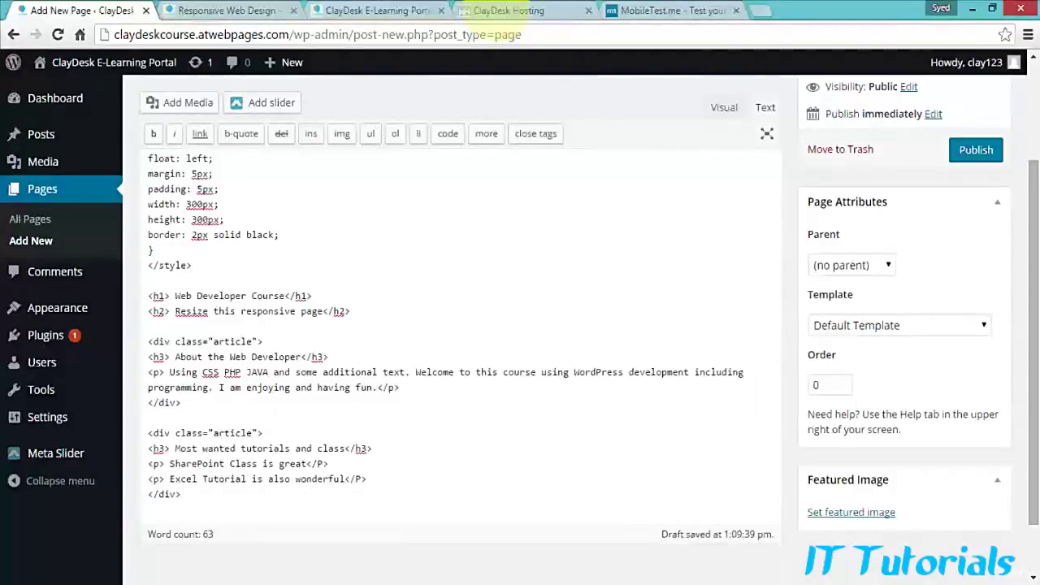
{"action": "key", "text": "Return"}
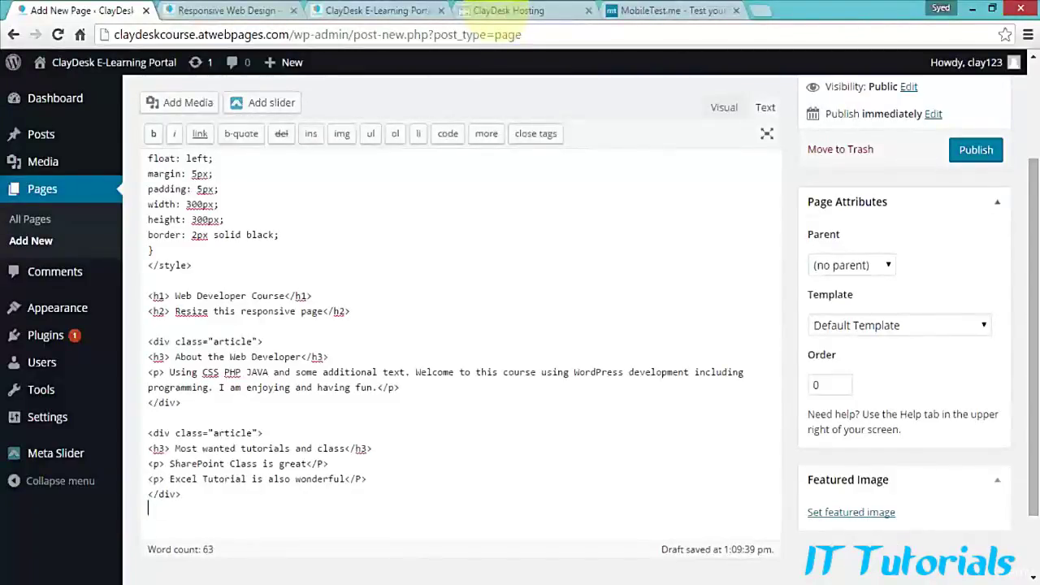
{"action": "scroll", "coordinate": [455, 325], "scroll_direction": "up", "scroll_amount": 1}
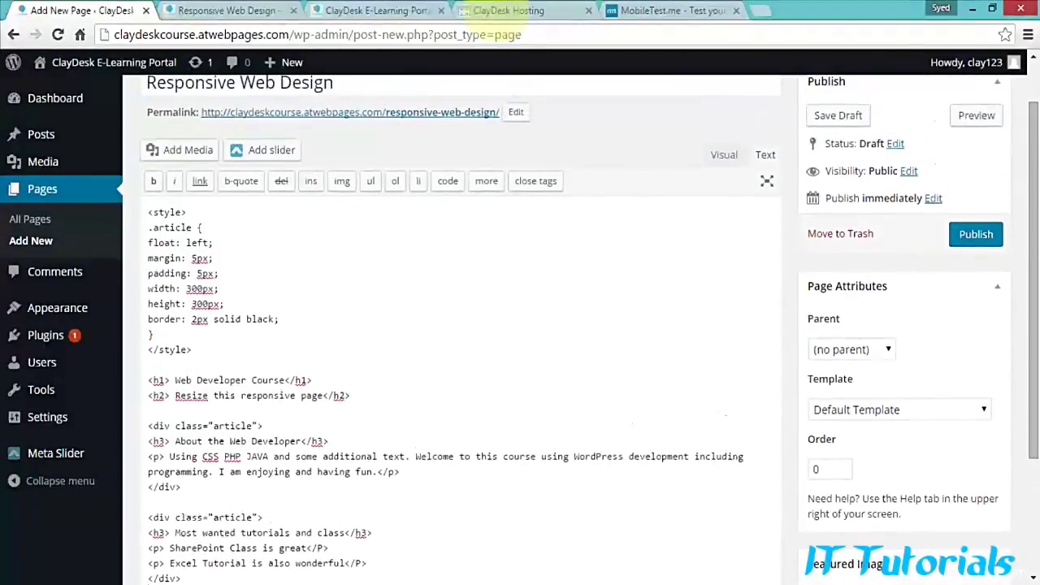
Step: Preview the page, then paste a copy of the second article block below it
{"action": "left_click", "coordinate": [975, 115]}
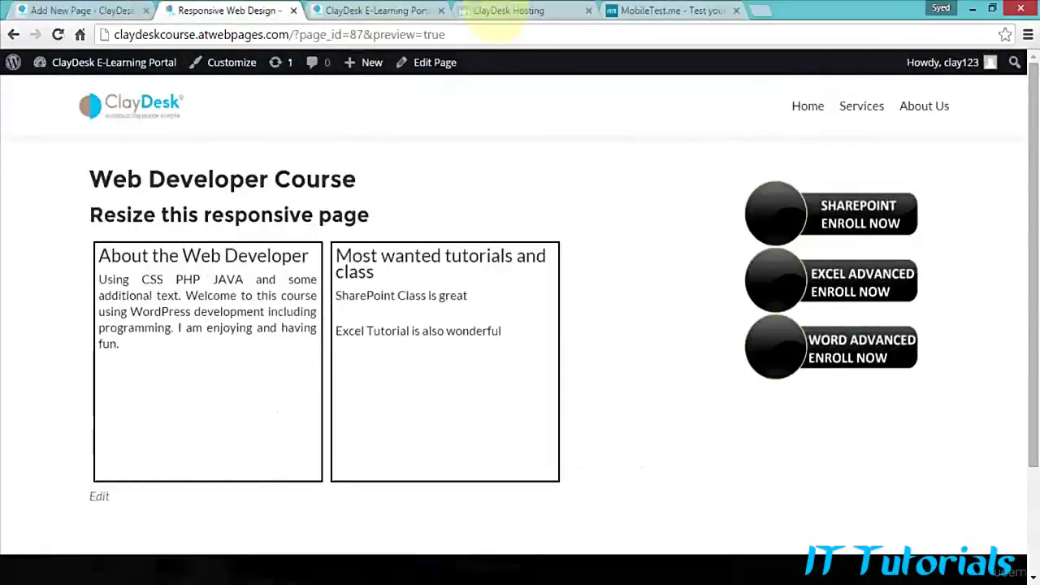
{"action": "left_click", "coordinate": [85, 12]}
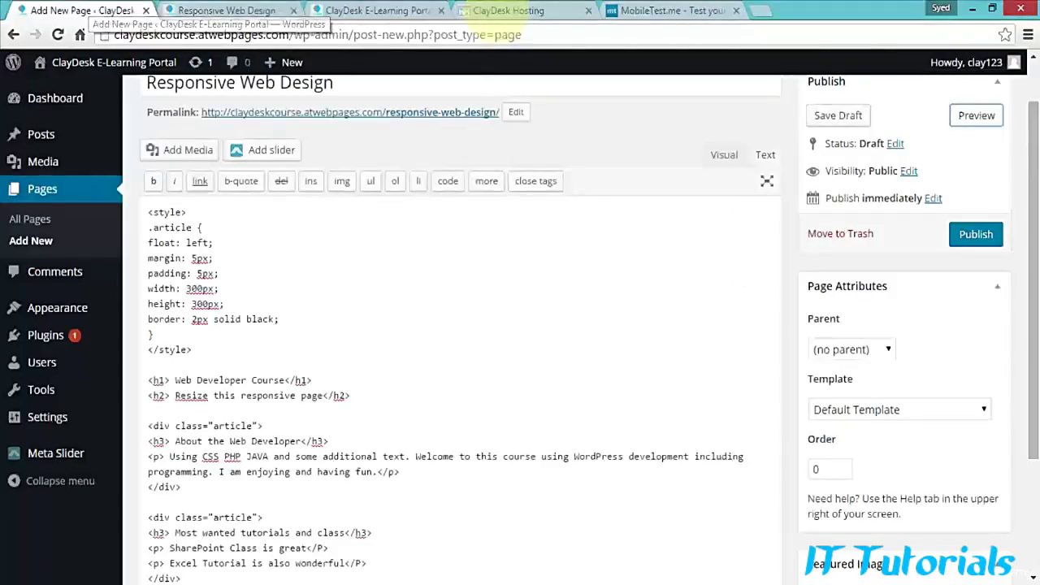
{"action": "scroll", "coordinate": [454, 325], "scroll_direction": "down", "scroll_amount": 2}
{"action": "key", "text": "Return"}
{"action": "key", "text": "Return"}
{"action": "key", "text": "Return"}
{"action": "key", "text": "Return"}
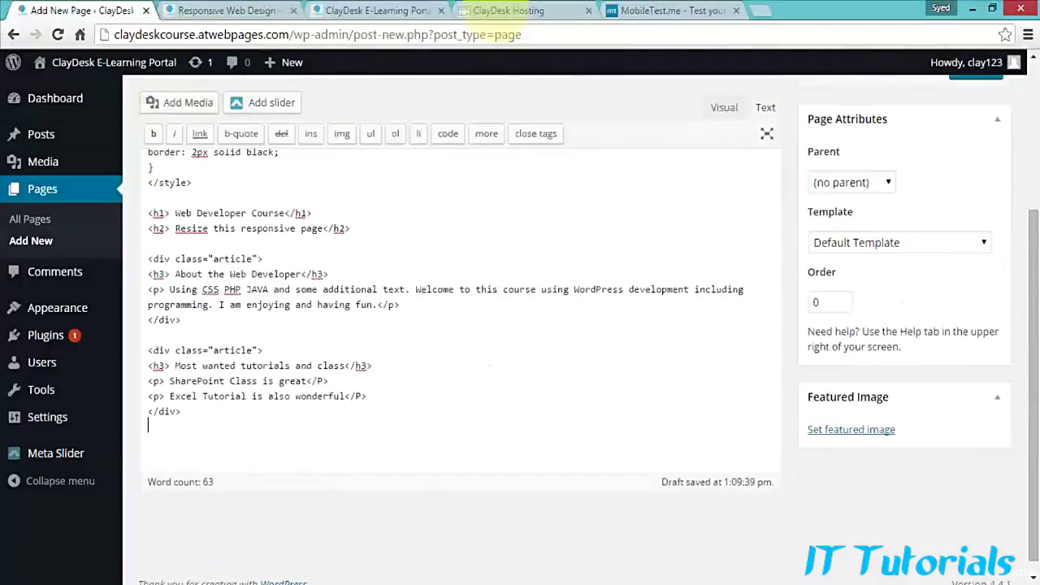
{"action": "key", "text": "Up"}
{"action": "key", "text": "Up"}
{"action": "key", "text": "Up"}
{"action": "key", "text": "Up"}
{"action": "key", "text": "Up"}
{"action": "key", "text": "Up"}
{"action": "key", "text": "Up"}
{"action": "key", "text": "Up"}
{"action": "key", "text": "shift+Down"}
{"action": "key", "text": "shift+Down"}
{"action": "key", "text": "shift+Down"}
{"action": "key", "text": "shift+Down"}
{"action": "key", "text": "shift+End"}
{"action": "key", "text": "ctrl+c"}
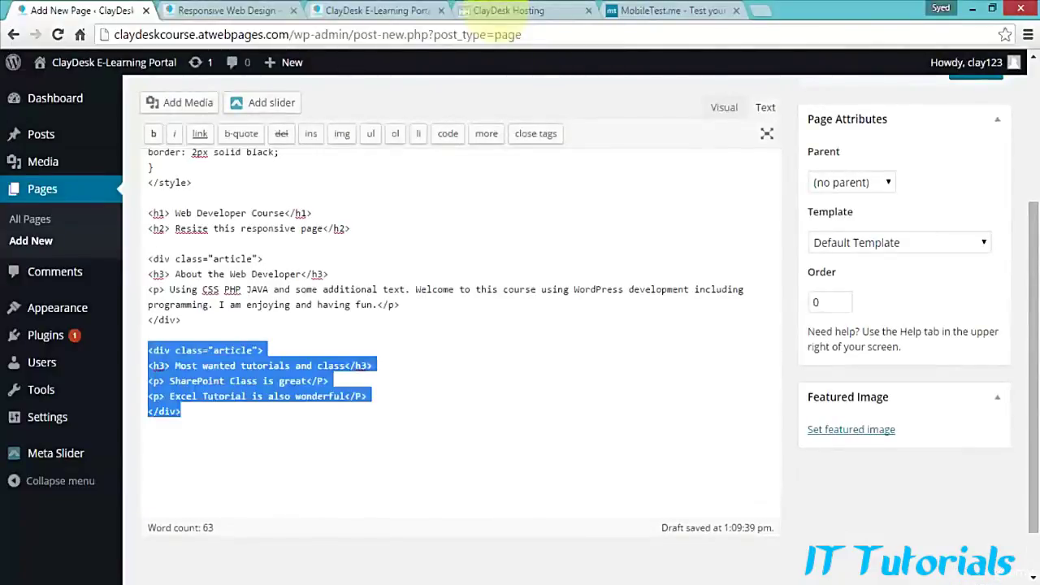
{"action": "key", "text": "Down"}
{"action": "key", "text": "Down"}
{"action": "key", "text": "Down"}
{"action": "key", "text": "Up"}
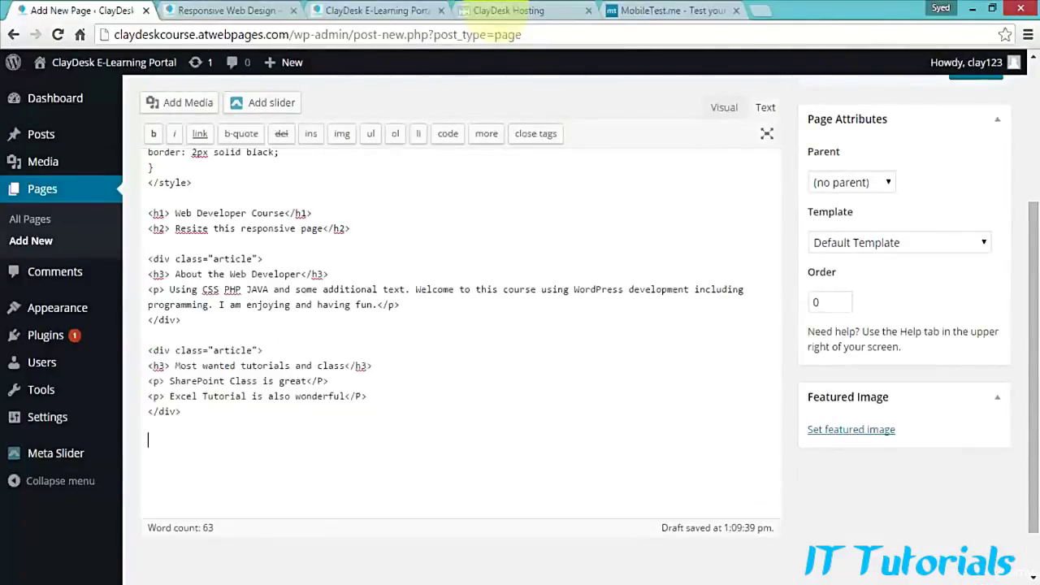
{"action": "key", "text": "ctrl+v"}
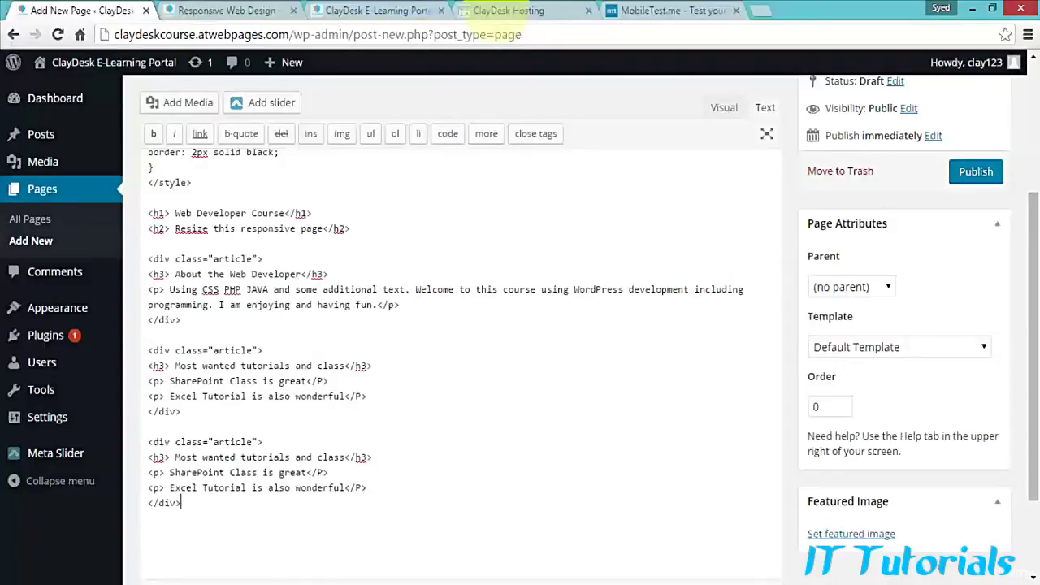
Step: Refresh the preview to see the third box, then return to the editor
{"action": "scroll", "coordinate": [451, 365], "scroll_direction": "up", "scroll_amount": 1}
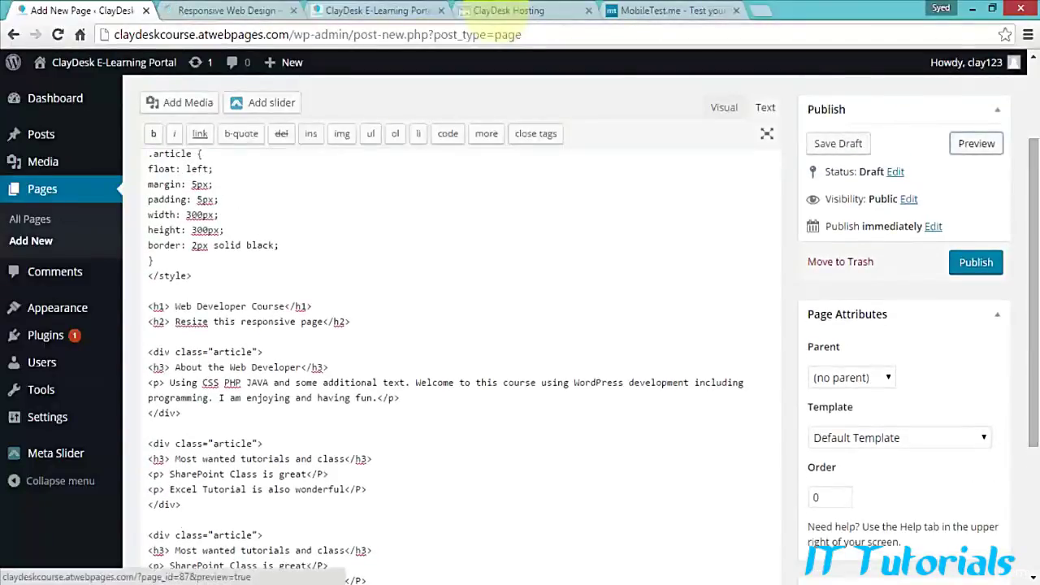
{"action": "left_click", "coordinate": [218, 11]}
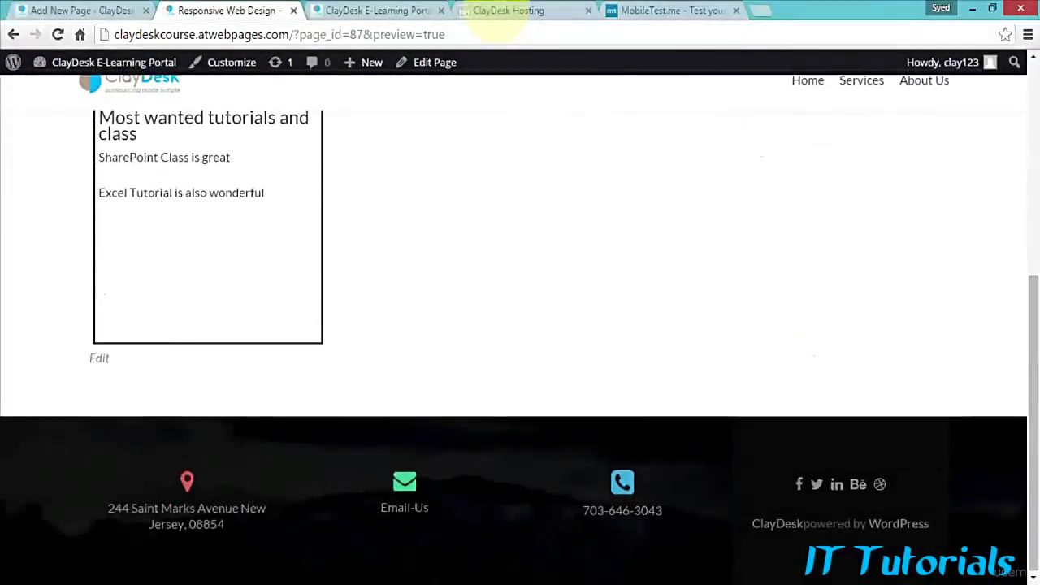
{"action": "key", "text": "ctrl+shift+Tab"}
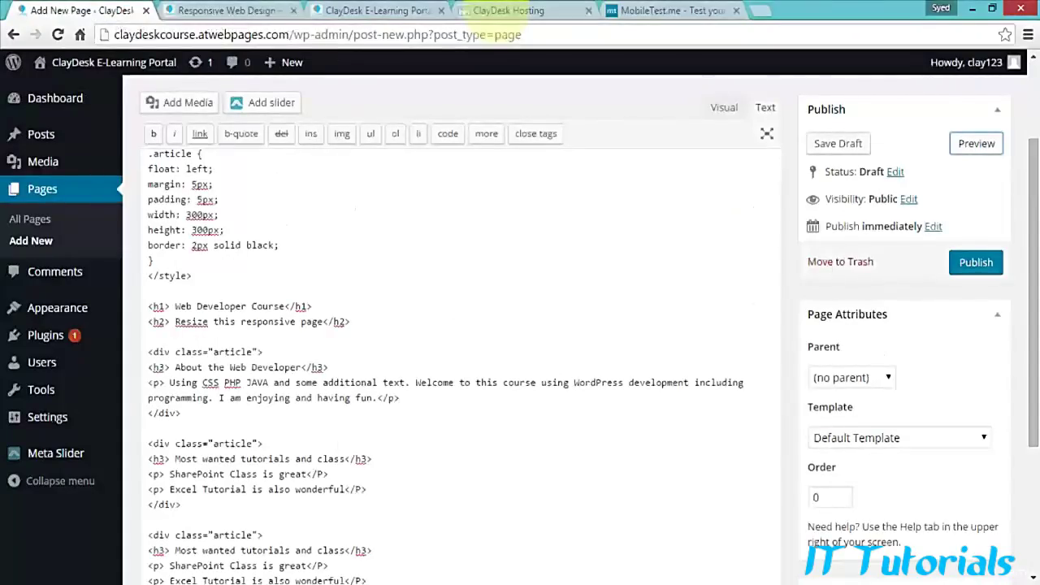
{"action": "left_click_drag", "start_coordinate": [1033, 280], "coordinate": [1033, 245]}
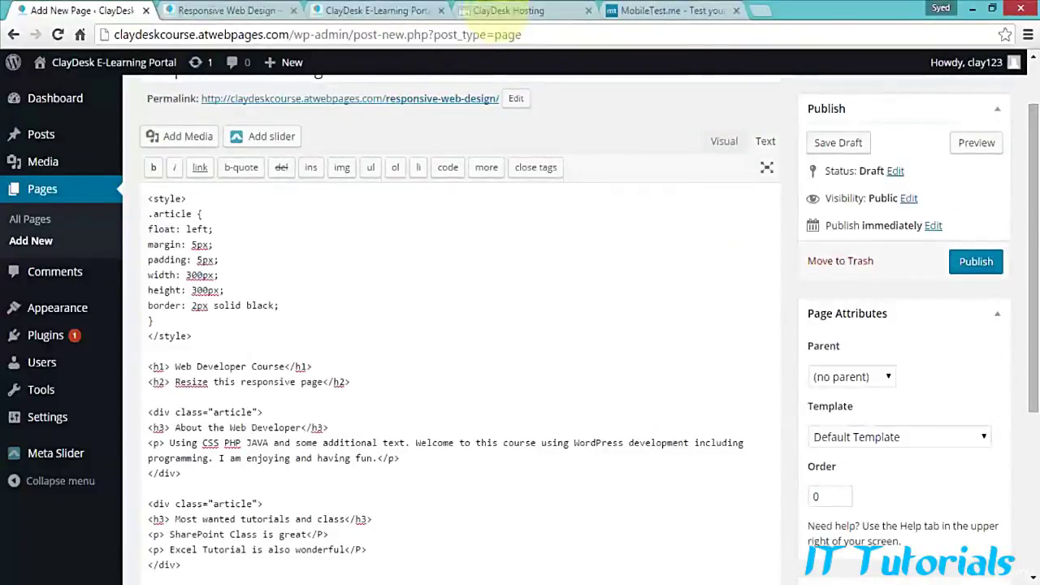
{"action": "left_click_drag", "start_coordinate": [148, 198], "coordinate": [194, 335]}
{"action": "left_click", "coordinate": [193, 336]}
{"action": "scroll", "coordinate": [454, 325], "scroll_direction": "down", "scroll_amount": 1}
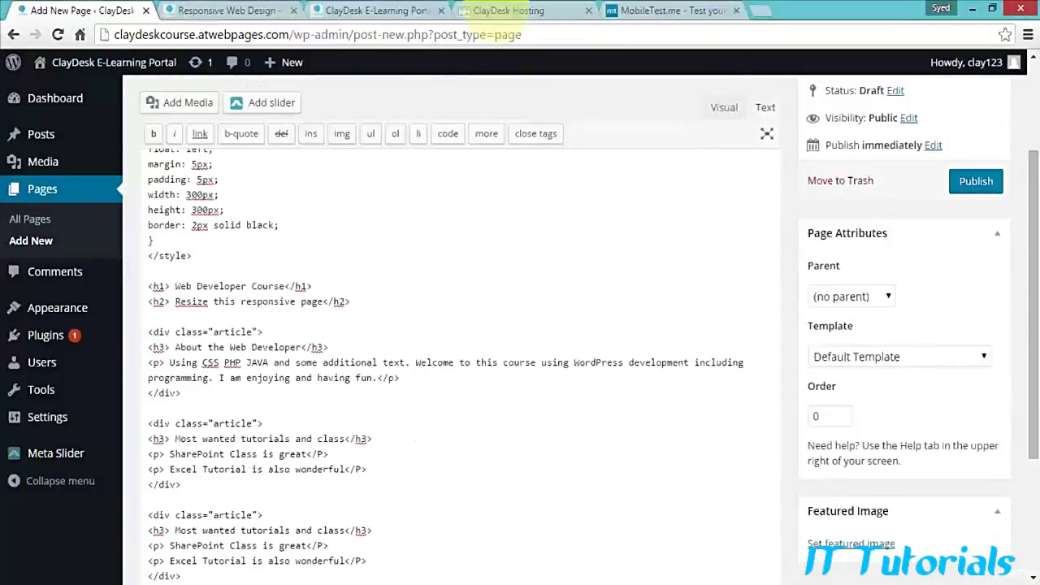
{"action": "double_click", "coordinate": [216, 331]}
{"action": "scroll", "coordinate": [215, 331], "scroll_direction": "down", "scroll_amount": 1}
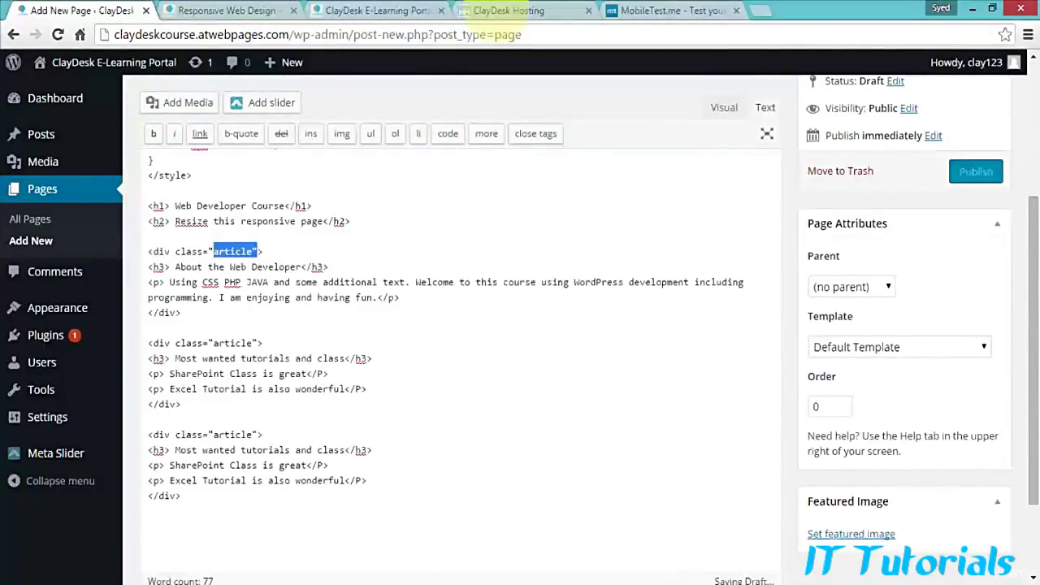
{"action": "scroll", "coordinate": [455, 366], "scroll_direction": "up", "scroll_amount": 1}
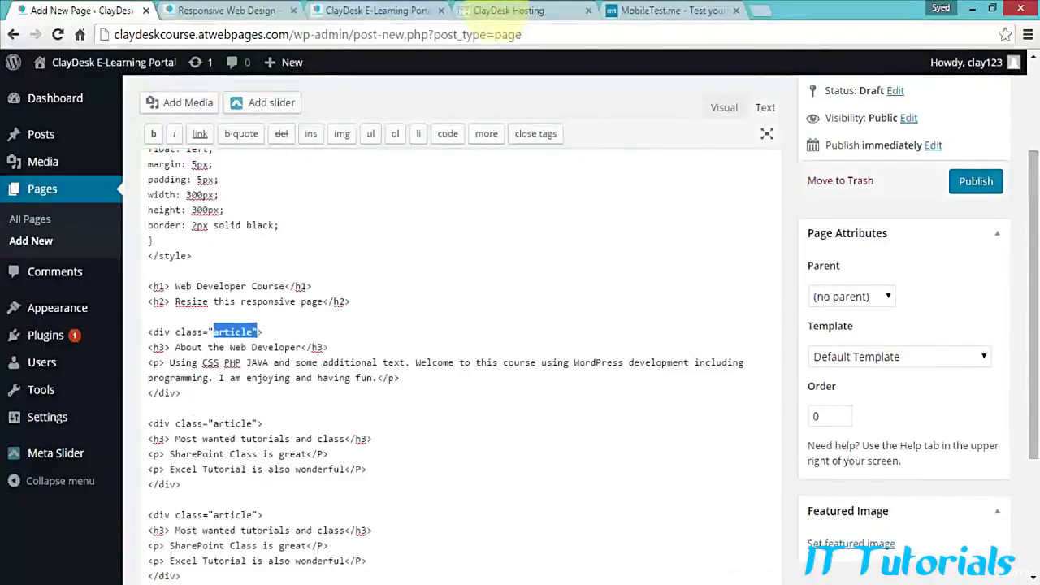
{"action": "scroll", "coordinate": [455, 365], "scroll_direction": "up", "scroll_amount": 1}
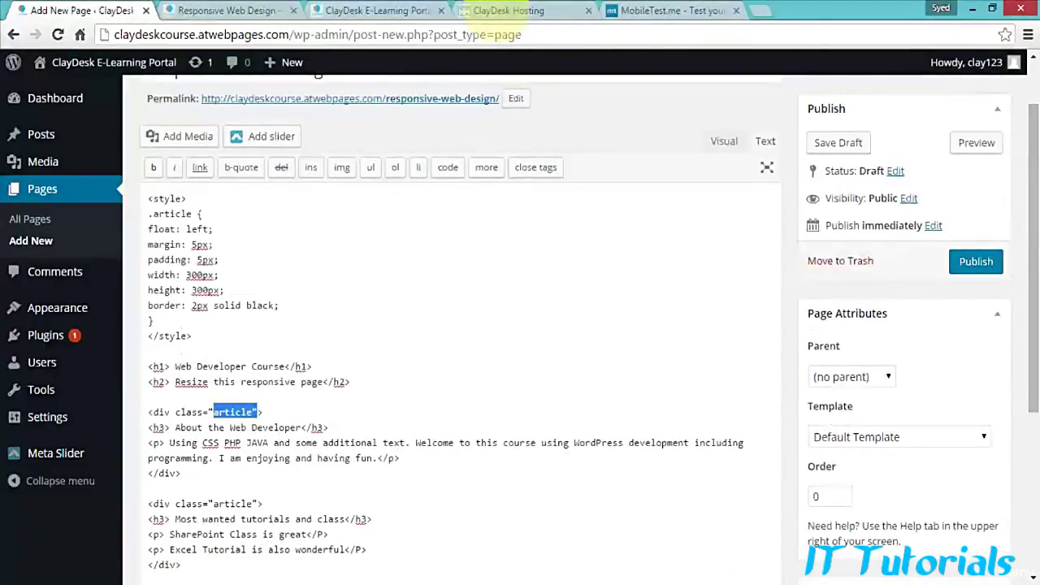
{"action": "left_click_drag", "start_coordinate": [149, 213], "coordinate": [202, 214]}
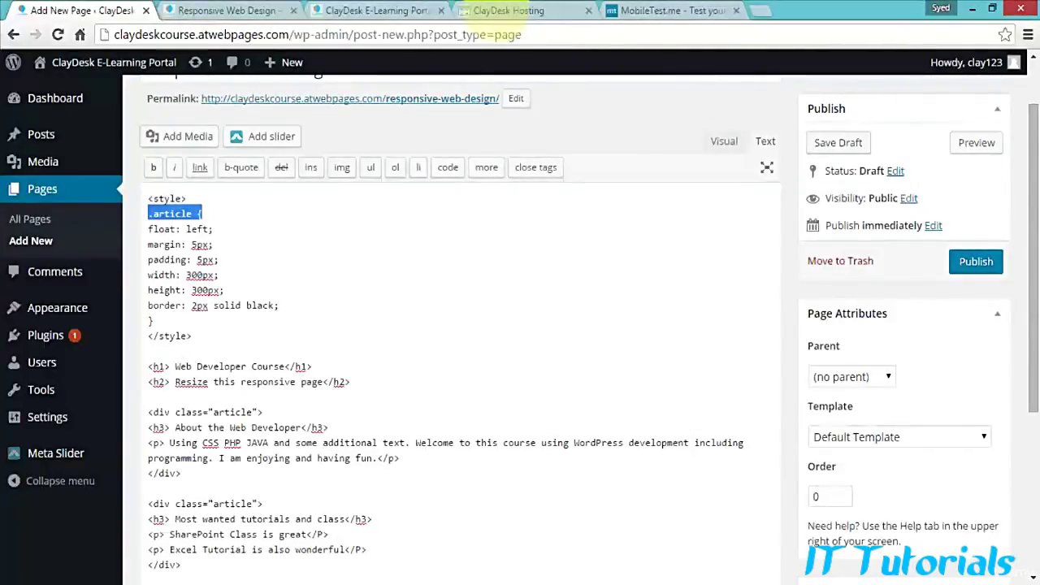
{"action": "key", "text": "ctrl+Tab"}
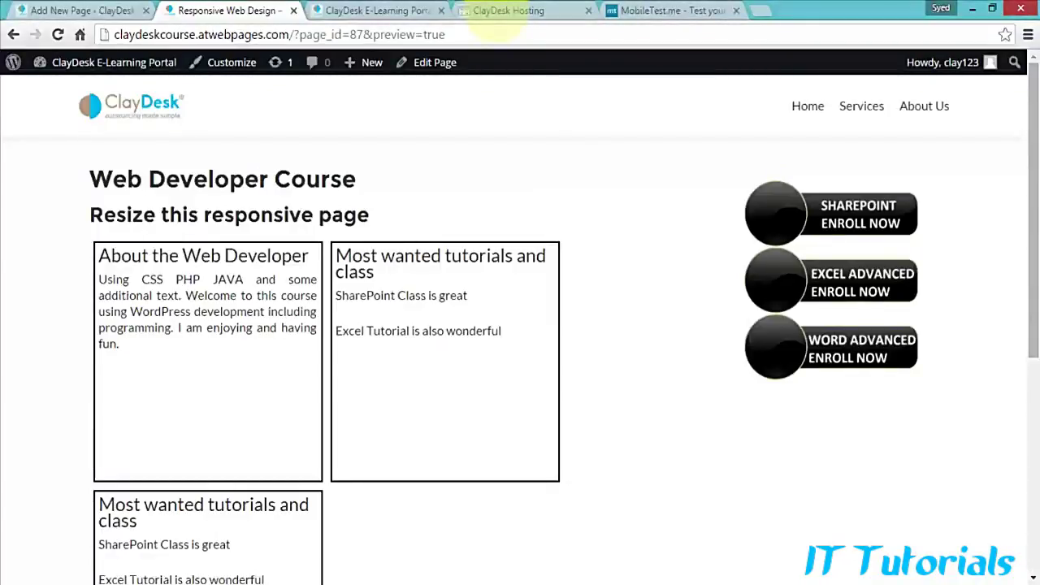
{"action": "key", "text": "ctrl+shift+Tab"}
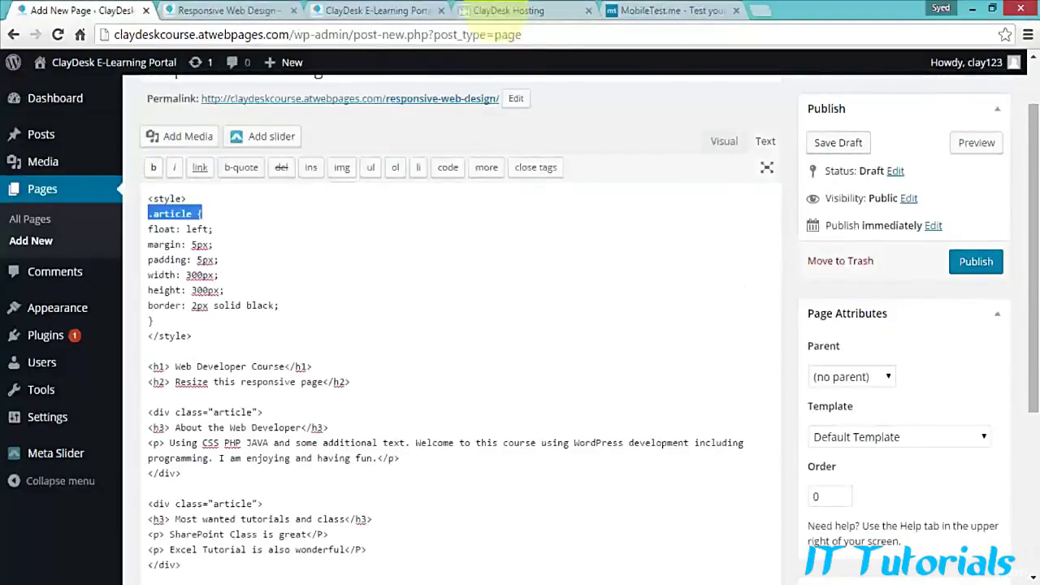
{"action": "scroll", "coordinate": [459, 325], "scroll_direction": "down", "scroll_amount": 1}
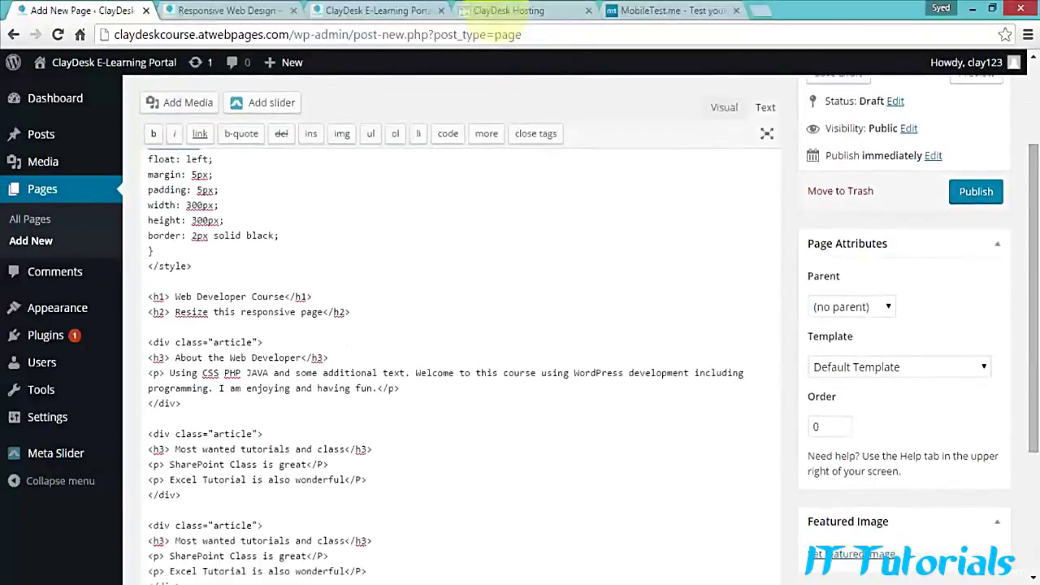
Step: Publish the Responsive Web Design page and open its permalink in a new tab
{"action": "left_click", "coordinate": [976, 192]}
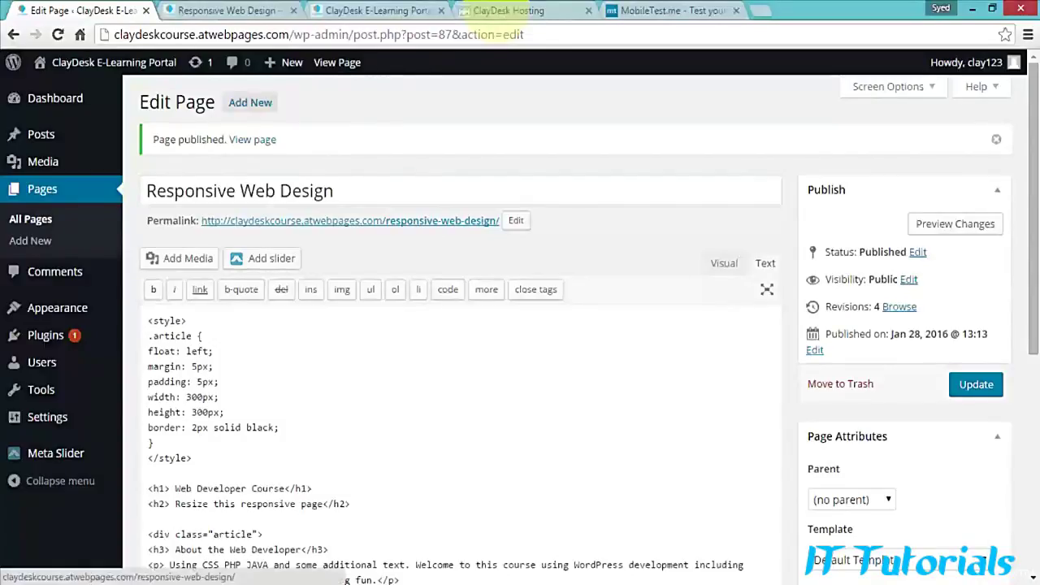
{"action": "right_click", "coordinate": [469, 221]}
{"action": "left_click", "coordinate": [520, 235]}
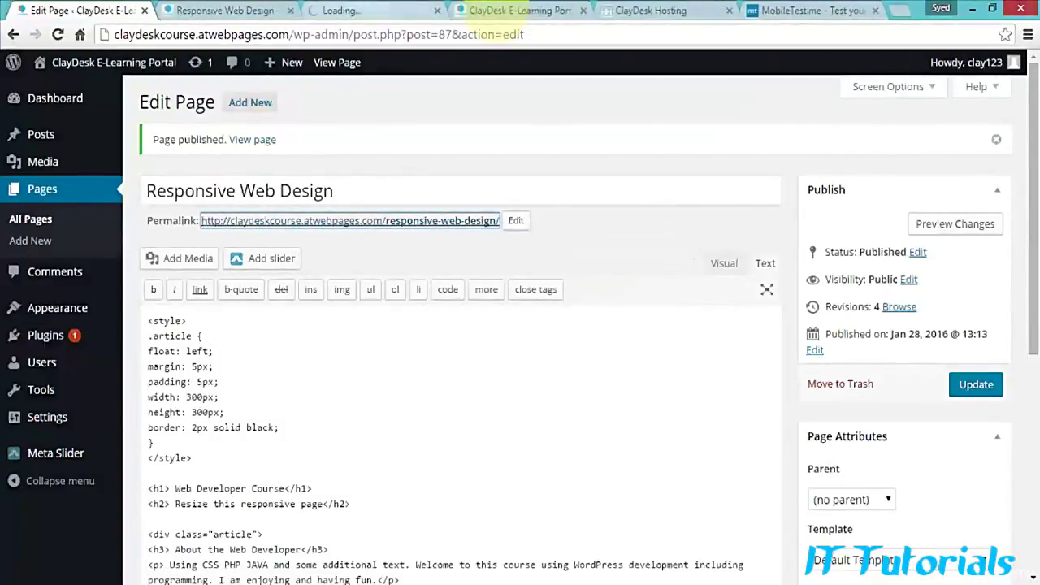
Step: Load the published page's address, claydeskcourse.atwebpages.com/responsive-web-design/, in Internet Explorer
{"action": "left_click", "coordinate": [366, 10]}
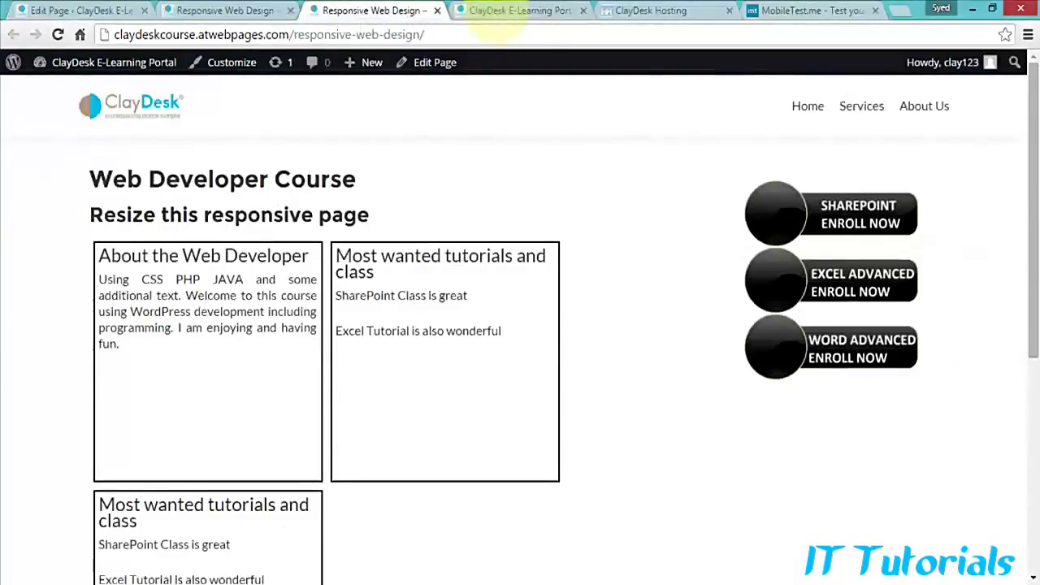
{"action": "left_click", "coordinate": [492, 33]}
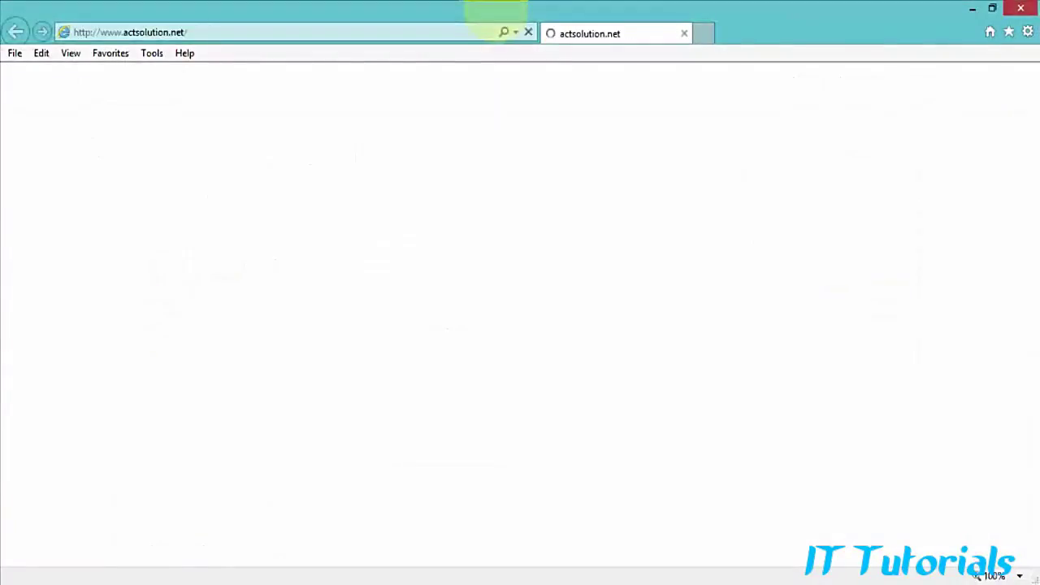
{"action": "type", "text": "http://claydeskcourse.atwebpages.com/responsive-web-design/"}
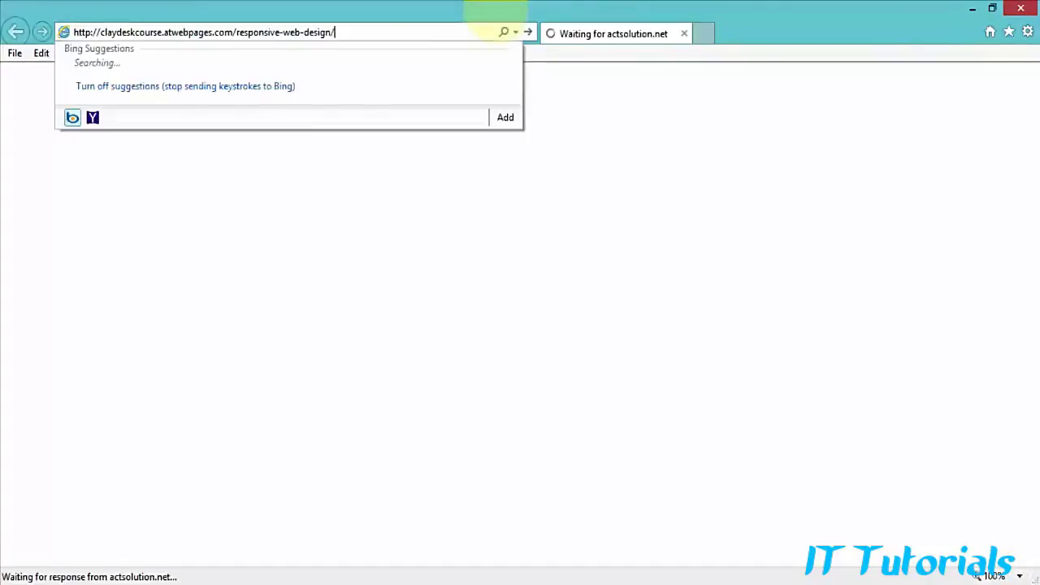
{"action": "key", "text": "Return"}
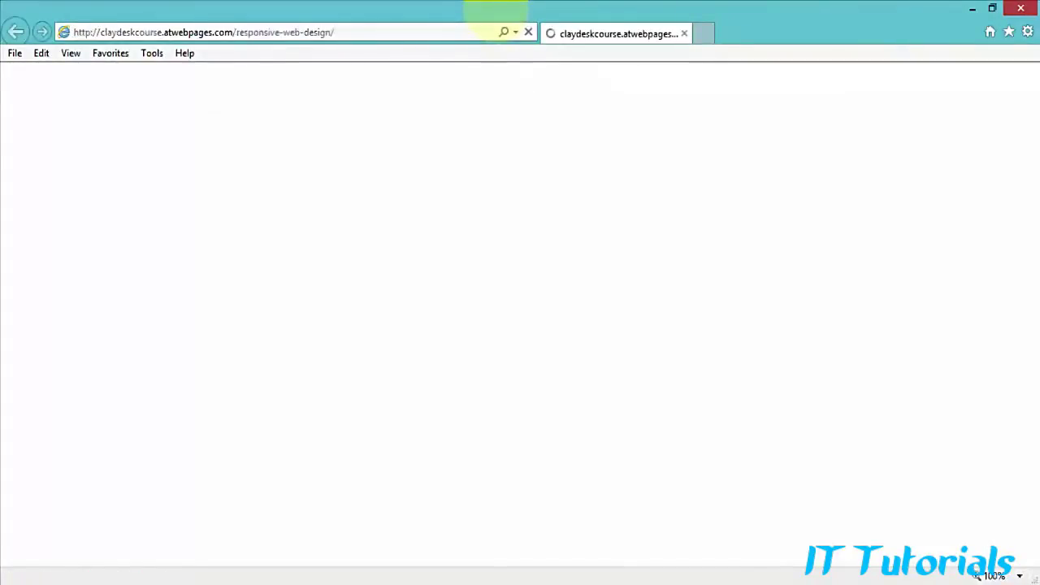